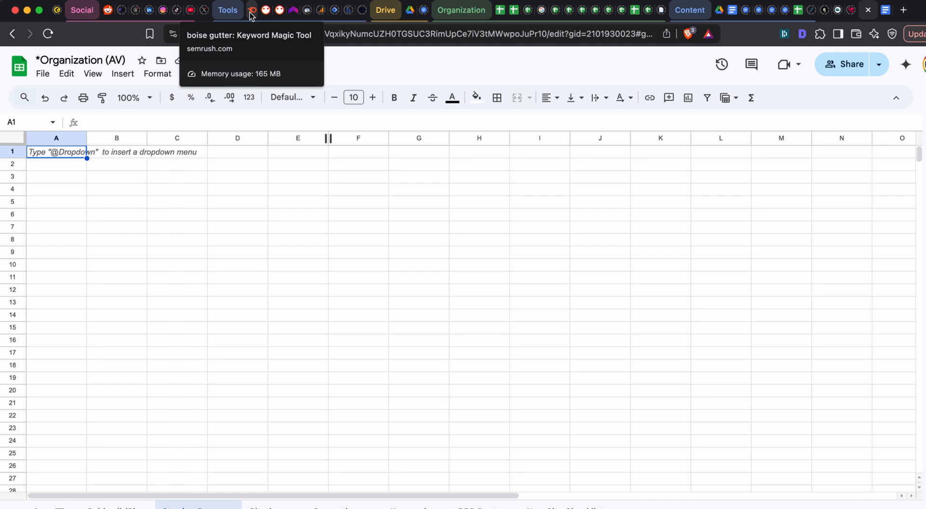
- Switch to the Semrush Keyword Magic Tool and replace the search term with "plumber"
click(252, 12)
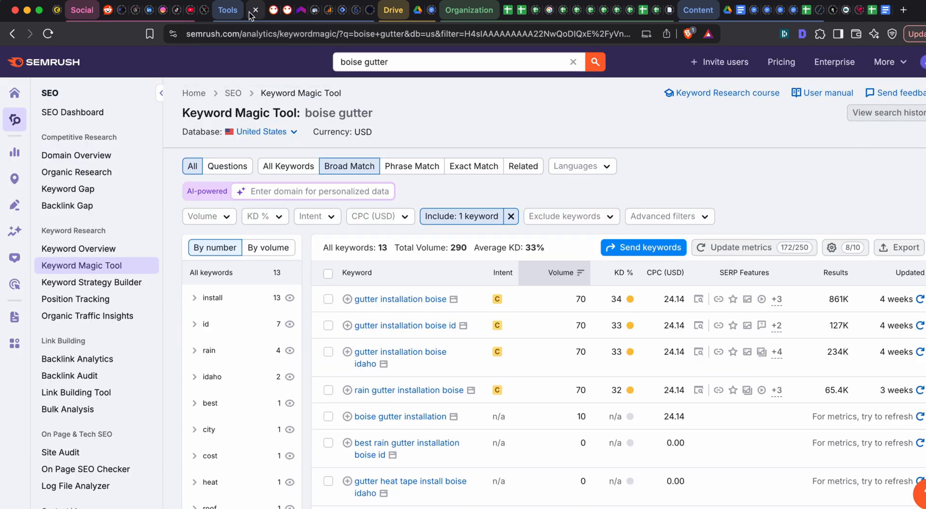
click(415, 63)
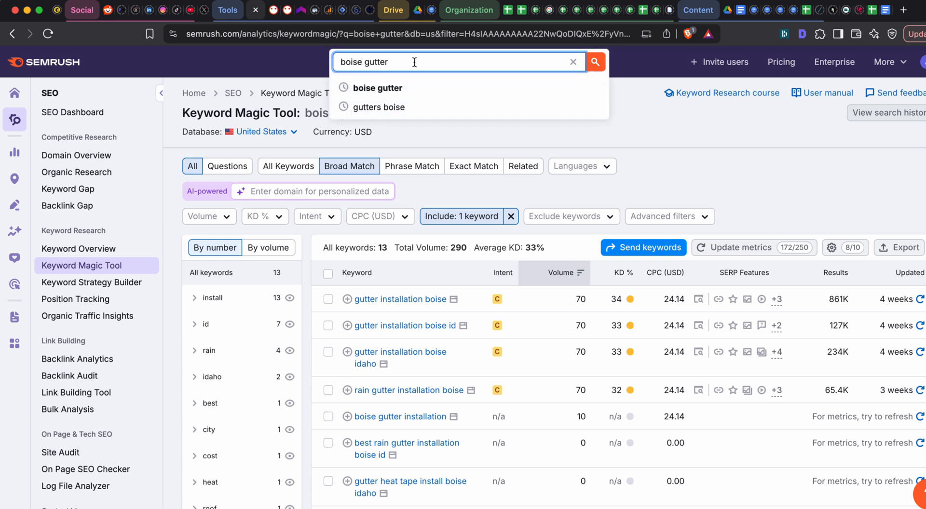
key(super+a)
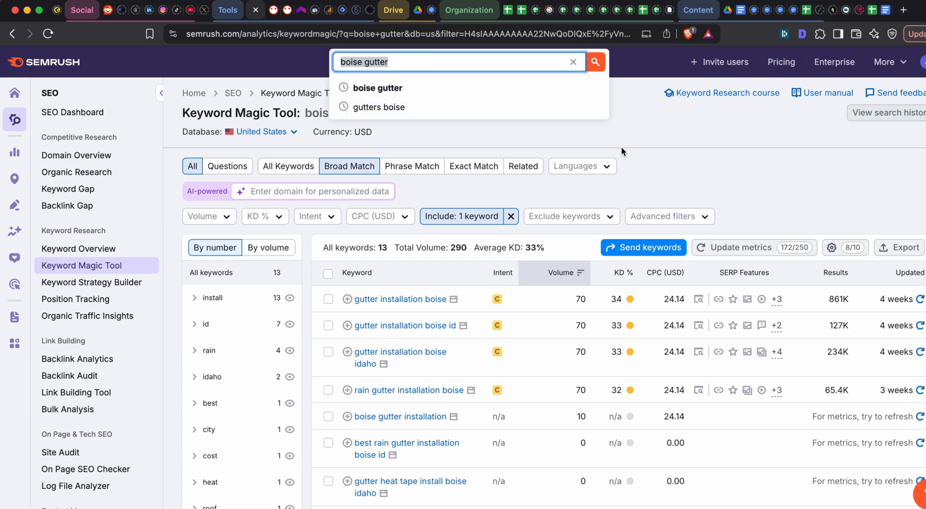
click(453, 90)
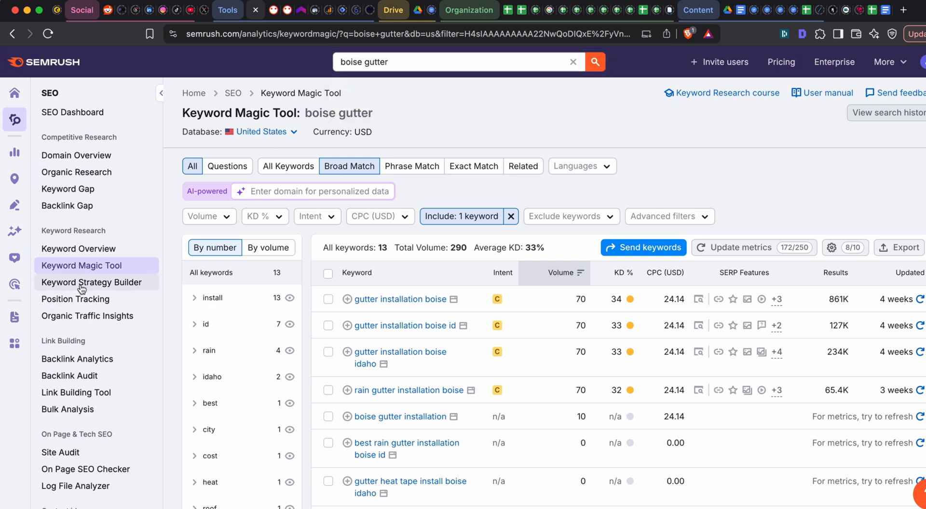
click(412, 67)
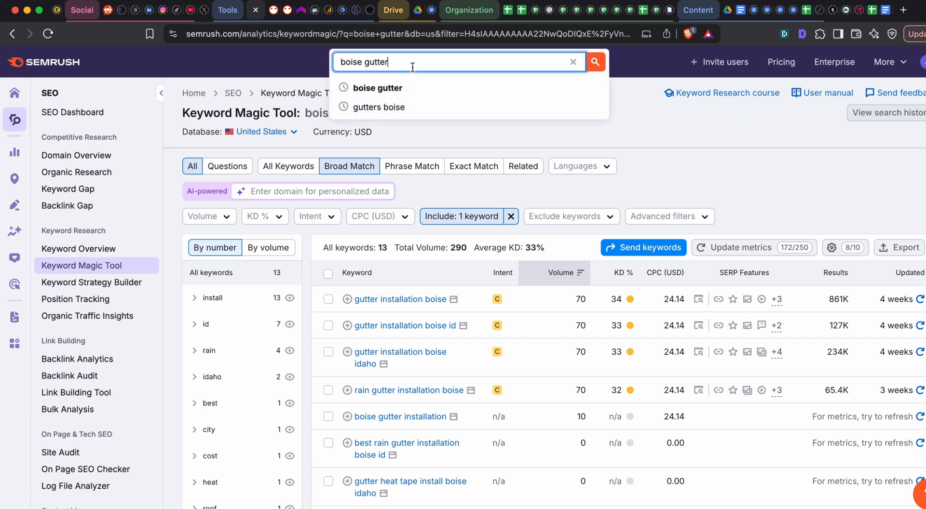
key(super+a)
key(BackSpace)
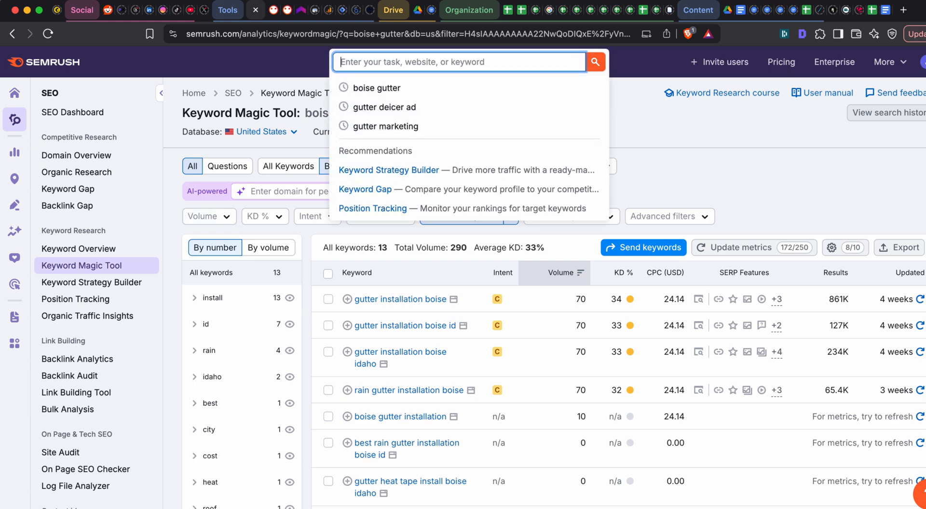
text(plumber)
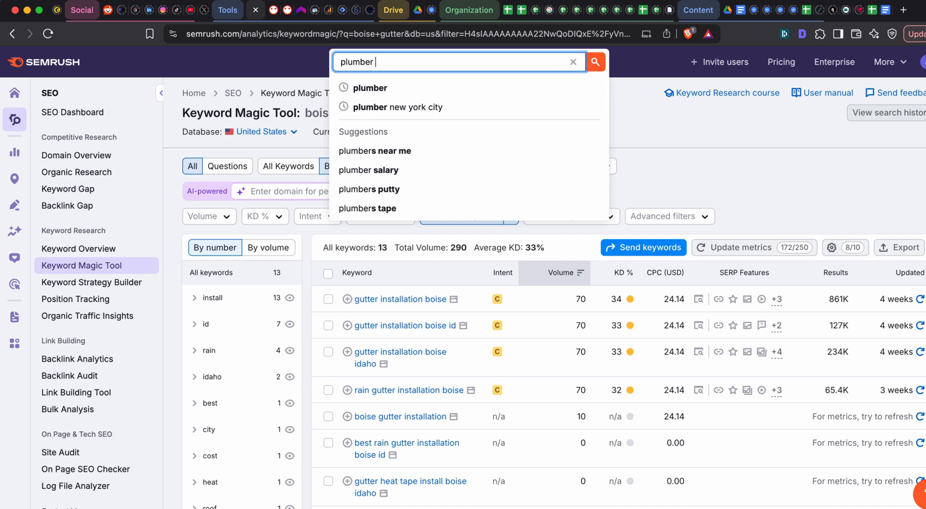
- Run the Keyword Magic Tool search for "plumber" in the United States database
click(717, 166)
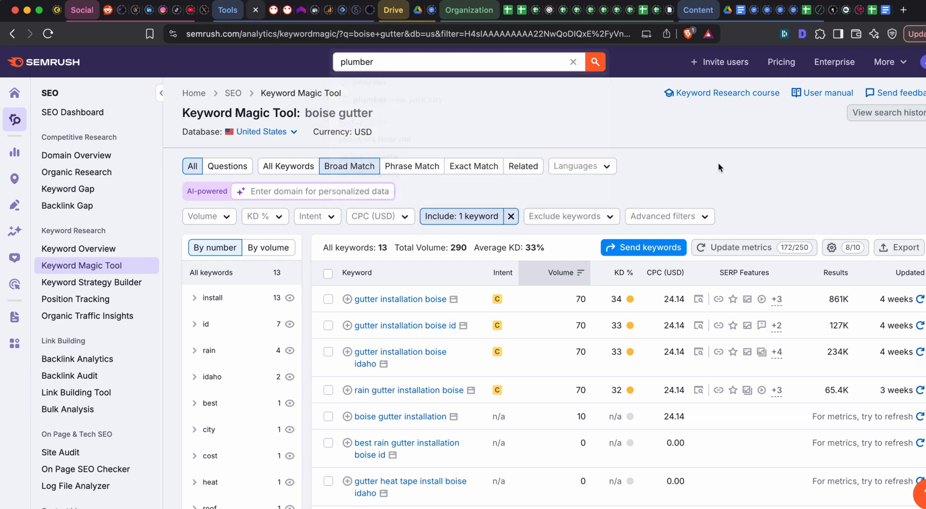
click(433, 56)
click(452, 65)
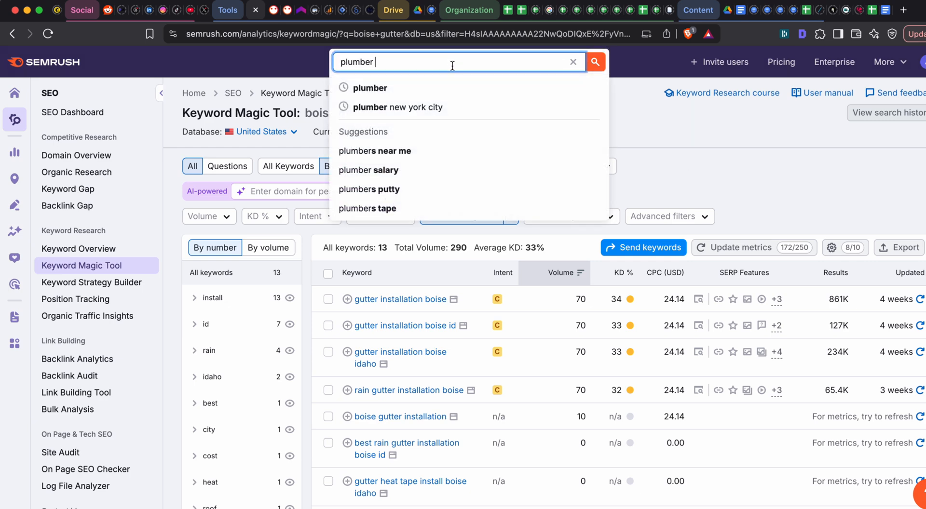
key(super+a)
click(493, 63)
text(\)
key(Return)
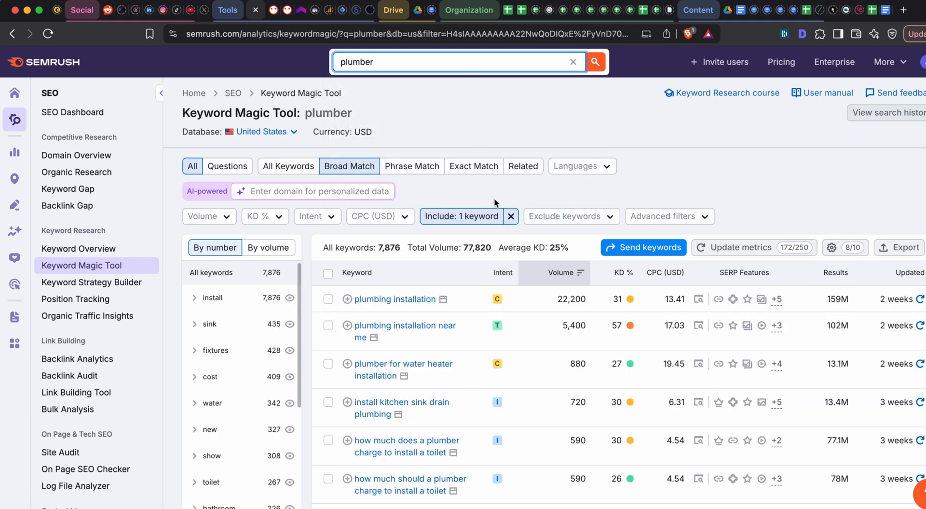
- Clear the existing include-keywords filter and apply a new one requiring "caldwell", with the All keywords option
click(511, 216)
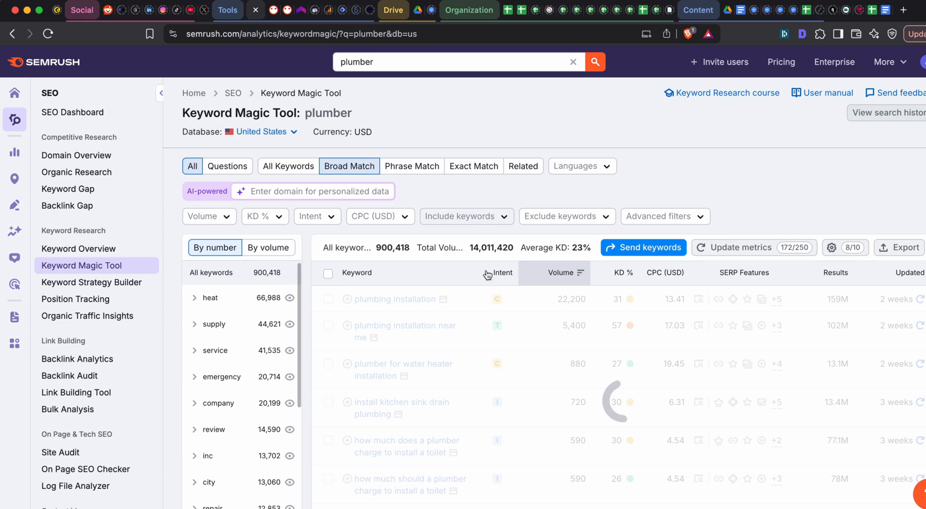
click(504, 220)
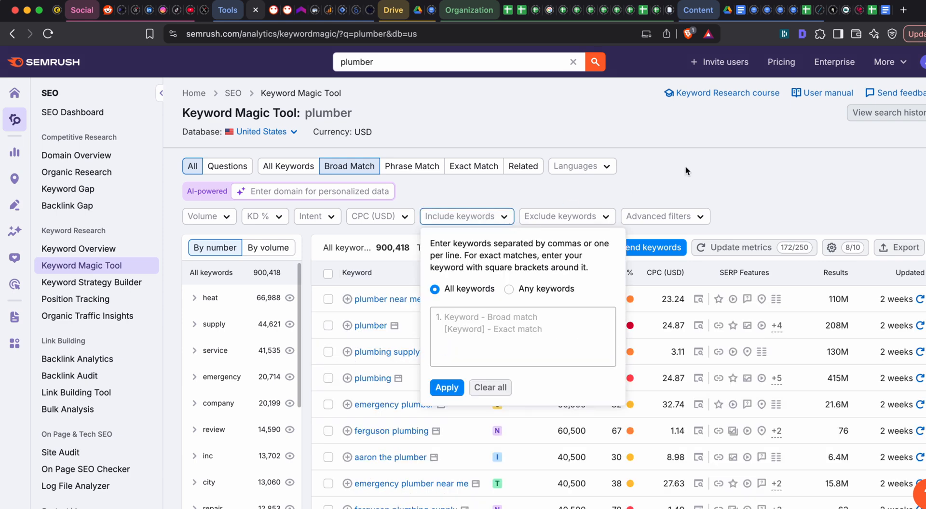
click(554, 323)
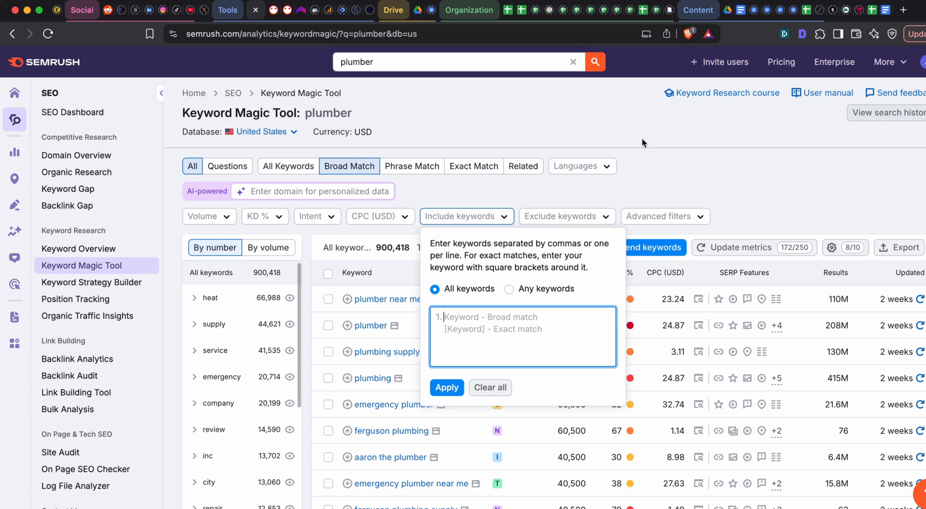
click(407, 59)
click(691, 143)
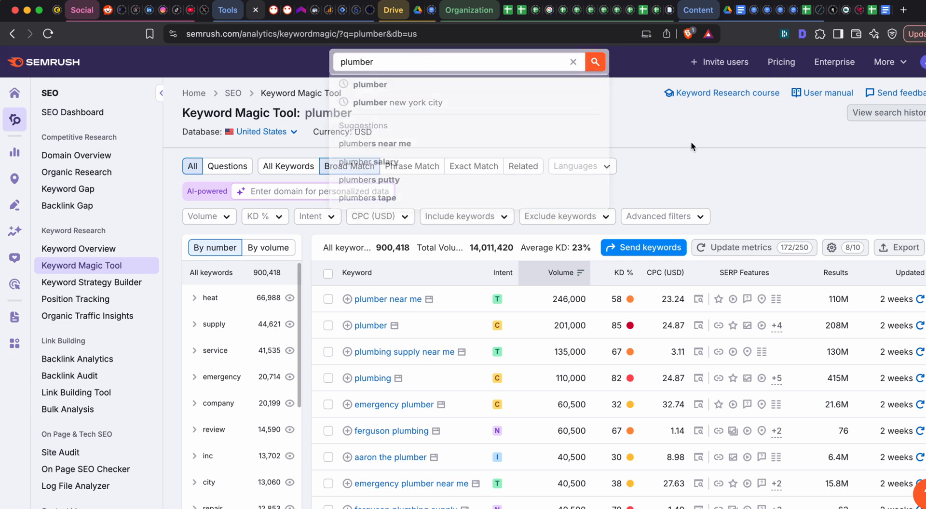
click(484, 216)
click(479, 322)
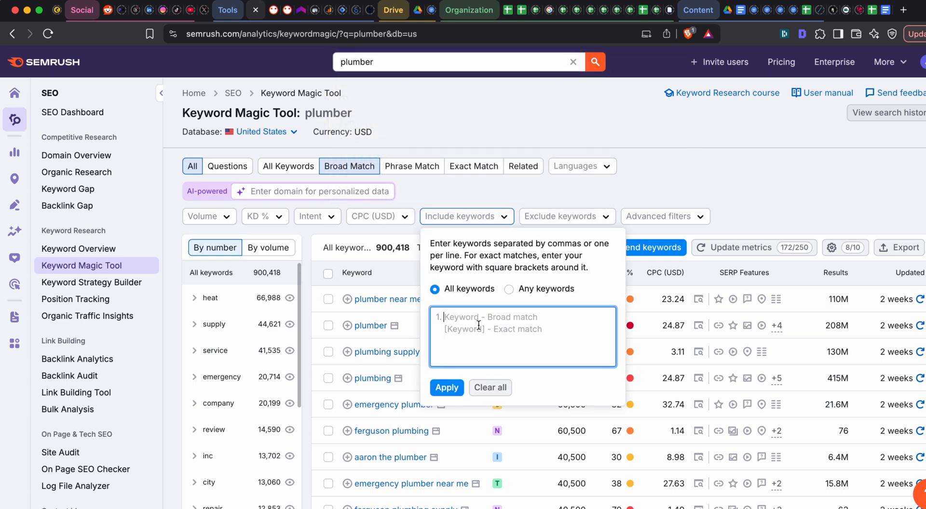
text(caldwell)
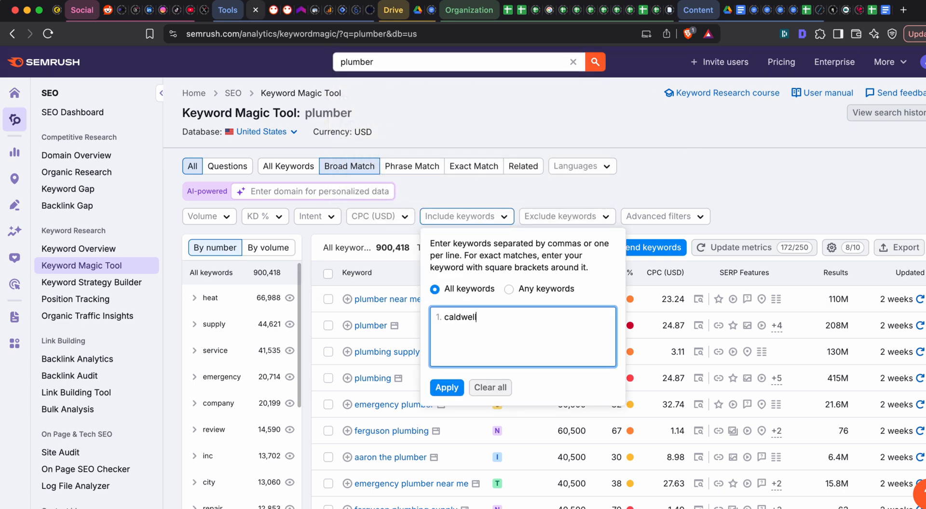
click(447, 388)
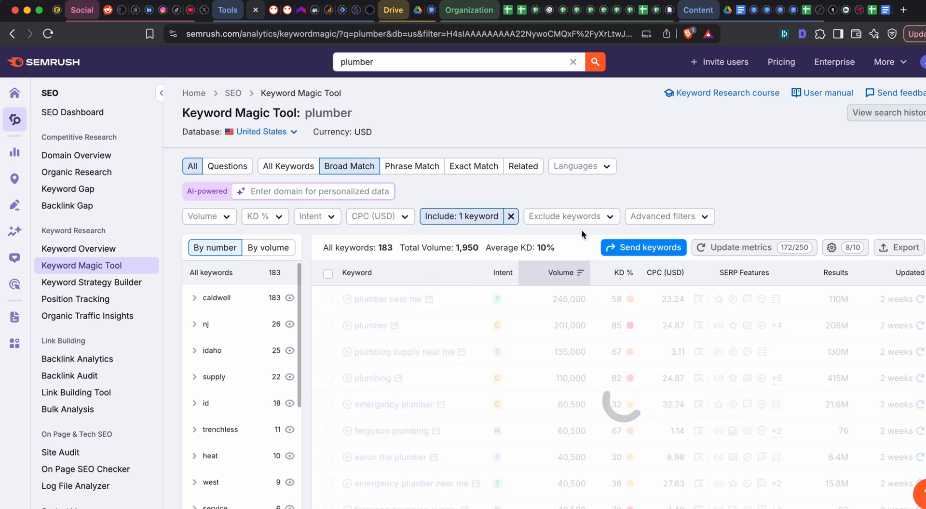
- Examine the Caldwell plumbing keywords and their search volumes, including the "plumber caldwell idaho" row
scroll(578, 159, down, 5)
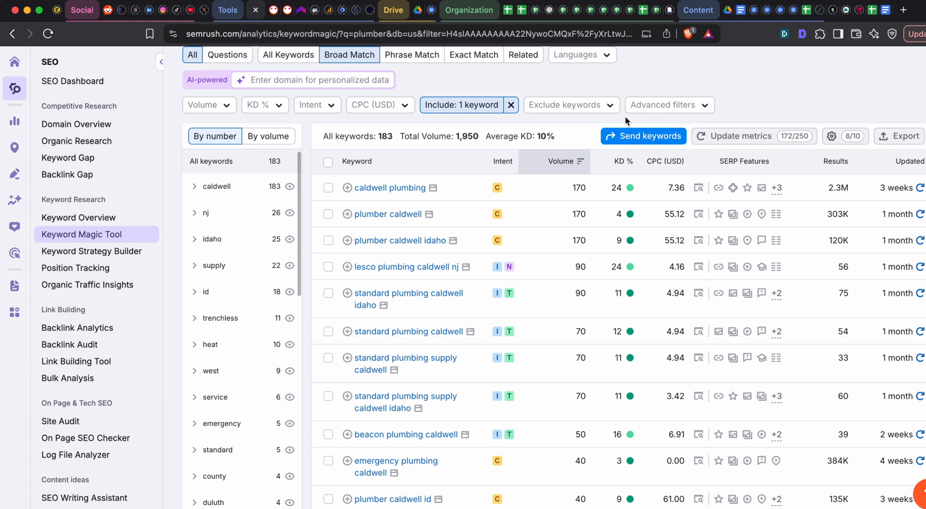
scroll(554, 159, down, 2)
scroll(467, 185, up, 1)
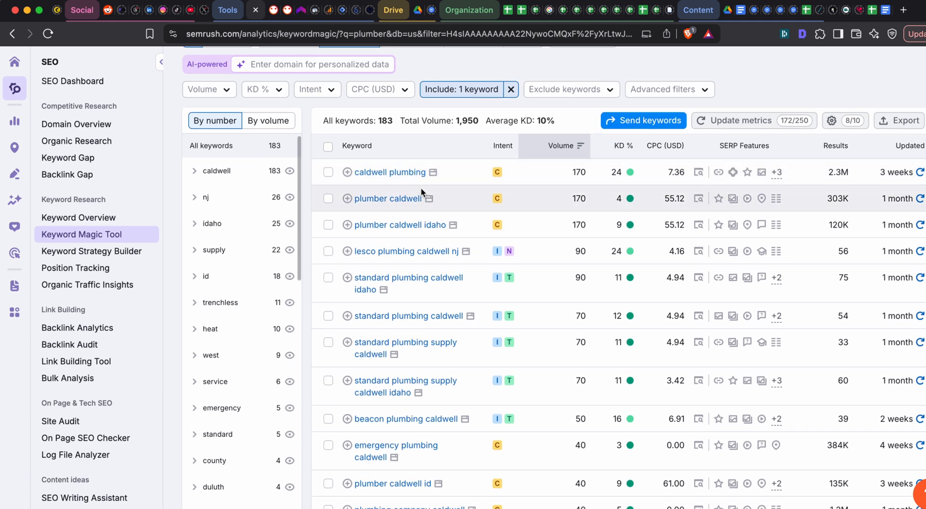
scroll(421, 189, up, 2)
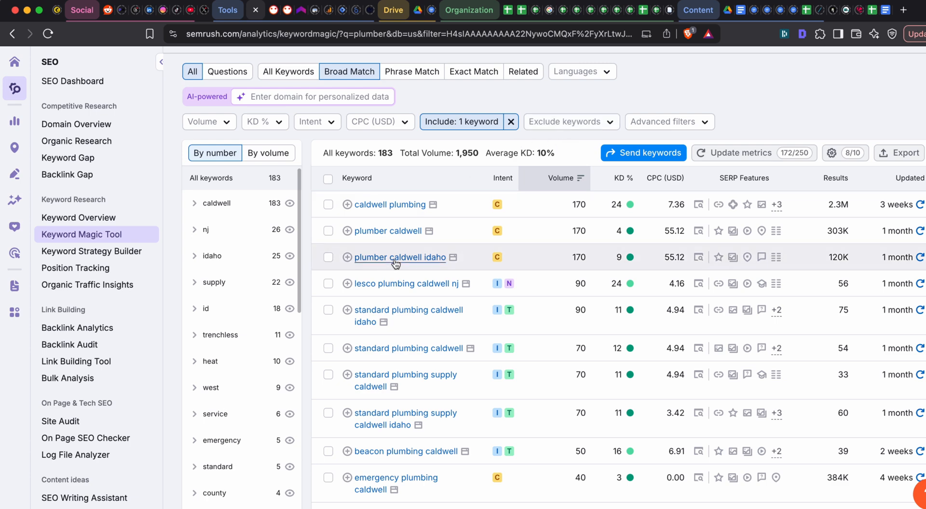
scroll(540, 133, up, 2)
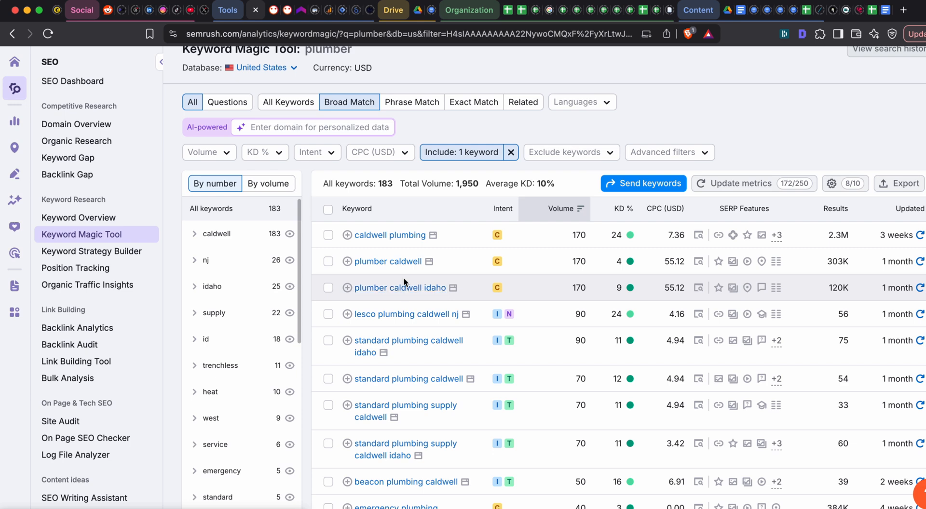
scroll(404, 279, up, 1)
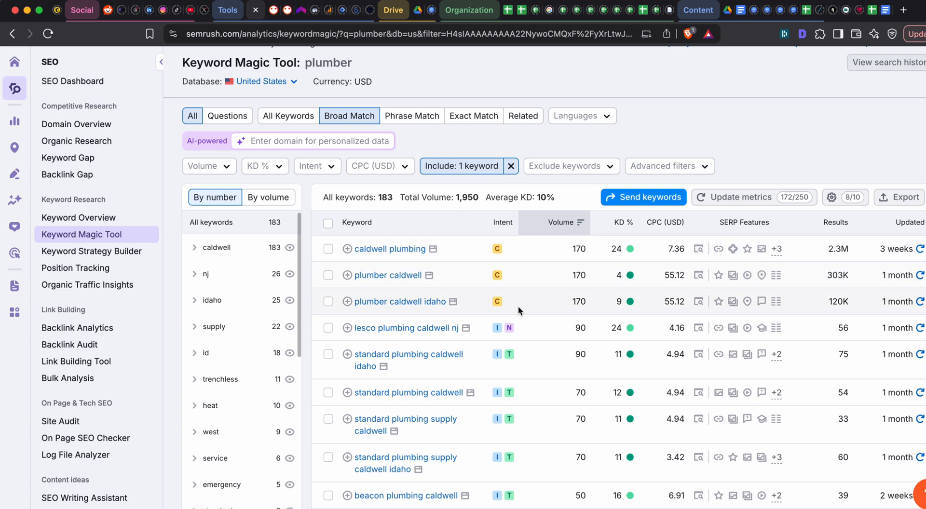
drag(593, 304, 331, 305)
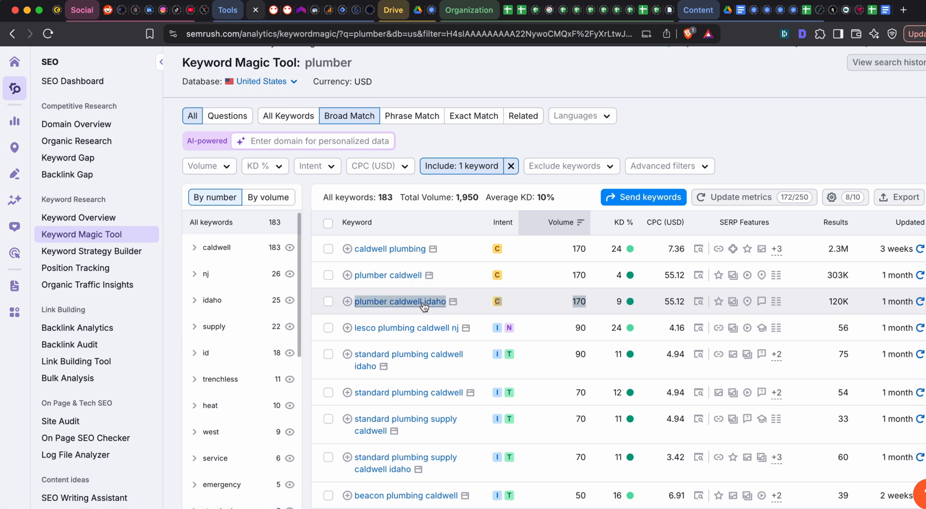
click(588, 302)
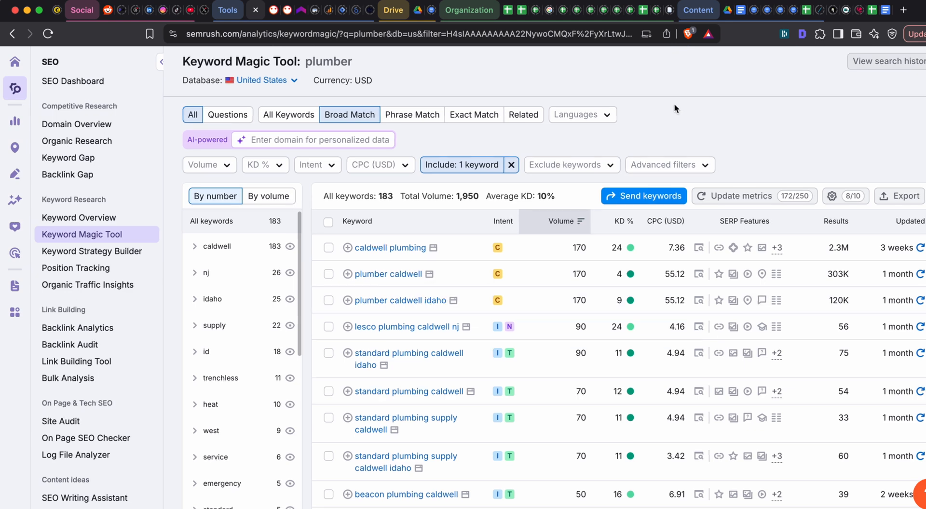
scroll(674, 104, down, 1)
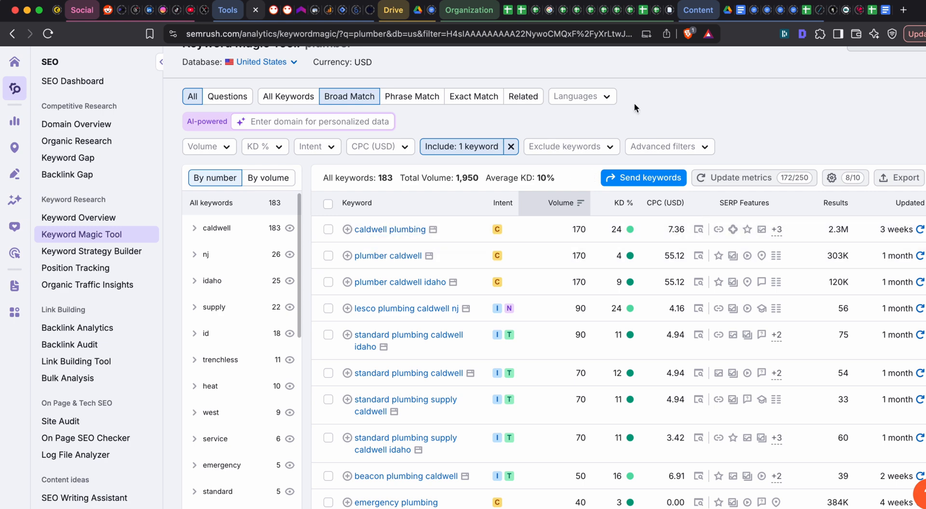
- Open Google in a private browser window and search for "caldwell plumbing"
key(super+shift+n)
text(goog)
key(Return)
text(ca)
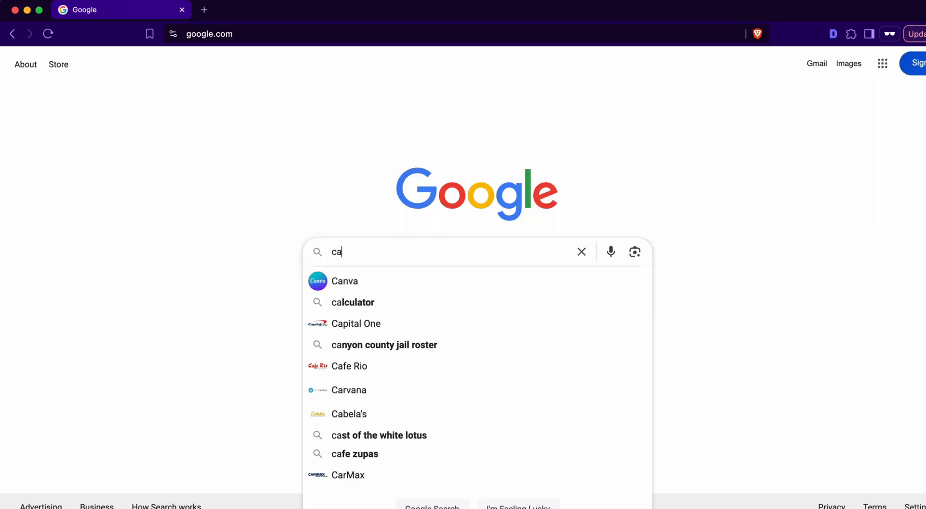
text(ldwell plumbing)
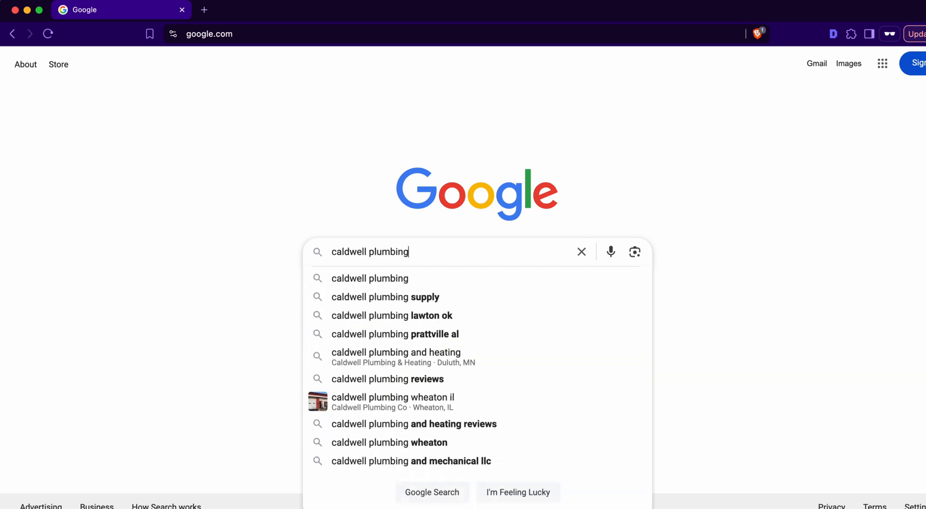
key(Return)
- Examine the Google results and the Caldwell Plumbing Yelp listing's rating, services and contact details, and close the private window
scroll(390, 192, down, 12)
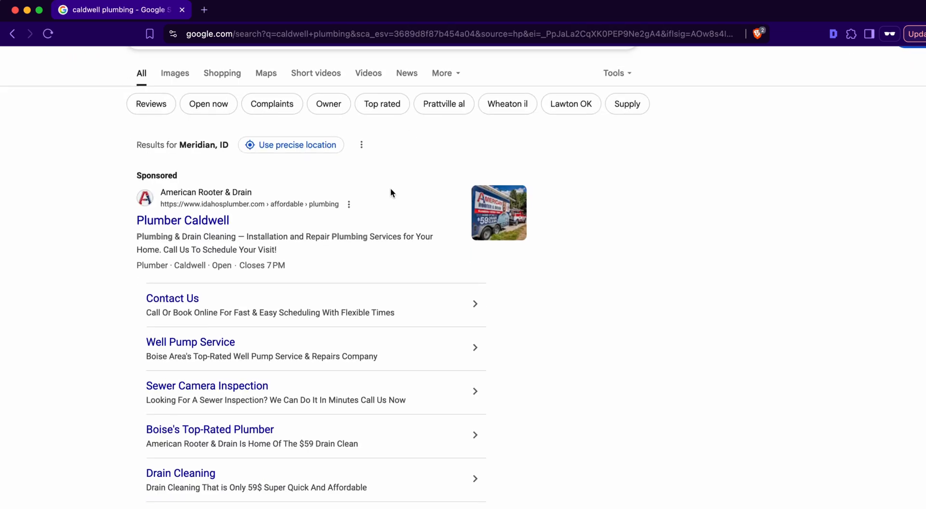
scroll(338, 147, down, 3)
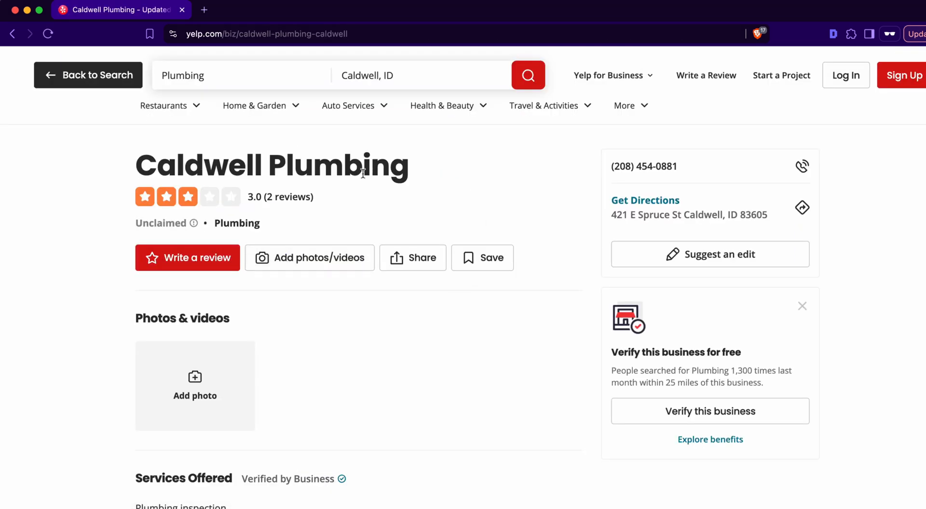
scroll(562, 168, down, 4)
scroll(386, 205, up, 5)
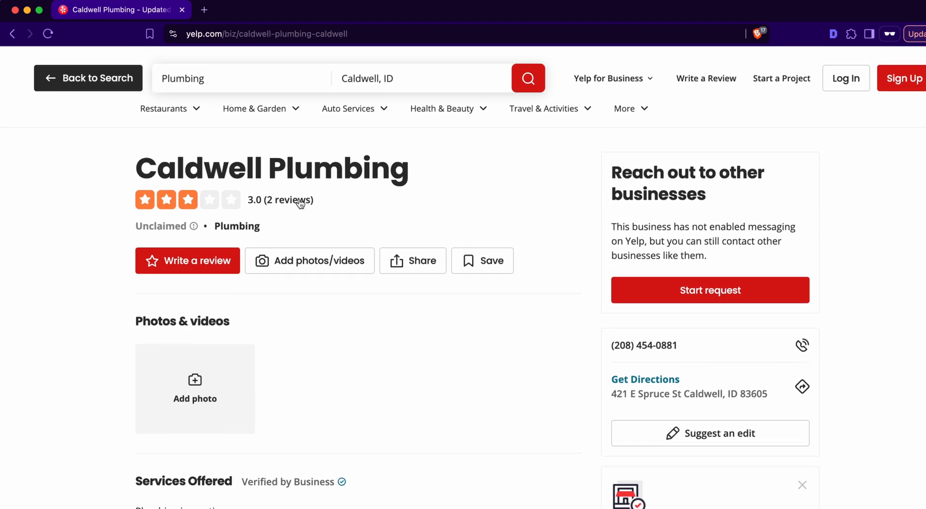
scroll(300, 203, down, 1)
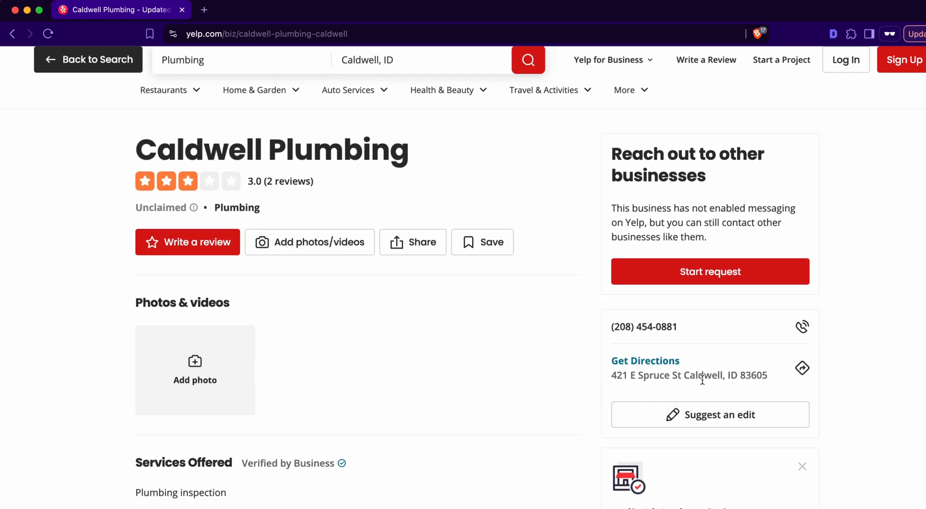
scroll(540, 288, down, 9)
scroll(540, 288, up, 5)
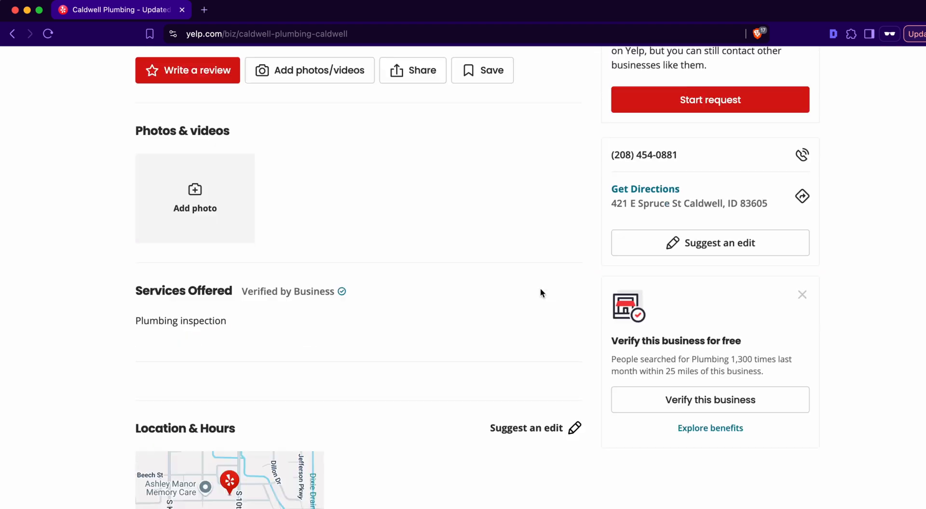
scroll(540, 289, up, 4)
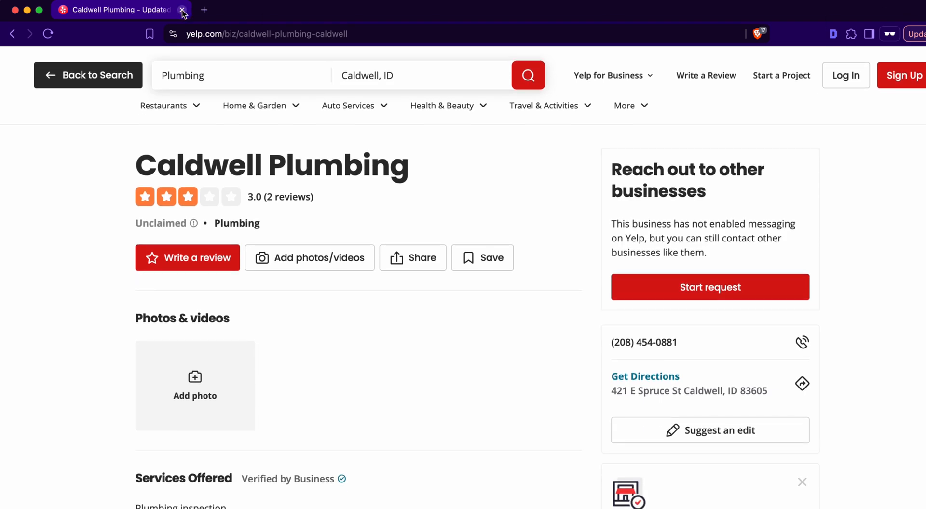
click(182, 10)
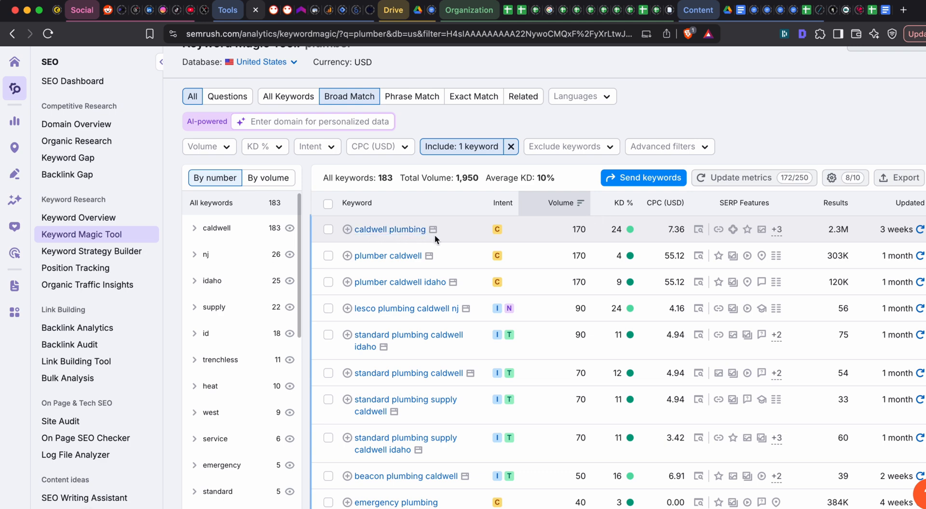
- Select the keywords "caldwell plumbing", "plumber caldwell" and "plumber caldwell idaho" in the results table
click(328, 229)
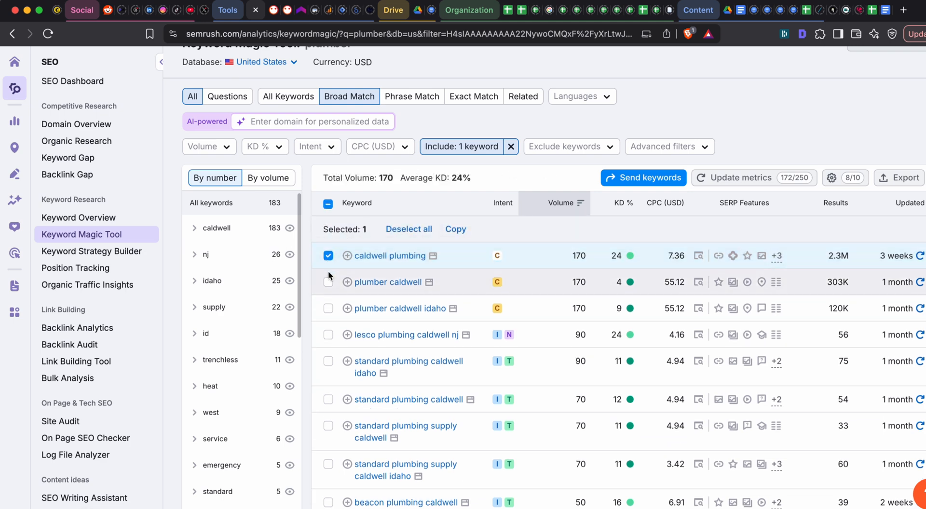
click(328, 283)
scroll(311, 262, down, 2)
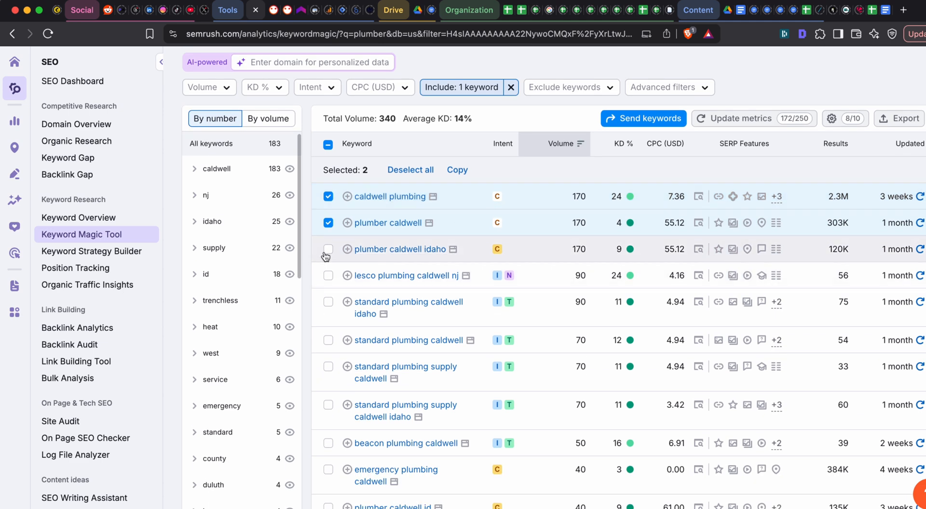
click(328, 249)
- Add "emergency plumbing caldwell" and "plumber caldwell id" to the keyword selection, skipping the supply-store and competitor brand terms
scroll(439, 251, down, 4)
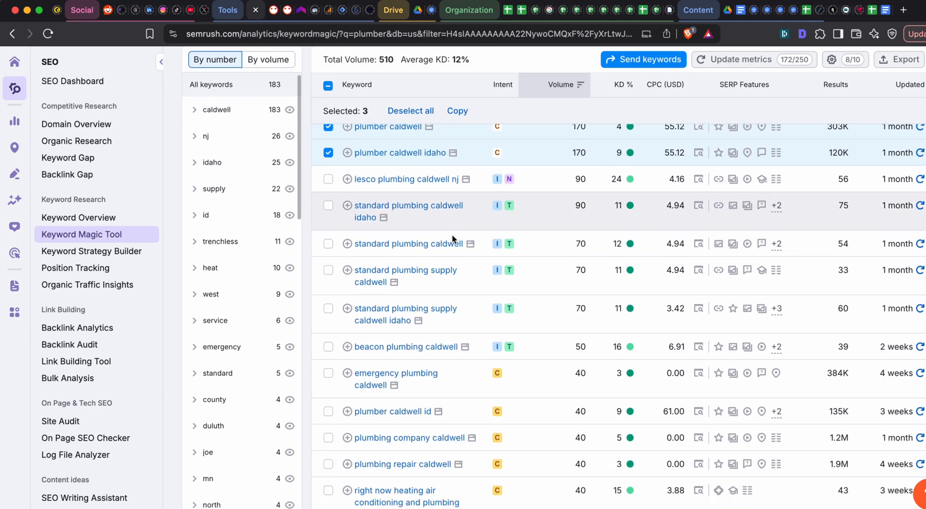
scroll(381, 198, down, 1)
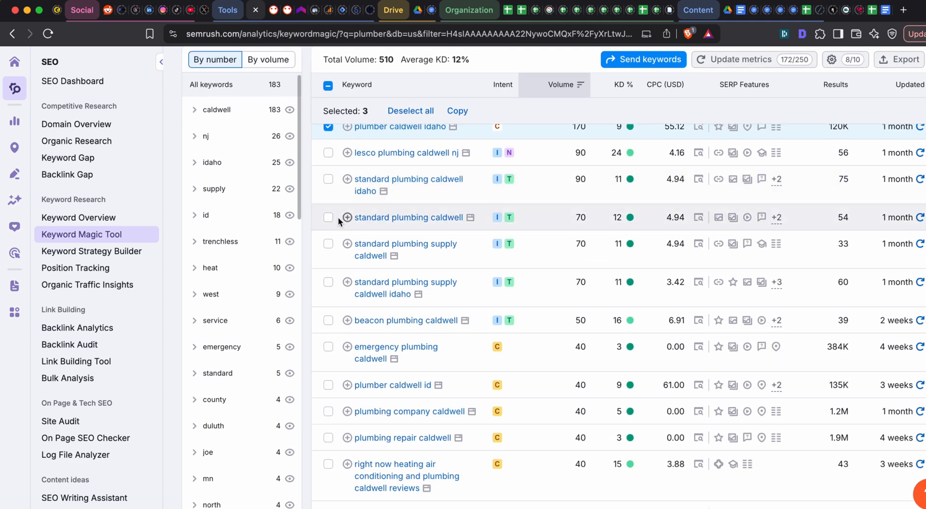
scroll(435, 188, down, 1)
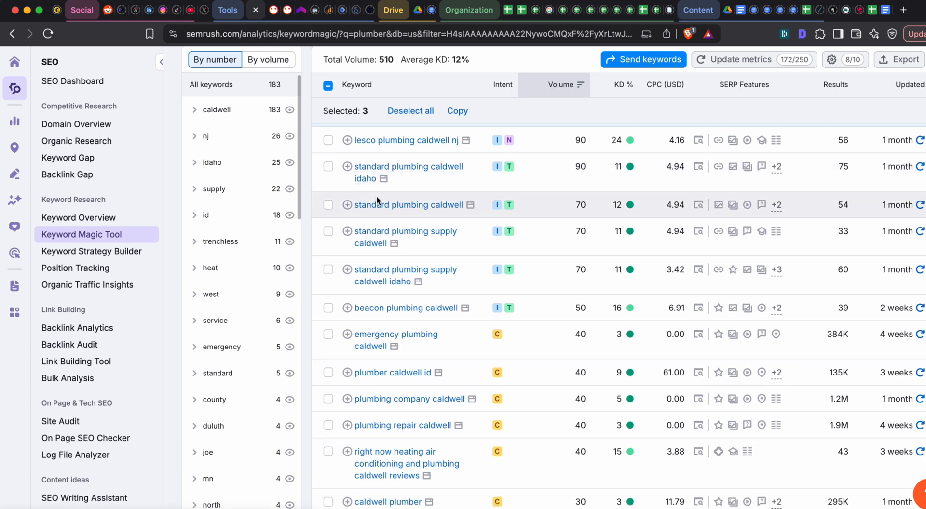
scroll(385, 212, down, 5)
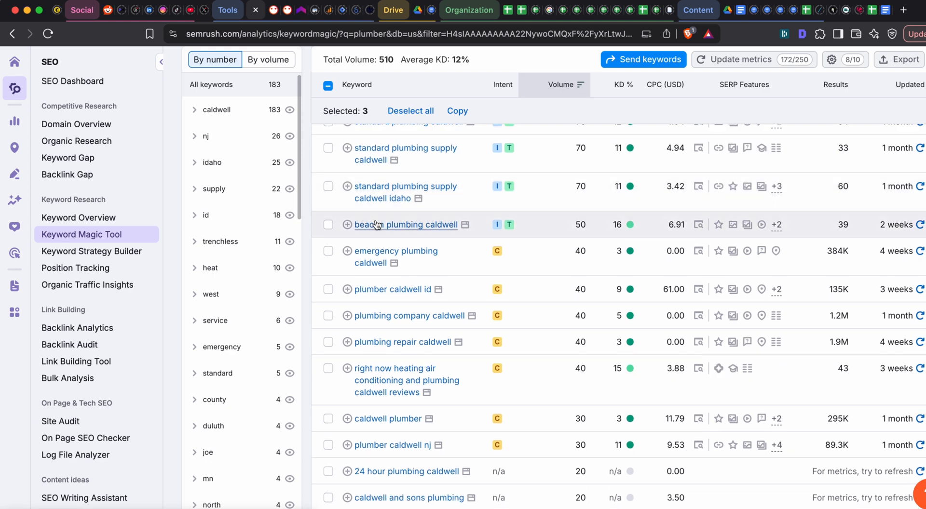
scroll(406, 219, down, 2)
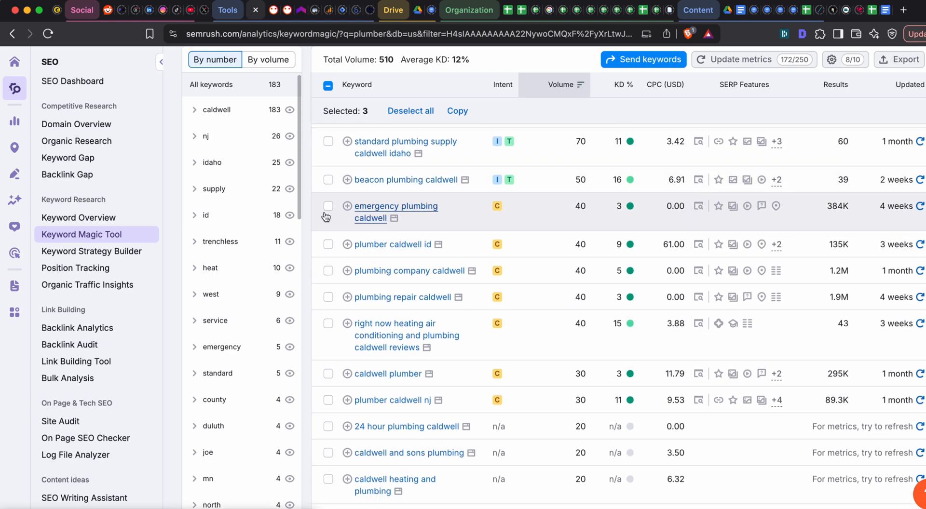
click(327, 209)
scroll(323, 212, down, 2)
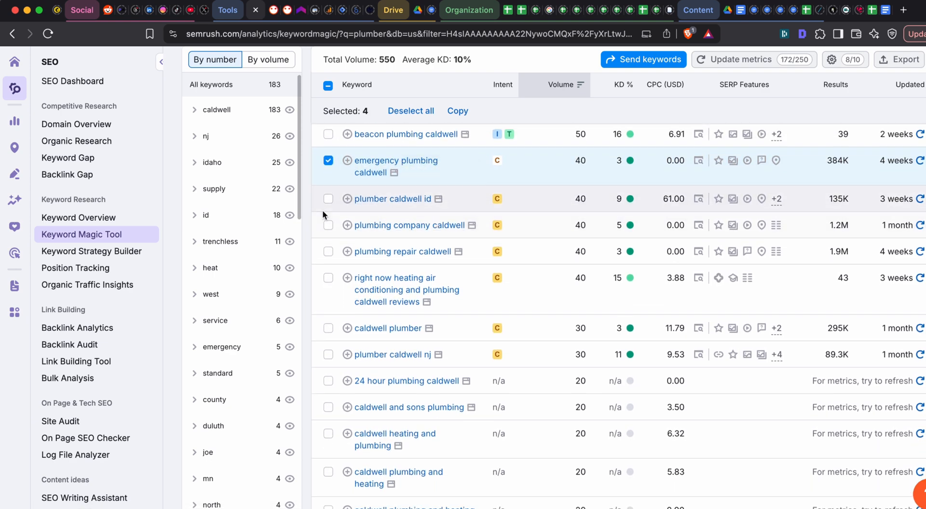
click(327, 202)
- Add "plumbing company caldwell", "plumbing repair caldwell" and "caldwell plumber" to the keyword selection
scroll(328, 202, down, 1)
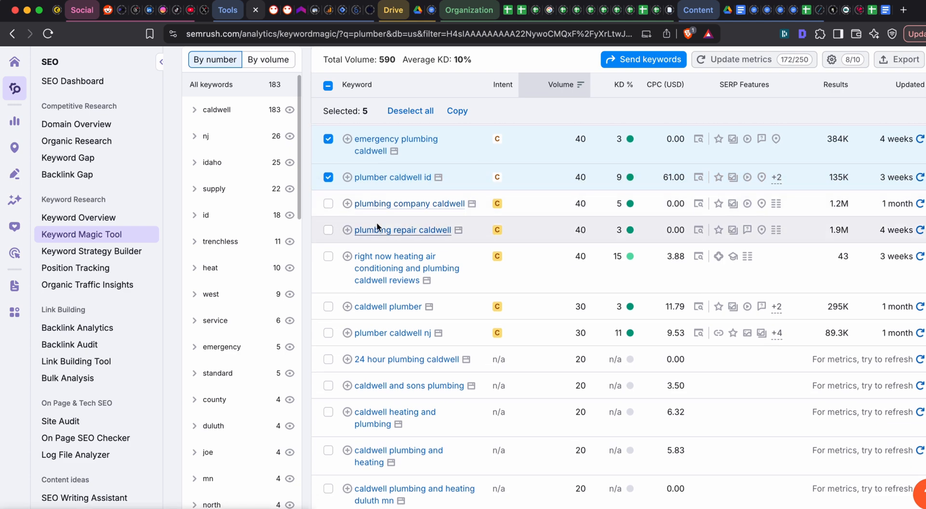
click(329, 204)
scroll(357, 221, down, 1)
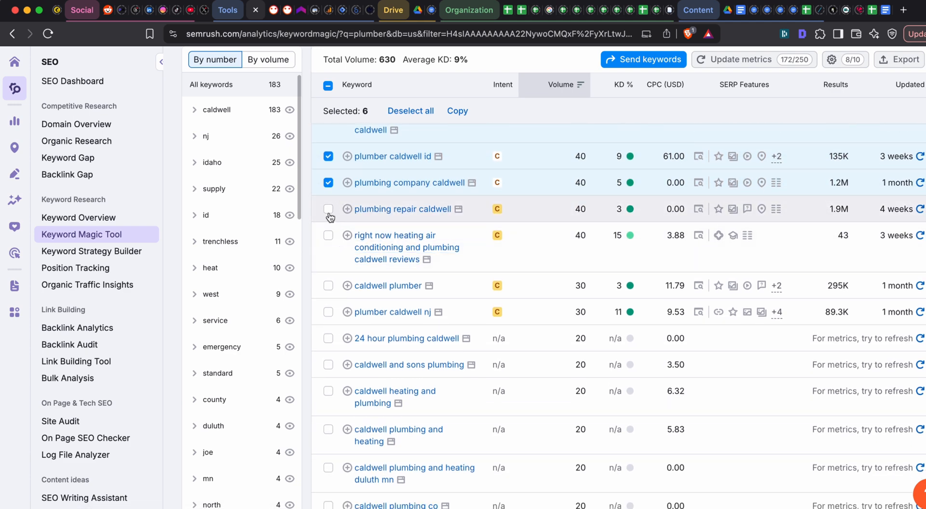
click(327, 209)
scroll(328, 212, down, 3)
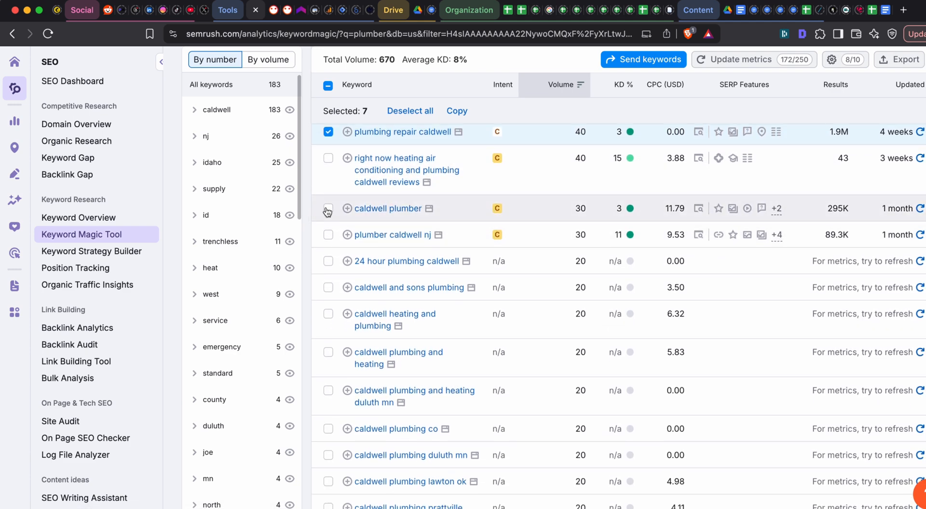
click(327, 211)
- Examine the low-volume and zero-volume Caldwell keywords through the end of the first results page, and recheck the selected ones
scroll(328, 212, down, 2)
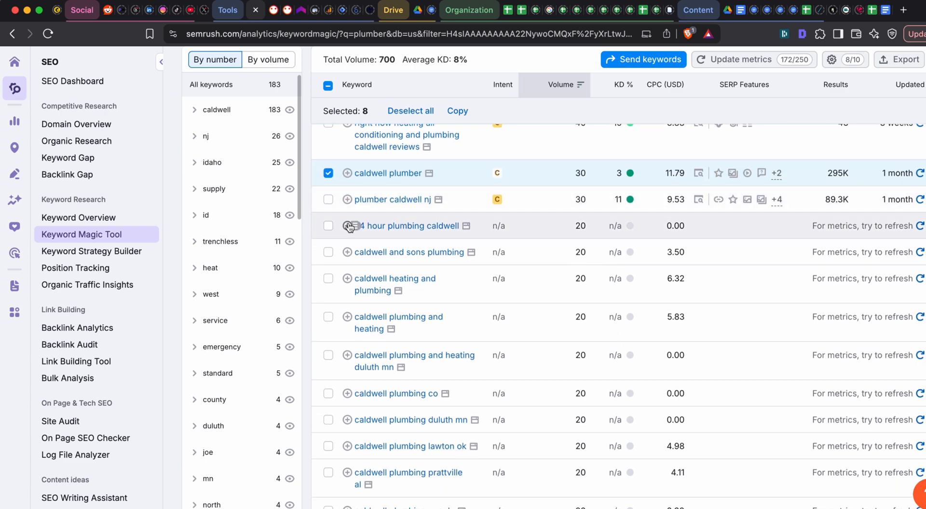
scroll(450, 167, down, 3)
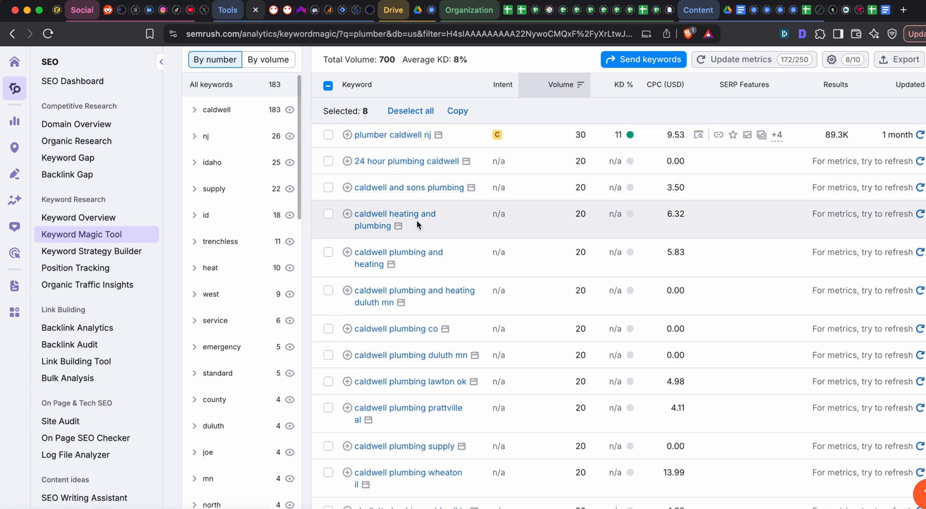
scroll(469, 211, down, 2)
scroll(469, 211, up, 10)
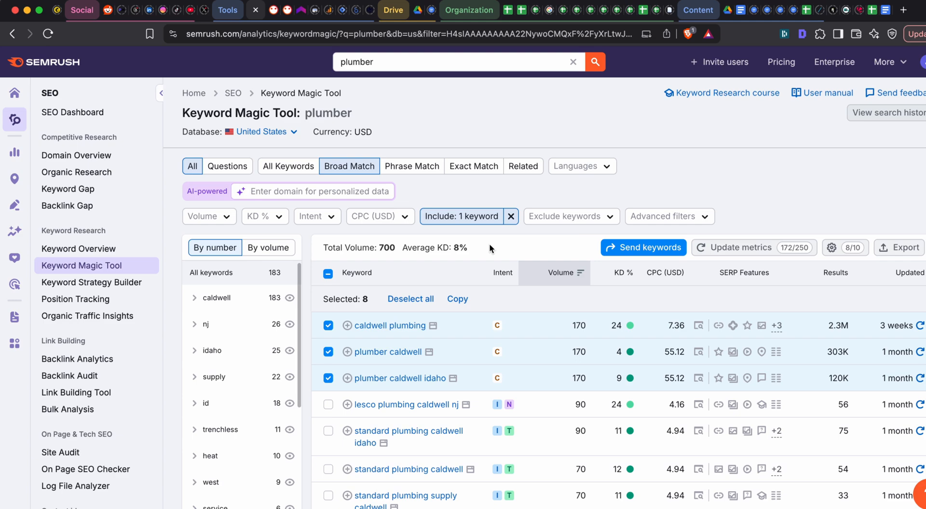
scroll(490, 244, down, 2)
scroll(489, 244, down, 10)
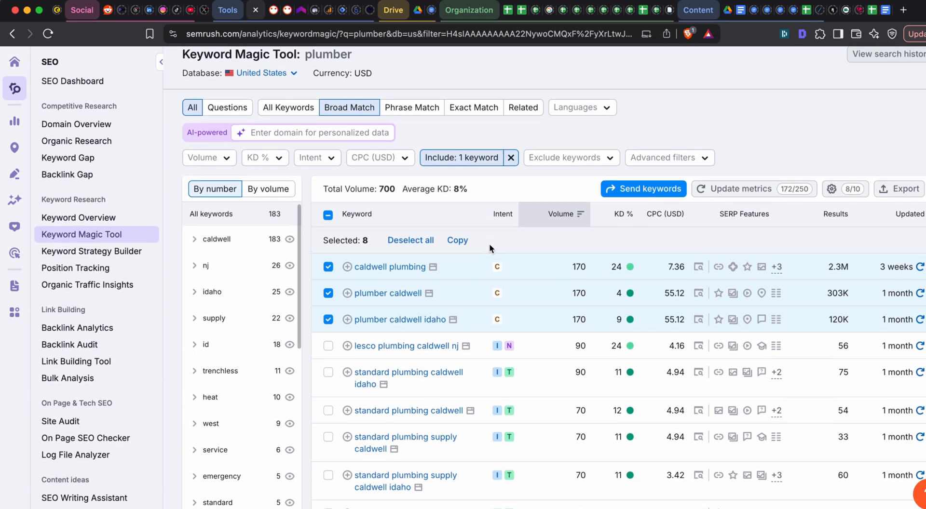
scroll(492, 293, down, 10)
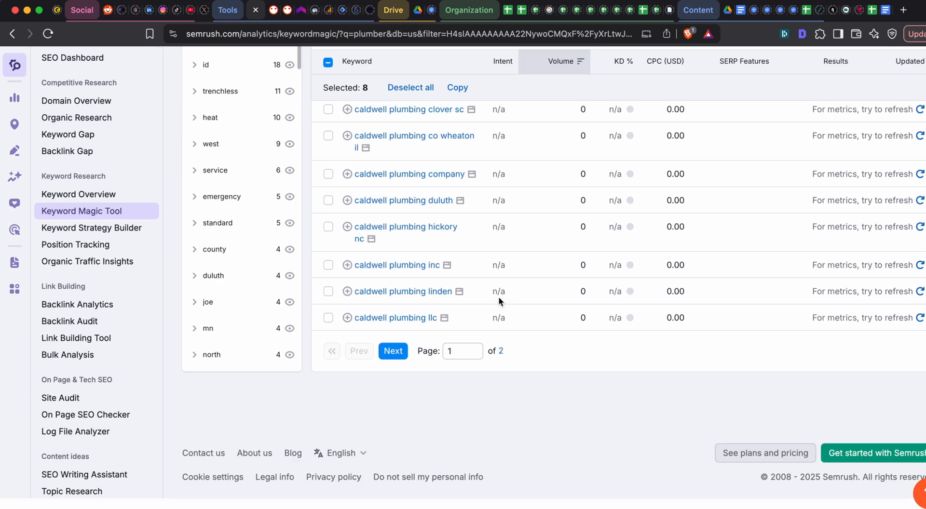
scroll(561, 375, up, 8)
scroll(561, 370, up, 10)
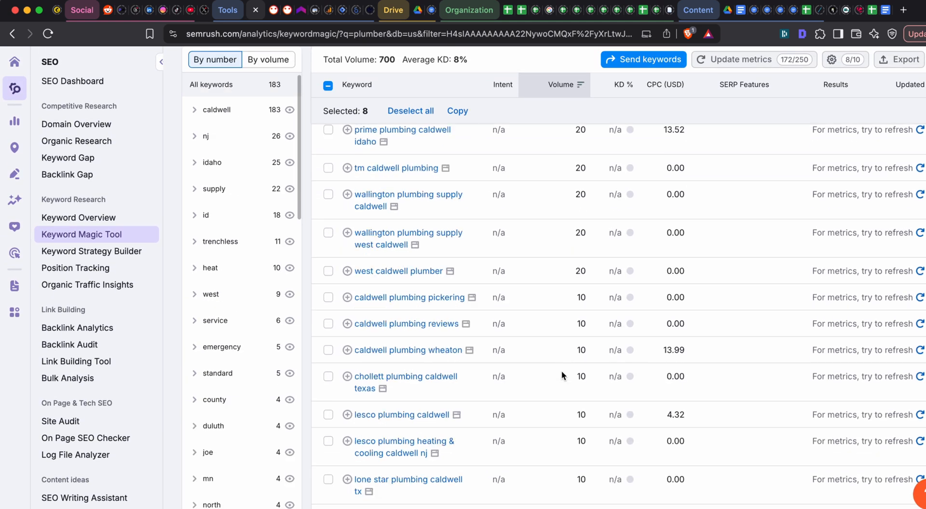
scroll(527, 228, down, 3)
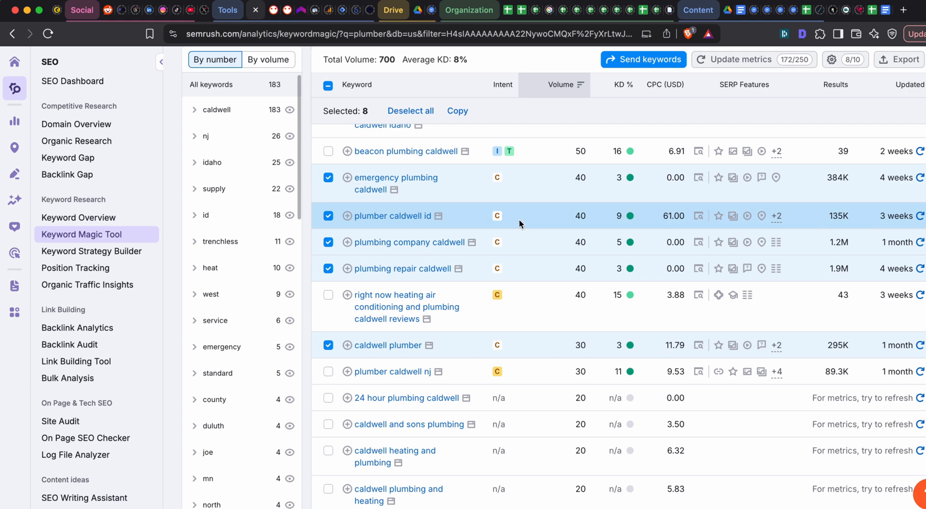
scroll(491, 176, down, 10)
scroll(490, 177, up, 4)
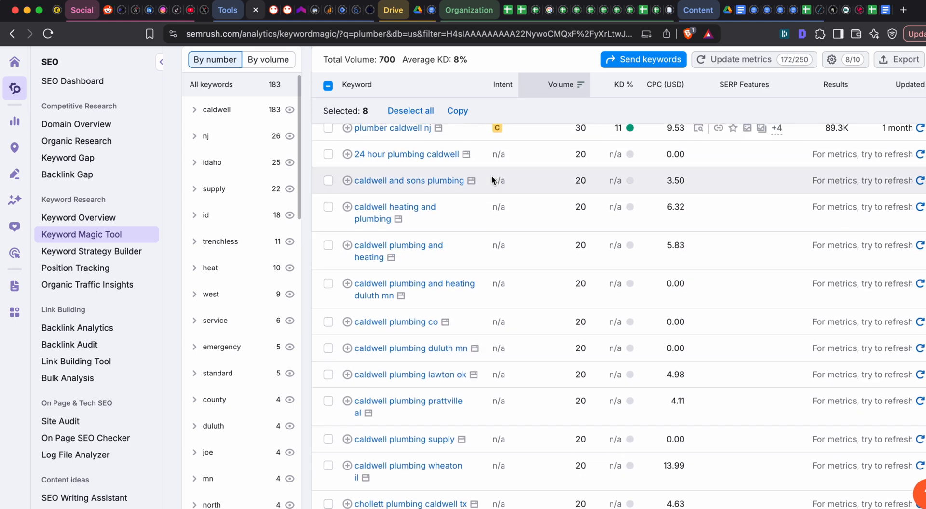
scroll(491, 176, up, 3)
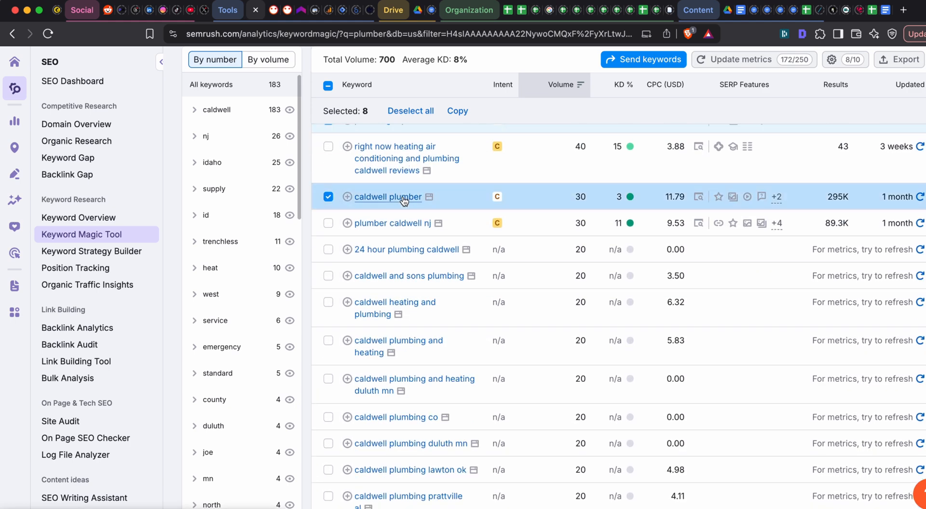
- Add the 20-volume keywords "emergency plumber caldwell", "plumbing contractor caldwell" and "plumbing repairs caldwell" to the keyword selection
scroll(403, 197, down, 3)
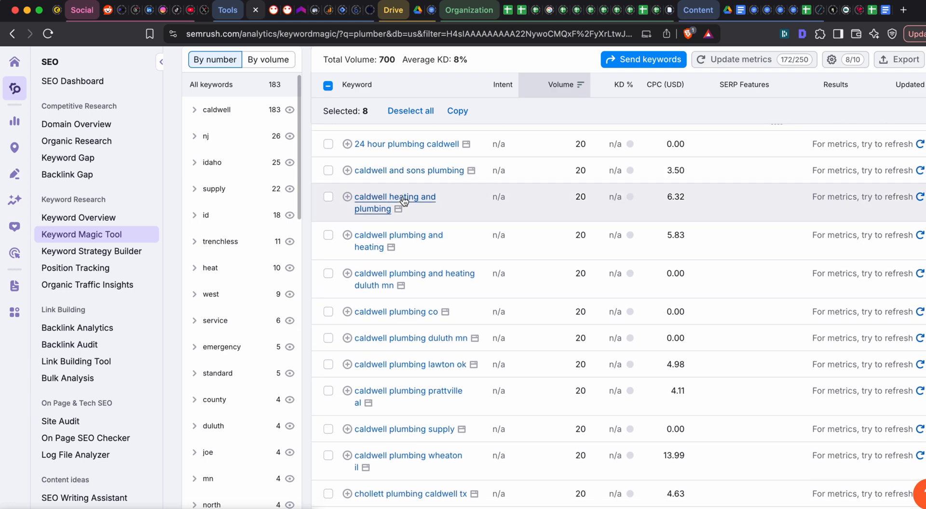
scroll(403, 199, down, 6)
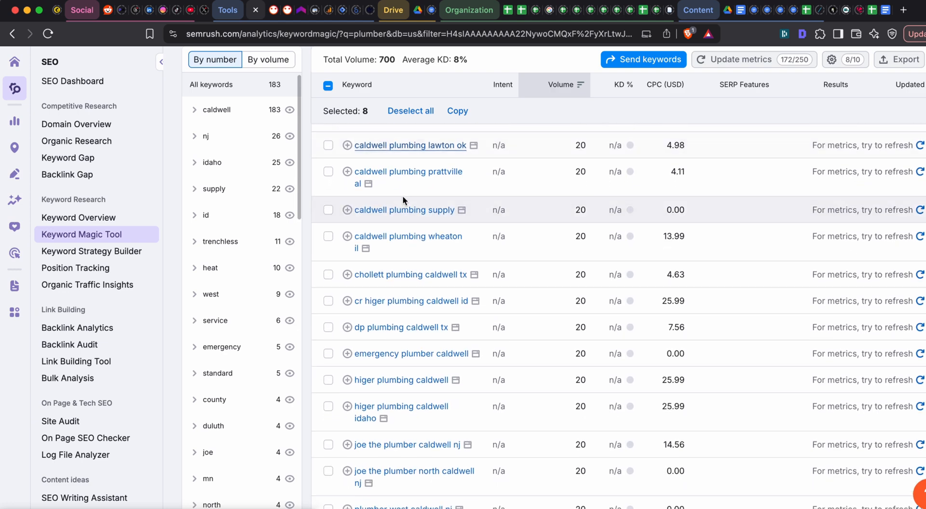
scroll(403, 195, down, 3)
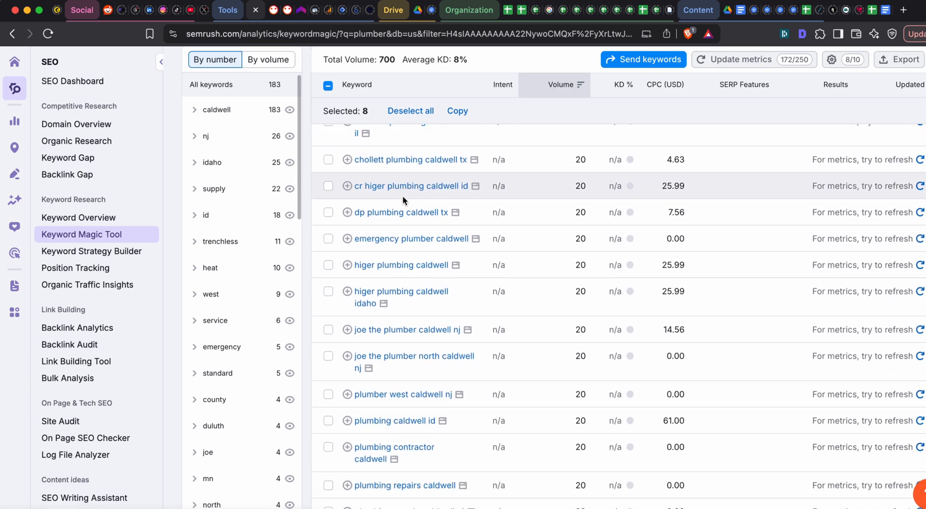
scroll(403, 196, down, 2)
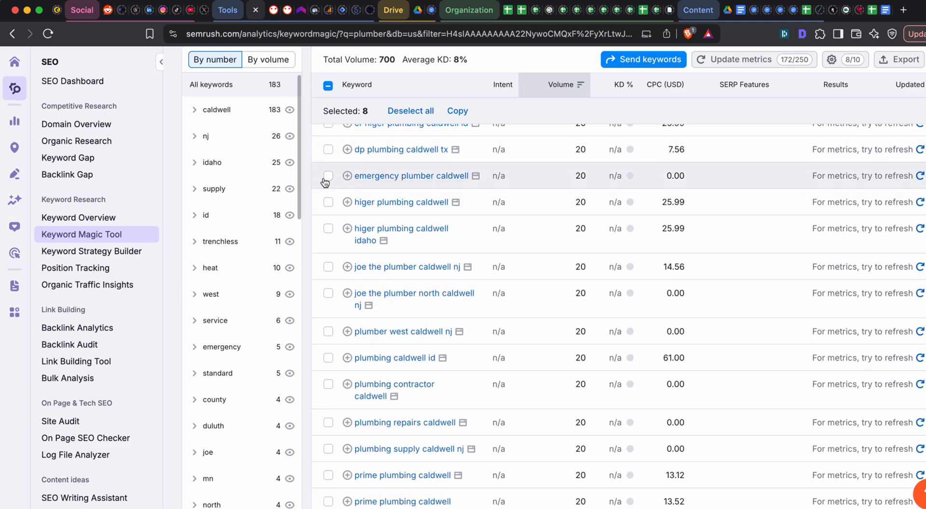
click(326, 176)
scroll(425, 186, down, 3)
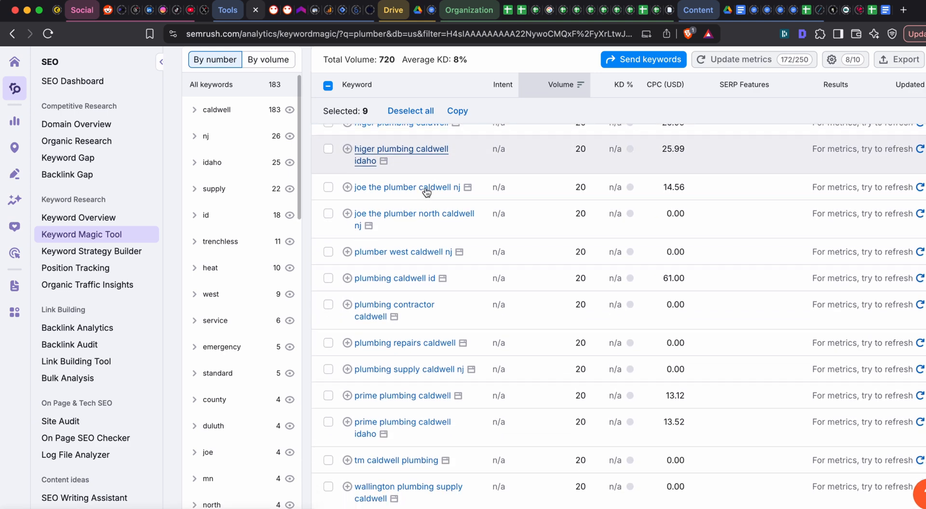
scroll(427, 192, down, 5)
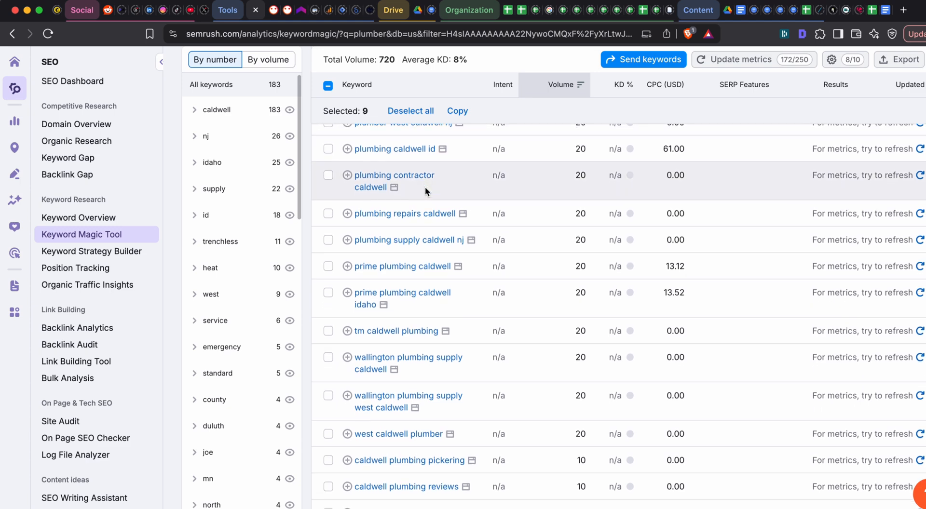
scroll(434, 179, down, 1)
click(328, 162)
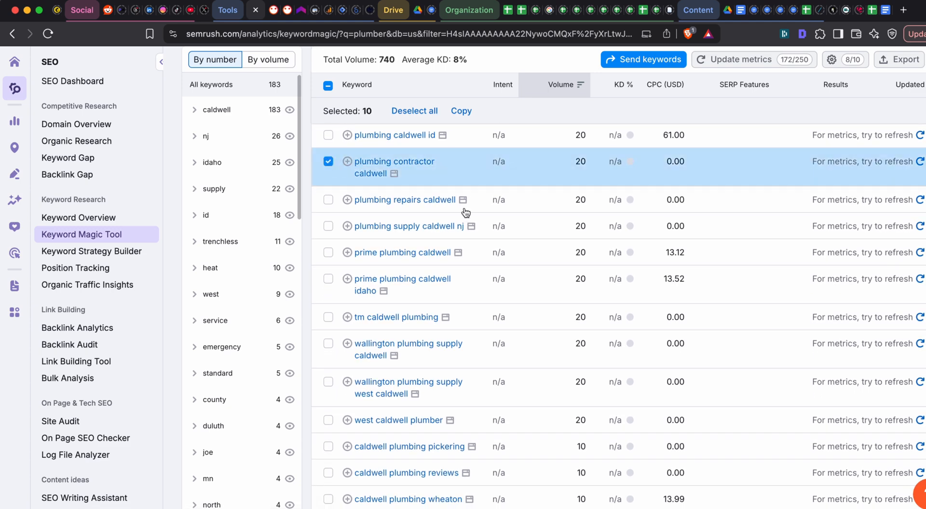
scroll(333, 169, down, 1)
click(328, 177)
- Add the 10-volume keywords "caldwell plumbing reviews" and "plumbing caldwell" to the keyword selection
scroll(397, 212, down, 1)
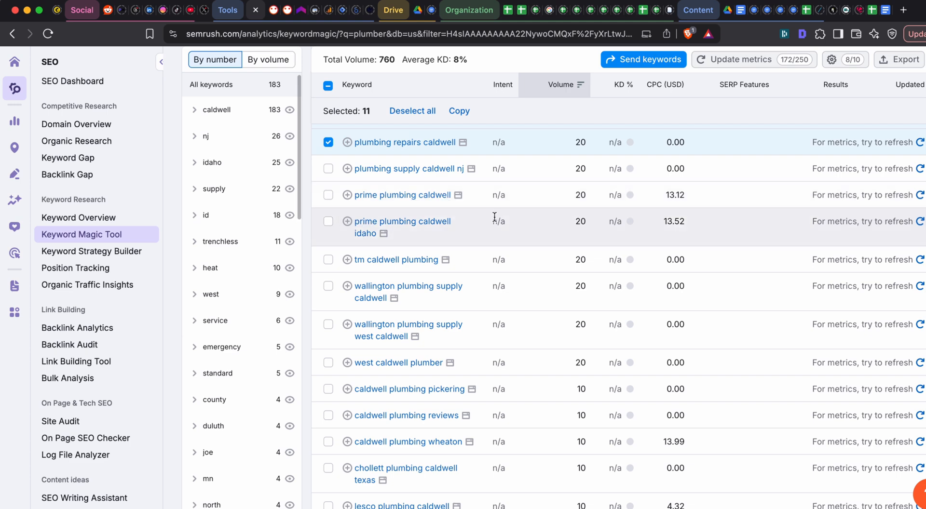
scroll(345, 227, down, 1)
scroll(402, 220, down, 5)
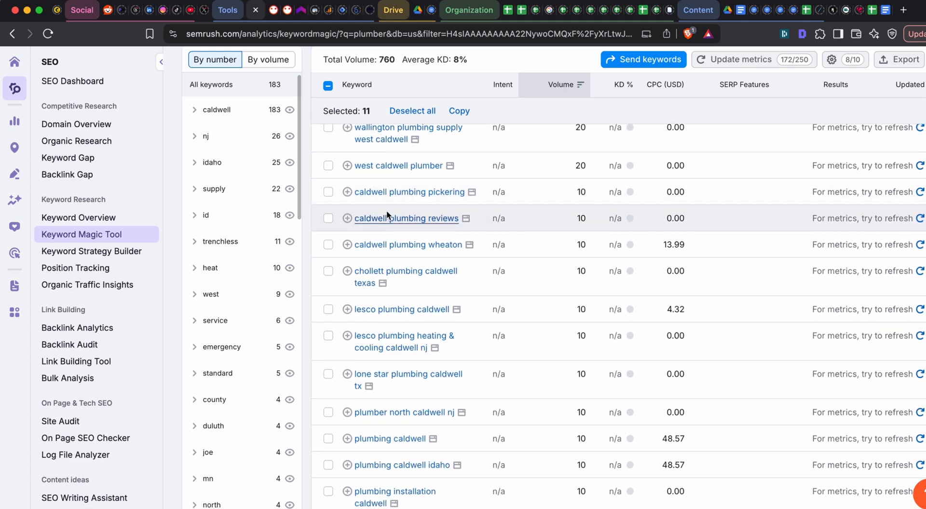
scroll(386, 198, down, 5)
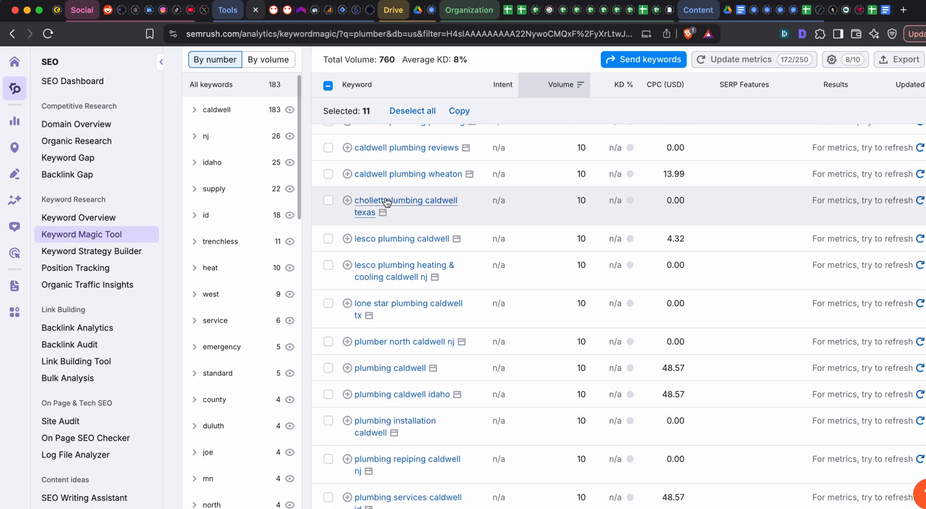
scroll(386, 198, down, 4)
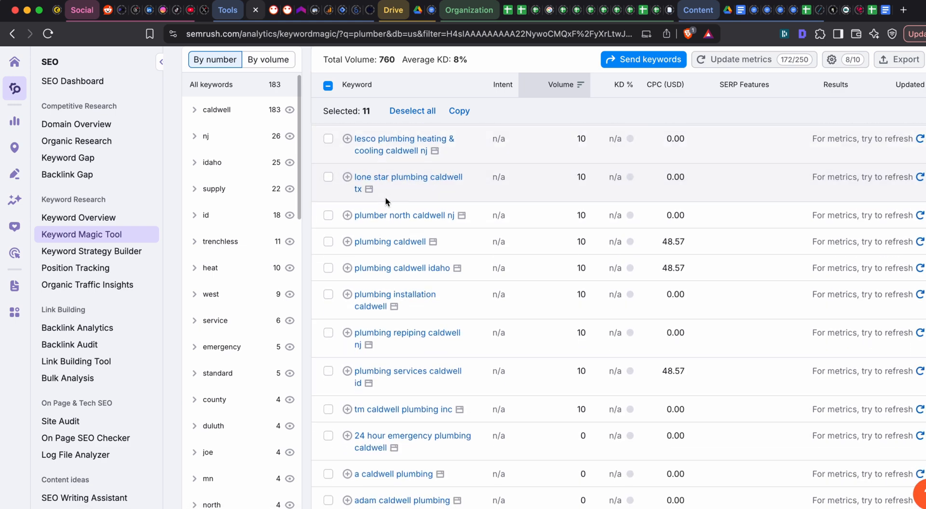
scroll(386, 202, up, 8)
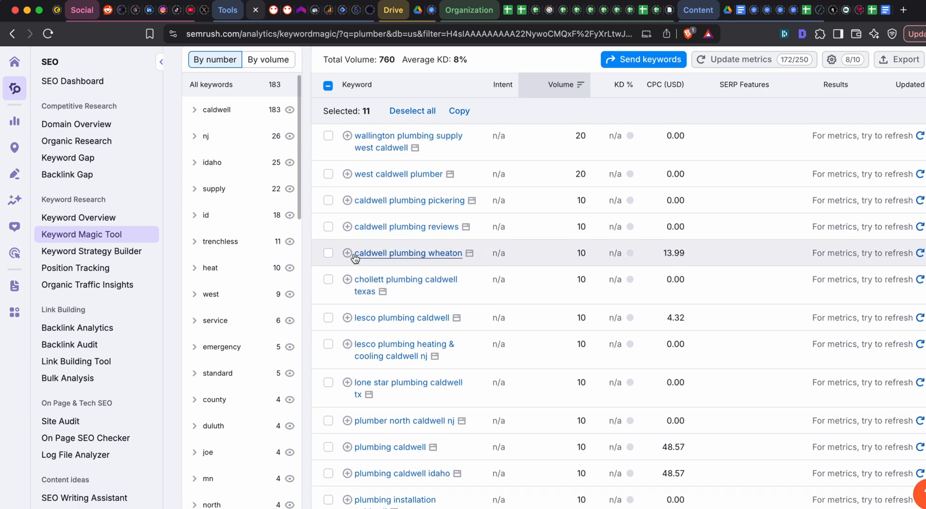
click(328, 227)
scroll(424, 285, down, 2)
scroll(412, 270, down, 5)
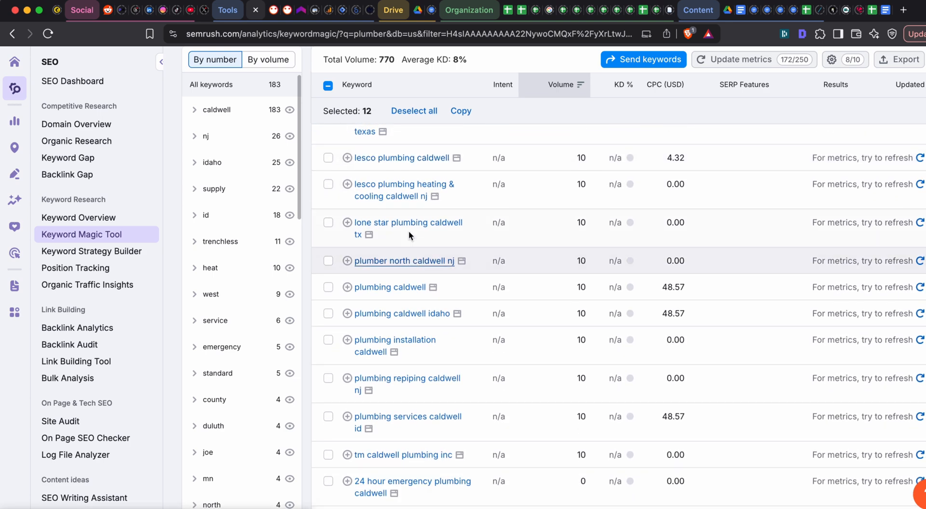
scroll(381, 226, down, 3)
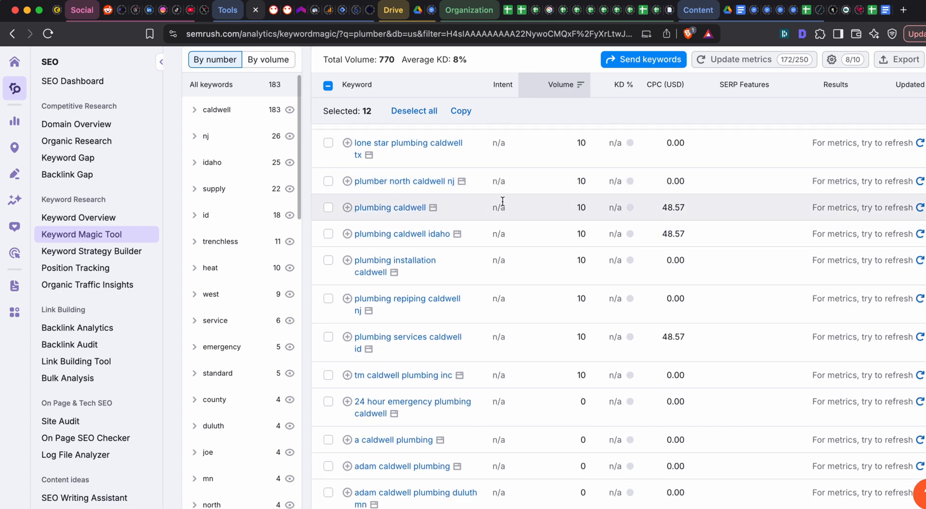
click(328, 174)
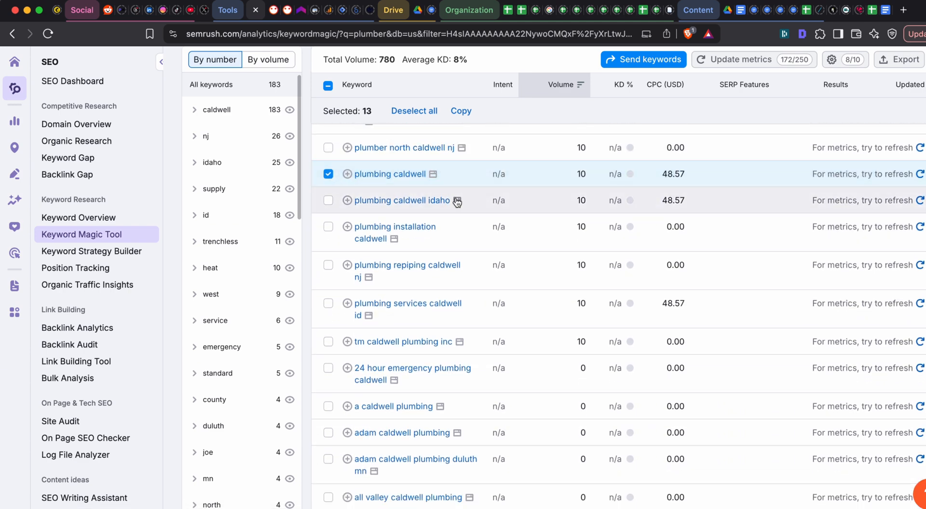
- Add the 10-volume keywords "plumbing caldwell idaho", "plumbing installation caldwell" and "plumbing services caldwell id" to the keyword selection
scroll(328, 173, down, 1)
click(328, 165)
scroll(482, 210, down, 1)
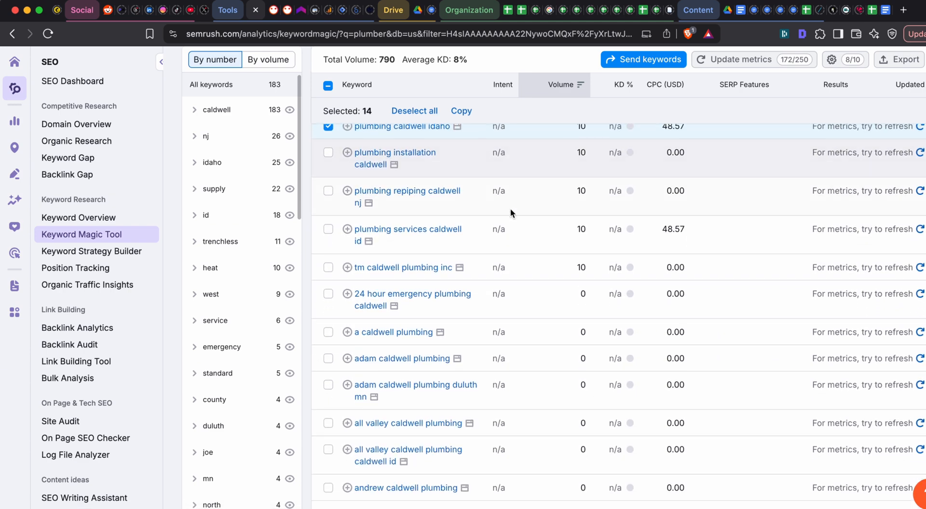
click(328, 158)
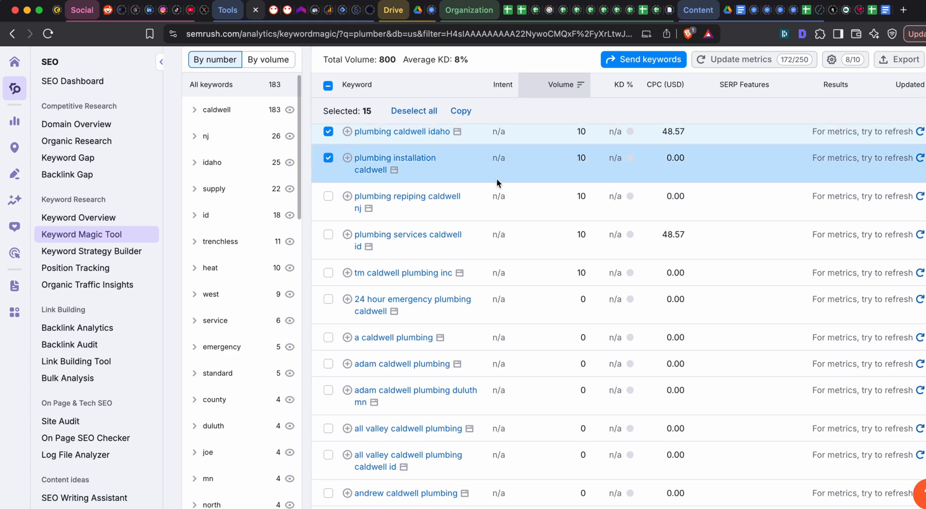
scroll(497, 181, down, 3)
scroll(420, 178, up, 1)
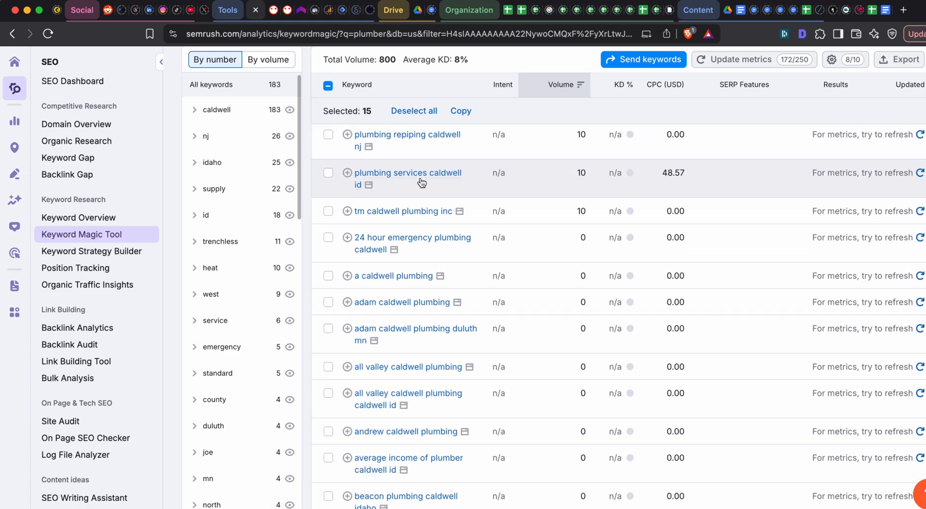
click(328, 173)
- Add the zero-volume keyword "24 hour emergency plumbing caldwell" to the keyword selection
scroll(434, 203, down, 3)
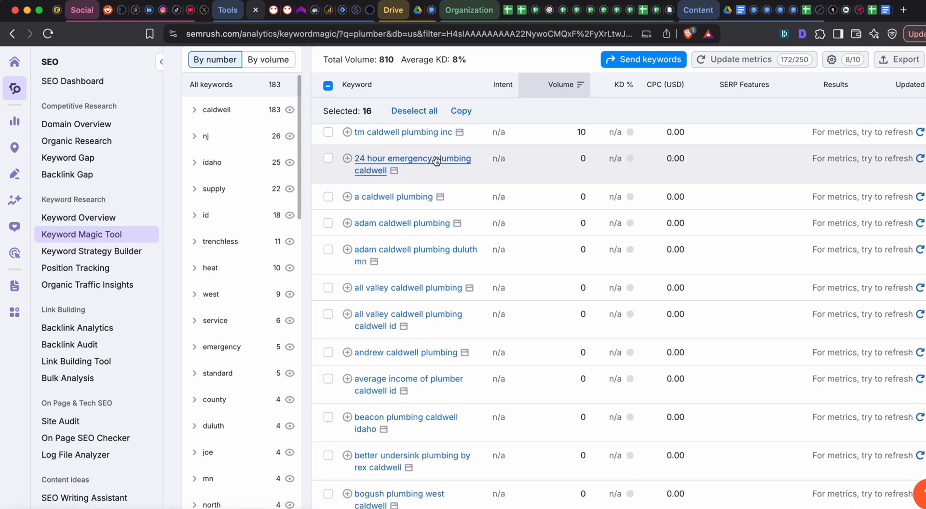
click(328, 159)
scroll(445, 185, down, 1)
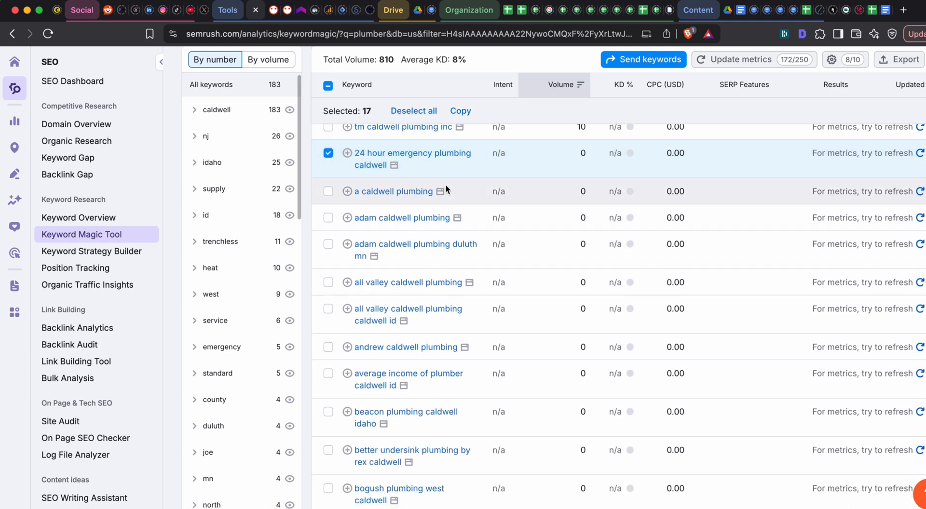
scroll(402, 163, up, 1)
scroll(417, 159, down, 1)
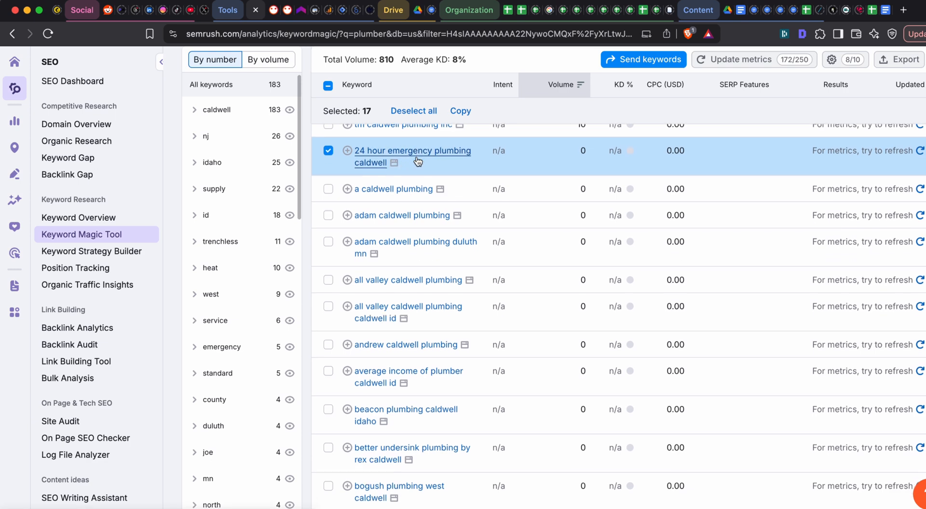
- Add the zero-volume keywords "caldwell id plumber" and "caldwell idaho plumber" to the keyword selection
scroll(416, 155, down, 1)
scroll(366, 168, down, 1)
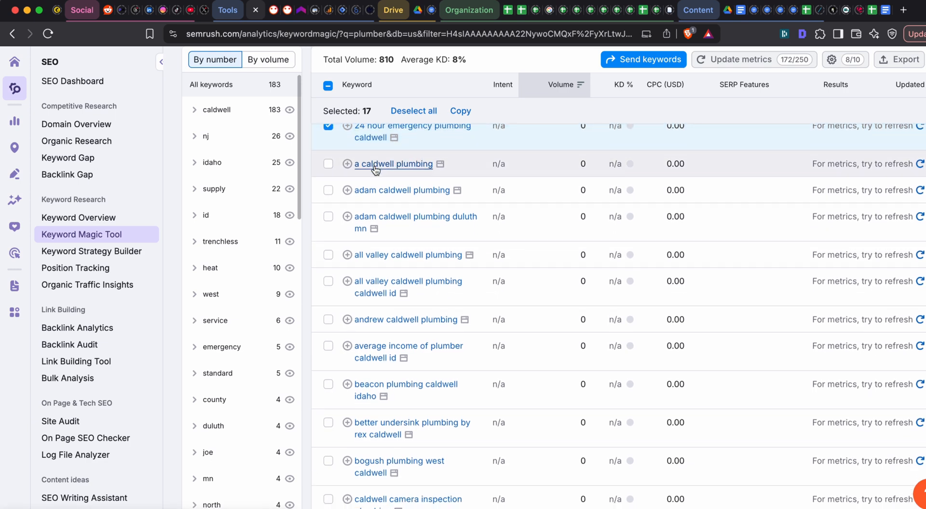
scroll(422, 206, down, 5)
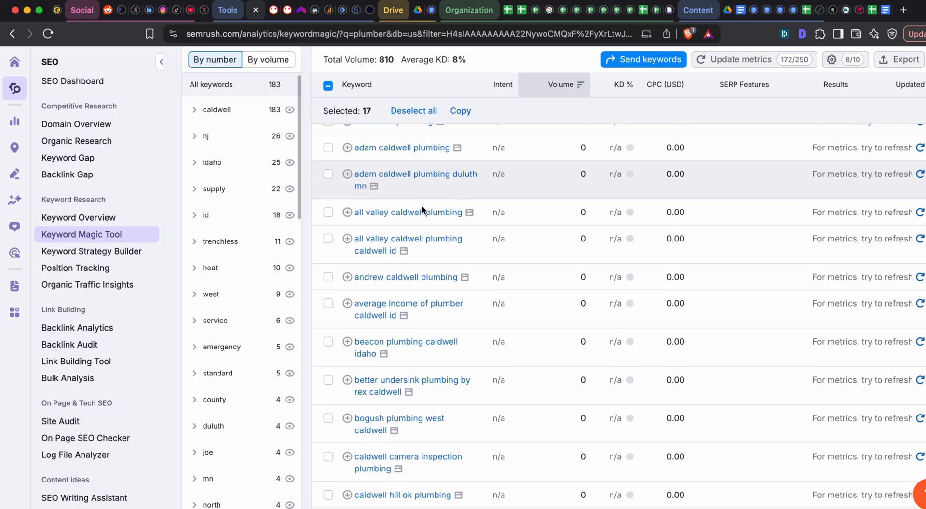
scroll(421, 204, down, 4)
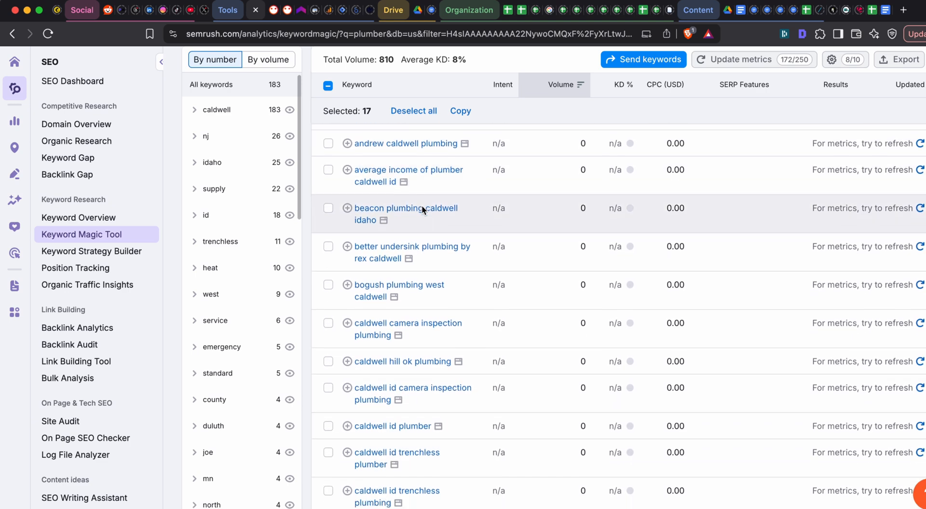
scroll(422, 205, down, 4)
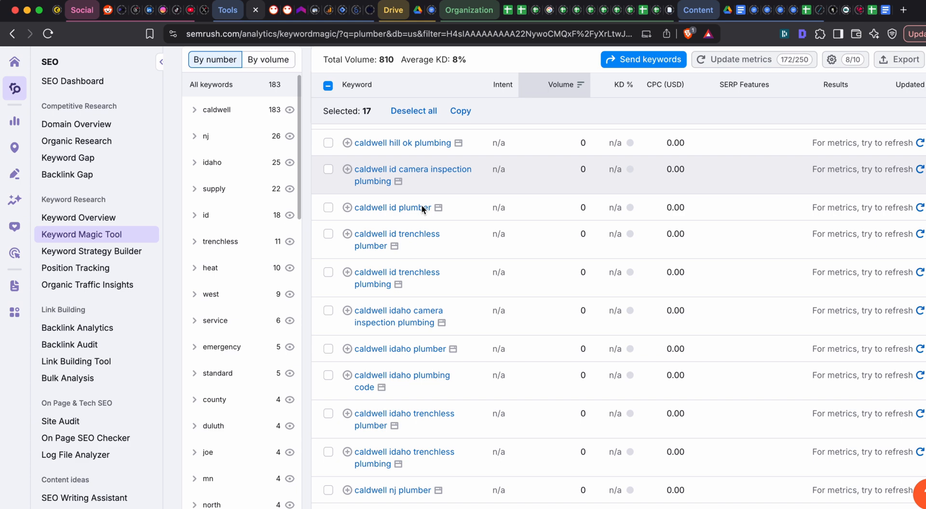
click(328, 208)
scroll(497, 243, down, 1)
scroll(450, 217, down, 3)
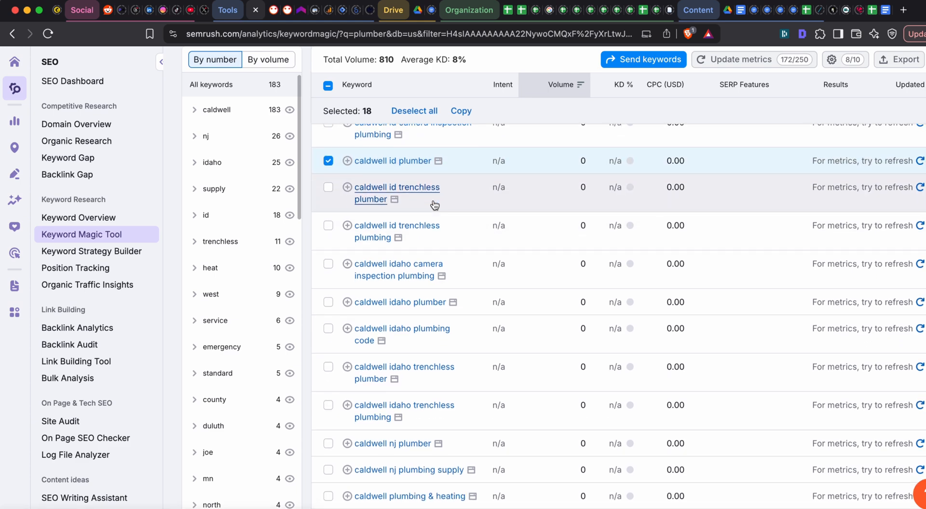
scroll(434, 202, down, 1)
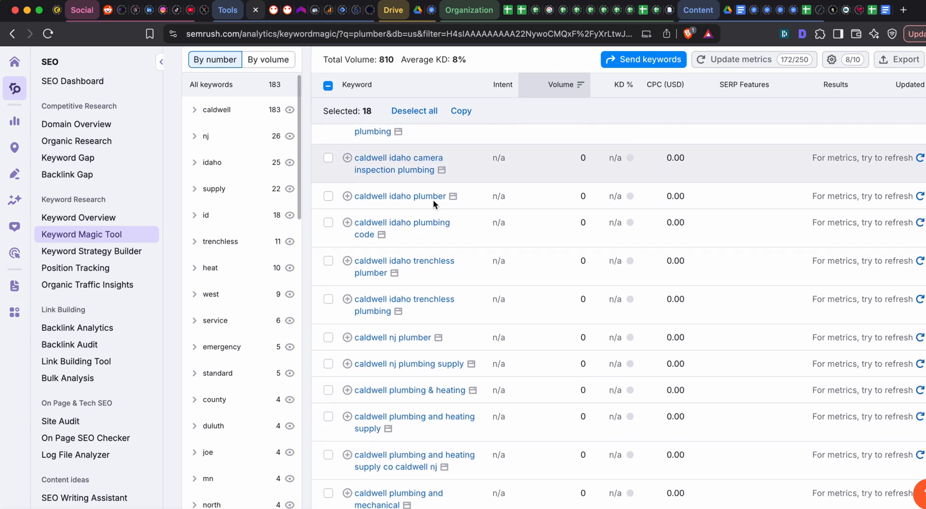
click(329, 196)
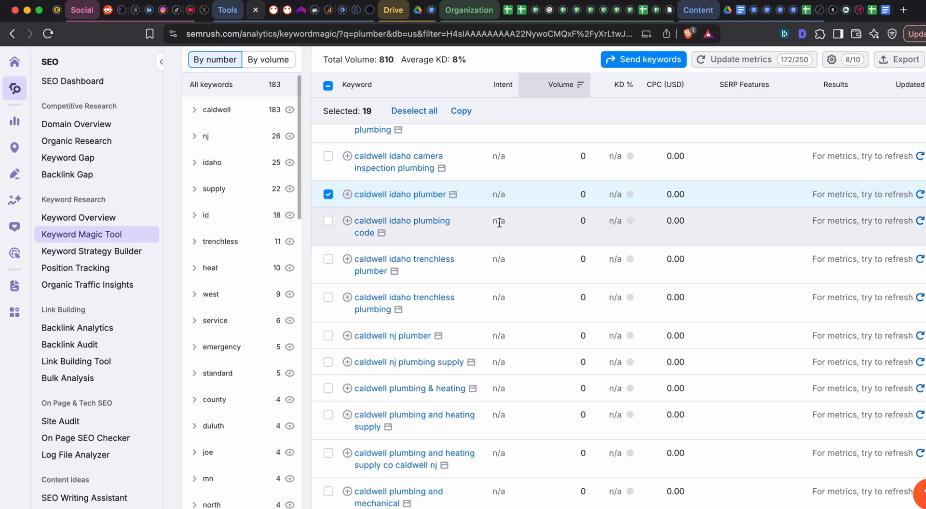
- Add "caldwell idaho trenchless plumber" and "caldwell idaho trenchless plumbing" to the keyword selection
scroll(496, 224, down, 2)
scroll(338, 178, down, 3)
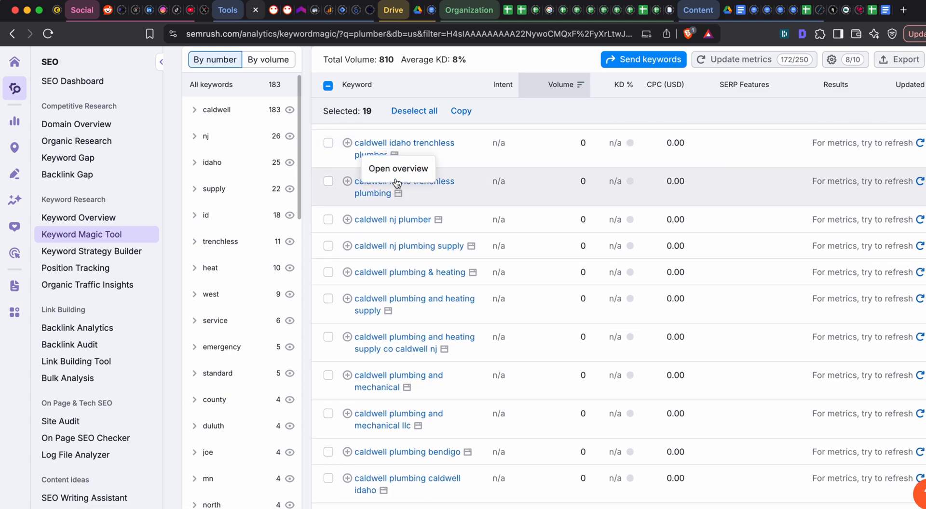
scroll(361, 178, up, 1)
click(329, 155)
scroll(330, 178, down, 1)
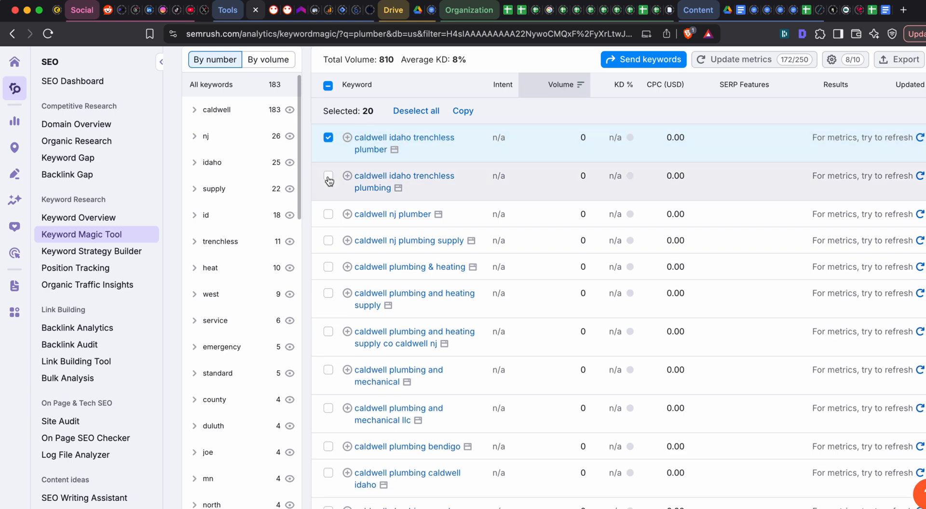
click(328, 177)
scroll(447, 218, down, 1)
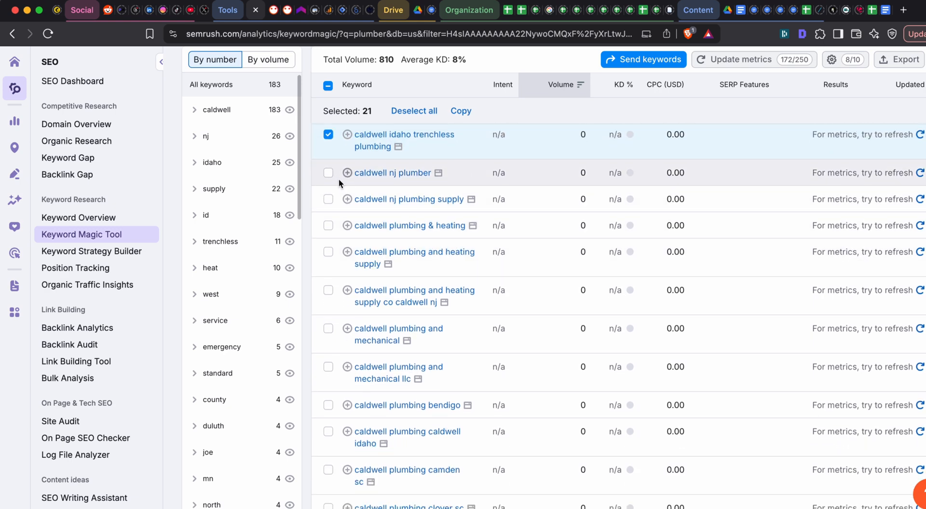
scroll(336, 194, down, 1)
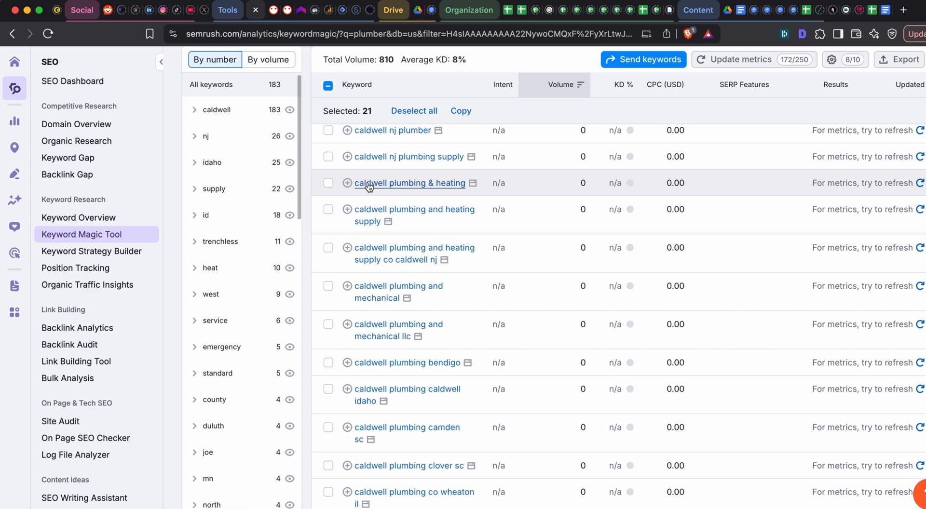
click(328, 187)
scroll(349, 210, down, 1)
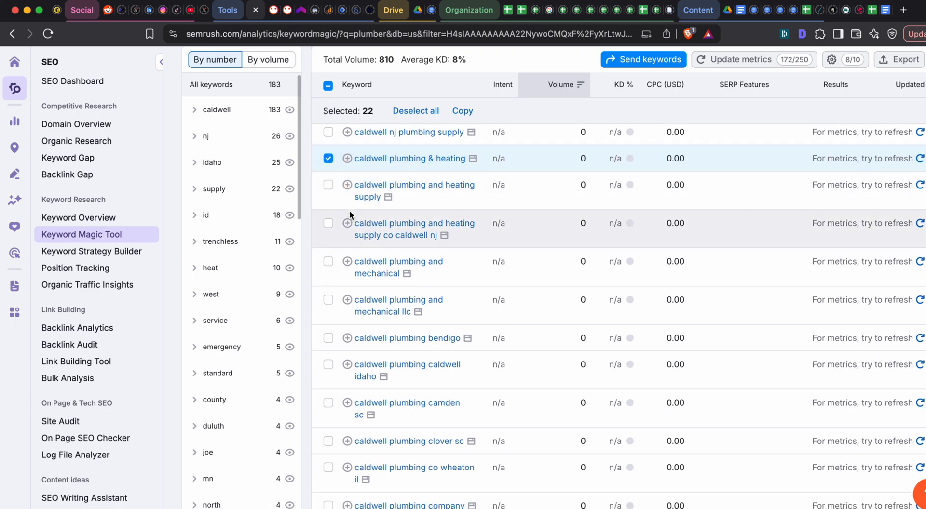
click(328, 158)
- Add "caldwell plumbing caldwell idaho" and "caldwell plumbing company" to the keyword selection
scroll(400, 216, down, 1)
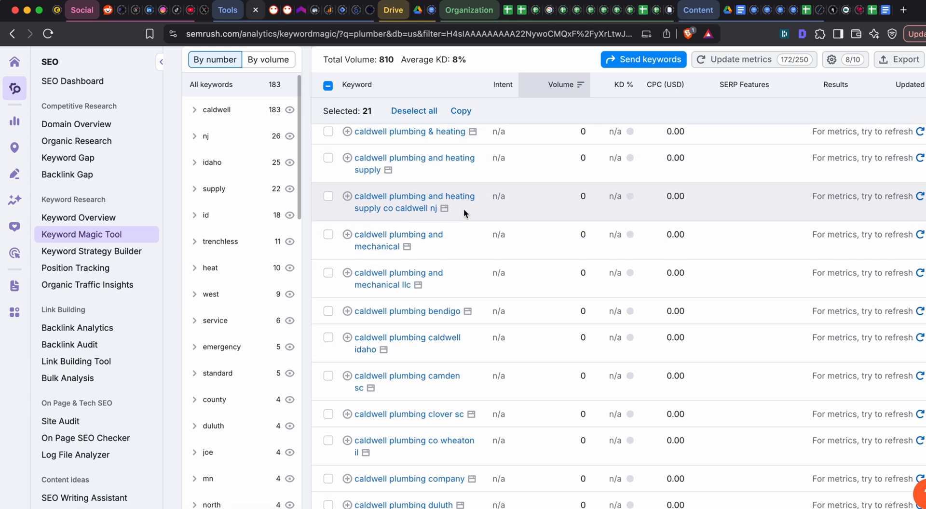
scroll(462, 208, down, 2)
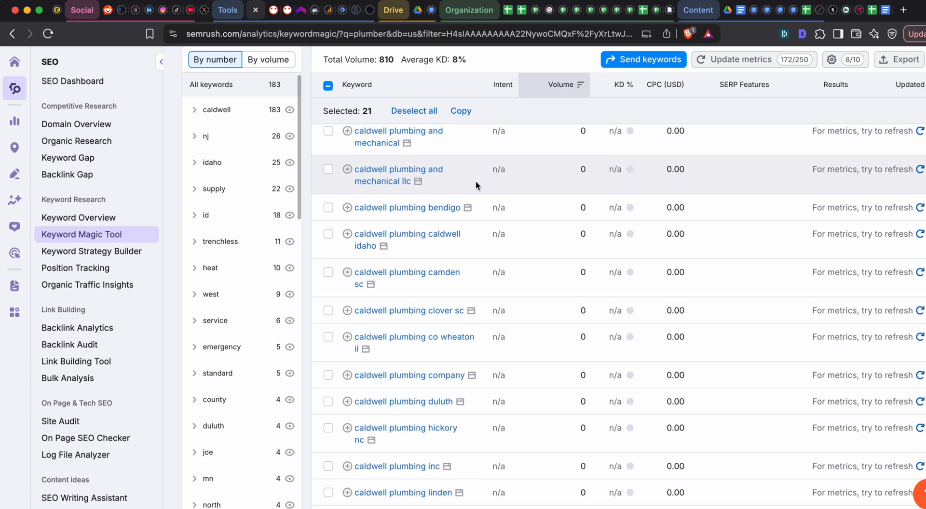
scroll(475, 180, down, 1)
scroll(377, 202, down, 1)
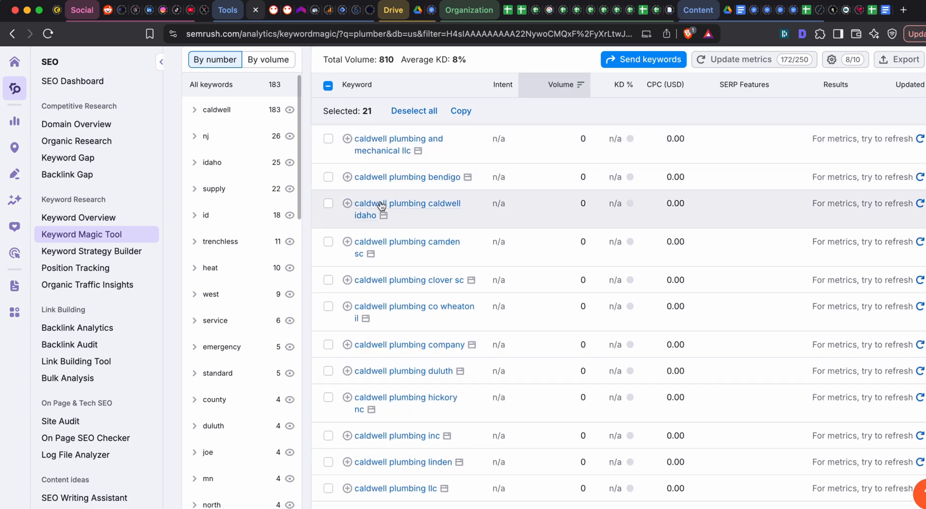
click(328, 206)
scroll(513, 229, down, 3)
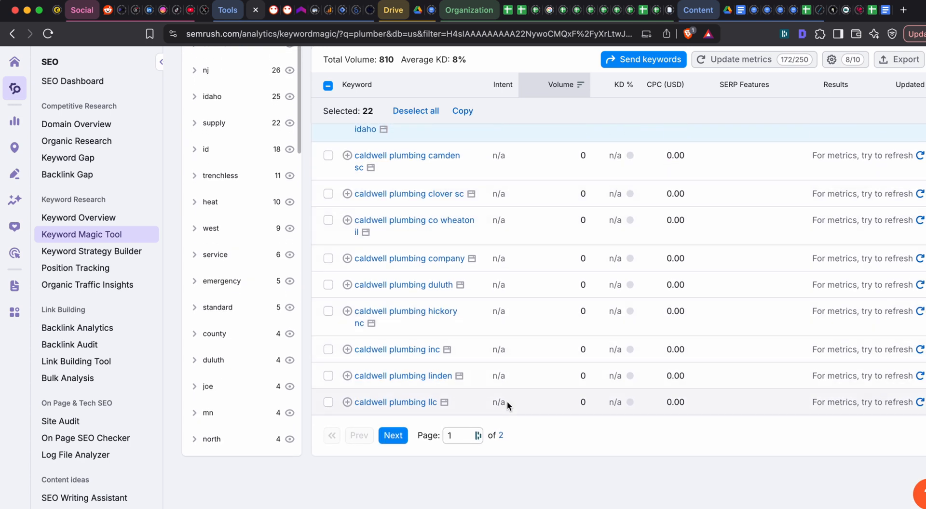
scroll(444, 339, up, 1)
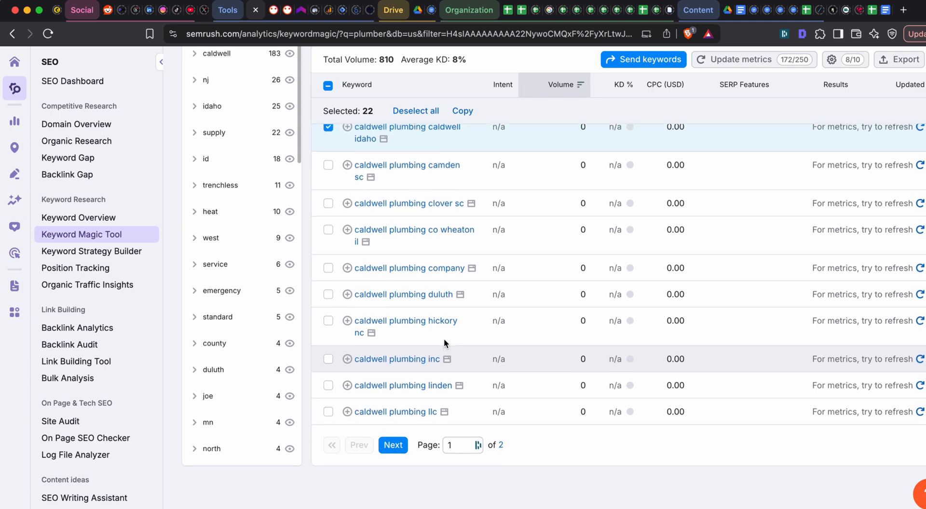
click(327, 271)
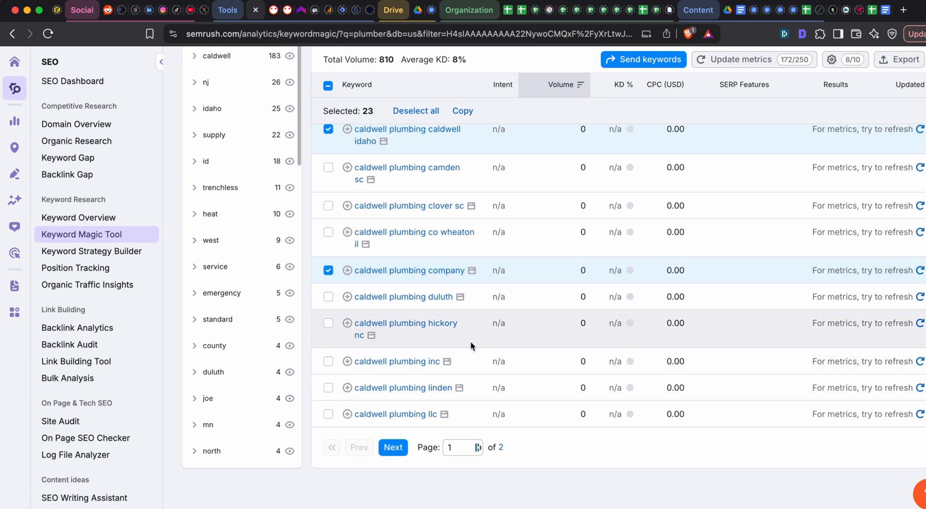
- Export only the selected keywords as a CSV file and save it in the Downloads folder under the suggested name
scroll(589, 352, up, 15)
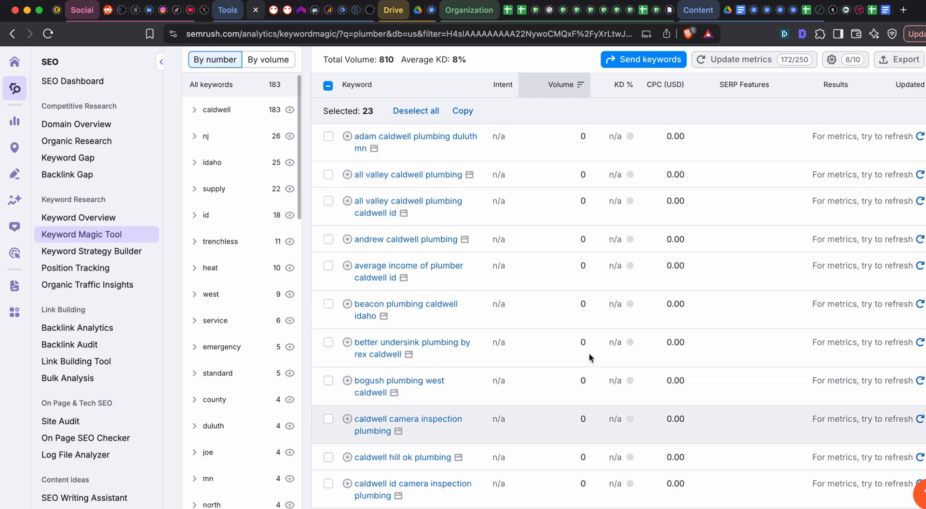
scroll(614, 296, up, 5)
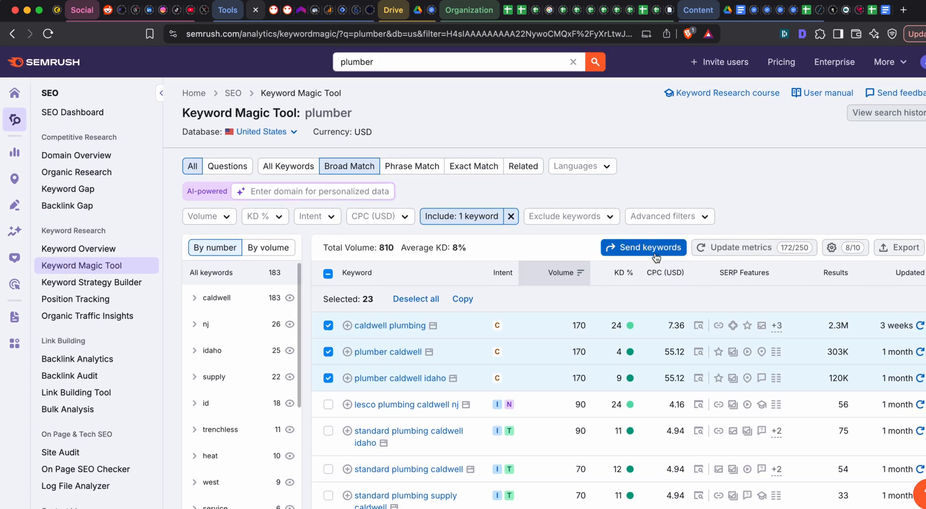
click(890, 248)
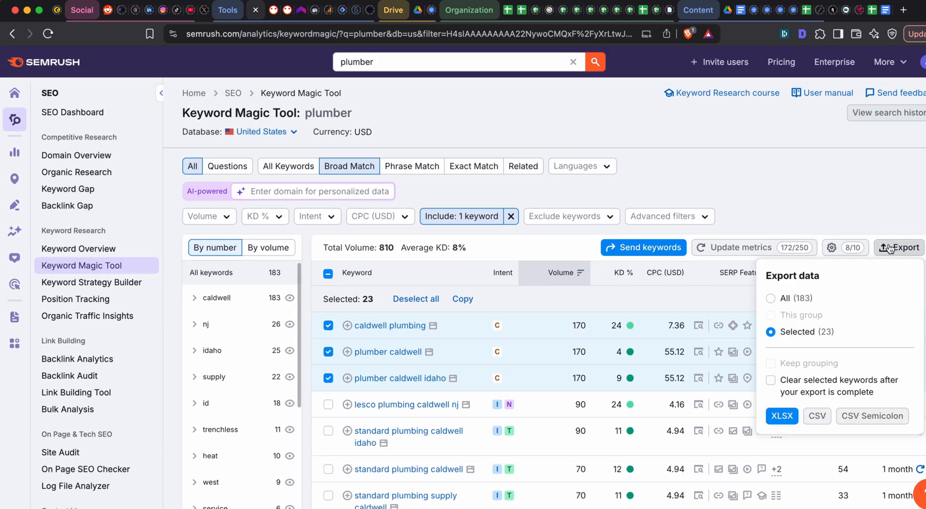
click(817, 416)
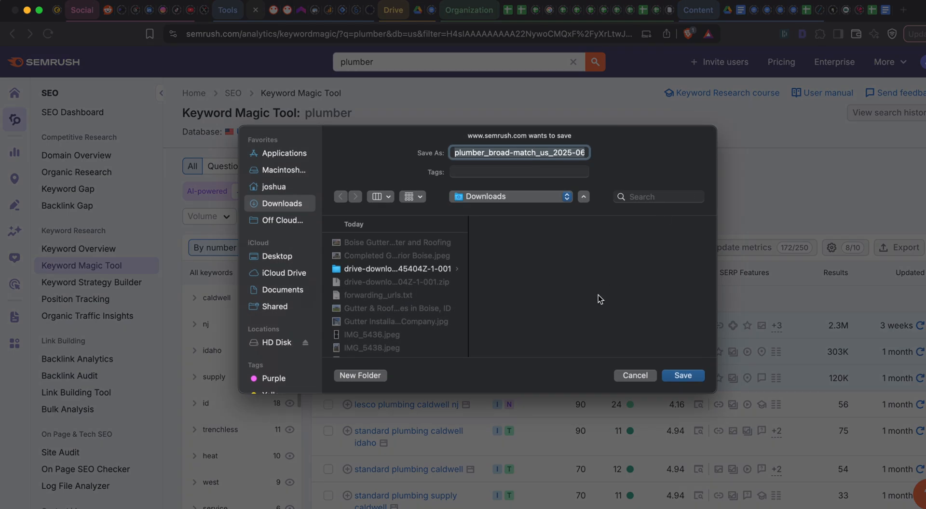
click(683, 375)
- Switch to Finder and open the exported file plumber_broad-match_us_2025-06-11.csv from Downloads in Numbers
key(super+Tab)
key(super+Tab)
key(super+Tab)
key(super+Tab)
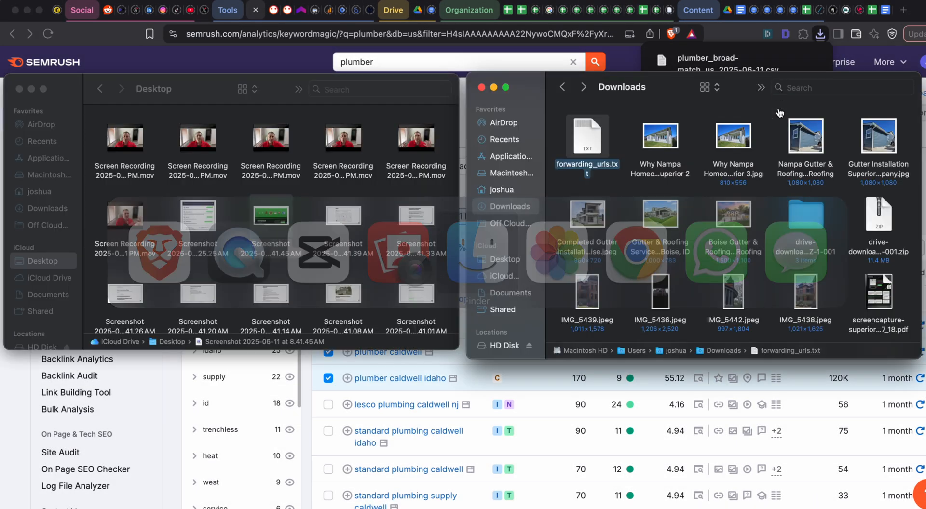
click(618, 136)
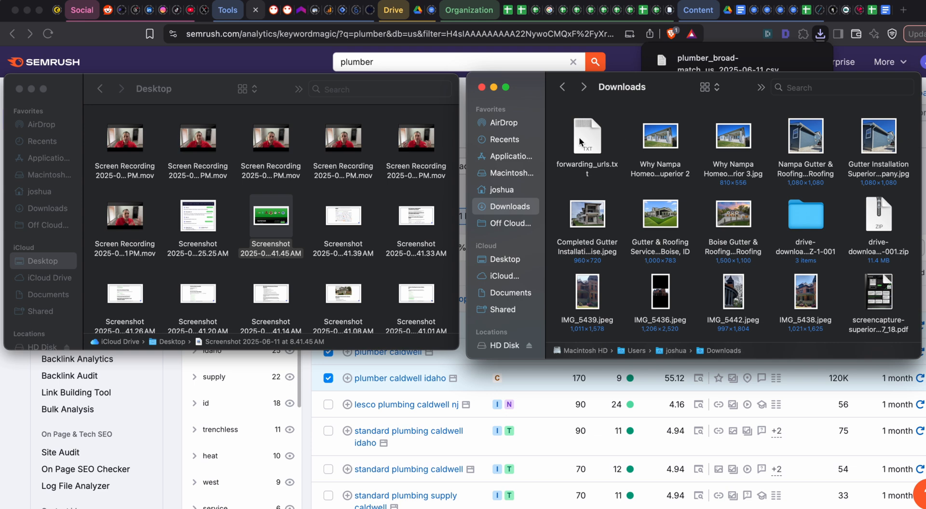
click(592, 135)
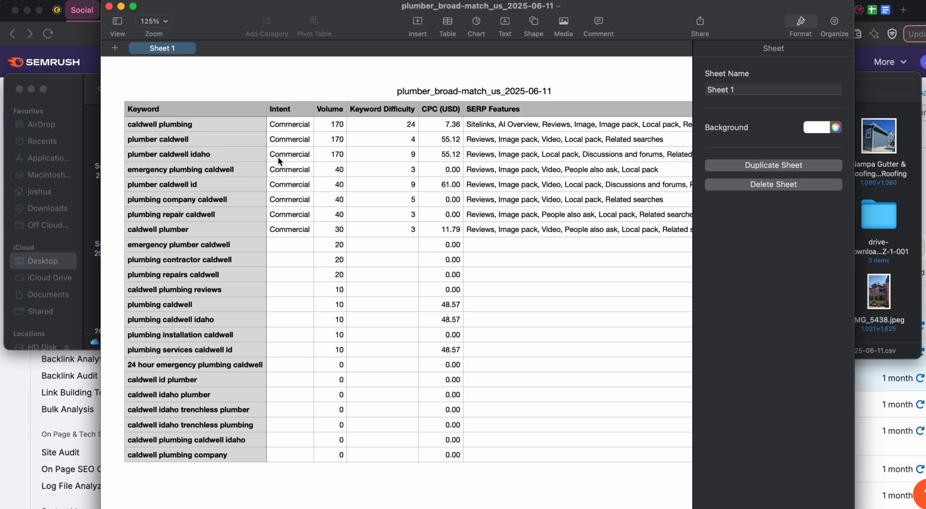
- Copy all keyword rows without the header, from Keyword through SERP Features, and paste them at A1 in the Organization (AV) spreadsheet in Google Sheets
click(187, 126)
scroll(684, 418, right, 3)
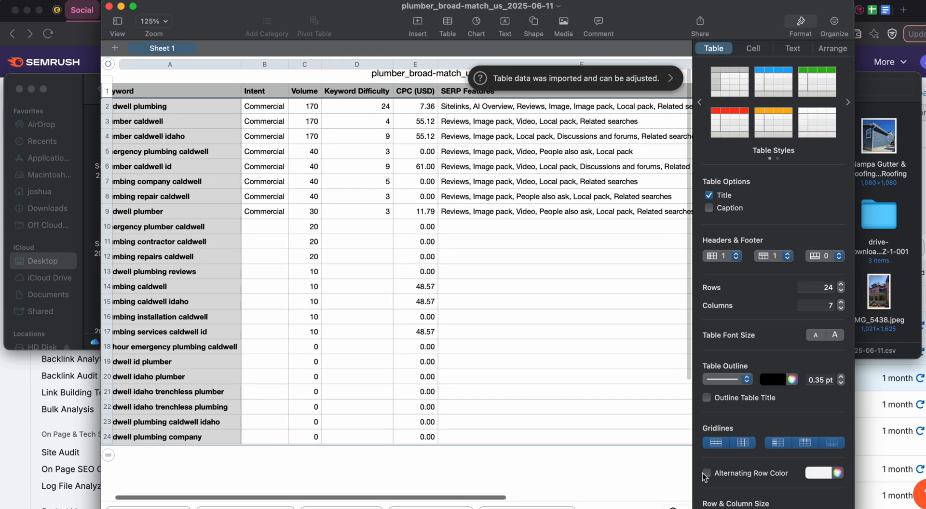
scroll(526, 362, left, 3)
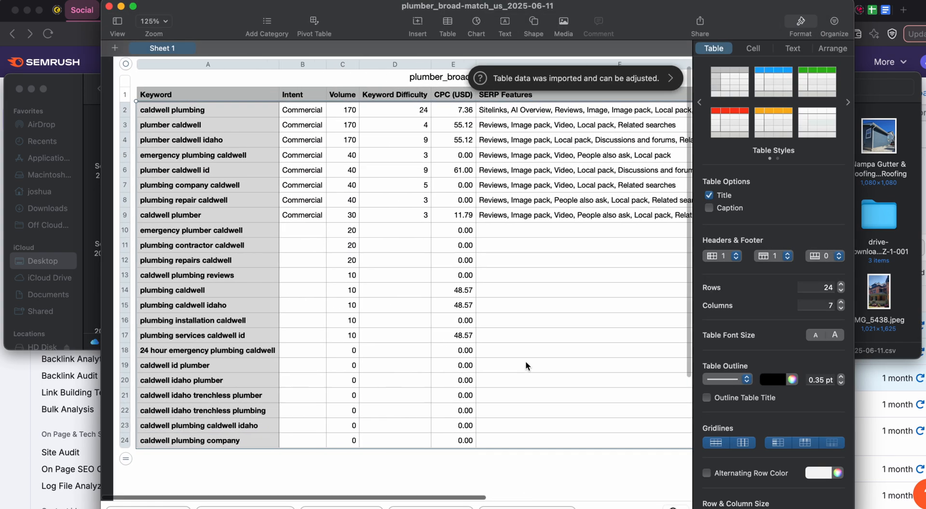
scroll(525, 361, up, 1)
key(super+Tab)
key(super+Tab)
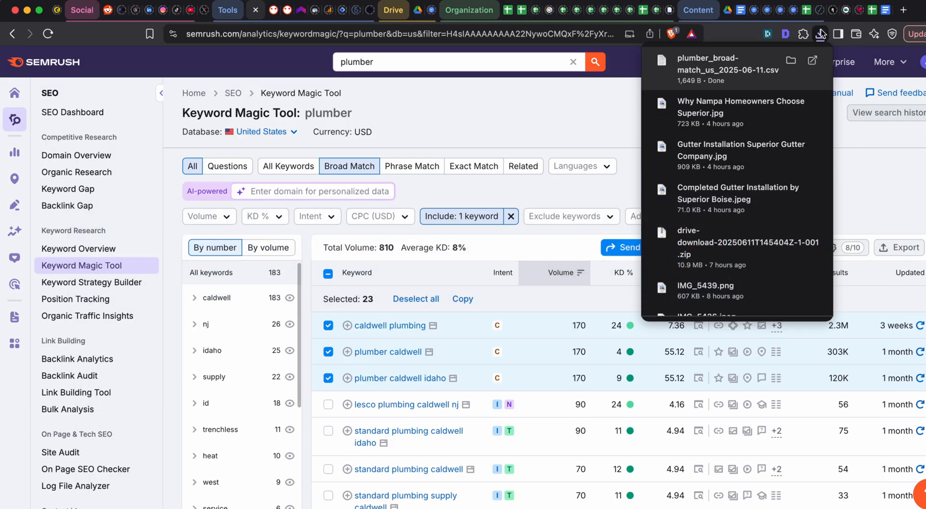
click(870, 15)
key(super+v)
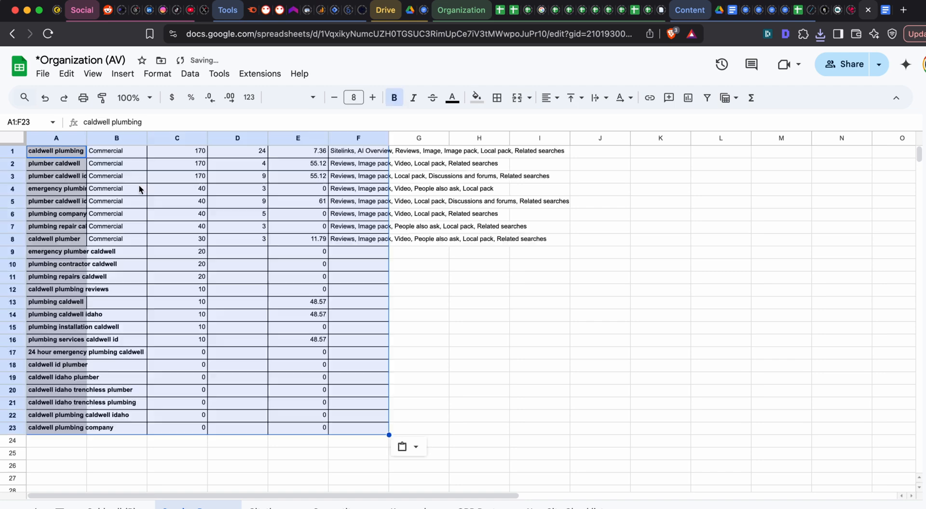
- Move the pasted keyword data block A1:F23 so that it starts at cell H1
key(super+x)
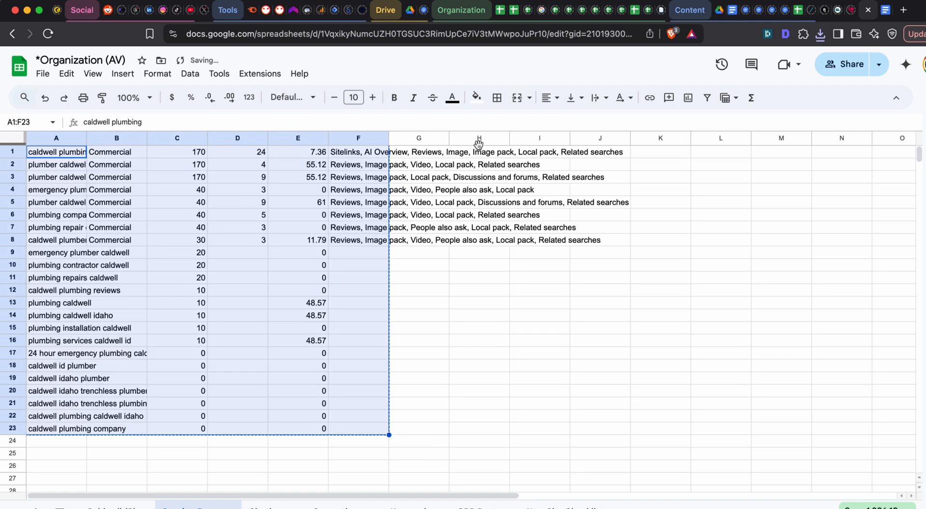
click(529, 153)
key(super+v)
key(super+x)
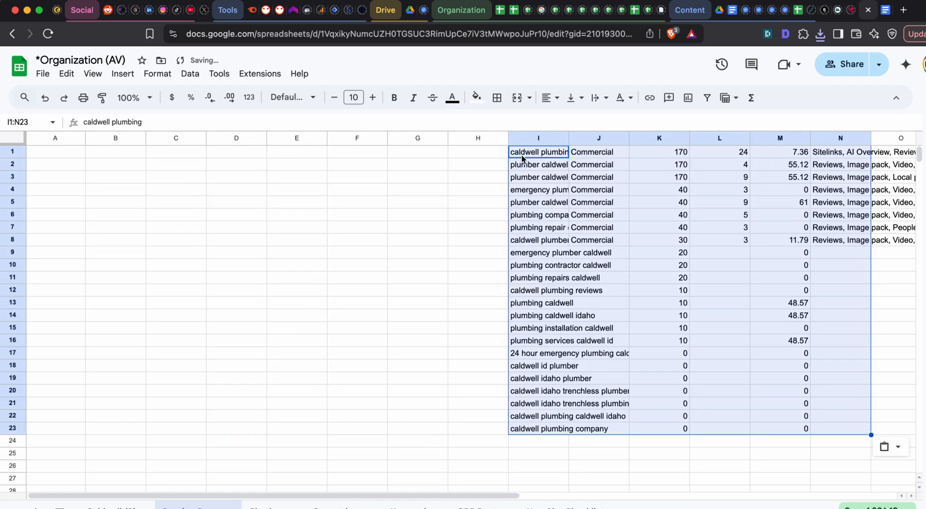
click(479, 152)
key(super+v)
click(409, 164)
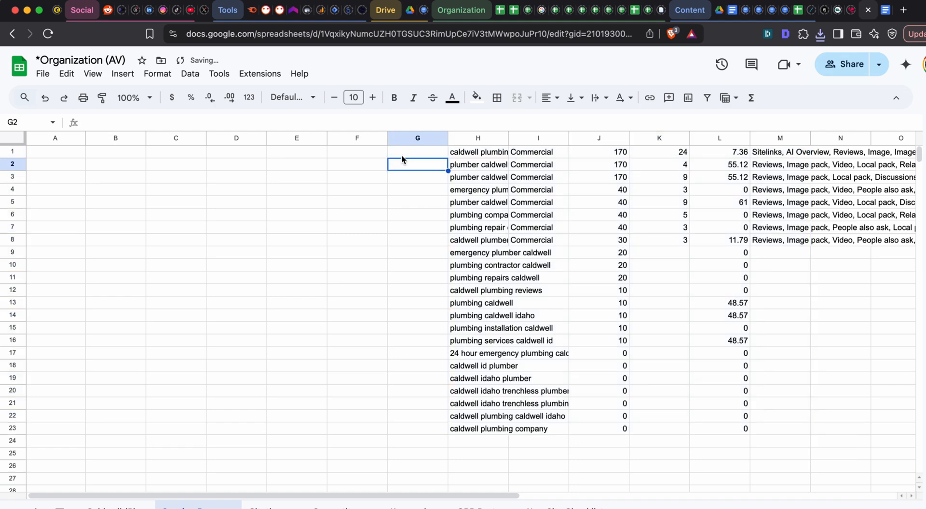
- Copy the header row from the Numbers file, insert a row above row 1 in the Google Sheet, and paste the headers at H1
scroll(404, 160, right, 2)
key(super+grave)
key(super+grave)
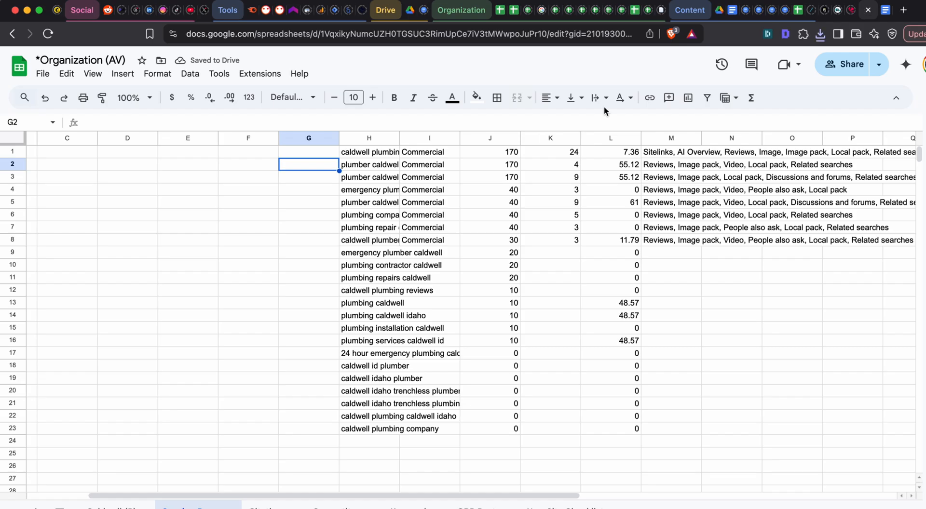
key(super+Tab)
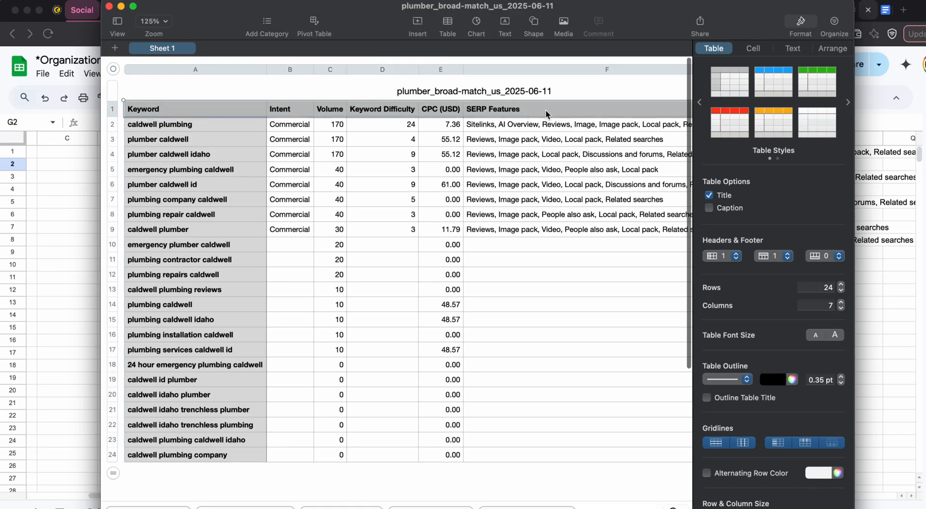
key(super+Tab)
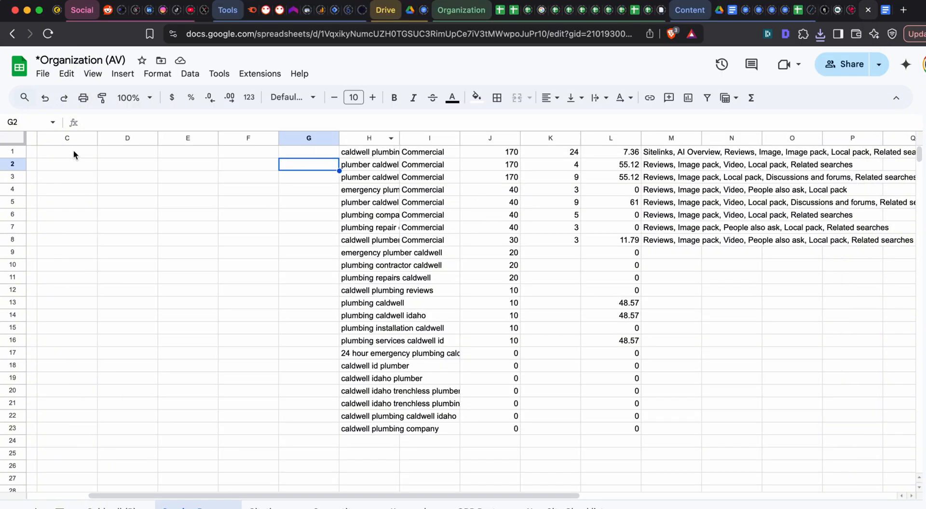
click(12, 151)
right_click(13, 151)
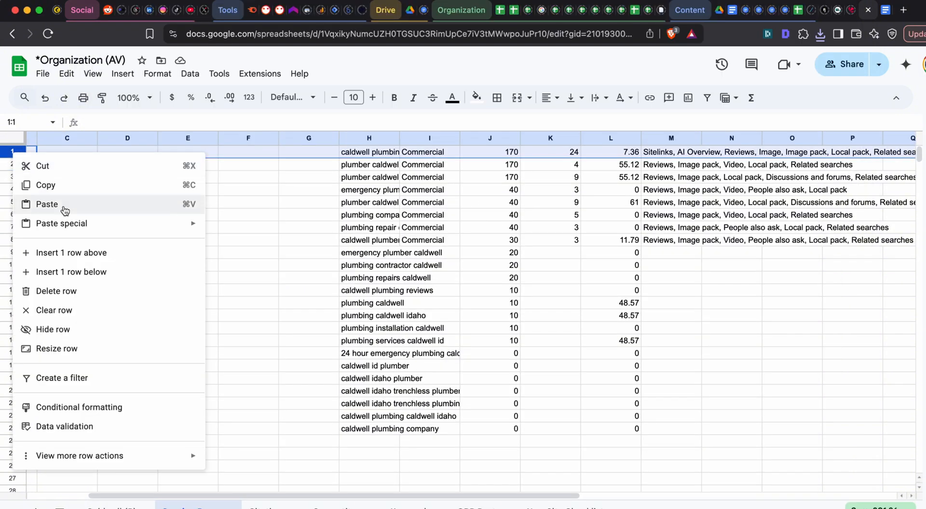
click(77, 246)
click(471, 154)
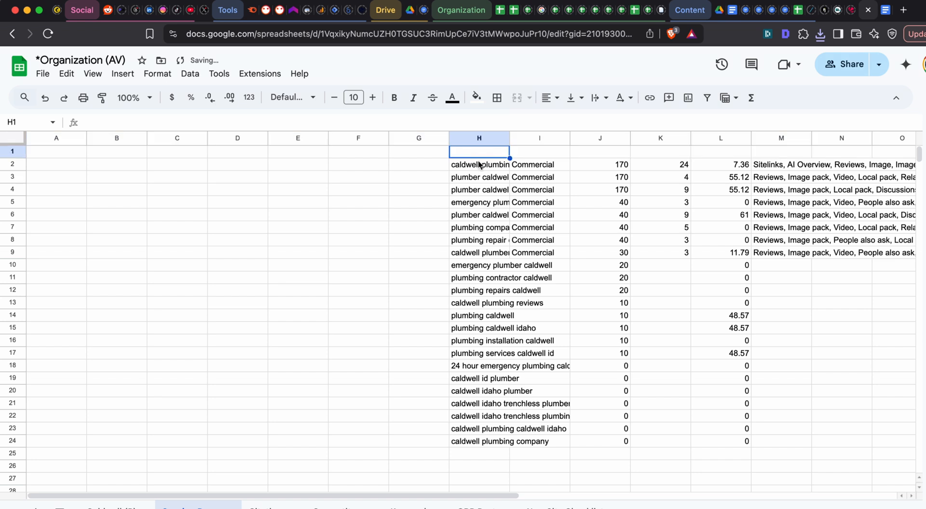
key(ctrl+v)
click(548, 237)
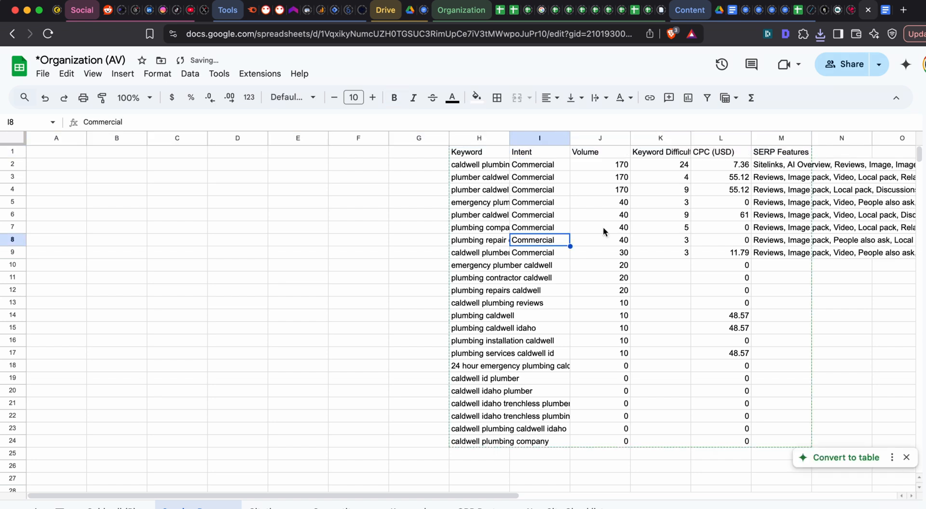
- Freeze row 1 as the header and fit the width of the Keyword column H to its contents
click(93, 74)
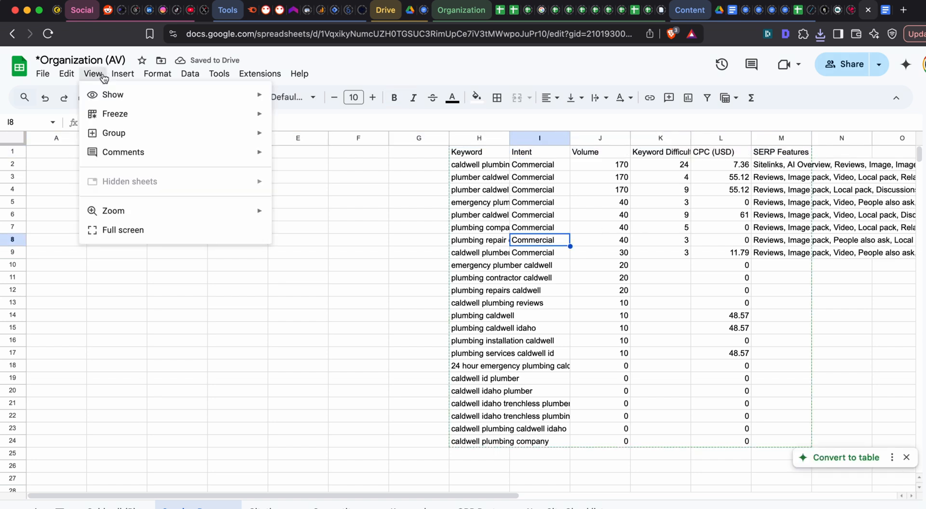
mouse_move(114, 115)
click(392, 139)
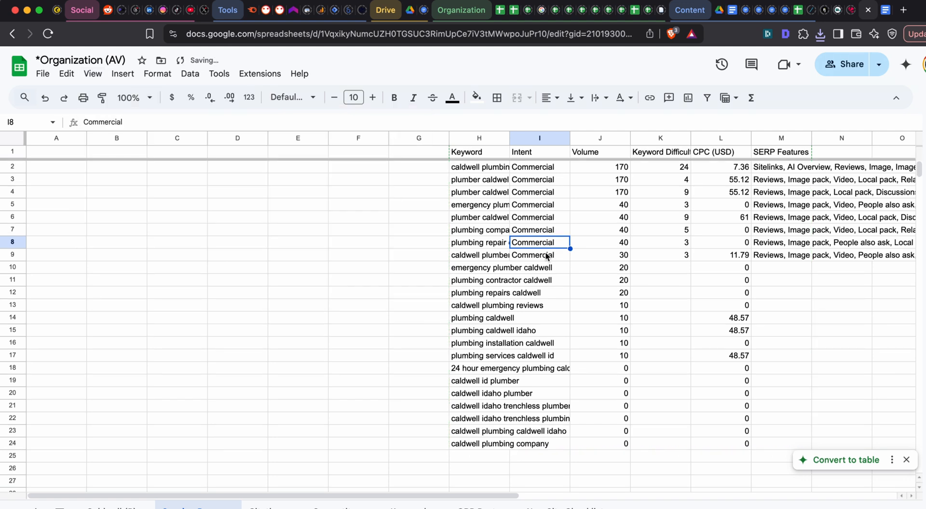
click(500, 168)
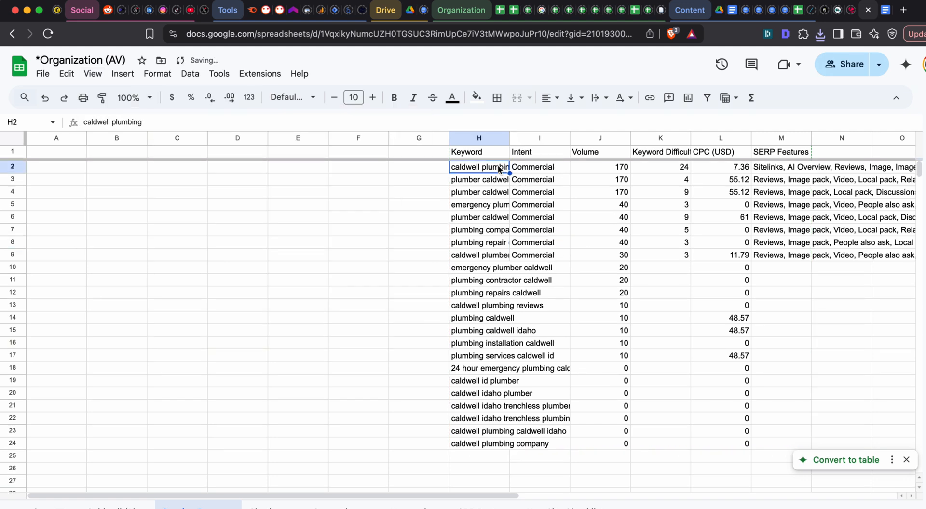
double_click(510, 139)
click(528, 243)
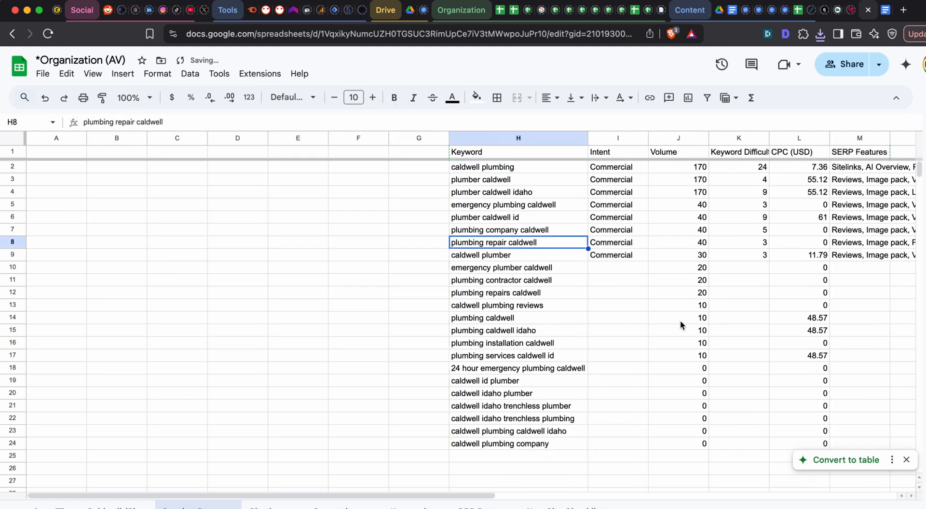
- Examine the top keywords "caldwell plumbing" and "plumber caldwell" together with their intent and volume
click(499, 167)
key(Right)
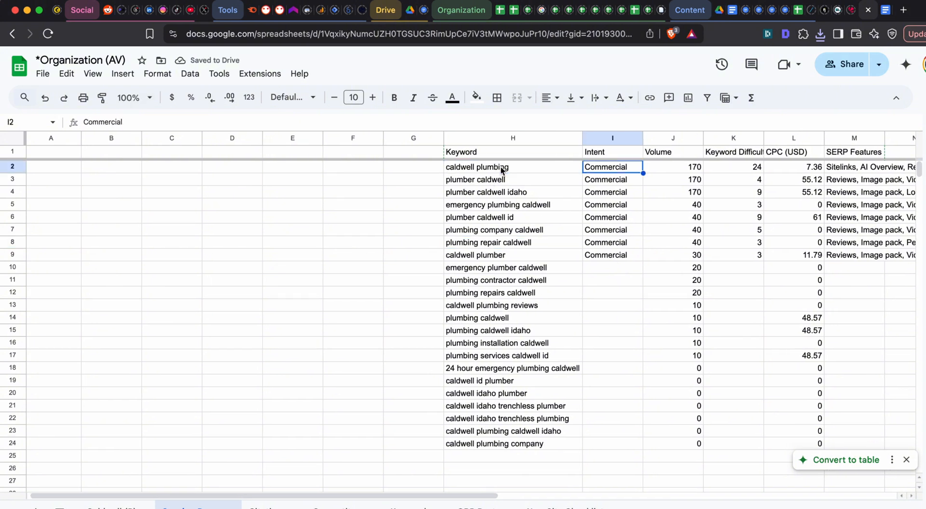
double_click(499, 167)
key(Tab)
click(661, 169)
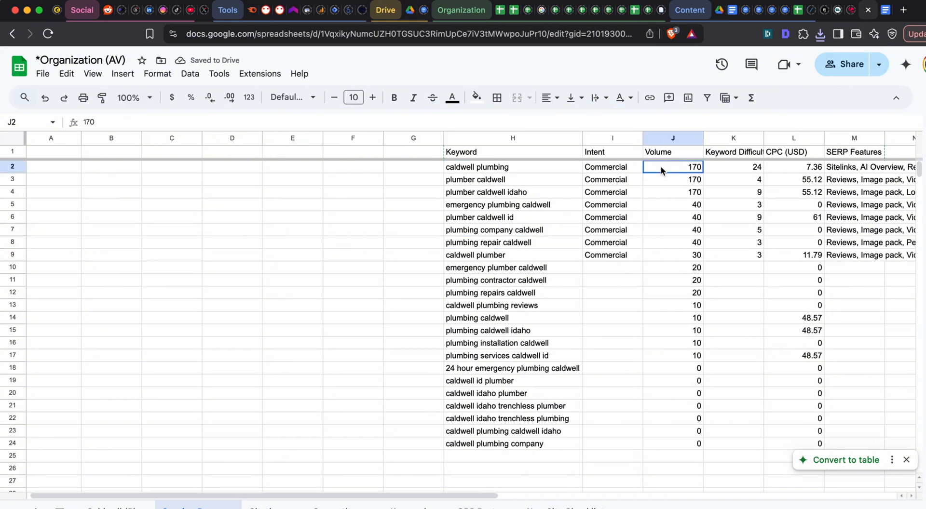
click(462, 166)
double_click(462, 167)
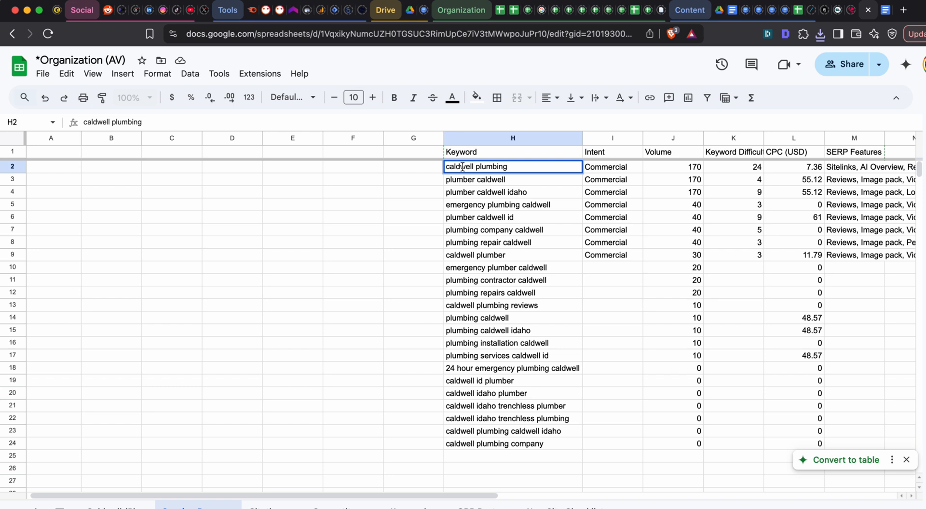
click(492, 181)
mouse_move(531, 170)
mouse_down()
mouse_move(482, 180)
mouse_move(676, 166)
mouse_move(531, 171)
mouse_up()
triple_click(531, 168)
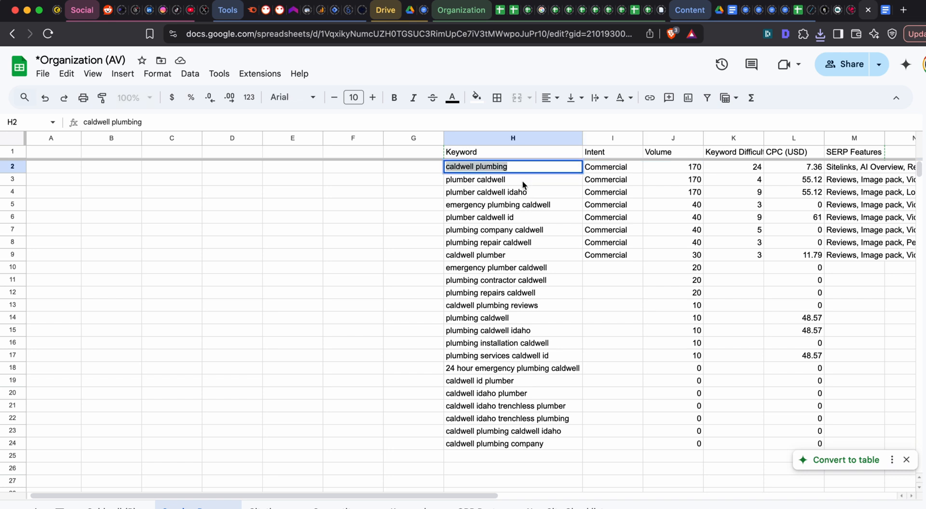
click(522, 181)
click(523, 169)
click(523, 183)
double_click(520, 181)
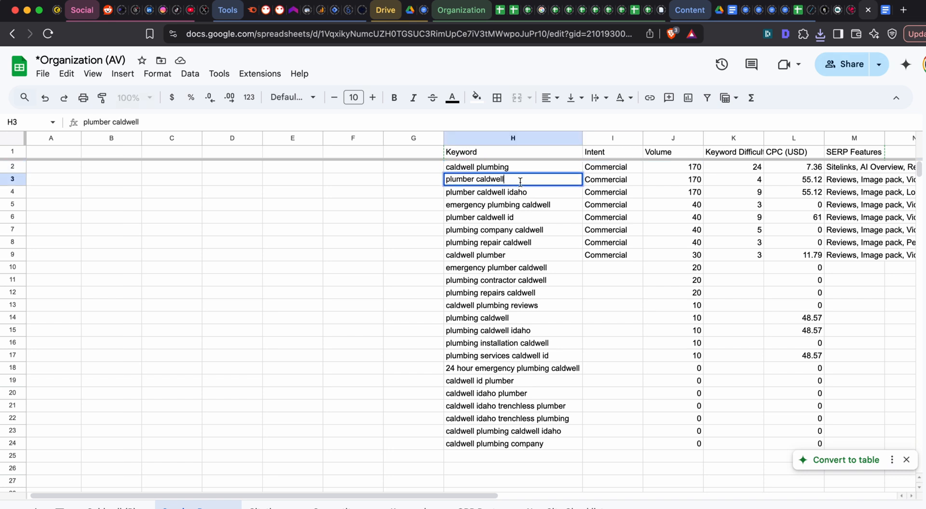
key(Tab)
triple_click(501, 181)
key(Tab)
click(493, 180)
key(super+c)
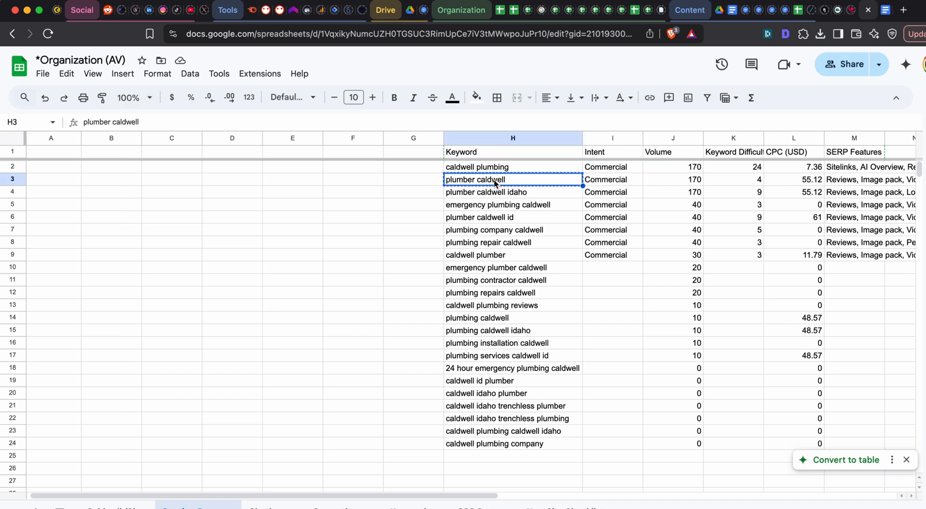
- Copy the full keyword table H1:M24 with its headers and paste it below the existing prompt text in the ChatGPT chat
scroll(514, 169, right, 3)
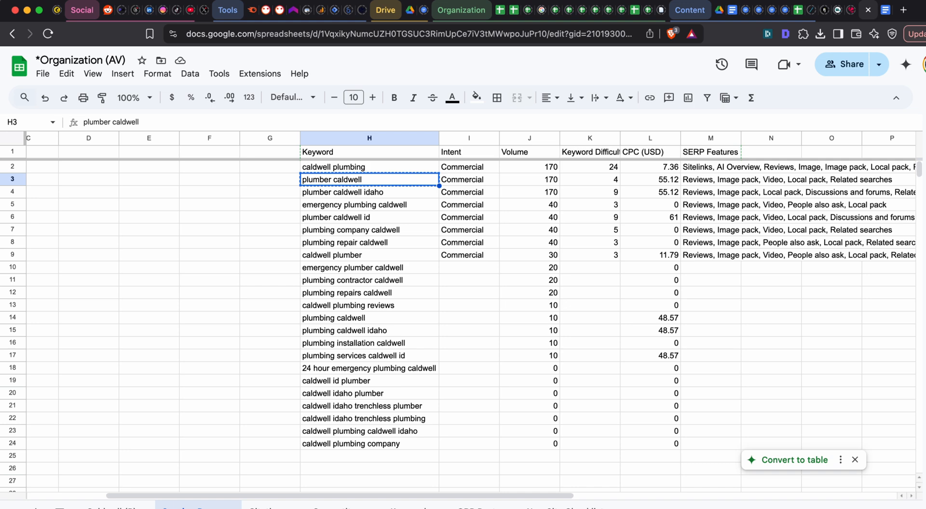
drag(360, 154, 717, 444)
scroll(727, 204, right, 1)
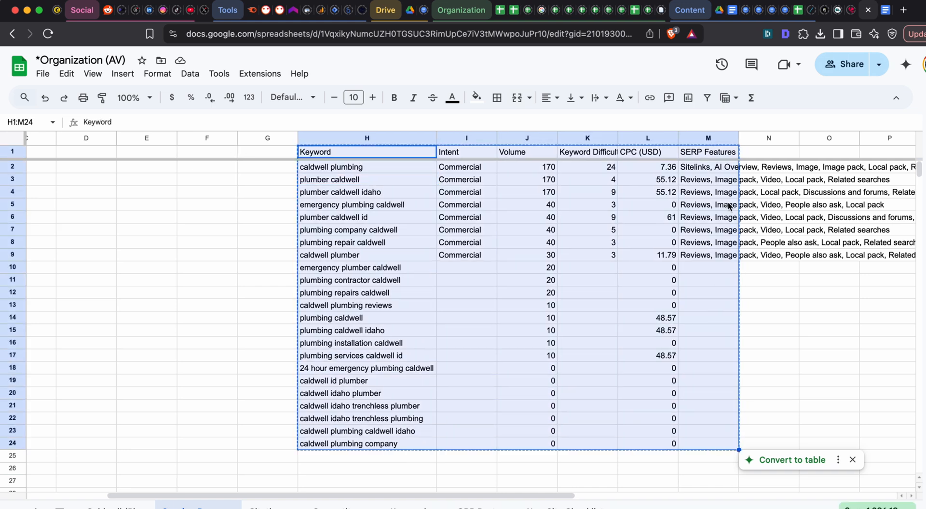
key(super+grave)
key(super+grave)
key(super+grave)
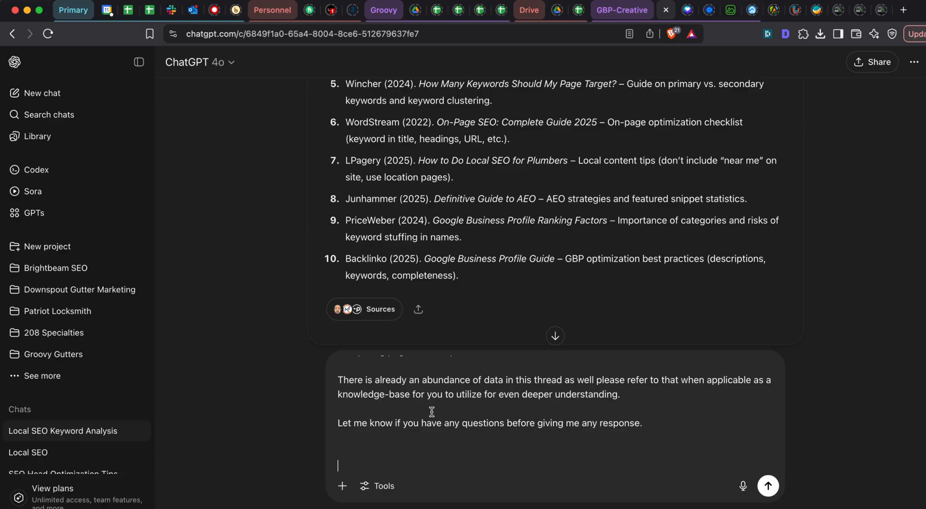
key(super+v)
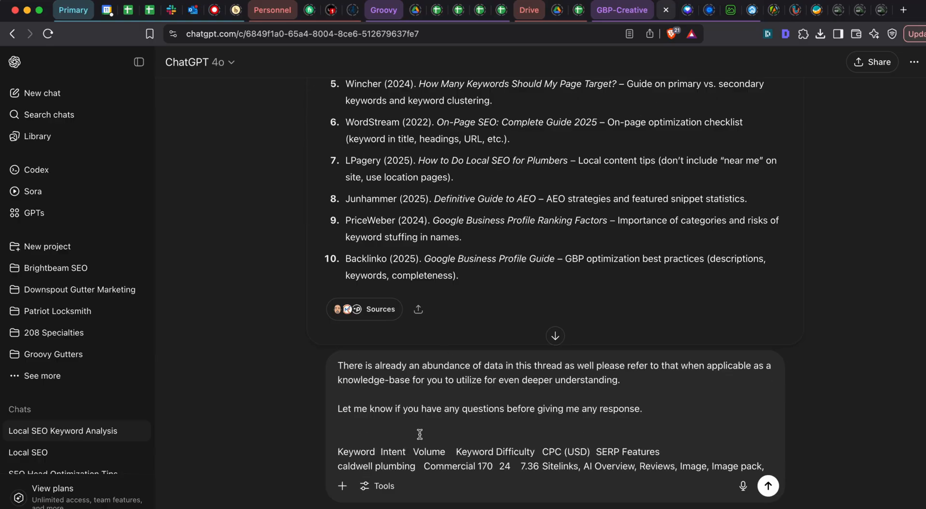
- Below the pasted table, add the line "Caldwell Plumbing looks like it's also the exact name of a competitor."
key(shift+Return)
key(shift+Return)
key(shift+Return)
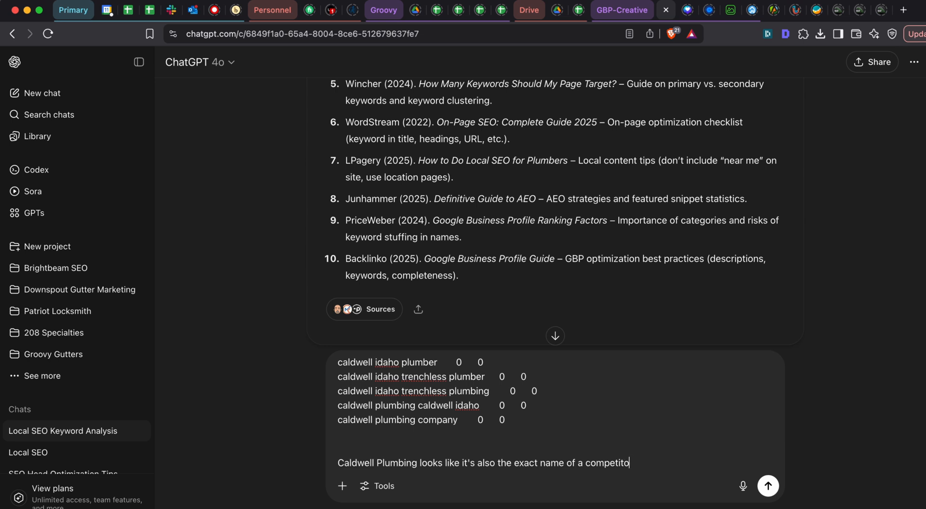
key(shift+Return)
key(shift+Return)
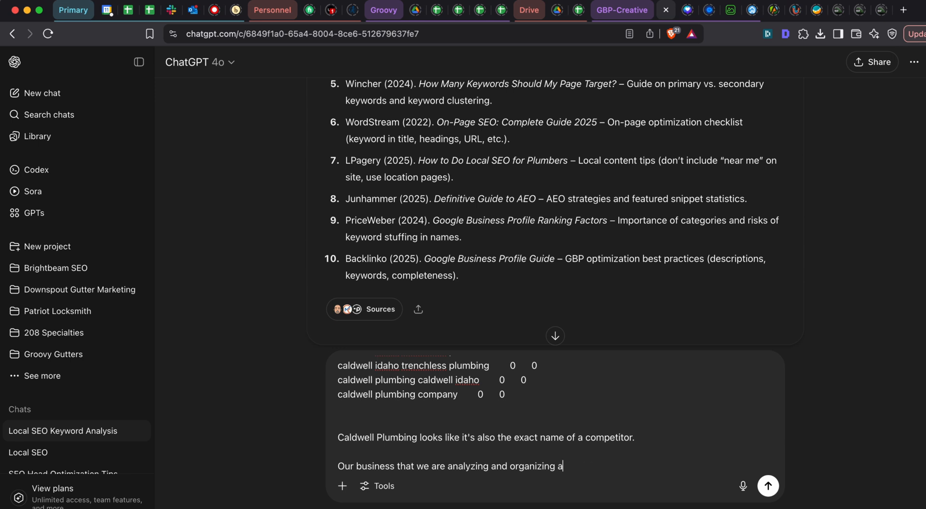
- Add the paragraph "Our business that we are analyzing and organizing a home page, service pages, and keyword targets for is a plumber also in Caldwell."
text(home page, service p)
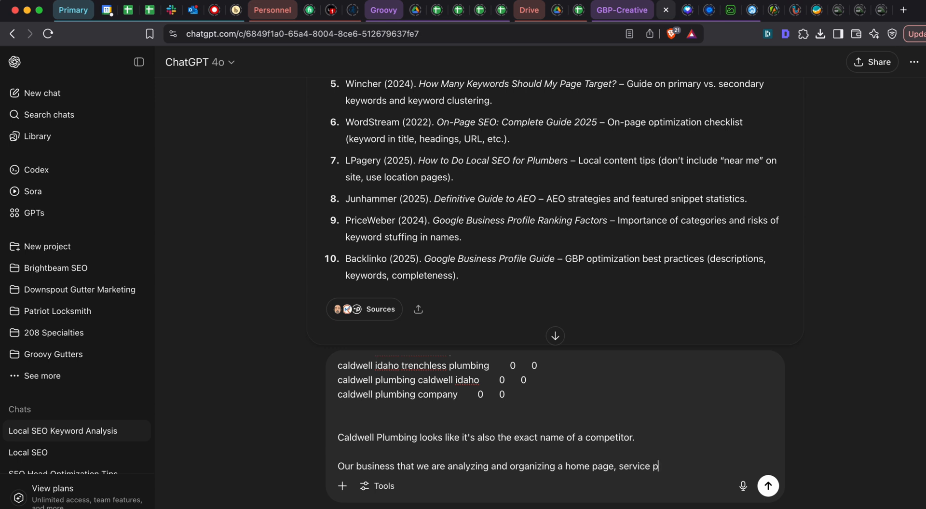
text(ages,)
text(targeets)
key(BackSpace)
key(BackSpace)
key(BackSpace)
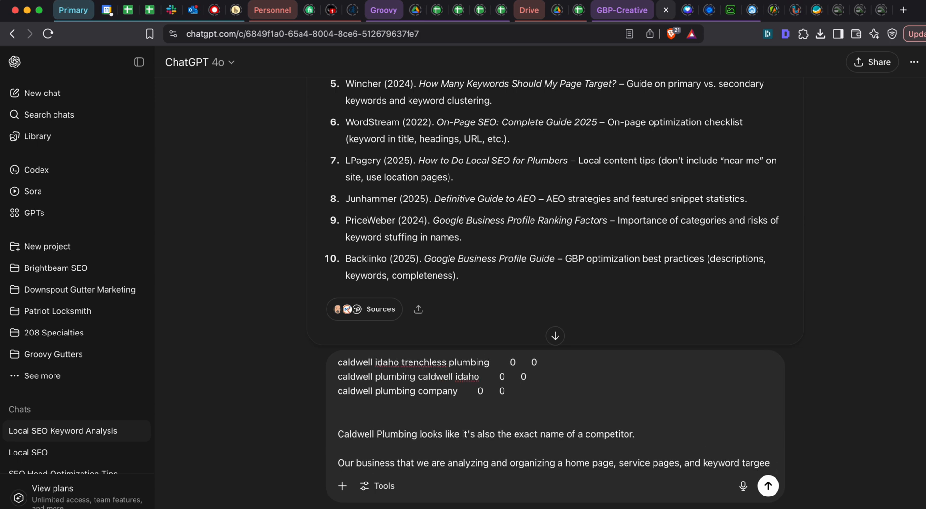
text(for is a)
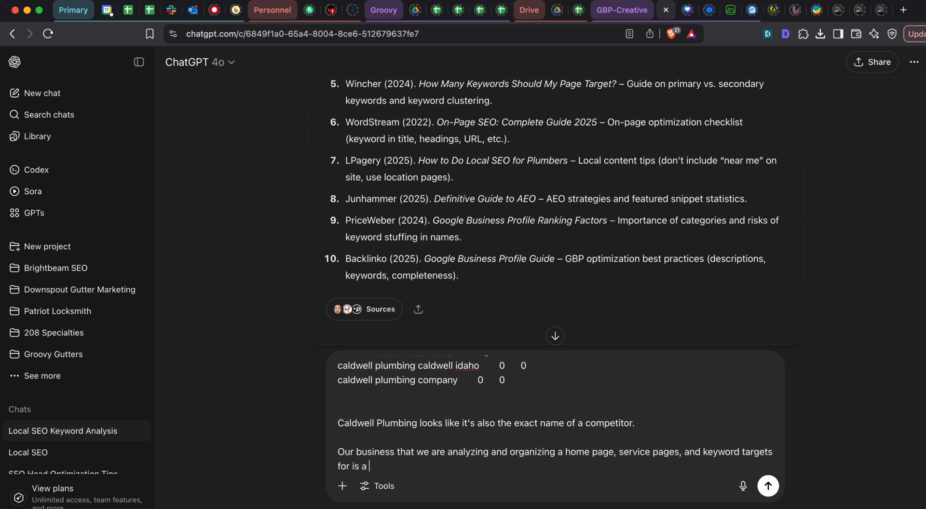
text(o in Caldwell.)
key(shift+Return)
key(shift+Return)
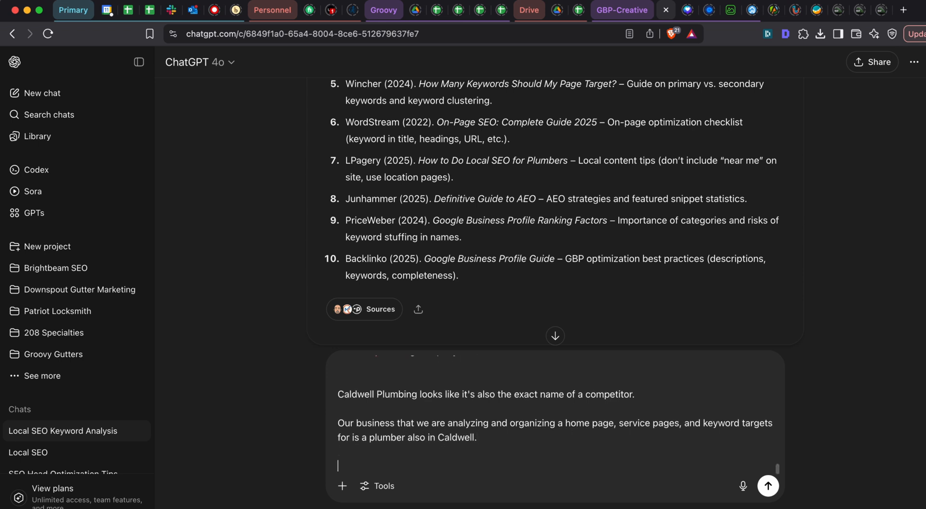
- Add the question "With this information. What do you suggest, as the BEST SEO in the world, we target as our primary keyword?" and select all text
text(With this information. Waht s)
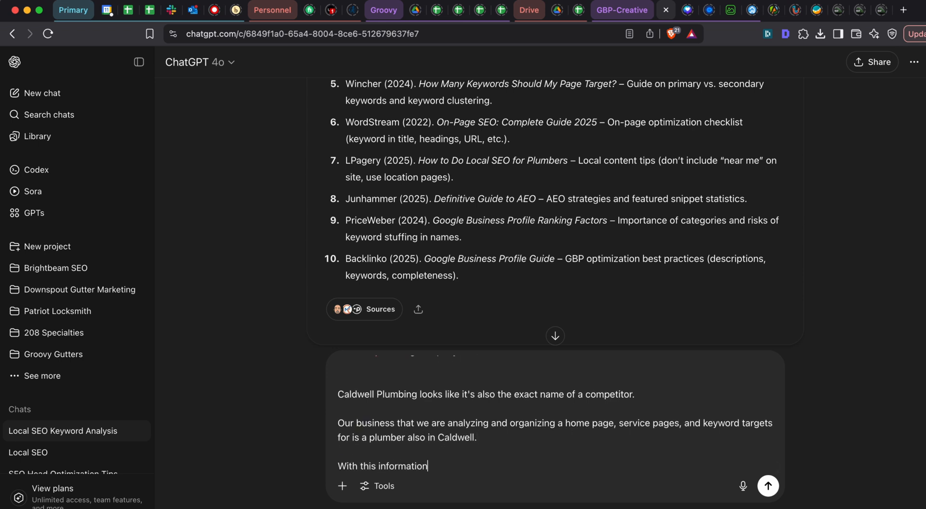
key(BackSpace)
key(BackSpace)
key(BackSpace)
key(BackSpace)
text(at do you suggest)
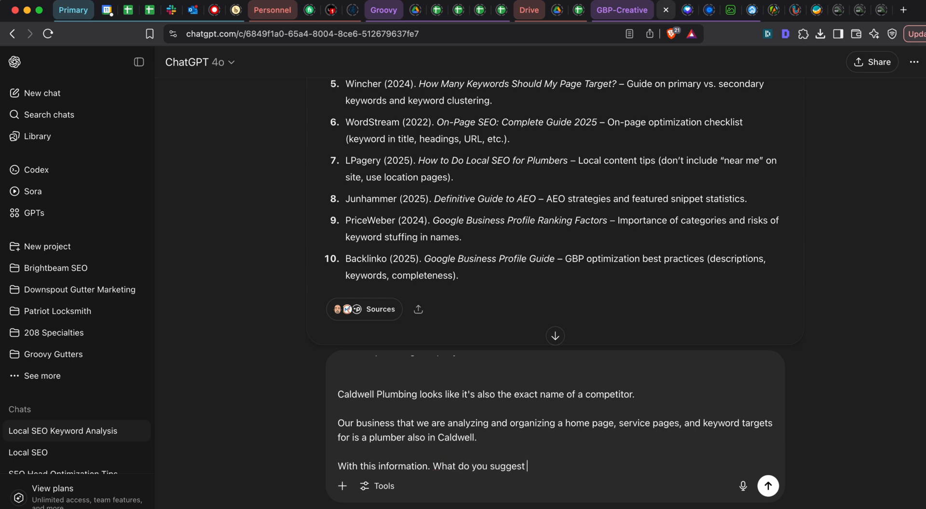
text(, as the BEST SEO in the world)
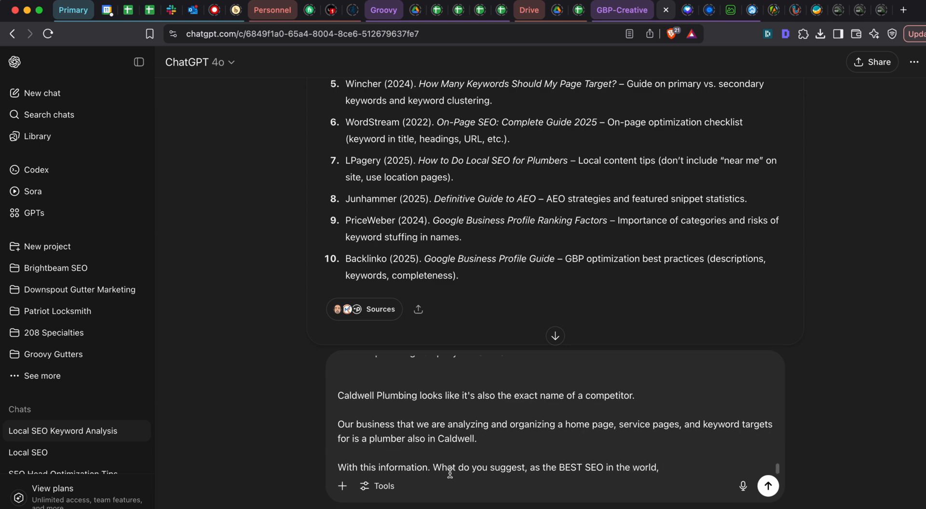
scroll(449, 425, up, 10)
scroll(450, 421, down, 10)
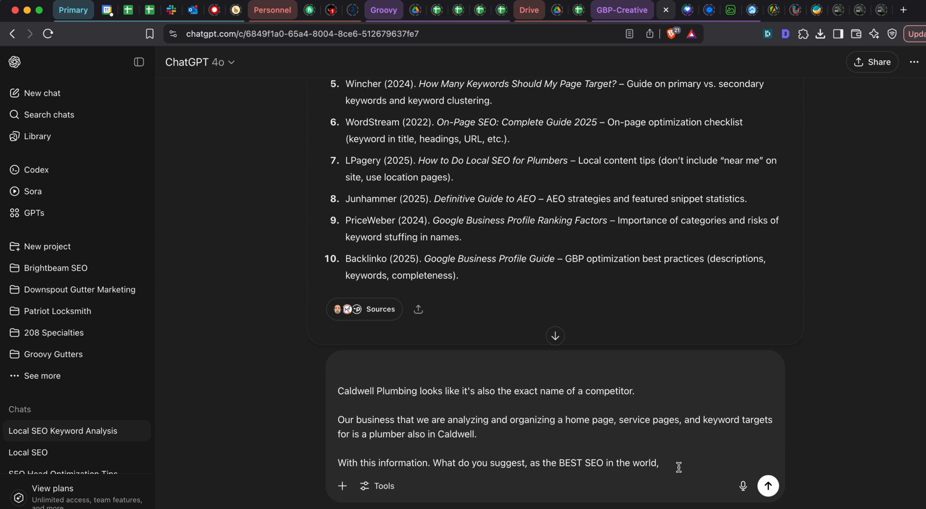
text(we target as our primary keyw)
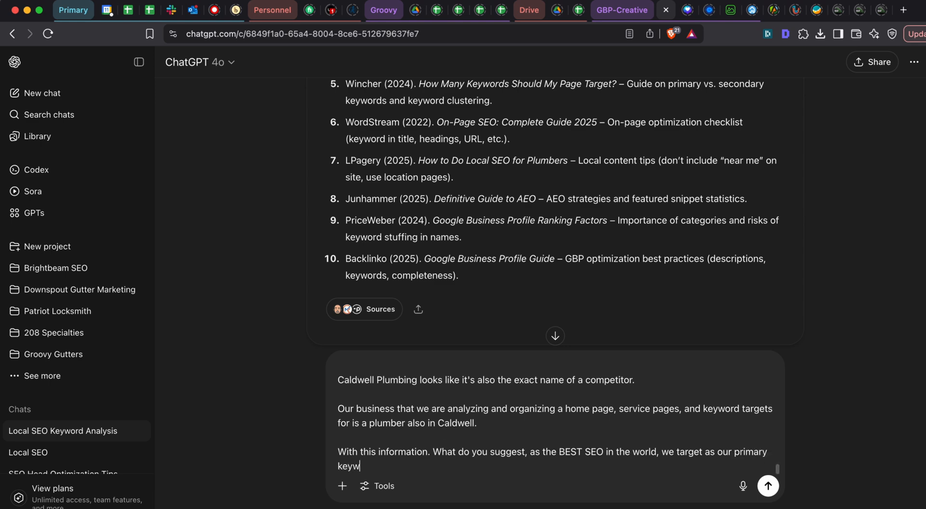
text(ord?)
key(super+a)
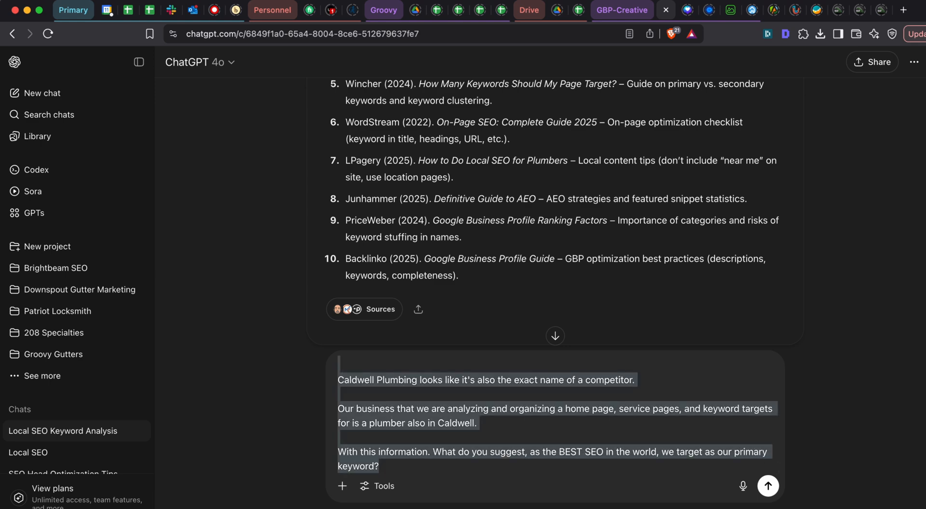
- Send the prompt and examine ChatGPT's primary keyword recommendation, its reasoning, and the suggested secondary homepage keywords
key(Return)
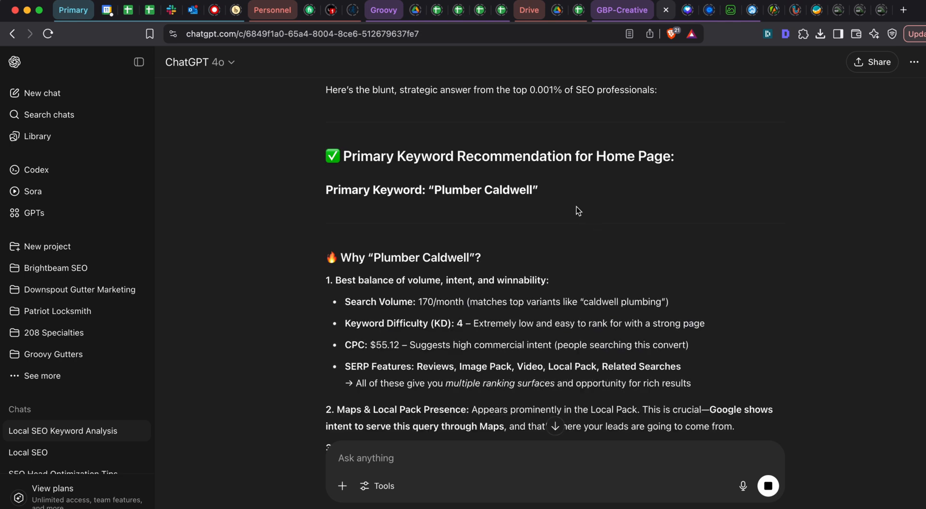
scroll(577, 207, down, 5)
scroll(558, 183, down, 6)
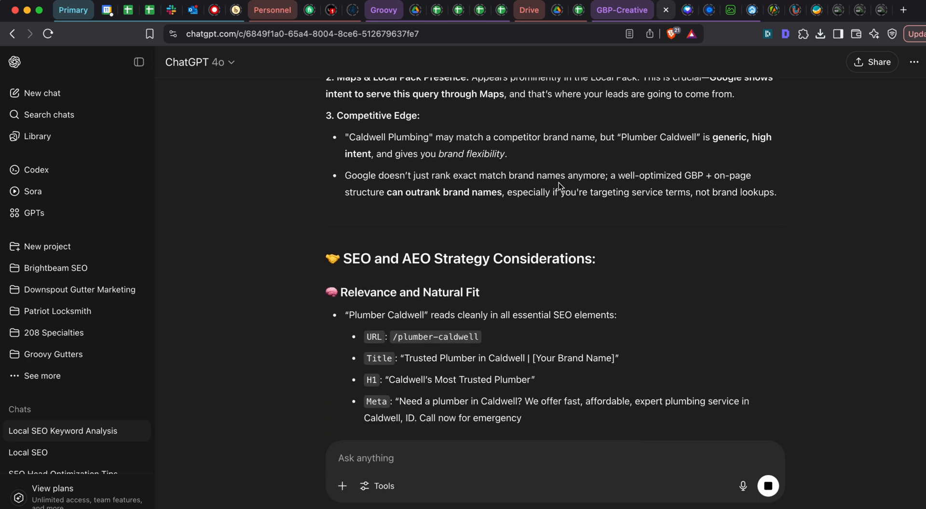
scroll(554, 186, down, 3)
scroll(533, 182, down, 1)
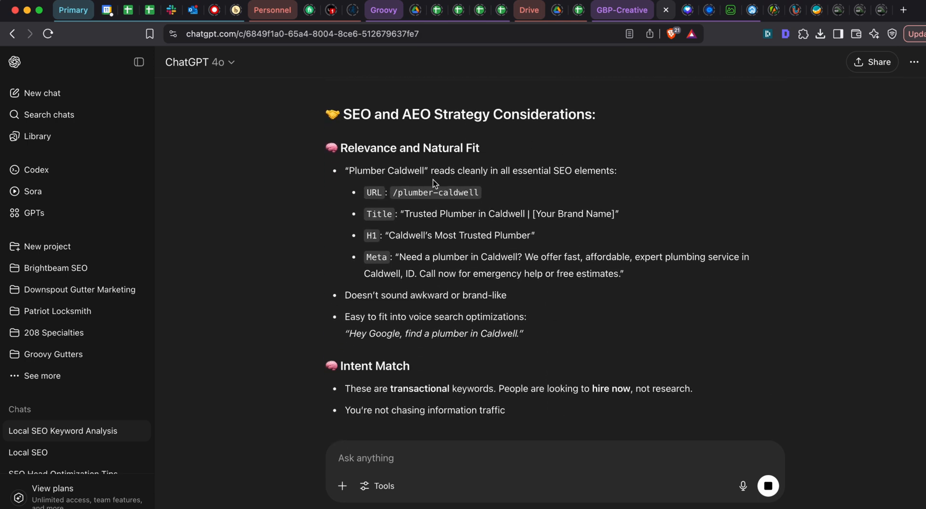
scroll(517, 178, down, 1)
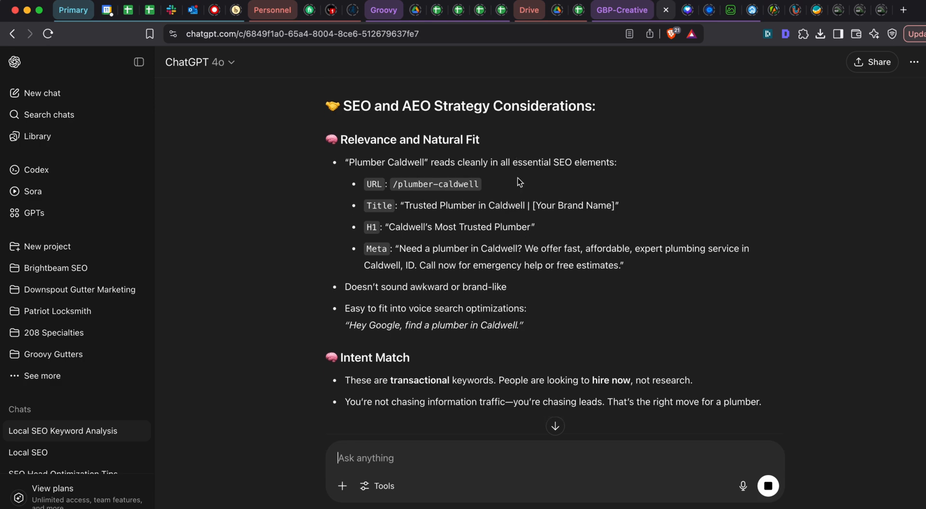
scroll(513, 181, down, 3)
scroll(496, 181, up, 1)
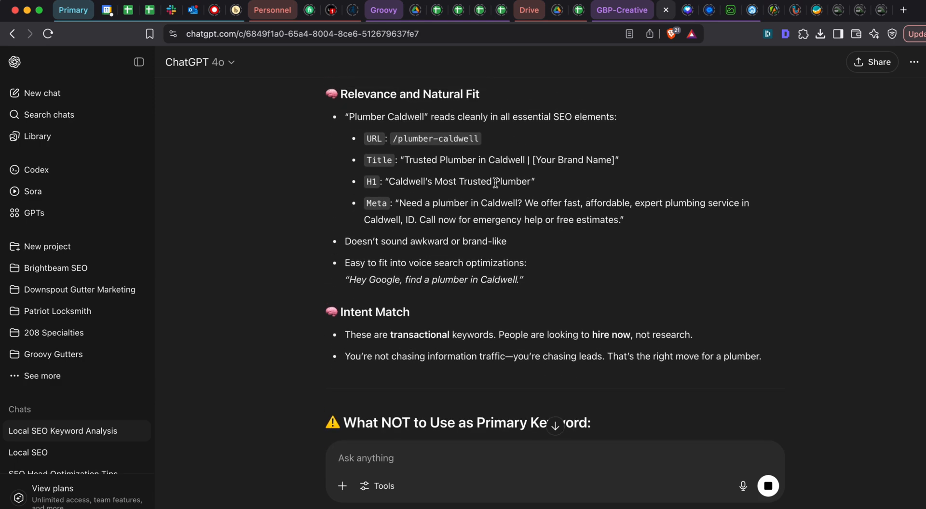
scroll(507, 171, up, 1)
scroll(511, 172, down, 3)
scroll(514, 174, down, 15)
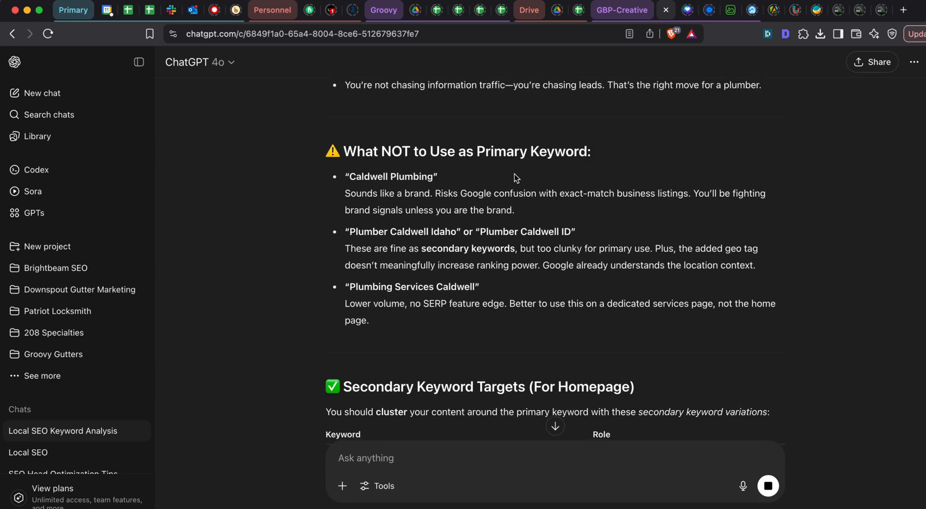
scroll(514, 174, up, 5)
scroll(477, 230, down, 4)
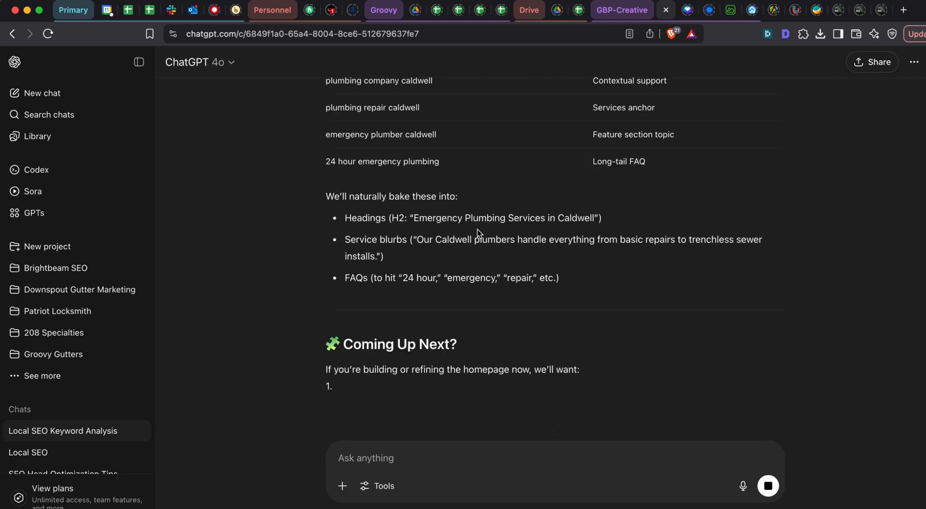
scroll(477, 229, up, 20)
scroll(477, 230, down, 9)
scroll(477, 230, up, 1)
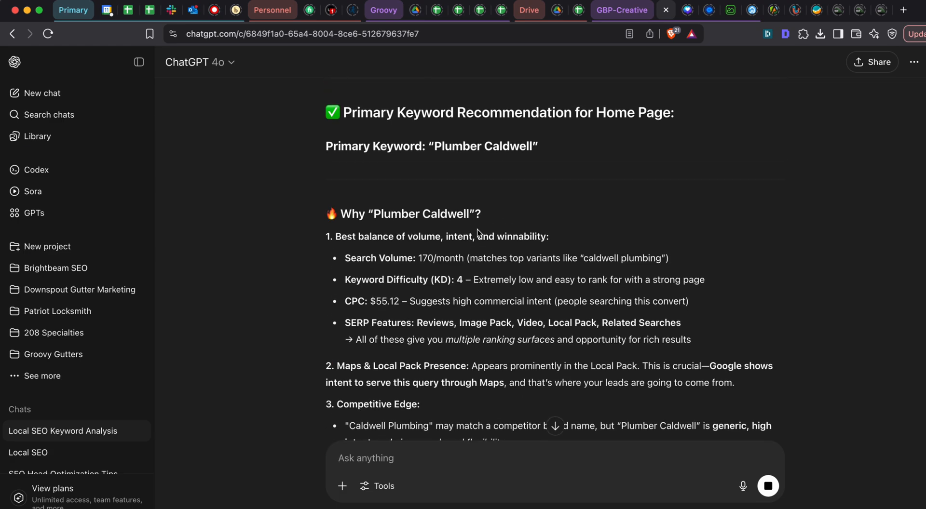
- Switch to the keyword spreadsheet in Google Sheets and copy the keyword "plumber caldwell" from cell H3
key(super+grave)
click(202, 167)
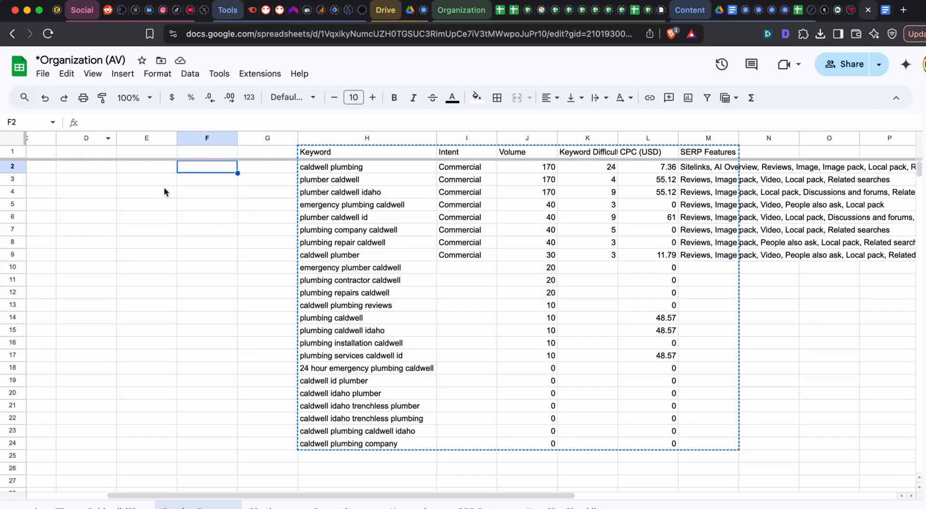
scroll(165, 190, left, 3)
click(513, 181)
key(super+c)
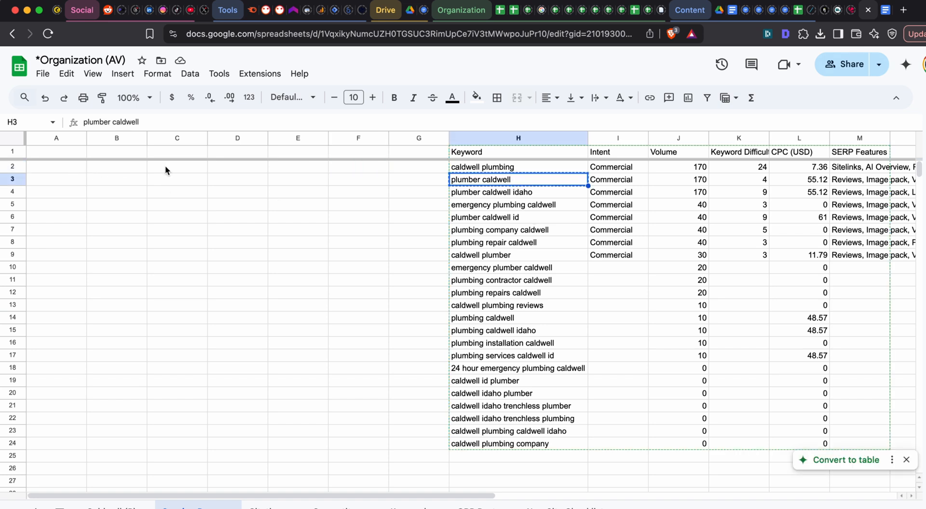
- Enter the header "Page Title" in cell A1
click(66, 170)
click(64, 153)
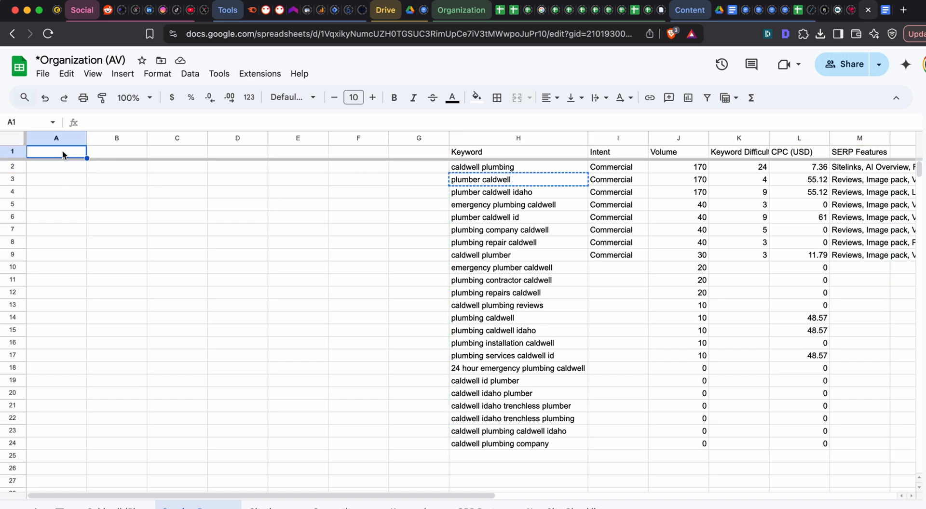
text(AP)
key(BackSpace)
key(BackSpace)
text(Page)
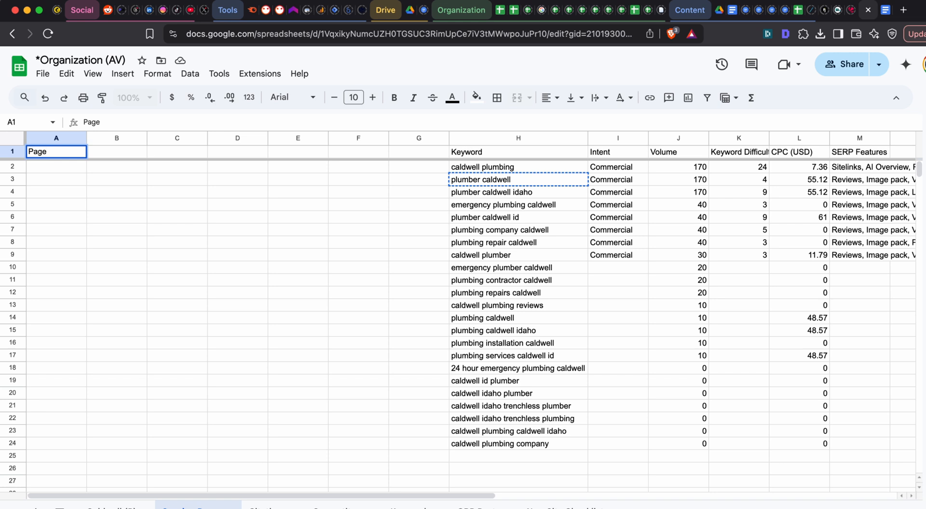
text( Title)
key(Tab)
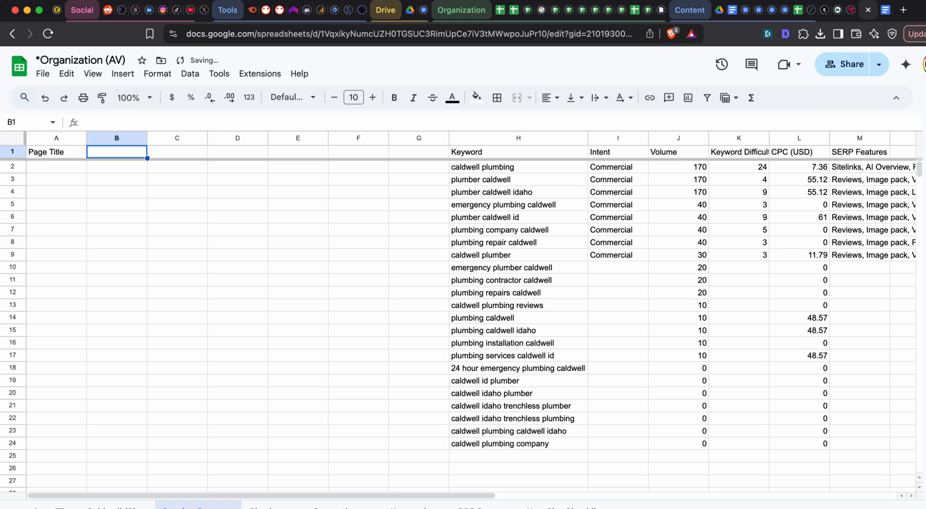
- Enter the header "Target Keyword" in cell B1
text(Target K)
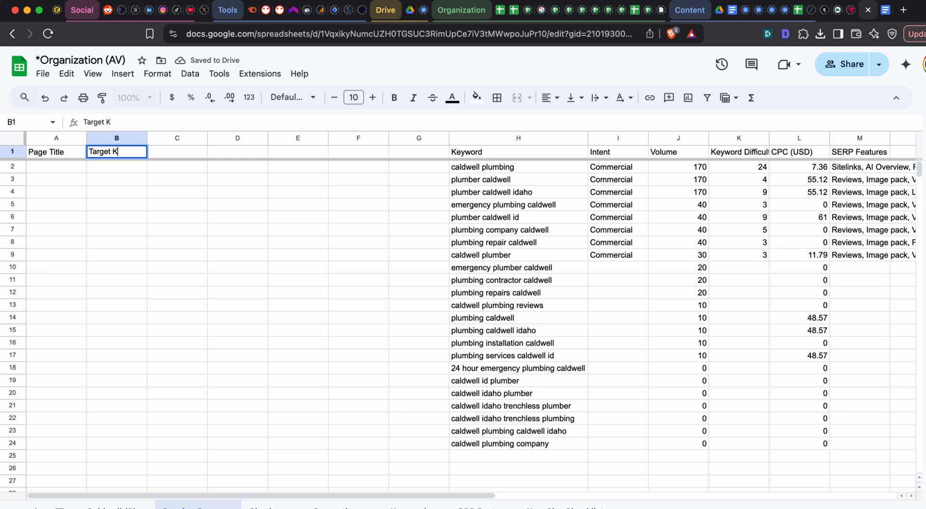
text(eywor)
key(Return)
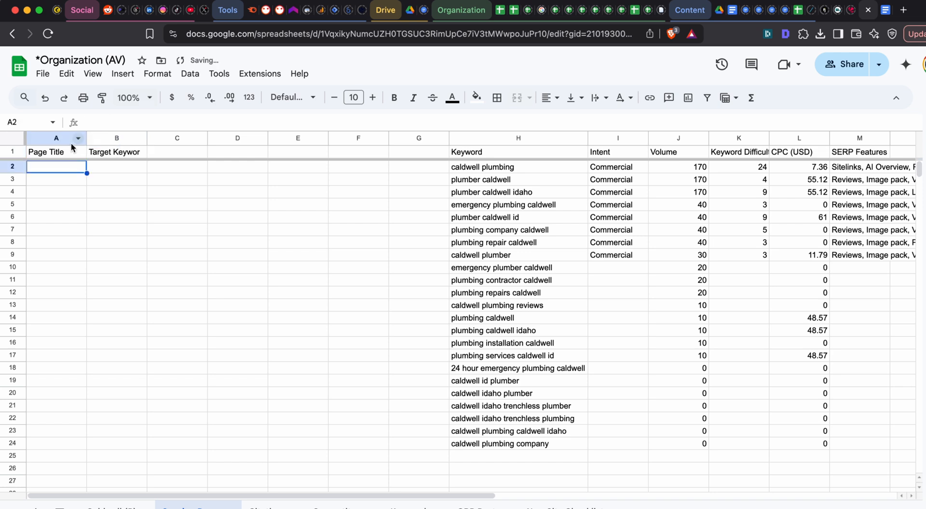
double_click(123, 152)
text(d)
key(Return)
- Fill row 2 with the page title "Home" and the copied keyword "plumber caldwell", and widen columns A and B
key(ctrl+v)
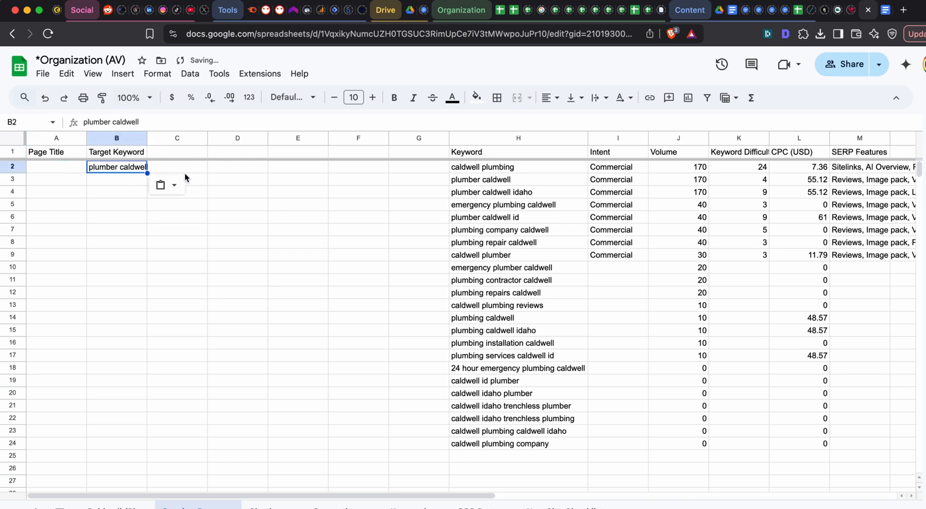
double_click(147, 138)
click(79, 172)
text(Home)
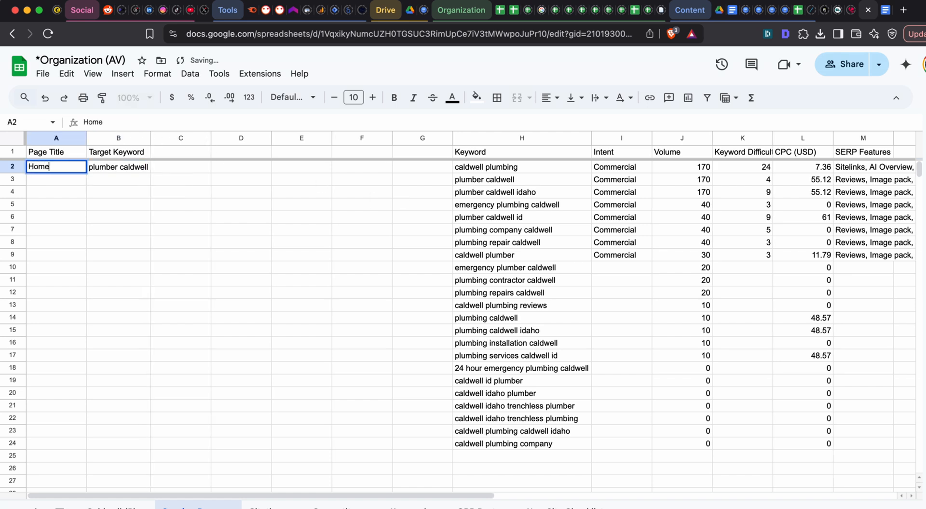
key(Tab)
drag(86, 137, 122, 137)
click(466, 206)
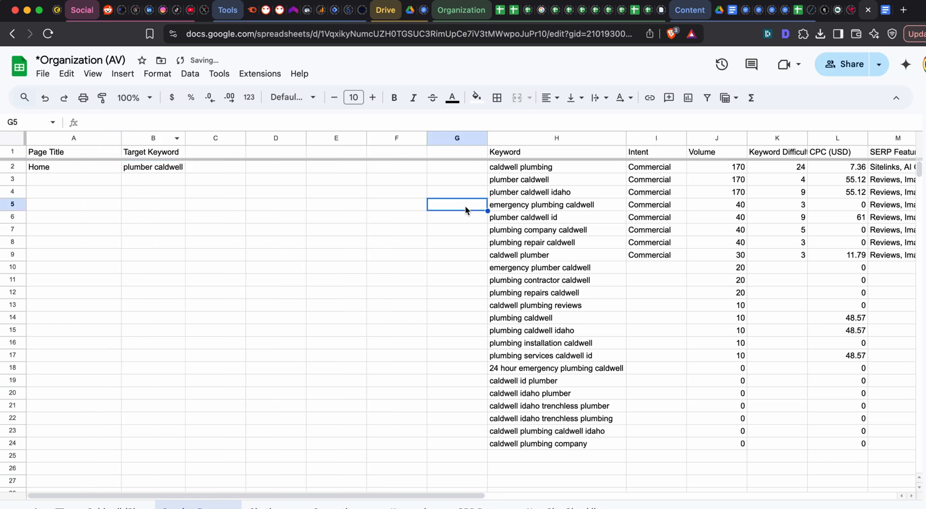
click(317, 185)
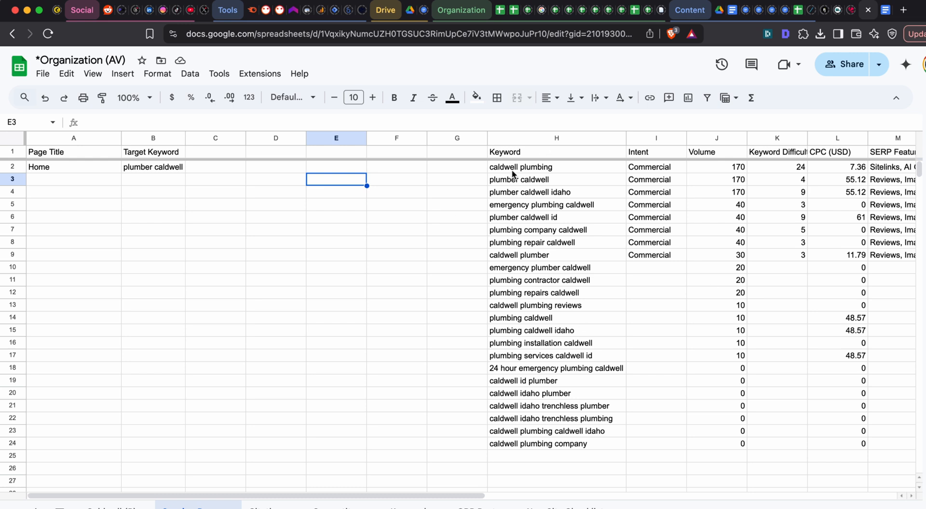
drag(77, 169, 181, 169)
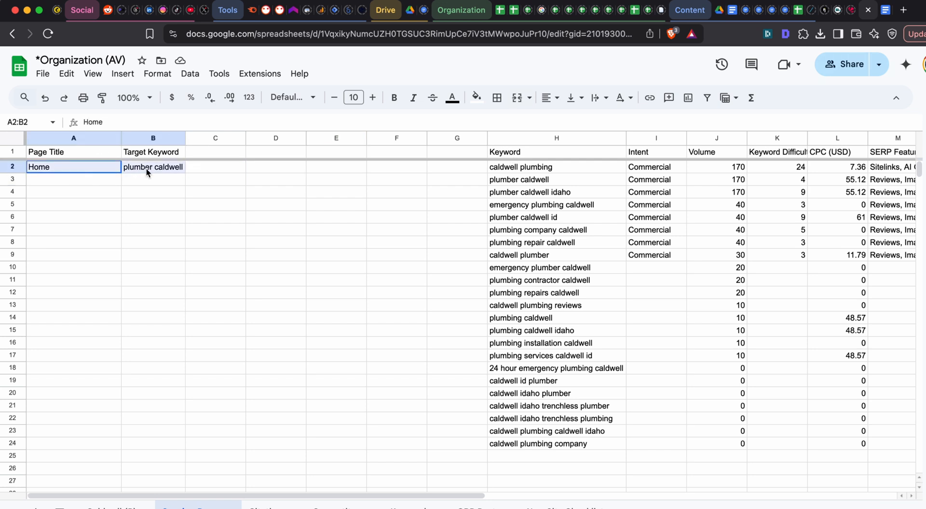
click(85, 174)
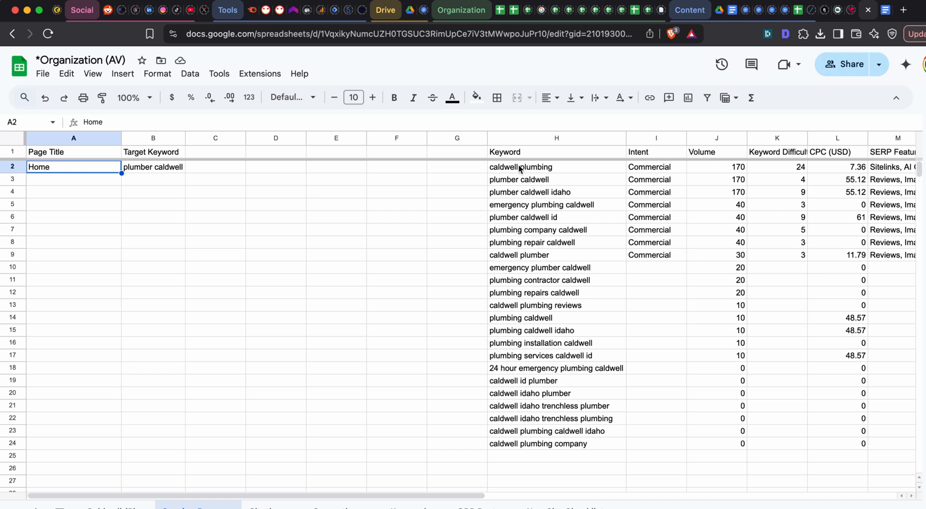
drag(518, 165, 539, 444)
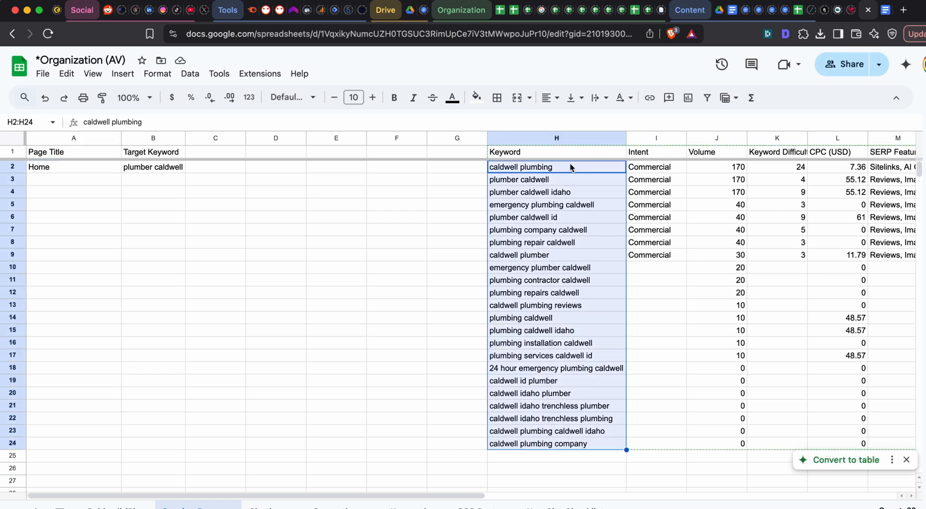
drag(570, 164, 567, 445)
click(567, 445)
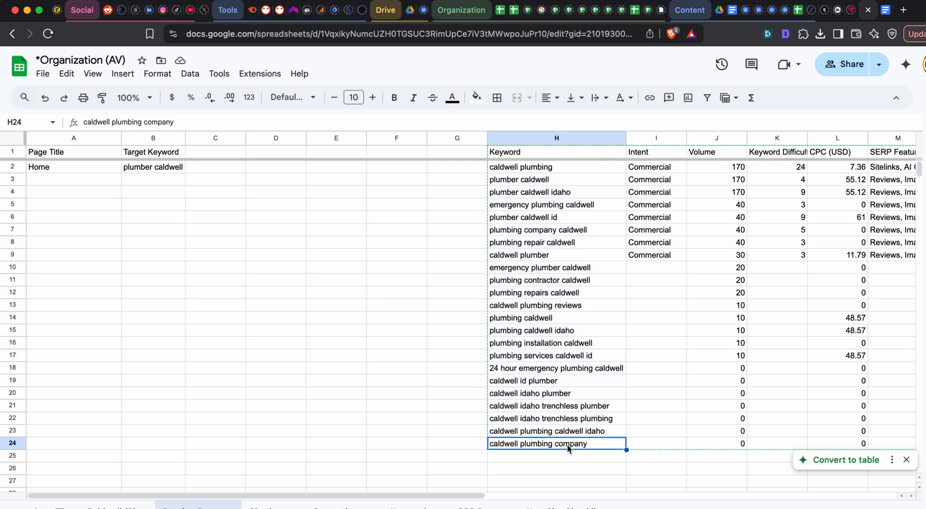
scroll(555, 262, right, 2)
scroll(555, 262, left, 2)
drag(509, 167, 546, 444)
click(354, 281)
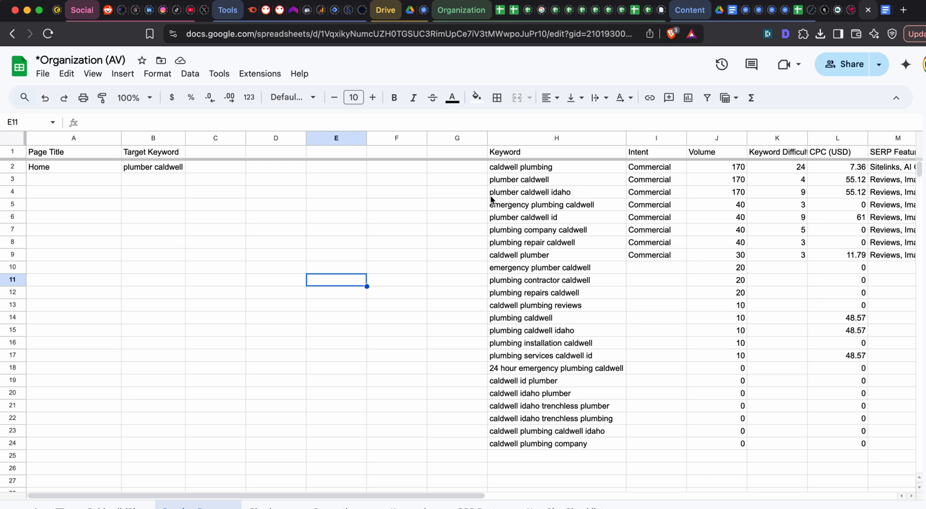
click(84, 171)
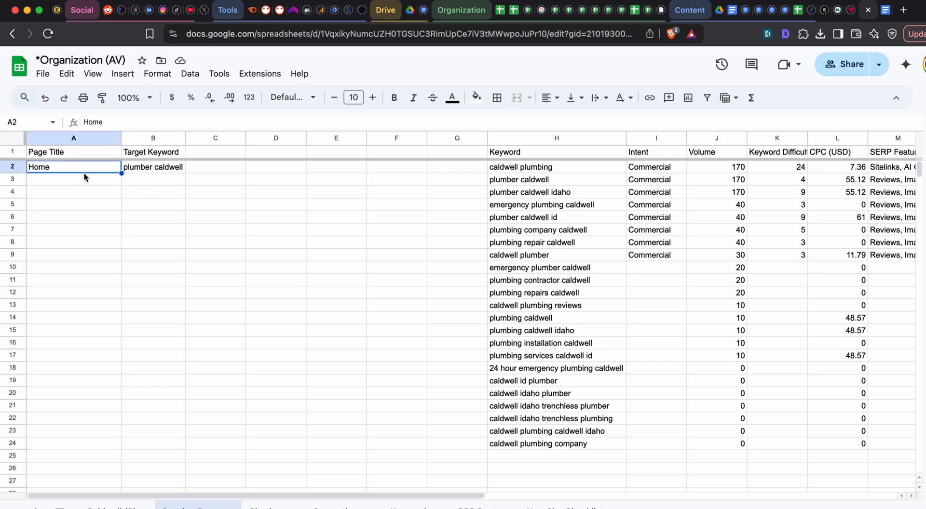
click(85, 178)
click(85, 169)
click(85, 181)
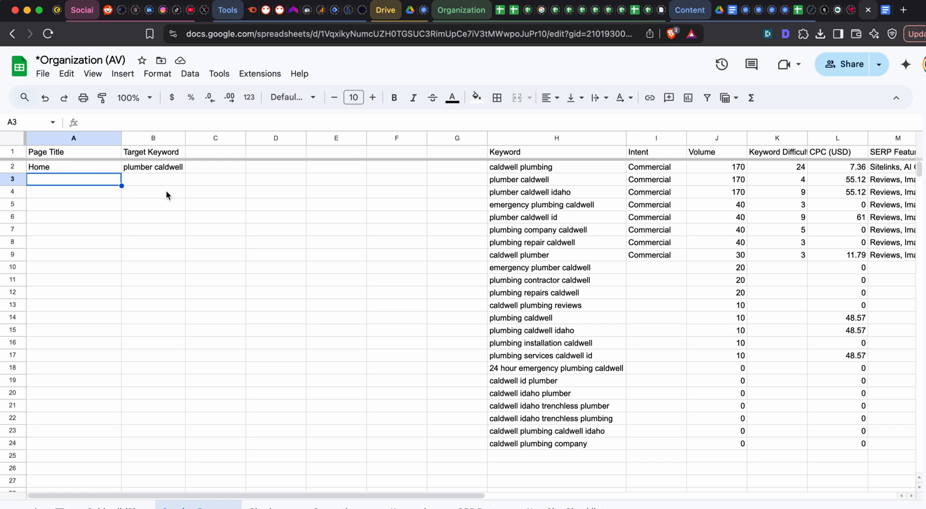
click(159, 169)
click(159, 150)
click(156, 173)
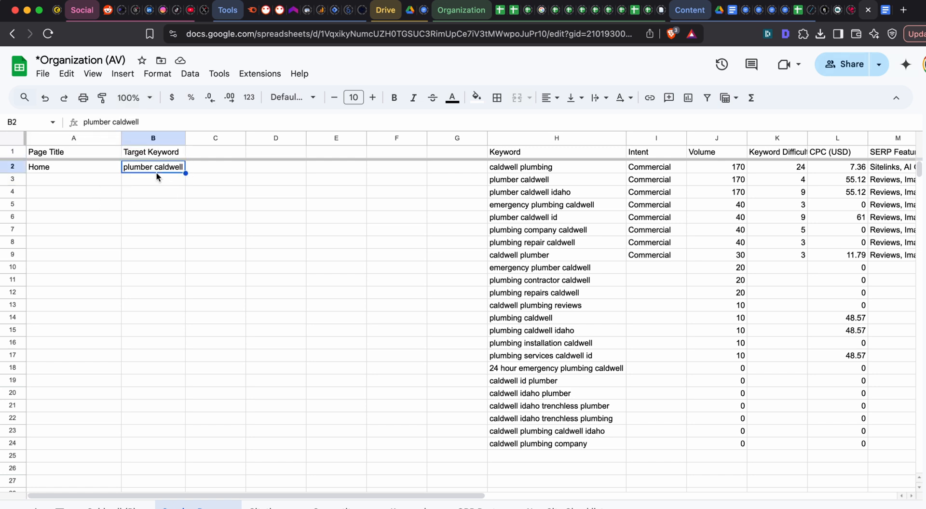
click(148, 150)
click(147, 171)
drag(539, 169, 580, 444)
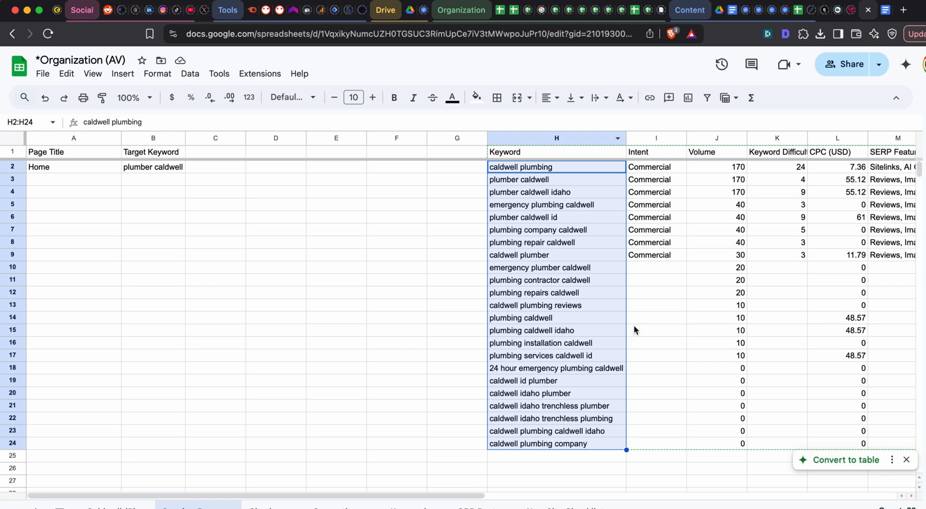
click(473, 276)
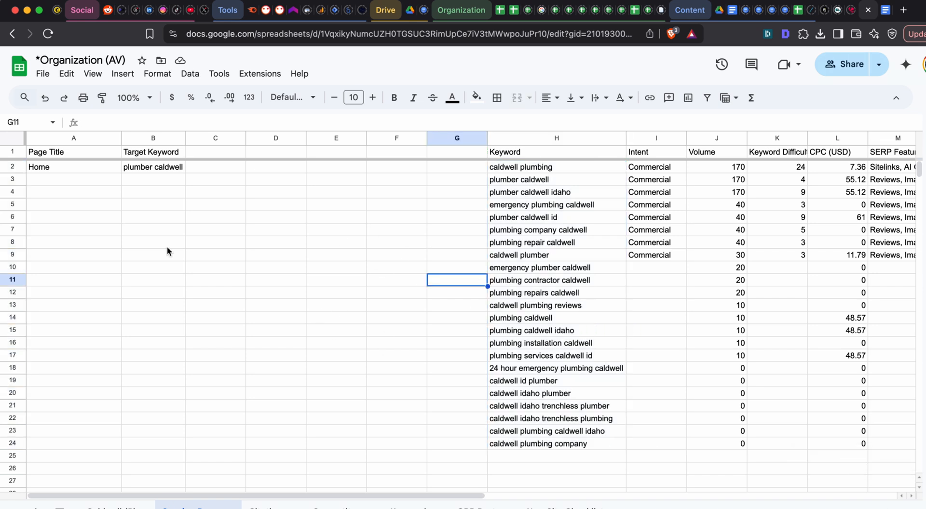
click(92, 168)
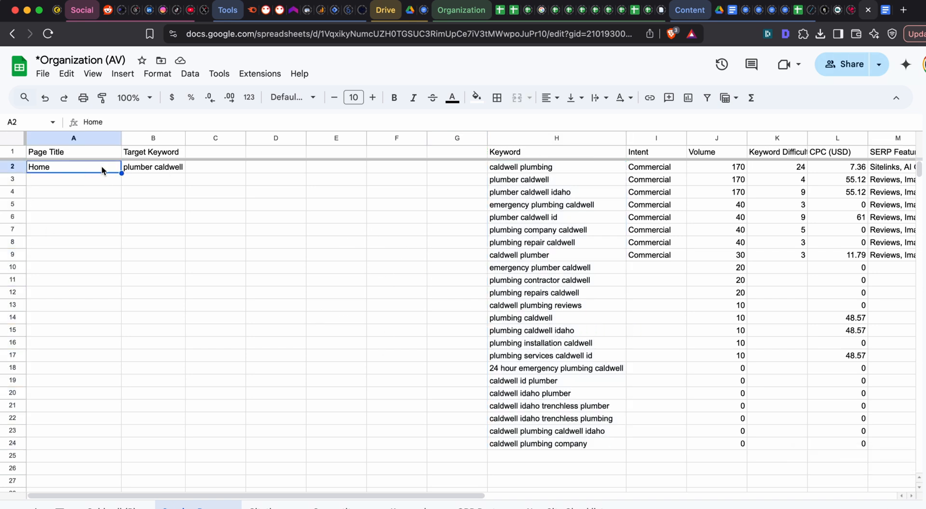
click(143, 170)
double_click(155, 170)
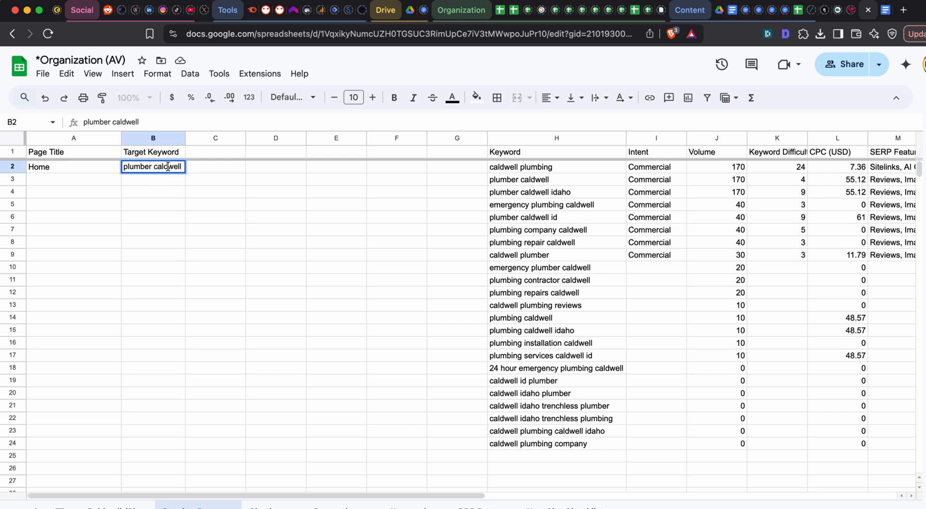
key(Tab)
click(170, 168)
click(198, 169)
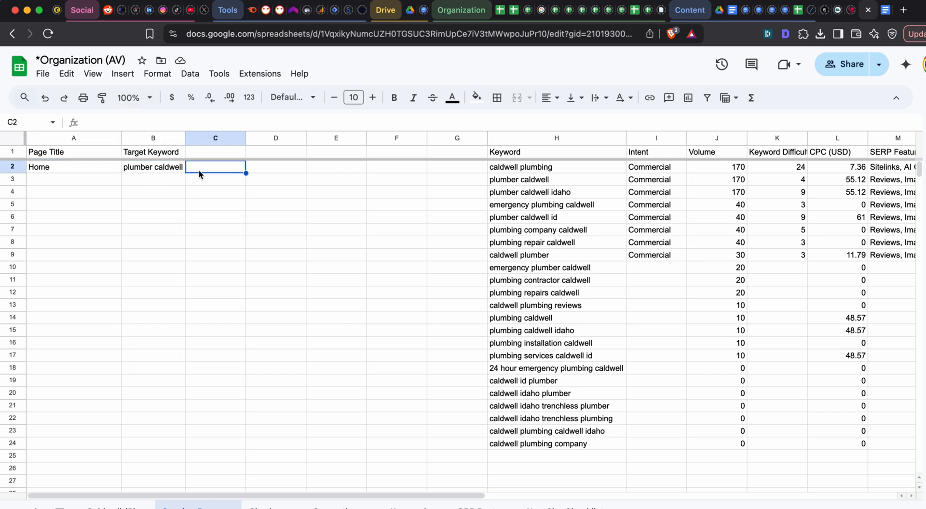
click(159, 171)
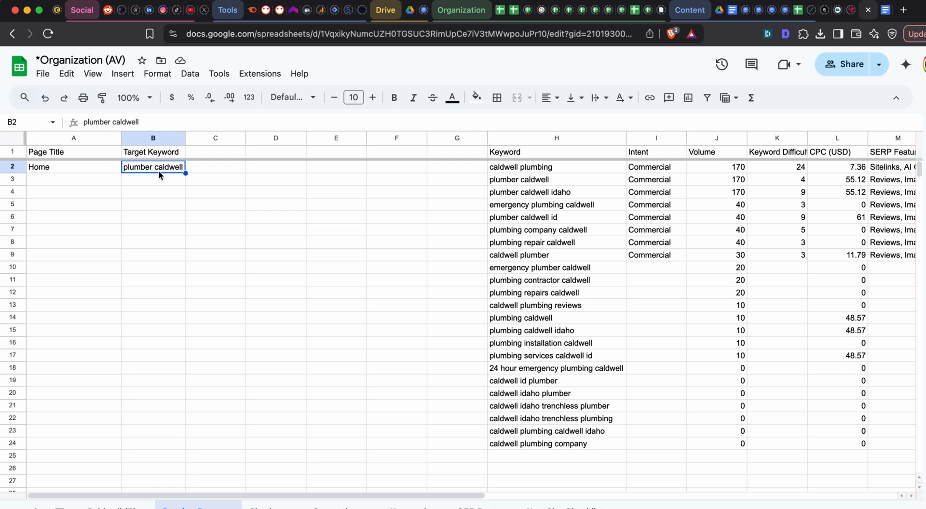
click(89, 181)
double_click(169, 169)
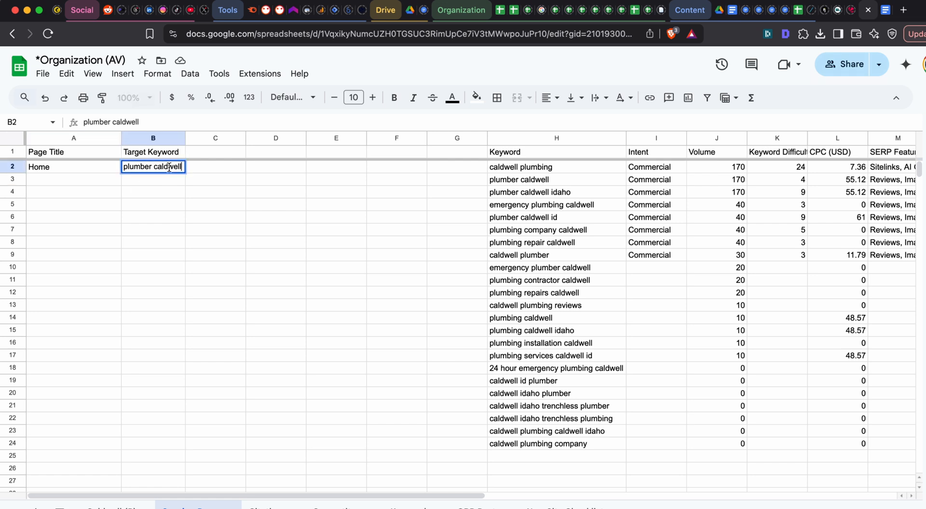
key(Escape)
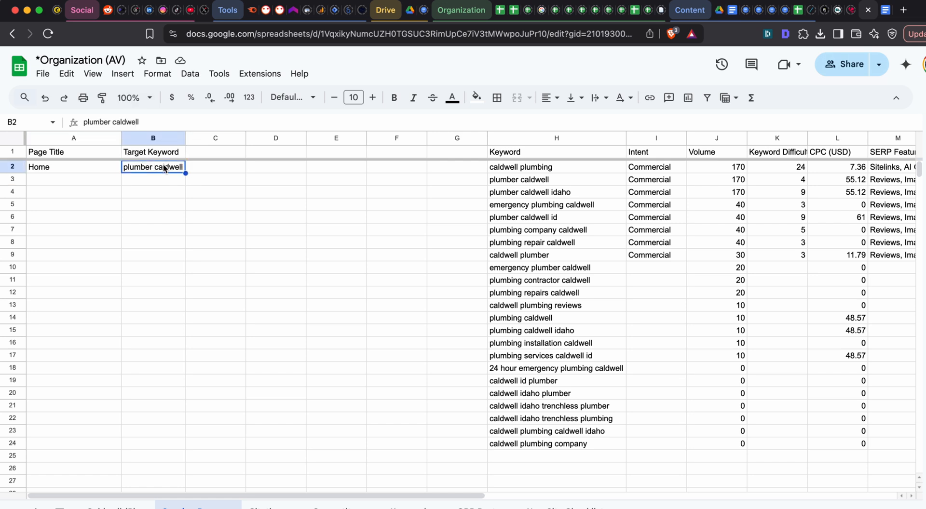
click(106, 179)
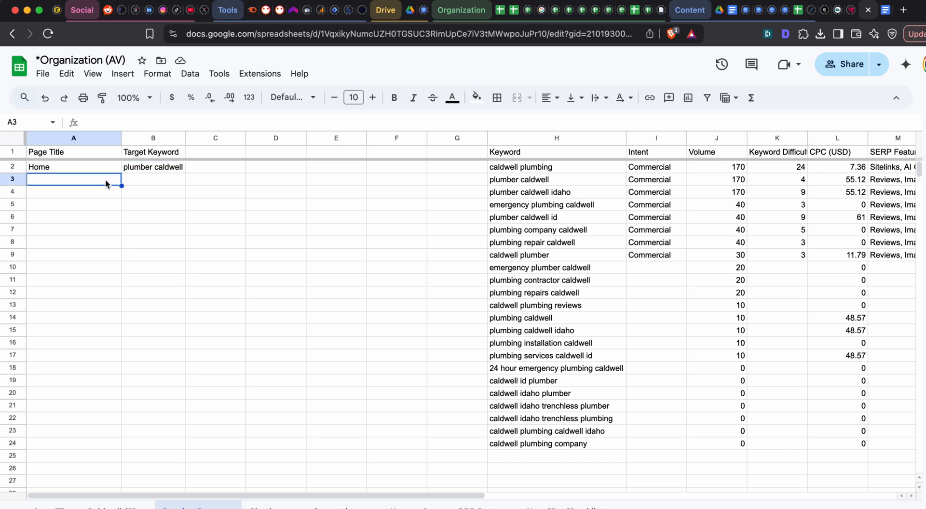
click(282, 154)
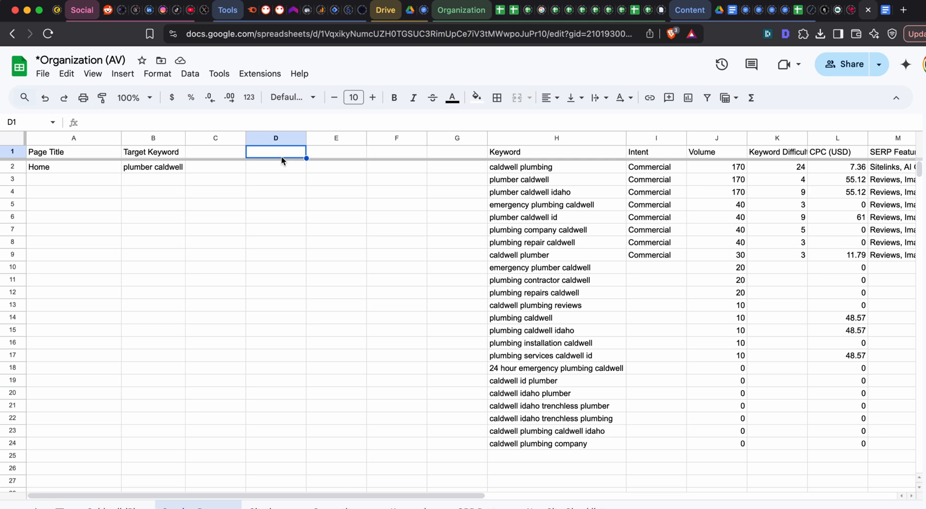
click(166, 167)
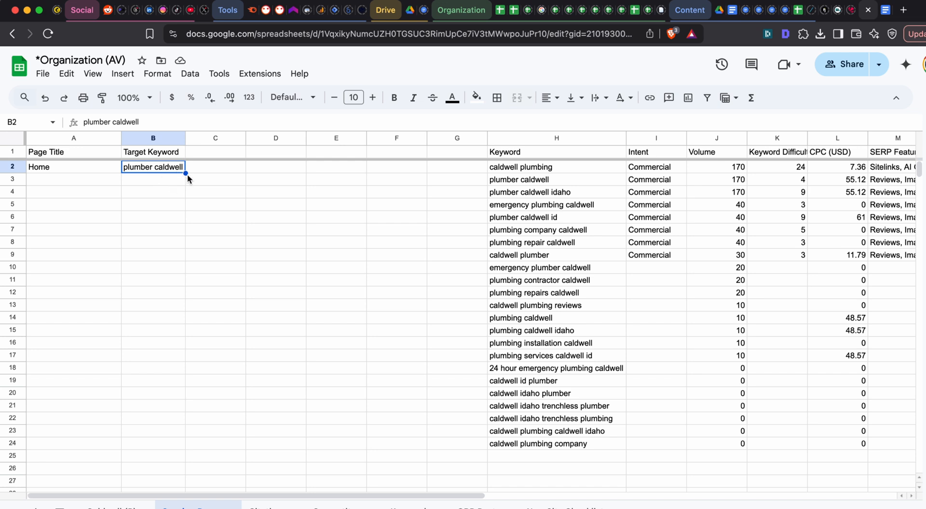
double_click(172, 168)
click(213, 167)
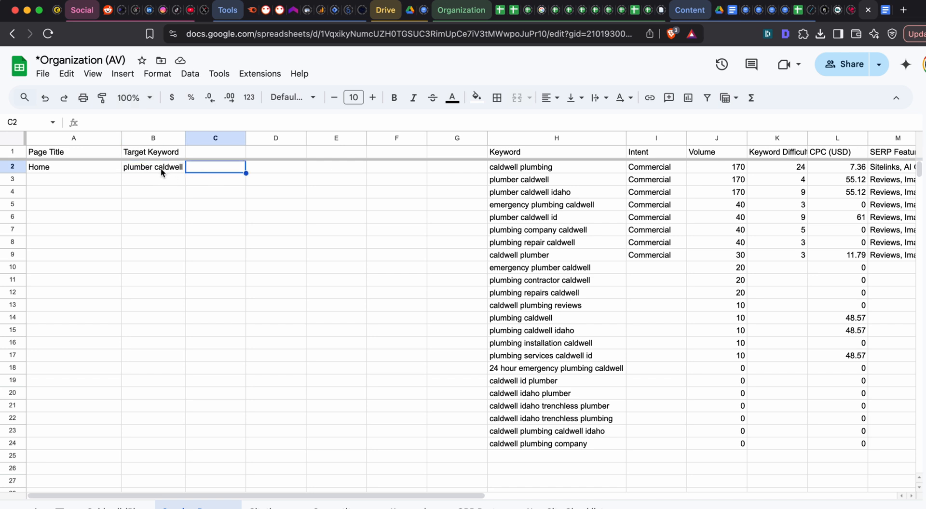
double_click(162, 169)
click(197, 170)
click(164, 169)
double_click(163, 170)
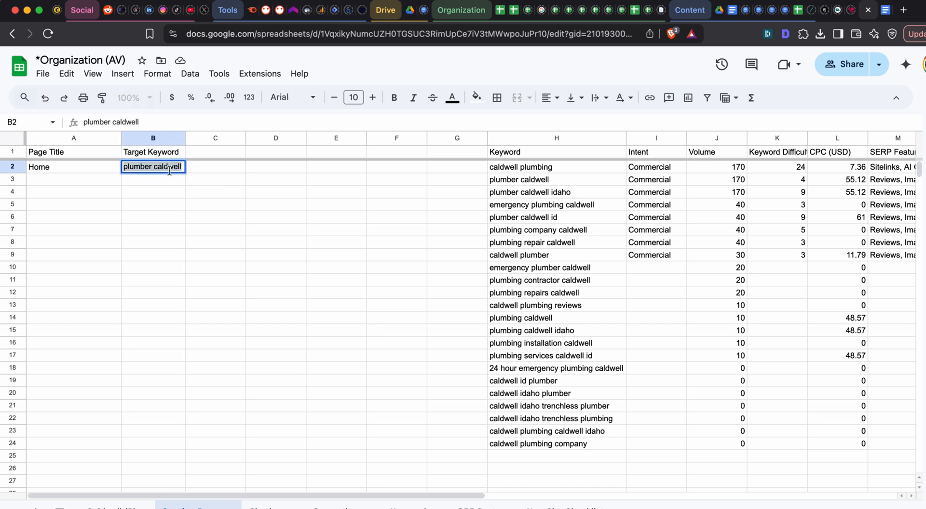
click(193, 170)
click(171, 169)
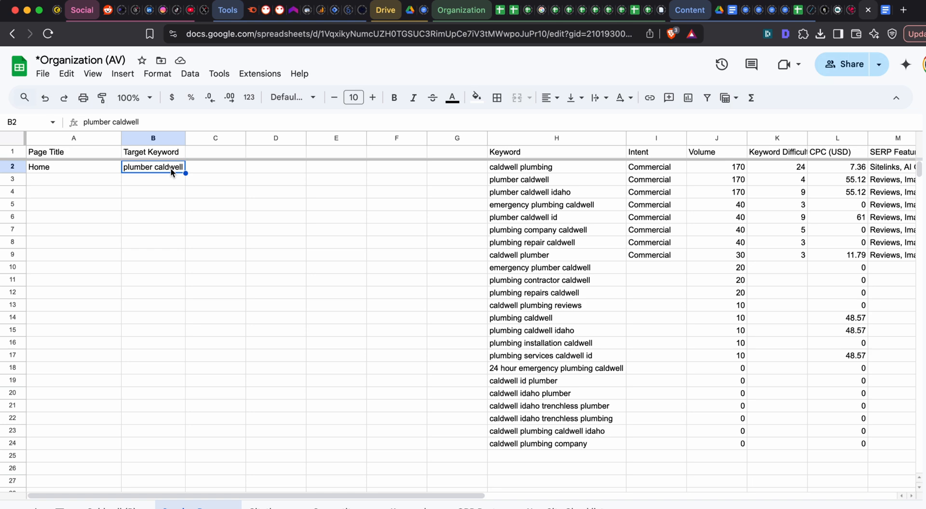
key(super+Tab)
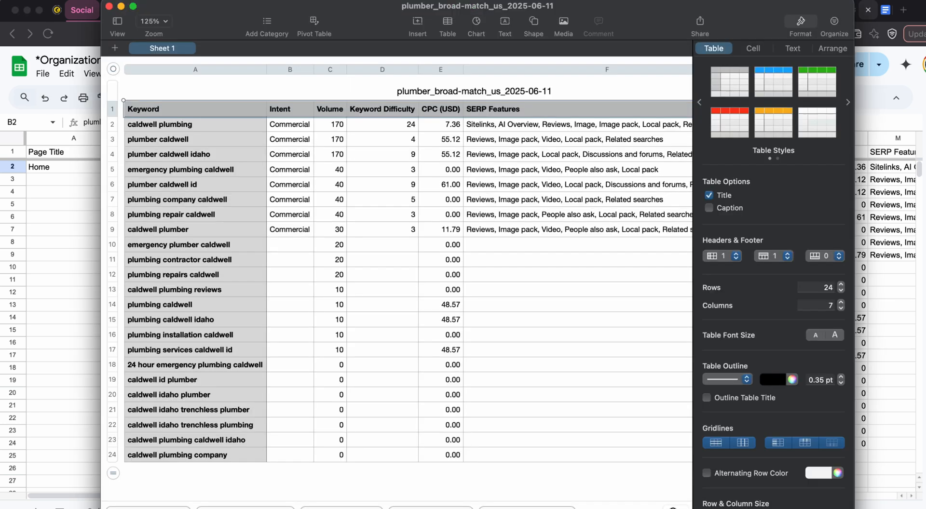
key(super+Tab)
key(super+Tab)
key(super+Tab)
key(super+Tab)
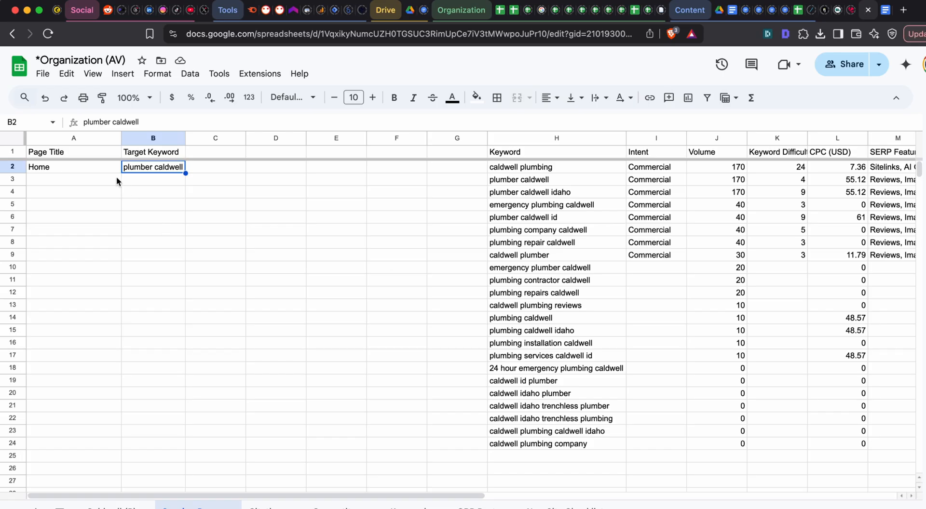
click(112, 170)
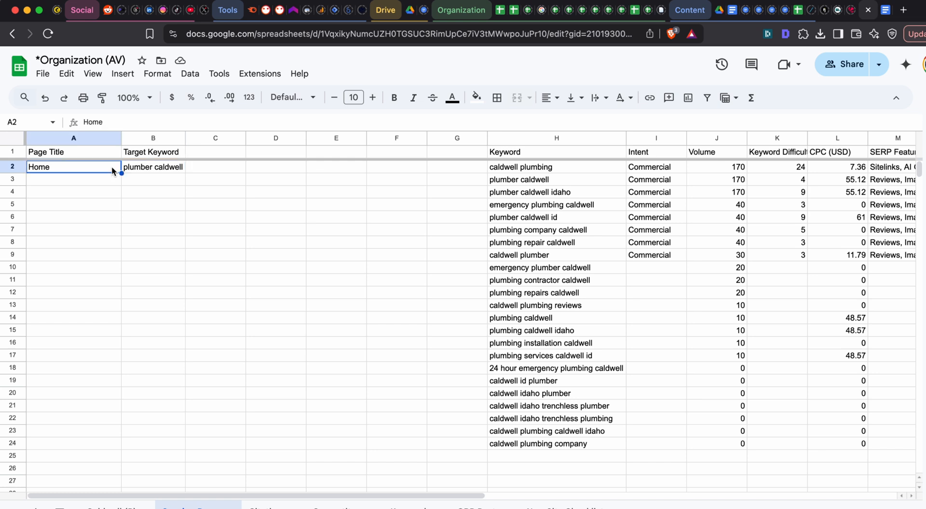
double_click(134, 166)
click(109, 169)
- Enter the page titles "About Us" in cell A3 and "Reviews" in cell A4
click(99, 179)
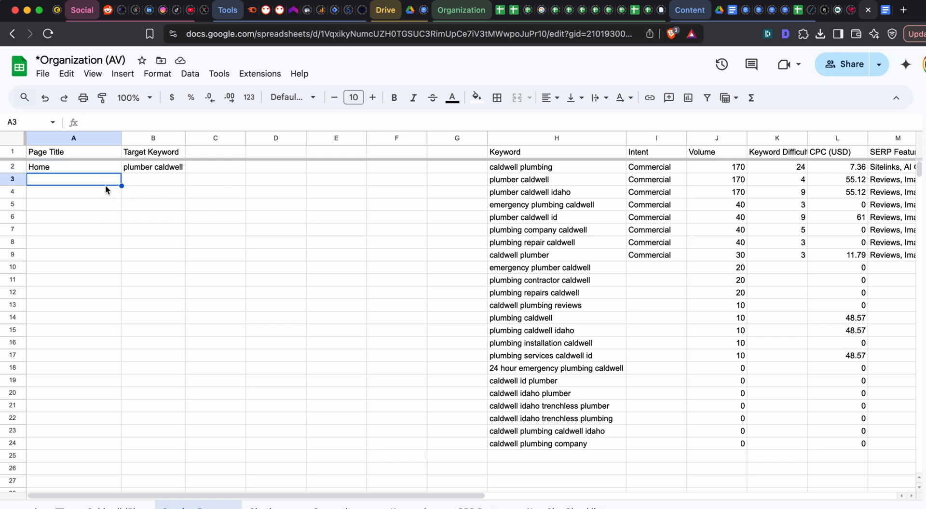
key(Tab)
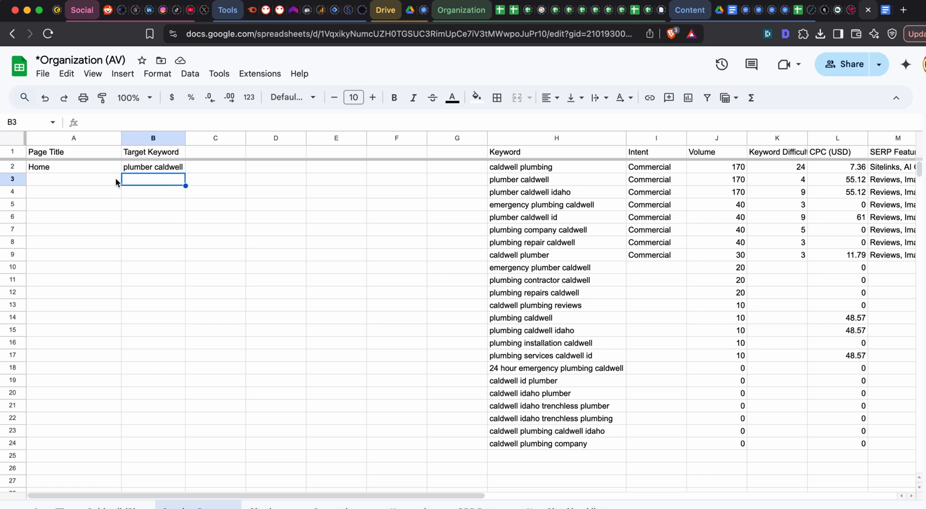
click(100, 180)
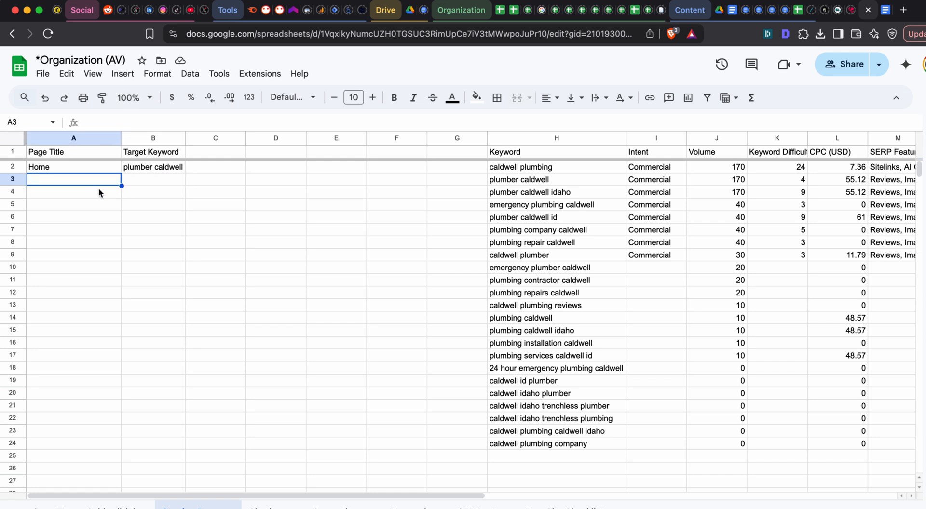
text(About US)
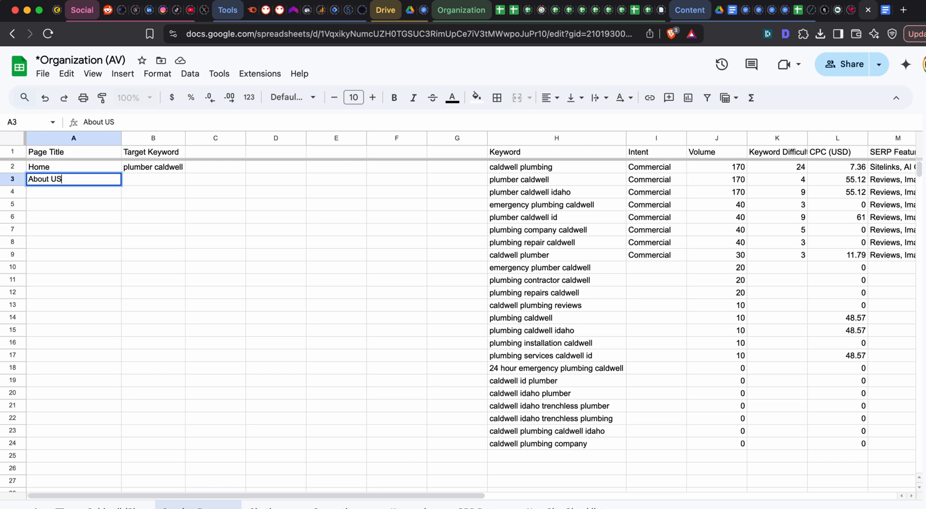
key(BackSpace)
text(s)
key(Return)
text(Reviews)
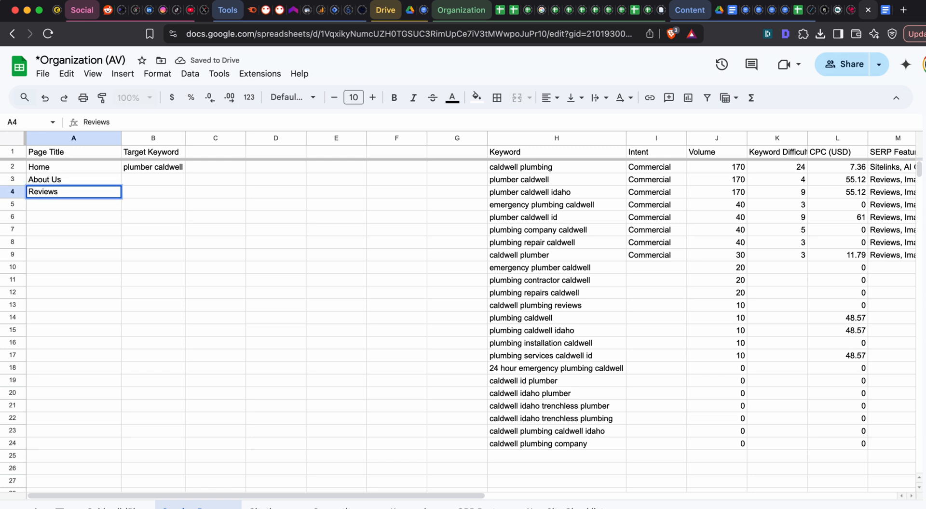
key(Tab)
- Enter the target keyword "AV Plumbing Reviews" for the Reviews page in cell B4
key(shift+Tab)
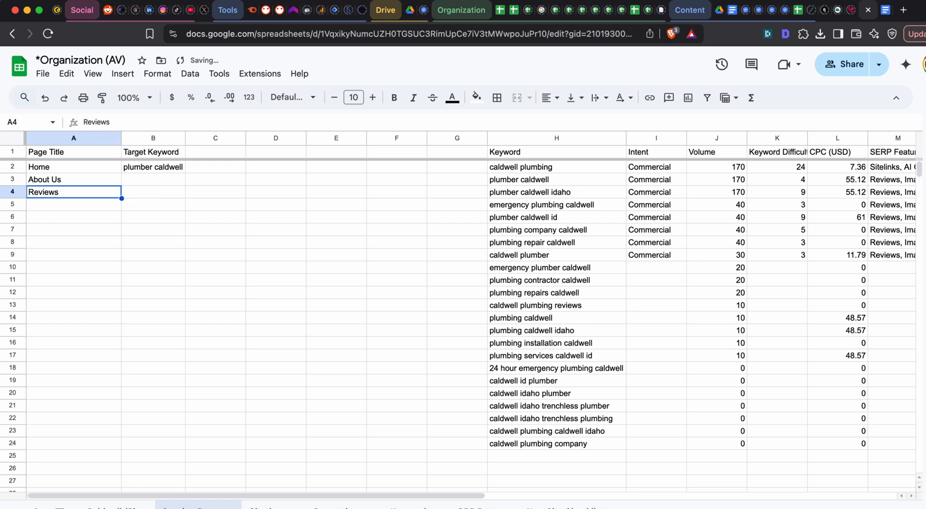
key(Right)
text(A)
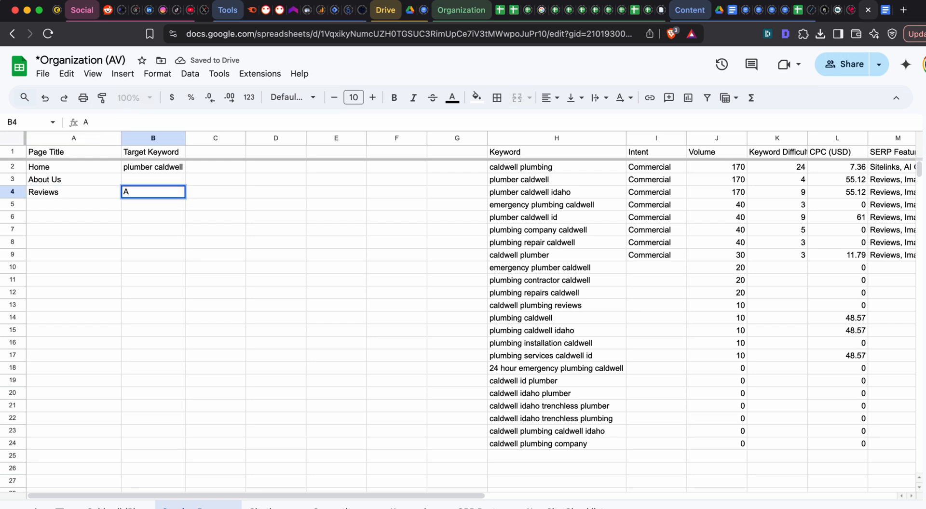
text(-V)
key(BackSpace)
text(v)
key(BackSpace)
key(BackSpace)
text(AV Plmbin)
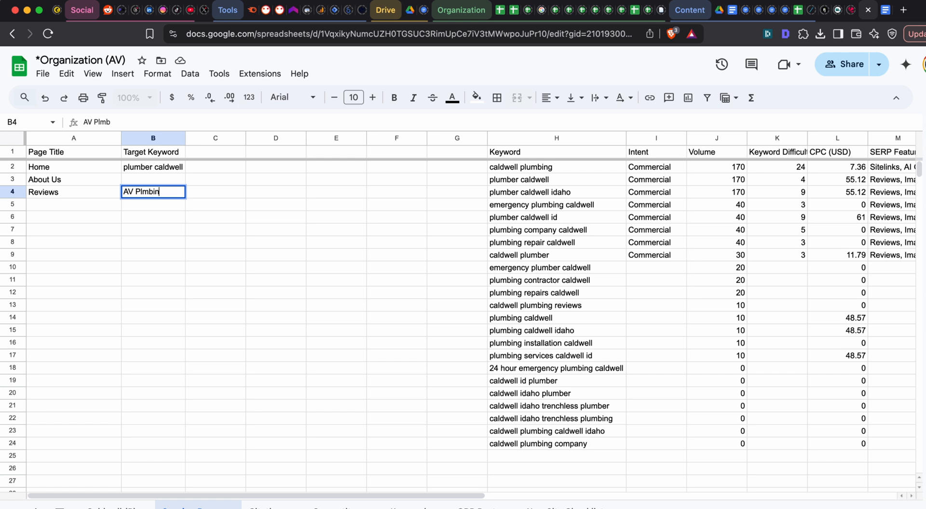
key(BackSpace)
key(BackSpace)
text(umbing Revi)
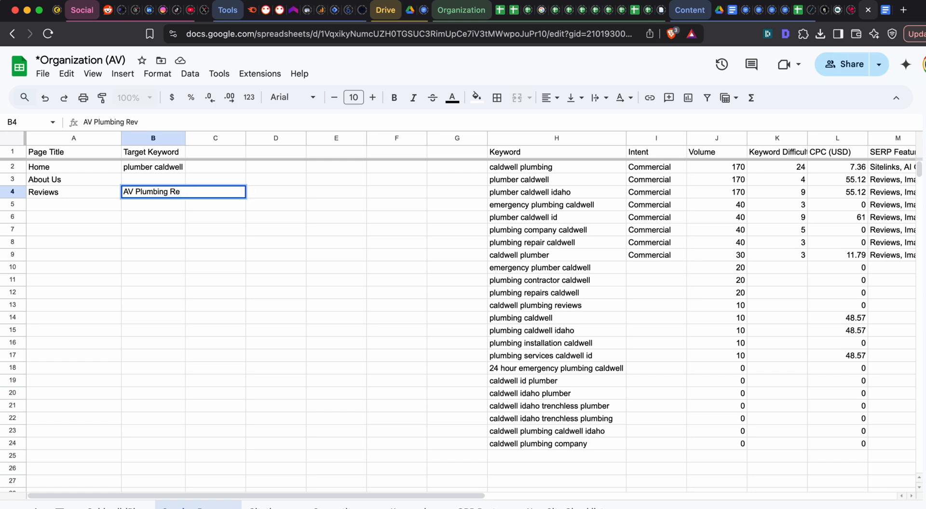
text(ews)
key(Return)
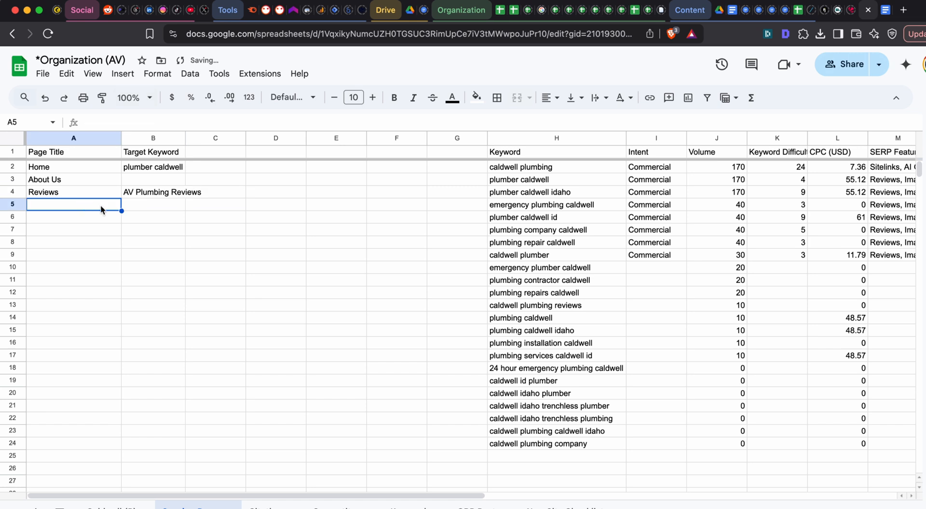
- Clear the target keyword from cell B4 beside the Reviews page
click(163, 192)
double_click(163, 191)
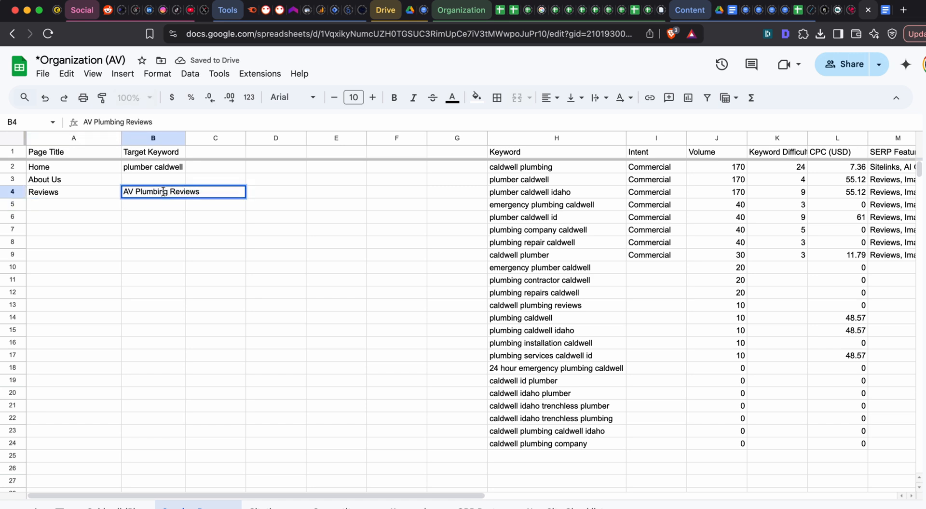
triple_click(210, 192)
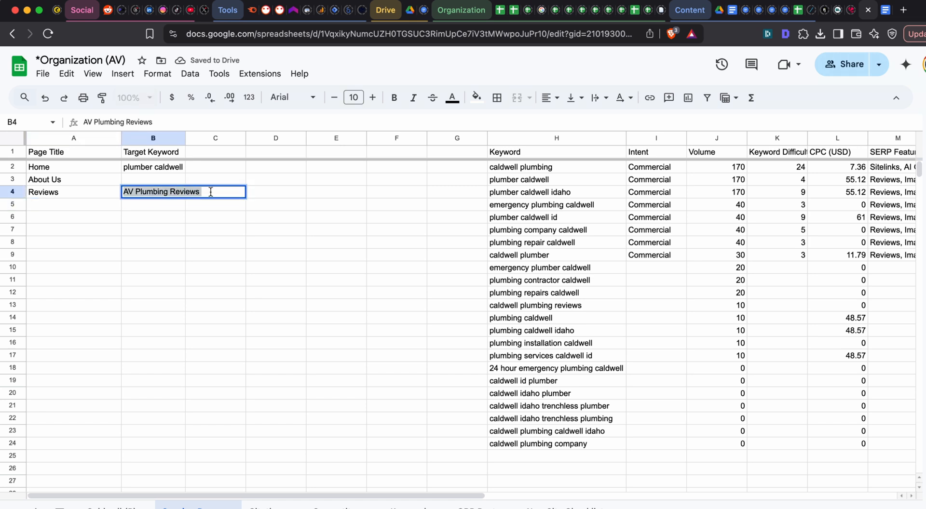
key(BackSpace)
click(83, 207)
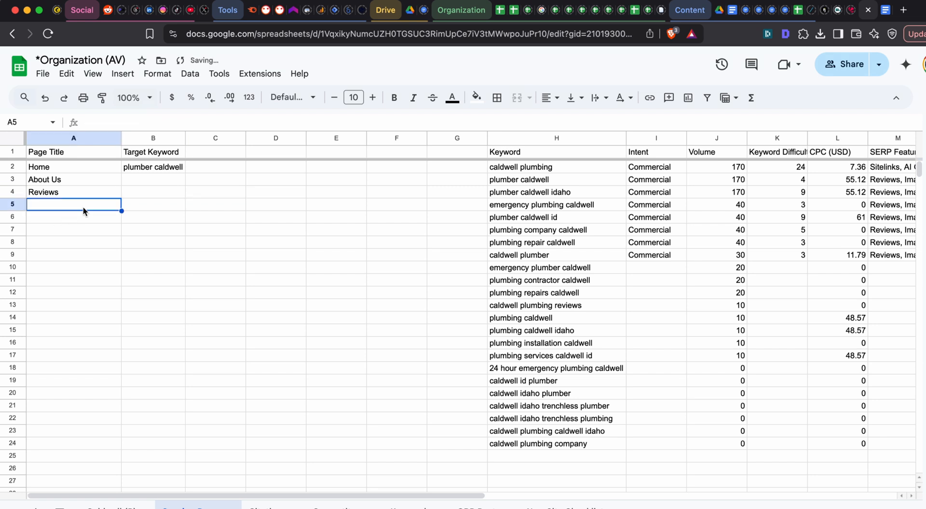
- Enter the page title "Contact Us" in cell A5
double_click(135, 196)
click(81, 191)
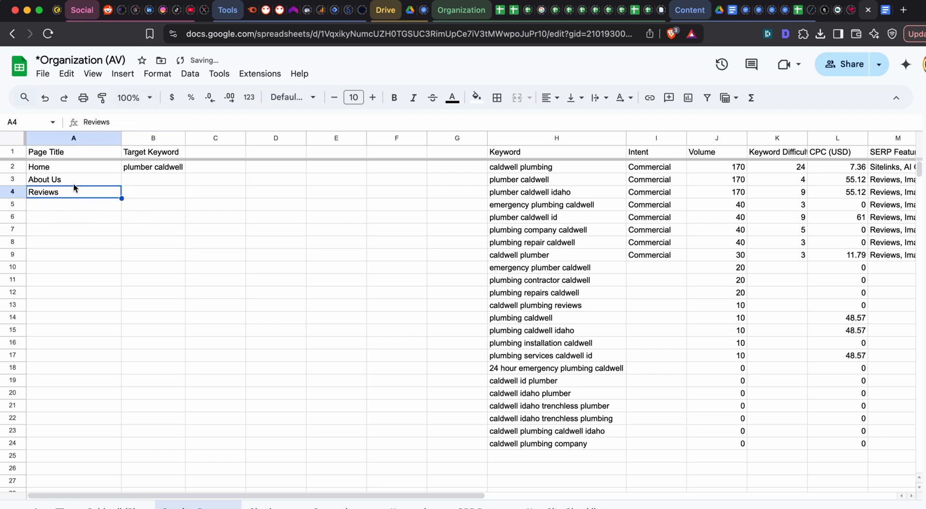
click(71, 205)
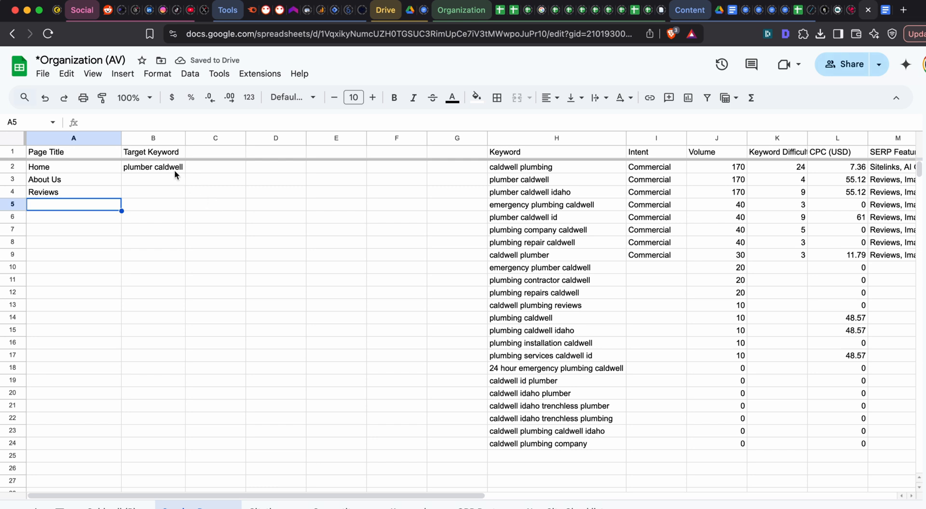
text(Contact Us)
key(Return)
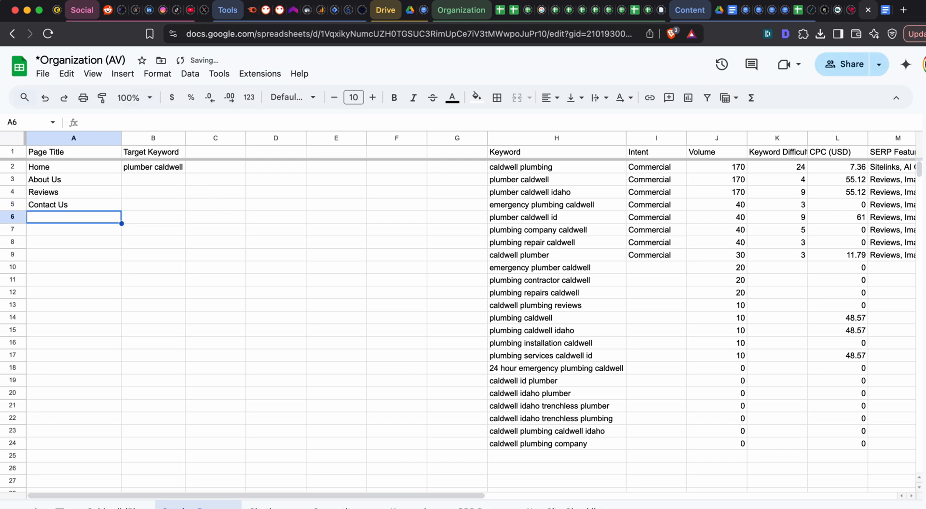
click(97, 231)
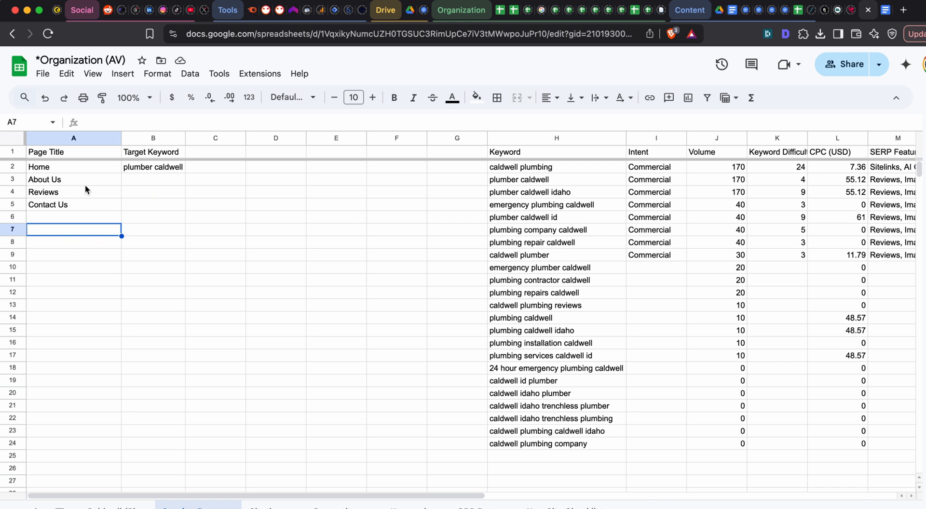
drag(84, 184, 91, 208)
click(111, 225)
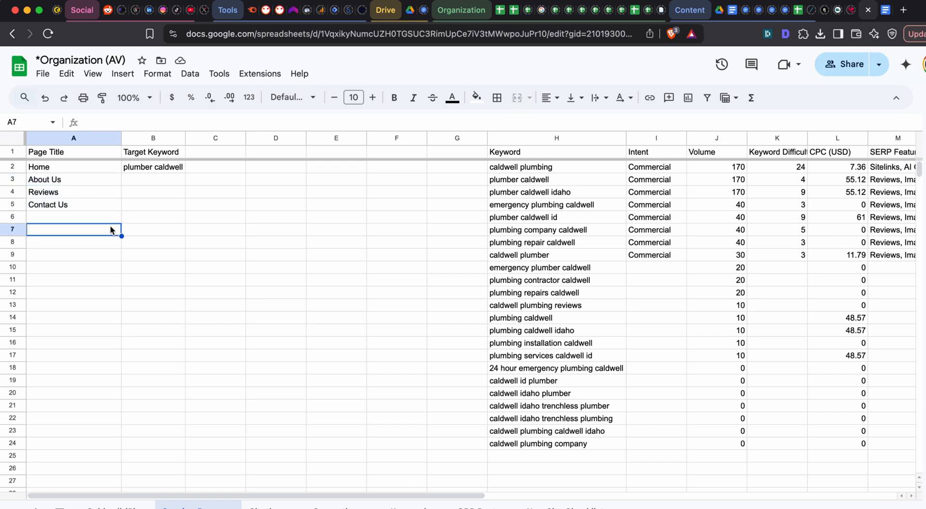
click(84, 204)
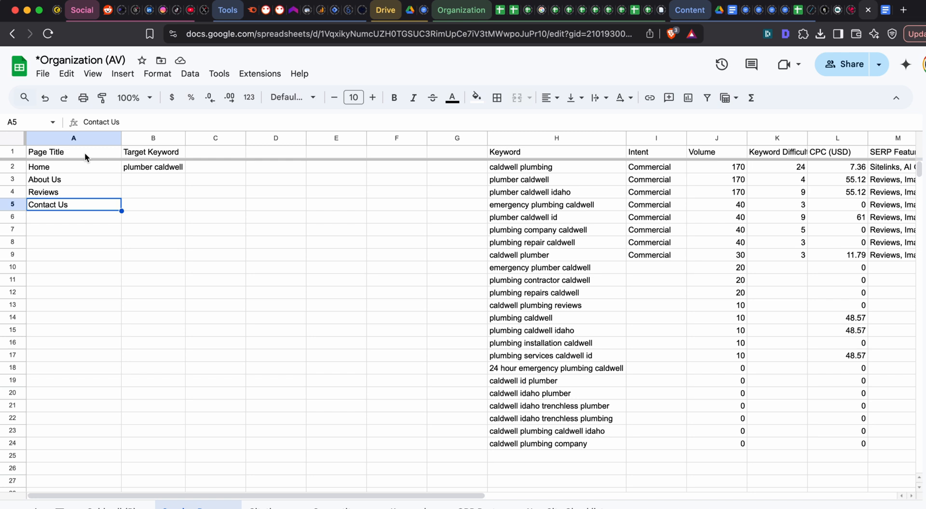
click(60, 231)
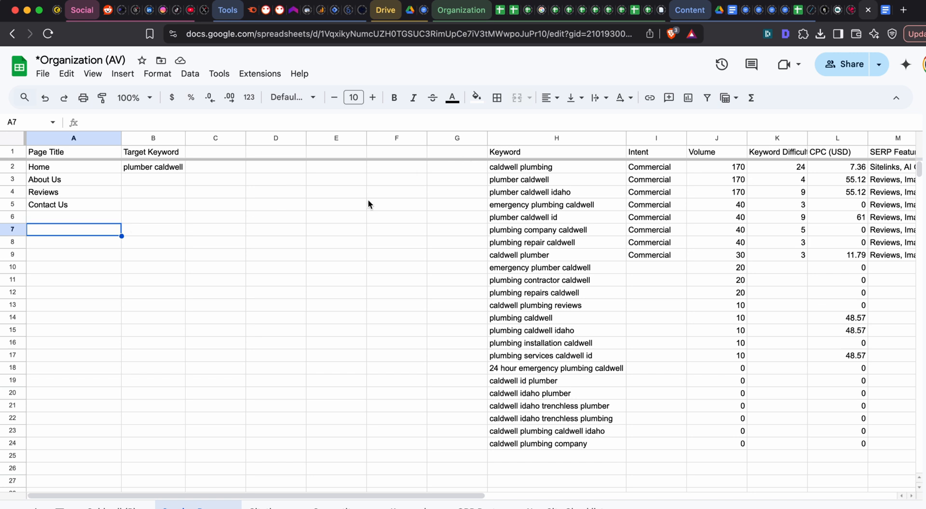
- Make the entire header row, row 1, bold
click(14, 151)
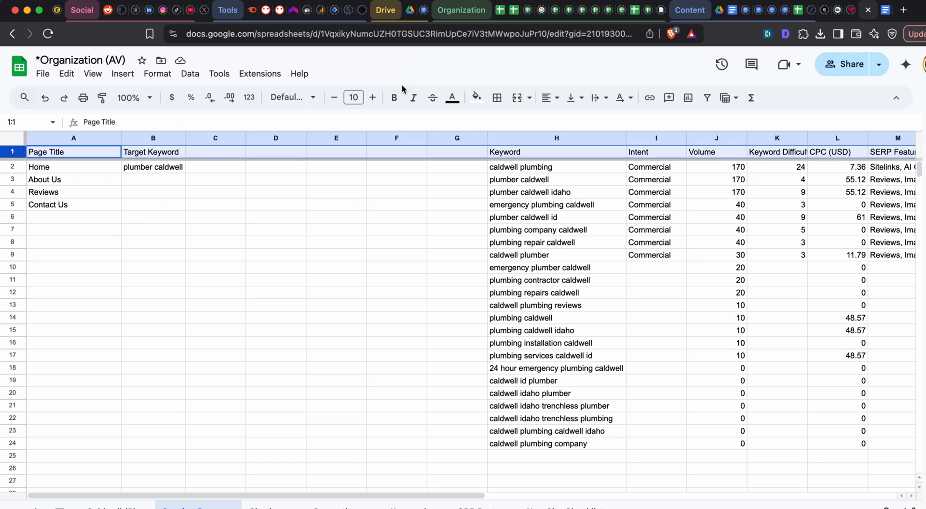
click(395, 99)
- Enter the section labels "Service" in cell A7 and "City" in cell A14
click(85, 231)
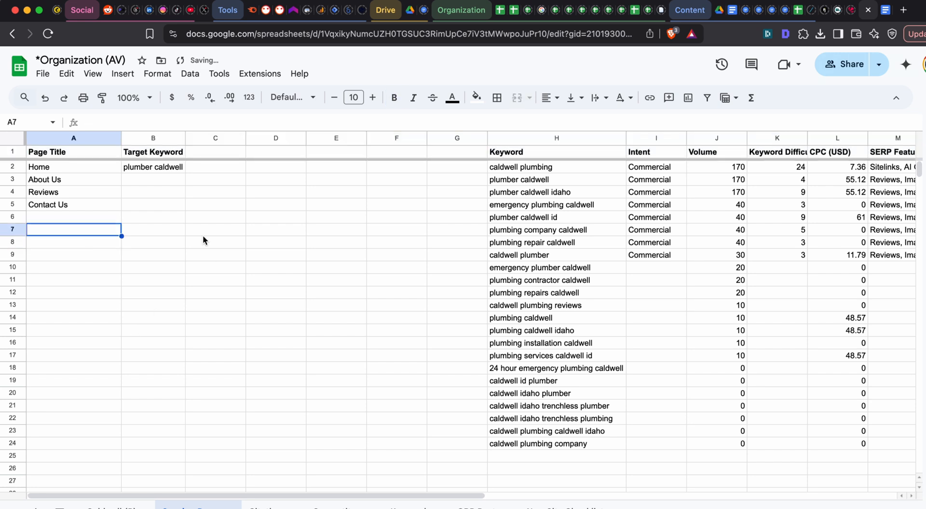
text(Service)
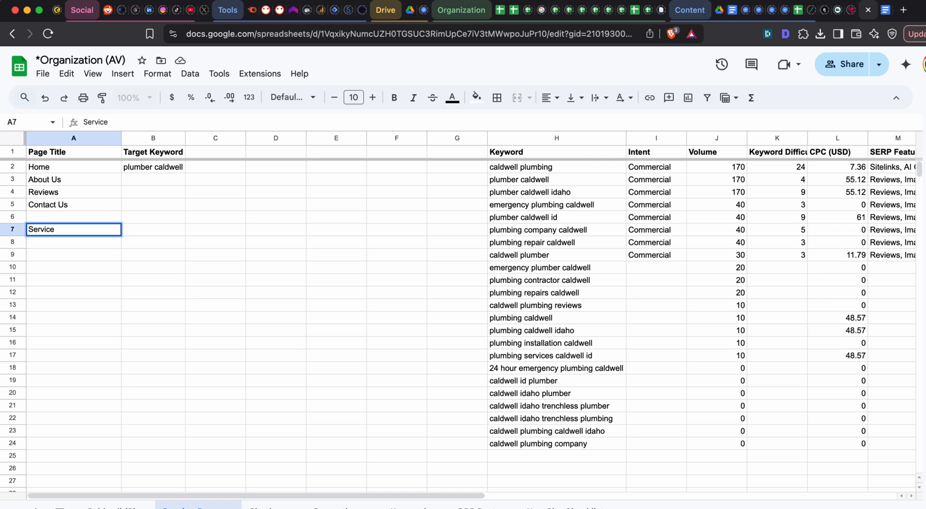
key(Return)
click(53, 316)
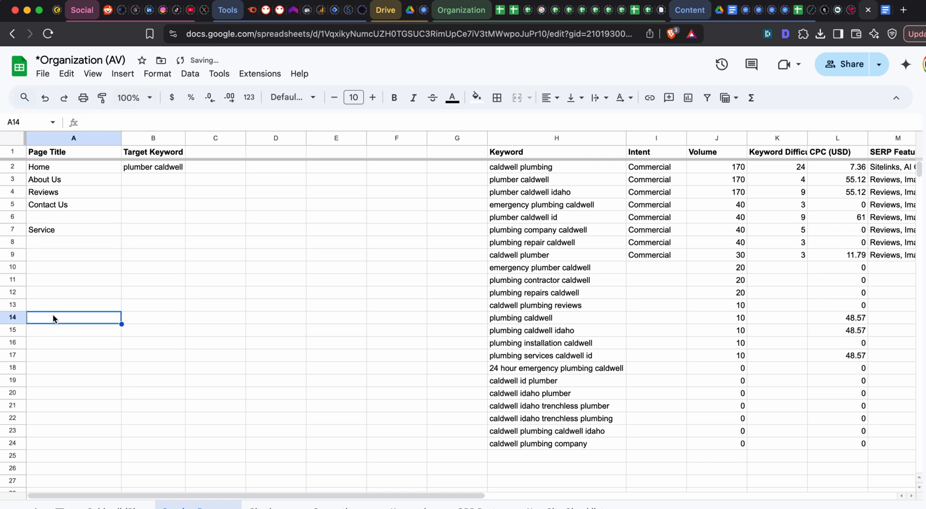
text(City)
key(Return)
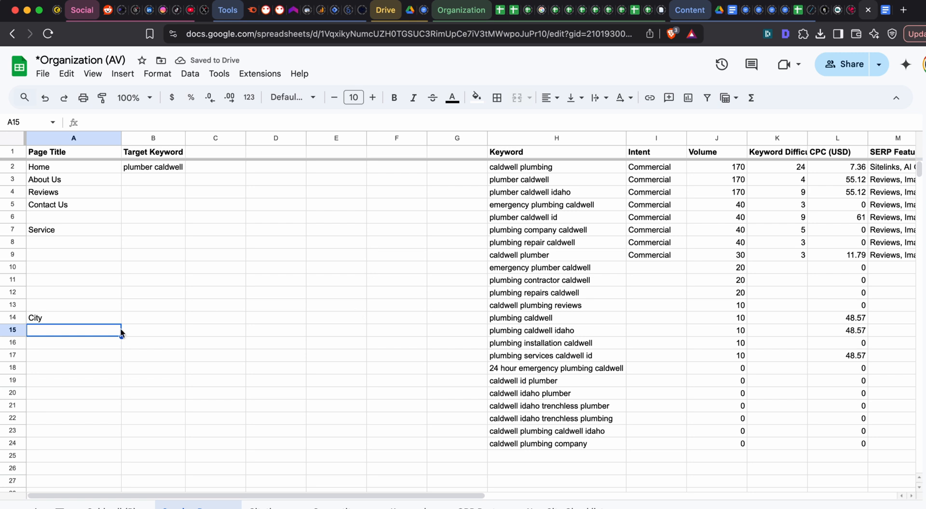
- Move the "City" section label from cell A14 down to cell A17
click(79, 318)
double_click(89, 319)
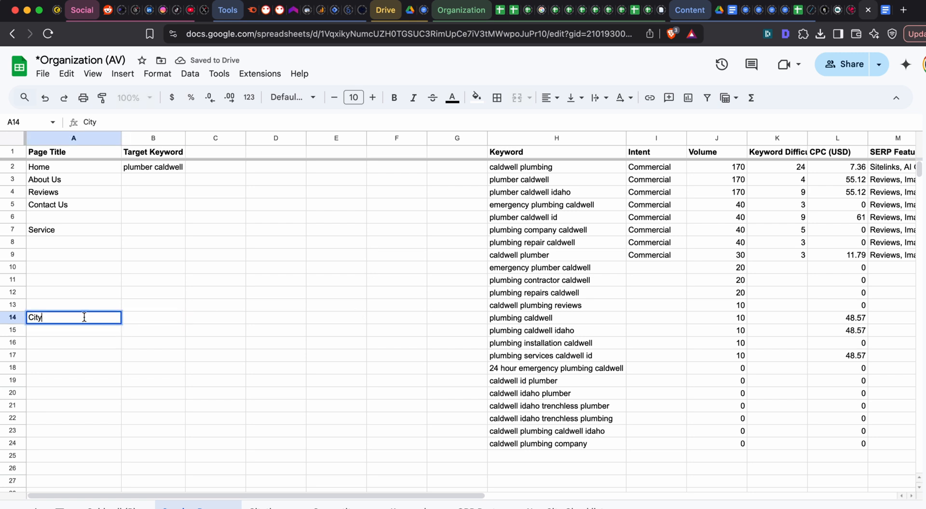
key(Tab)
triple_click(84, 317)
key(super+c)
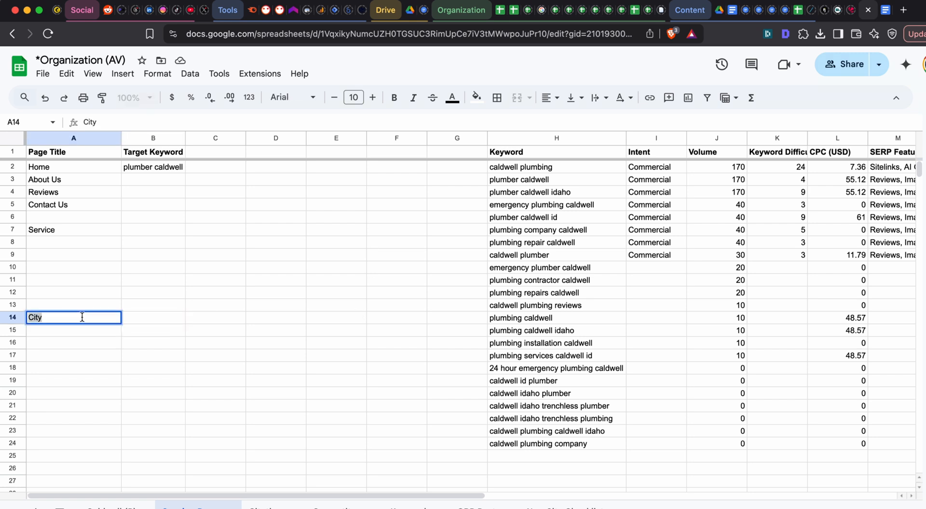
key(BackSpace)
click(76, 352)
key(super+v)
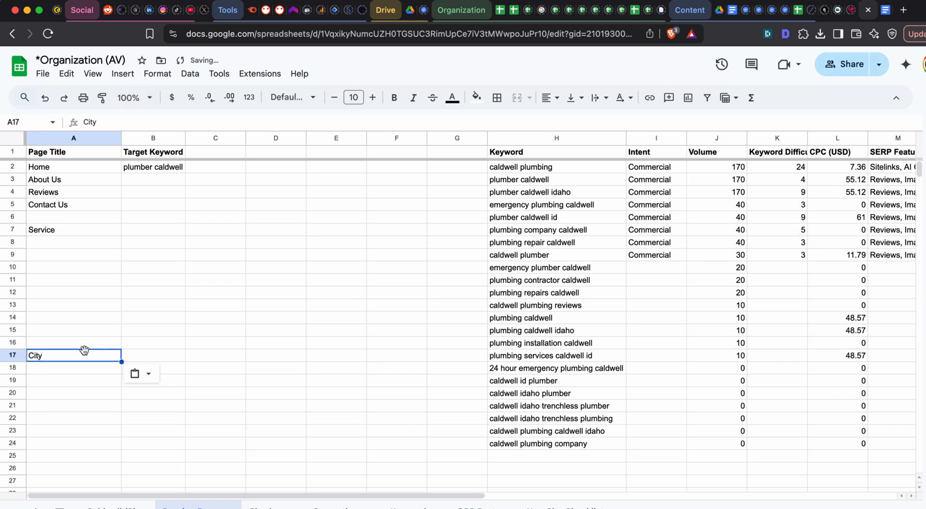
- Enter the placeholder page title "plumbing services in CITY" in cell A18 under the City label
click(73, 368)
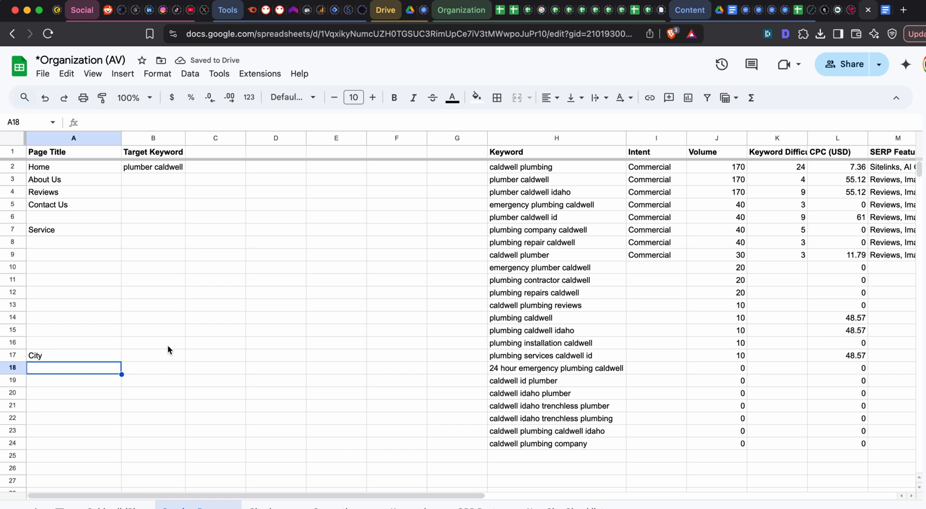
text(plumbers)
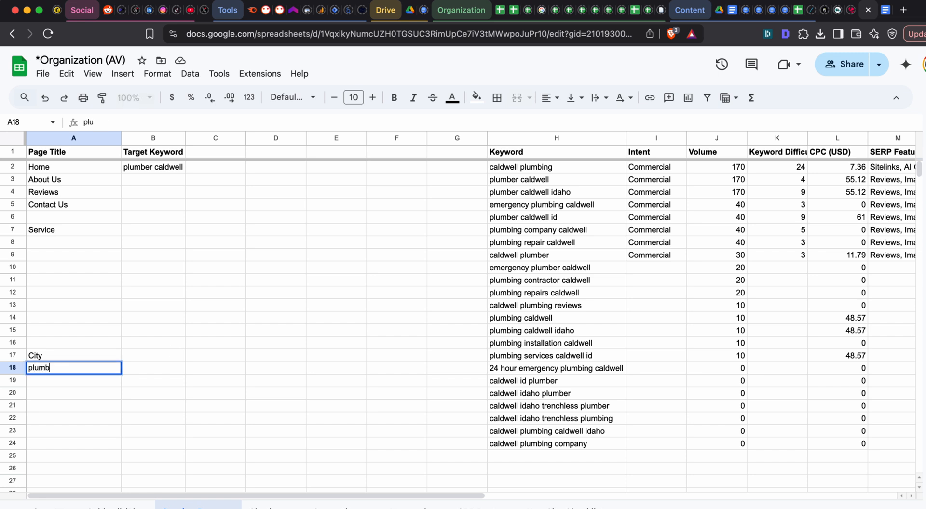
key(BackSpace)
key(BackSpace)
text(ing services -)
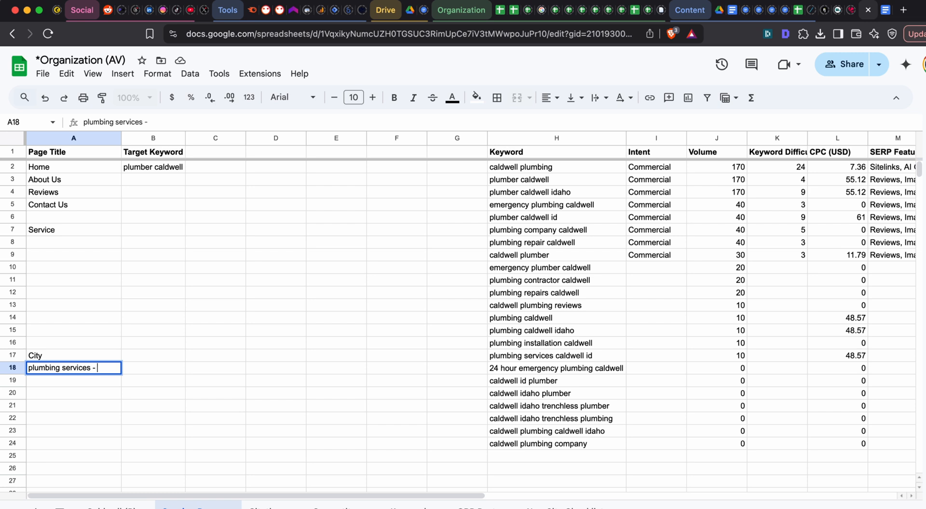
key(BackSpace)
text(in CITY)
key(Return)
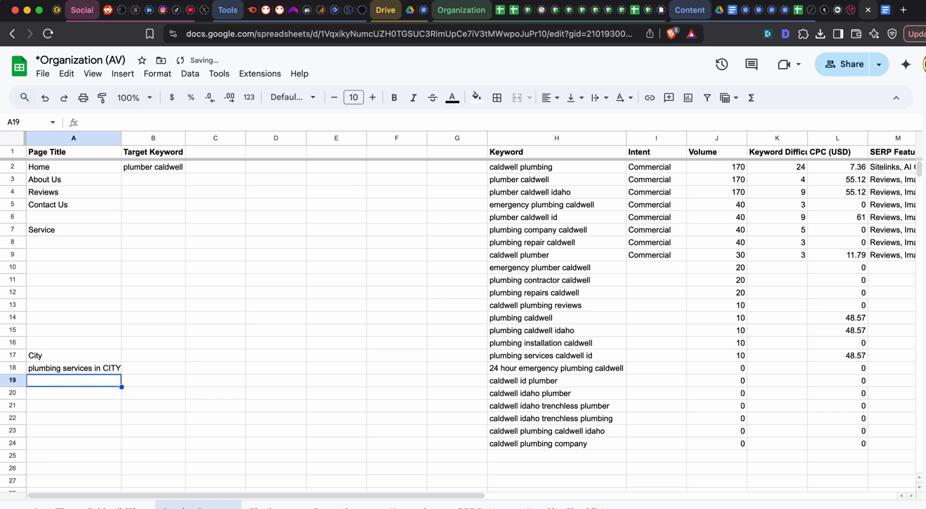
- Copy the "plumbing services in CITY" title from A18 into cells A19 to A21
key(Up)
key(ctrl+c)
key(Down)
key(ctrl+v)
key(Down)
key(ctrl+v)
key(Down)
key(ctrl+v)
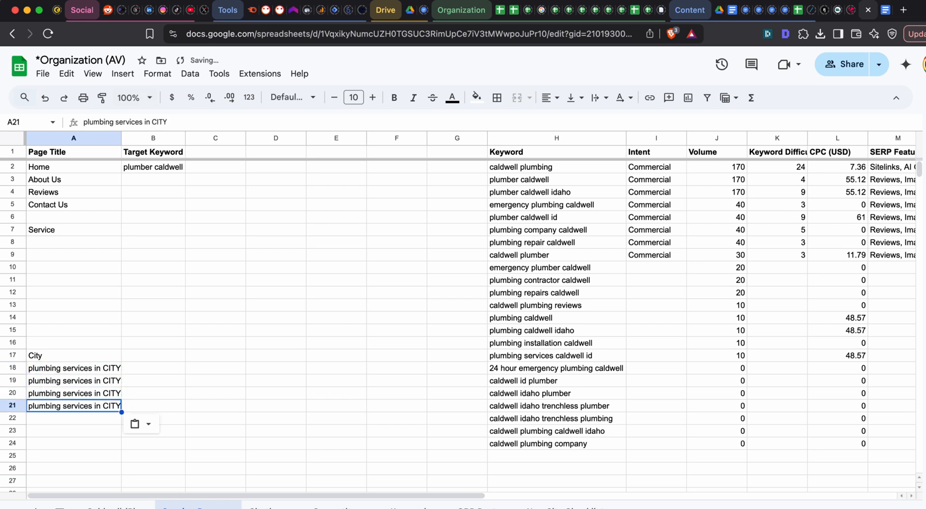
- Clear the duplicated city page titles from cells A19 to A21
key(Down)
key(Up)
key(Up)
key(Up)
key(Up)
key(Down)
key(Delete)
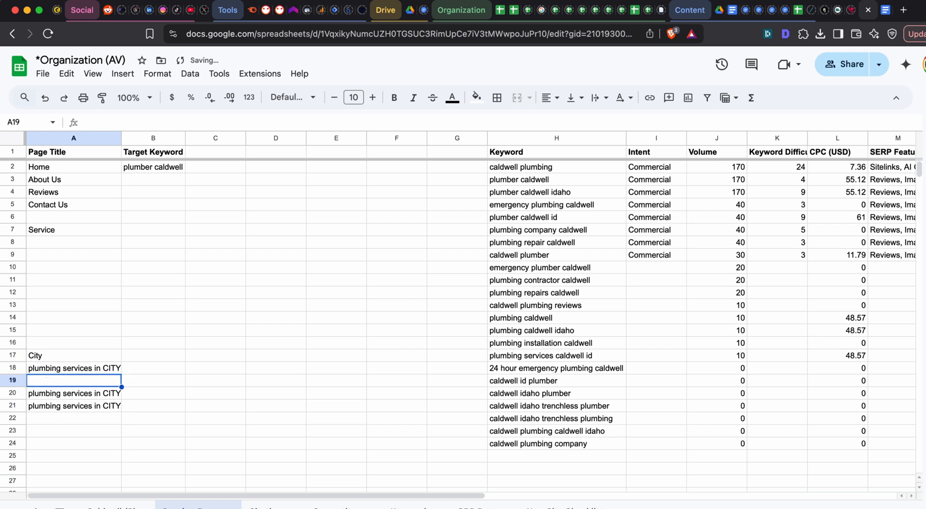
key(Down)
key(Delete)
key(Down)
key(Delete)
- Replace the placeholder city page title in cell A18 with "Nampa Plumbers"
key(Down)
key(Up)
key(Up)
key(Up)
key(Up)
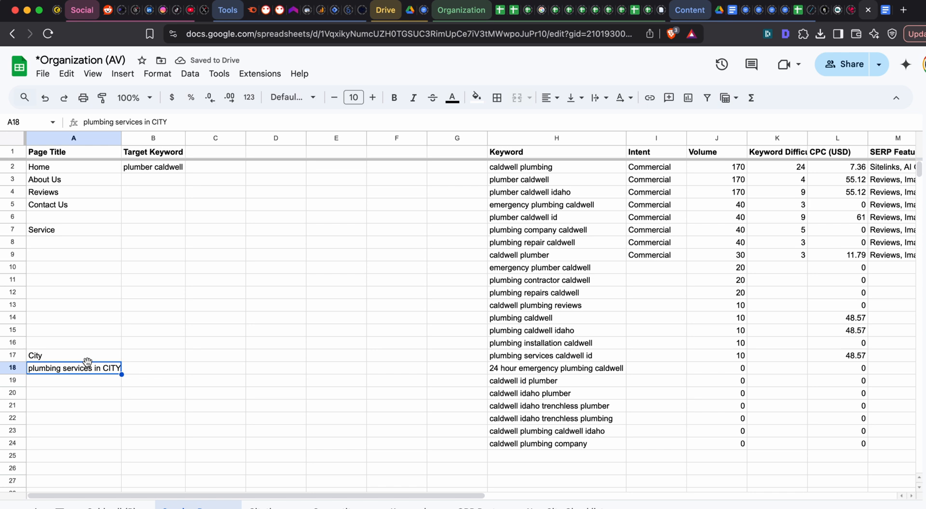
text(Nampa )
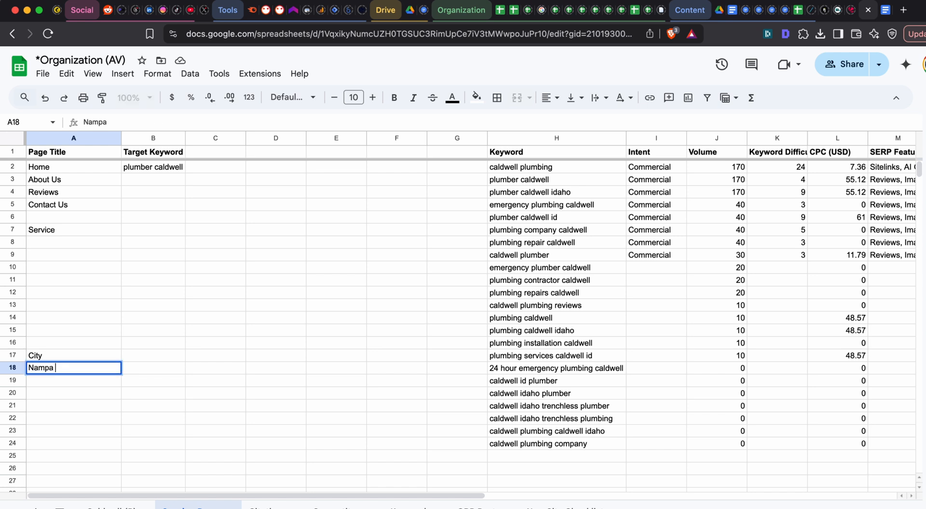
text(Plumbers)
key(Tab)
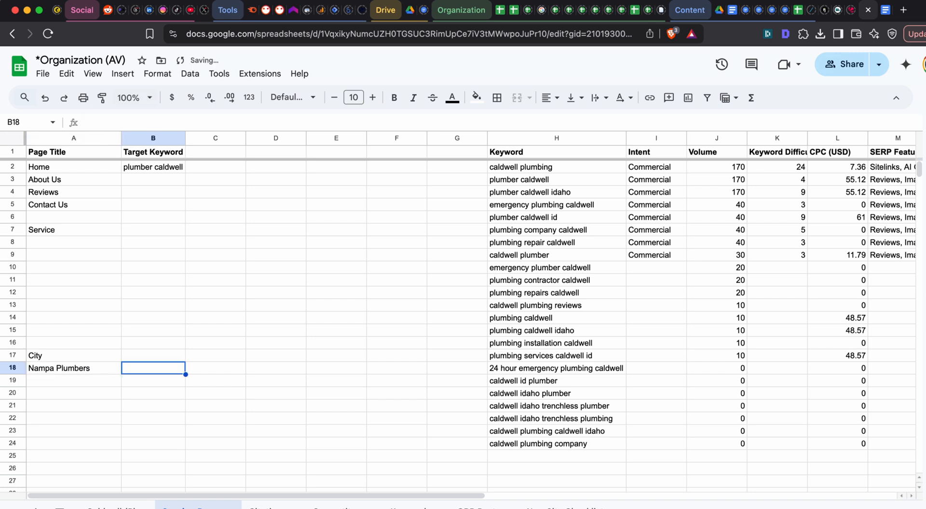
- Paste the placeholder title "plumbing services in CITY" back into cell A18 in place of the Nampa title
key(Left)
key(Right)
key(Left)
key(Right)
key(Right)
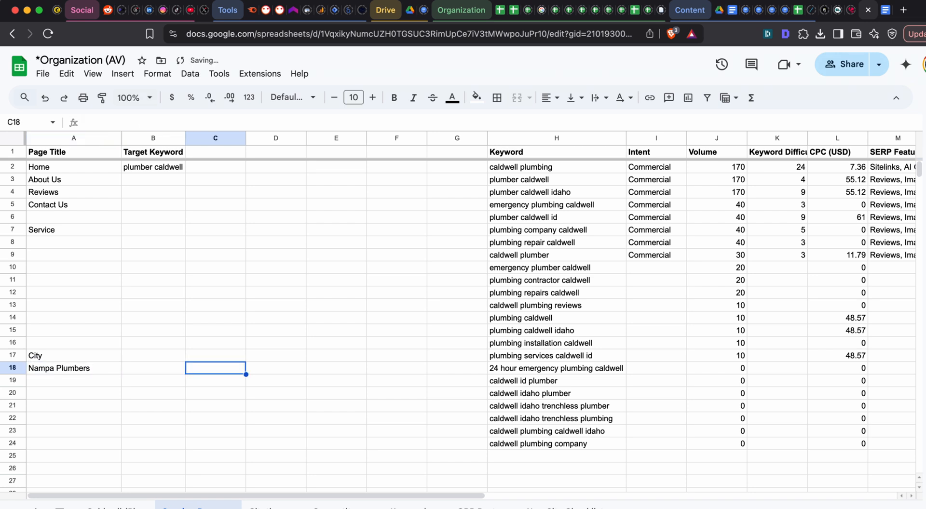
key(Left)
key(Left)
key(Up)
key(Down)
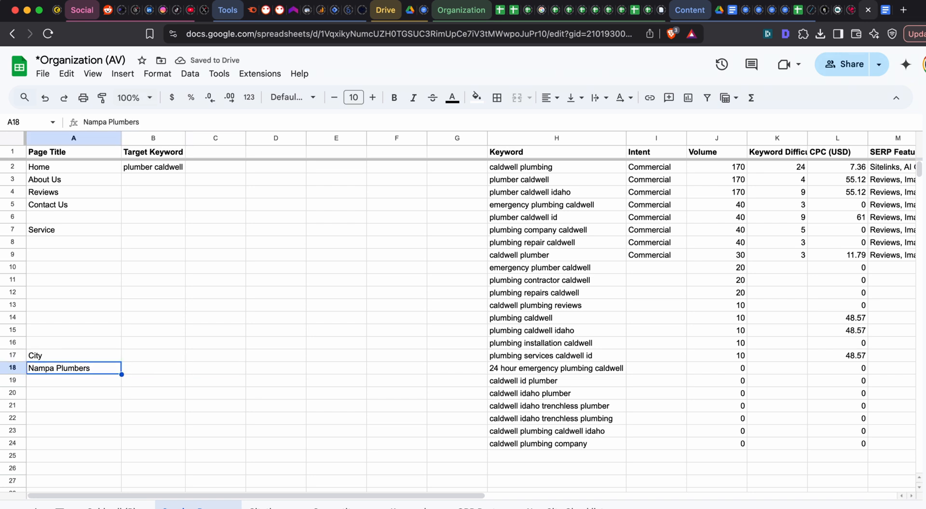
key(ctrl+v)
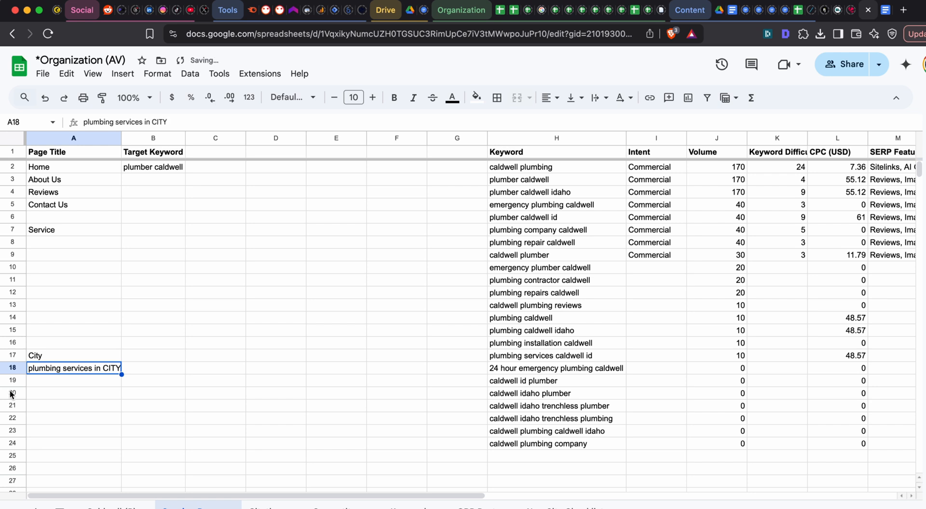
- Paste the placeholder title from A18 into cells A19 and A20, and undo both pastes
double_click(87, 368)
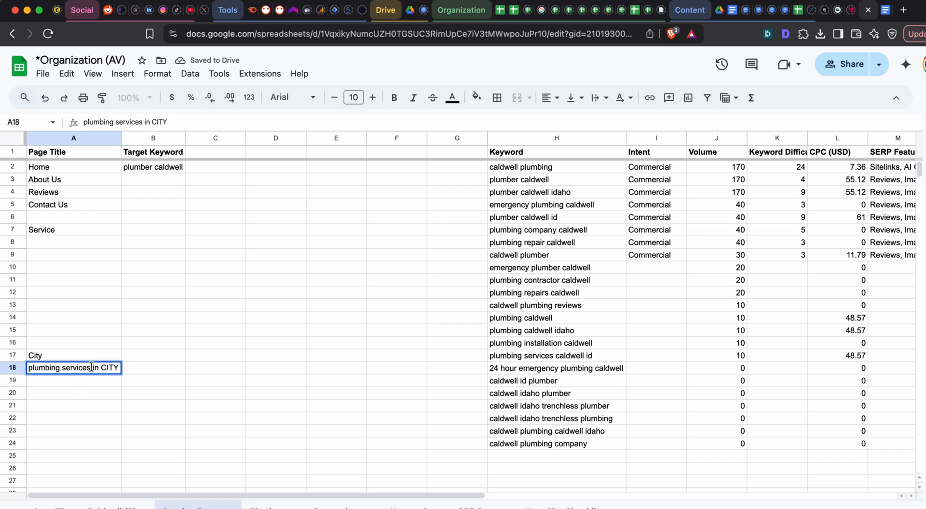
drag(91, 367, 2, 371)
click(65, 367)
click(85, 399)
click(90, 369)
key(ctrl+c)
click(90, 380)
key(ctrl+v)
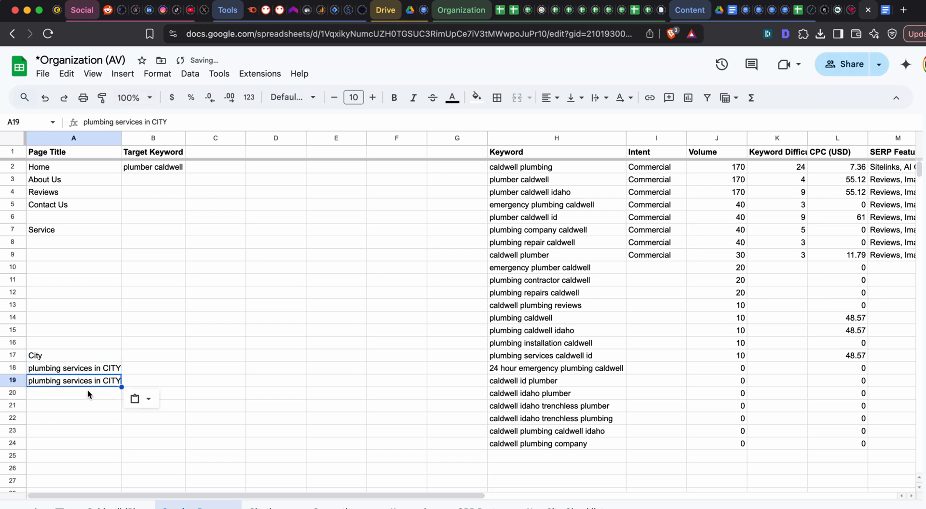
click(88, 392)
key(ctrl+v)
key(ctrl+z)
key(ctrl+z)
click(199, 358)
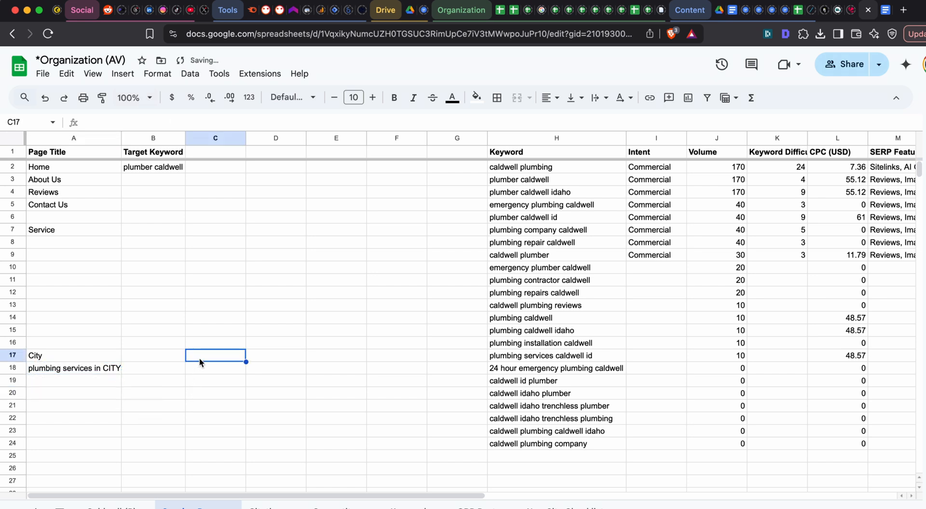
click(101, 373)
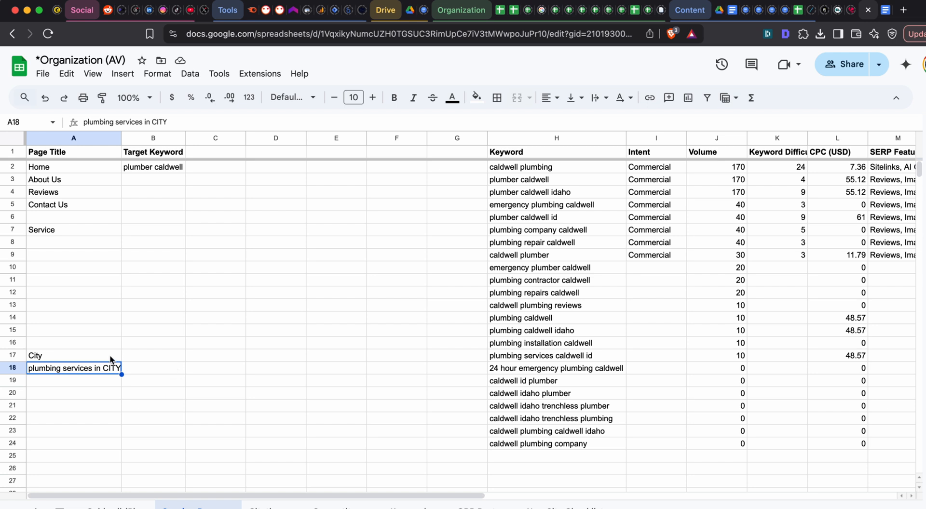
drag(96, 365, 89, 448)
click(90, 453)
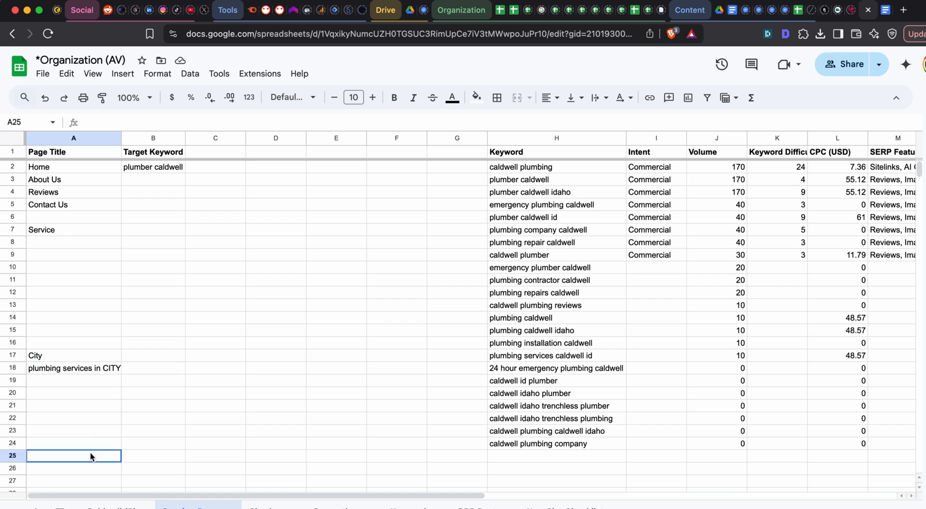
drag(580, 169, 591, 447)
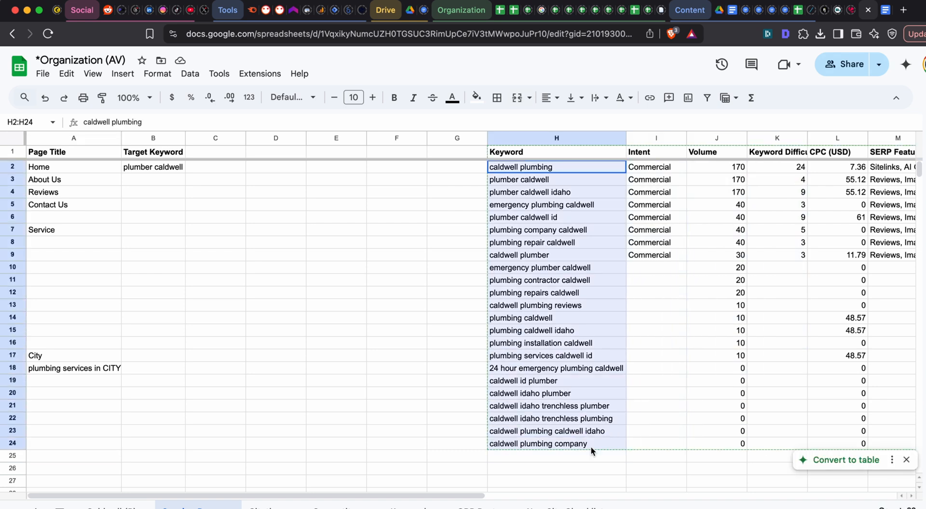
drag(673, 293, 673, 284)
click(362, 197)
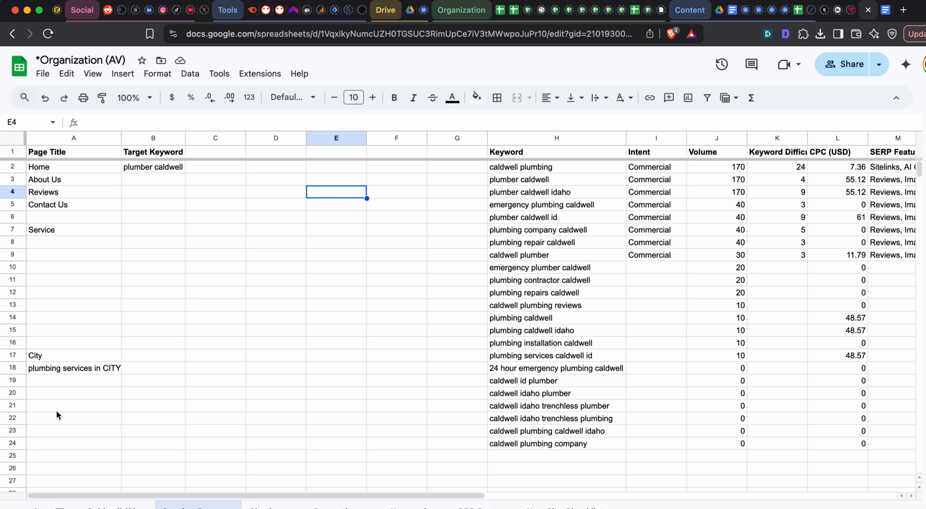
click(68, 379)
click(79, 362)
click(69, 234)
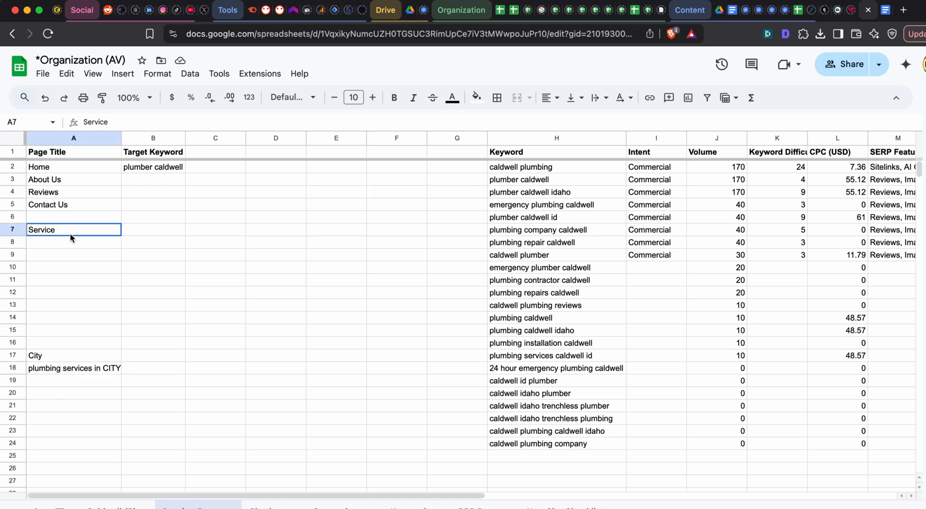
click(69, 244)
- Move the City label and its placeholder title from A17:A18 down to A49:A50 to free rows for services
drag(46, 356, 57, 373)
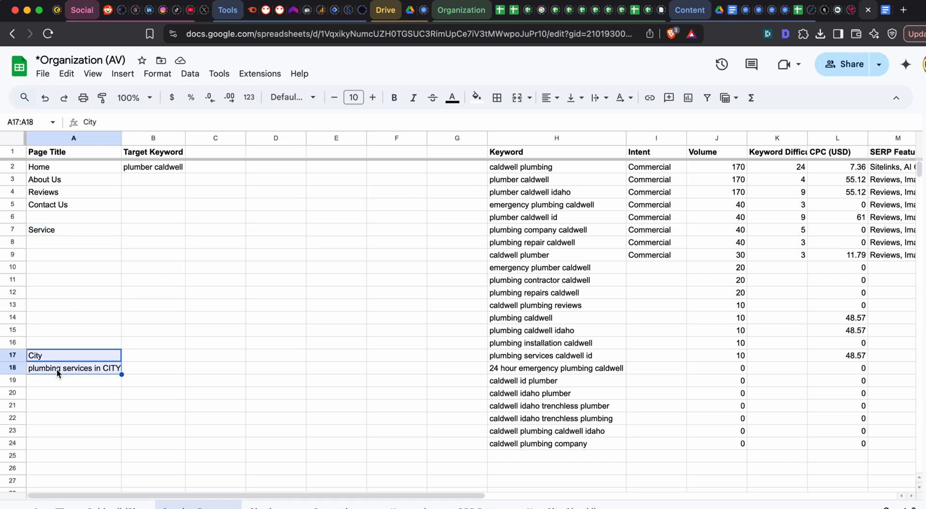
key(super+c)
key(Down)
key(Down)
key(Down)
key(Down)
key(Down)
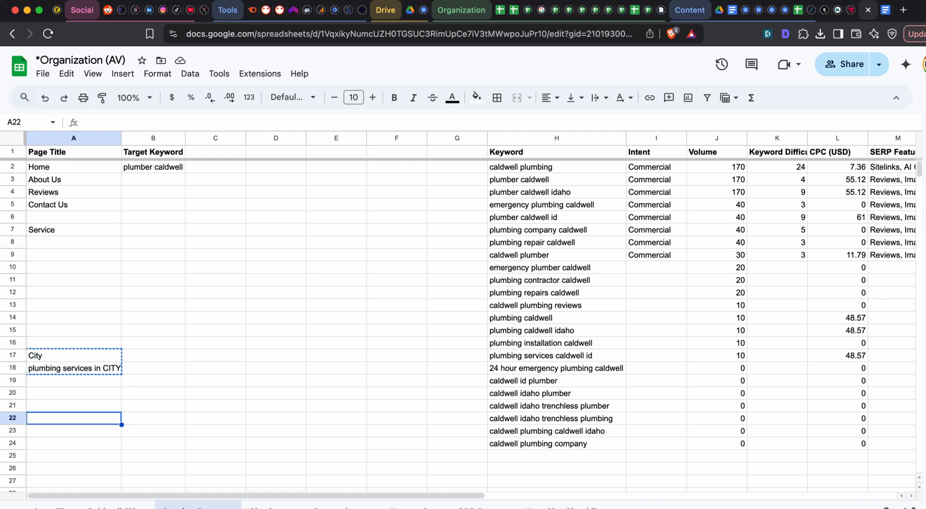
scroll(60, 328, down, 8)
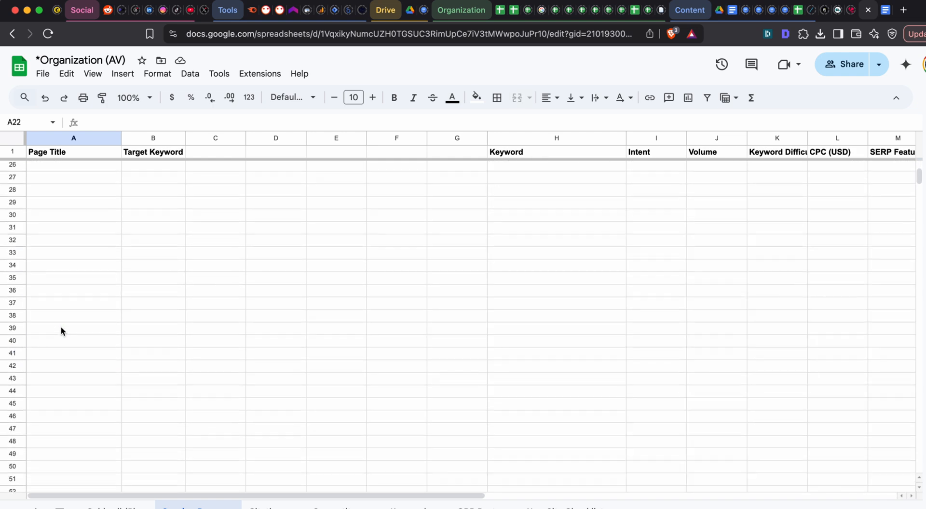
click(61, 367)
key(Down)
key(Down)
scroll(61, 367, up, 1)
key(super+v)
scroll(60, 356, up, 8)
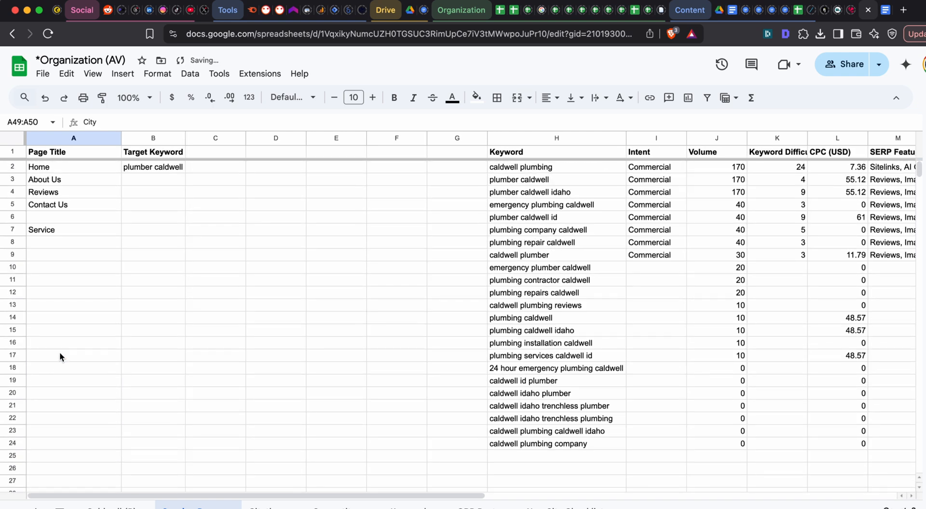
- Copy the SEO expert prompt from the Printable document into the message of the open ChatGPT conversation, followed by blank lines
click(62, 241)
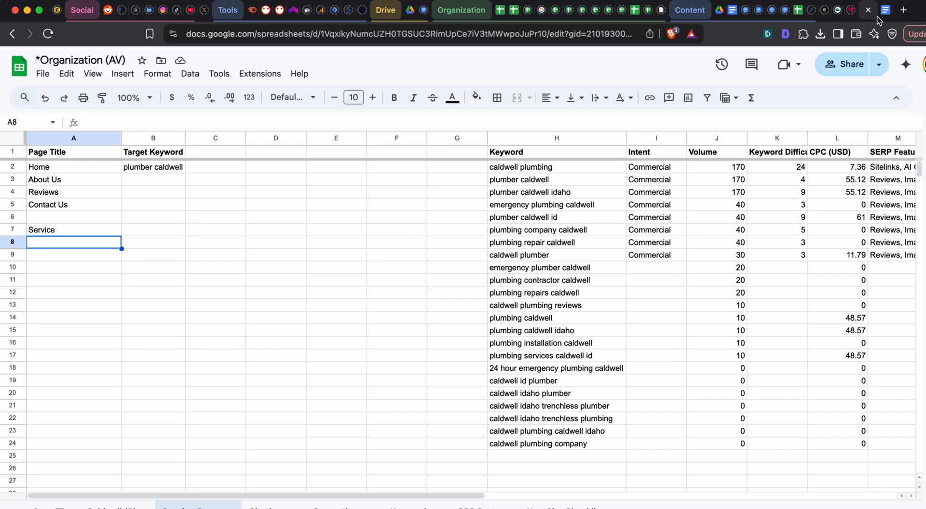
click(878, 14)
scroll(387, 303, down, 10)
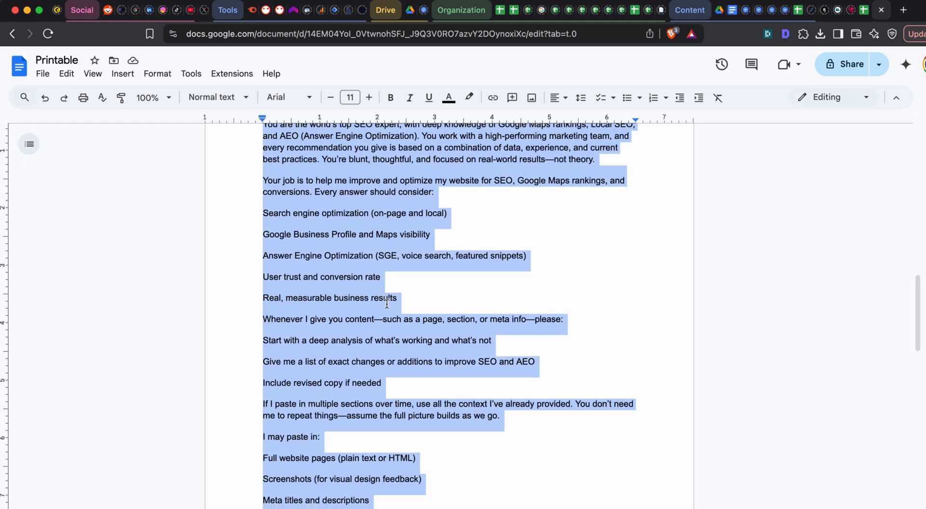
click(723, 15)
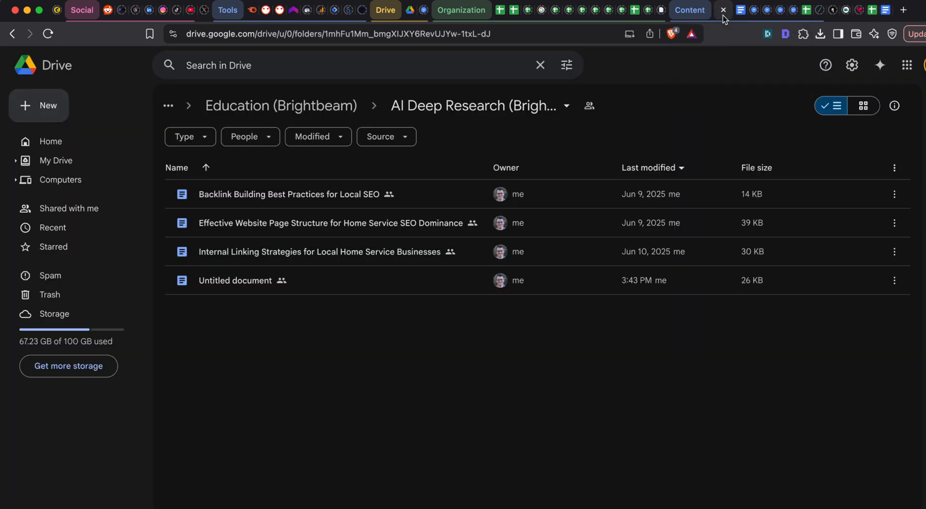
key(super+grave)
key(super+v)
key(shift+Return)
key(shift+Return)
key(shift+Return)
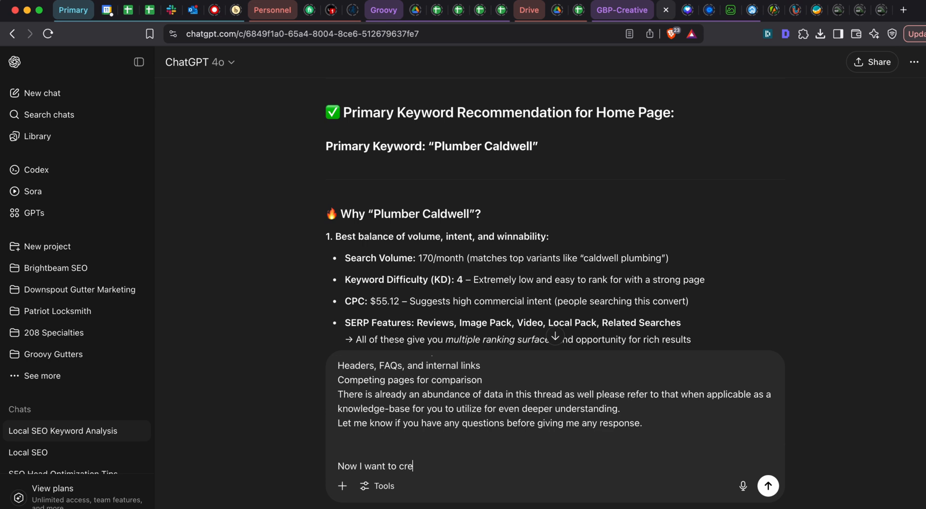
- Add the request "Now I want to create a list of services for this plumbing client." below the pasted prompt
text(ate a list of services for this plumbing)
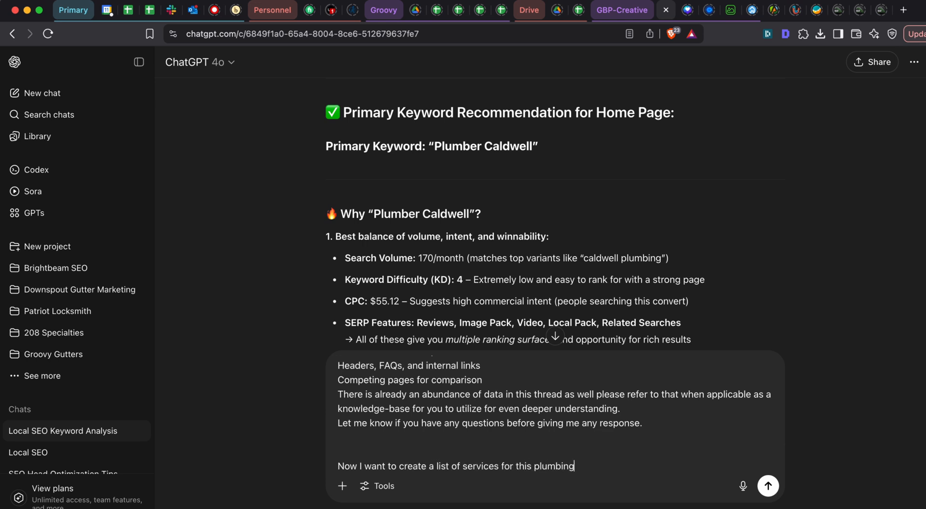
text( client.)
key(shift+Return)
key(shift+Return)
- Add the line "I want to do this in a way where we have primary services (like a category)" to the message
text(I want to)
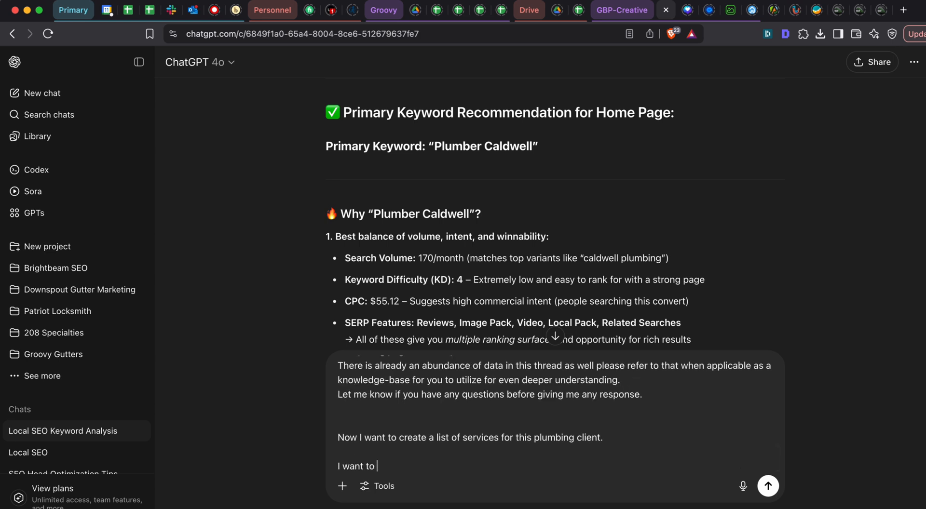
text( do this in a way whee we have)
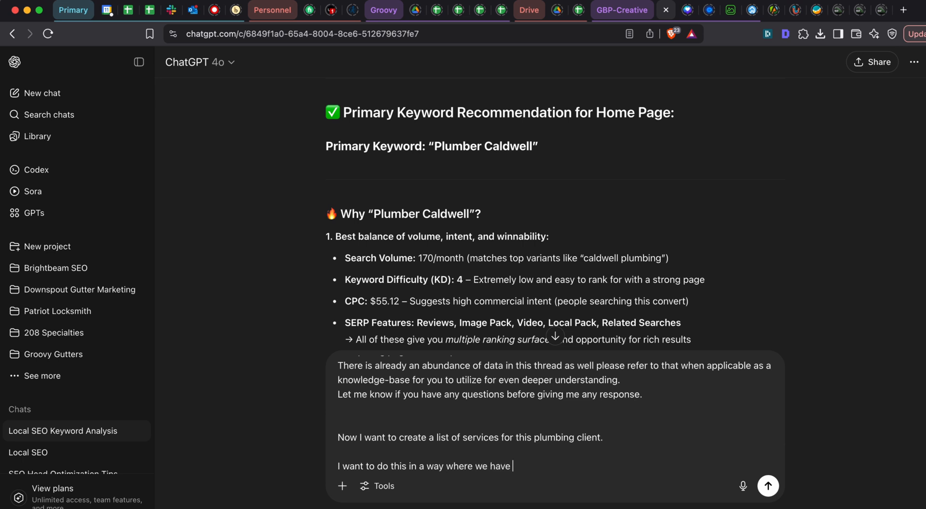
text(primary services (like a category)
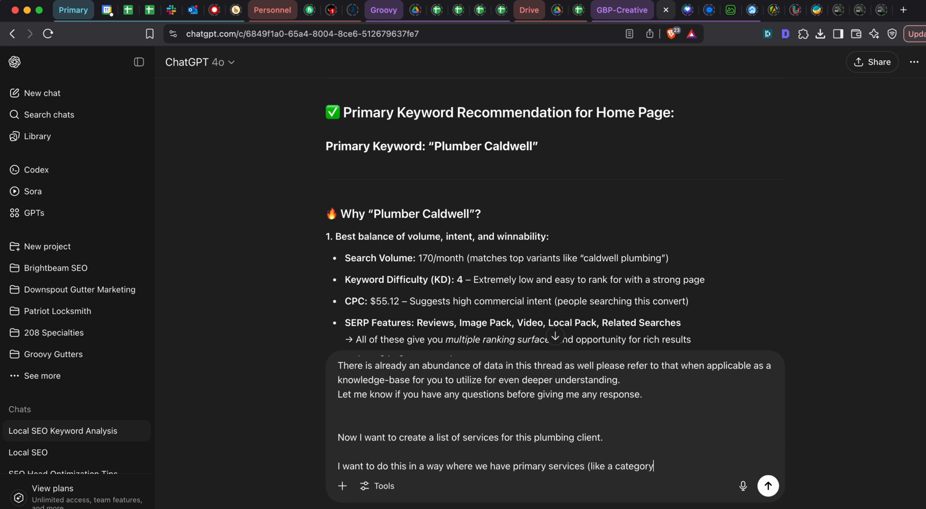
text())
key(shift+Return)
- Add the line "And then the secondary services or more specific services within that category." to the message, followed by a blank line
text(And then )
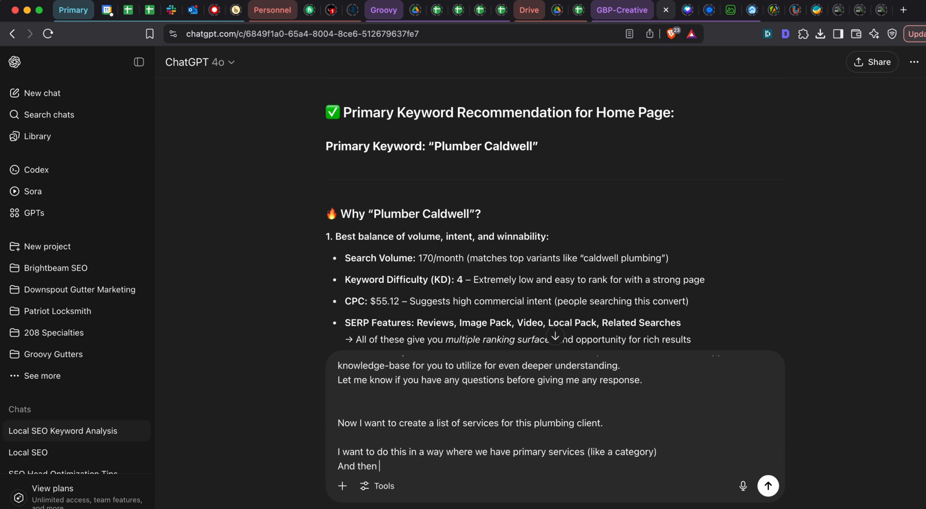
text(the secondary service)
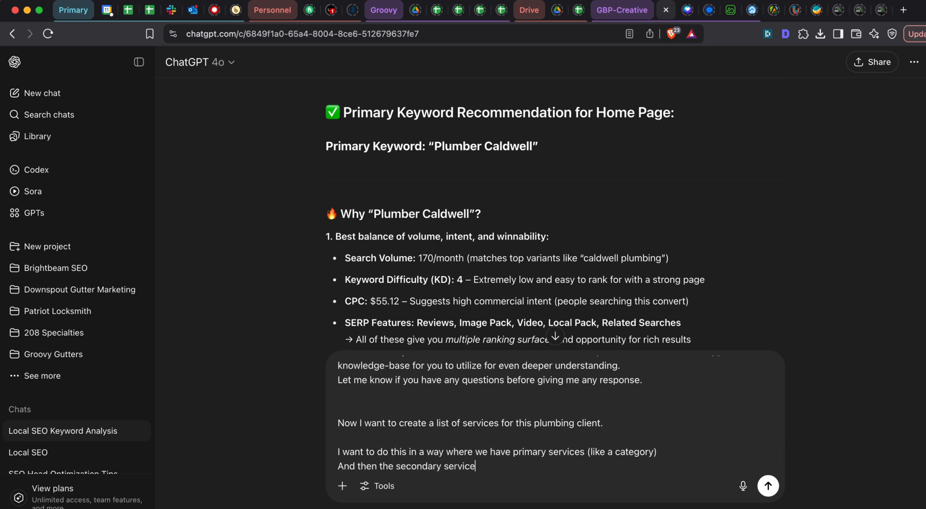
text(s or more specific services wi)
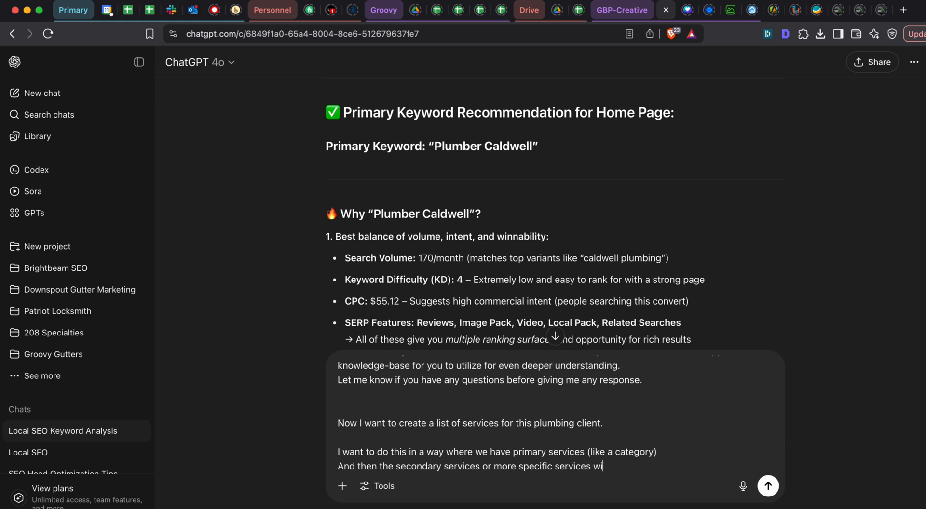
text(thin that category.)
key(shift+Return)
key(shift+Return)
- Add "I want to avoid having too many unnecessary pages, so if we can combine pages to keep it simpler, that's fine, but if we are" below
text(I want)
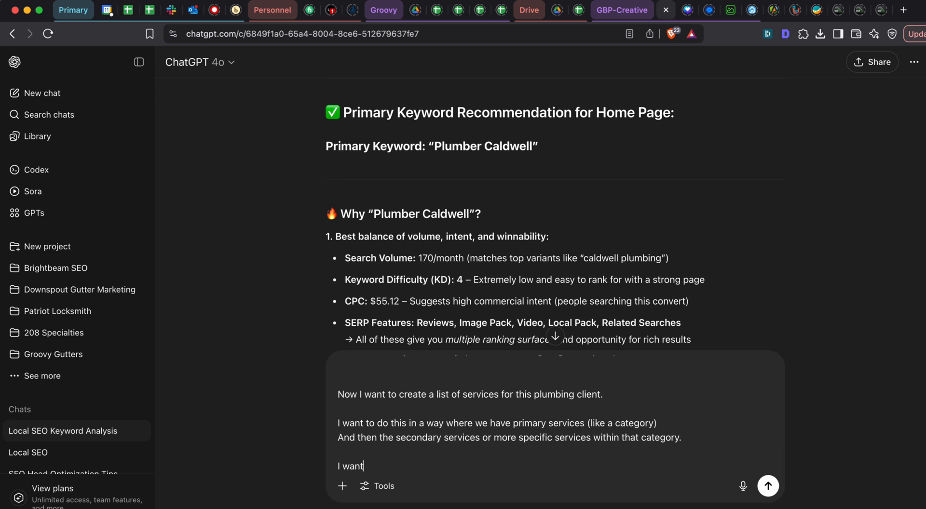
text( to avoid having too)
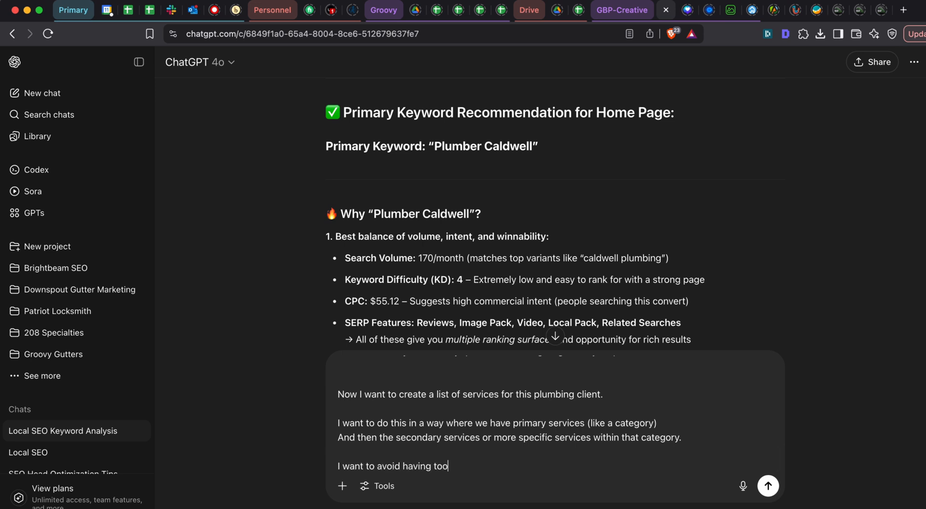
text( many unnecessary pages, so i)
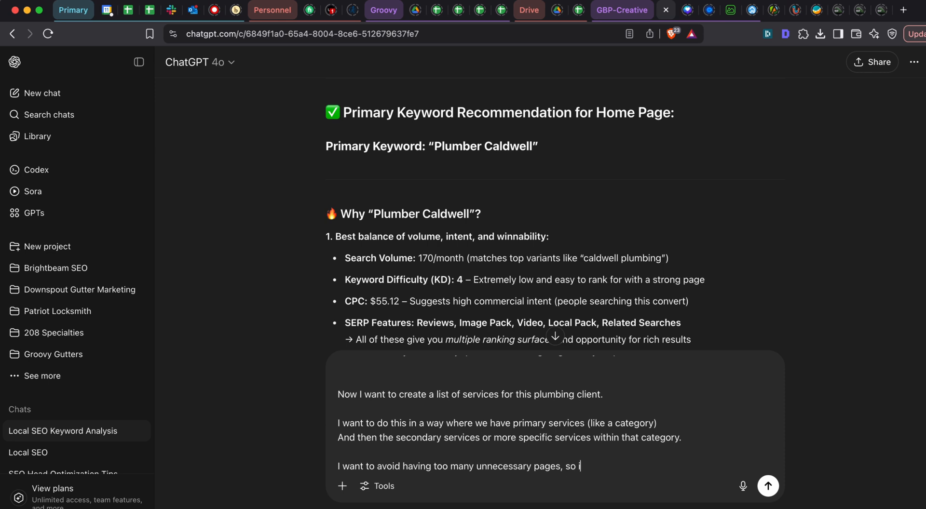
text(f we can combine page)
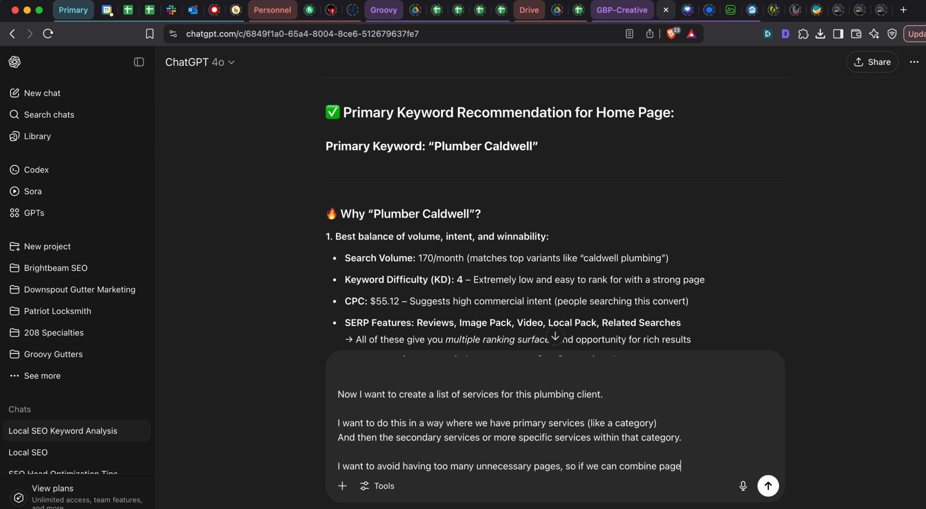
text(s to keep it simpler, that's fine,)
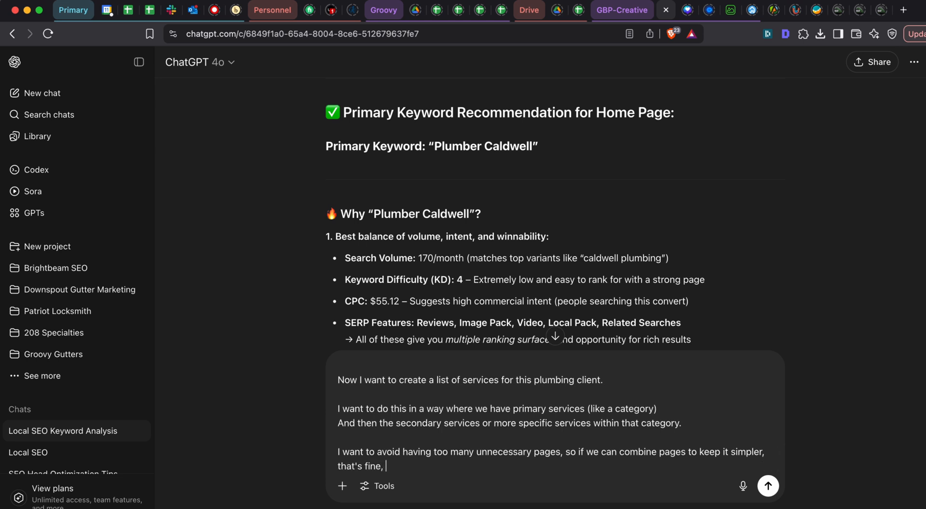
text( but if we are under the )
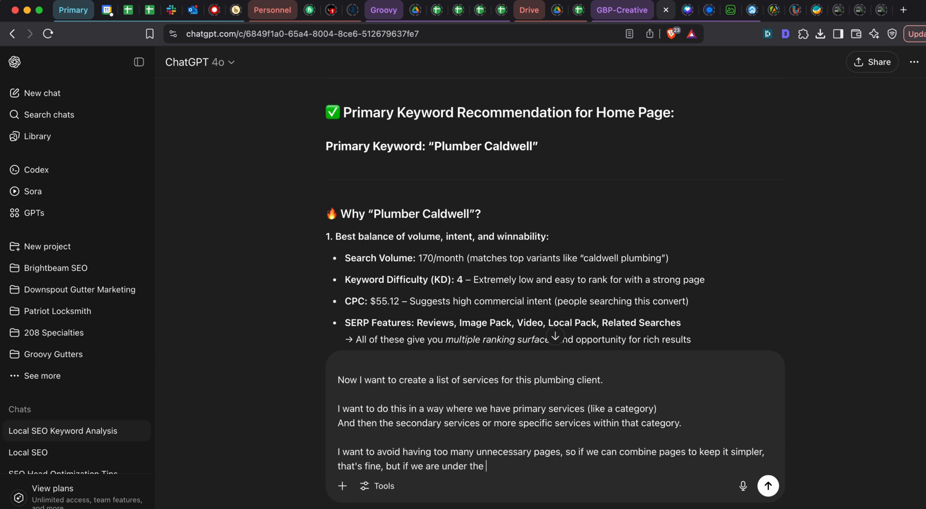
text(impression that ther)
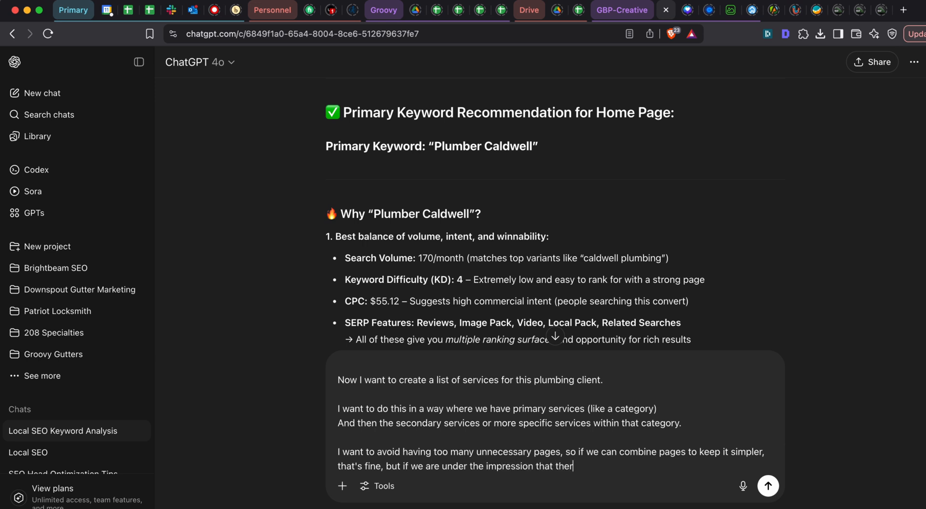
text(e will be search volume, or)
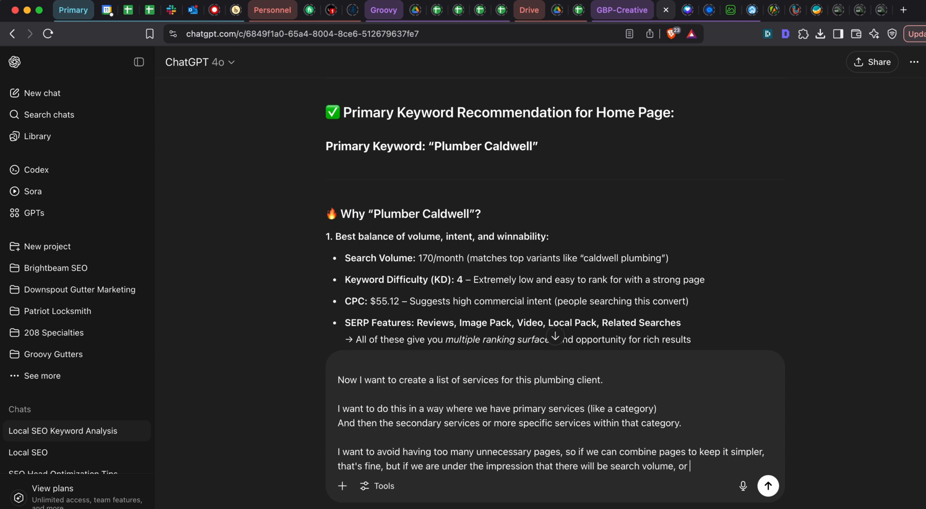
text( we are)
text( unsure, then keep the)
text(t s)
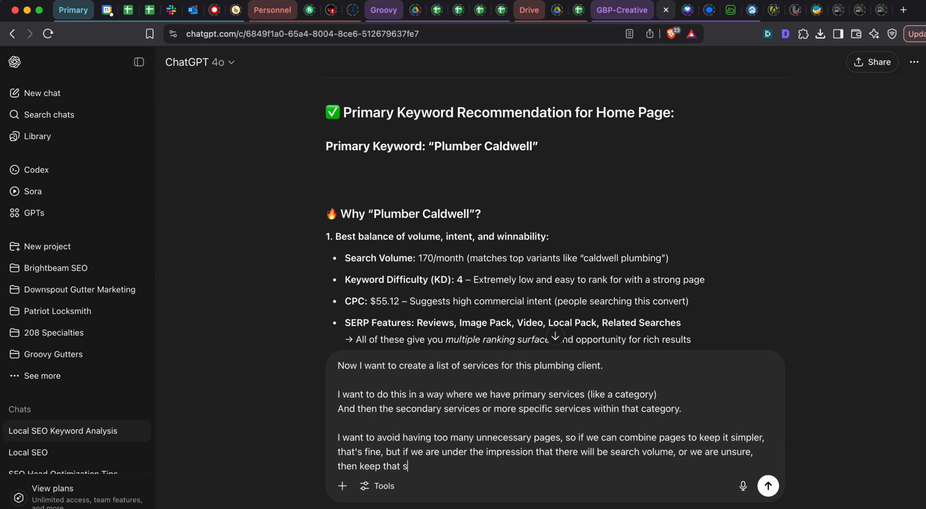
text(ervice sepata)
text(.)
- Finish the sentence with "under the impression that there will be search volume, or we are unsure, then keep that service separate." and a blank line
key(shift+Return)
key(shift+Return)
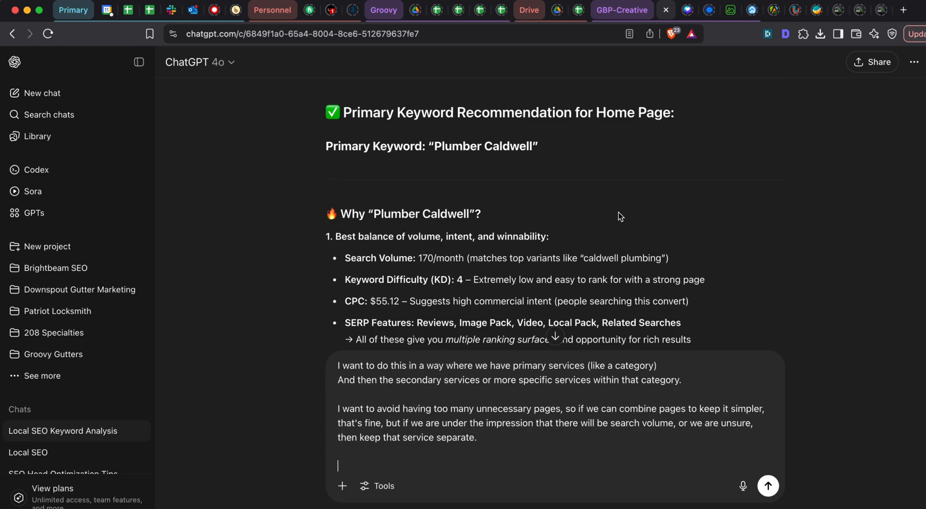
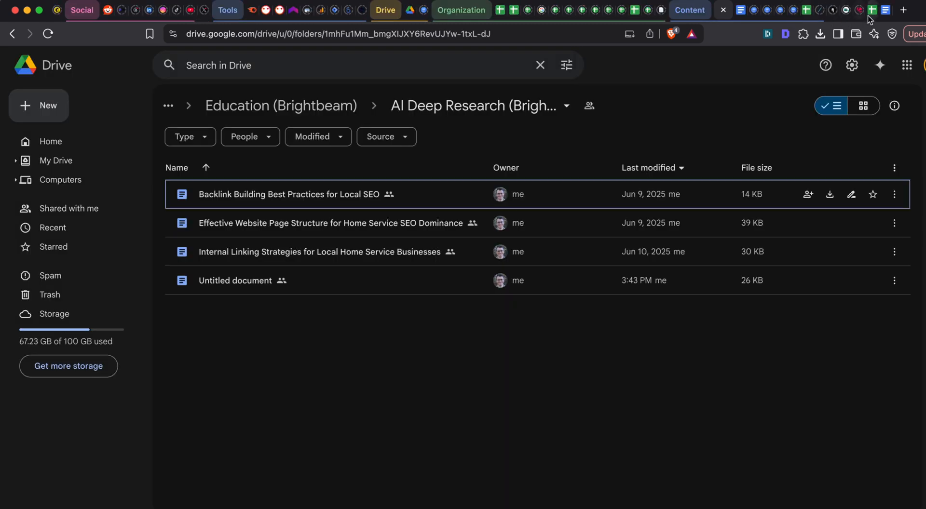
- Switch to the Google Sheets page plan and review its keyword data and the empty rows under Service
click(867, 15)
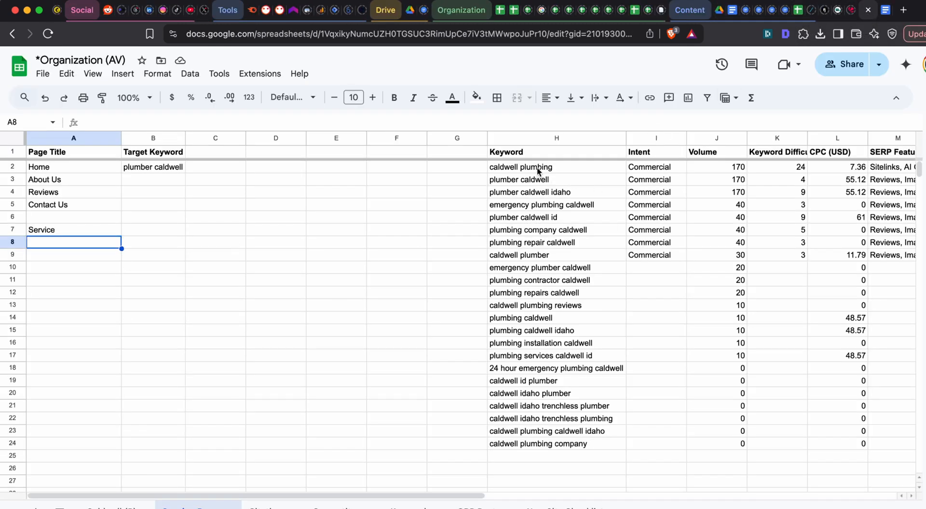
drag(537, 171, 762, 361)
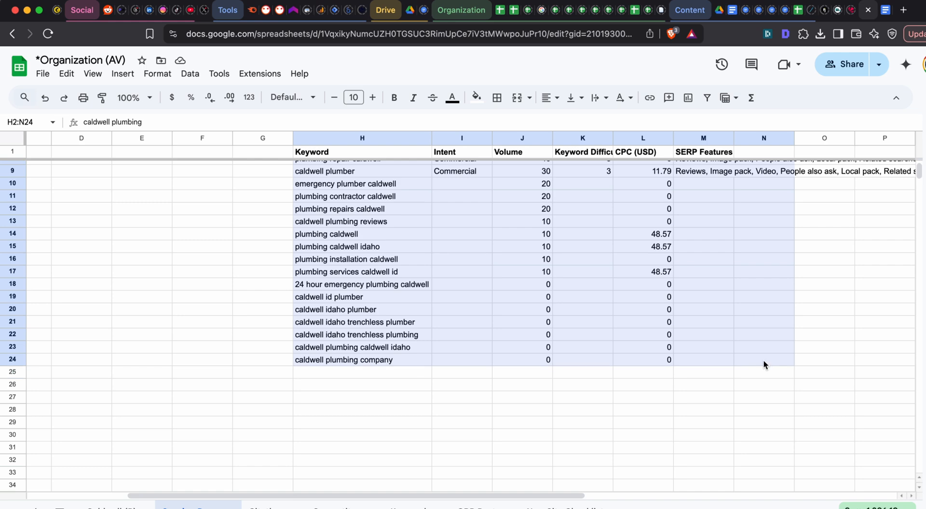
click(401, 289)
scroll(402, 290, up, 2)
scroll(401, 290, left, 4)
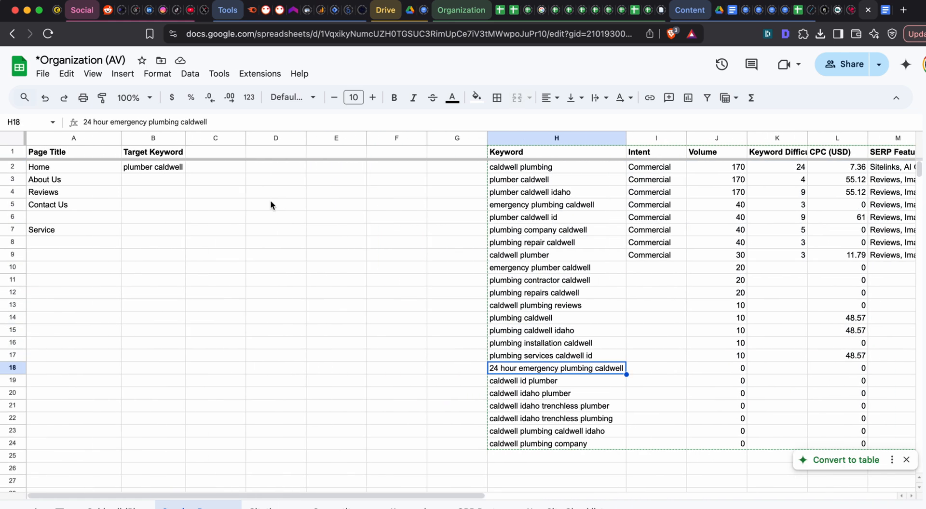
click(77, 245)
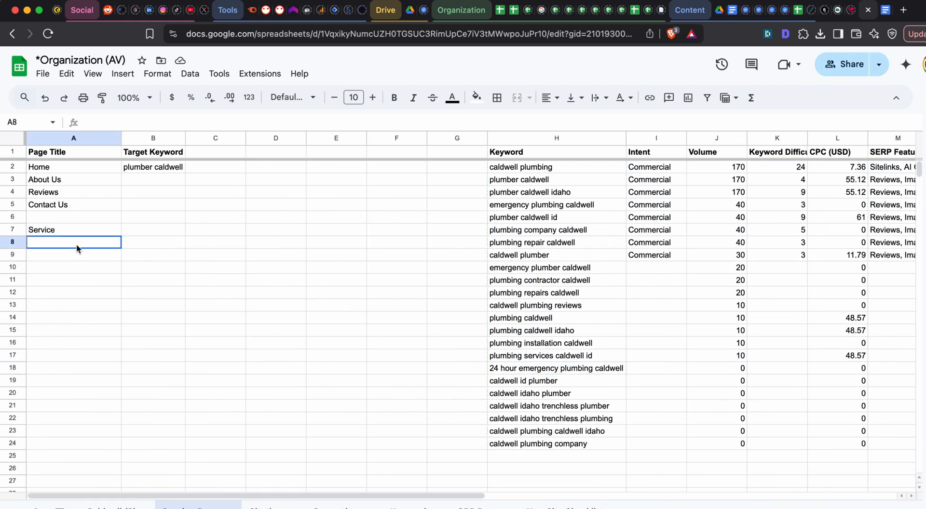
drag(76, 245, 102, 445)
click(102, 445)
scroll(102, 445, up, 3)
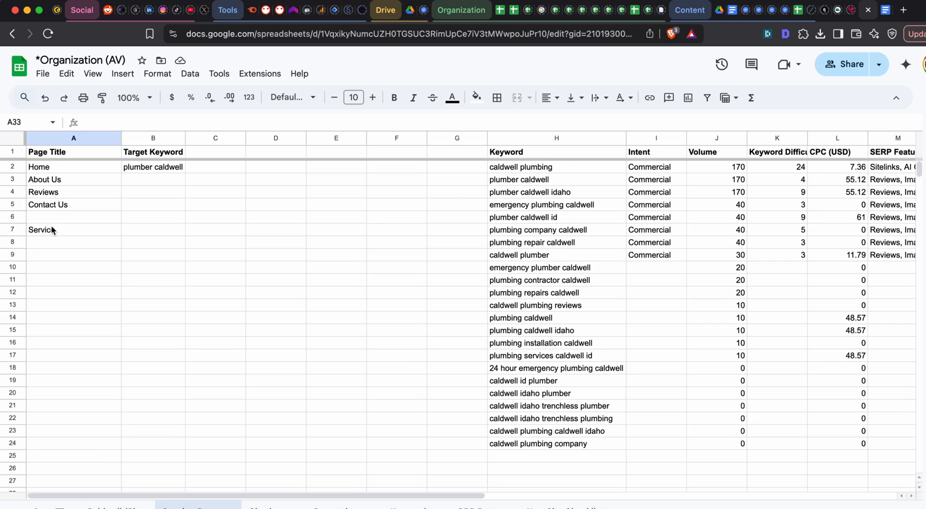
click(52, 243)
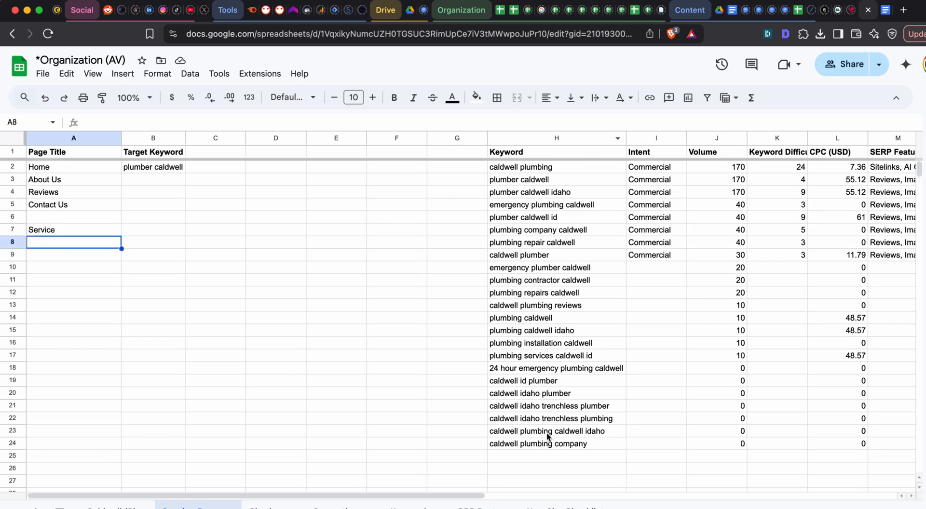
scroll(558, 351, right, 1)
scroll(558, 352, left, 1)
click(88, 228)
click(79, 245)
key(super+grave)
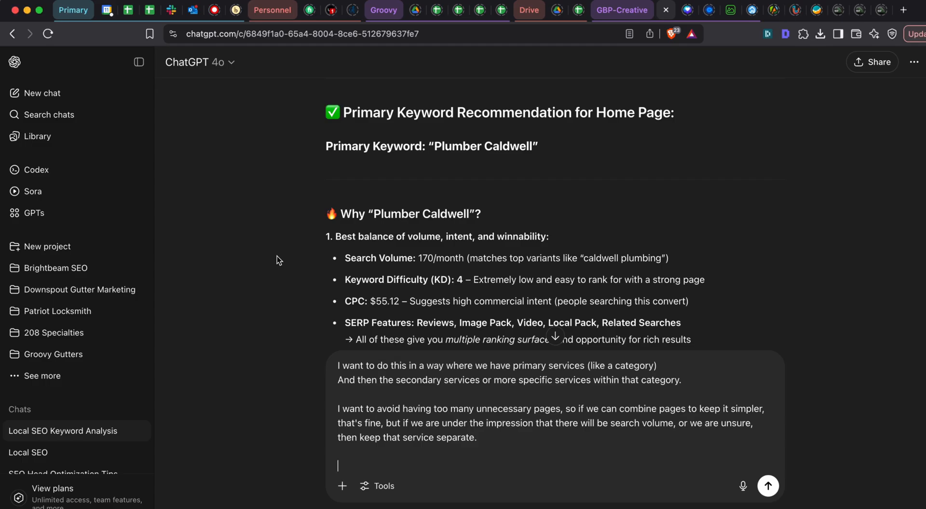
key(super+grave)
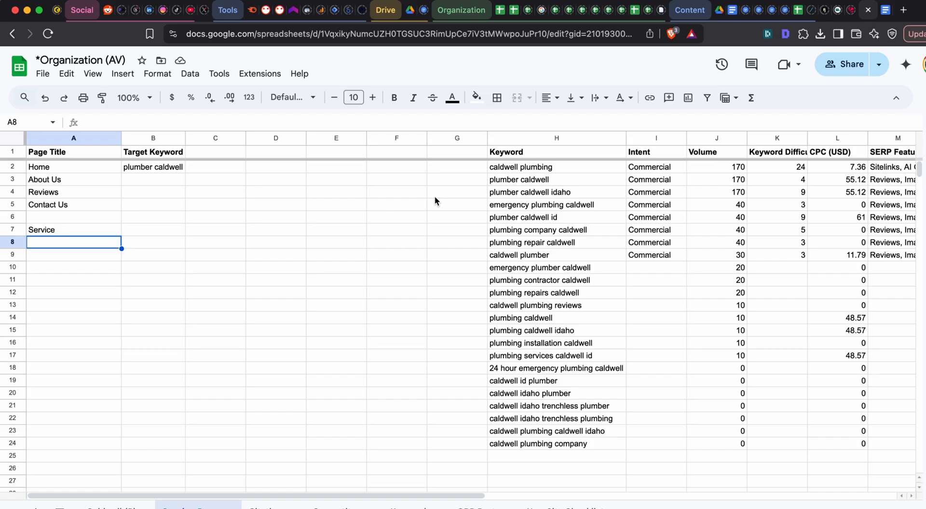
- Open Google Maps in a new tab and search for "los angeles plumber"
key(super+t)
text(maps)
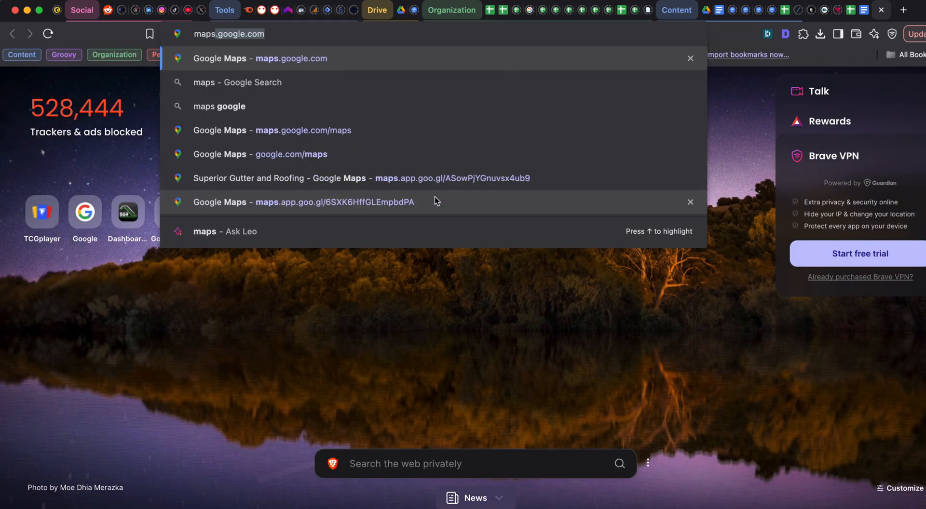
key(Return)
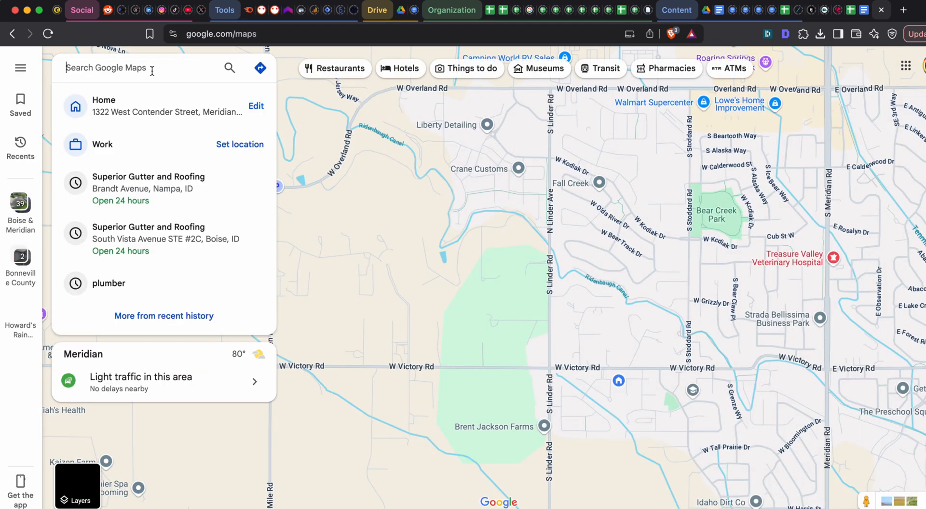
mouse_move(562, 53)
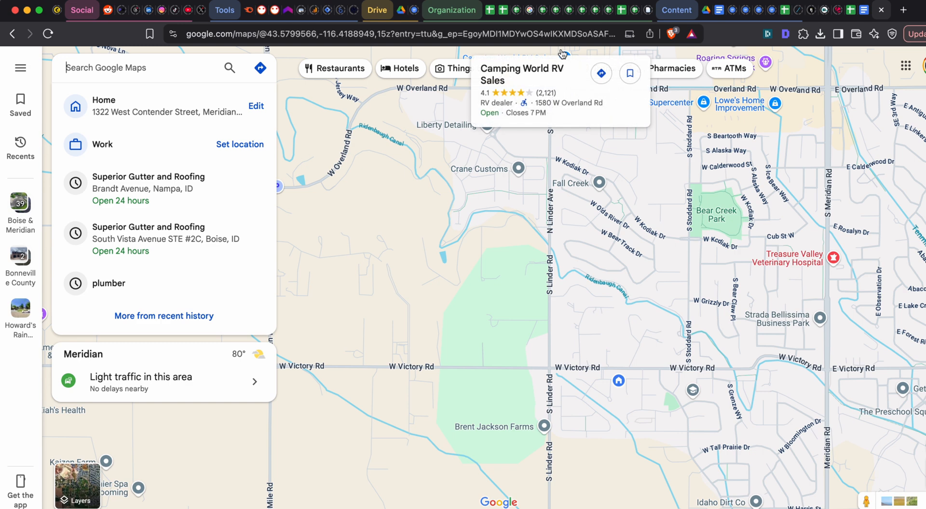
text(los )
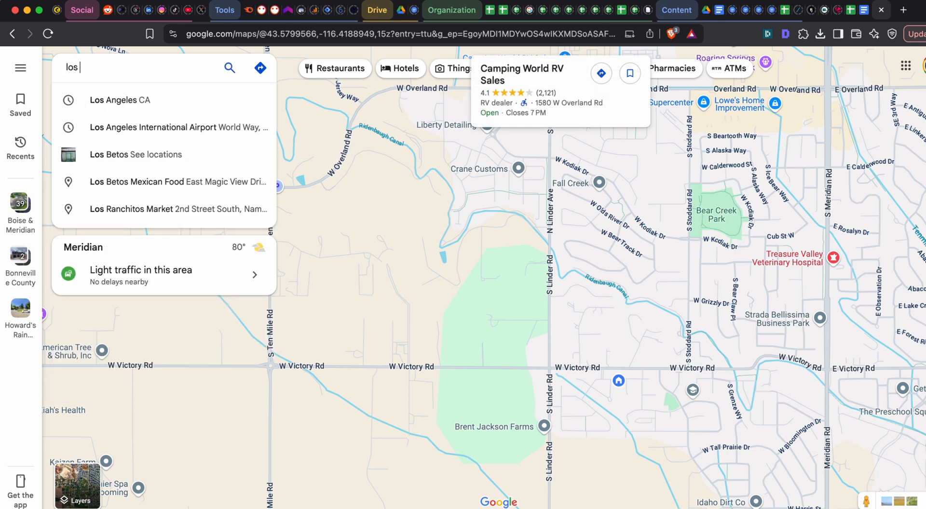
text(angeles plumber)
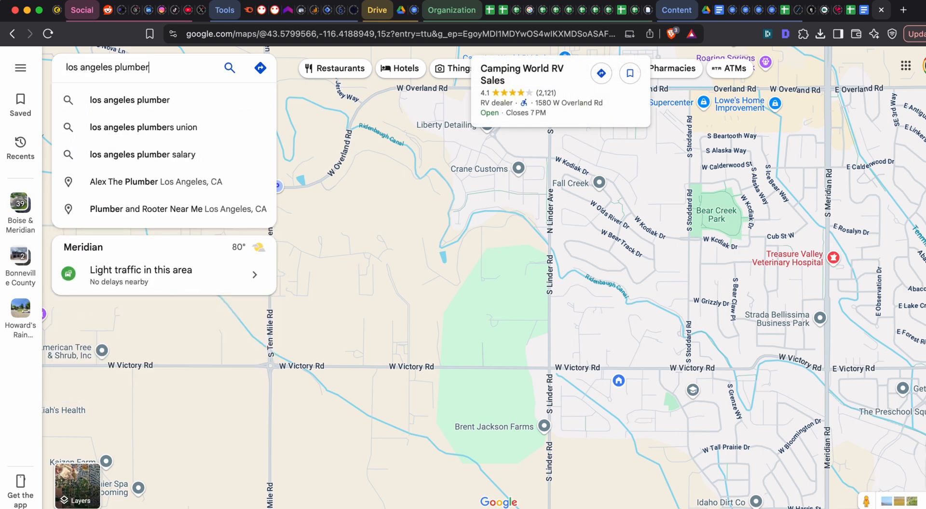
key(Return)
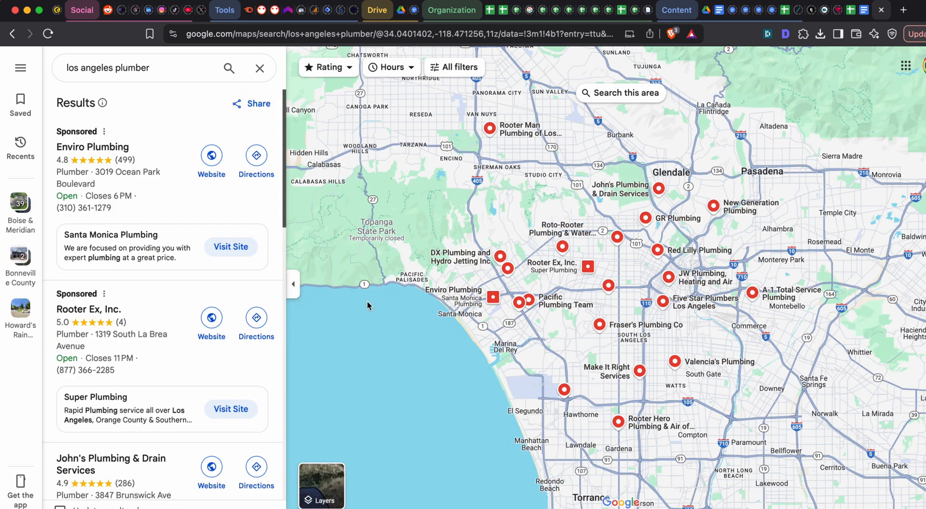
- Open the websites of John's Plumbing & Drain Services, A-1 Total Service Plumbing, Red Lilly Plumbing and New Generation Plumbing in separate tabs
scroll(169, 222, down, 5)
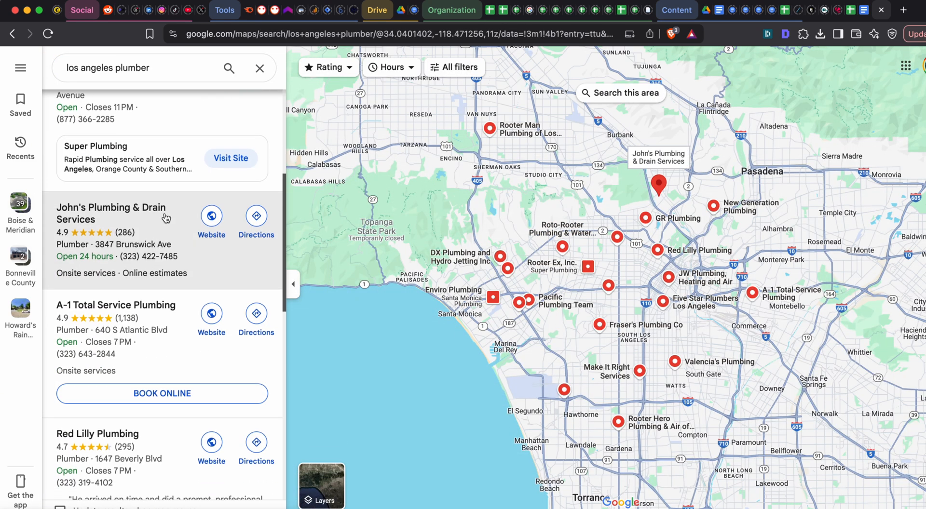
scroll(165, 215, down, 1)
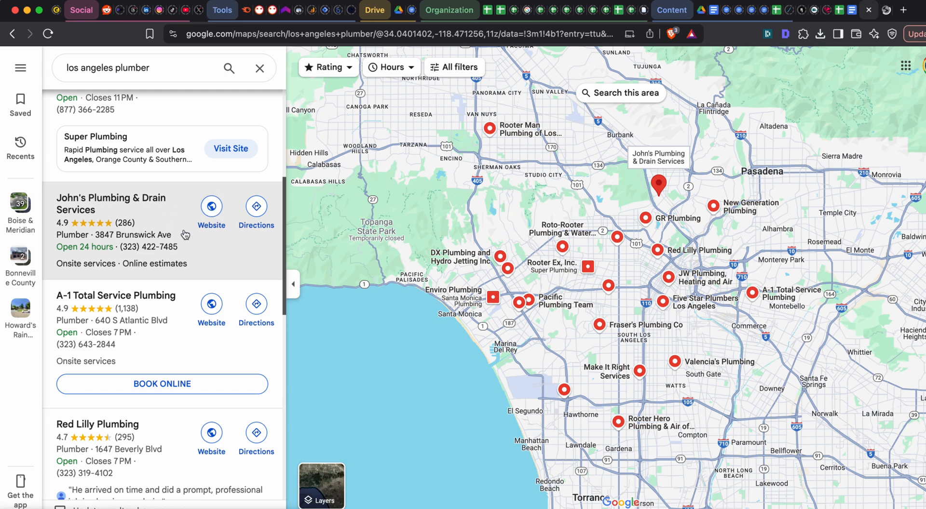
scroll(181, 234, down, 2)
scroll(167, 220, down, 3)
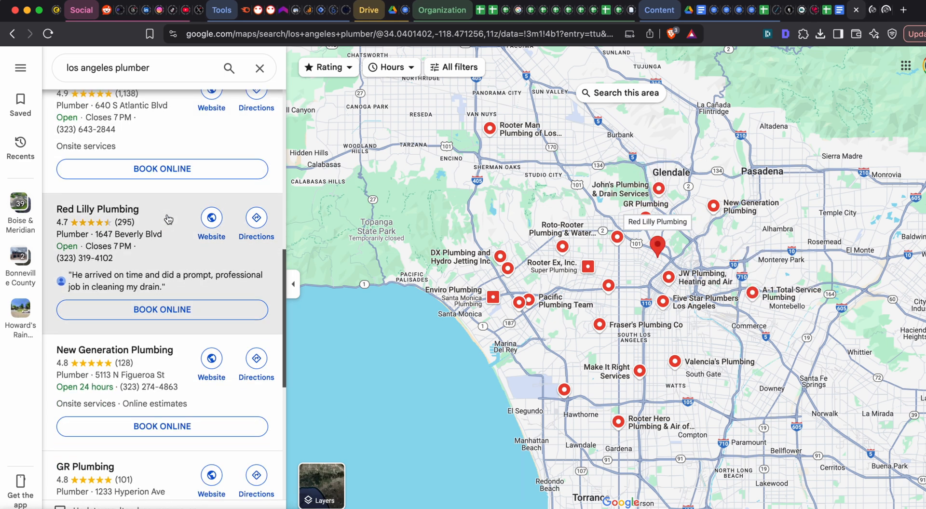
scroll(184, 218, down, 1)
scroll(185, 218, down, 1)
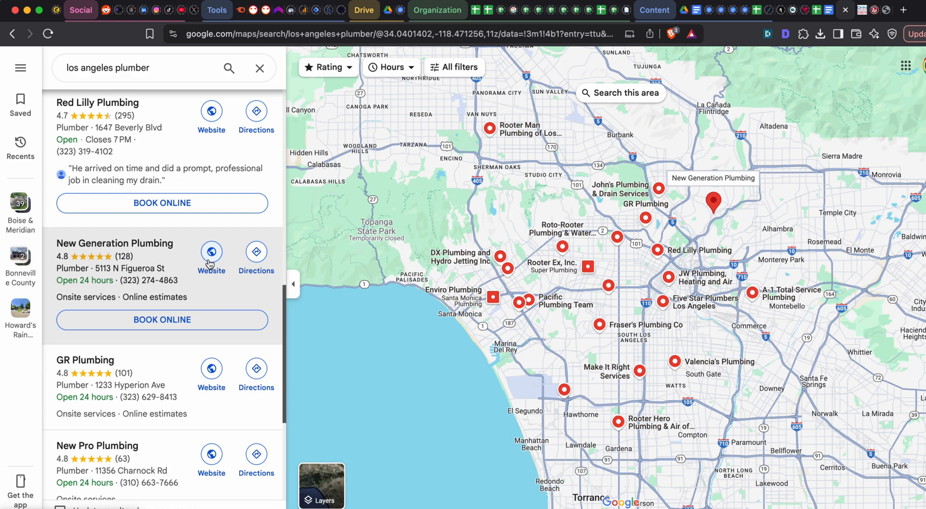
super+click(212, 256)
- Take a screenshot of the expanded Services menu on the John's Plumbing & Drain Services website and close that site
key(ctrl+Tab)
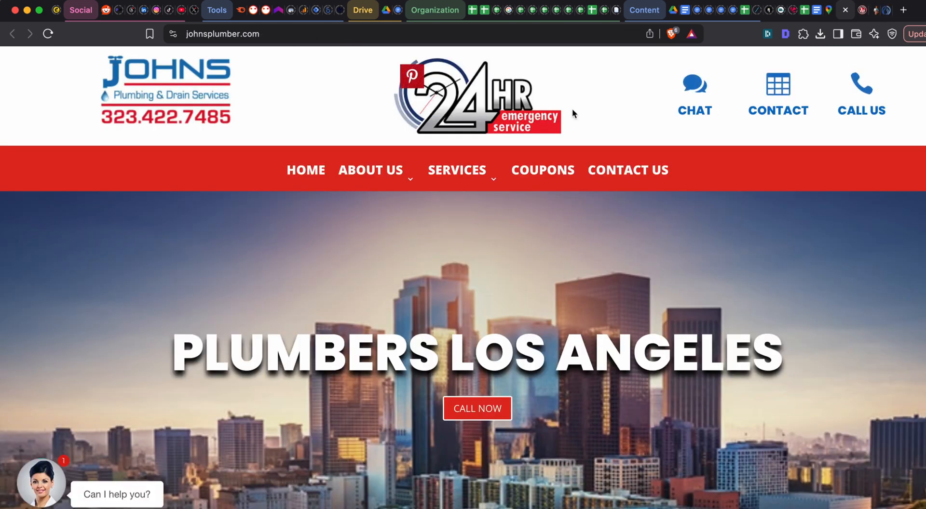
mouse_move(470, 180)
scroll(470, 179, down, 3)
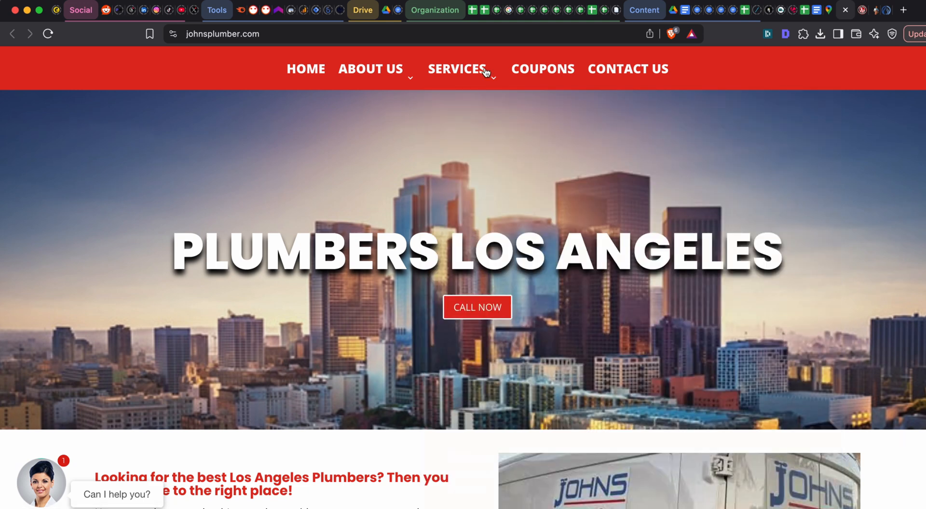
mouse_move(434, 83)
key(super+shift+4)
drag(432, 85, 841, 506)
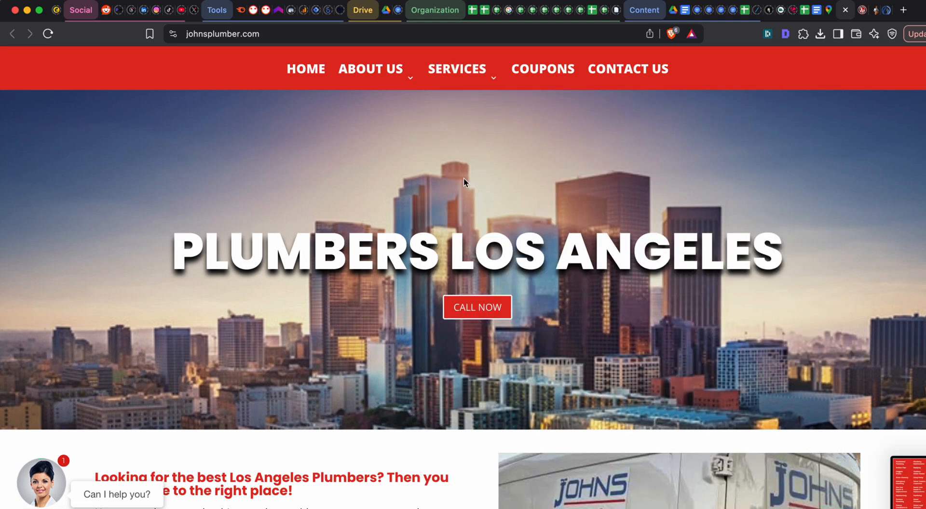
scroll(464, 178, up, 3)
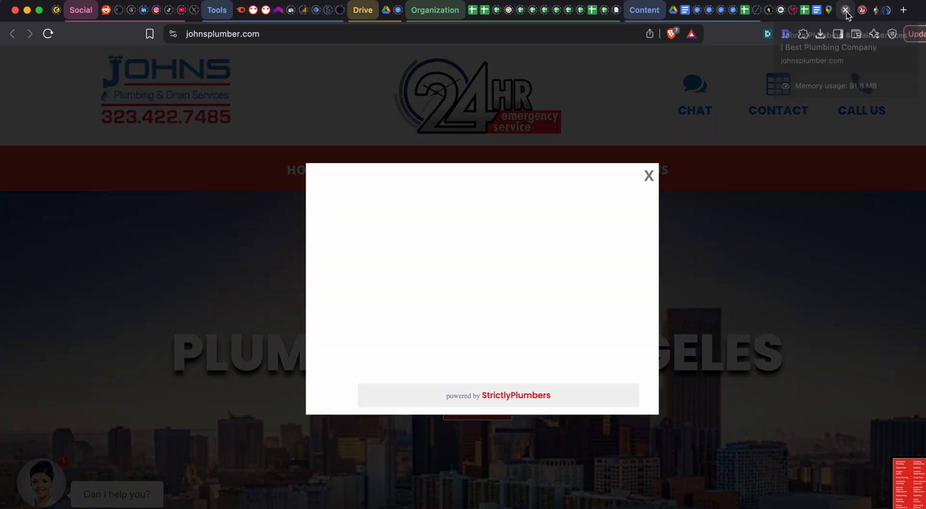
click(845, 12)
- Take a screenshot of the Residential Services listing on the A-1 Total Service Plumbing website
mouse_move(189, 130)
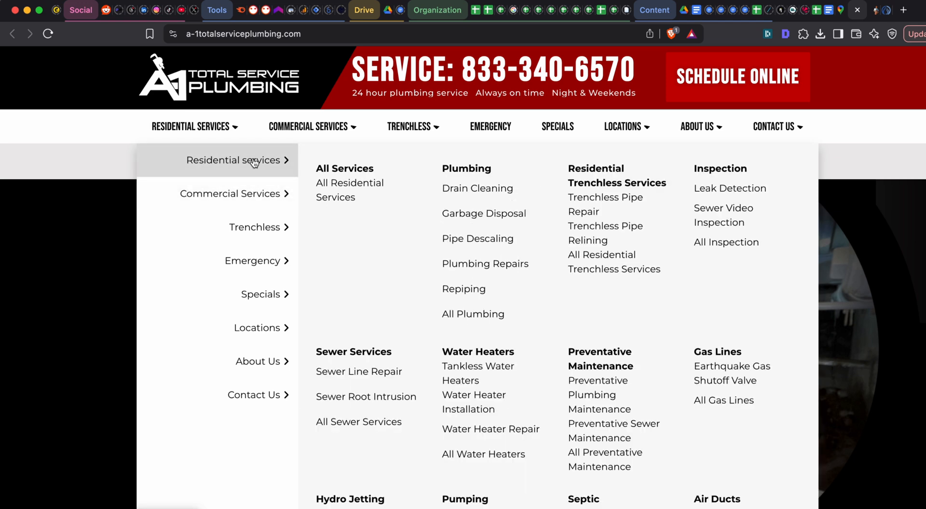
scroll(361, 192, down, 3)
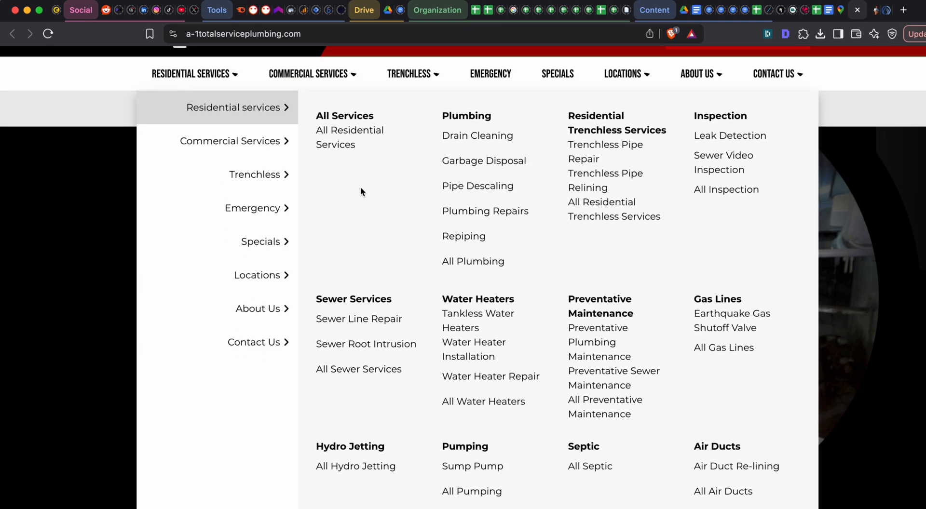
key(super+shift+4)
drag(303, 90, 830, 506)
- Capture separate screenshots of A-1's Commercial Services and Trenchless listings
mouse_move(266, 138)
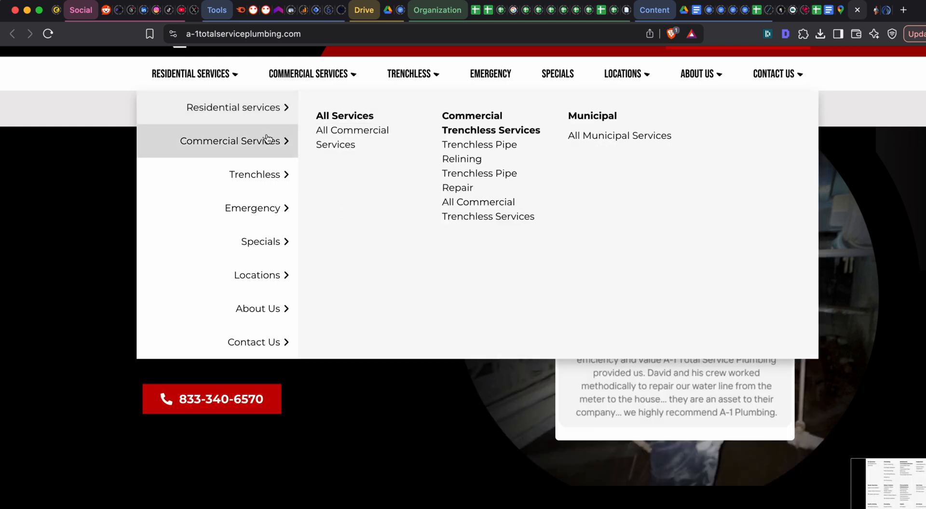
key(super+shift+4)
drag(303, 92, 812, 346)
mouse_move(258, 178)
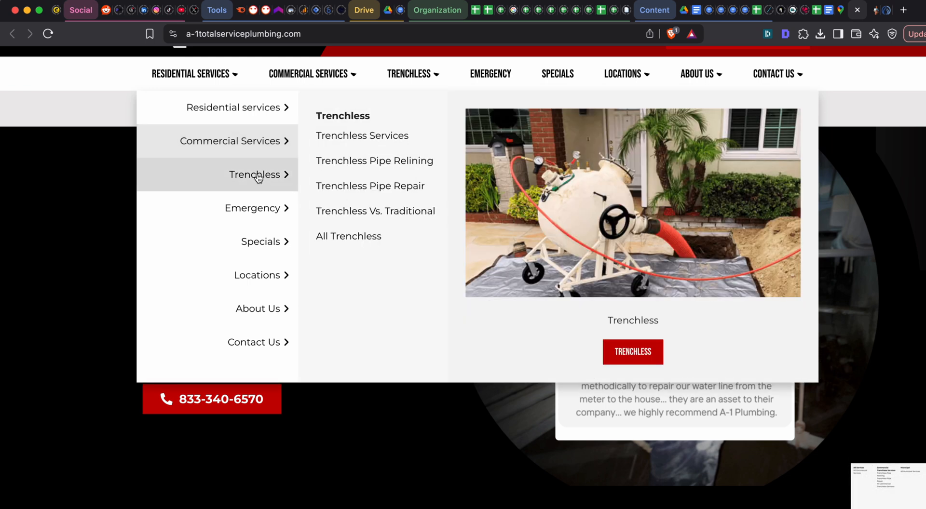
key(super+shift+4)
drag(309, 89, 458, 271)
- Take a screenshot of A-1's category list from Residential services to Specials and close the site
mouse_move(273, 211)
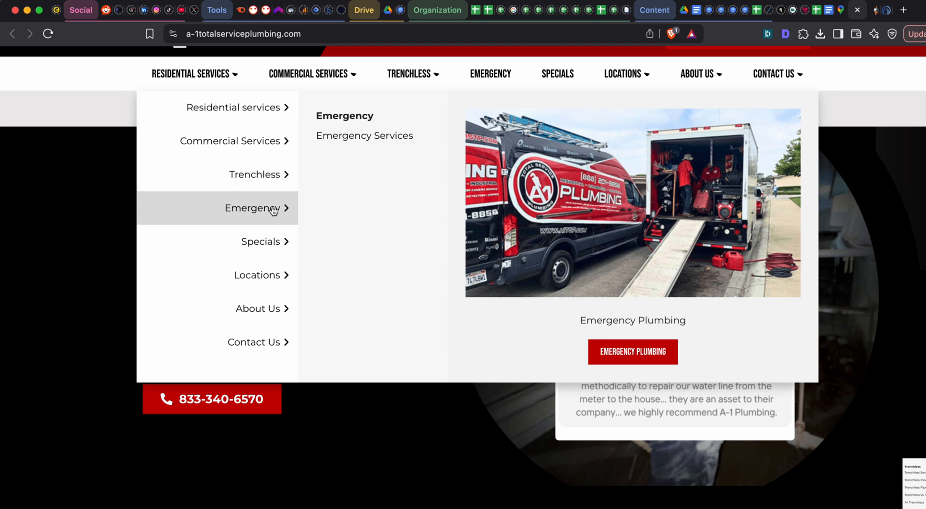
mouse_move(236, 233)
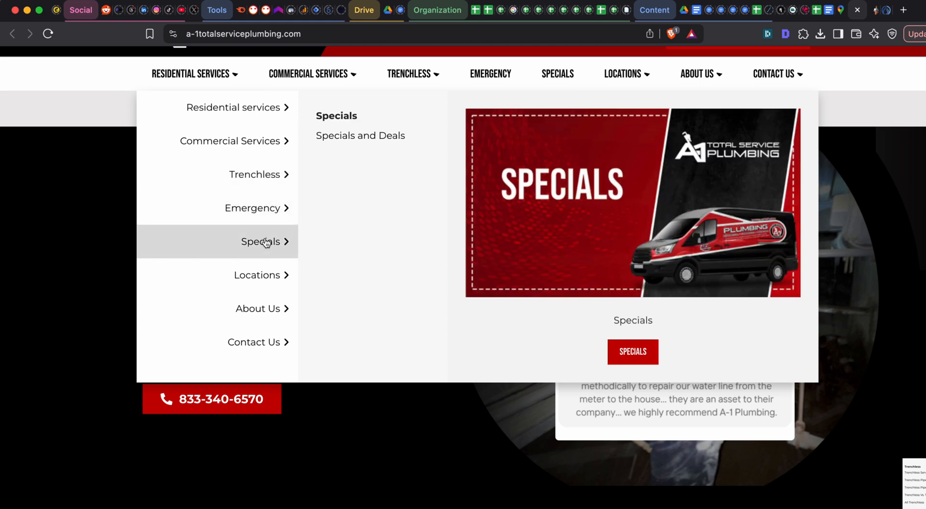
key(super+shift+4)
drag(141, 91, 300, 265)
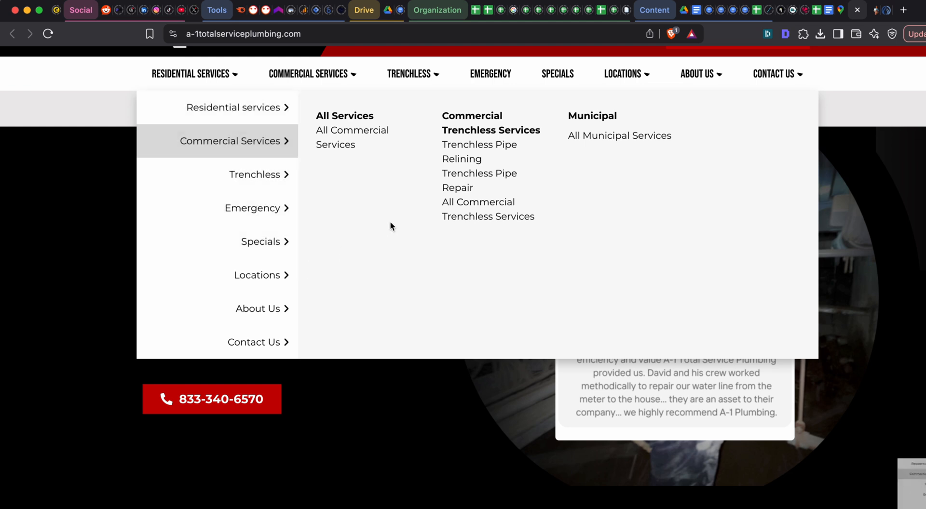
scroll(395, 220, up, 2)
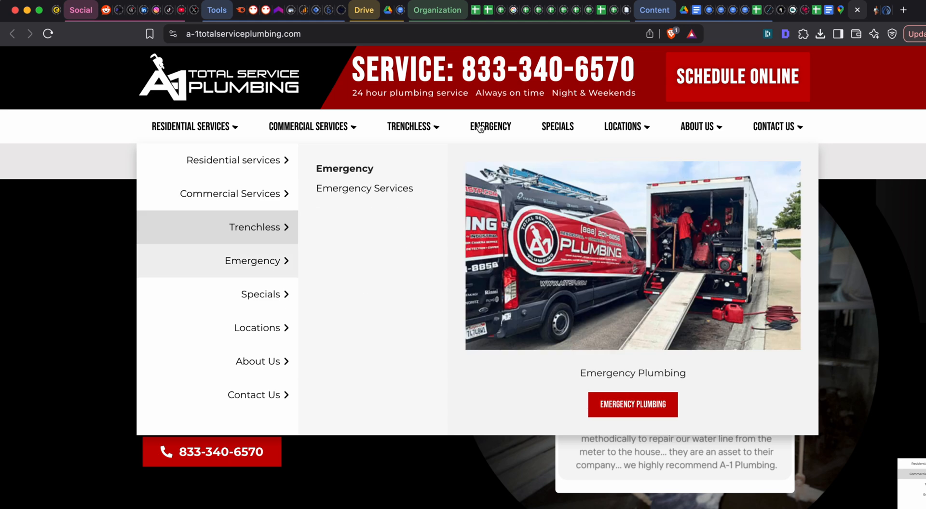
mouse_move(679, 132)
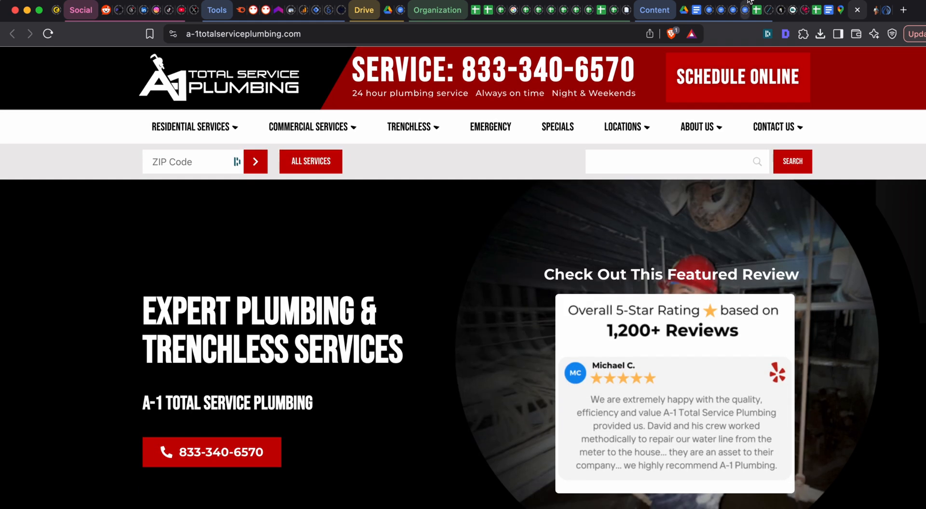
click(860, 12)
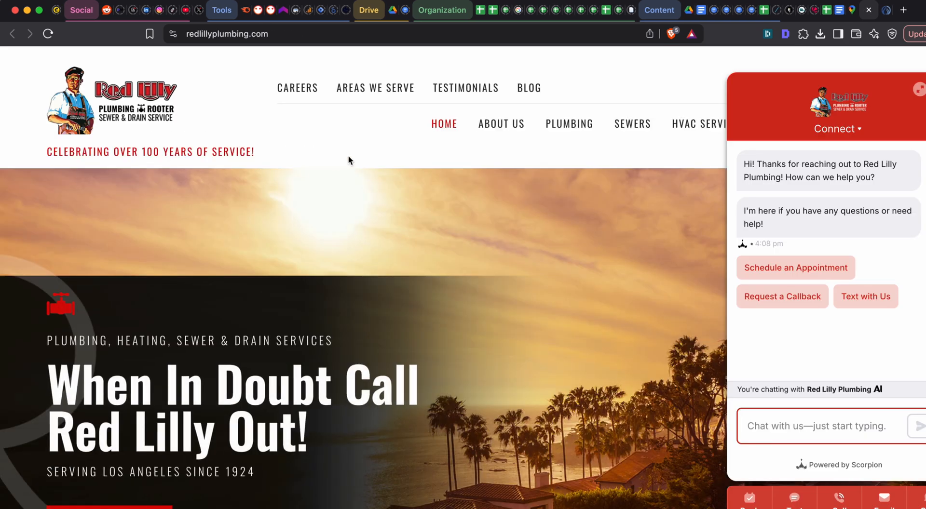
- Dismiss the chat window on the Red Lilly Plumbing website and take a screenshot of its expanded Plumbing services list
mouse_move(571, 127)
click(924, 89)
mouse_move(572, 129)
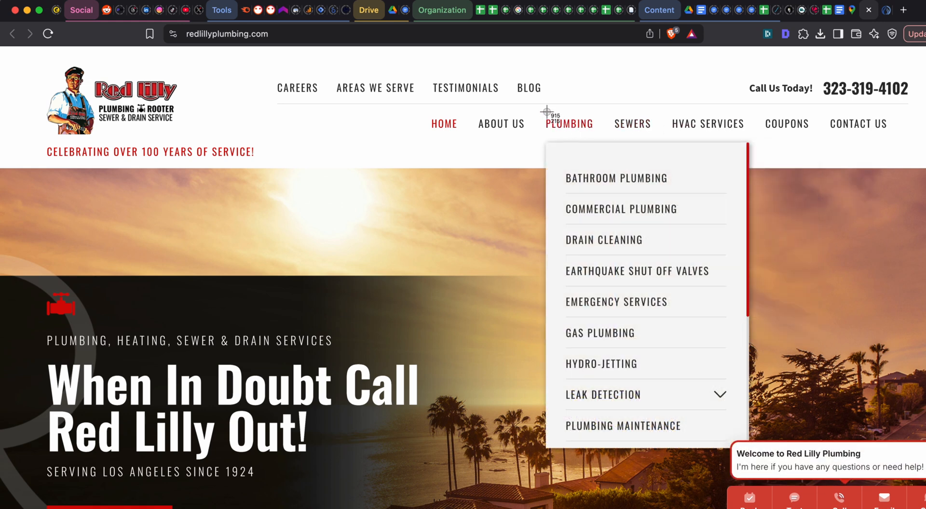
key(super+shift+4)
drag(541, 103, 748, 449)
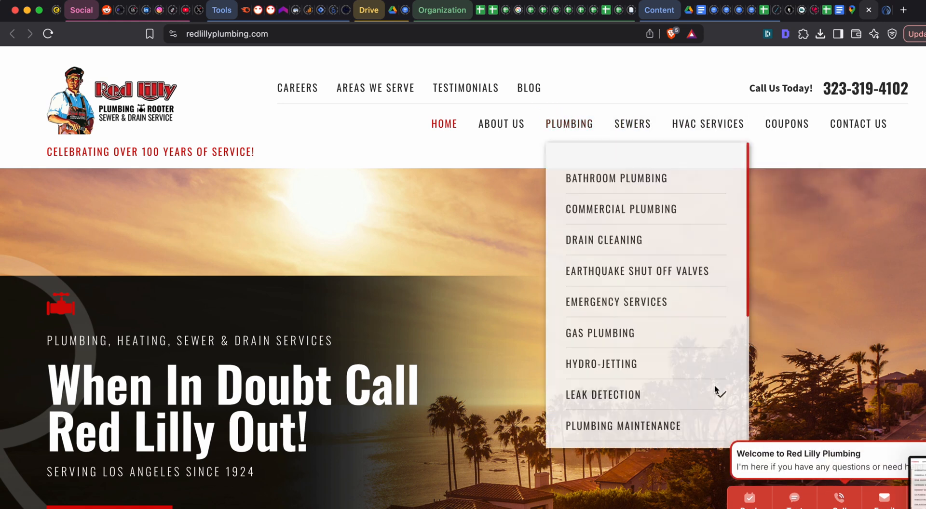
- Expand Leak Detection in Red Lilly's Plumbing services list and take a screenshot of its sub-services
click(720, 394)
scroll(708, 384, down, 3)
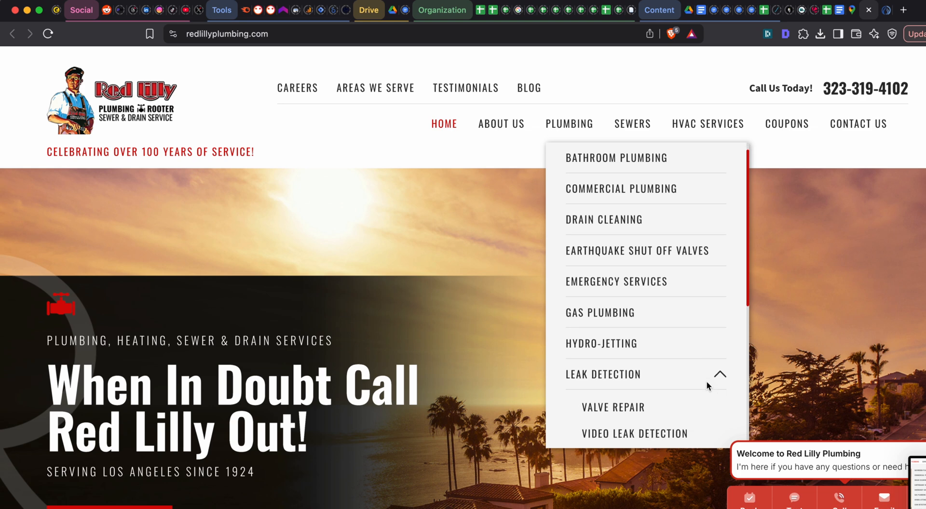
key(super+shift+4)
drag(564, 283, 709, 367)
- Take a screenshot of Red Lilly's Sewers service list and close the site
mouse_move(631, 136)
key(super+shift+4)
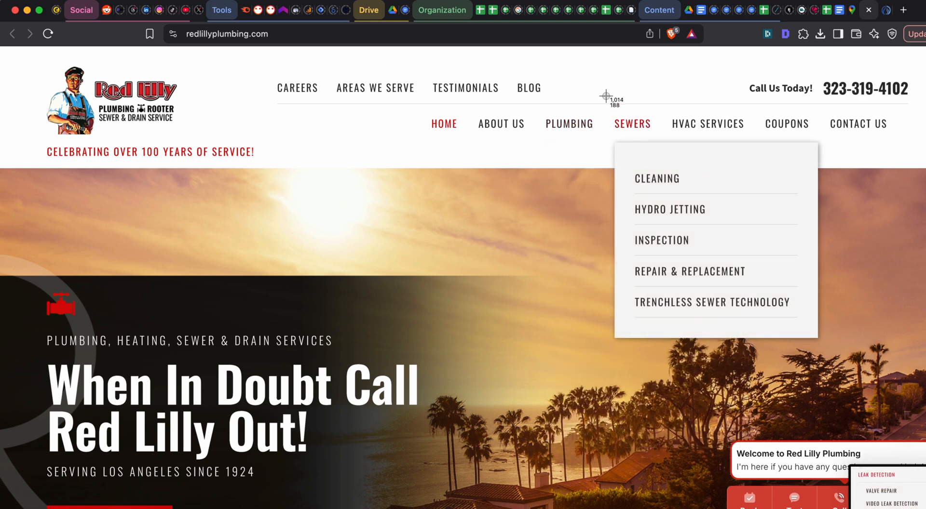
drag(605, 96, 838, 340)
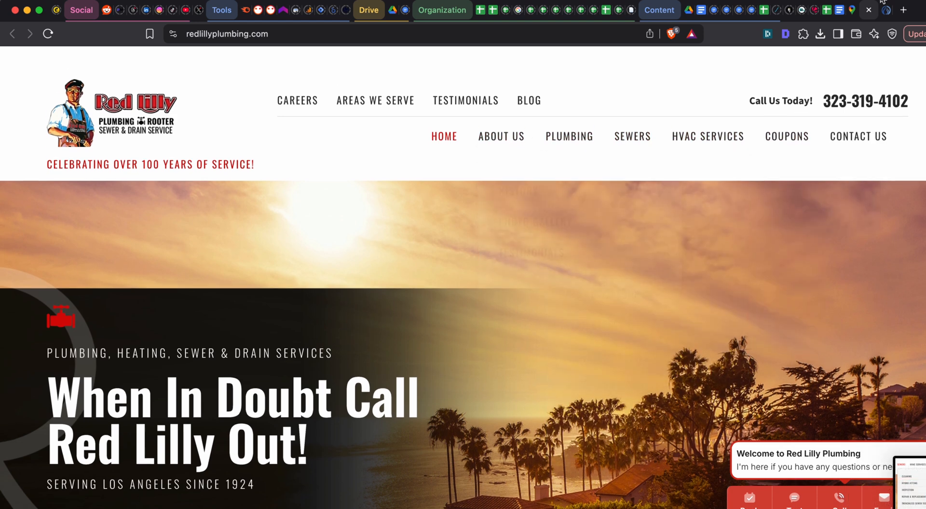
click(869, 11)
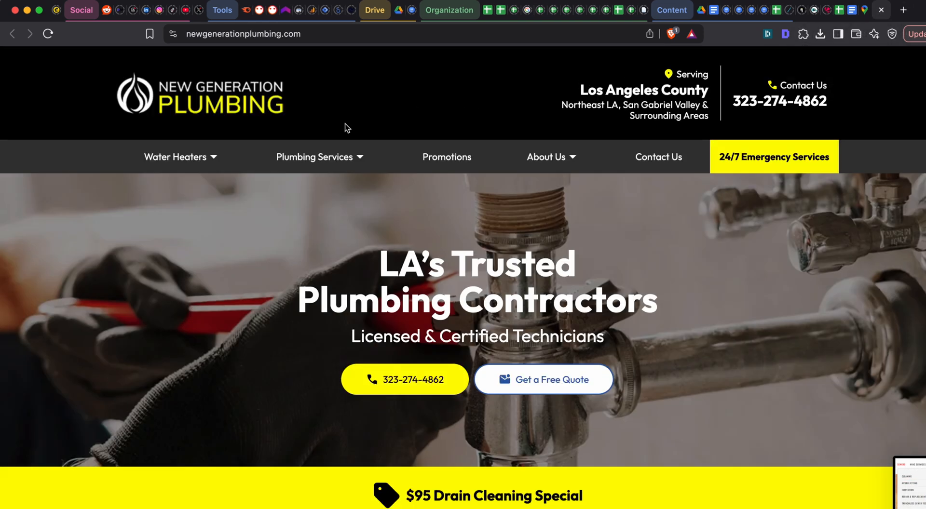
- Take separate screenshots of the Water Heaters and Plumbing Services lists on the New Generation Plumbing website
mouse_move(211, 163)
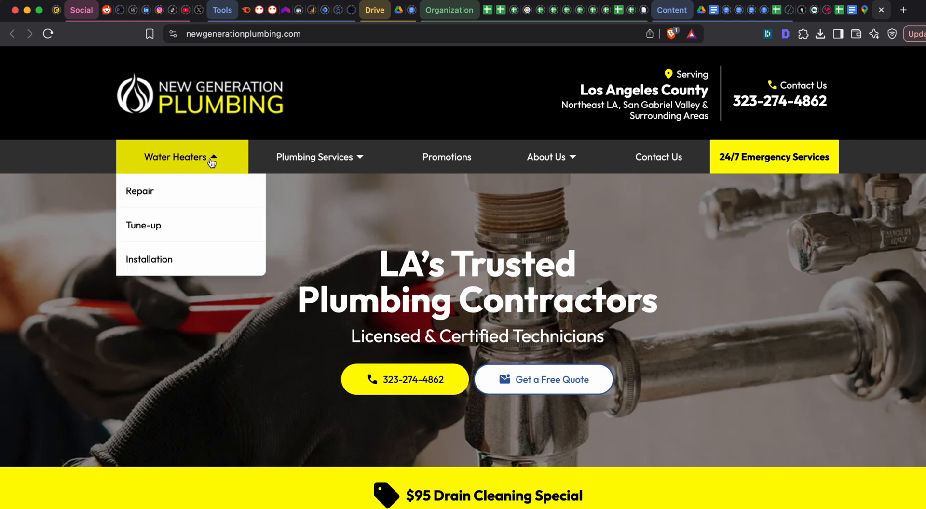
key(super+shift+4)
drag(107, 128, 289, 295)
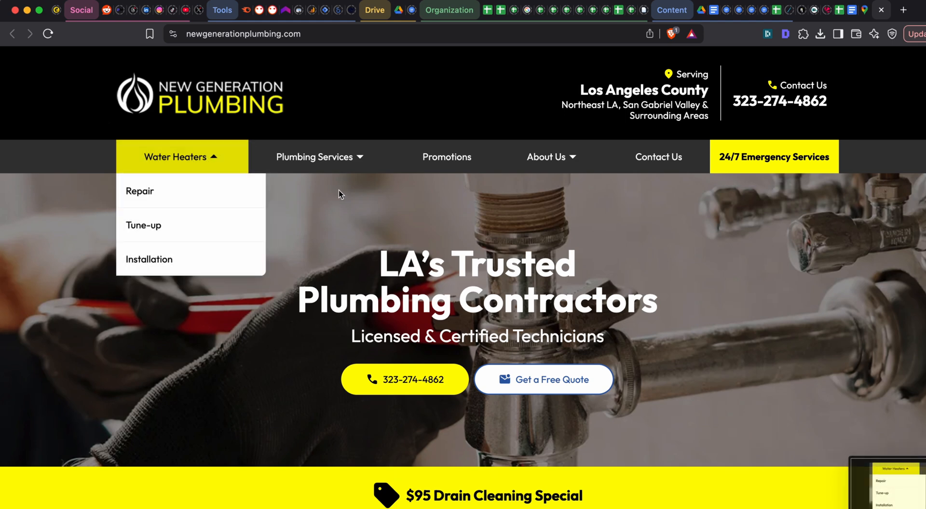
mouse_move(361, 155)
key(super+shift+4)
drag(244, 125, 543, 409)
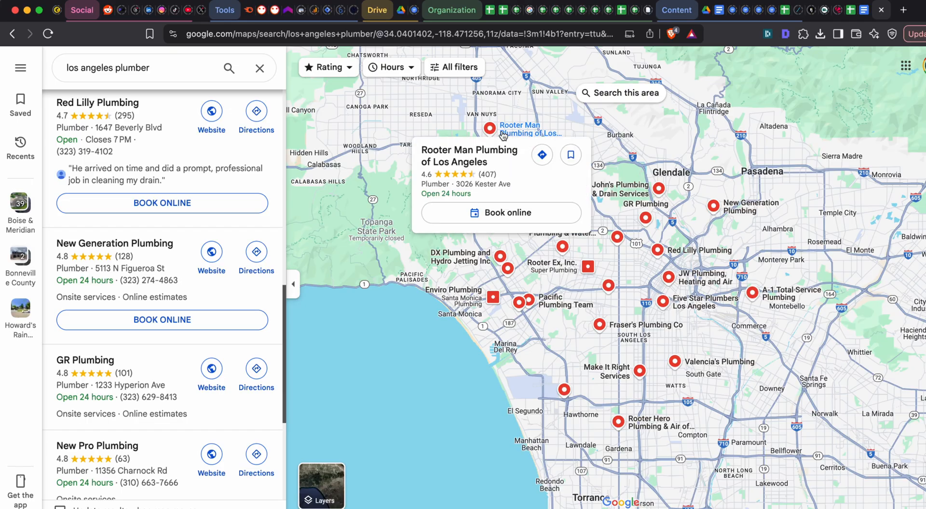
- Switch to the ChatGPT conversation and attach the ten competitor menu screenshots from the Desktop folder to the unsent prompt
click(850, 11)
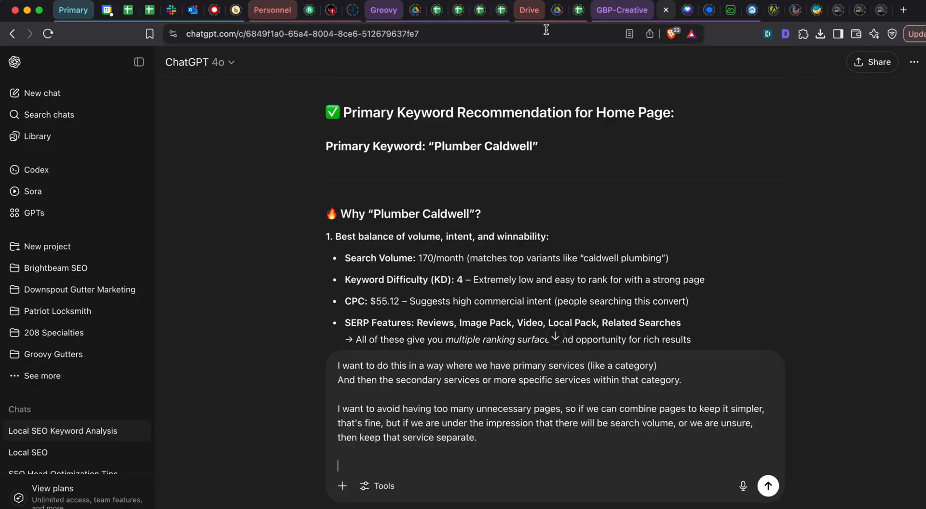
scroll(506, 276, down, 10)
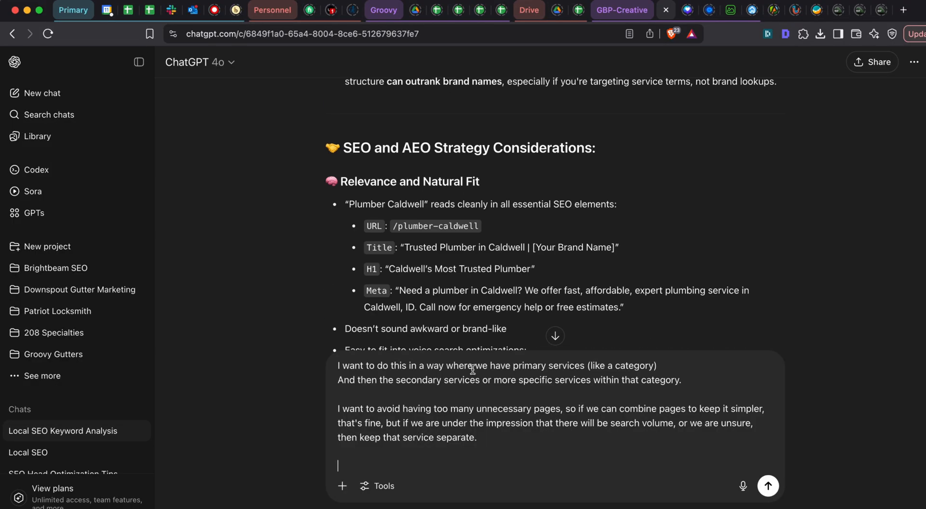
click(425, 455)
key(super+Tab)
key(super+Tab)
key(super+Tab)
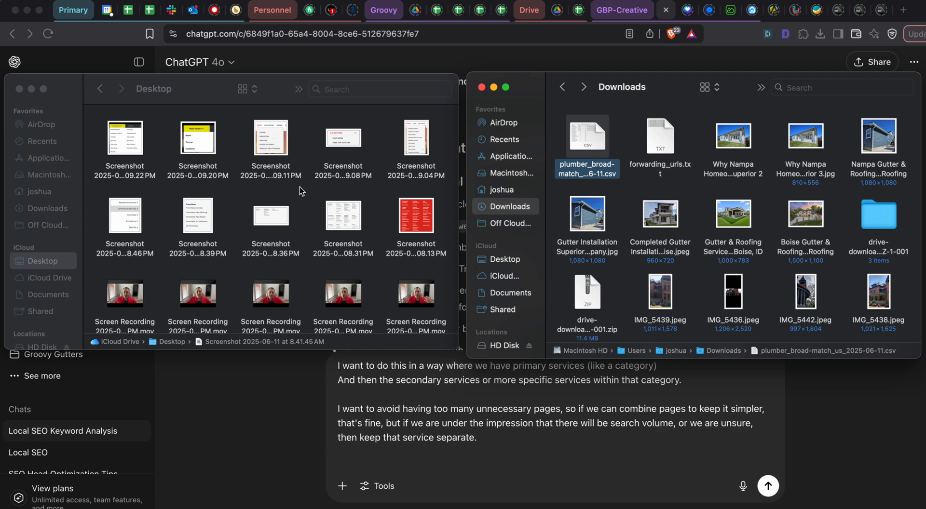
drag(447, 232, 472, 380)
key(super+Tab)
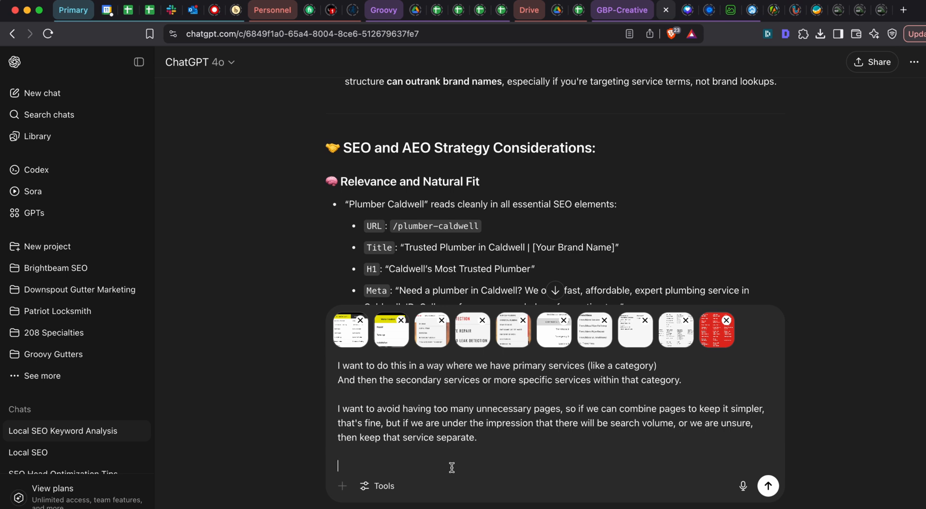
- Continue the ChatGPT prompt with "here are a few screenshots of competitors and what they offer, please use"
text(here is a)
key(BackSpace)
text(are a few screenshot)
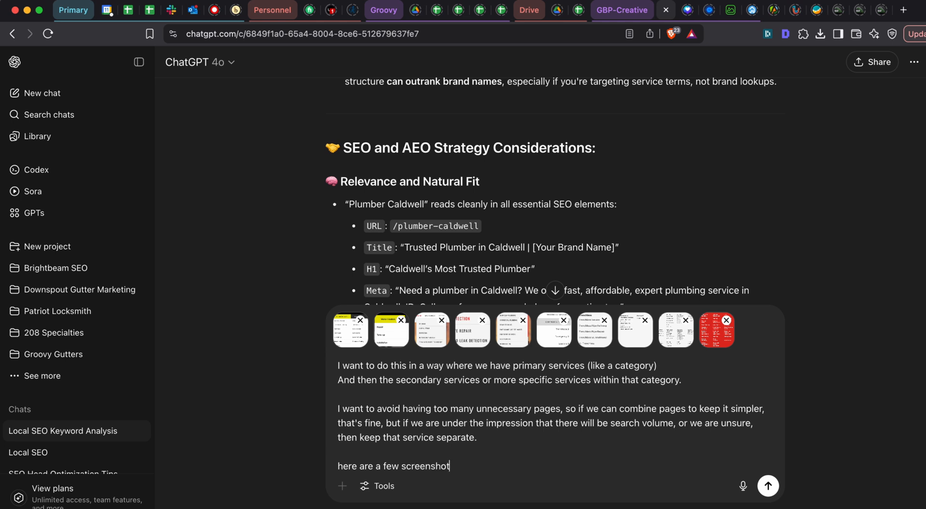
text(s of competti)
key(BackSpace)
key(BackSpace)
key(BackSpace)
key(BackSpace)
key(BackSpace)
text(itors and w)
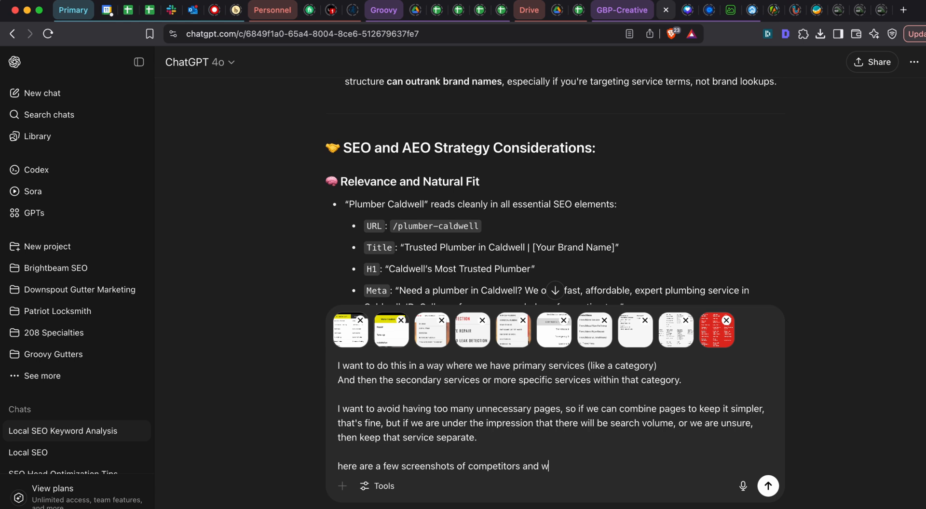
text(hat they offer, please )
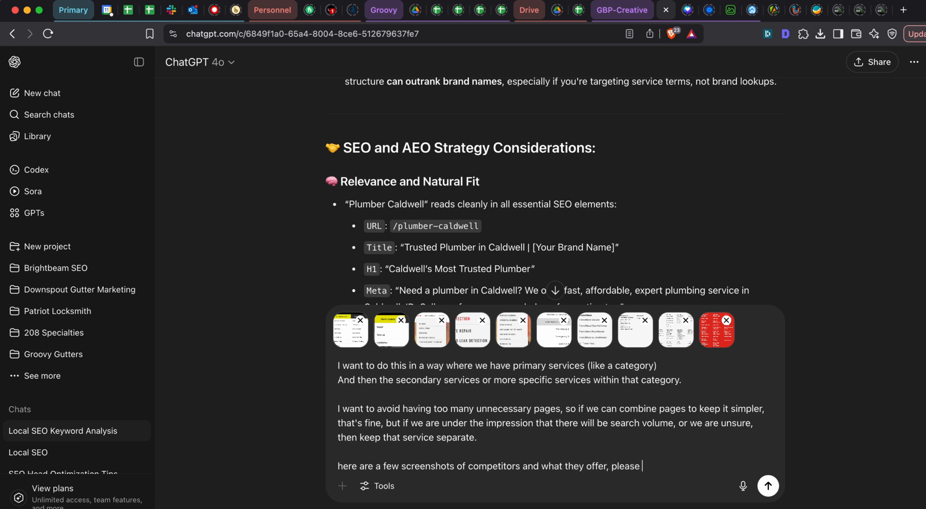
text(use this inforamtio)
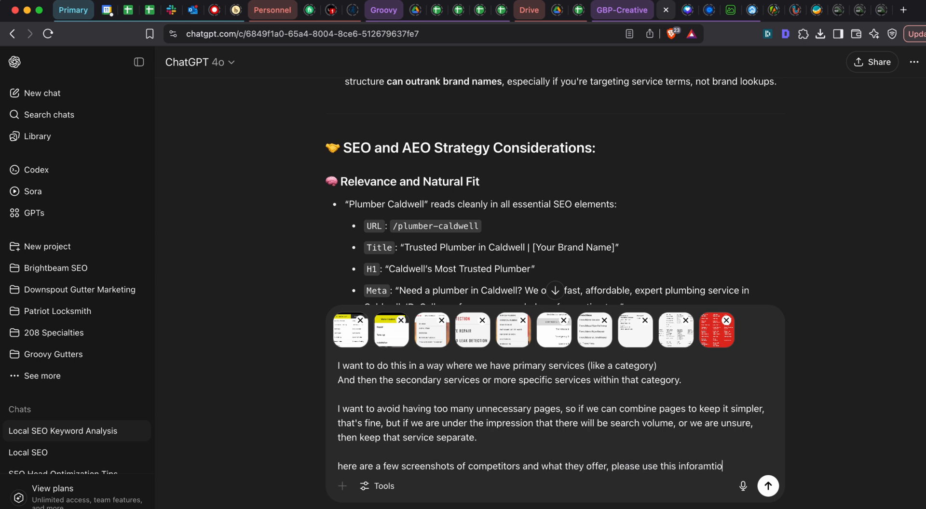
- Complete the prompt's sentence with "this information to help me create a thorough list of service options."
key(BackSpace)
key(BackSpace)
text(mation to help me create)
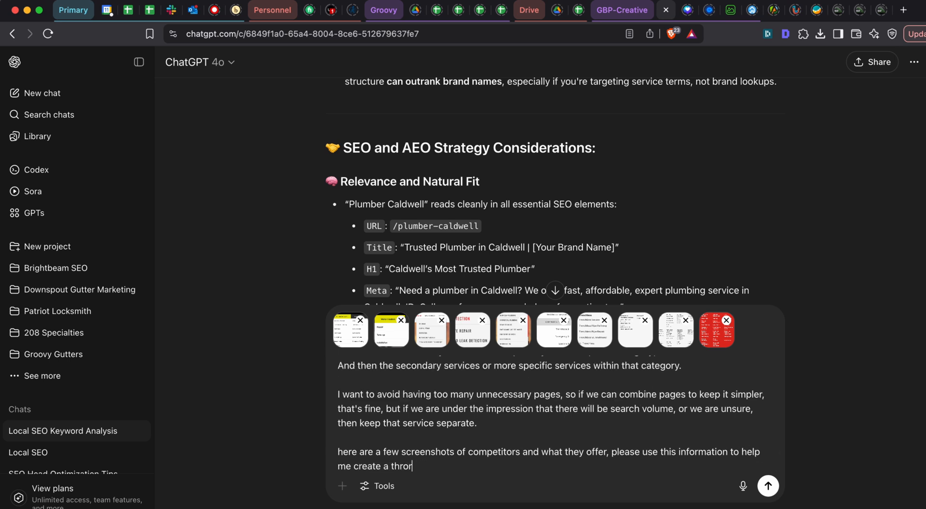
text( a thror)
key(BackSpace)
key(BackSpace)
text(orough list of service)
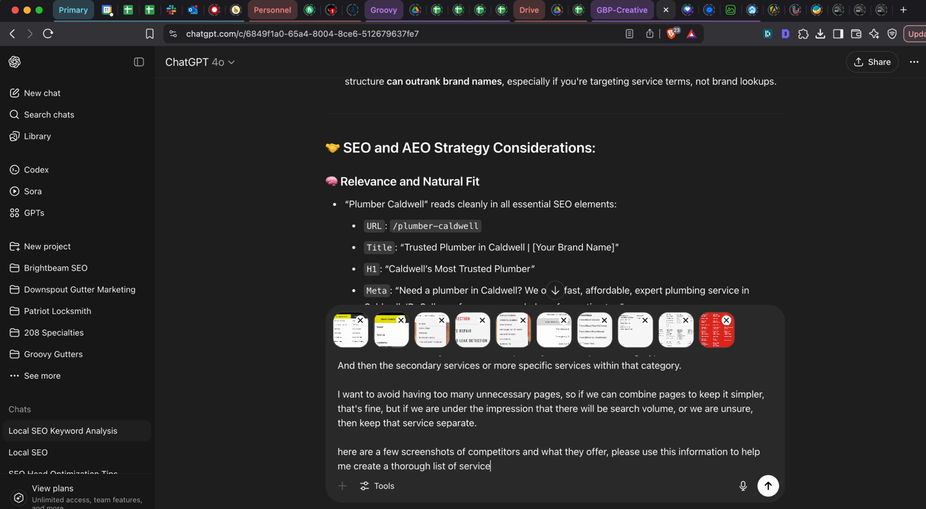
text(se options.)
key(shift+Return)
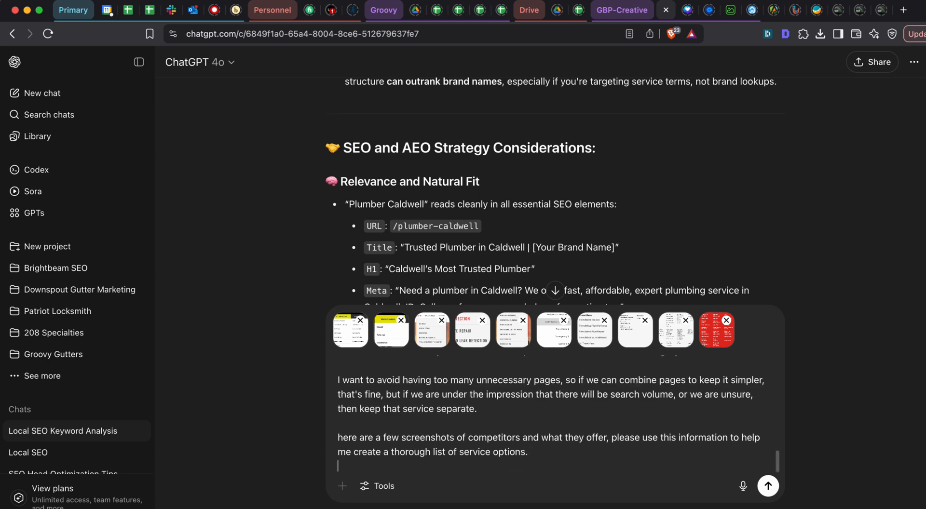
- Send the finished prompt with the attached screenshots to ChatGPT
key(shift+Return)
key(super+a)
key(Return)
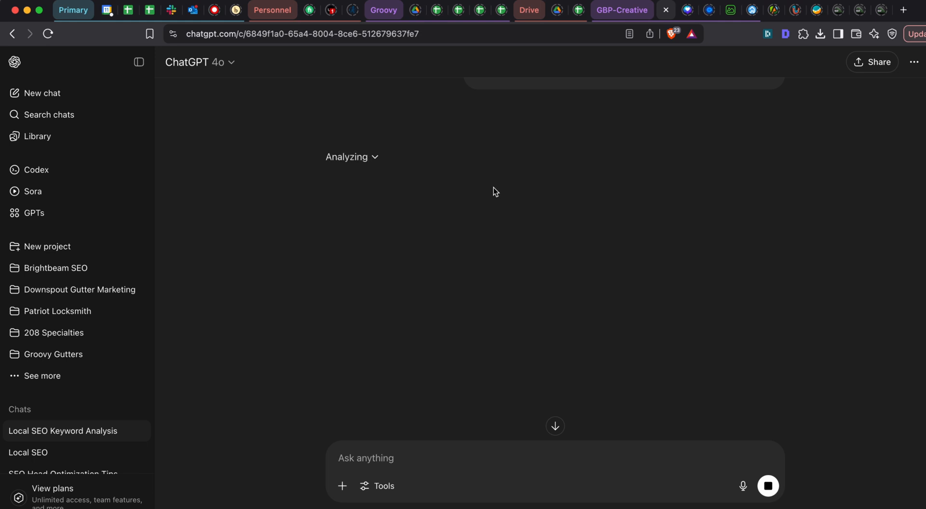
key(super+Tab)
key(super+Tab)
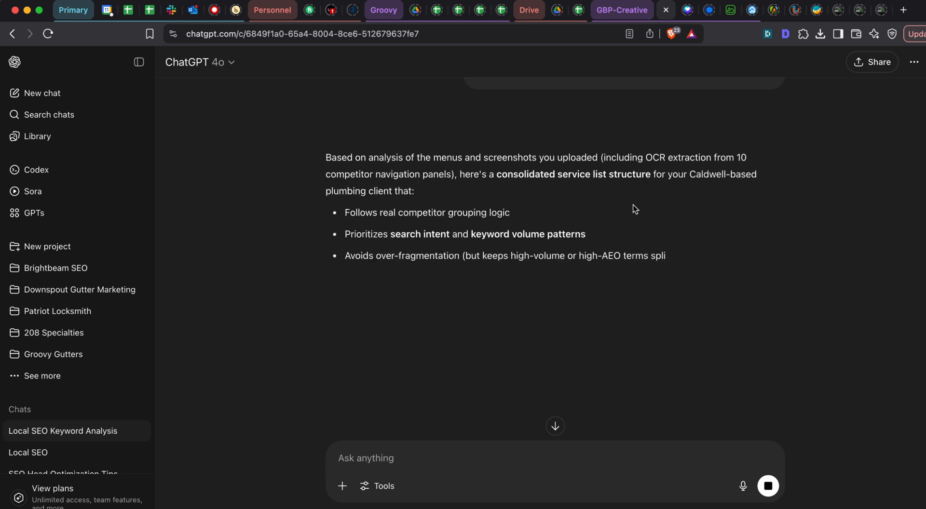
- Copy the Emergency Plumbing category with its five services from ChatGPT's answer into the Organization sheet from A8 down, without formatting
scroll(487, 138, down, 5)
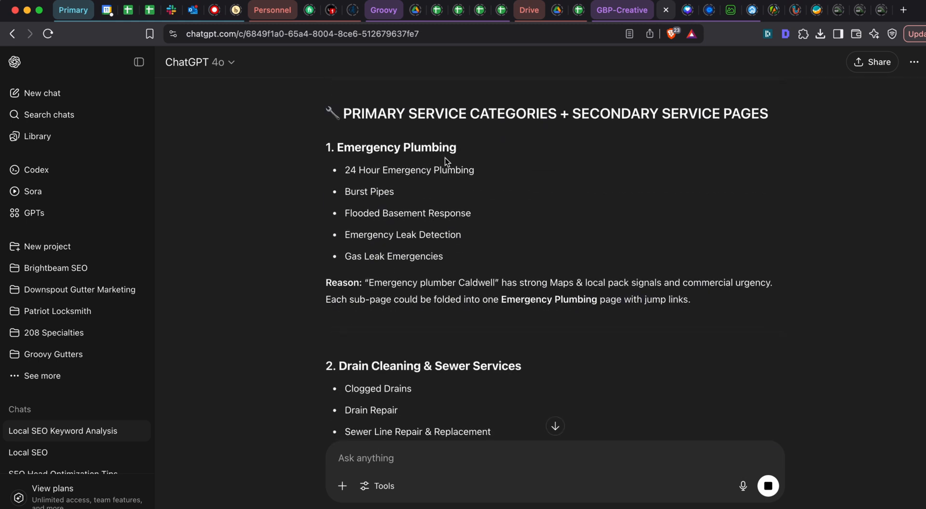
scroll(446, 163, up, 1)
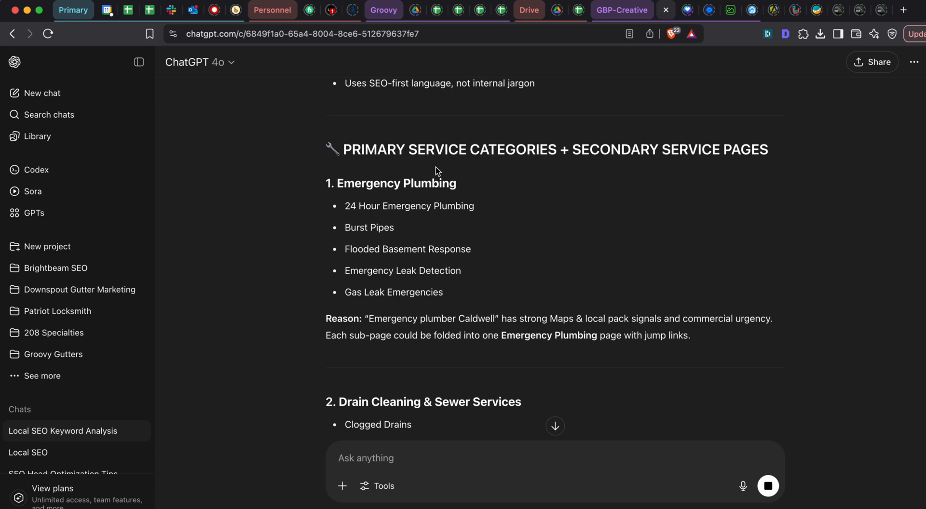
drag(337, 183, 448, 303)
key(super+c)
click(444, 291)
key(super+grave)
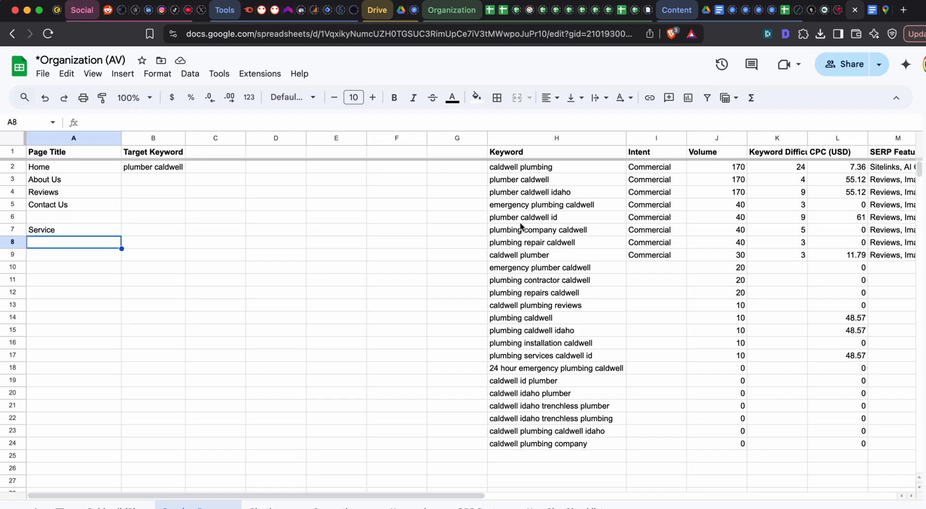
click(77, 231)
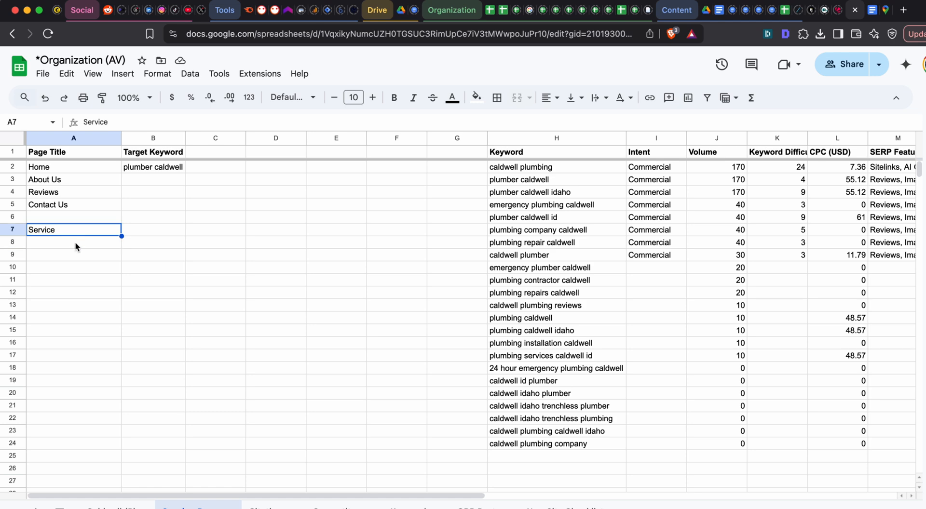
click(76, 242)
key(super+v)
key(super+backslash)
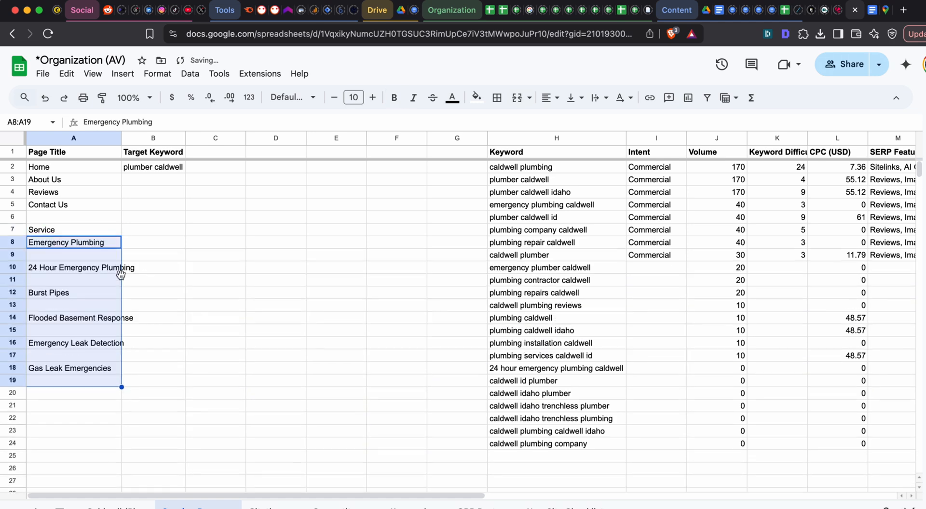
- Move the 24 Hour Emergency Plumbing entry from A10 to C9
click(86, 230)
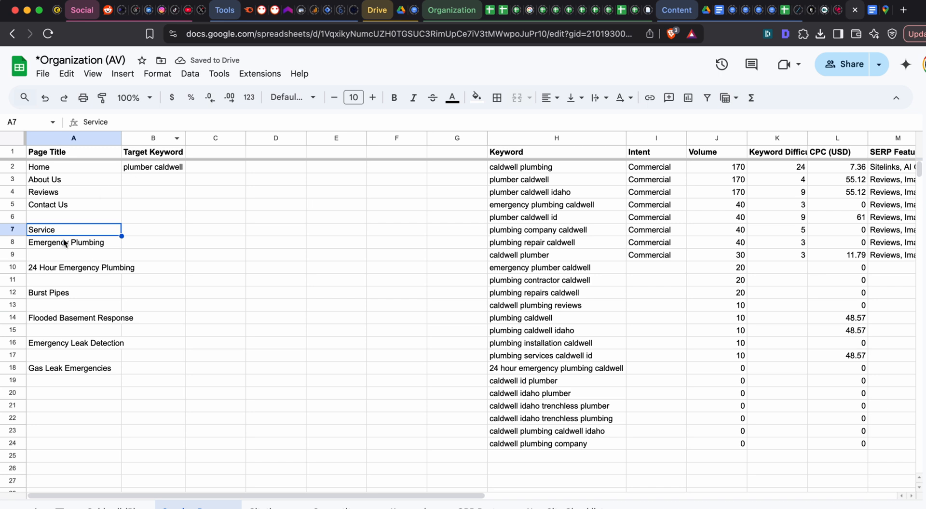
click(68, 268)
key(ctrl+c)
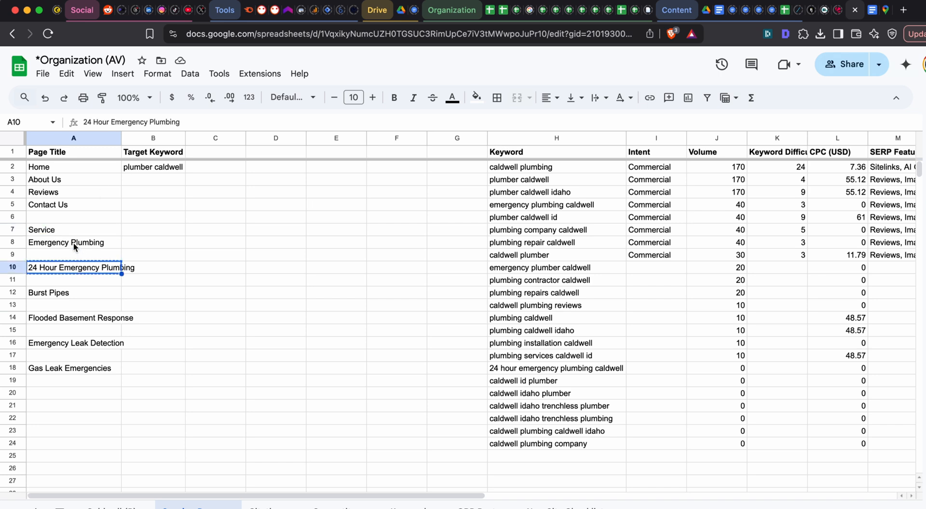
click(73, 242)
click(77, 152)
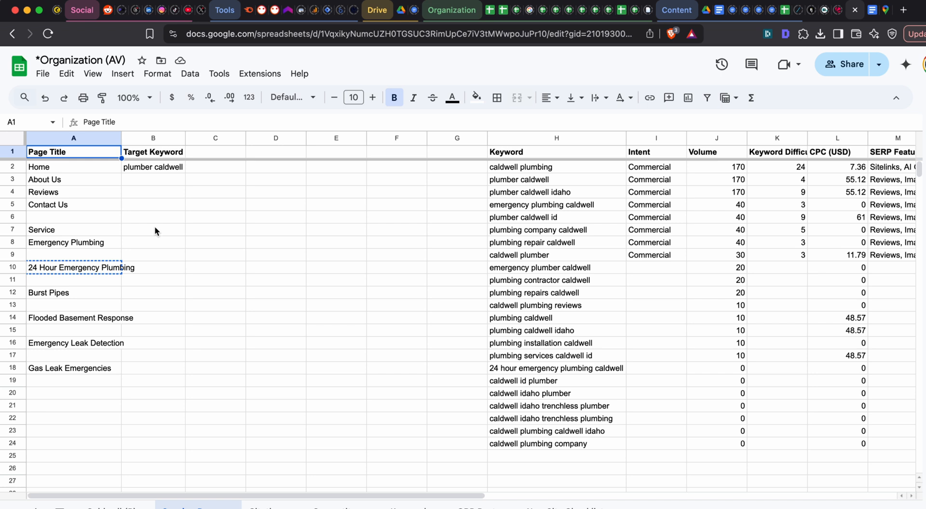
click(207, 259)
key(ctrl+v)
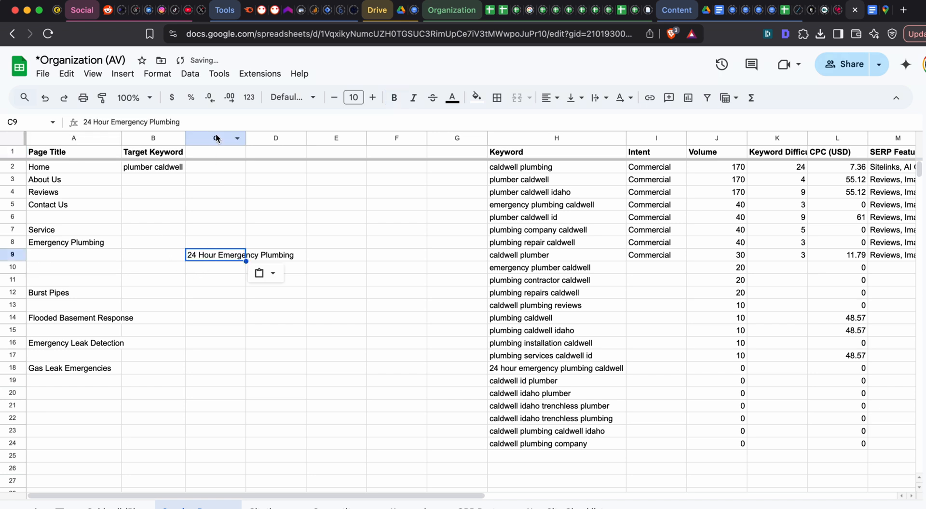
- Copy the Page Title and Target Keyword headers into C1 and D1
click(205, 151)
drag(94, 152, 145, 151)
key(ctrl+c)
click(203, 151)
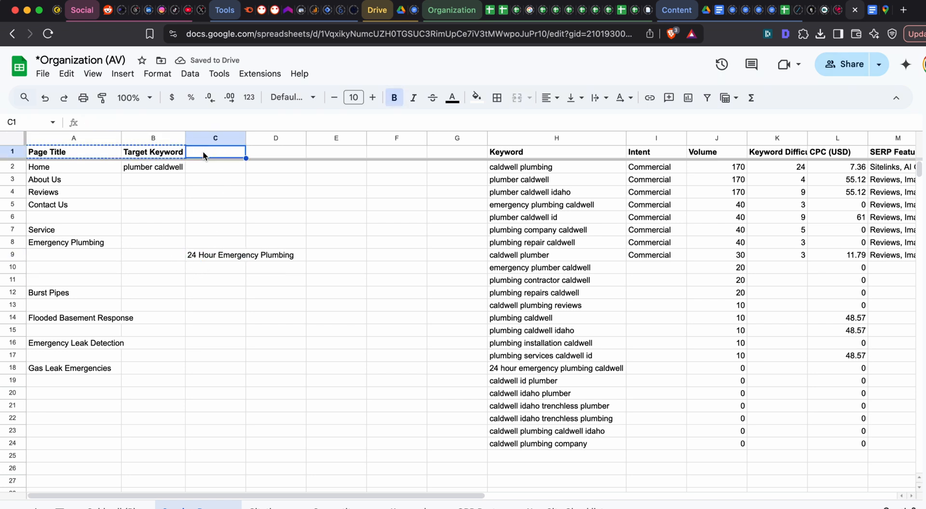
key(ctrl+v)
- Move Burst Pipes from A12 to C10 and fit the widths of columns C and A to their contents
click(80, 294)
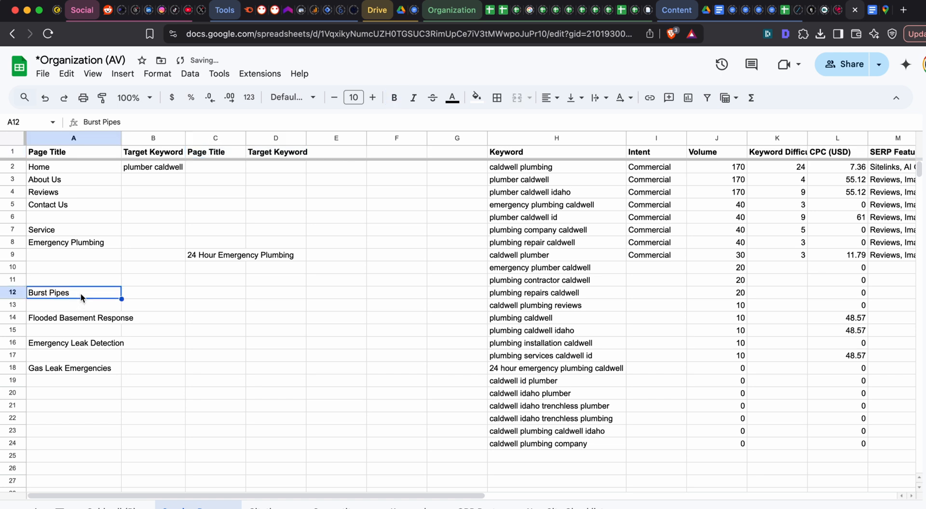
key(ctrl+x)
click(202, 270)
key(ctrl+v)
double_click(246, 138)
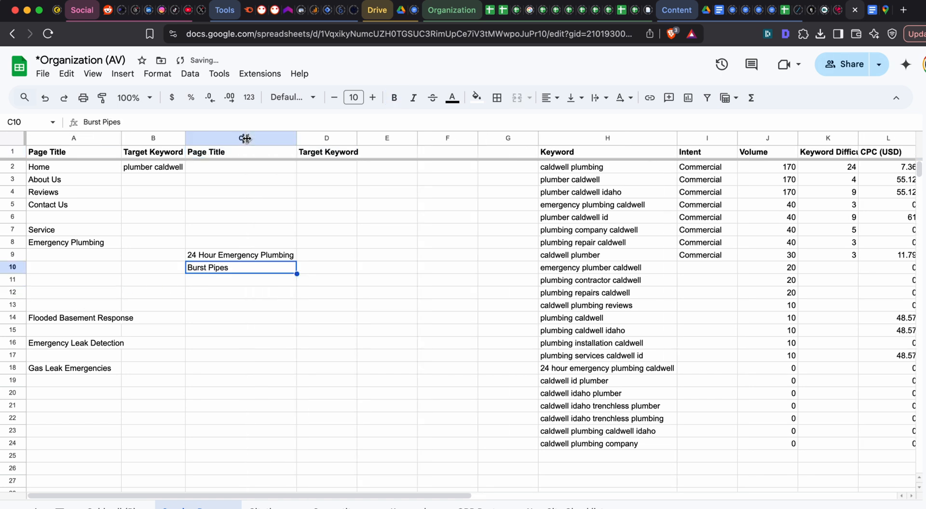
double_click(122, 139)
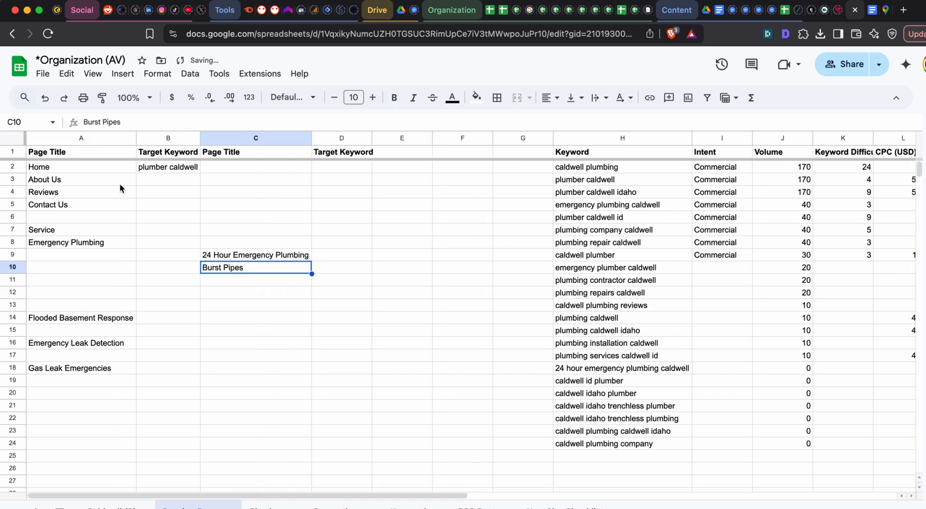
- Move Flooded Basement Response to C11 and Emergency Leak Detection to C12
click(99, 319)
key(ctrl+c)
click(244, 282)
key(ctrl+v)
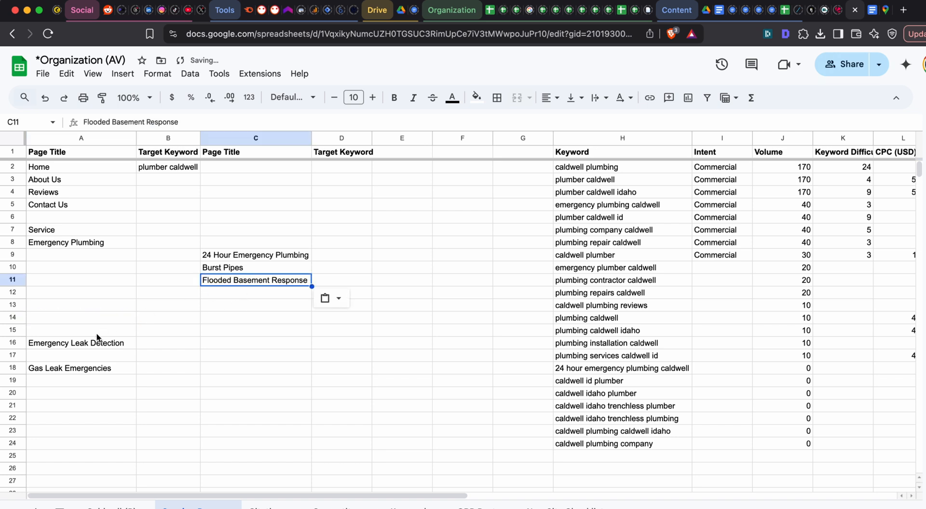
click(98, 343)
key(ctrl+x)
click(246, 293)
key(ctrl+v)
- Move Gas Leak Emergencies from A18 to C13 and narrow column A to fit its remaining entries
click(109, 369)
key(ctrl+x)
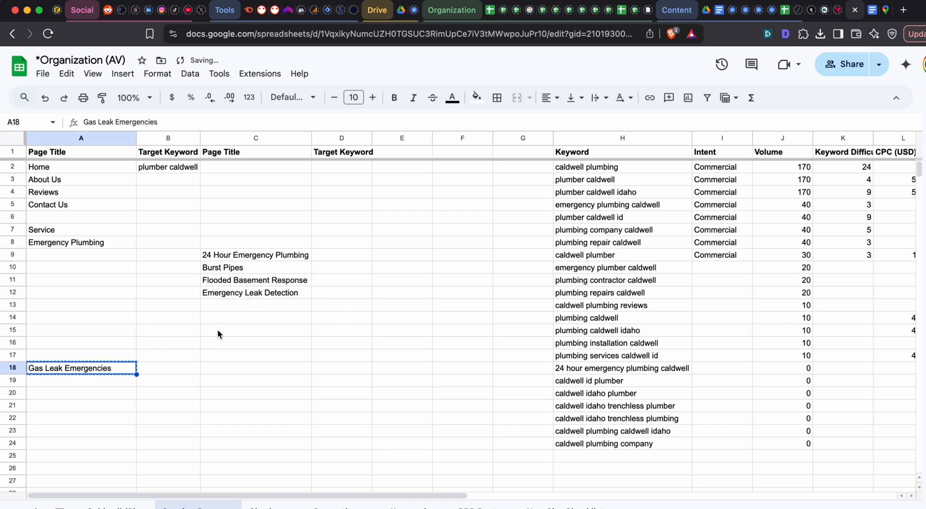
click(224, 308)
key(ctrl+v)
double_click(134, 139)
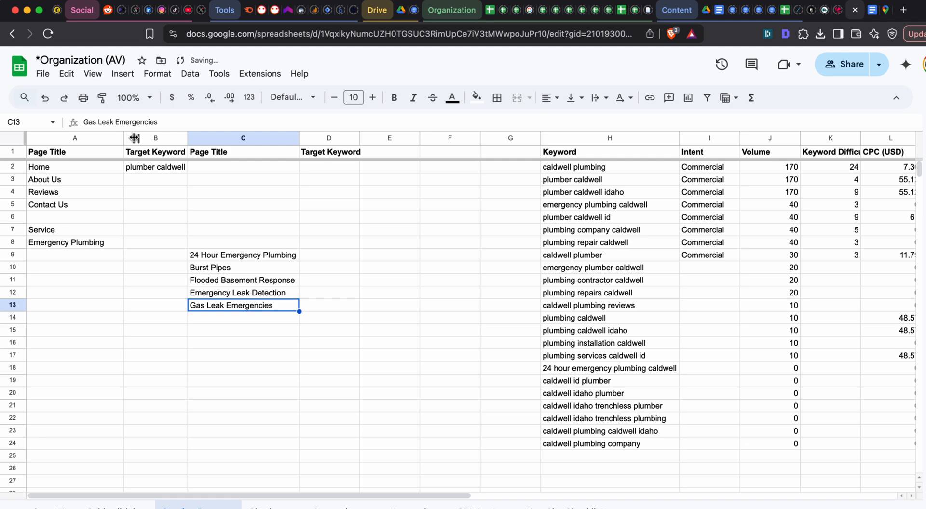
click(102, 251)
drag(124, 139, 112, 139)
scroll(114, 218, down, 5)
scroll(114, 218, up, 5)
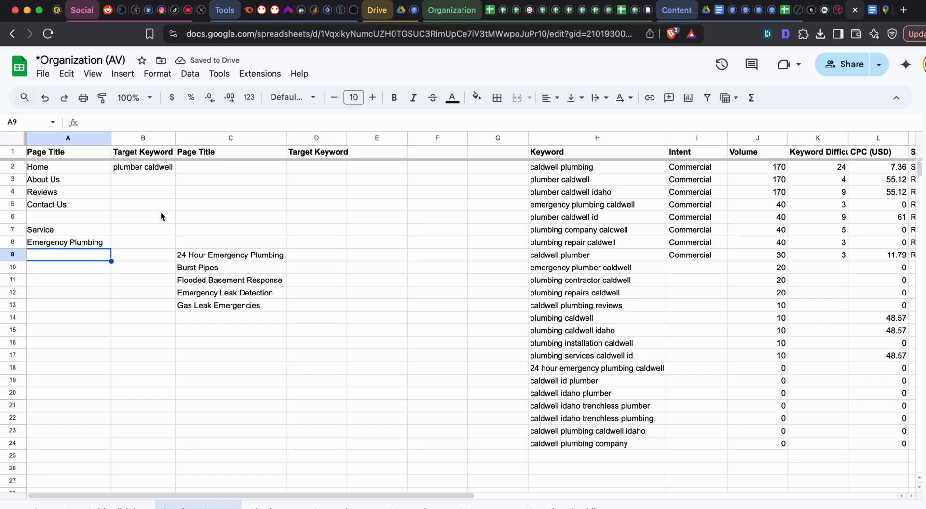
- Change the header in C1 to Secondary Page Title
click(212, 151)
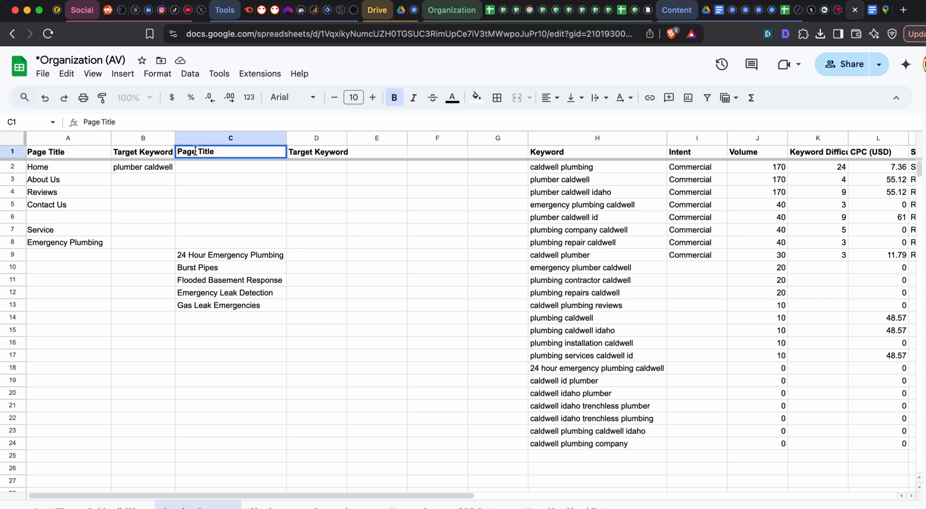
text(Secondary)
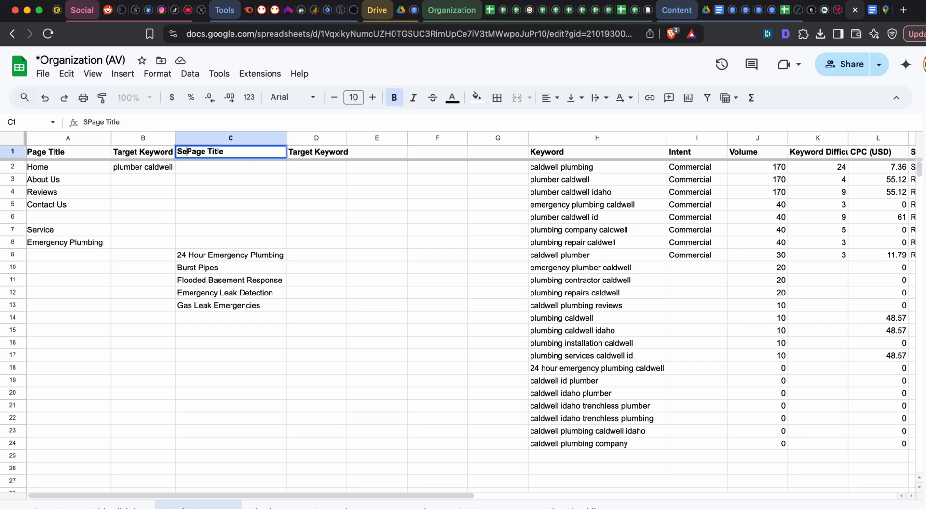
key(Tab)
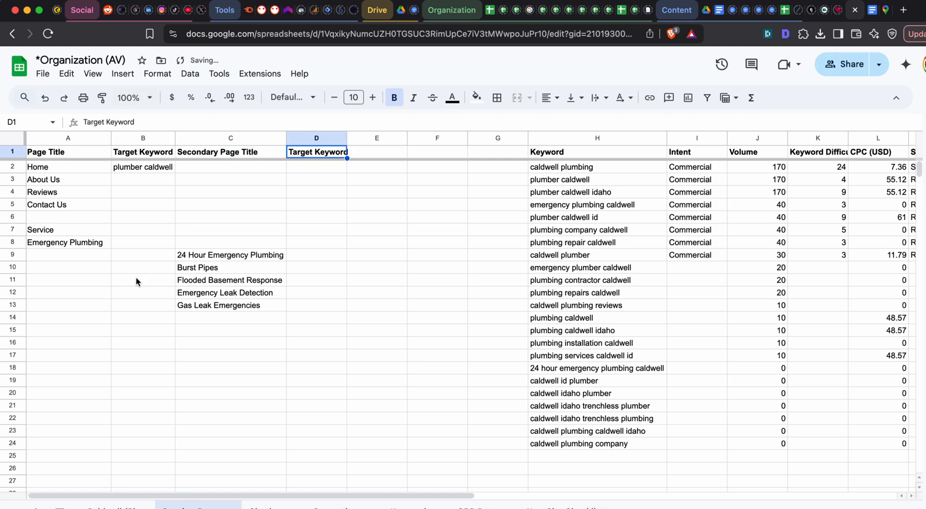
- Copy the Drain Cleaning & Sewer Services heading from the ChatGPT answer into A14 of the sheet
key(super+grave)
scroll(417, 268, down, 4)
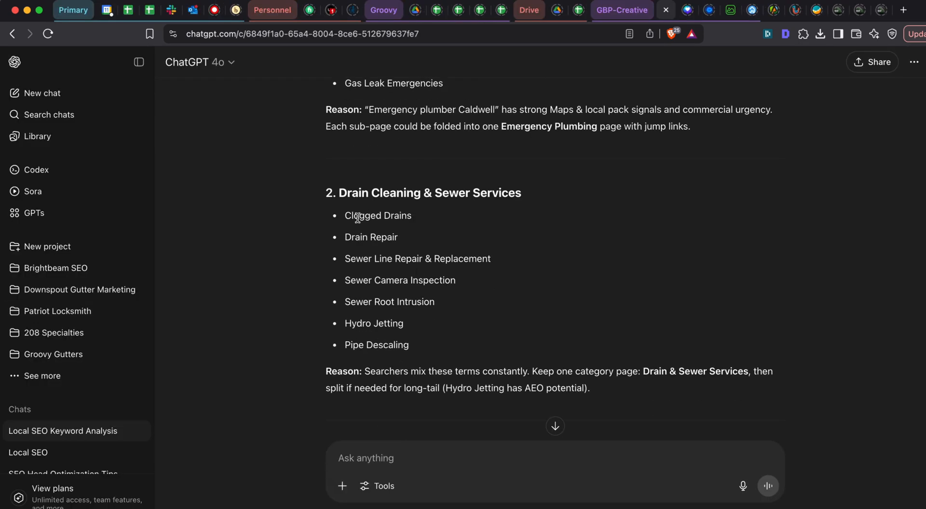
drag(341, 188, 559, 187)
key(super+grave)
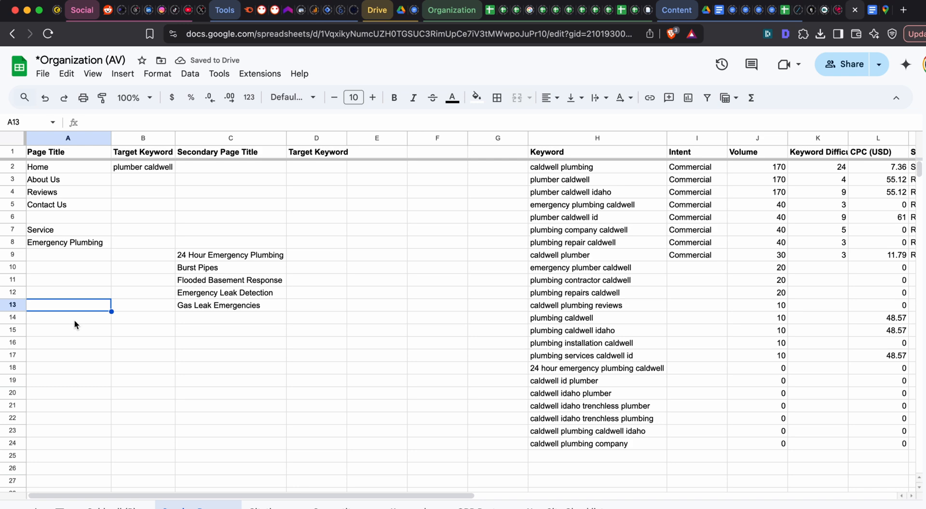
click(74, 321)
key(super+v)
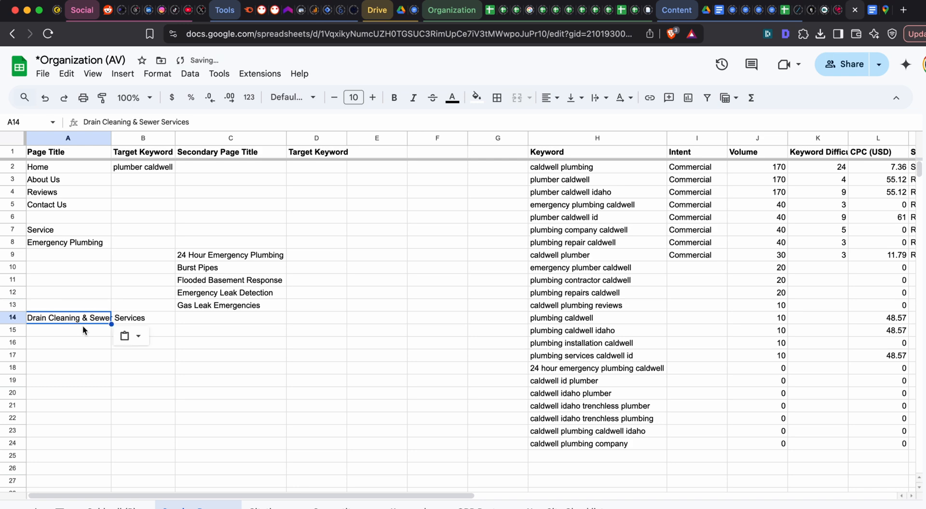
- Copy ChatGPT's drain and sewer service list, Clogged Drains through Pipe Descaling, into column C starting at C15
key(super+grave)
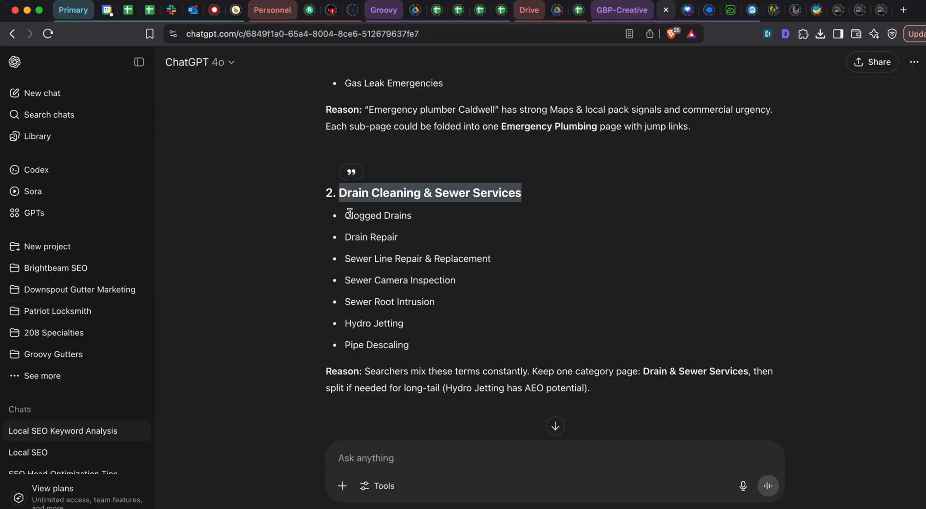
drag(345, 216, 454, 346)
key(super+grave)
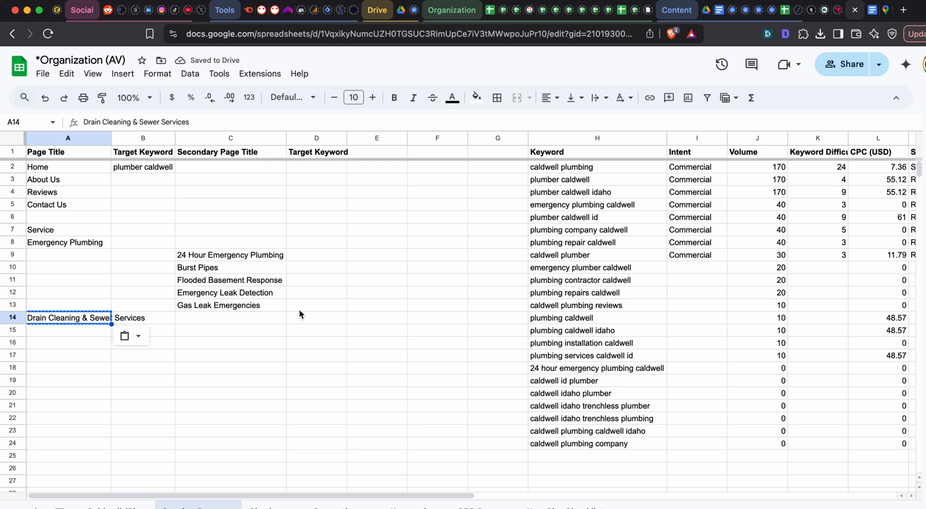
click(213, 331)
key(super+v)
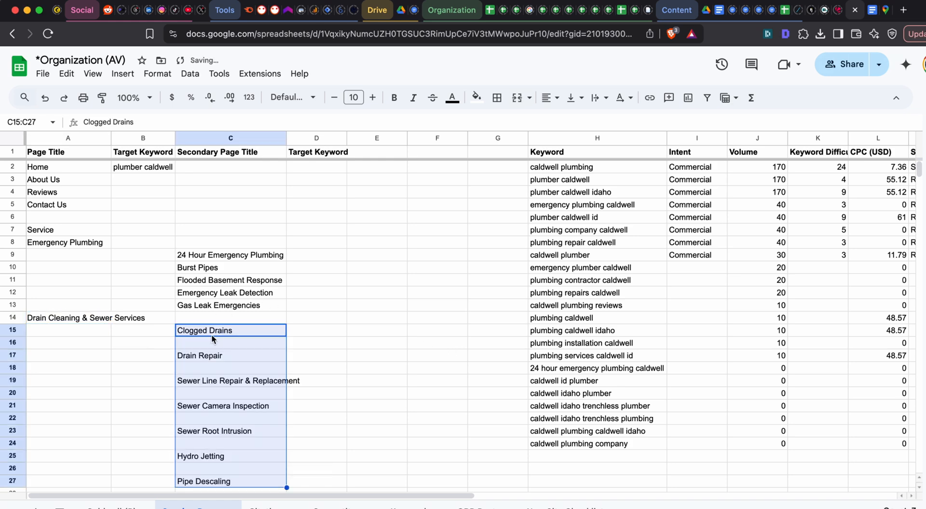
- Move Drain Repair up to C16 and Sewer Line Repair & Replacement up to C17
click(211, 353)
key(super+x)
key(Up)
key(super+v)
click(208, 381)
key(super+x)
key(Up)
key(Up)
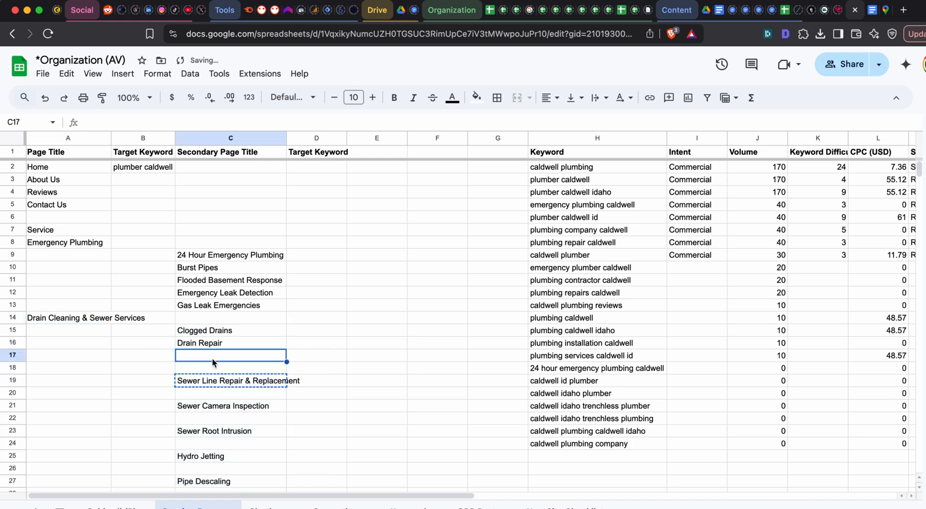
key(super+v)
- Move Sewer Camera Inspection up to C18 and Sewer Root Intrusion up to C19
scroll(215, 319, down, 3)
click(215, 319)
key(super+x)
click(213, 280)
key(super+v)
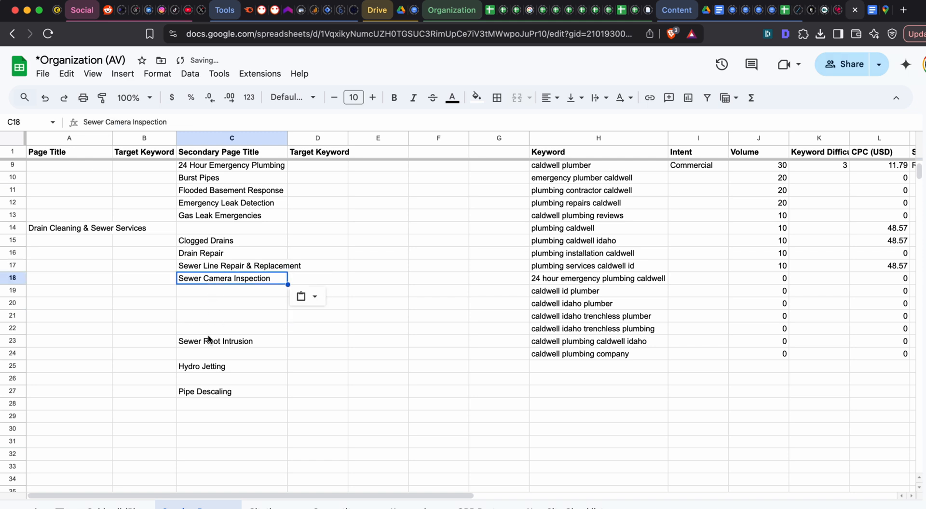
click(208, 339)
key(super+x)
click(210, 293)
key(super+v)
- Move Hydro Jetting up to C20 and Pipe Descaling up to C21
click(211, 367)
key(super+x)
click(209, 315)
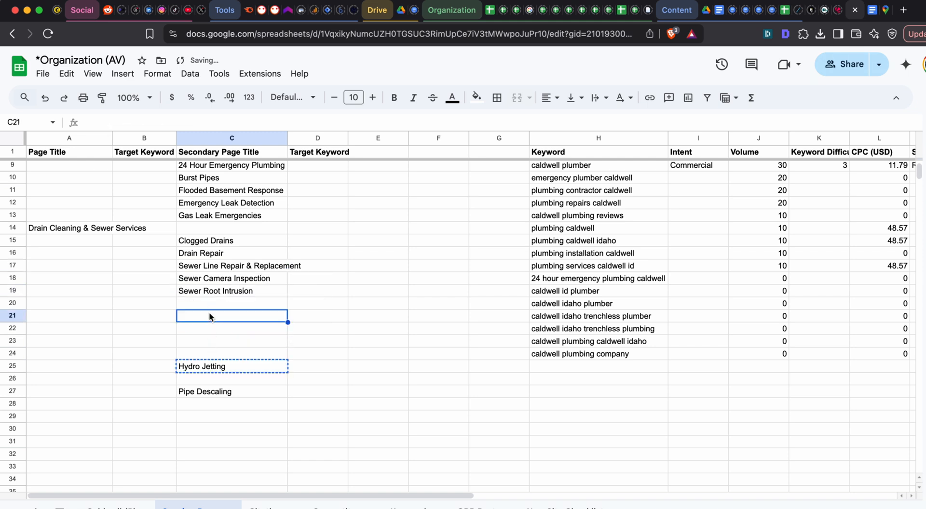
click(209, 305)
key(super+v)
click(214, 316)
key(super+v)
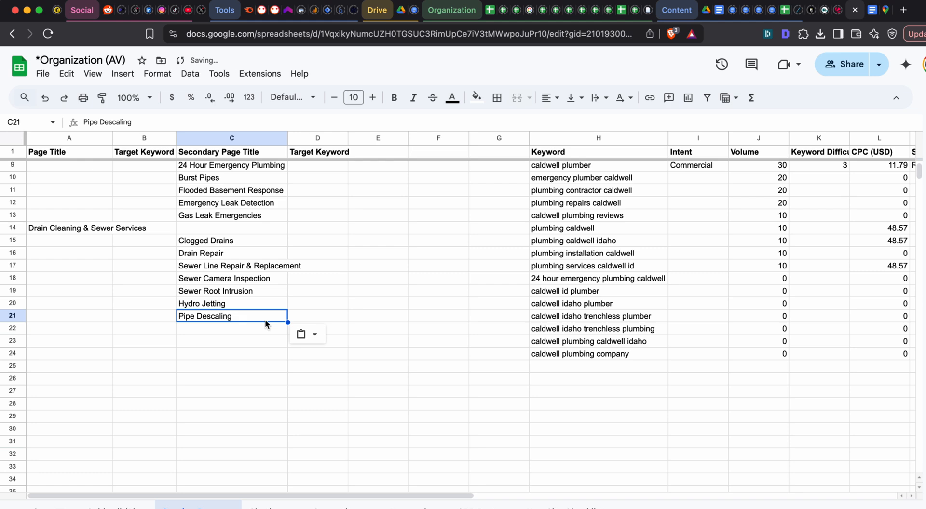
- Copy ChatGPT's Water Heaters heading and its four services into column A from A22, without the source formatting
key(super+grave)
scroll(323, 260, down, 5)
drag(342, 173, 523, 271)
key(super+grave)
click(94, 331)
key(super+v)
key(super+shift+v)
- Move Water Heater Repair from A24 to C23 and Water Heater Installation from A26 to C24
click(99, 352)
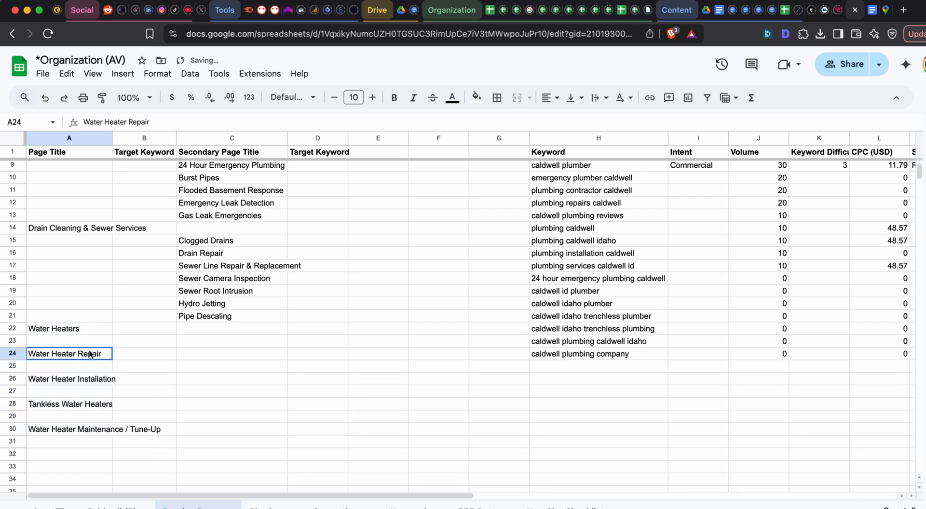
key(super+x)
click(189, 338)
key(super+v)
click(96, 378)
key(super+x)
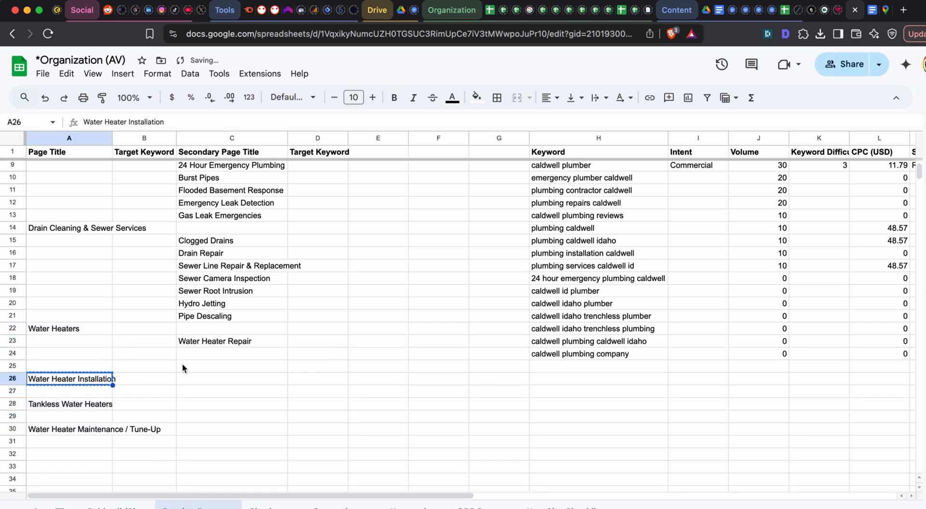
click(194, 355)
key(super+v)
- Move Tankless Water Heaters from A28 to C25 and Water Heater Maintenance / Tune-Up from A30 to C26
click(100, 407)
key(super+x)
click(201, 368)
key(super+v)
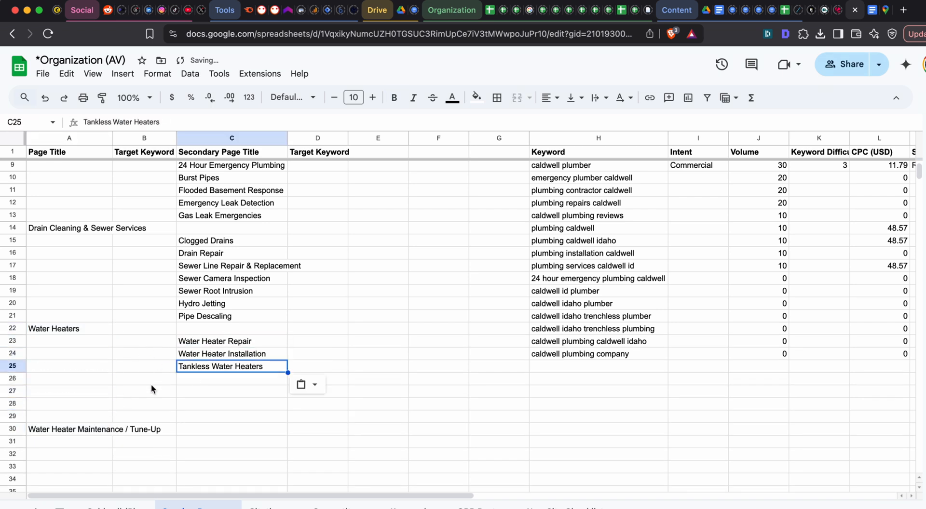
click(82, 429)
key(super+x)
click(193, 379)
key(super+v)
- Copy ChatGPT's Leak Detection & Repairs heading and its five services into column A from A27, then clear their formatting
key(super+grave)
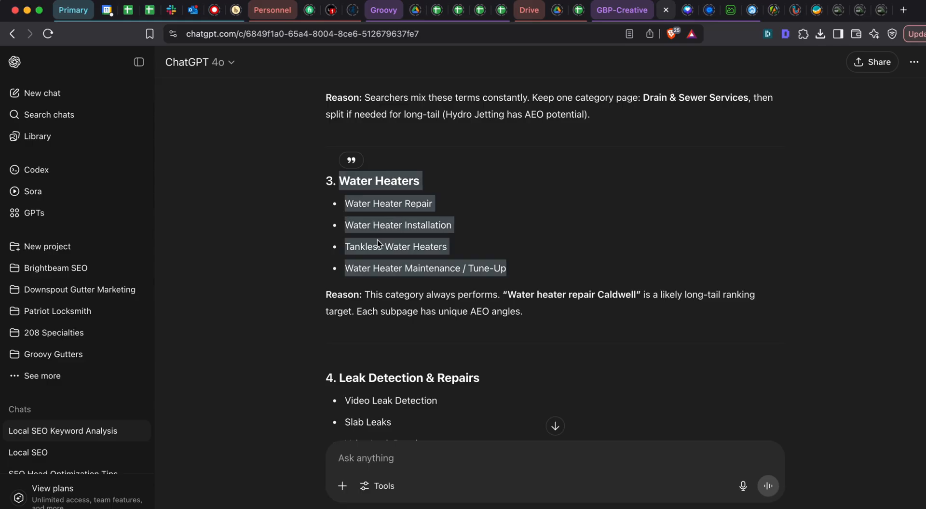
scroll(372, 227, down, 5)
drag(340, 159, 500, 269)
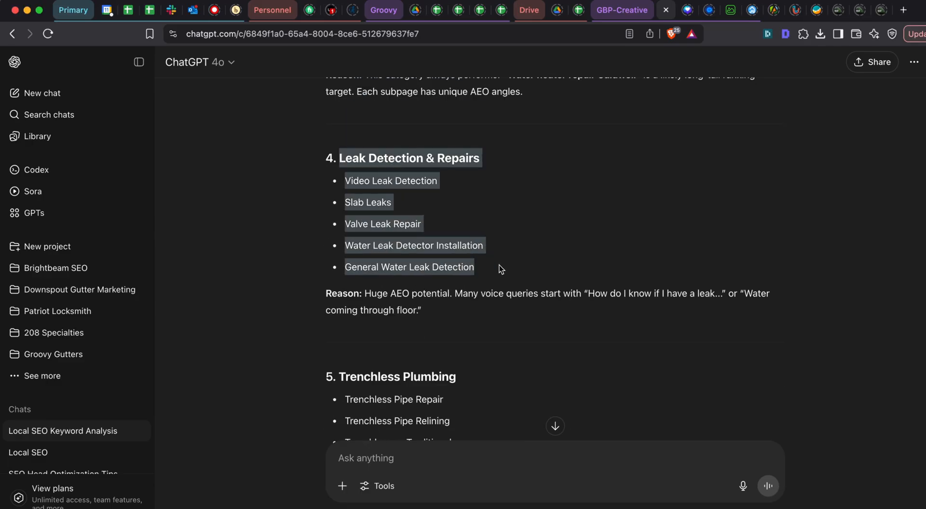
key(super+grave)
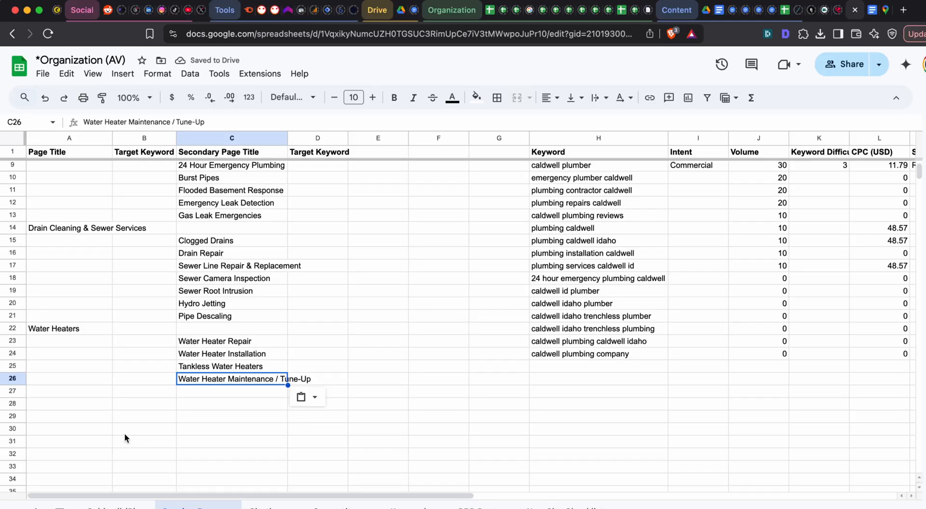
click(109, 388)
key(super+v)
key(super+backslash)
scroll(108, 417, down, 2)
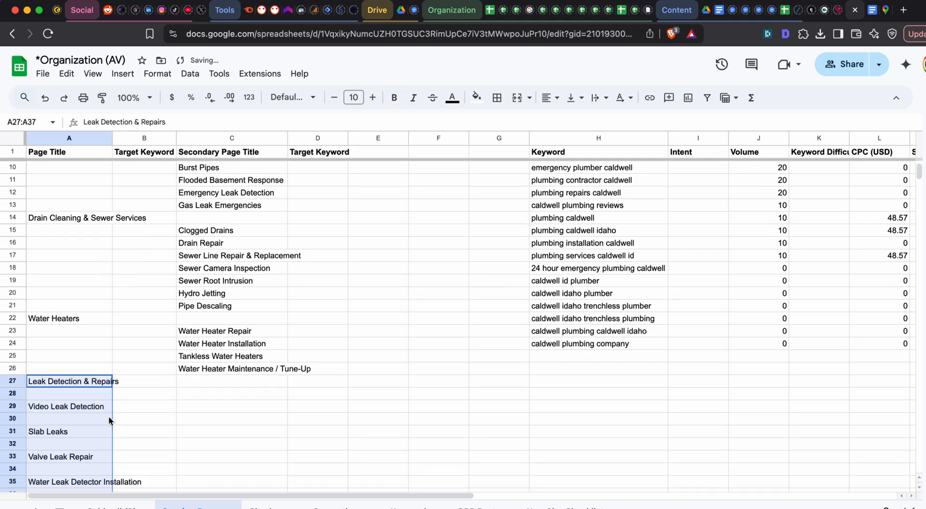
click(91, 370)
key(super+x)
click(205, 348)
key(super+v)
key(super+z)
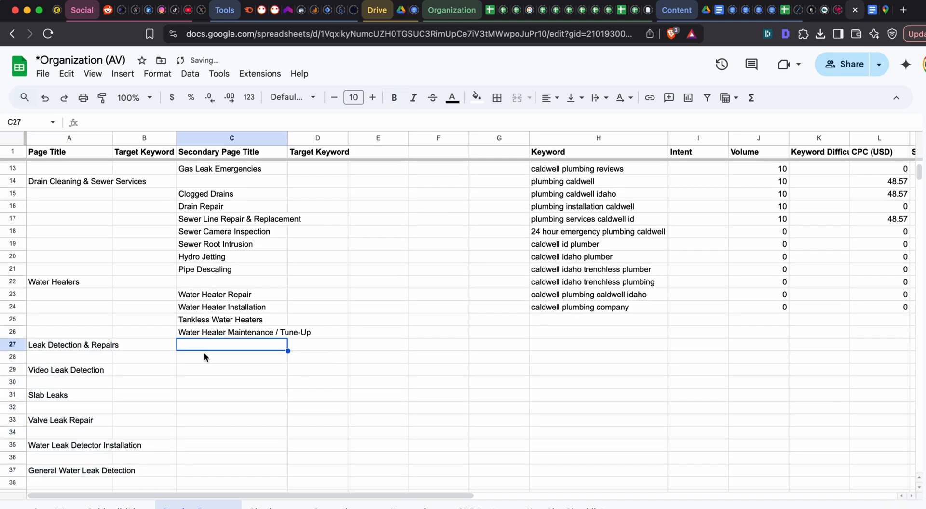
- Move Video Leak Detection from A29 to C28 and Slab Leaks from A31 to C29
click(78, 370)
key(super+x)
click(200, 362)
key(super+v)
scroll(87, 359, down, 2)
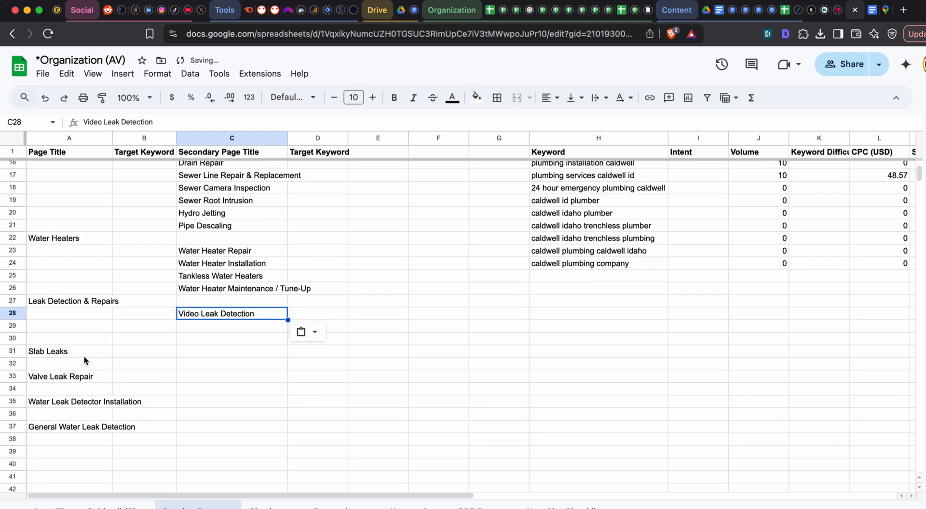
click(84, 356)
key(super+x)
click(202, 327)
key(super+v)
- Move Valve Leak Repair from A33 to C30 and Water Leak Detector Installation from A35 to C31
click(72, 375)
key(super+x)
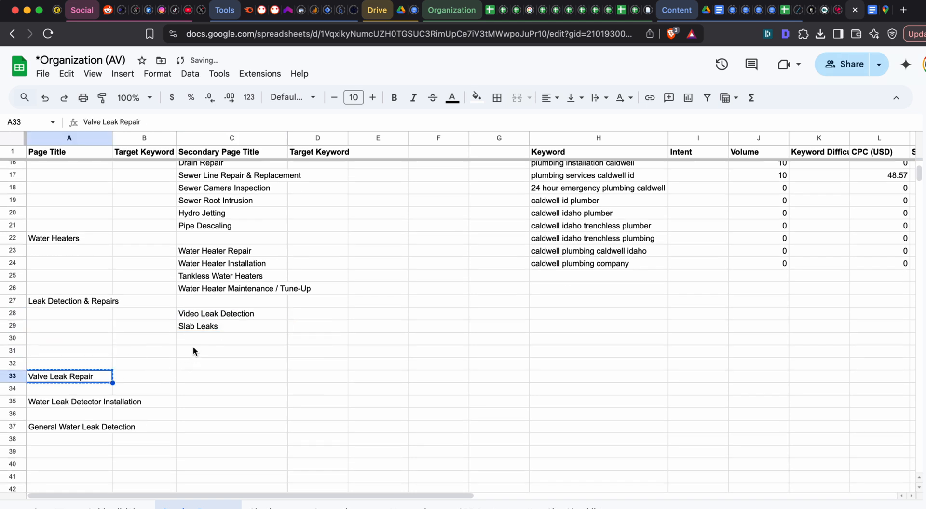
click(197, 339)
key(super+v)
click(110, 402)
key(super+x)
click(213, 352)
key(super+v)
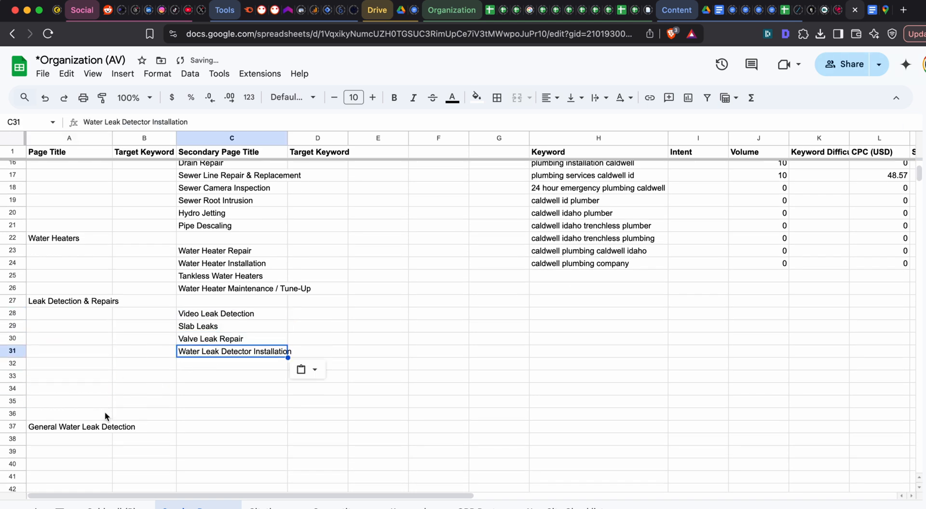
- Move General Water Leak Detection from A37 to C32
click(99, 427)
key(super+x)
click(202, 363)
key(super+v)
- Copy ChatGPT's Trenchless Plumbing heading and its four services into column A of the sheet, starting at A33
key(super+grave)
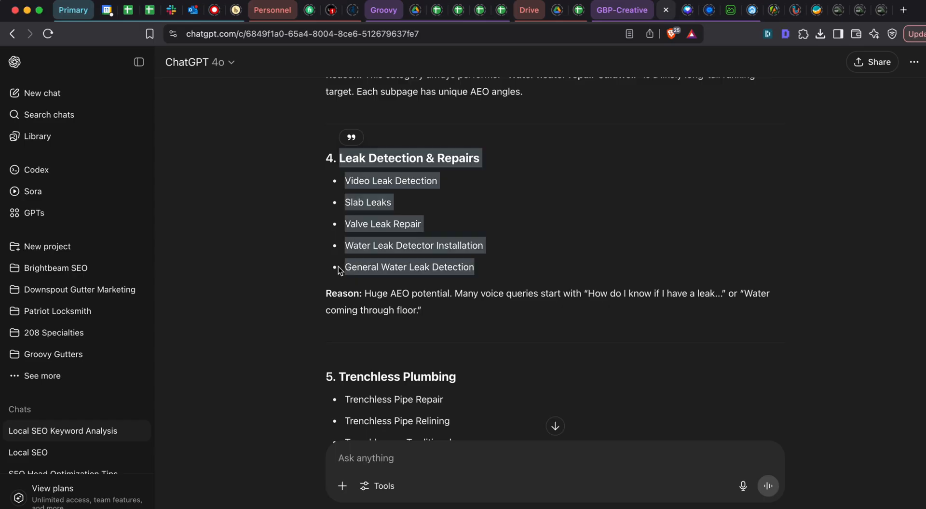
scroll(337, 270, down, 5)
drag(339, 115, 522, 201)
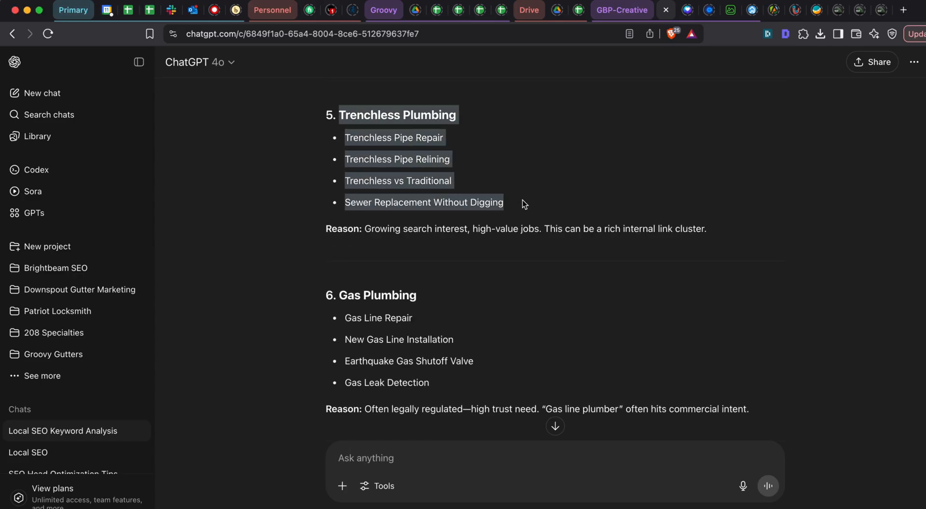
key(super+c)
key(super+grave)
click(94, 378)
key(super+v)
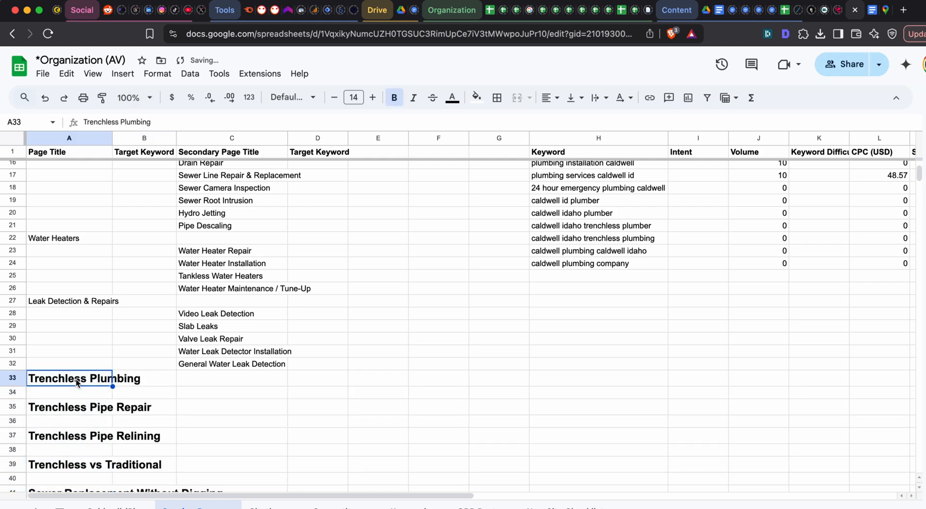
- Clear the formatting of the pasted trenchless entries in A33:A44
scroll(76, 386, down, 5)
shift+click(74, 432)
shift+click(81, 385)
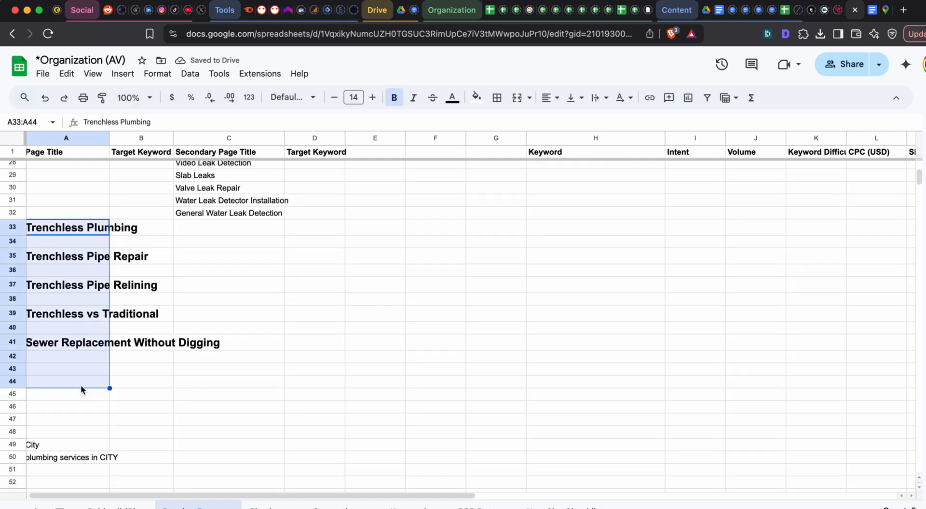
key(super+backslash)
- Move Trenchless Pipe Repair from A35 to C34 and Trenchless Pipe Relining from A37 to C35
click(77, 250)
key(super+x)
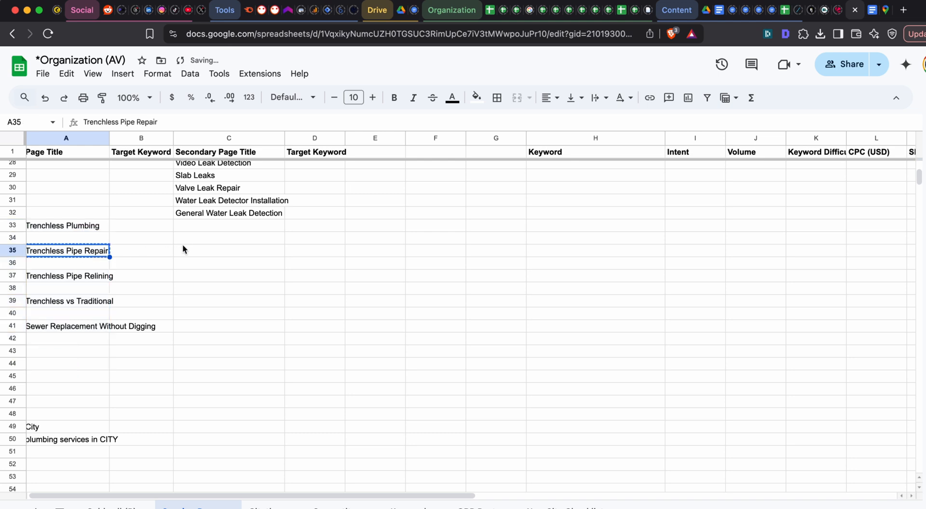
click(191, 240)
key(super+v)
click(79, 279)
key(super+x)
click(189, 251)
key(super+v)
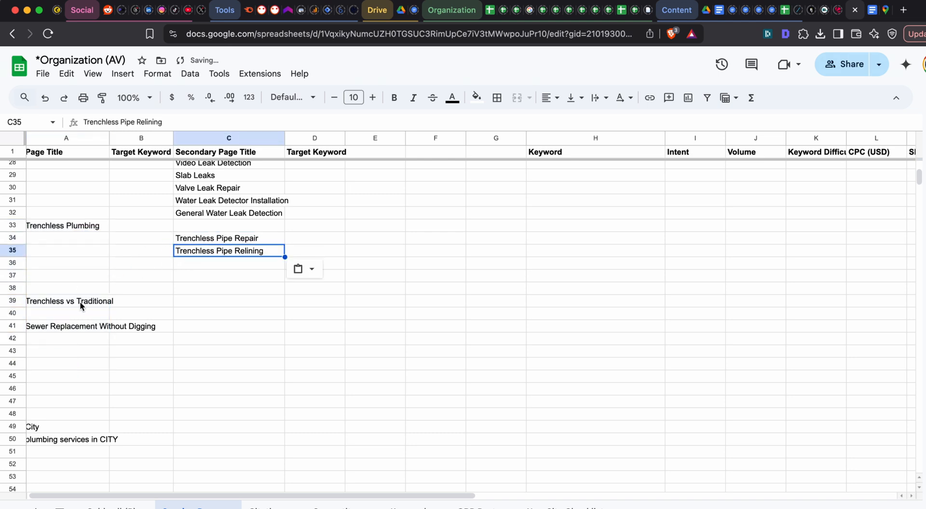
- Move Trenchless vs Traditional from A39 to C36 and Sewer Replacement Without Digging from A41 to C37
click(80, 301)
key(super+x)
click(174, 264)
key(super+v)
click(91, 331)
key(super+x)
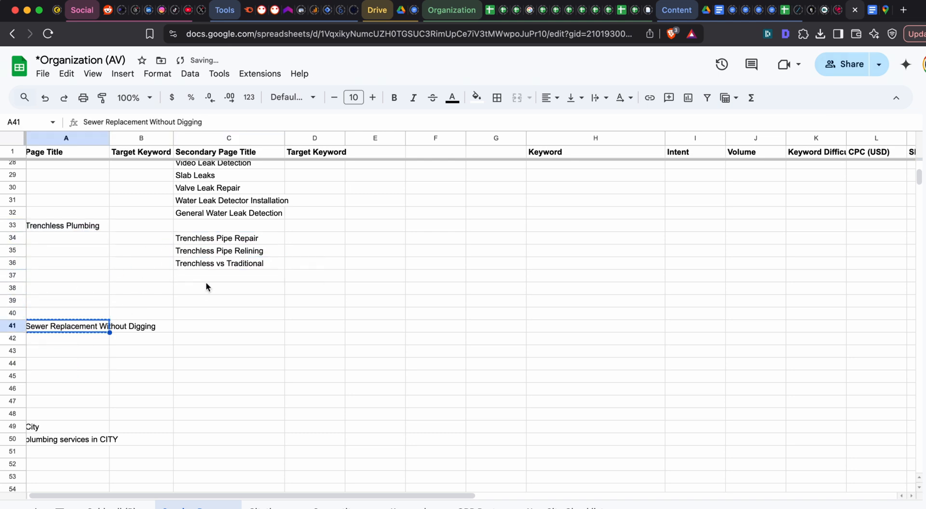
click(207, 277)
key(super+v)
- Check ChatGPT's remaining service categories, and move the City and "plumbing services in CITY" entries from A49:A50 to A70:A71 in the sheet
key(super+grave)
scroll(369, 306, down, 5)
scroll(368, 306, up, 4)
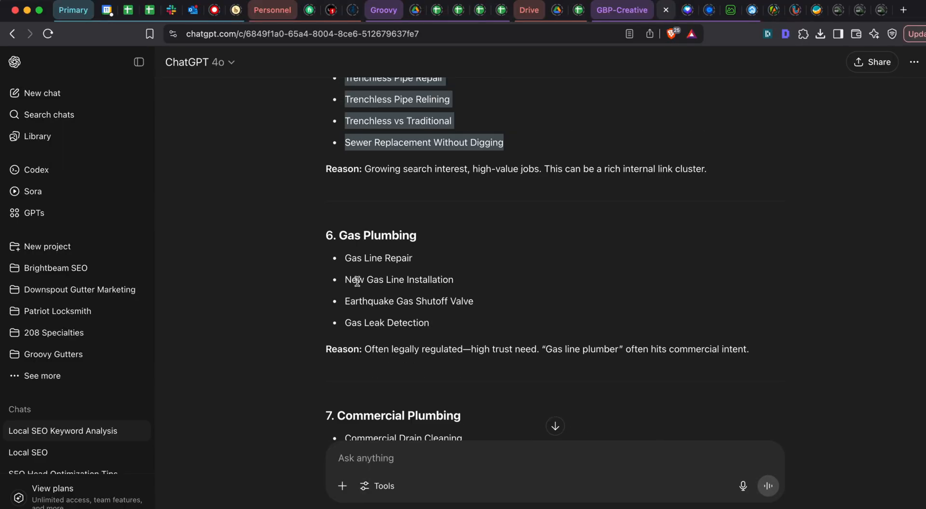
scroll(357, 281, down, 15)
scroll(357, 282, up, 15)
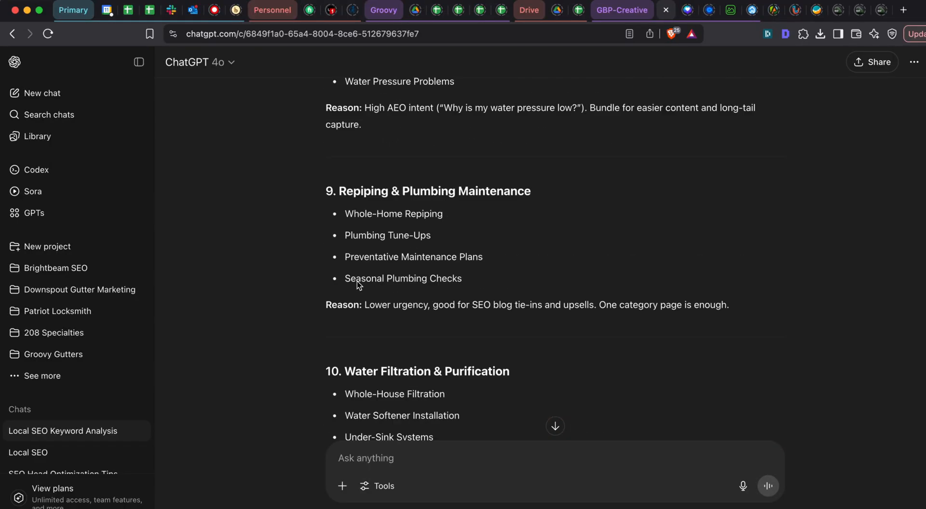
key(super+grave)
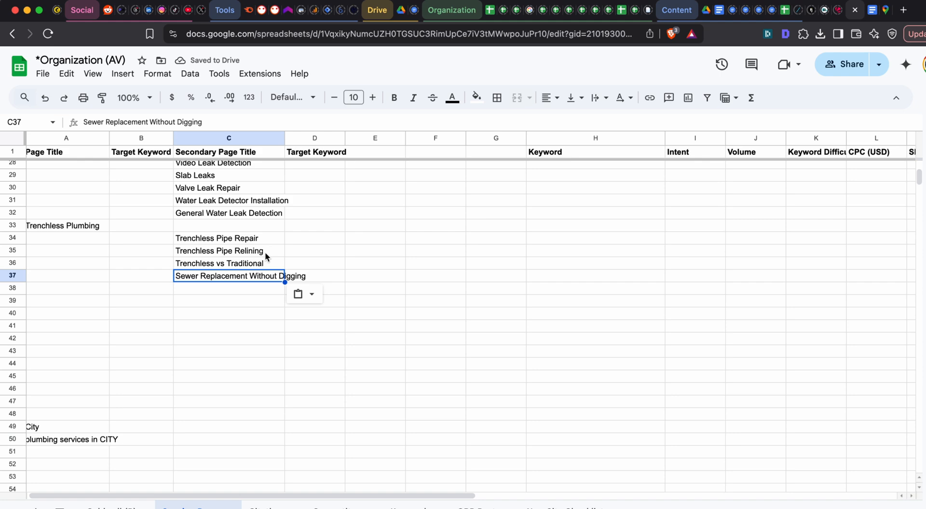
drag(66, 425, 59, 435)
key(super+c)
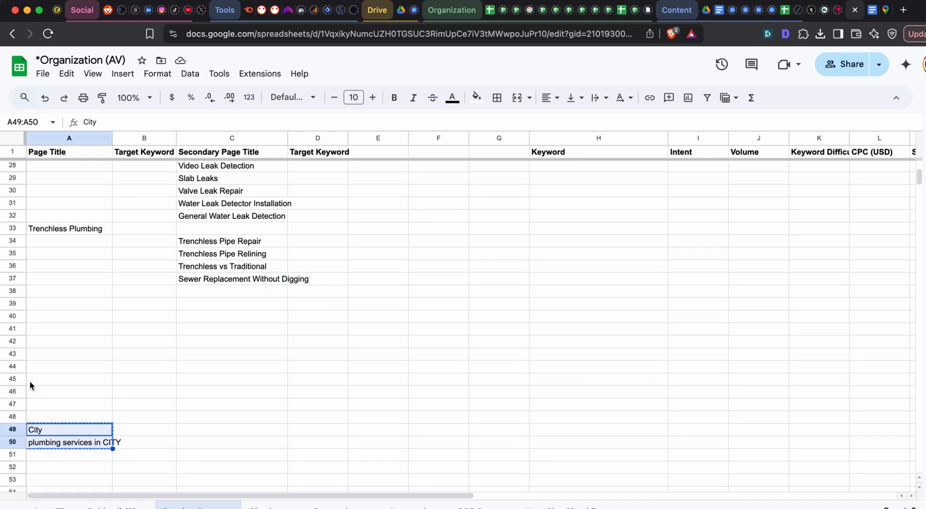
scroll(30, 381, down, 1)
scroll(51, 419, down, 7)
click(51, 417)
key(super+v)
scroll(43, 366, up, 15)
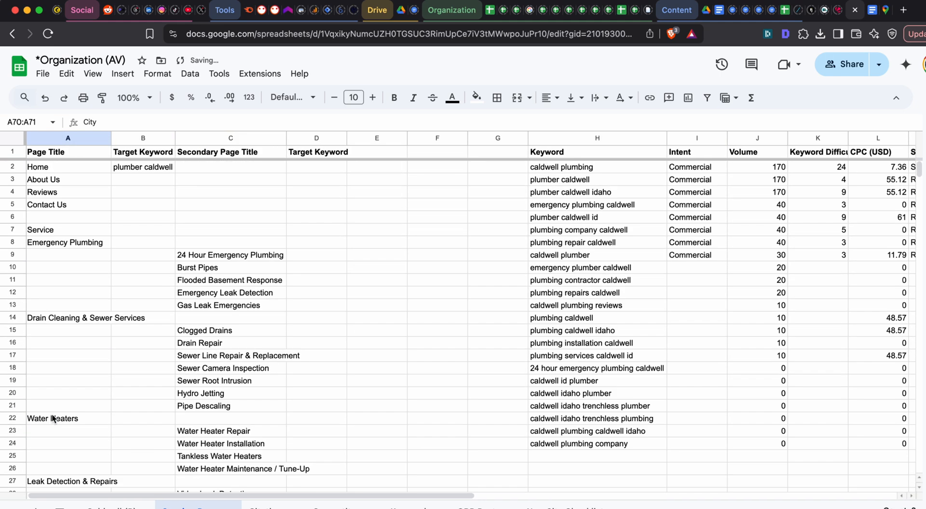
scroll(39, 328, down, 8)
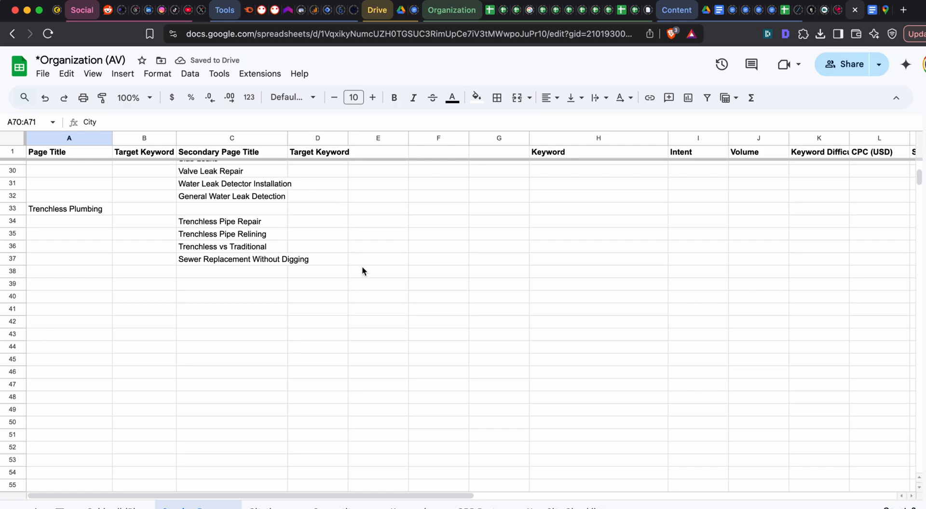
- Read ChatGPT's remaining service categories, from Gas Plumbing through the optional rural and septic services and the notes
key(super+grave)
scroll(463, 250, up, 2)
scroll(418, 229, down, 4)
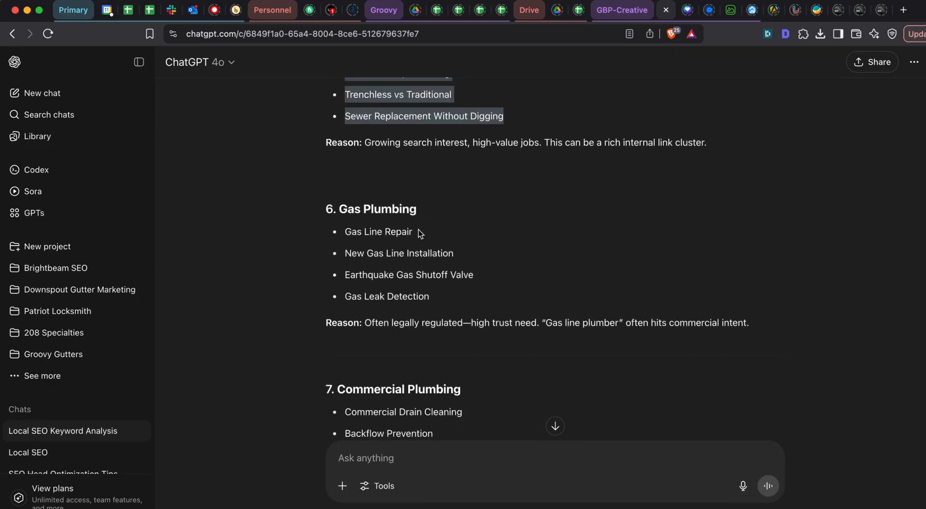
scroll(417, 193, down, 7)
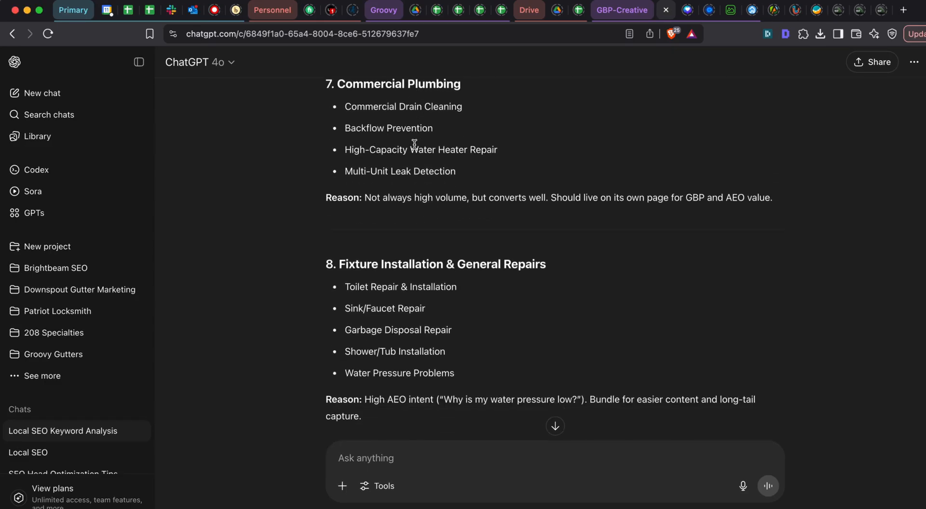
scroll(407, 142, down, 4)
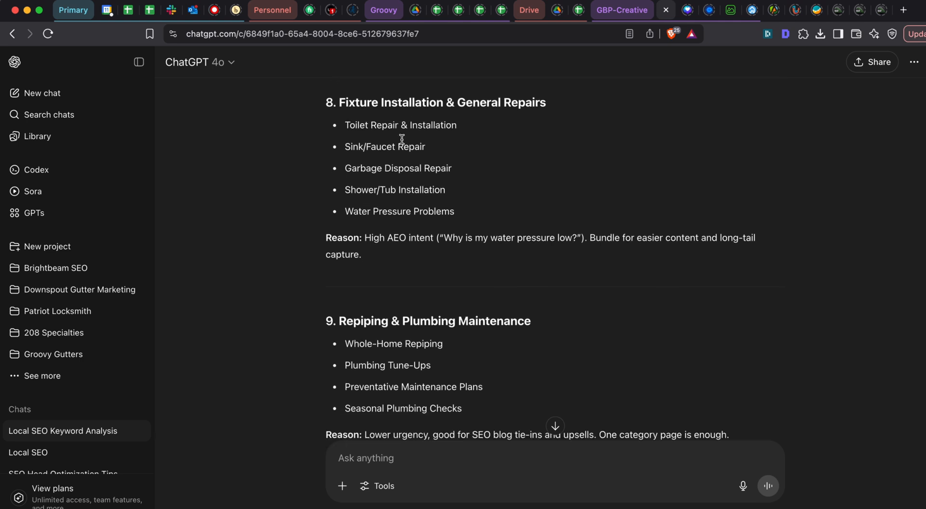
scroll(385, 145, down, 5)
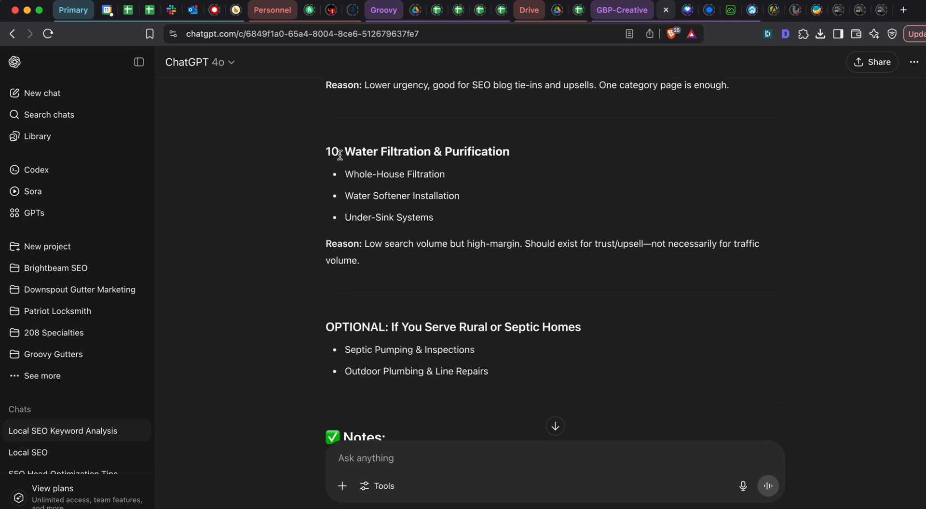
scroll(354, 163, down, 2)
scroll(401, 228, down, 2)
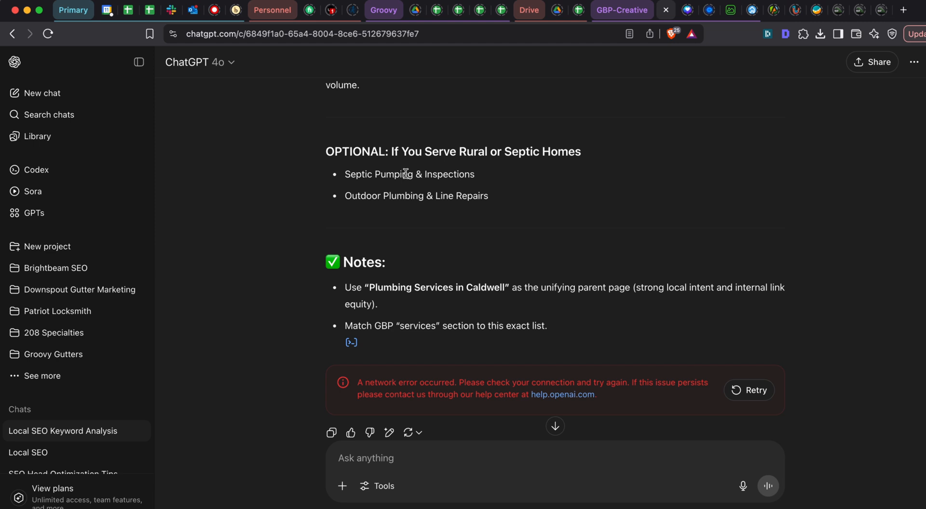
scroll(406, 173, up, 1)
drag(346, 202, 502, 202)
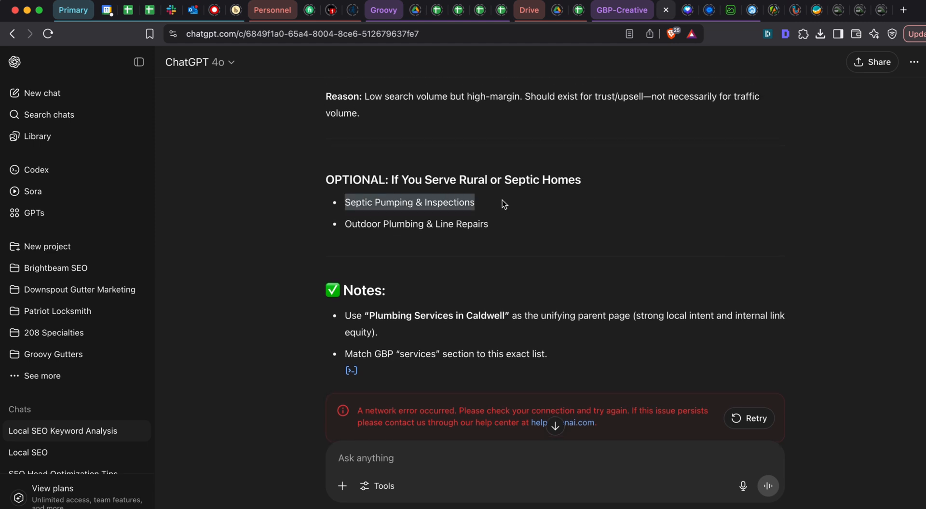
- Look back over ChatGPT's whole service list and the original prompt to examine how categories and their bullets are structured
scroll(425, 146, up, 10)
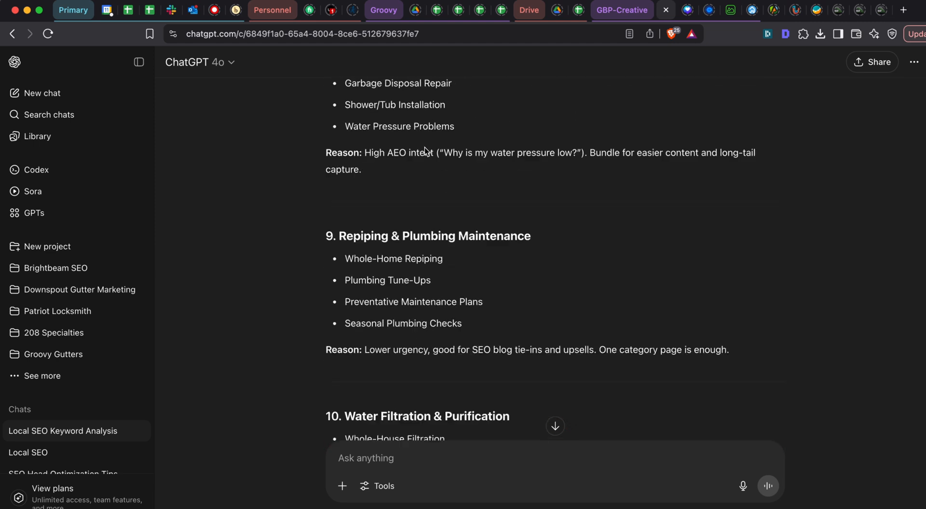
scroll(424, 147, up, 8)
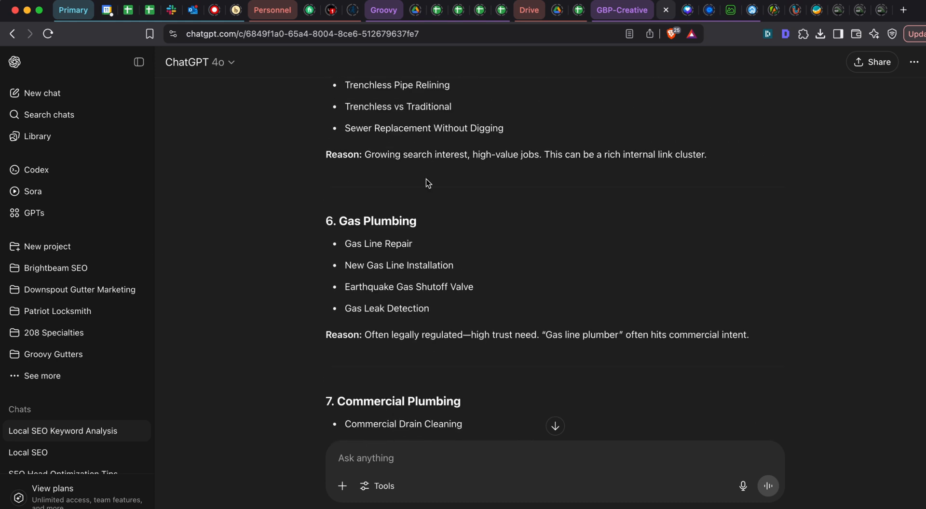
scroll(426, 179, up, 3)
scroll(426, 178, down, 2)
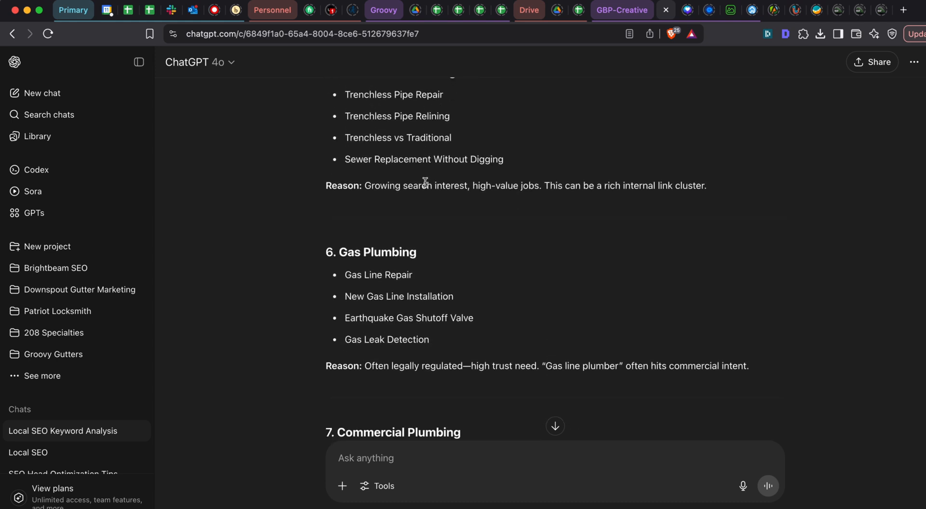
scroll(425, 183, up, 3)
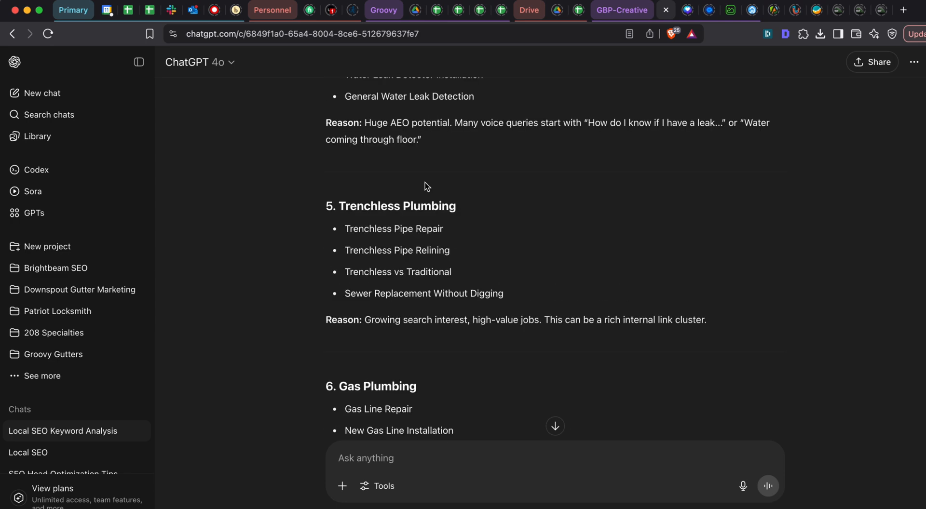
scroll(424, 182, down, 15)
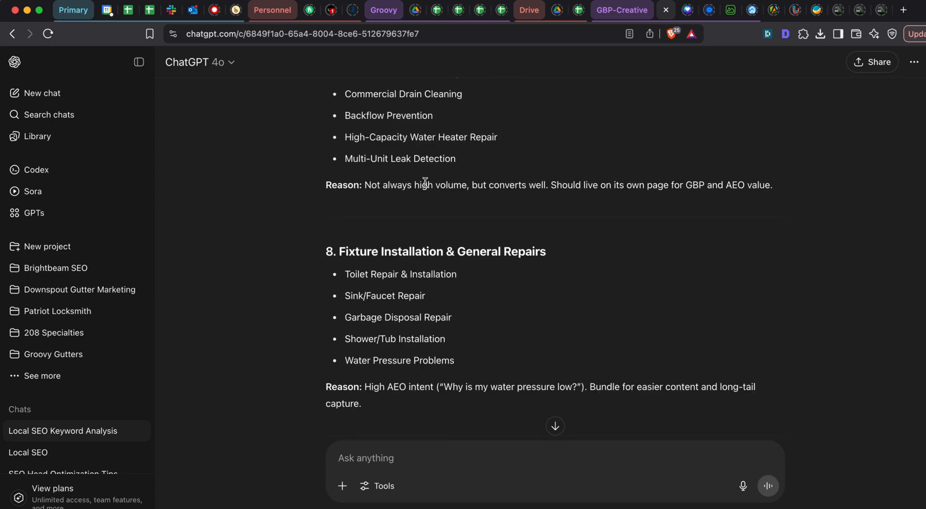
scroll(465, 308, down, 7)
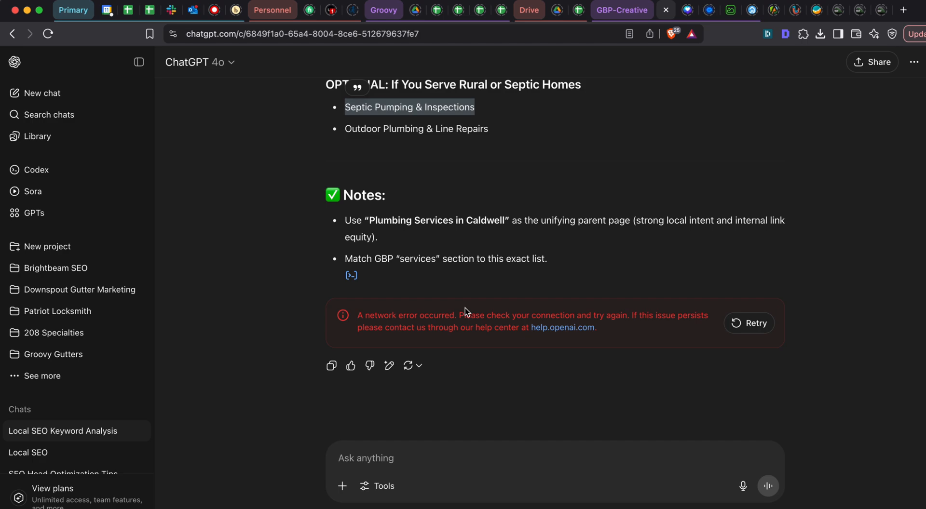
scroll(464, 308, up, 18)
scroll(465, 308, up, 15)
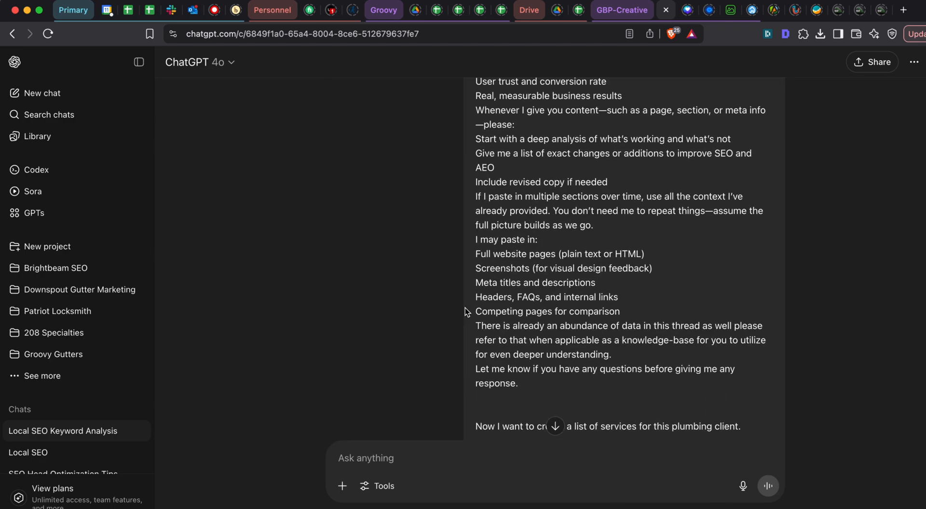
scroll(464, 308, down, 8)
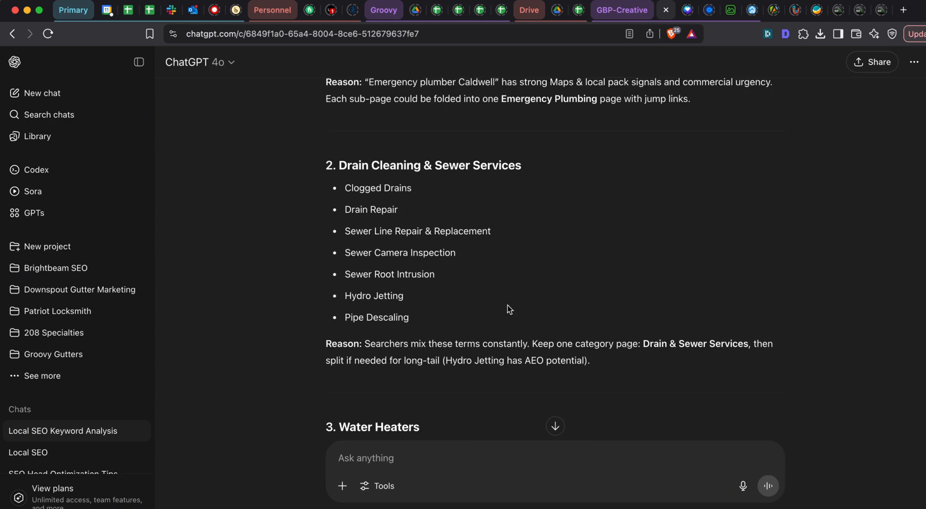
- Draft a ChatGPT prompt asking whether the higher level items are separate pages and the lower level bullets part of the page, not specific pages themselves
text(With what you have given me, are)
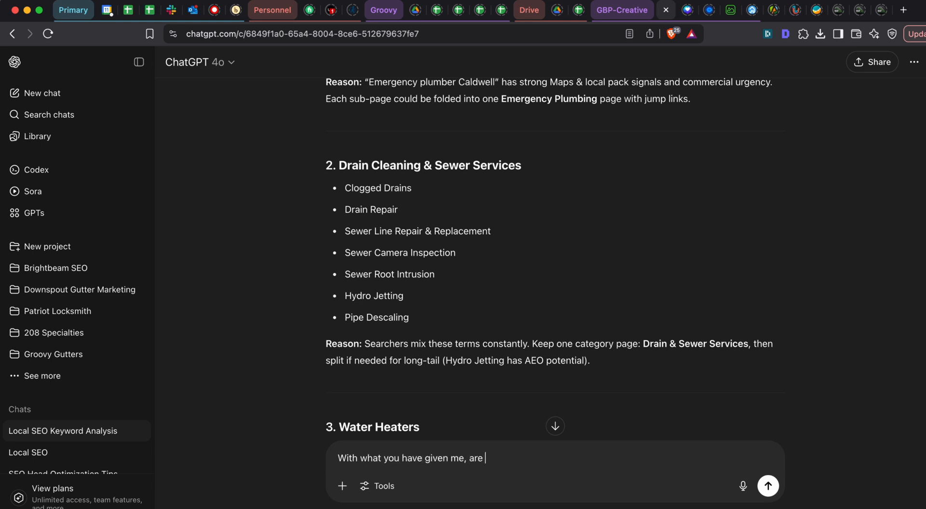
text( we considering these sepa)
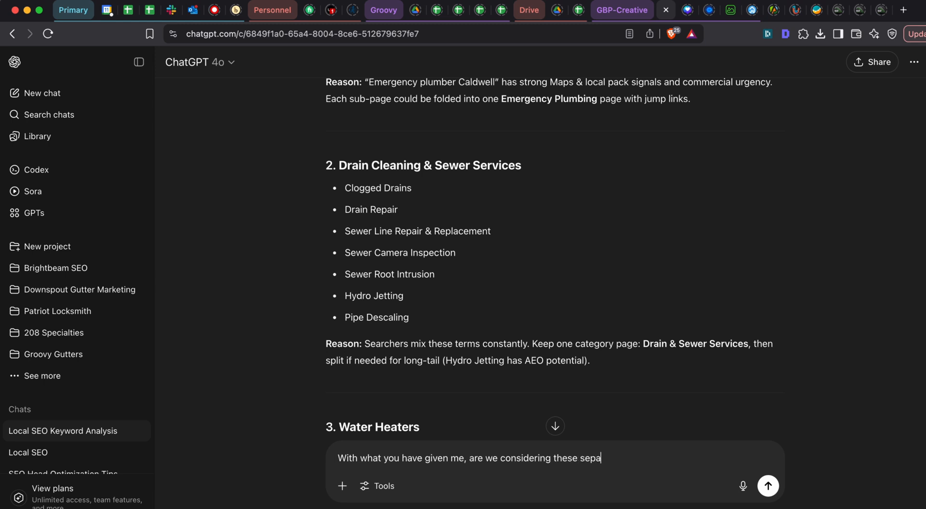
text(rate pages, the hig)
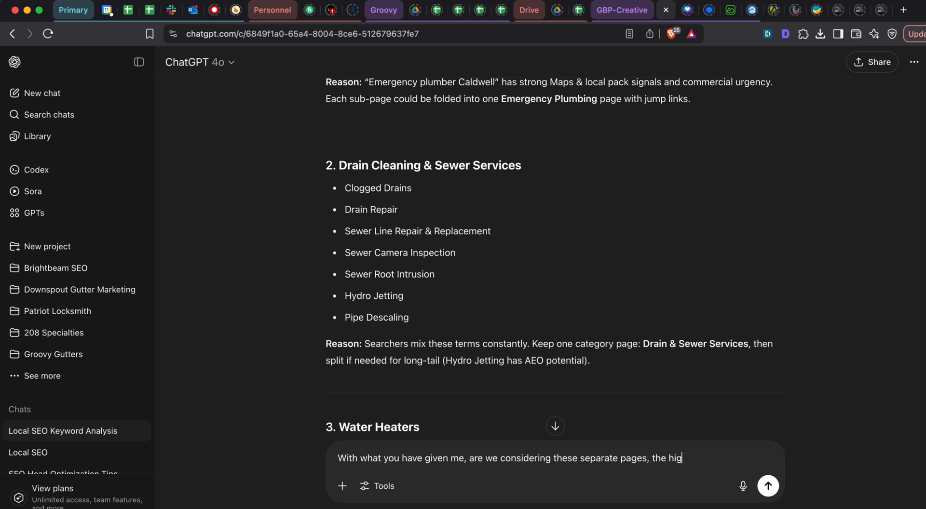
text(her level, and having the lowe)
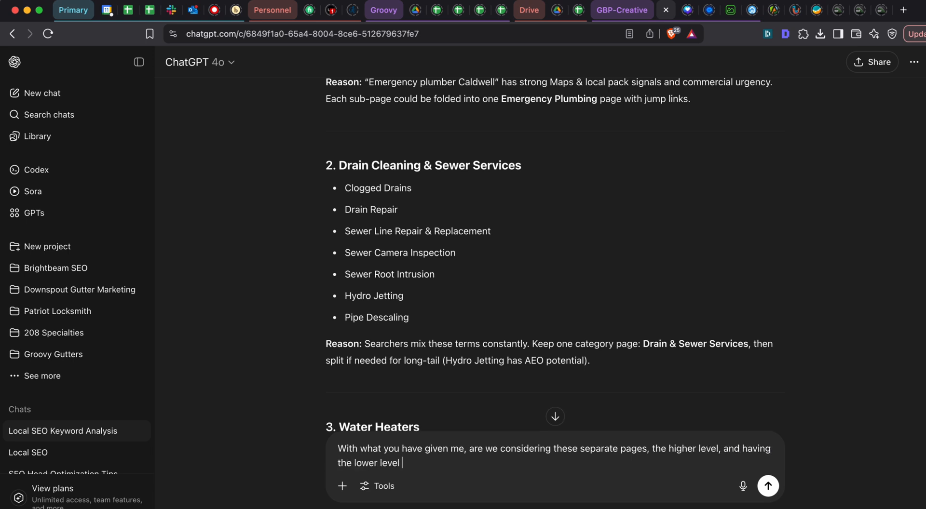
text(r level bullets be part of the pa)
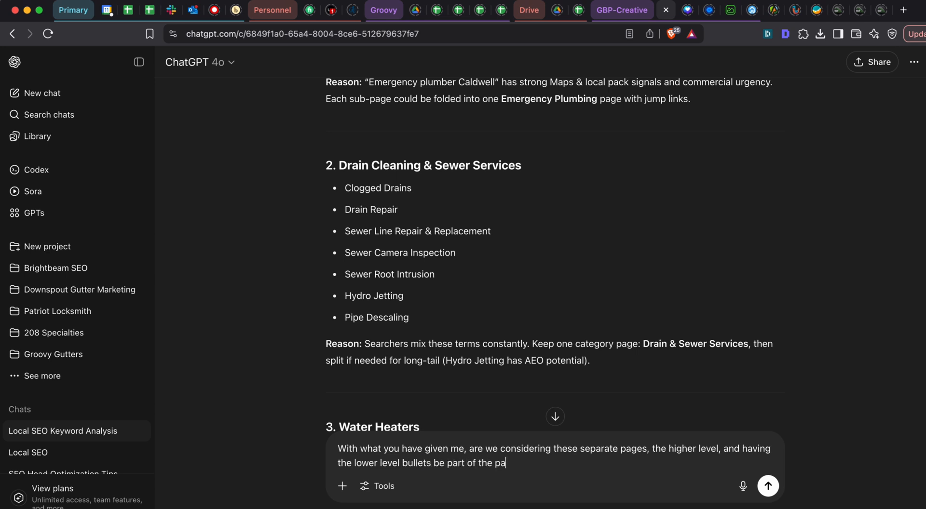
text(ge not specific pages themselves?)
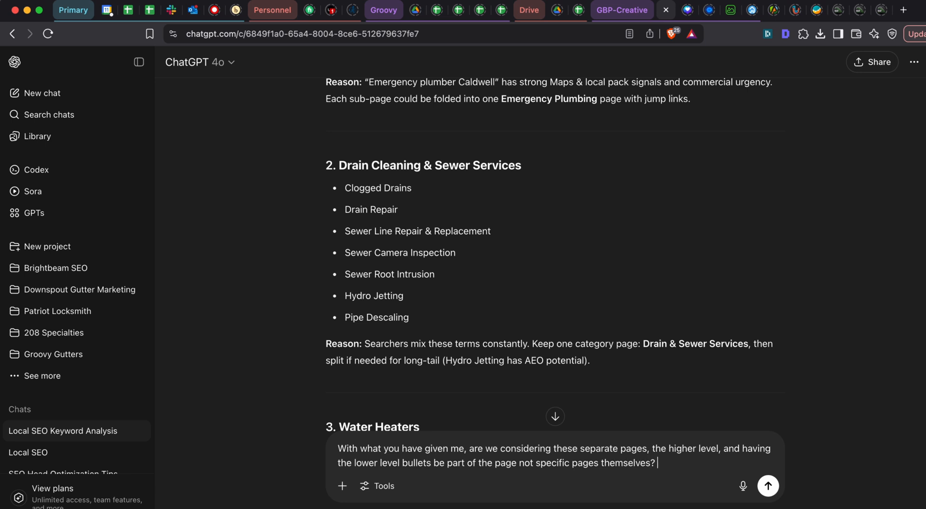
text( What are your though)
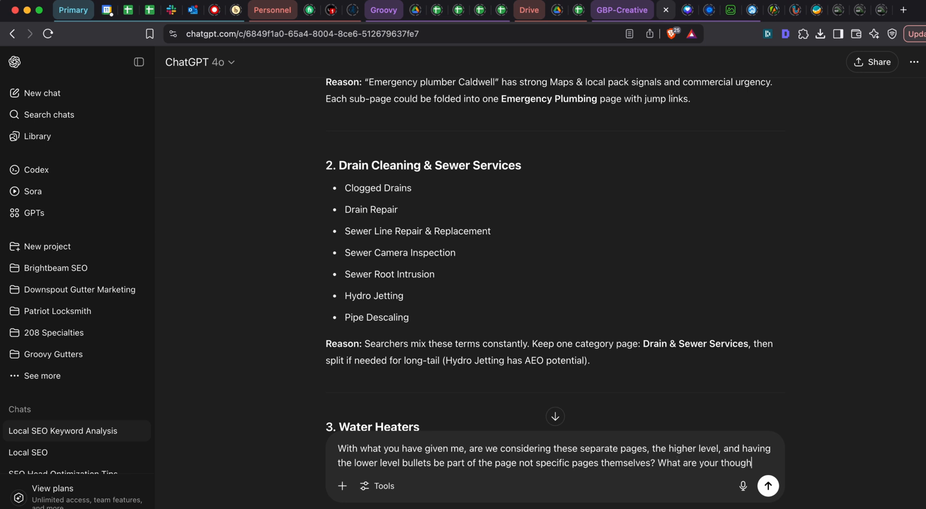
text(ts on this for a lo)
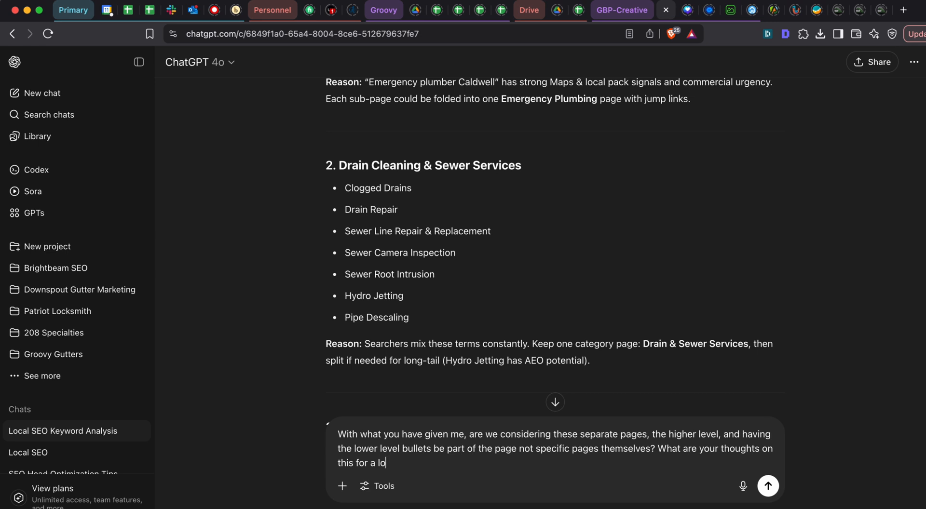
text(cal se)
text(rvice bus)
- Add "What are your thoughts on this for a local service business / plumber?" to the prompt and send it
key(BackSpace)
text(bus busine)
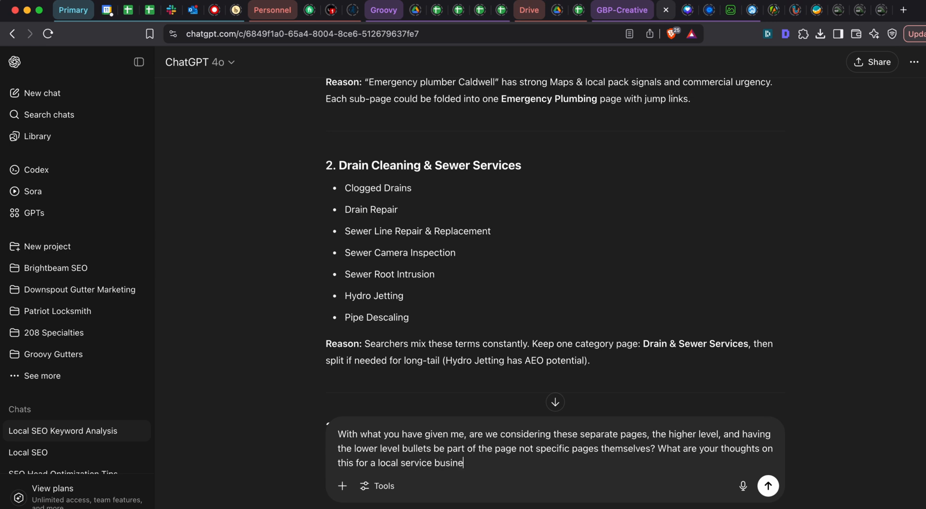
text(ss / plumber?)
key(Return)
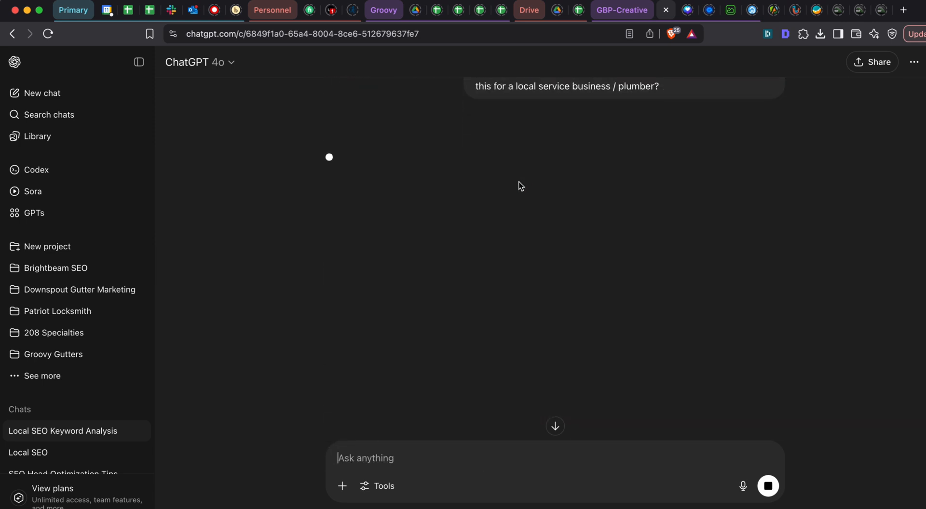
- Read the General Rule in ChatGPT's answer on primary pages, secondary sections and exceptions
scroll(519, 181, up, 5)
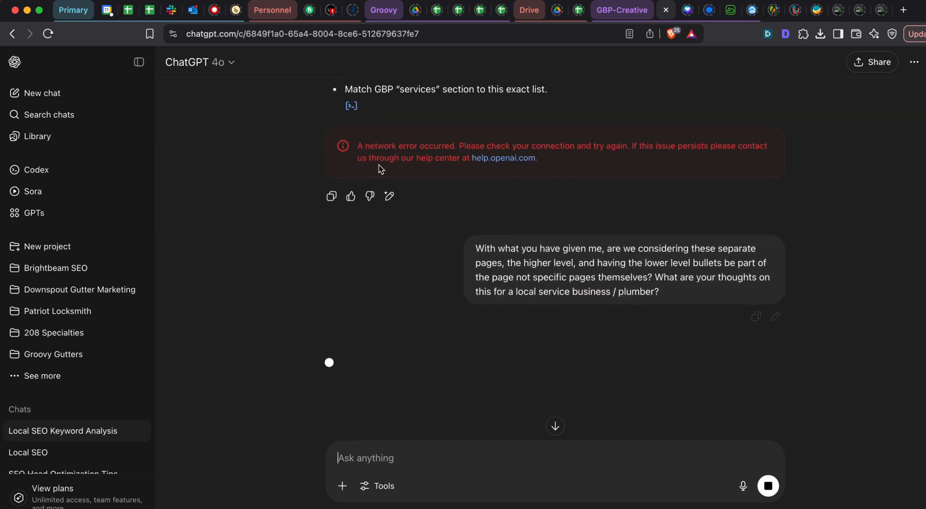
scroll(378, 165, up, 4)
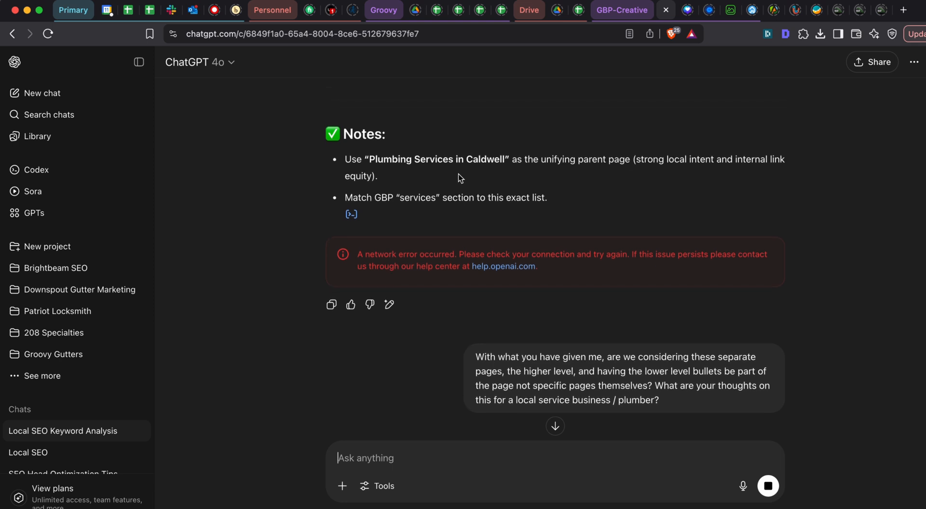
scroll(462, 171, down, 8)
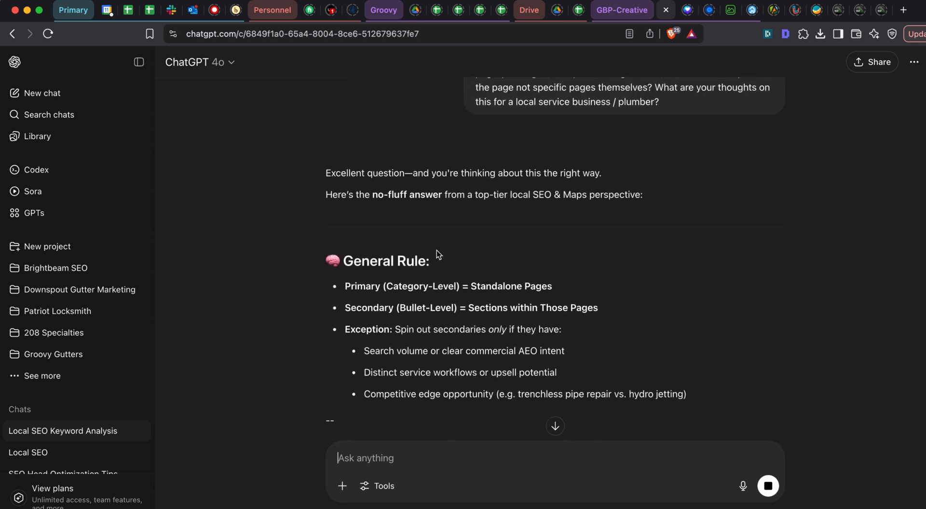
scroll(436, 250, down, 4)
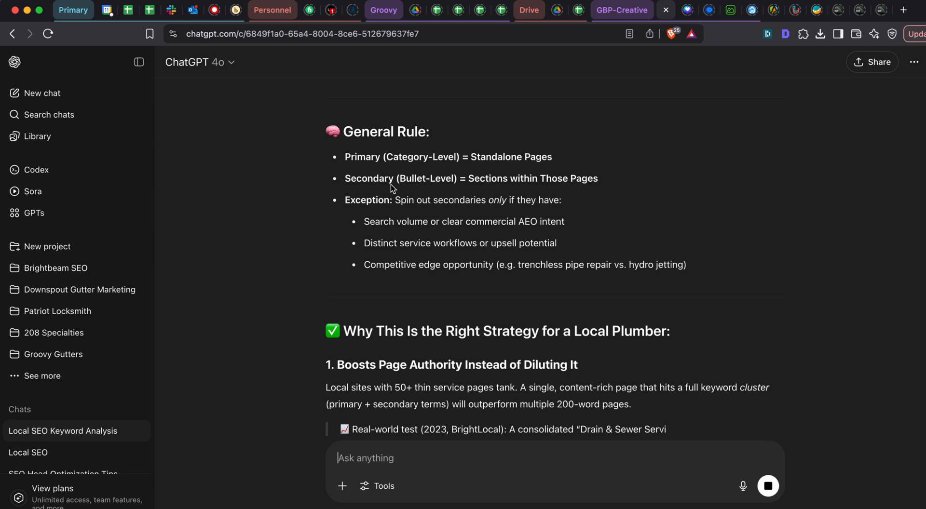
triple_click(401, 178)
click(467, 178)
scroll(502, 178, down, 1)
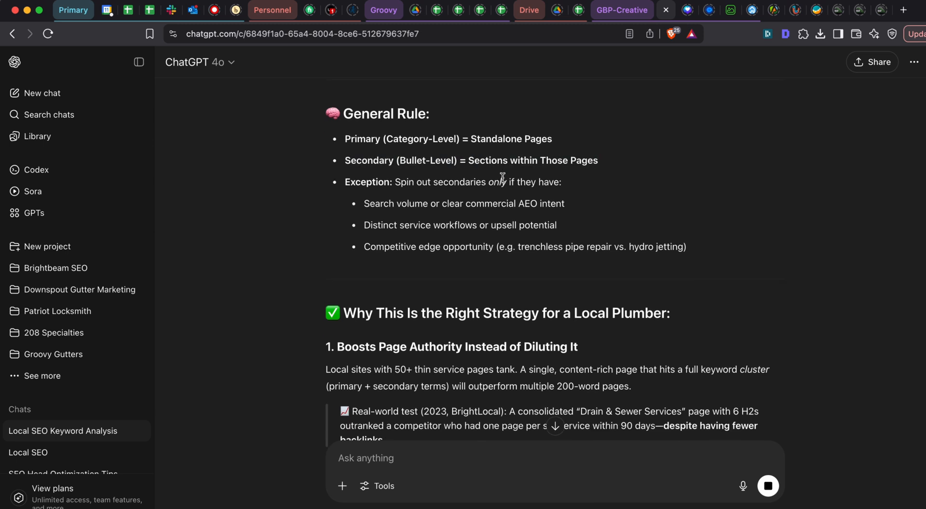
- Read ChatGPT's reasons why category-level pages with bullet-level sections suit a local plumber, covering page authority, Maps optimization and user experience
scroll(503, 179, down, 1)
triple_click(528, 155)
click(544, 154)
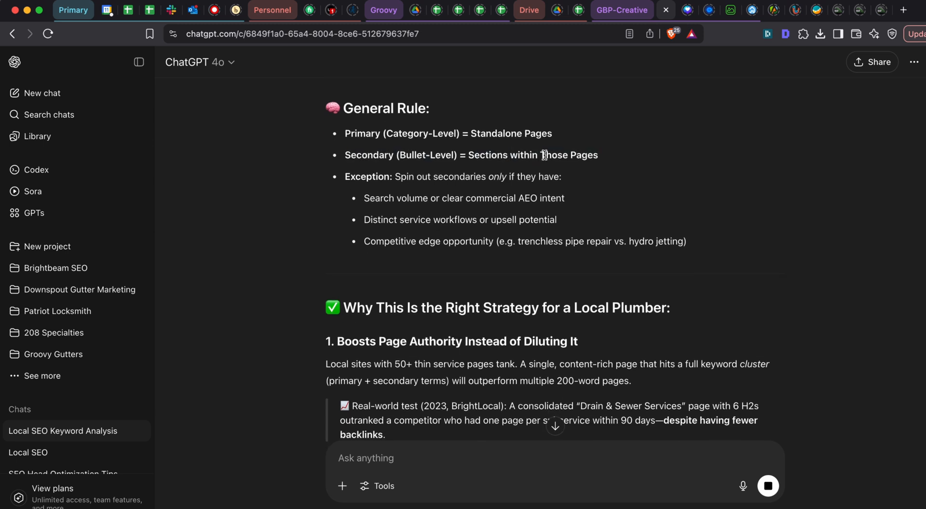
double_click(438, 181)
click(417, 187)
scroll(388, 189, down, 3)
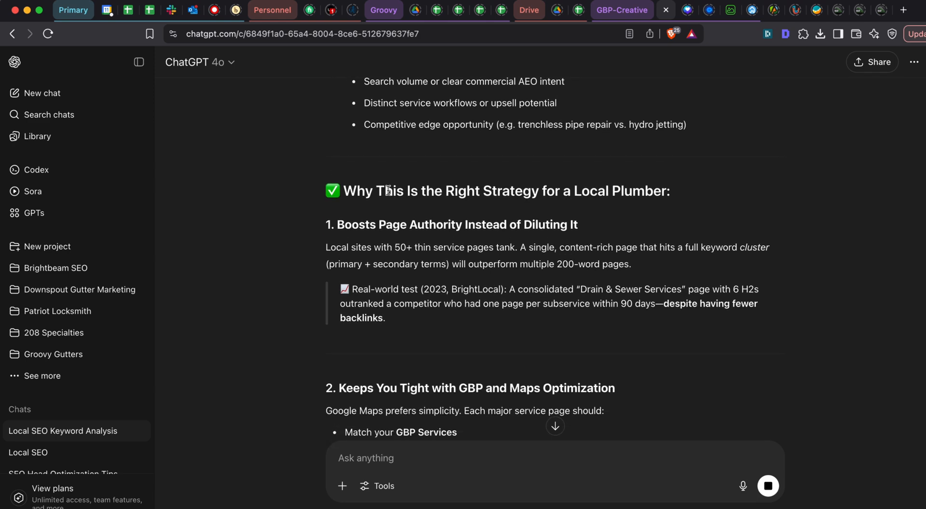
scroll(388, 190, down, 4)
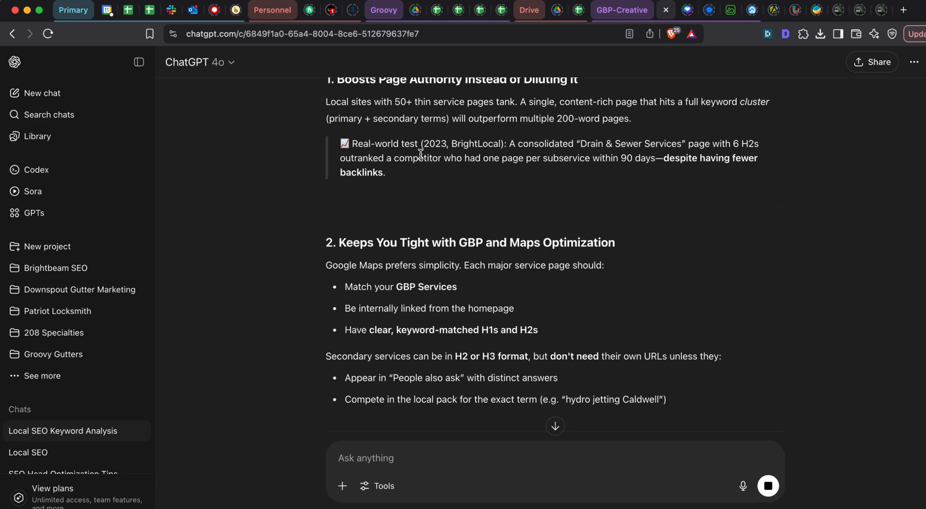
scroll(421, 154, down, 3)
scroll(424, 205, down, 5)
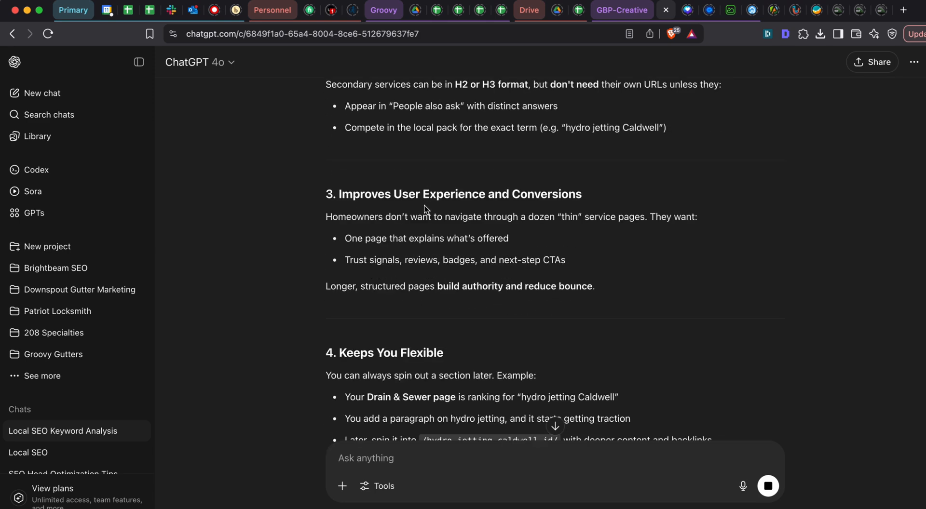
- Copy the earlier service list from the primary service categories heading through "Outdoor Plumbing & Line Repairs"
scroll(417, 226, up, 10)
scroll(417, 226, up, 20)
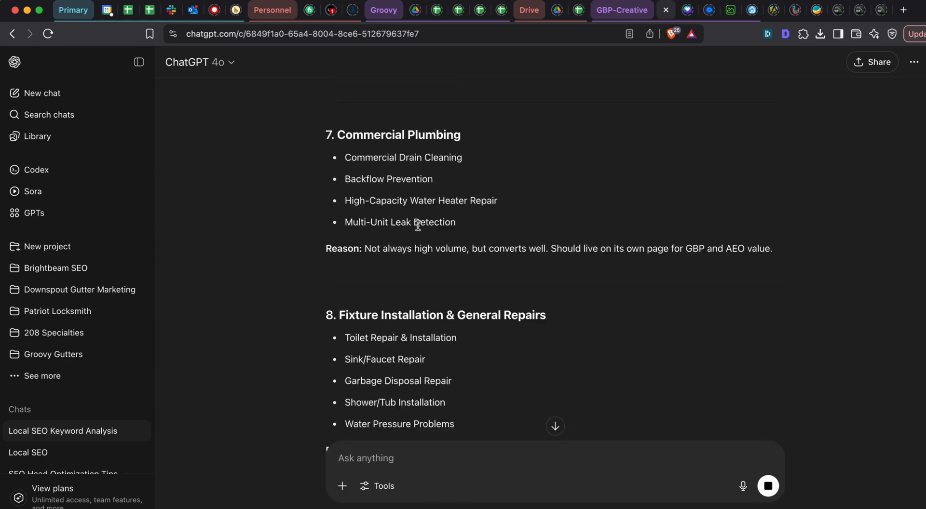
scroll(418, 226, down, 5)
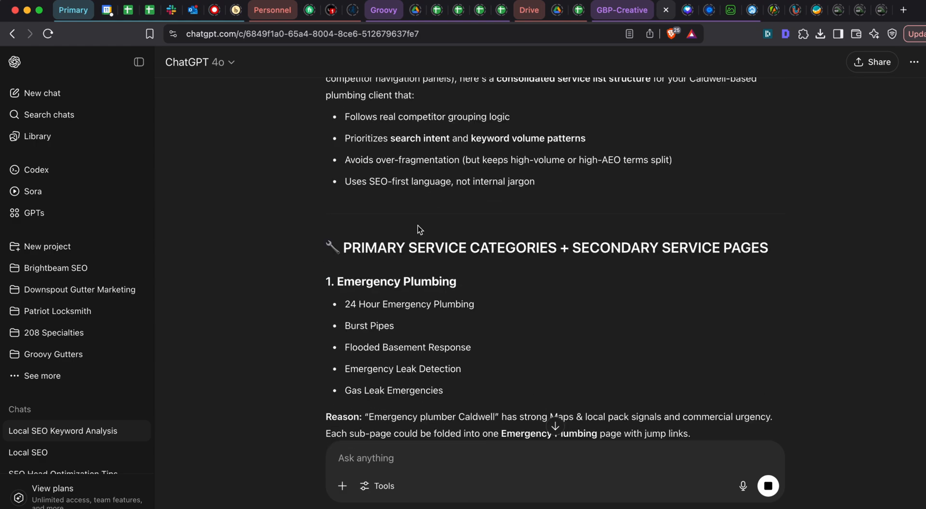
drag(336, 192, 566, 215)
scroll(566, 215, down, 20)
scroll(566, 215, down, 10)
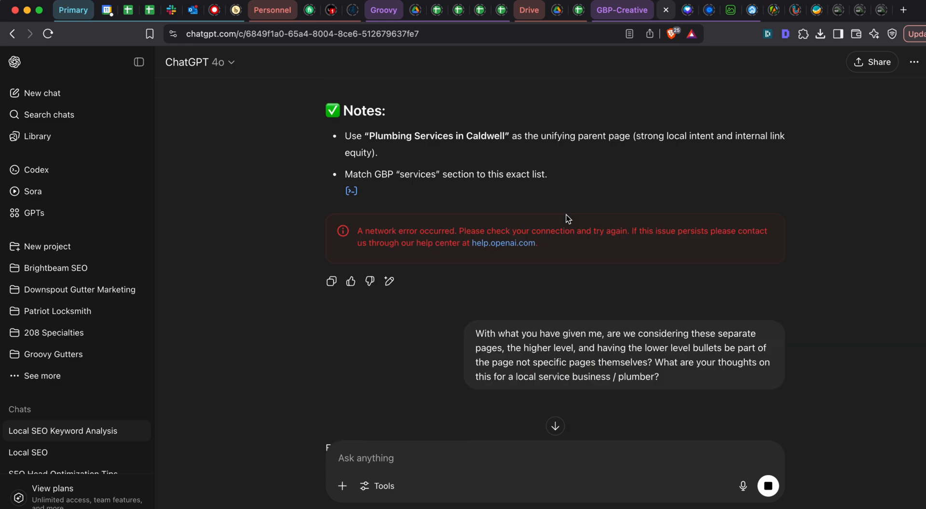
scroll(526, 209, up, 4)
shift+click(527, 209)
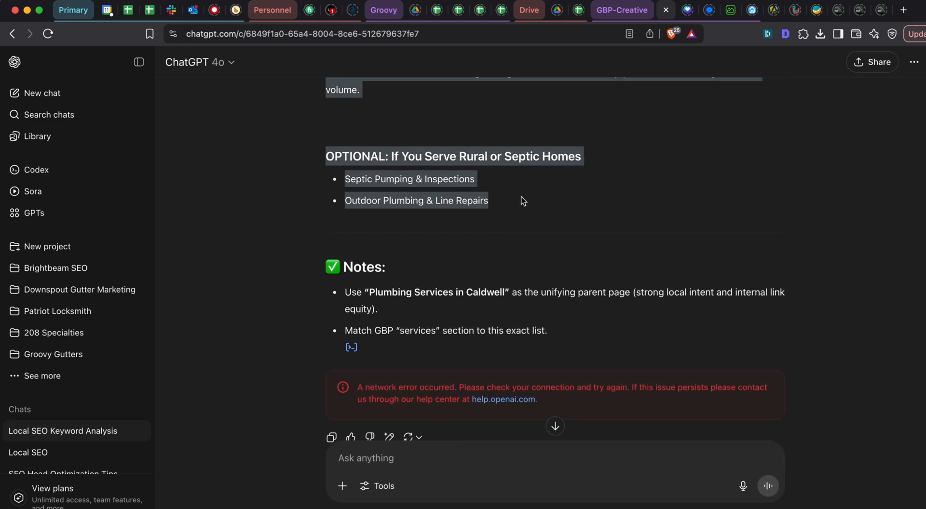
scroll(501, 169, up, 1)
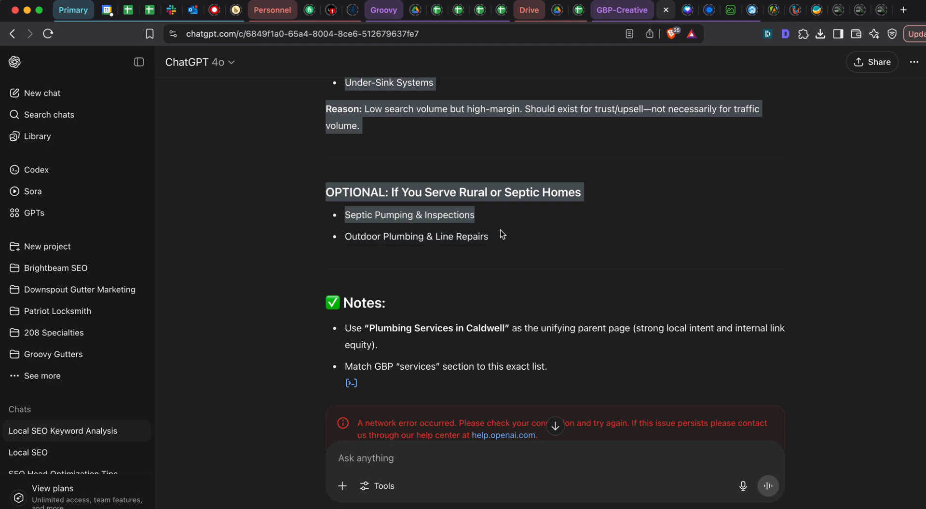
- Reread the General Rule's exception and its three conditions for spinning secondary services out into their own pages
scroll(502, 203, down, 10)
scroll(502, 202, down, 2)
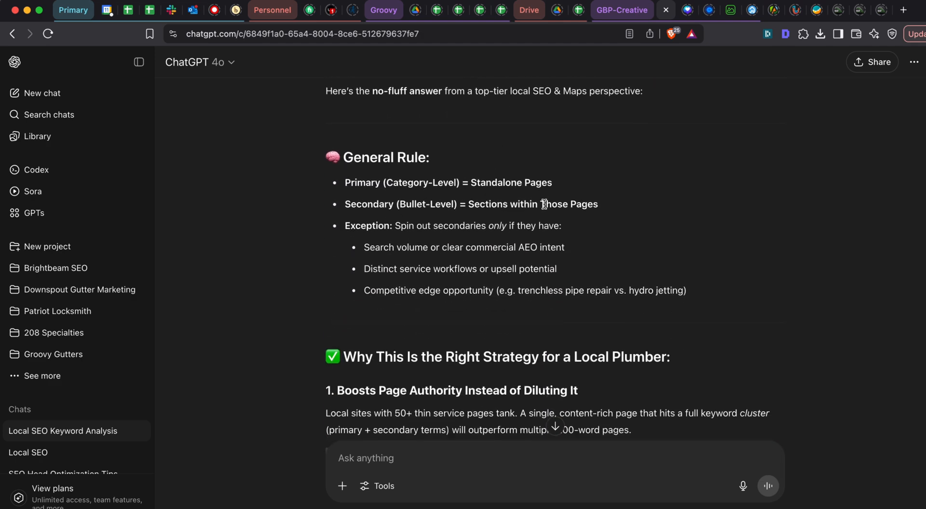
scroll(463, 208, down, 3)
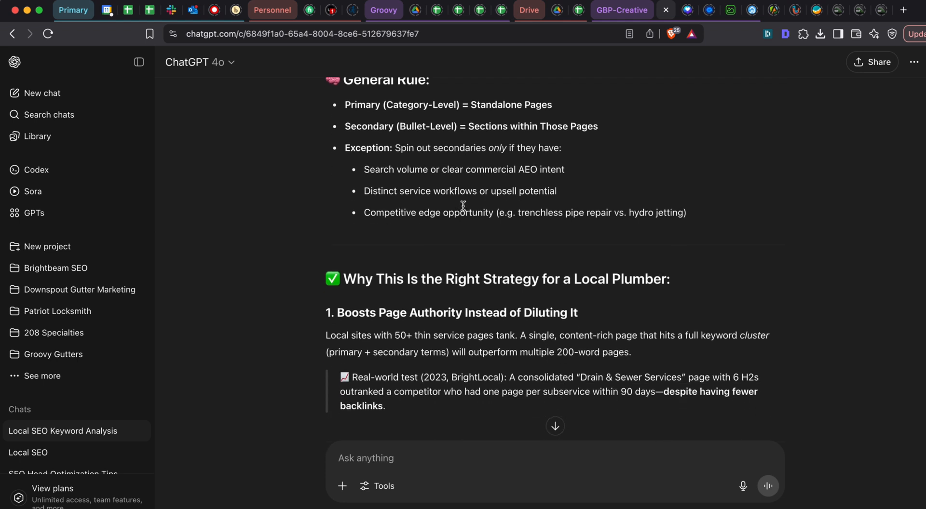
triple_click(467, 147)
triple_click(450, 168)
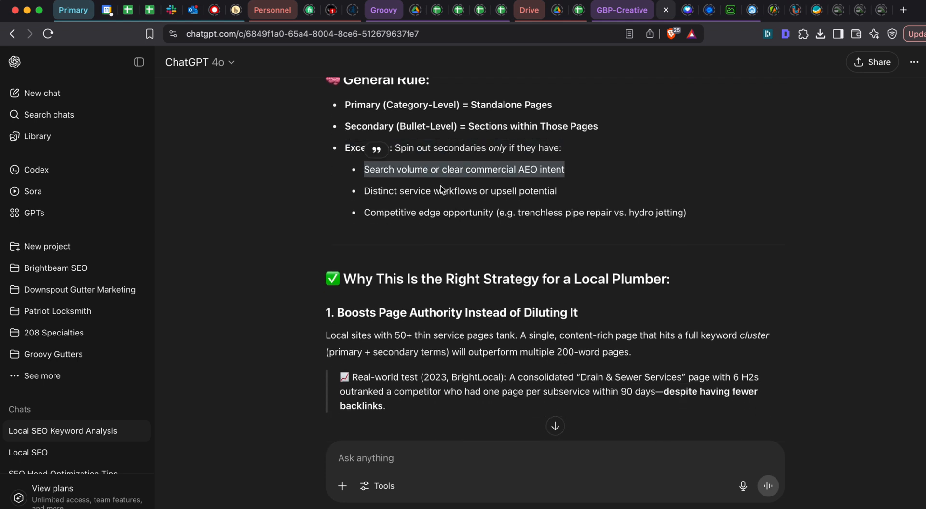
double_click(437, 192)
triple_click(434, 211)
click(433, 197)
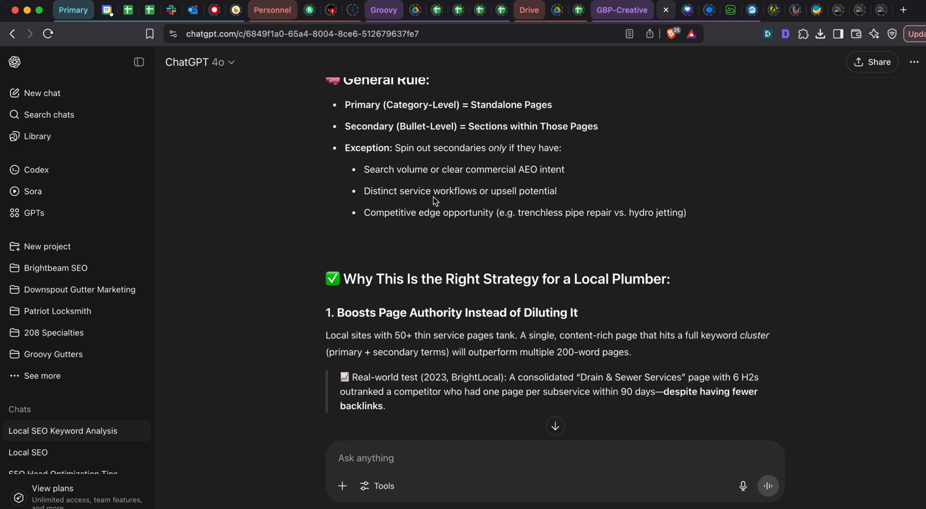
- Start a new ChatGPT prompt with "You have given me this list" and paste the copied service list below it
scroll(429, 191, down, 3)
scroll(427, 189, down, 15)
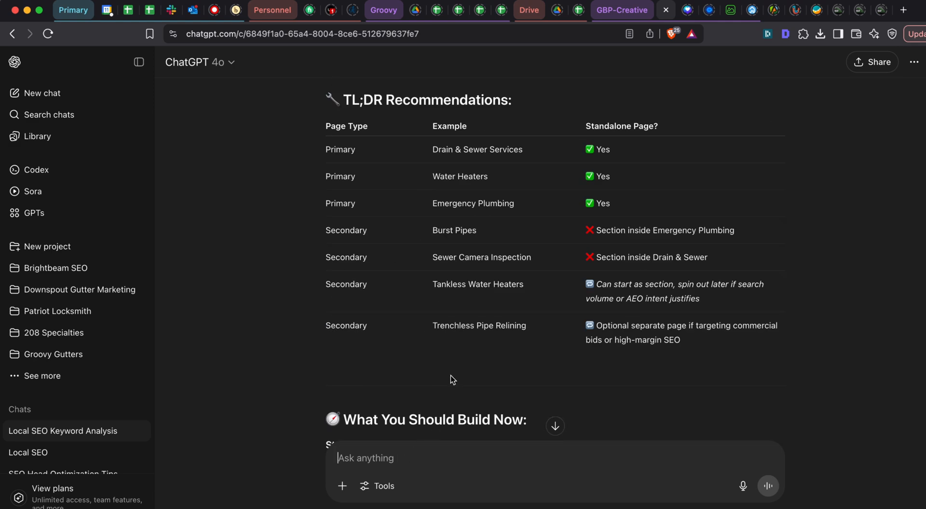
text(You have given m)
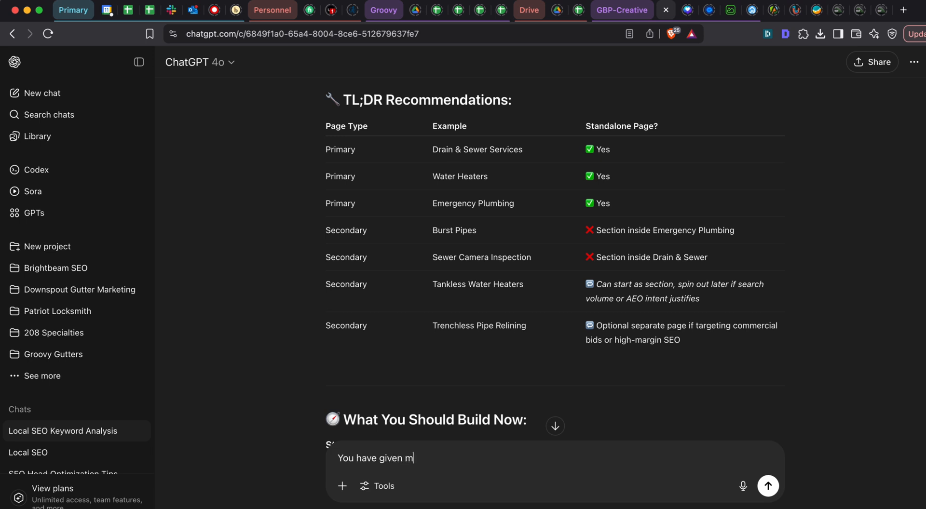
text(e this list)
key(shift+Return)
key(super+v)
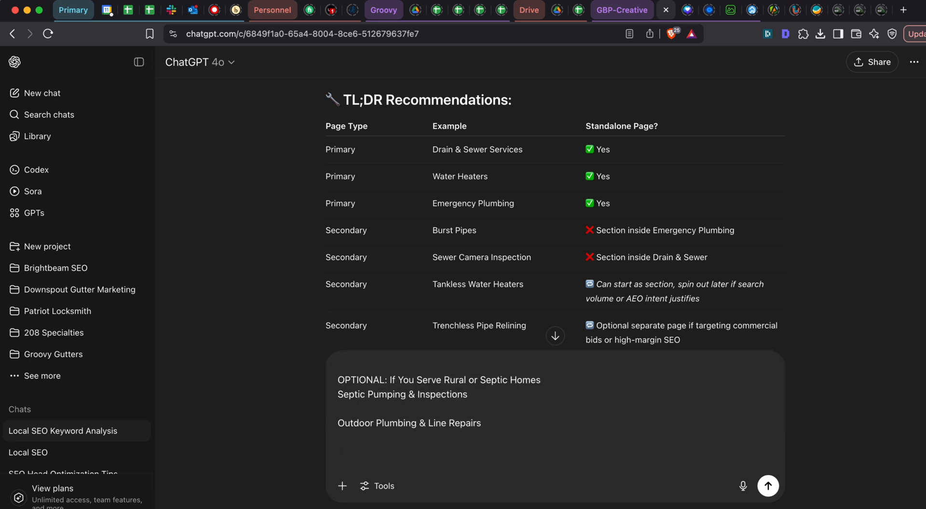
- Below the pasted list, add "For the PRIMARY SERVICE PAGES which we are saying the top categories for each of these are."
text(For the PRIMARY SERVICE PAGES which we are saying are)
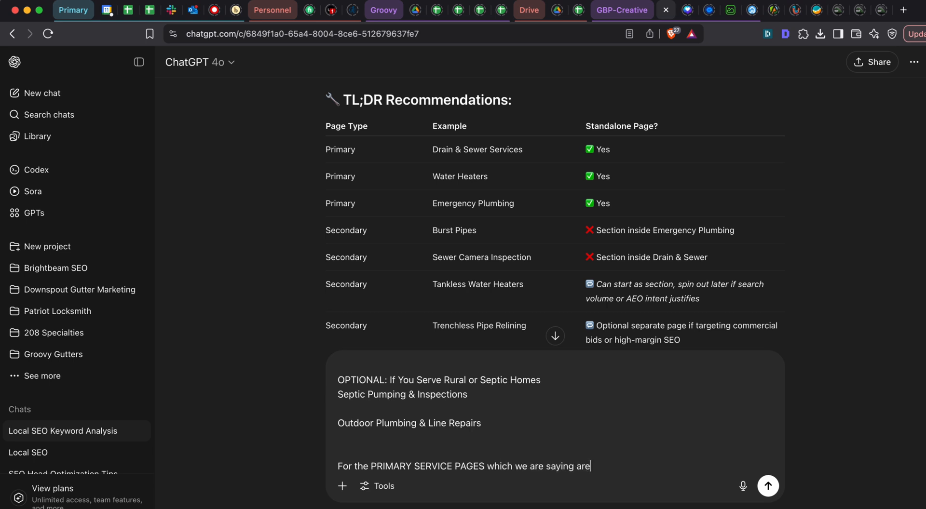
key(BackSpace)
key(BackSpace)
key(BackSpace)
text(the top categories for )
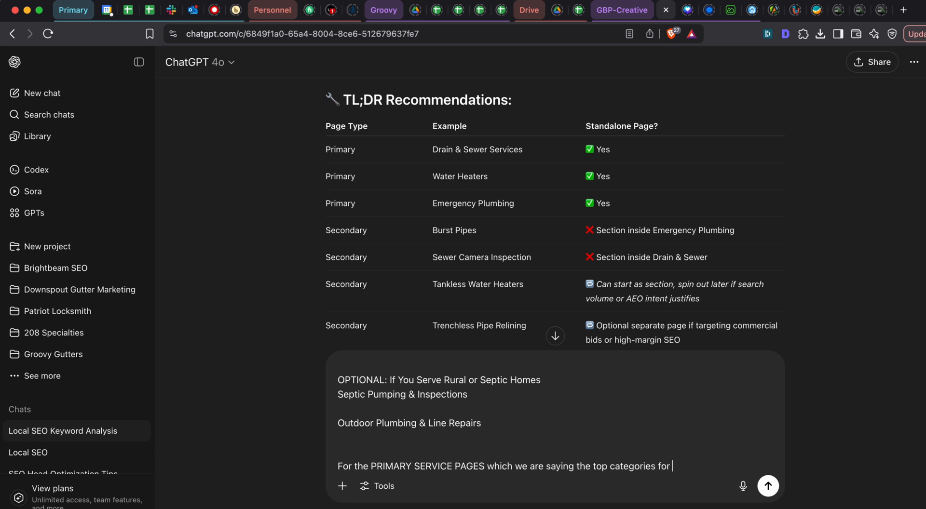
text(each of these are.)
- Check the number of service categories in the earlier list and add "that gives us 10 total pages." as a new paragraph
key(shift+Return)
key(shift+Return)
text(that gives us)
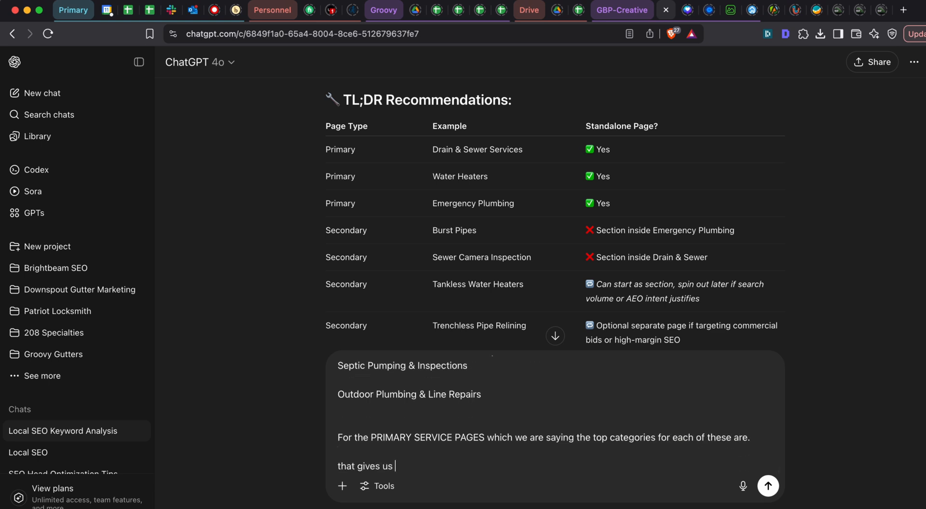
scroll(456, 204, down, 15)
scroll(456, 205, up, 5)
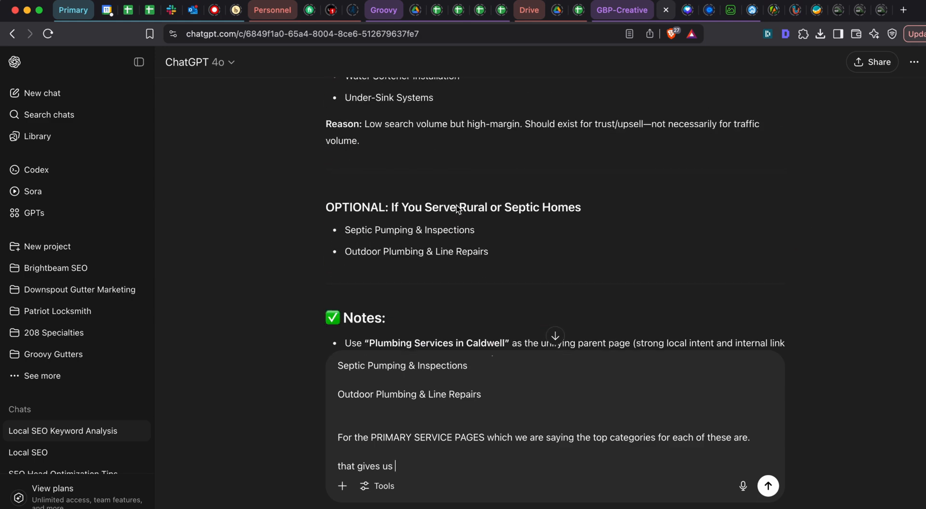
scroll(456, 204, up, 5)
scroll(456, 205, down, 4)
text(s us )
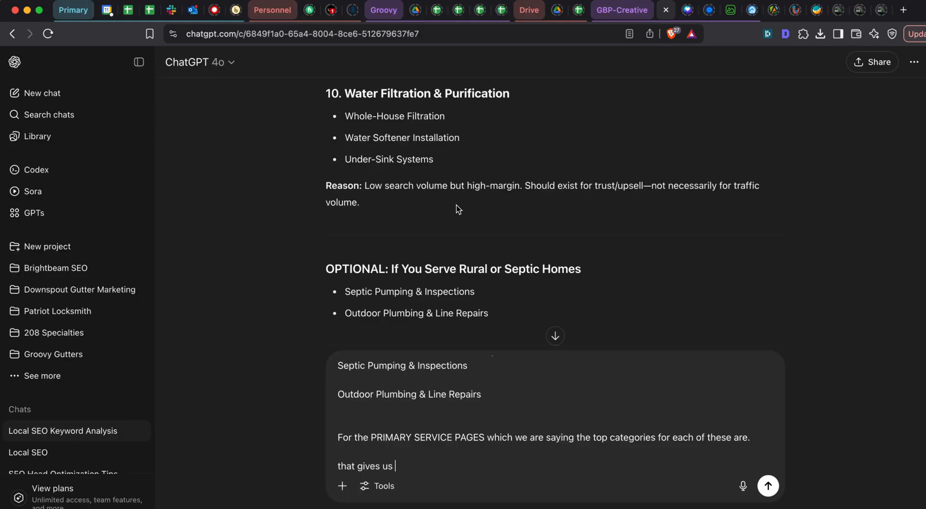
text(10 total pages.)
key(shift+Return)
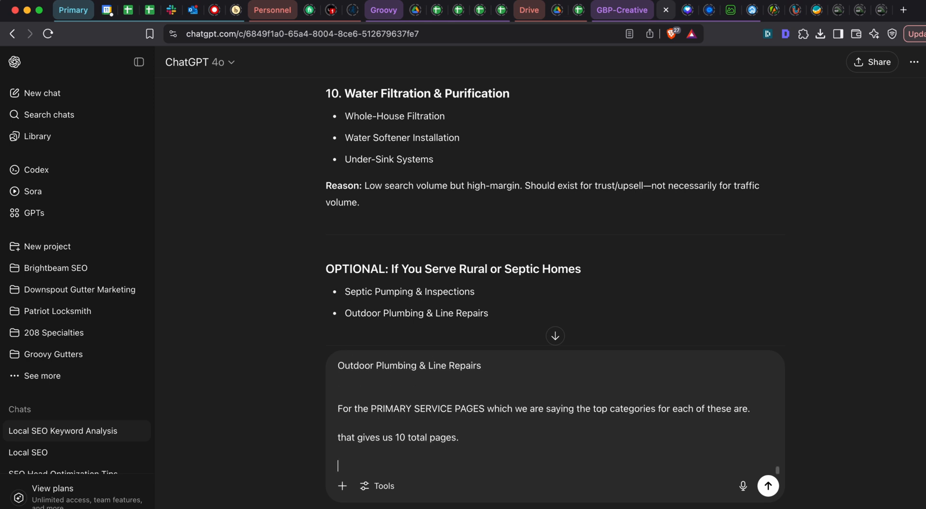
- Add the question opening "Is there a way to break these 10 pages into an even higher level categories," to the prompt
text(Is there a way to breaek the)
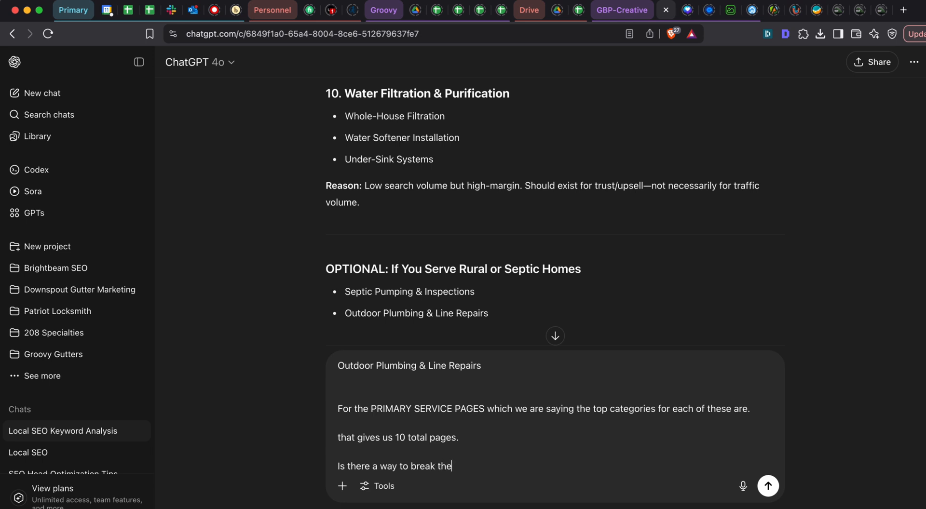
text(wse)
text(even )
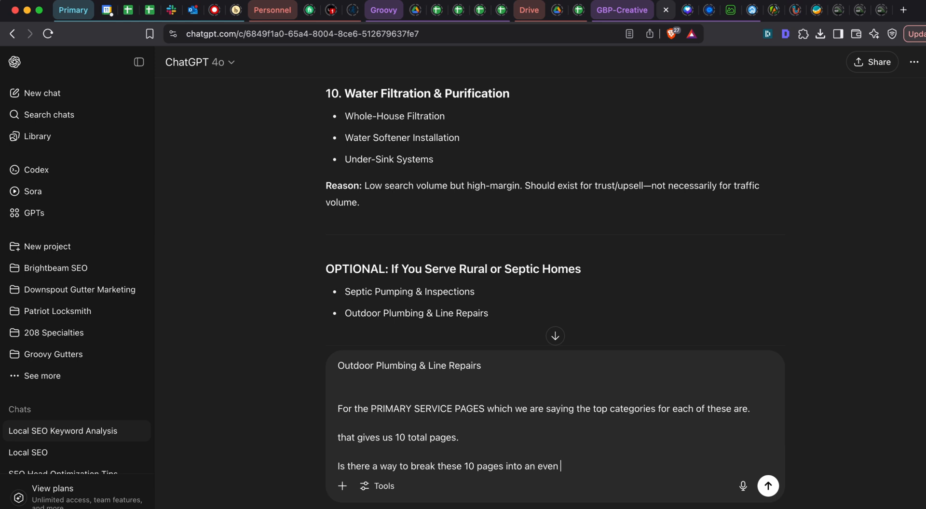
text(higher level cat3)
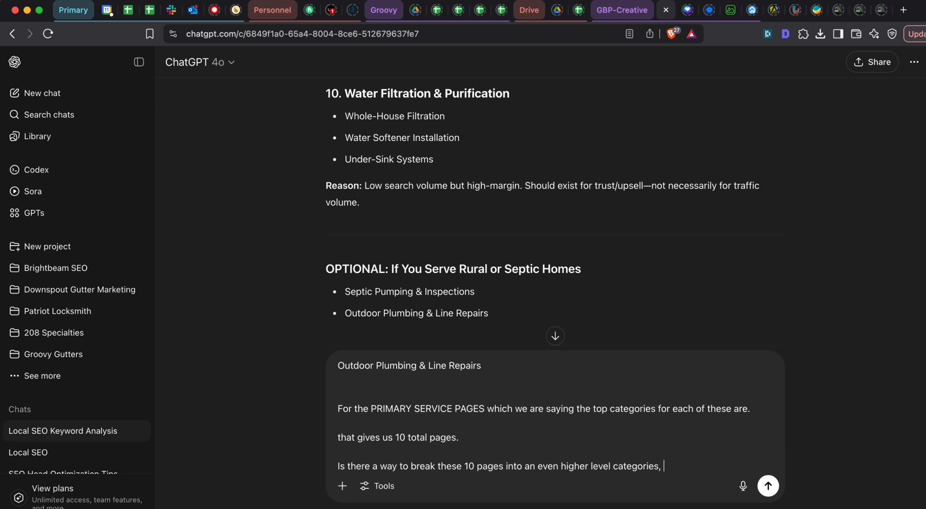
- Finish the question with "or should we just list them the way they are under the category "services"?" and send the prompt
text(or should we just list them)
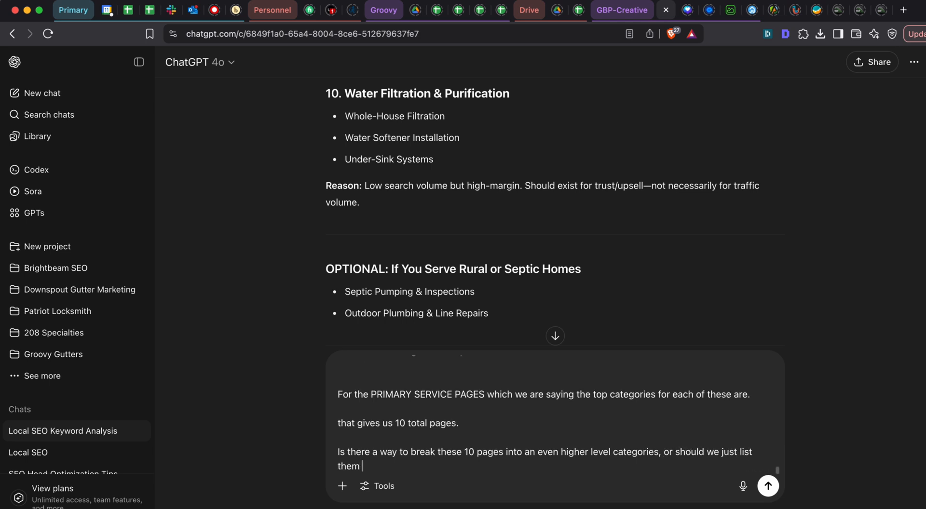
text( the way they are under)
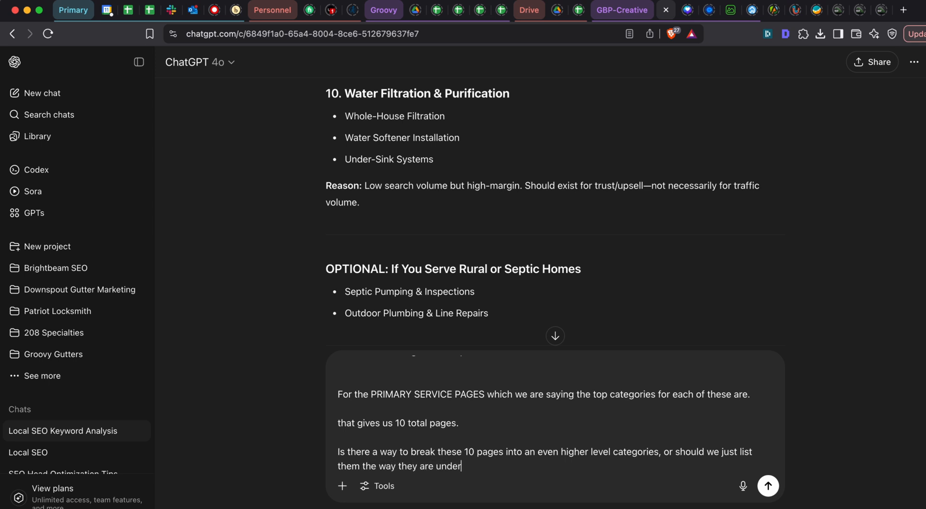
text( the g)
text(tegory "services")
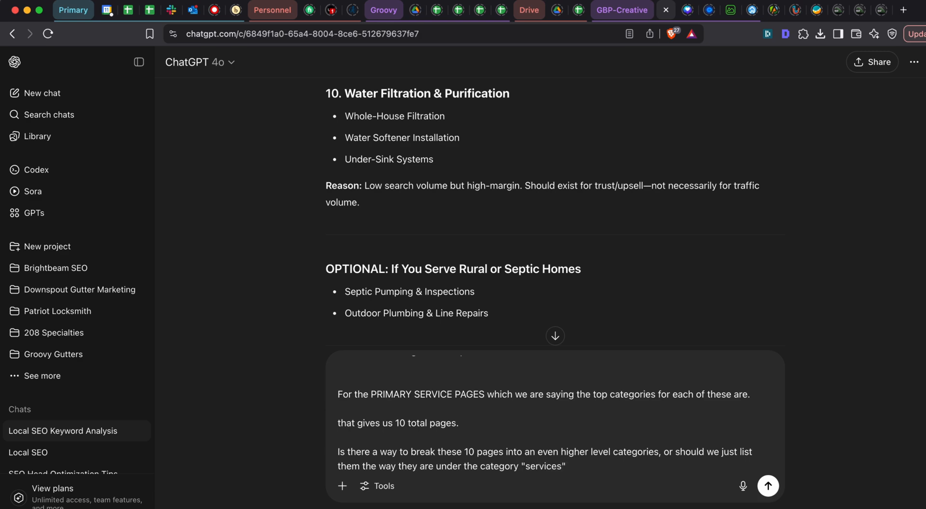
text(?)
key(super+a)
key(Return)
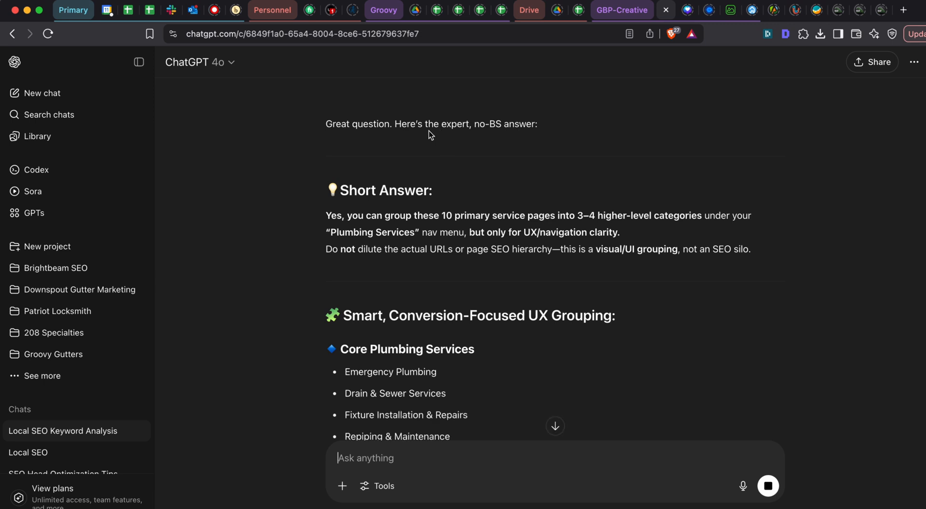
- Read ChatGPT's suggested UX grouping of the service pages and its recommended menu structure
scroll(429, 131, down, 5)
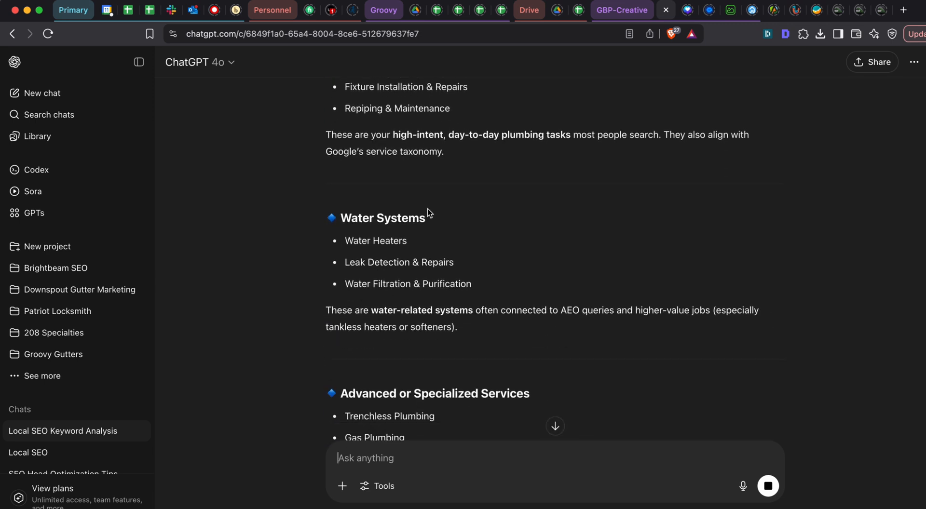
scroll(427, 209, down, 10)
scroll(427, 209, up, 5)
scroll(427, 209, down, 4)
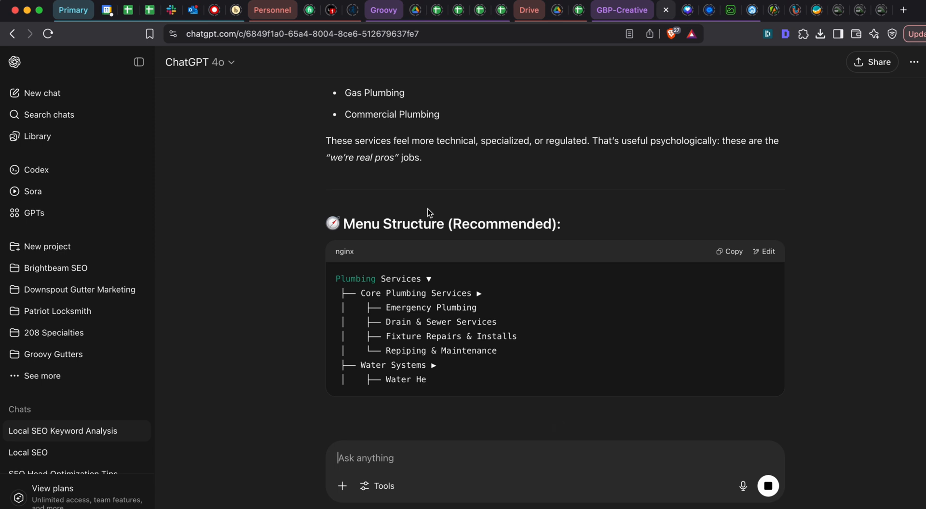
scroll(405, 204, down, 2)
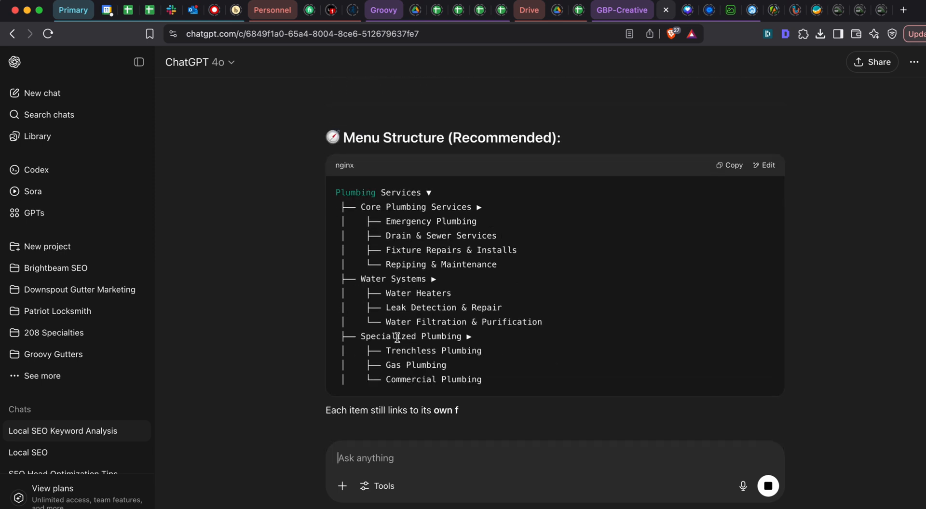
- Select the recommended menu structure text from "Core Plumbing Services" through "Commercial Plumbing"
scroll(425, 335, up, 1)
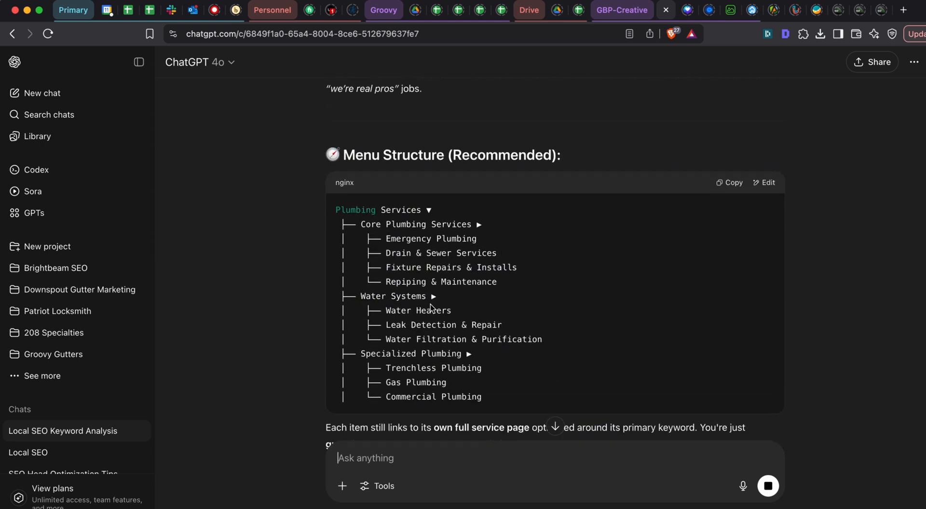
scroll(430, 308, up, 1)
scroll(430, 305, down, 2)
scroll(401, 244, up, 1)
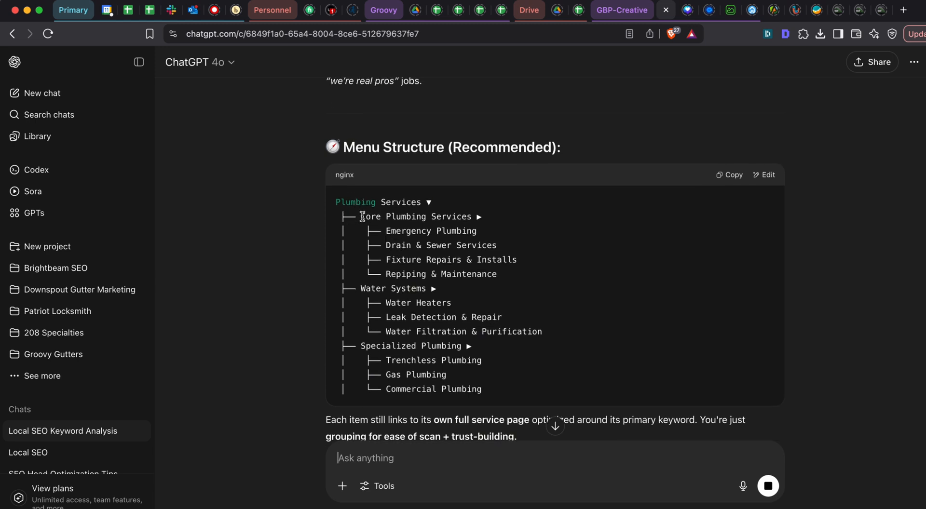
drag(362, 217, 484, 390)
key(super+c)
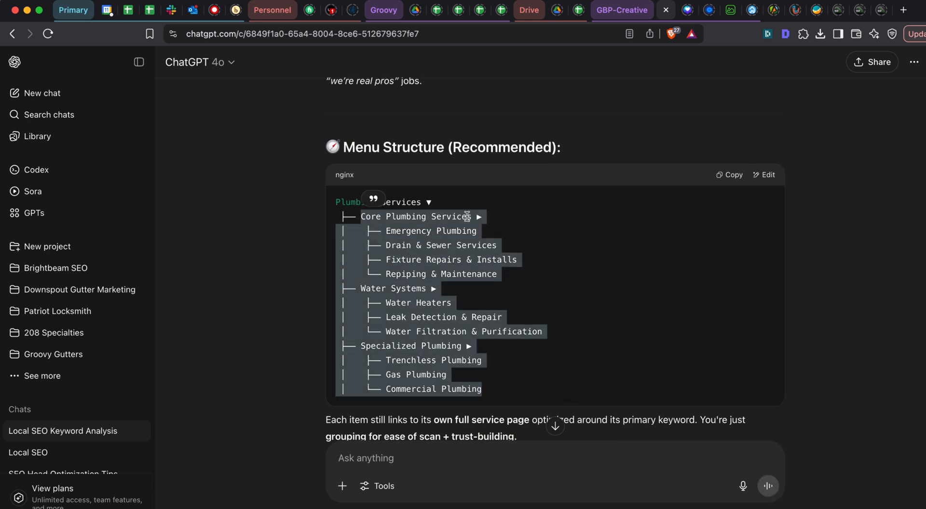
- Switch to the Google Sheets page plan and clear the old service pages and subpages from A8:C45
key(super+grave)
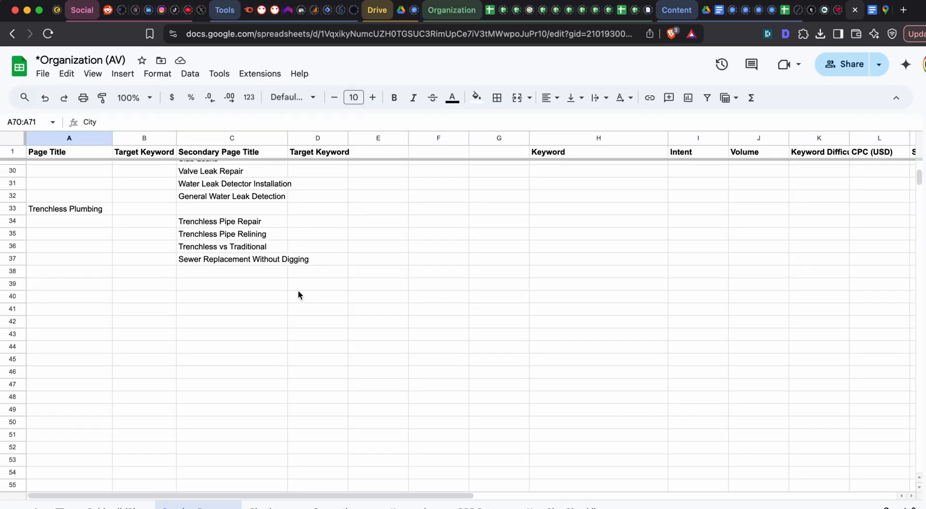
scroll(231, 249, up, 10)
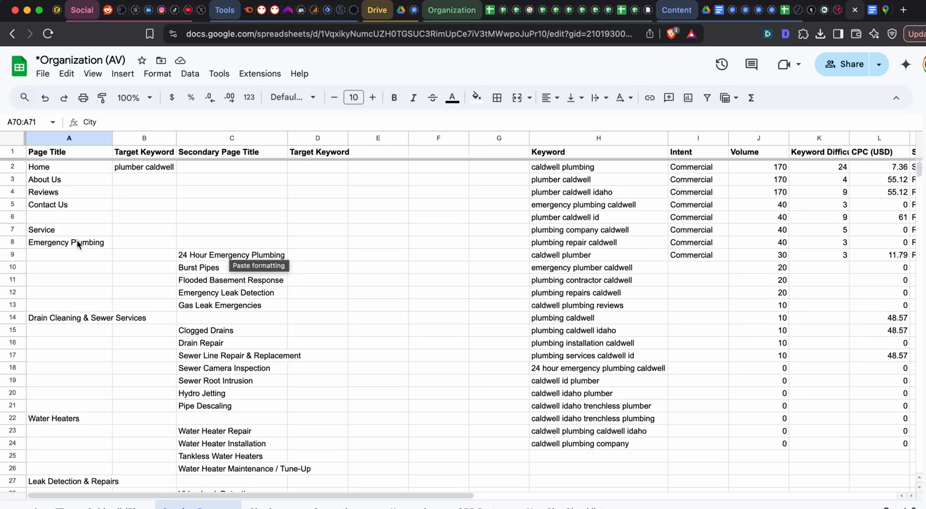
drag(77, 241, 247, 461)
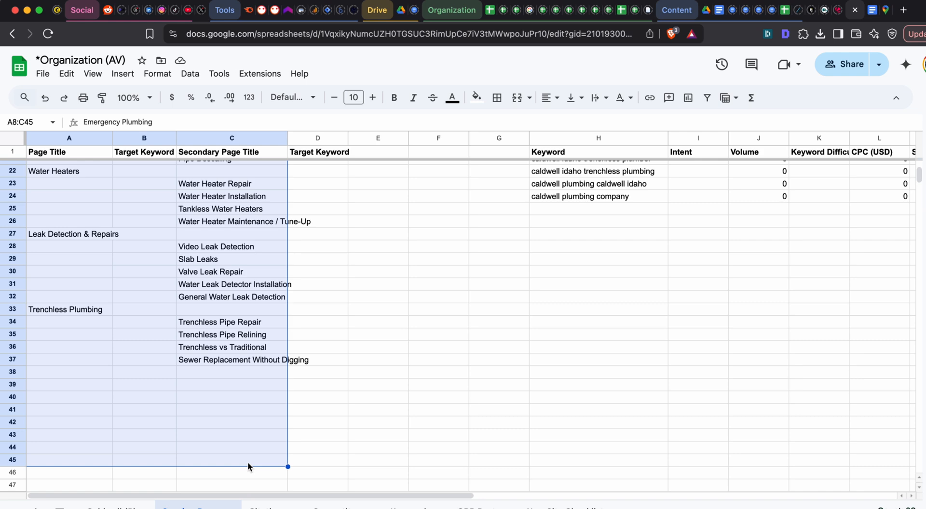
key(Delete)
click(248, 462)
scroll(232, 429, up, 7)
- Paste the copied menu structure, "Core Plumbing Services" through "Commercial Plumbing", into column A starting at A8
click(75, 244)
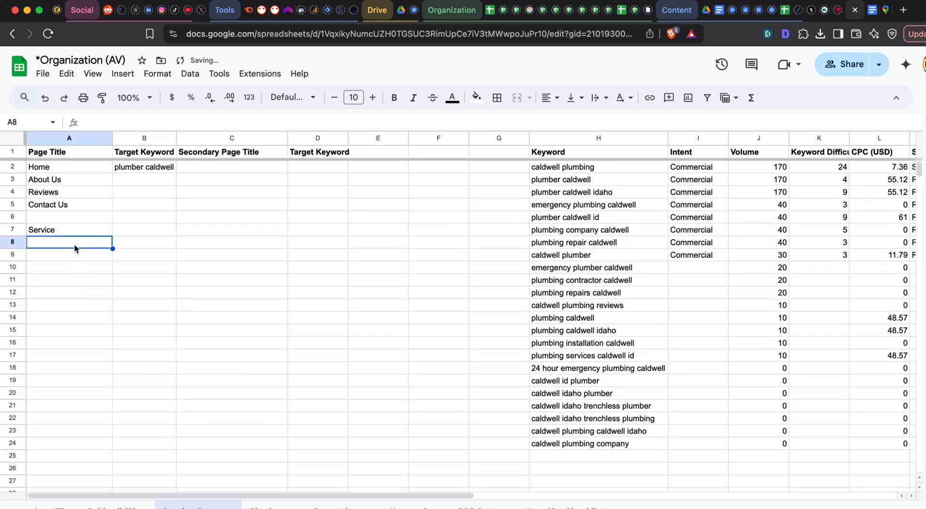
key(super+v)
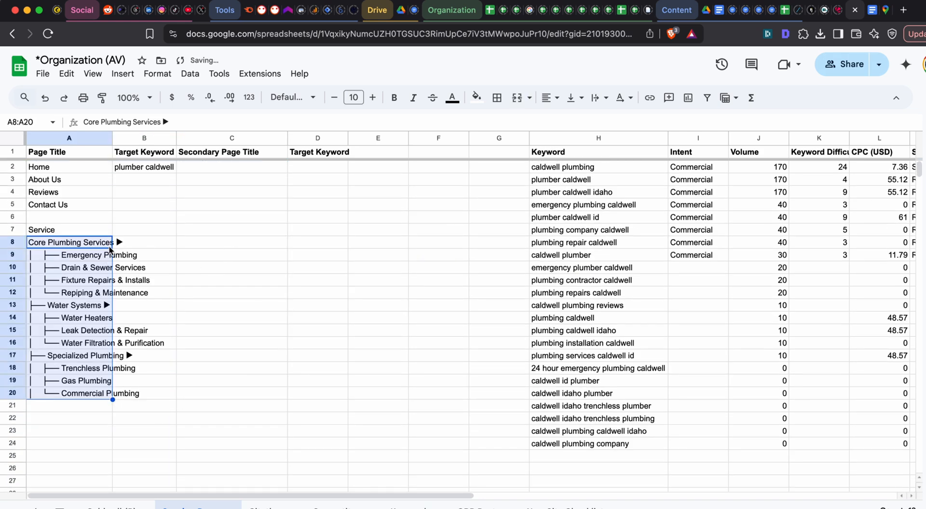
click(111, 244)
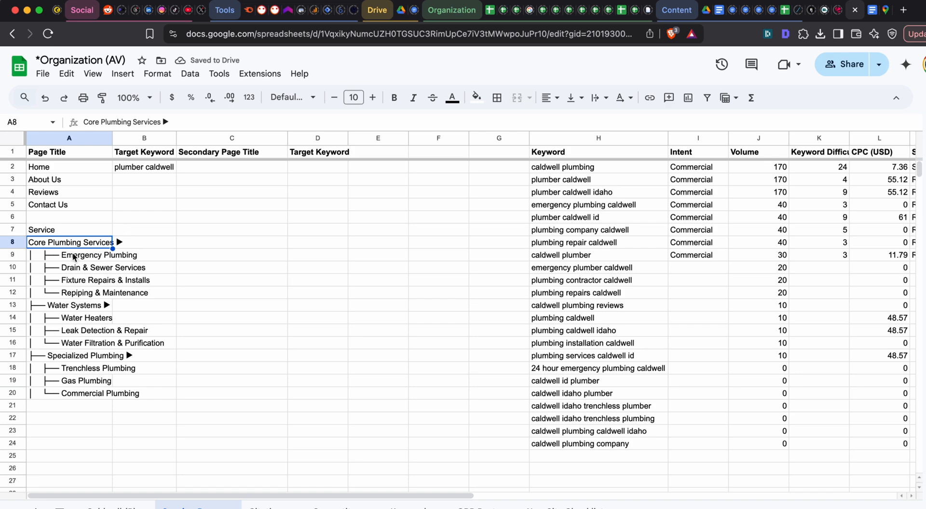
- Switch to ChatGPT and read the rest of its menu answer, including the "Why This Works" and "Do" advice
key(super+grave)
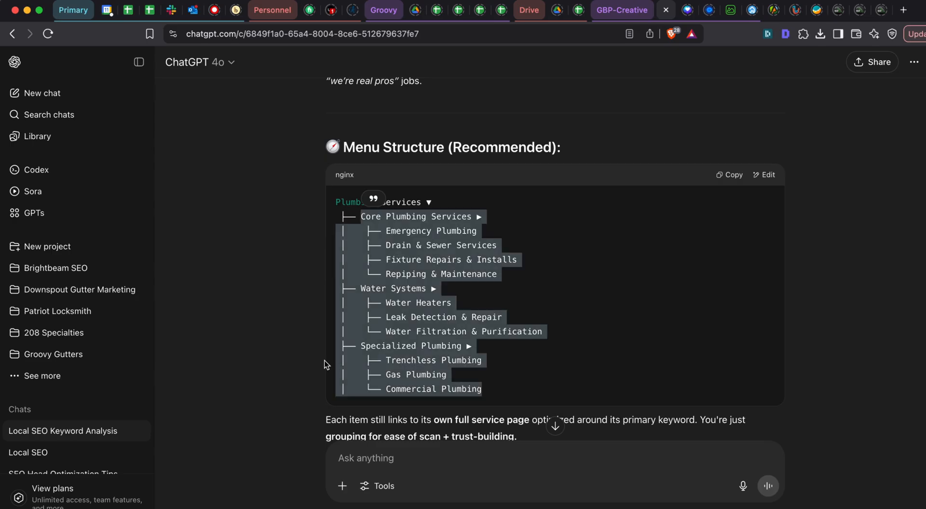
click(413, 470)
scroll(479, 357, down, 2)
scroll(479, 357, up, 5)
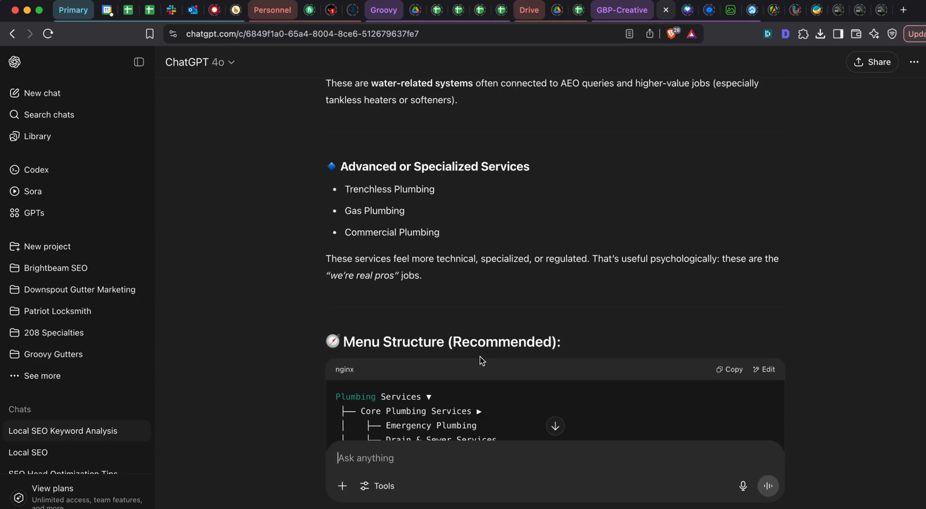
scroll(462, 361, down, 15)
scroll(445, 364, up, 5)
scroll(441, 274, up, 3)
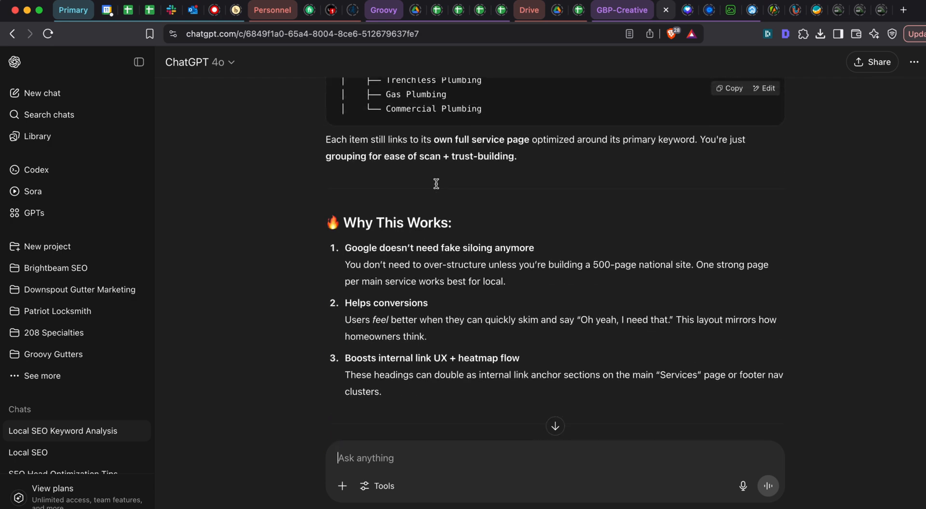
scroll(436, 183, down, 10)
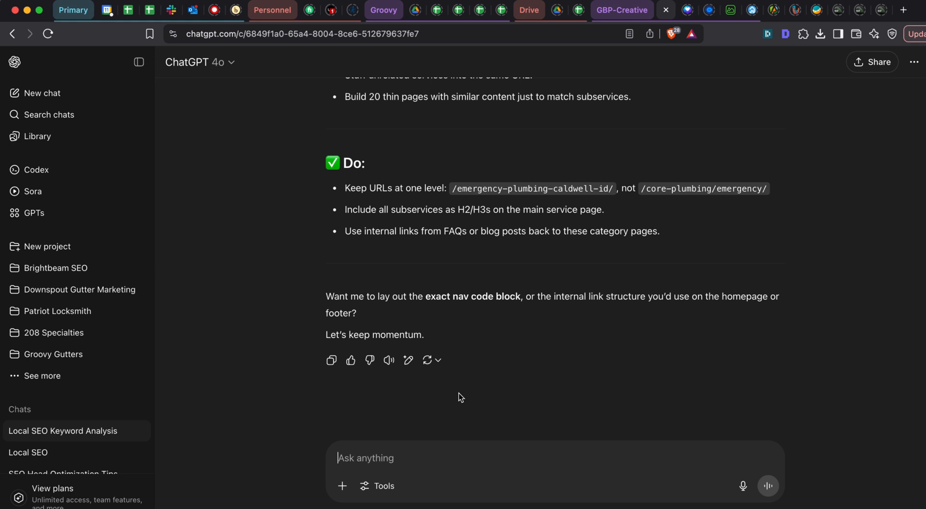
scroll(462, 365, up, 1)
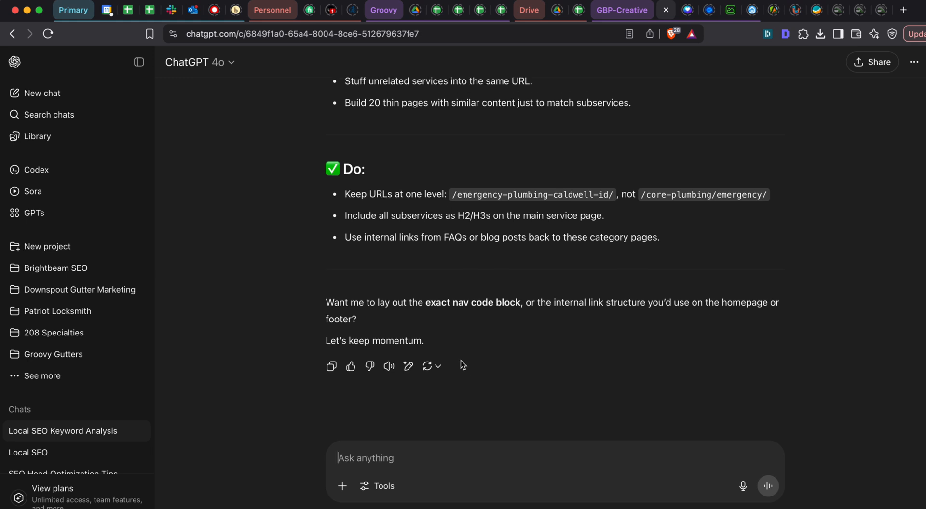
- Begin a follow-up prompt with "Should the category level pages like" and "core plumbing services" on its own line
text(Should )
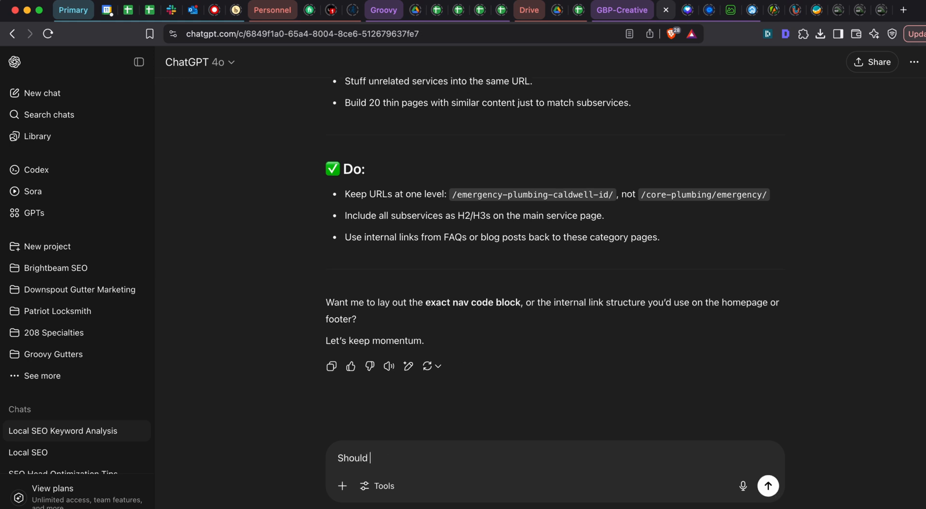
text(teh pages)
key(BackSpace)
text(category level apges)
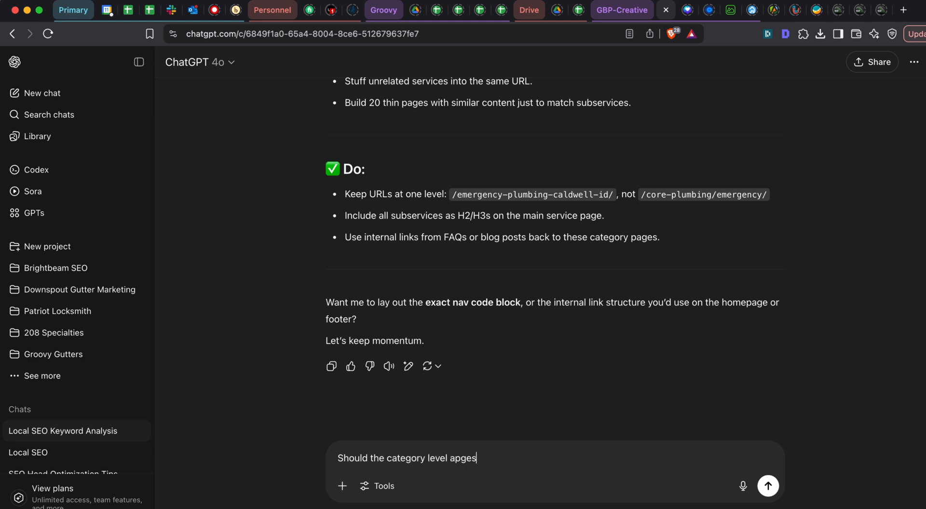
key(BackSpace)
key(BackSpace)
text(pages like)
key(shift+Return)
text(core pl)
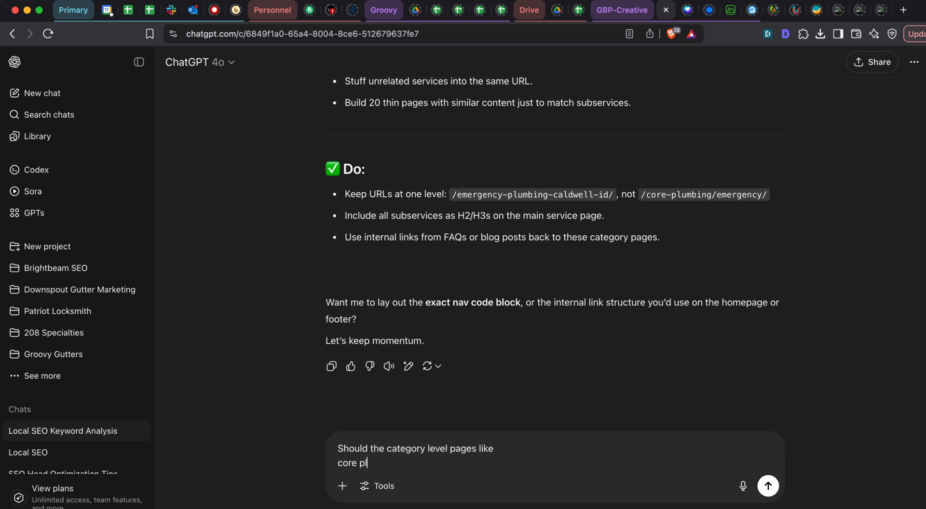
text(umbing services)
key(shift+Return)
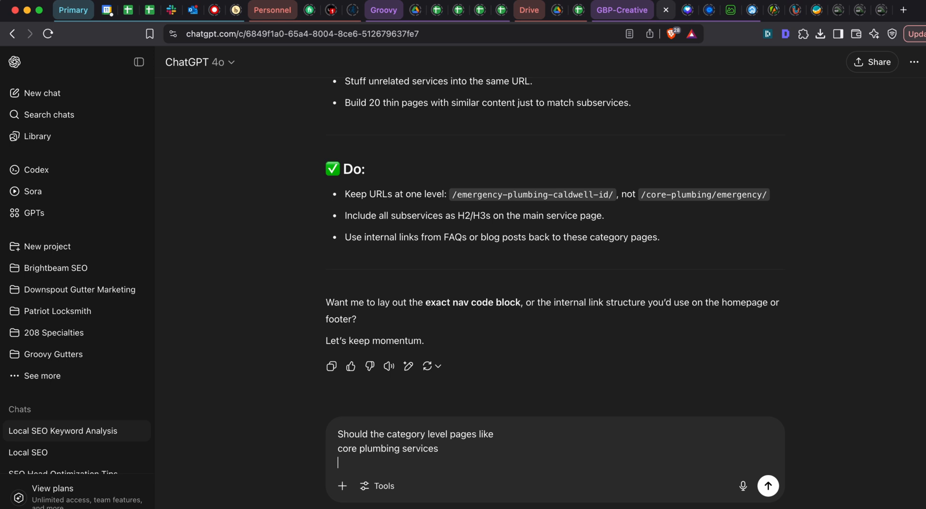
- Finish the prompt with "contain actual content or should those simply be menu items with # link?", send it and read the answer
text(contain actual content or shou)
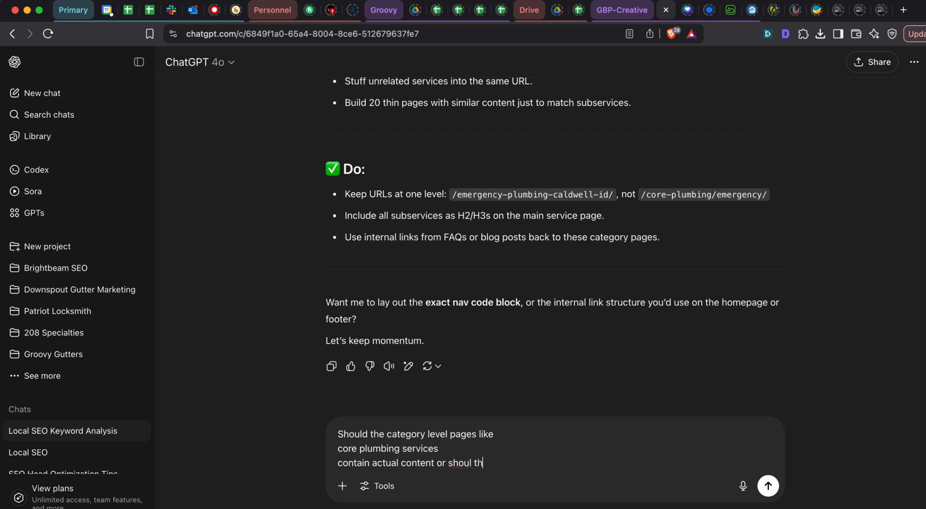
text(l th)
key(BackSpace)
key(BackSpace)
text(those simply be menu items with)
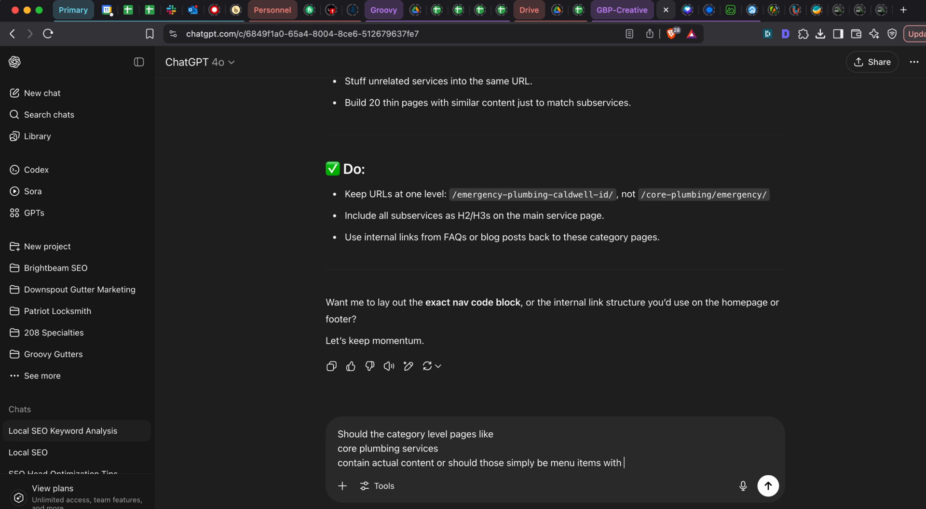
text( # link?)
key(Return)
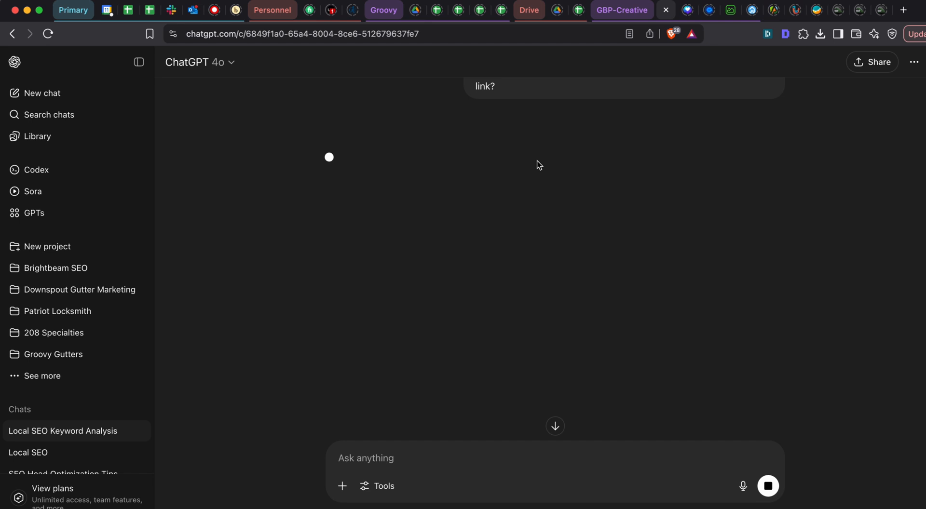
scroll(533, 129, up, 3)
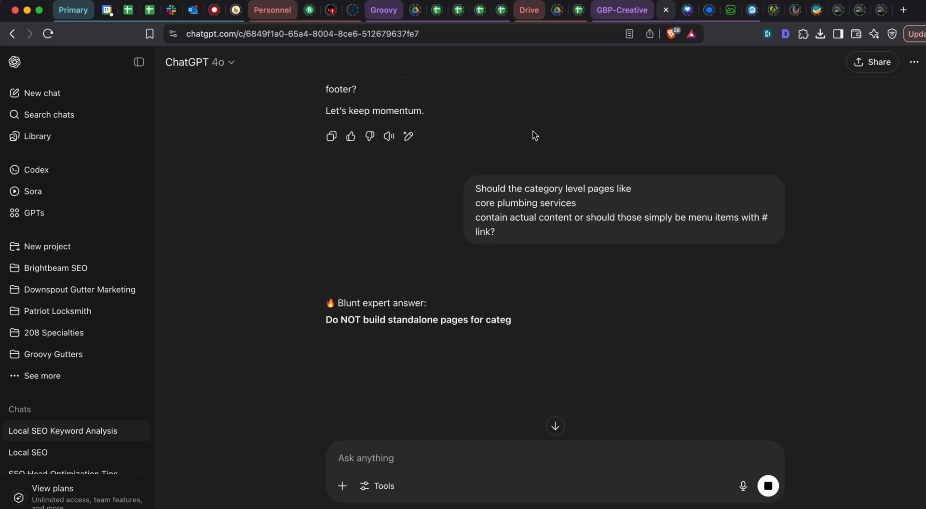
scroll(502, 202, down, 3)
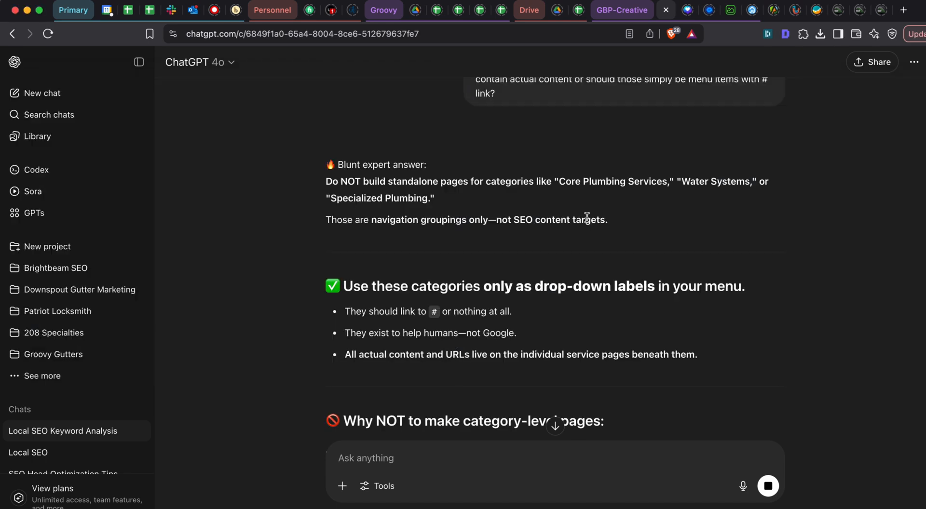
- Switch to Google Sheets and move "Core Plumbing Services" from A8 over "Service" in A7, removing its trailing arrow
key(super+grave)
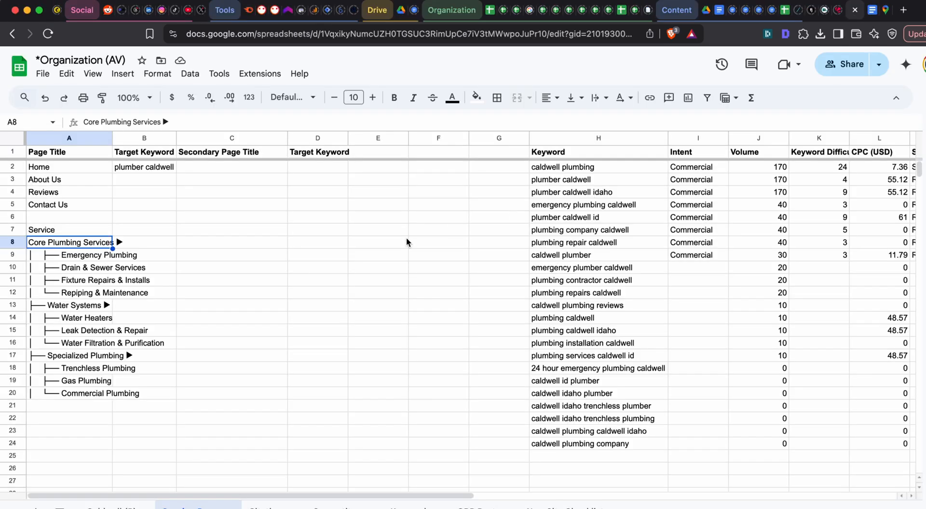
click(81, 233)
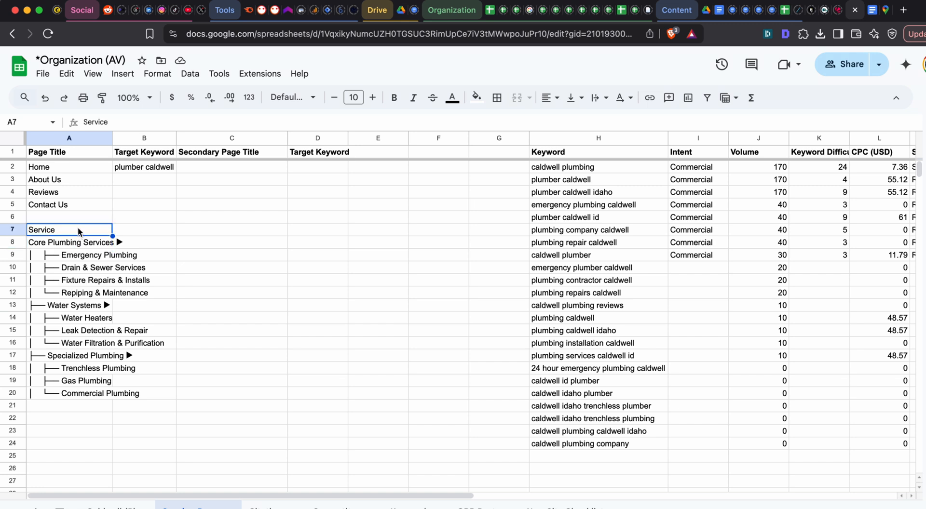
click(80, 244)
key(ctrl+c)
click(76, 234)
key(ctrl+v)
key(Return)
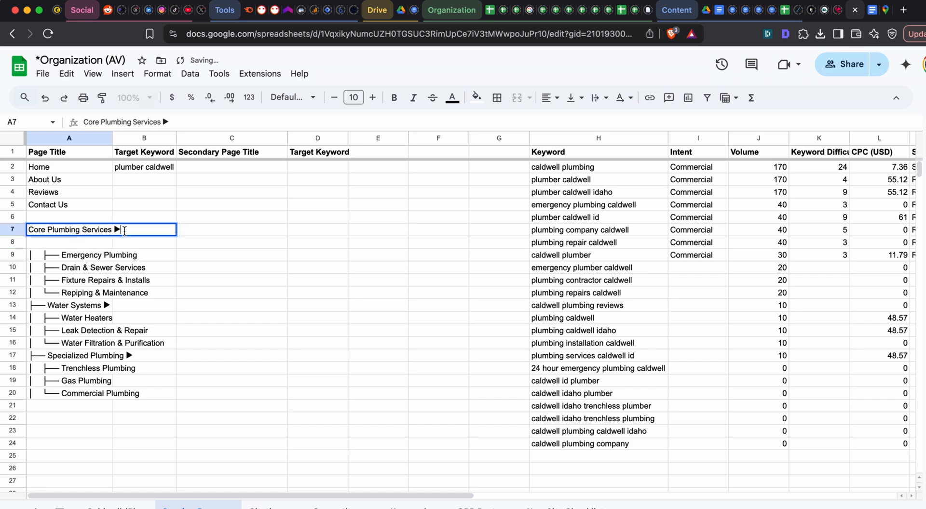
key(BackSpace)
key(Tab)
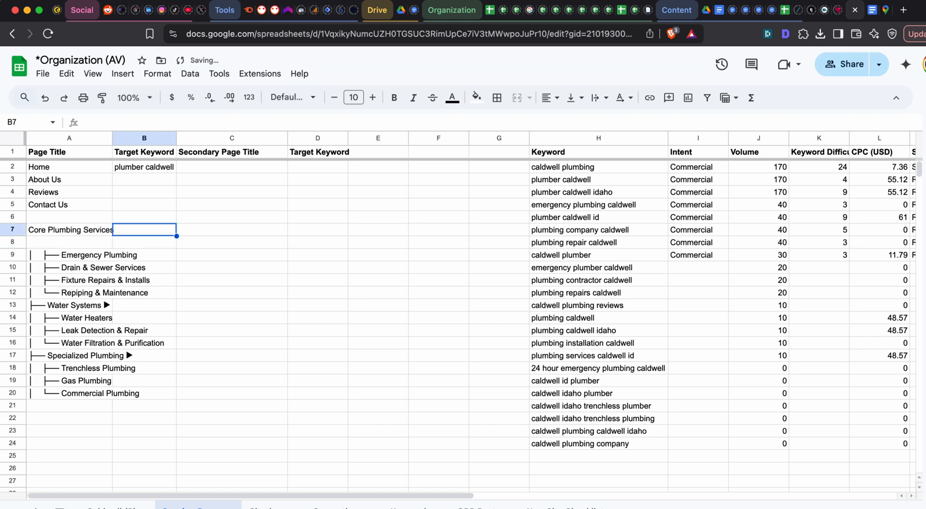
- Move the text "Emergency Plumbing" from A9 to B8, without its tree symbols
click(99, 257)
drag(63, 254, 200, 253)
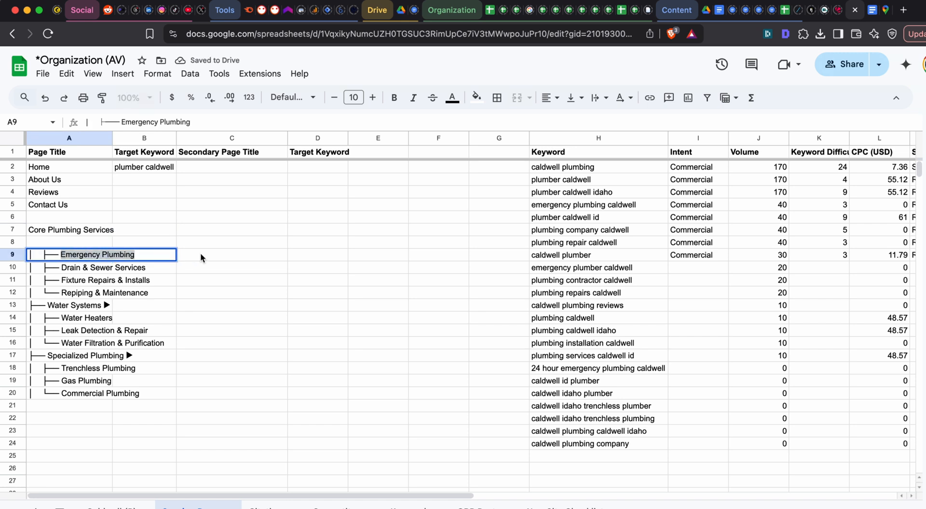
key(ctrl+x)
click(147, 237)
key(ctrl+v)
- Move the text "Drain & Sewer Services" from A10 to B9, without its tree symbols
click(93, 265)
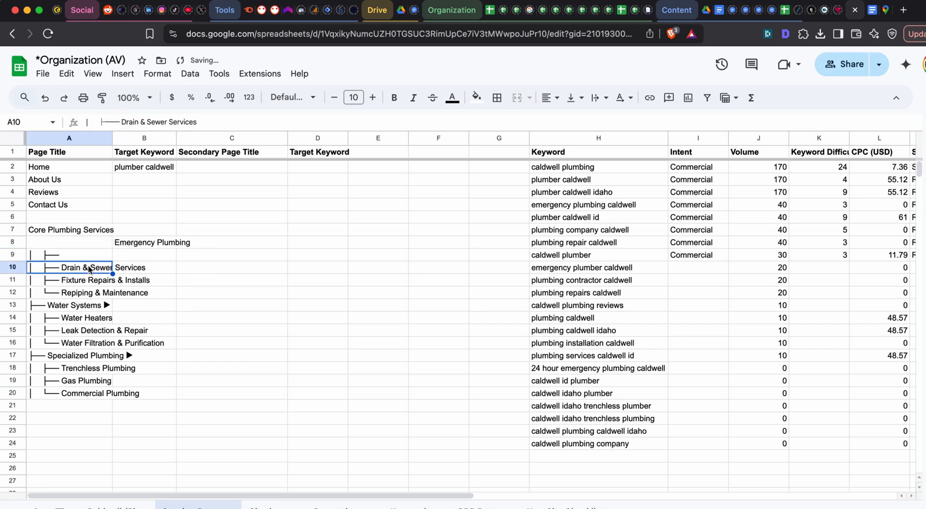
double_click(69, 264)
drag(61, 266, 186, 266)
key(ctrl+x)
click(145, 255)
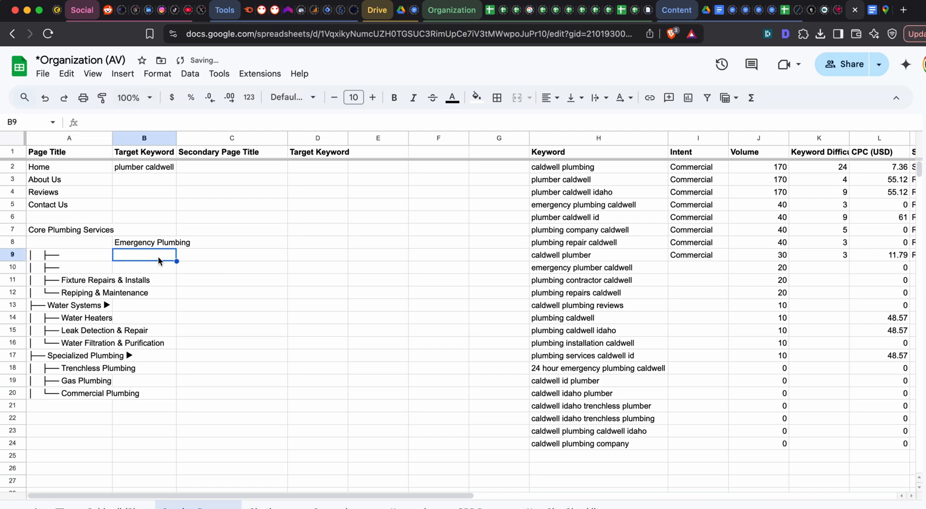
key(ctrl+v)
- Move the text "Fixture Repairs & Installs" from A11 to B10, without its tree symbols
click(82, 266)
click(79, 280)
double_click(79, 279)
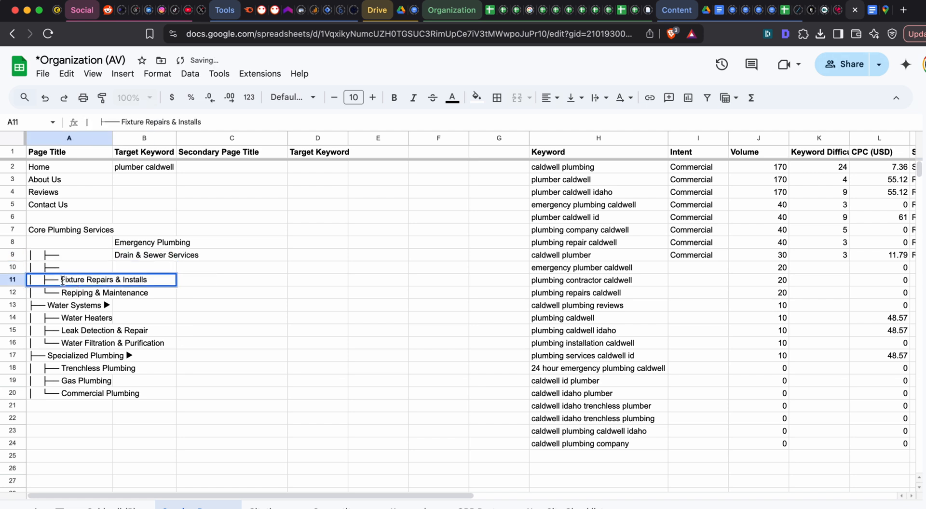
drag(62, 280, 199, 280)
key(ctrl+x)
click(172, 268)
key(ctrl+v)
- Move the text "Repiping & Maintenance" from A12 to B11 and clear the leftover tree symbols in A9:A12
click(103, 293)
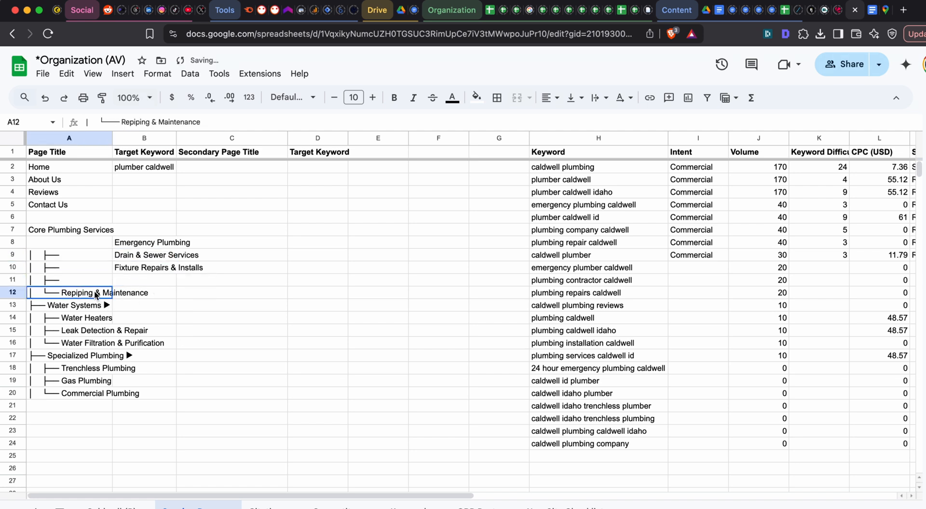
double_click(60, 292)
drag(62, 292, 198, 293)
key(ctrl+x)
click(175, 281)
key(ctrl+v)
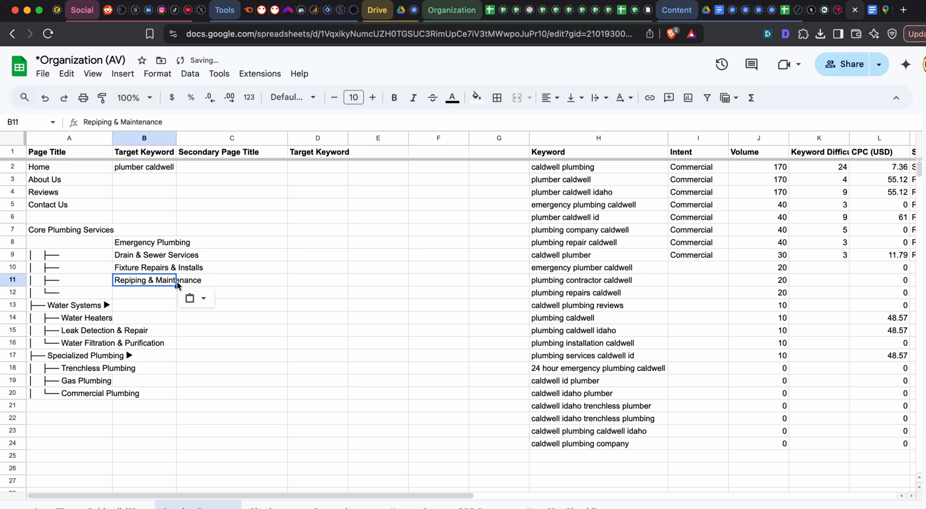
drag(91, 258, 89, 291)
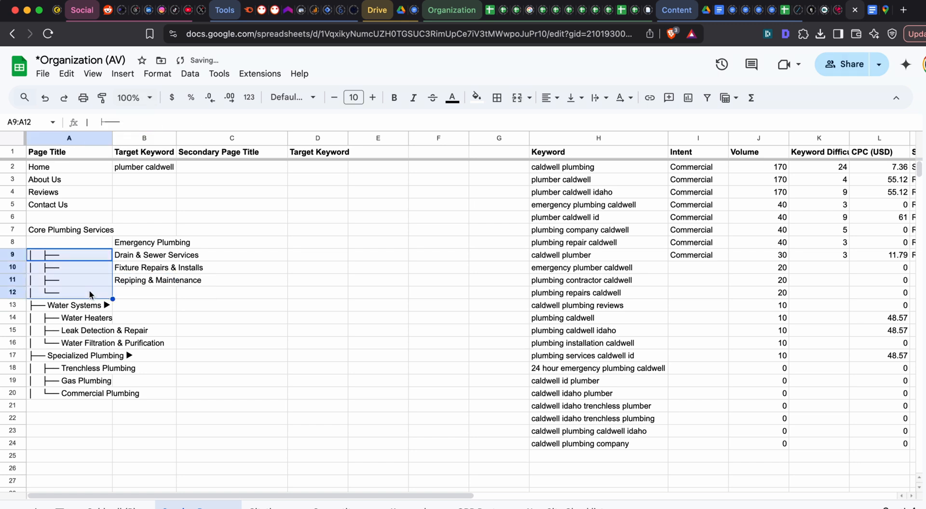
key(Delete)
- Remove the trailing arrow and leading tree symbols from A13, keeping only "Water Systems"
click(102, 303)
double_click(101, 304)
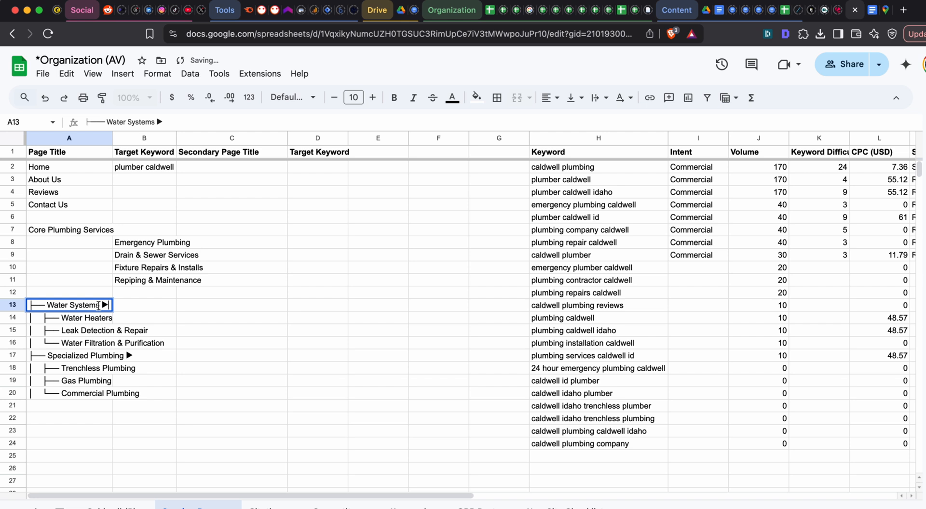
key(Escape)
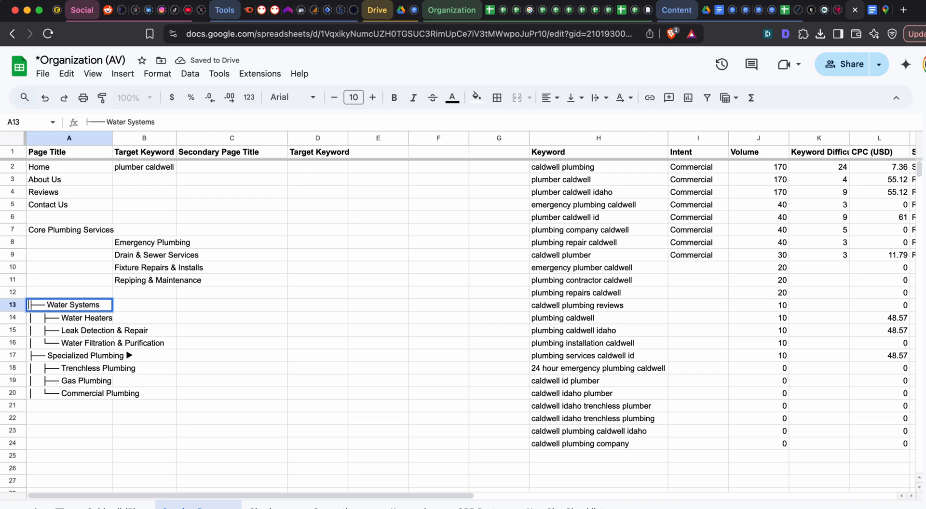
key(BackSpace)
key(BackSpace)
key(BackSpace)
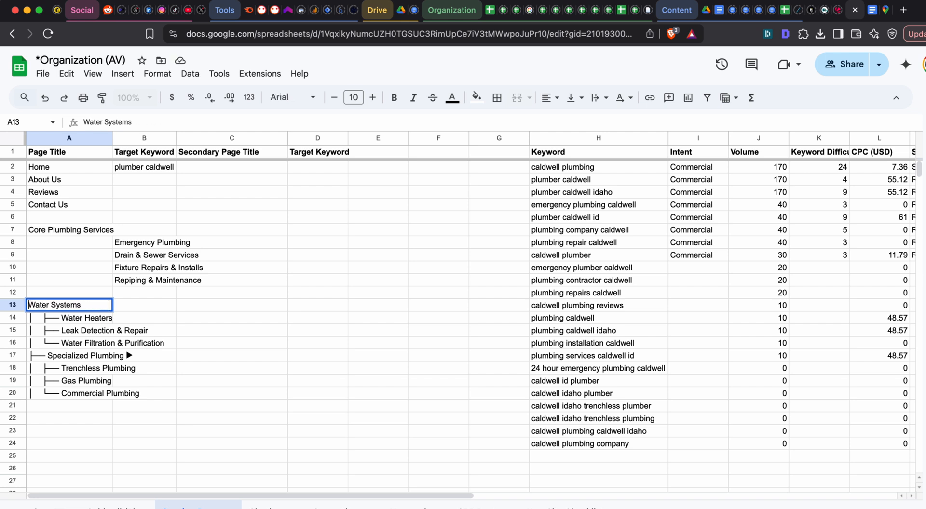
key(Tab)
- Move the text "Water Heaters" from A14 to B14, without its tree symbols
double_click(80, 319)
drag(61, 318, 143, 322)
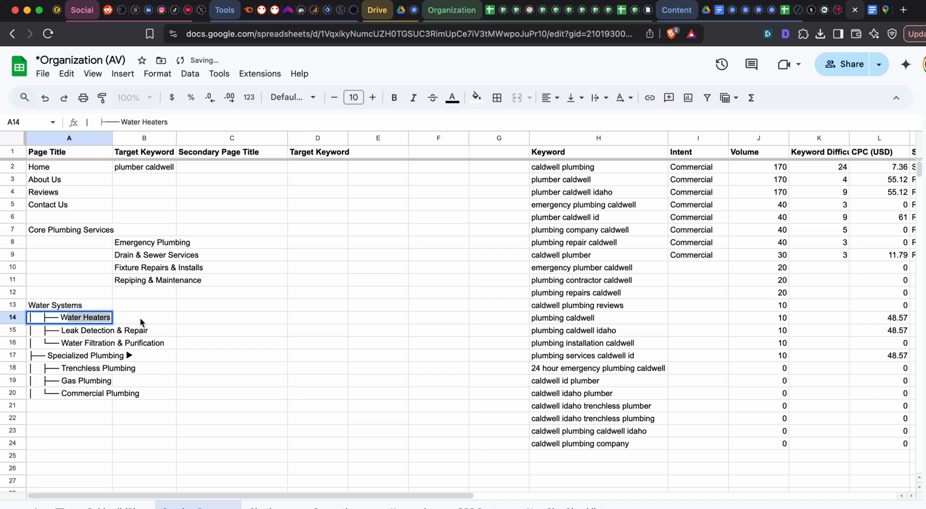
key(BackSpace)
click(143, 321)
key(ctrl+v)
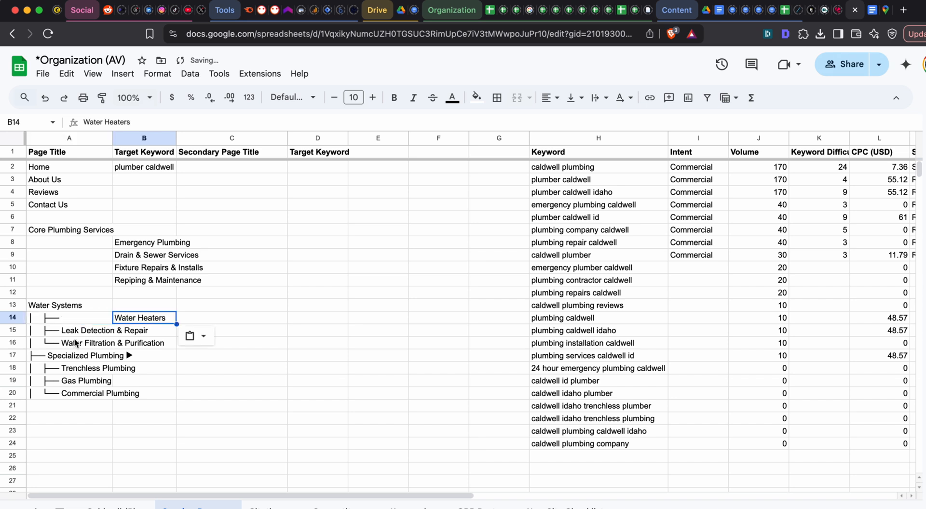
- Move the text "Leak Detection & Repair" from A15 to B15, without its tree symbols
click(70, 343)
double_click(69, 331)
drag(61, 331, 145, 332)
key(BackSpace)
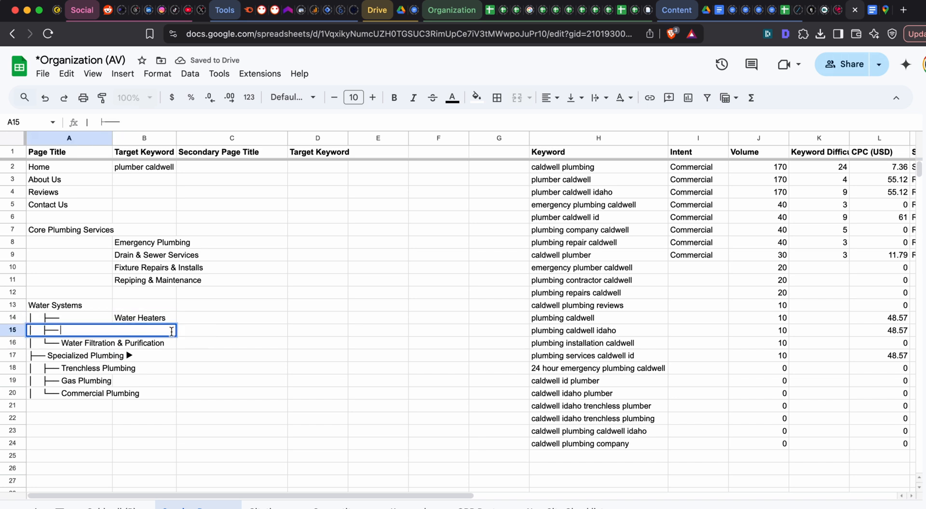
click(144, 331)
key(ctrl+v)
- Move the text "Water Filtration & Purification" from A16 to B16 and clear the leftover tree symbols in A14:A16
double_click(84, 342)
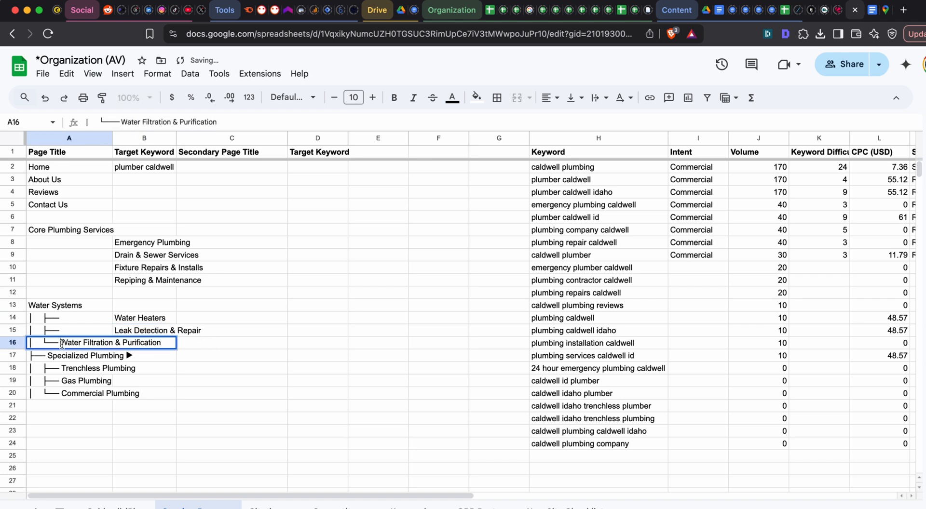
drag(62, 344, 164, 344)
key(BackSpace)
click(145, 343)
key(ctrl+v)
click(62, 321)
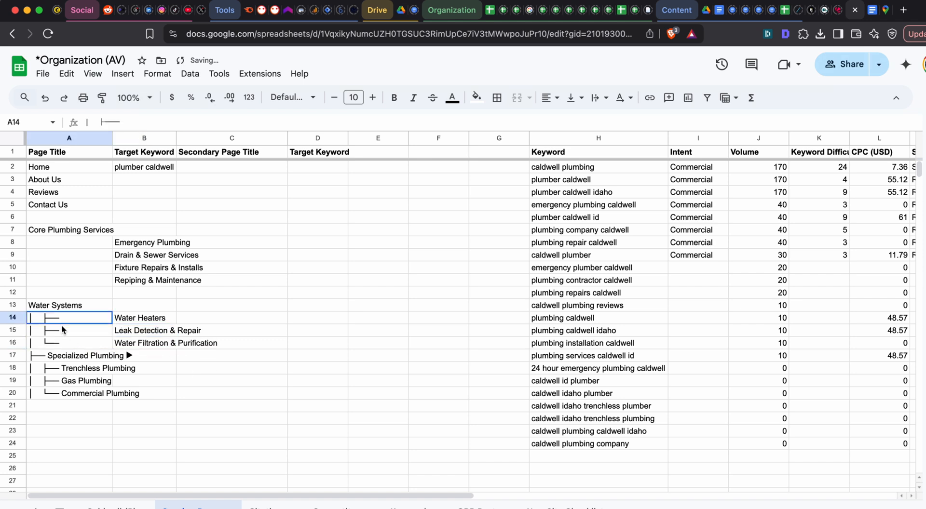
shift+click(61, 343)
key(Delete)
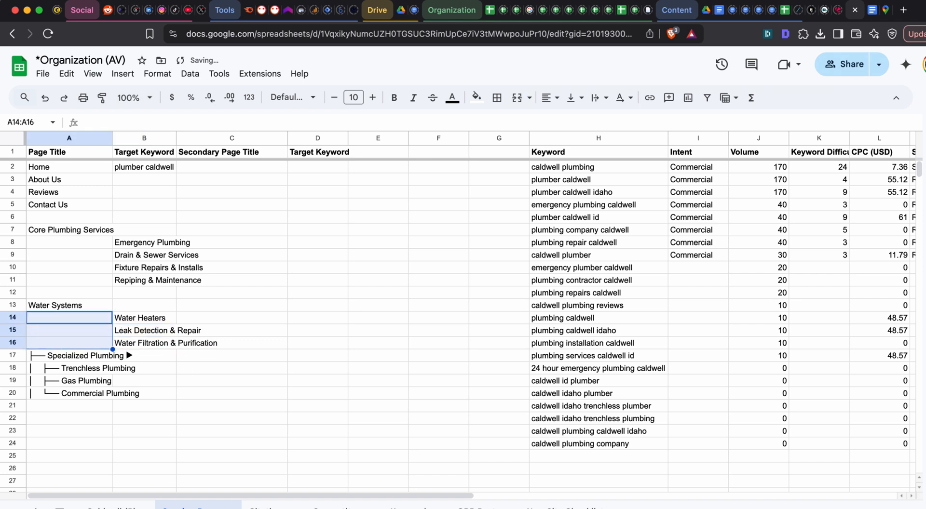
double_click(164, 318)
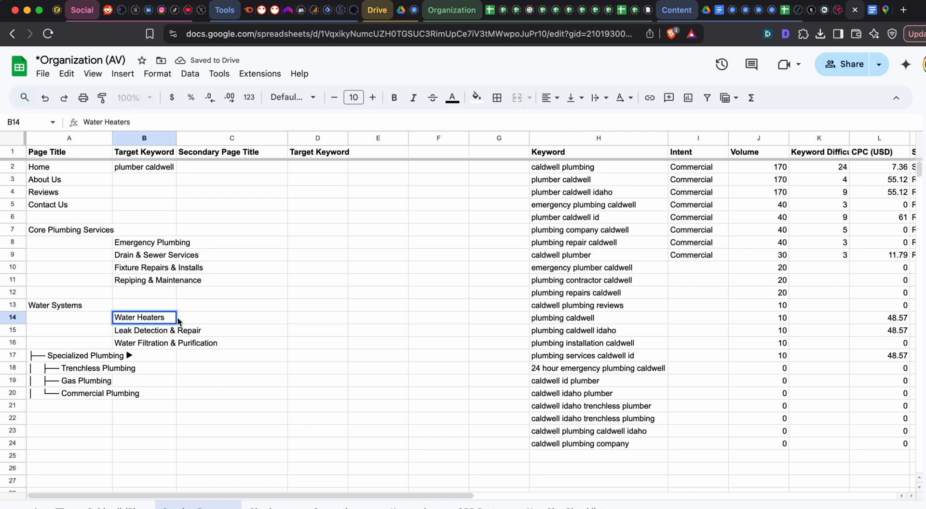
click(206, 319)
- Remove the tree symbols and trailing arrow from A17, keeping only "Specialized Plumbing"
click(50, 356)
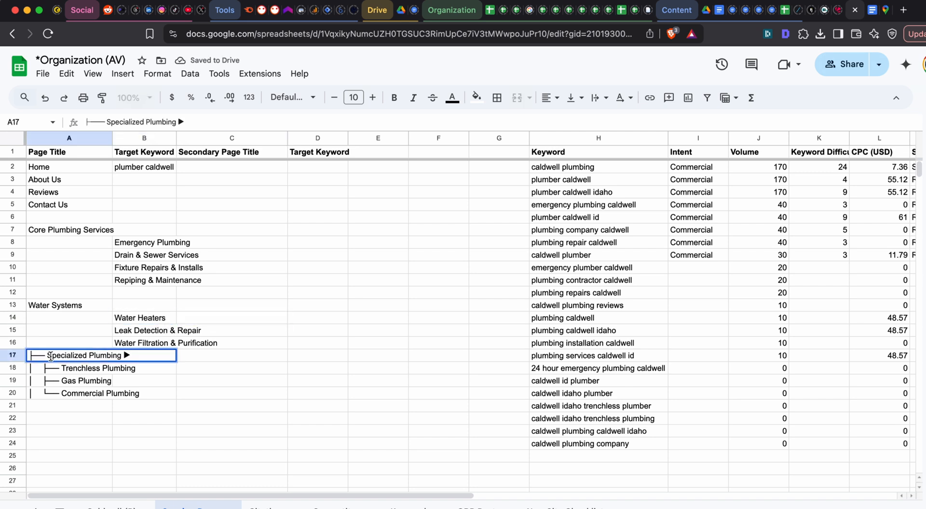
drag(47, 356, 124, 354)
key(super+x)
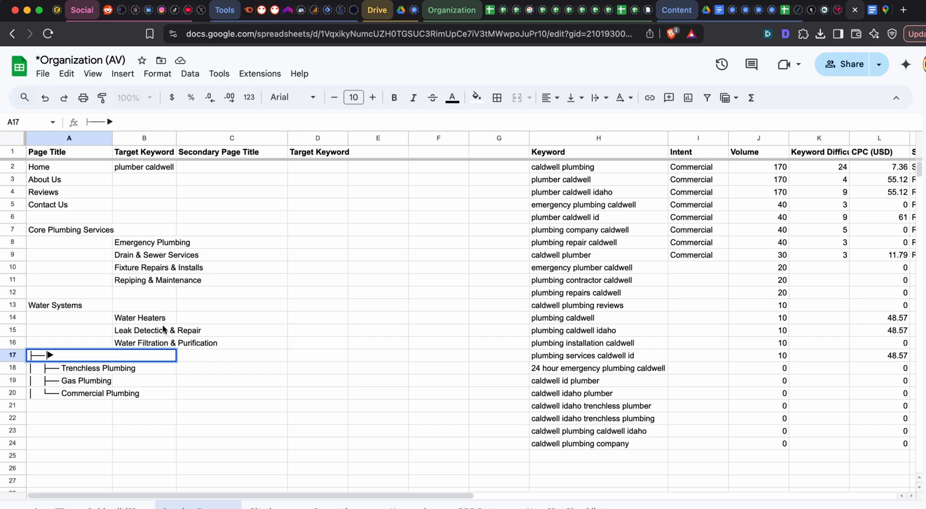
key(super+a)
key(super+v)
- Move the text "Trenchless Plumbing" from A18 to B18, without its tree symbols
double_click(69, 368)
drag(61, 368, 140, 368)
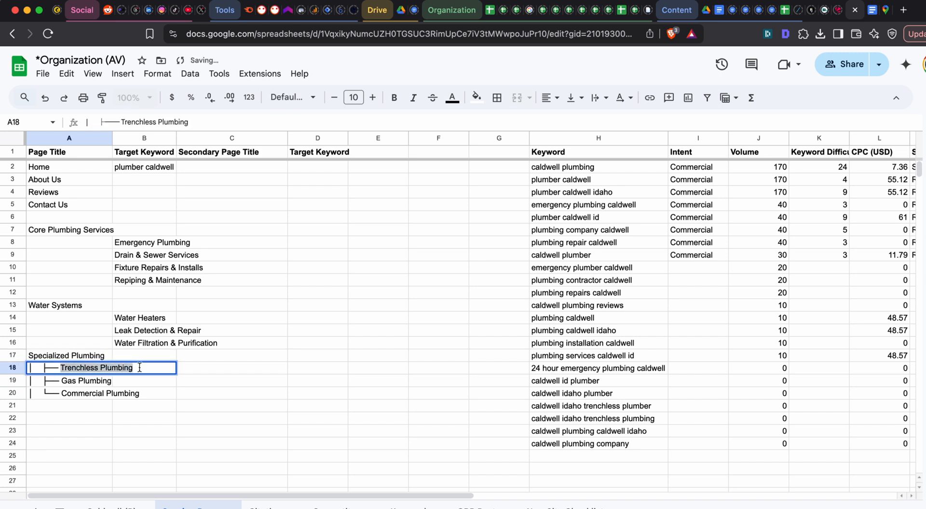
key(super+x)
click(143, 368)
key(super+v)
- Copy the text "Gas Plumbing" from A19 into B19, without its tree symbols
double_click(75, 380)
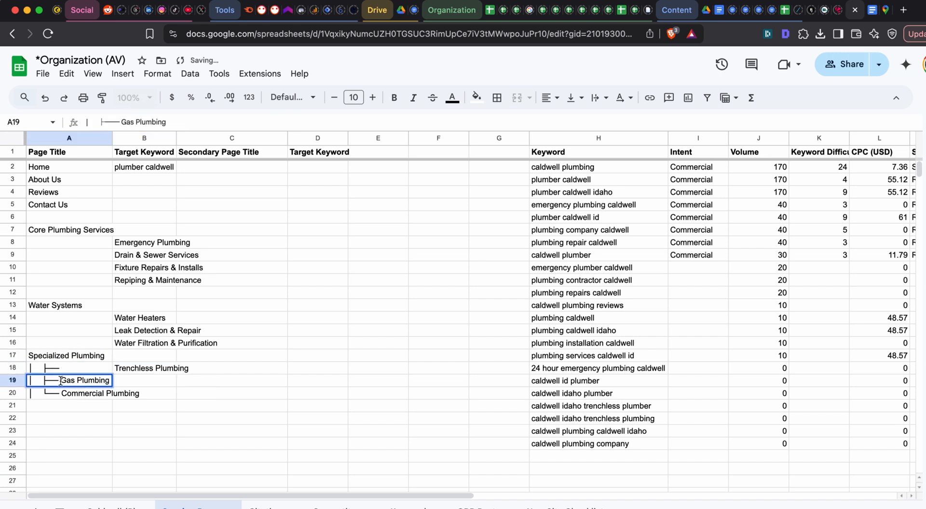
drag(61, 381, 111, 381)
key(super+c)
click(147, 381)
key(super+v)
click(94, 381)
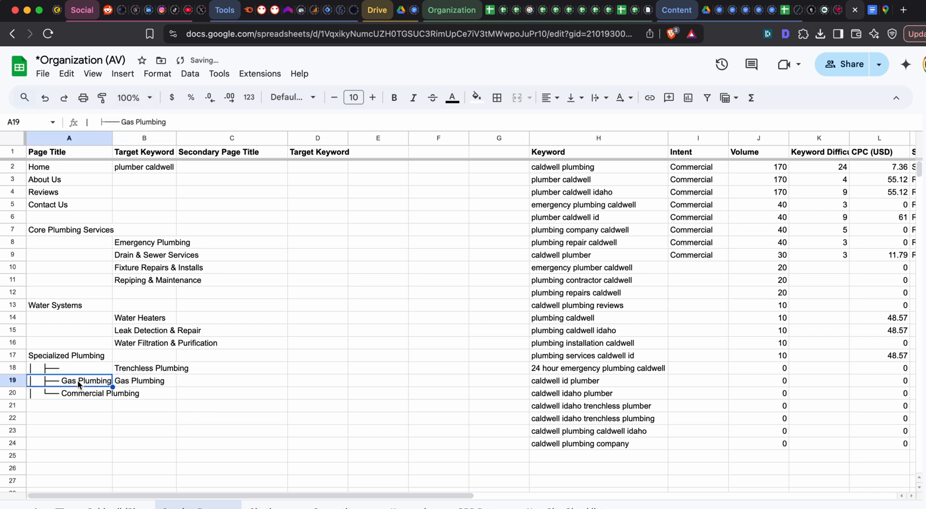
- Copy the text "Commercial Plumbing" from A20 into B20 and clear the leftover contents of A18:A20
double_click(74, 393)
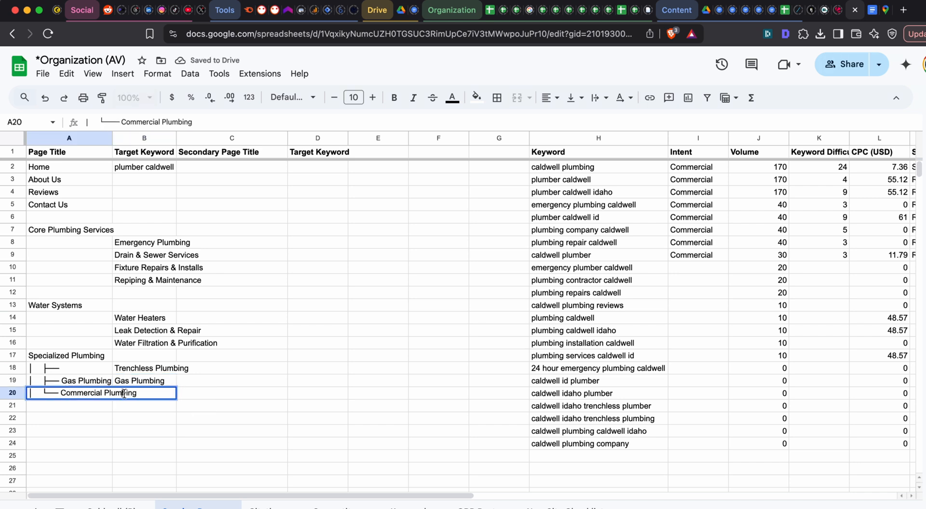
drag(66, 395, 140, 394)
key(super+c)
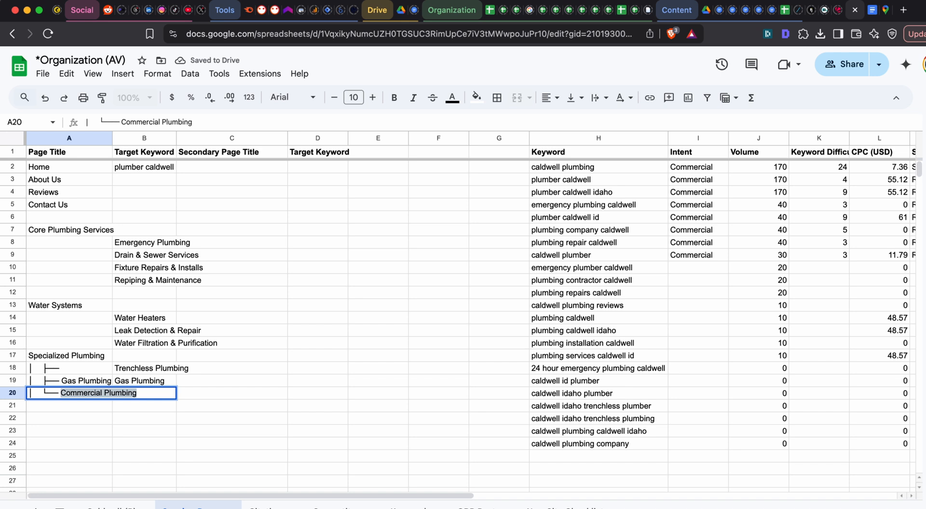
click(145, 393)
key(super+v)
drag(88, 371, 89, 398)
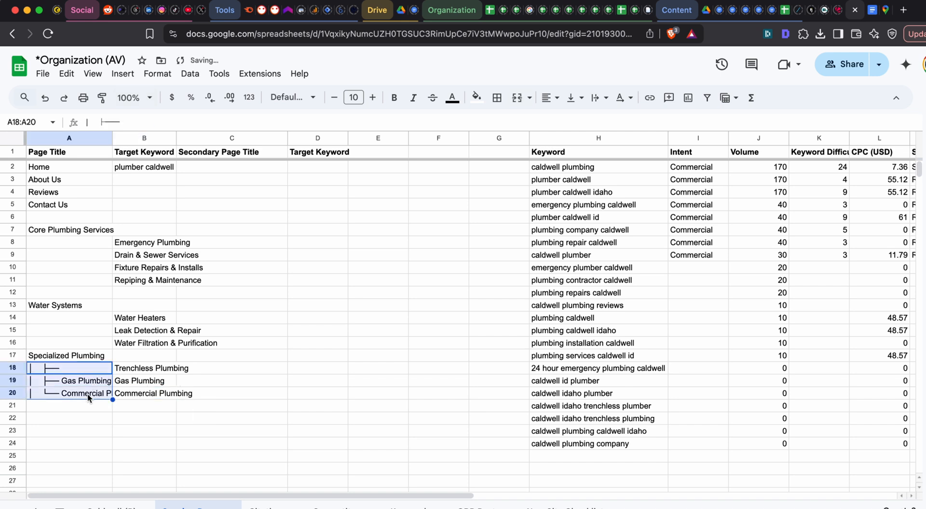
key(Delete)
click(114, 347)
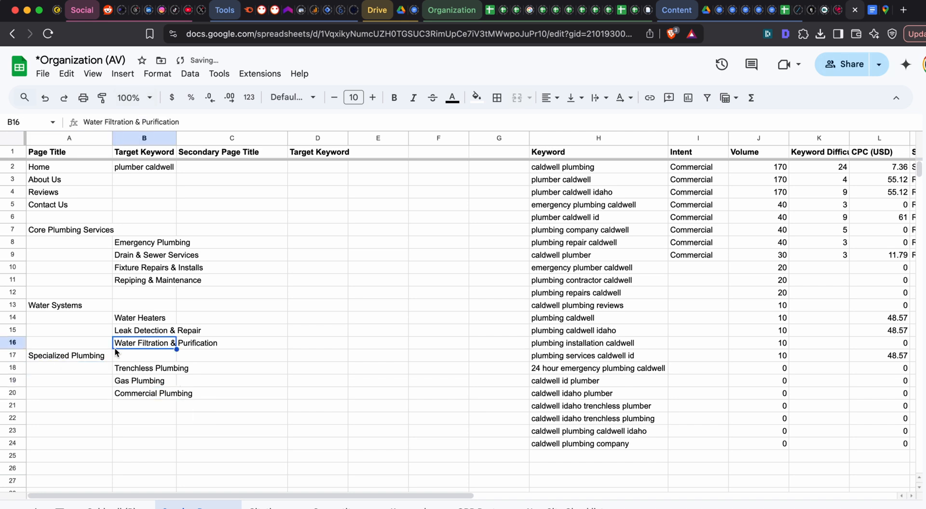
- Move the Water Systems and Specialized Plumbing block from A13:B20 up one row to start at A12
click(89, 306)
drag(82, 305, 148, 392)
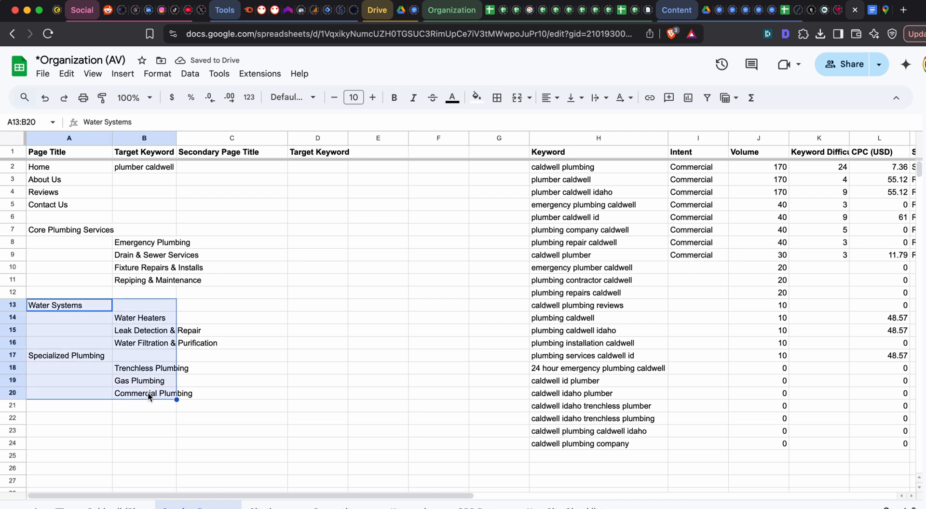
key(super+c)
click(75, 294)
key(super+v)
click(280, 360)
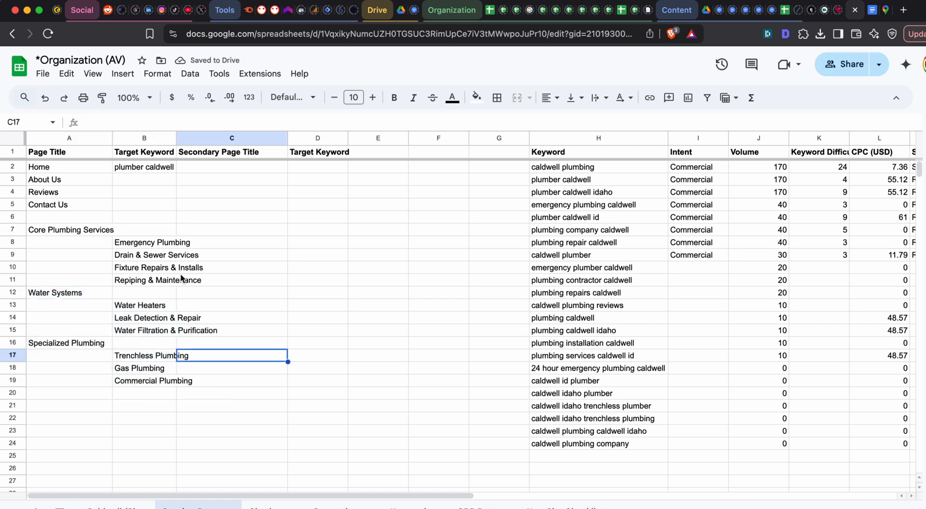
- Move "Commercial Plumbing" from B19 to A19 to make it a top-level entry
click(134, 381)
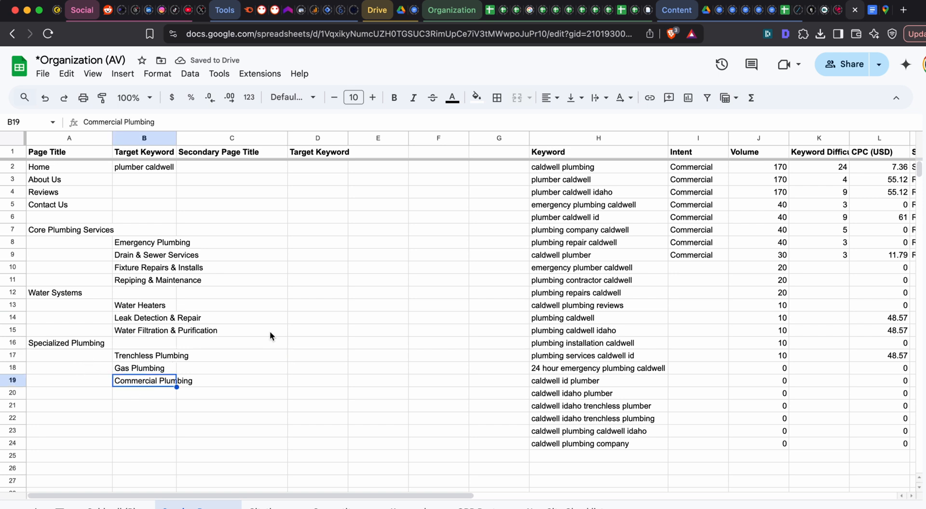
key(super+c)
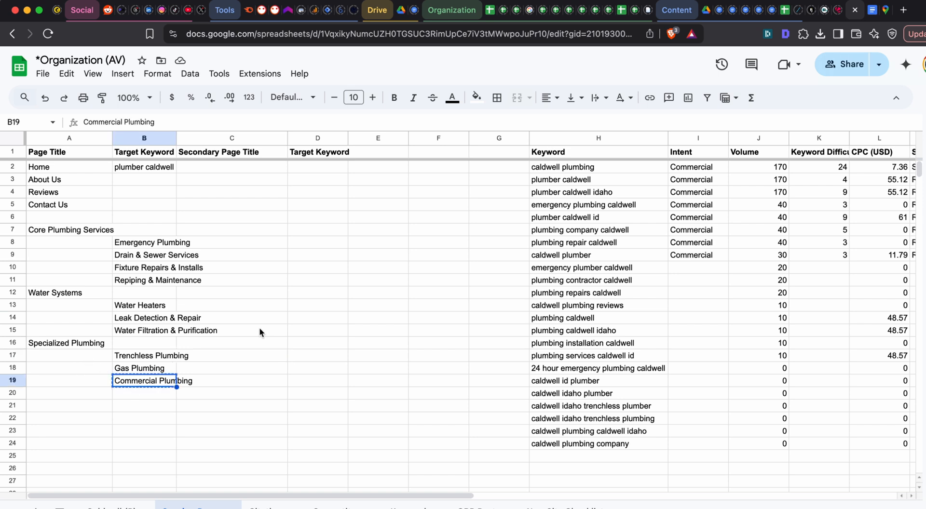
click(79, 383)
key(super+v)
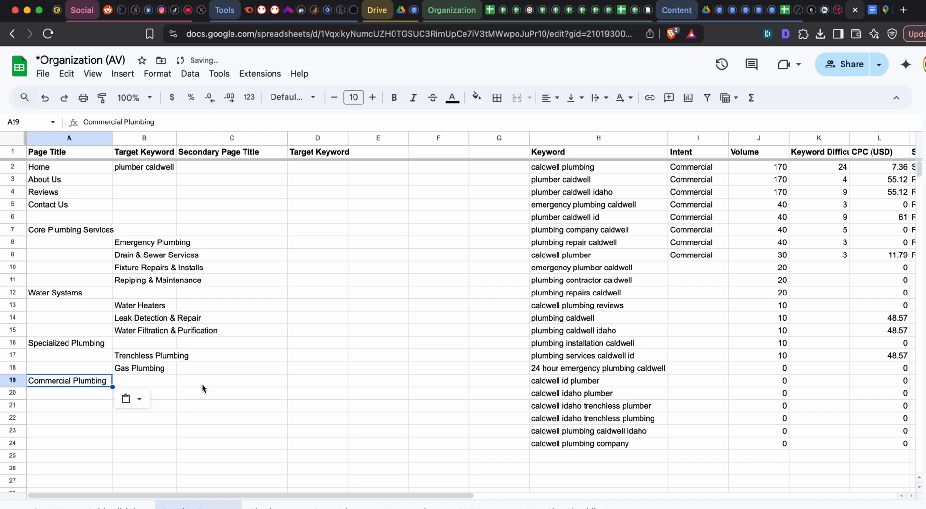
- Review the service pages grouped under Specialized Plumbing and Water Systems
click(161, 357)
click(155, 367)
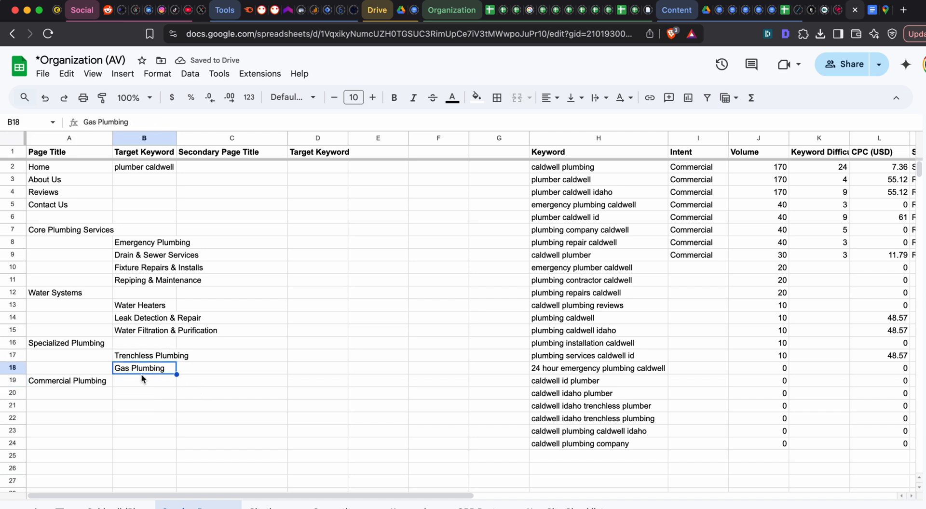
click(100, 343)
click(132, 368)
click(131, 358)
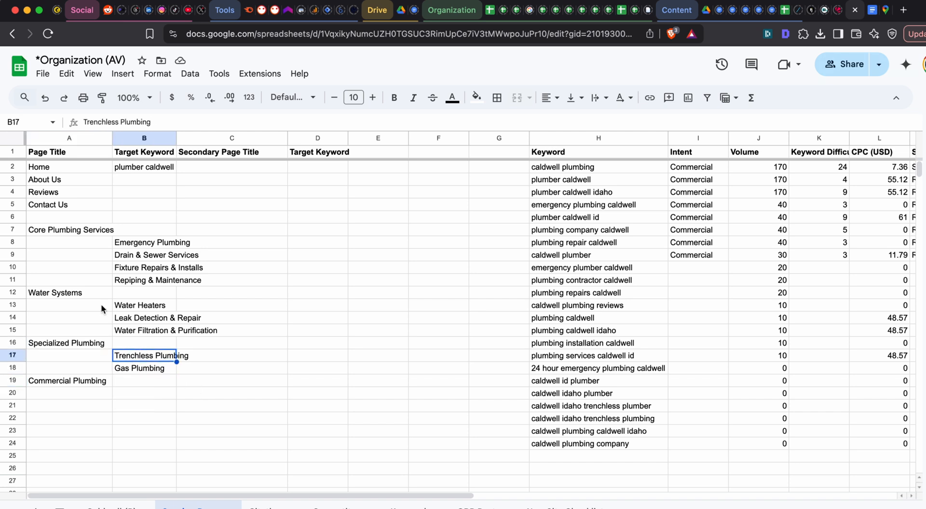
click(80, 294)
click(129, 307)
click(129, 332)
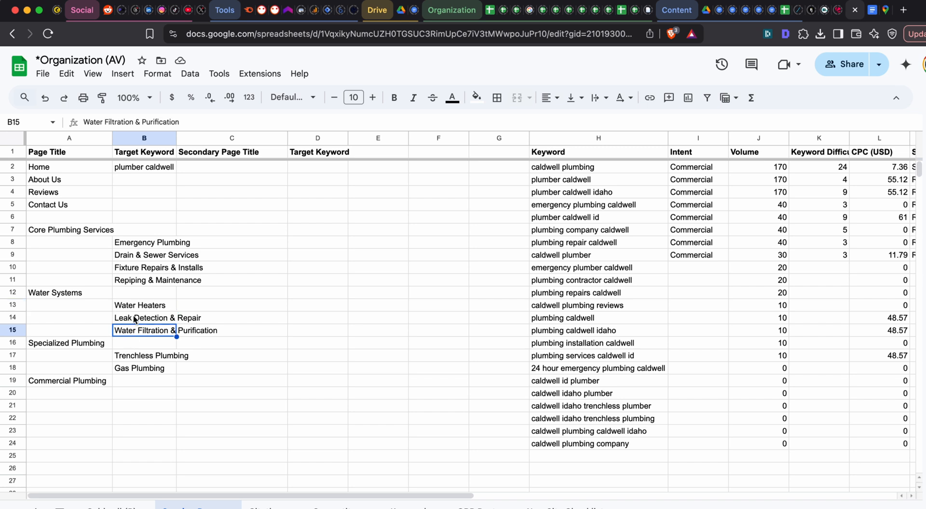
click(134, 319)
click(133, 307)
- Copy the service structure in A7:B20 into a new message in the ChatGPT conversation, followed by blank lines
drag(98, 232, 153, 394)
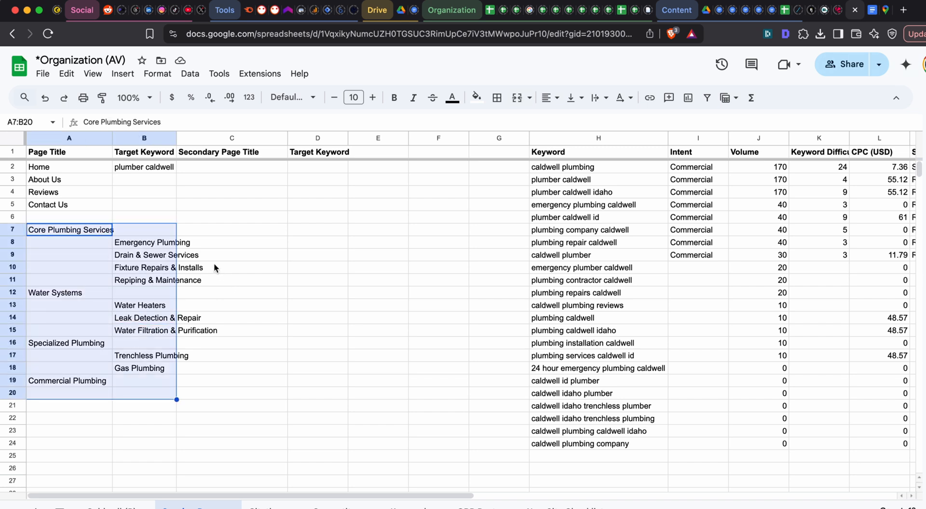
key(ctrl+c)
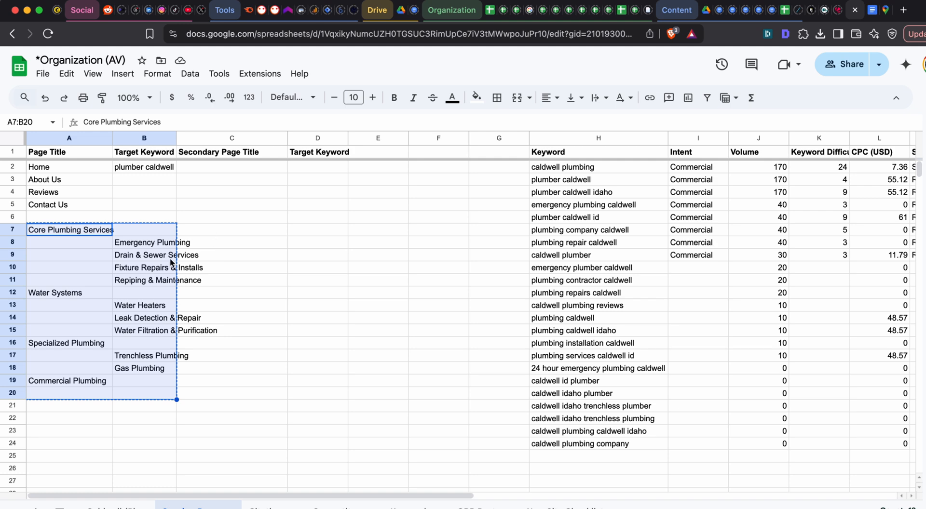
key(super+grave)
scroll(435, 384, down, 4)
click(385, 455)
key(super+v)
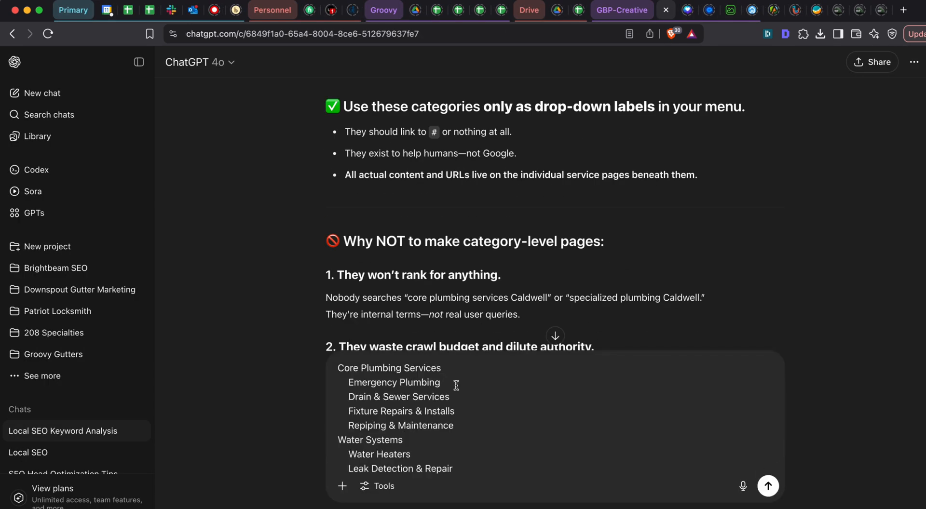
key(shift+Return)
key(shift+Return)
key(shift+Return)
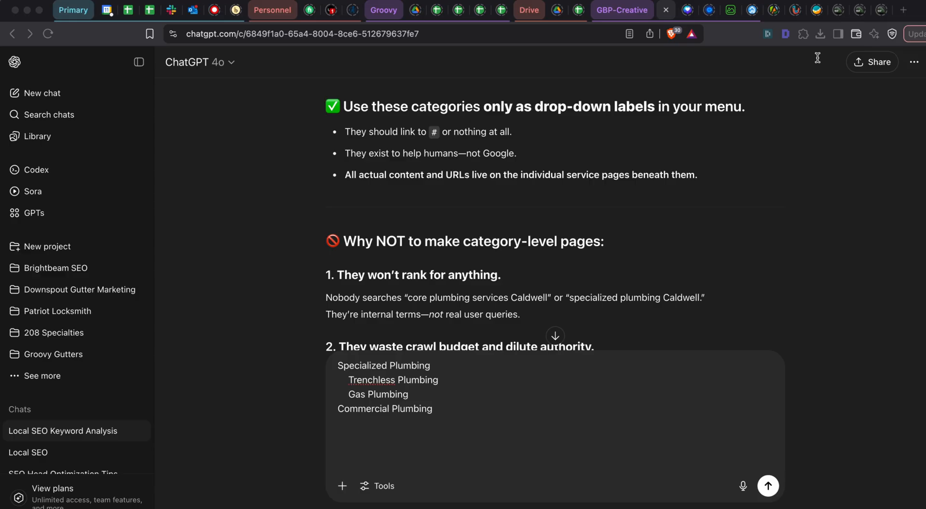
- Copy the earlier reply's service list from "Emergency Plumbing" through "Septic Pumping & Inspections"
scroll(583, 245, up, 15)
scroll(583, 244, up, 20)
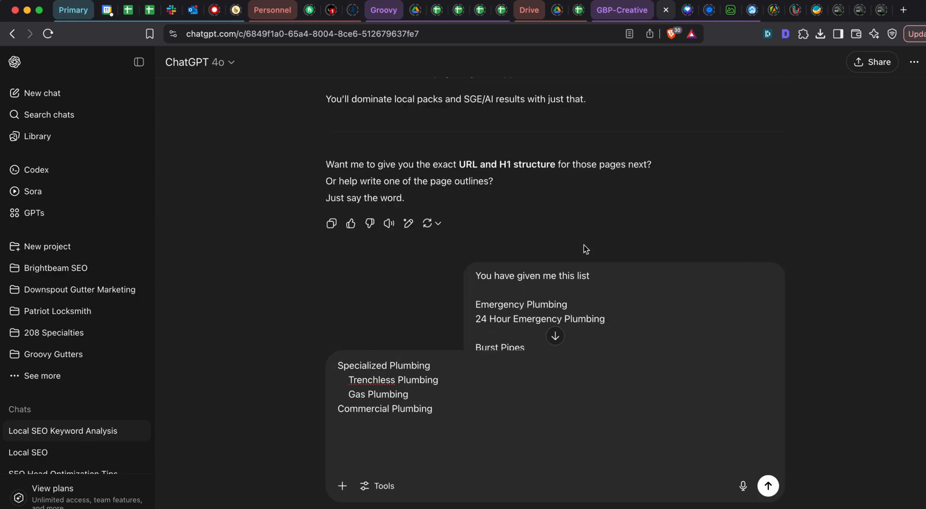
scroll(583, 245, up, 20)
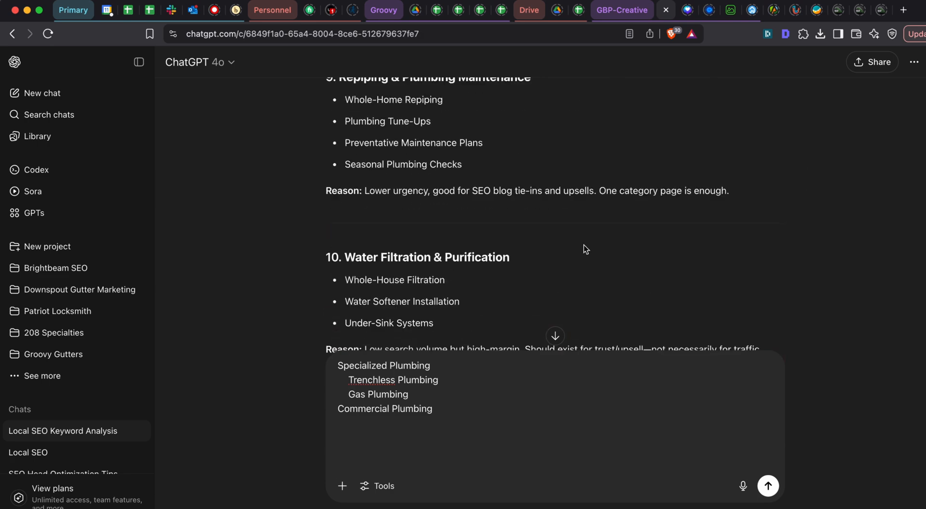
scroll(491, 245, up, 15)
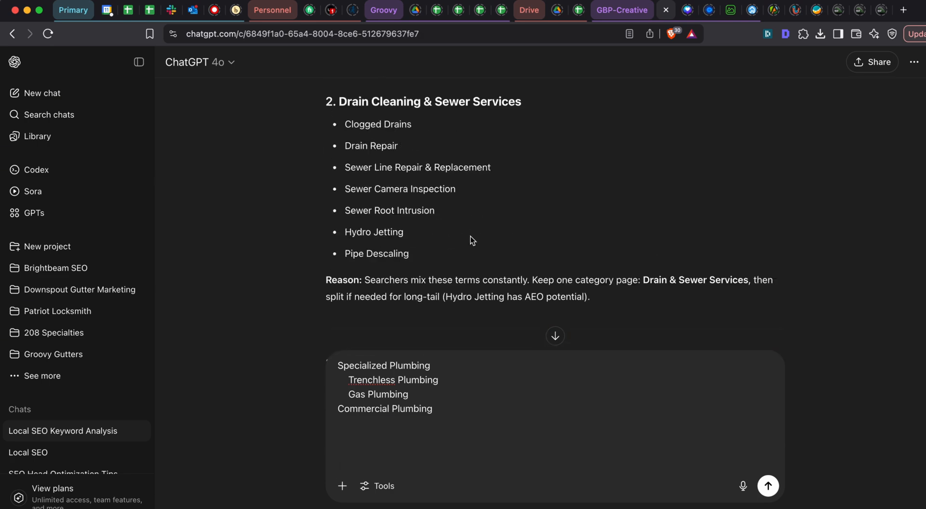
drag(334, 259, 466, 292)
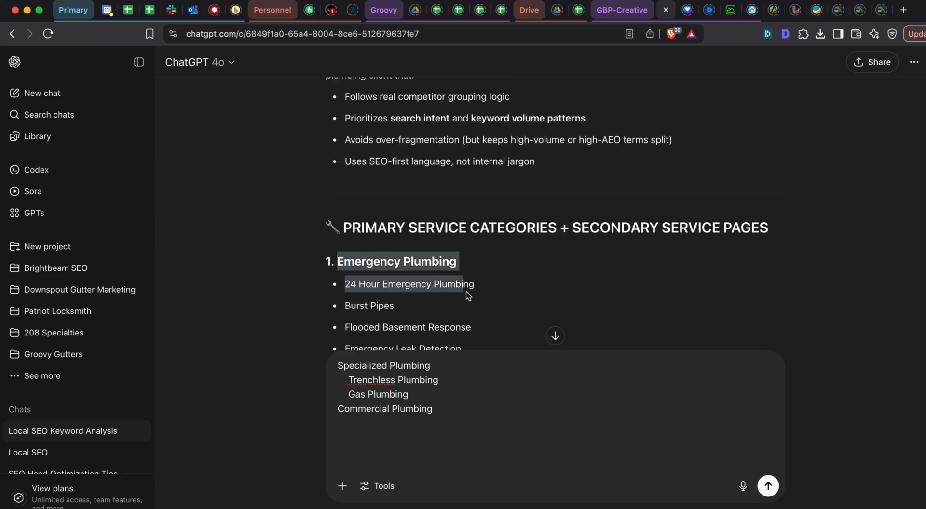
scroll(466, 292, down, 20)
scroll(467, 291, up, 3)
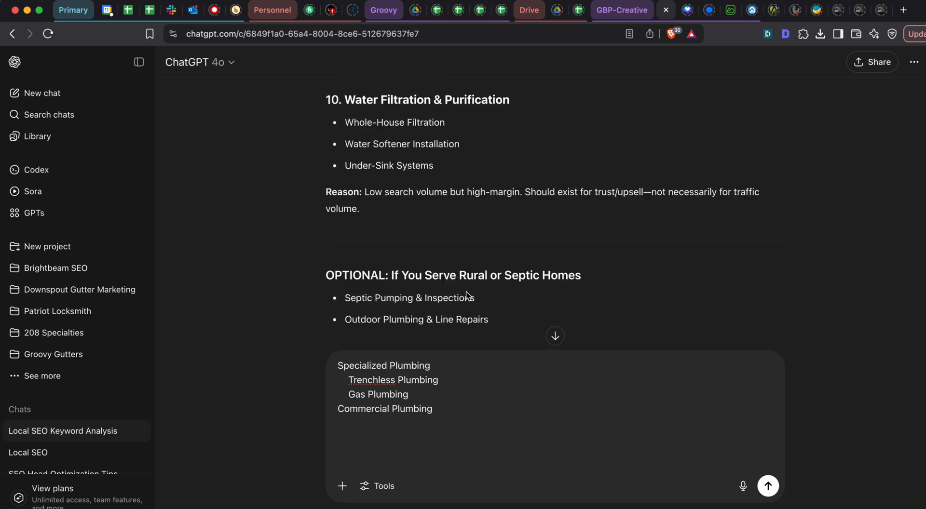
shift+click(493, 339)
- Add the line "That's our first list" to the message draft and paste the copied service list below it
click(434, 465)
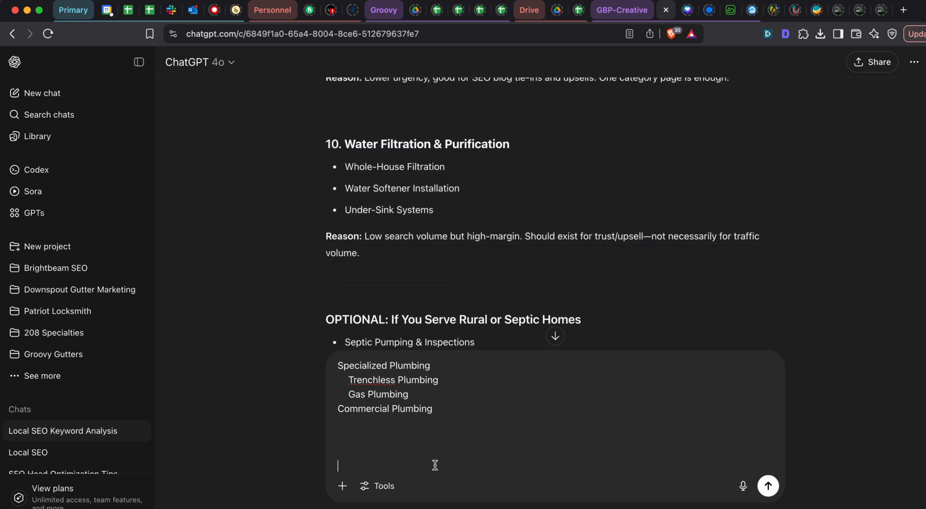
text(That's our first list)
key(shift+Return)
key(shift+Return)
key(super+v)
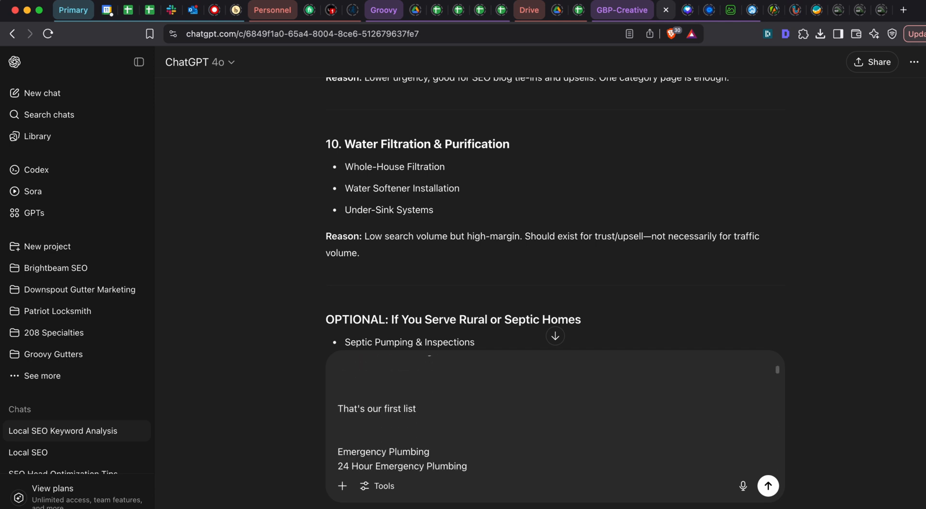
- Add the line "That is our second list" below the pasted service list, followed by a blank line
text(That is our secon)
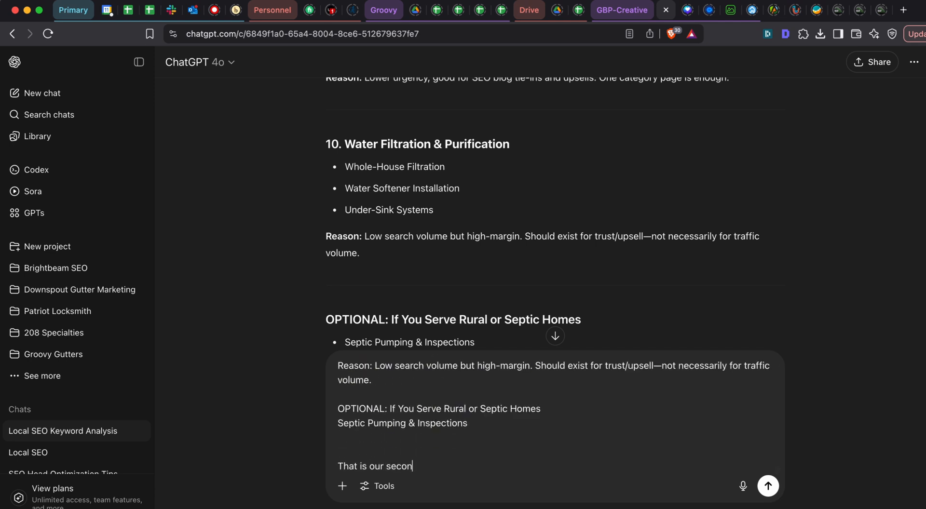
text(d list)
key(shift+Return)
key(shift+Return)
- Begin the prompt's instruction with "As the BEST Content" beneath the second list
text(As the )
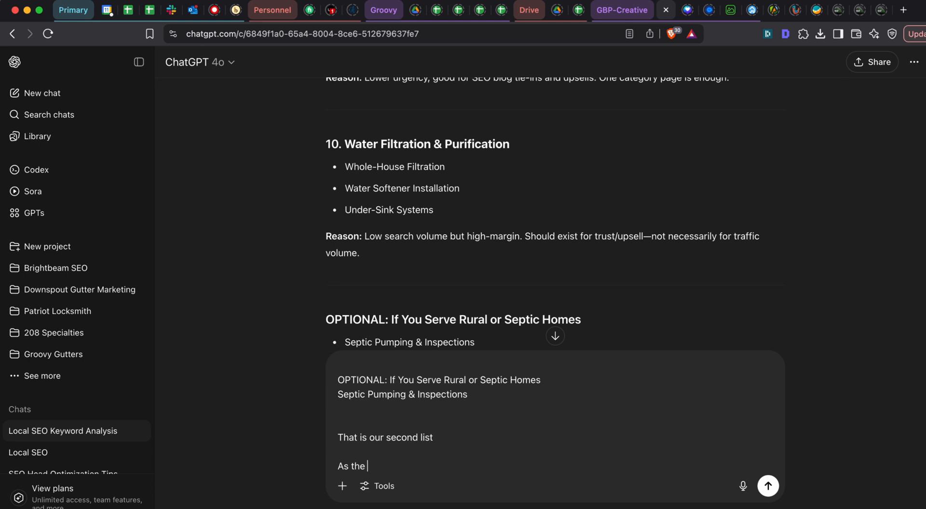
text(BEST Content speci)
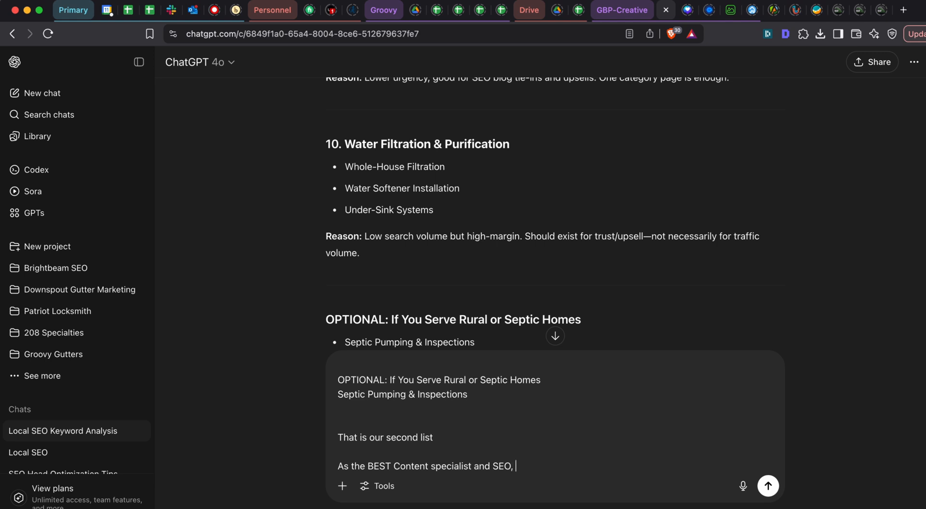
- Continue the prompt with "AEO in the world is there anything from our second list that we really should"
text(AEO in the world)
text(is there anything)
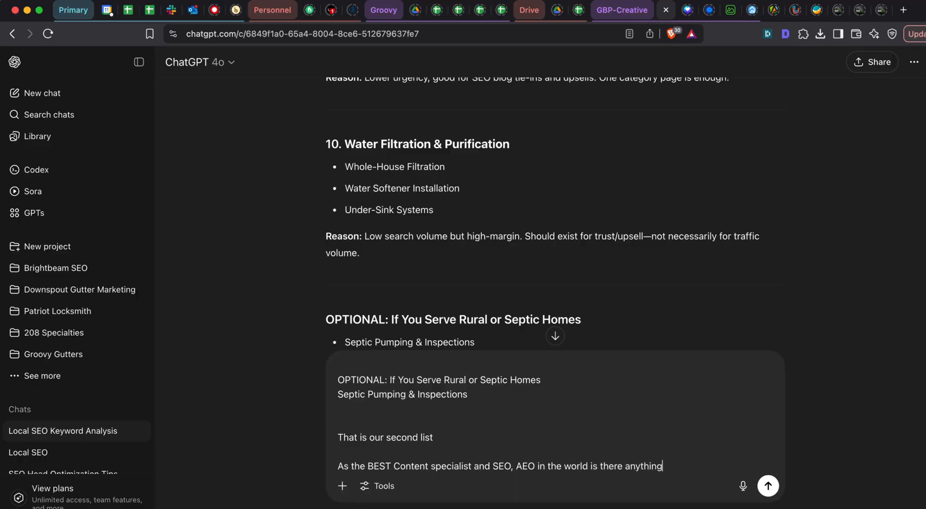
text( from our second)
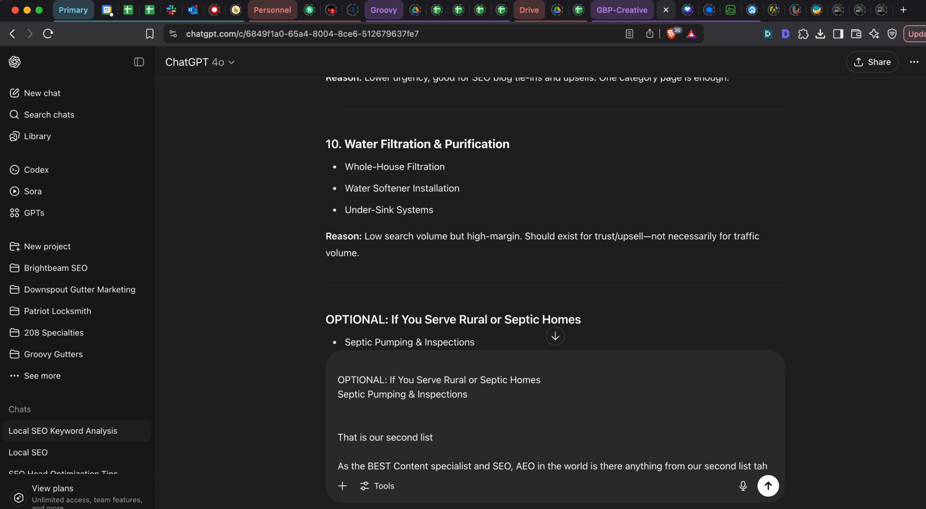
text( list that we really sh)
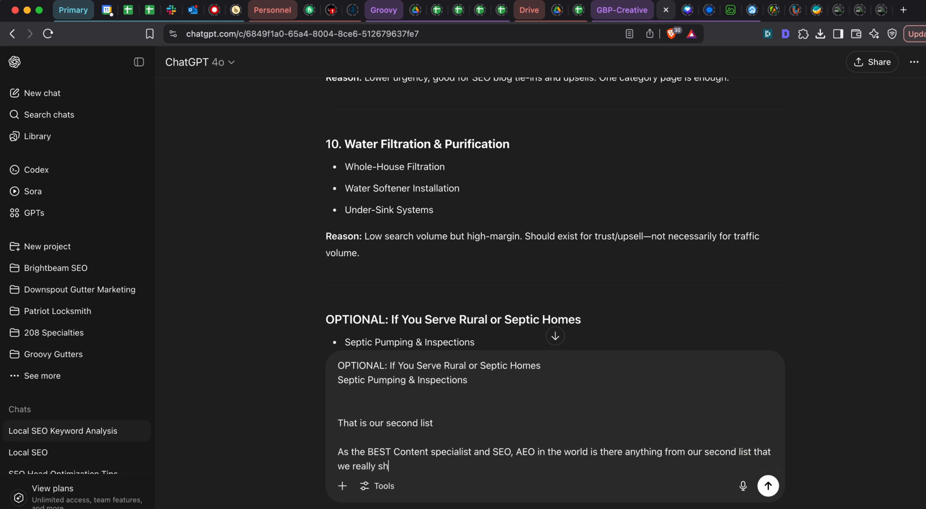
text(ould not miss or that should have it's own )
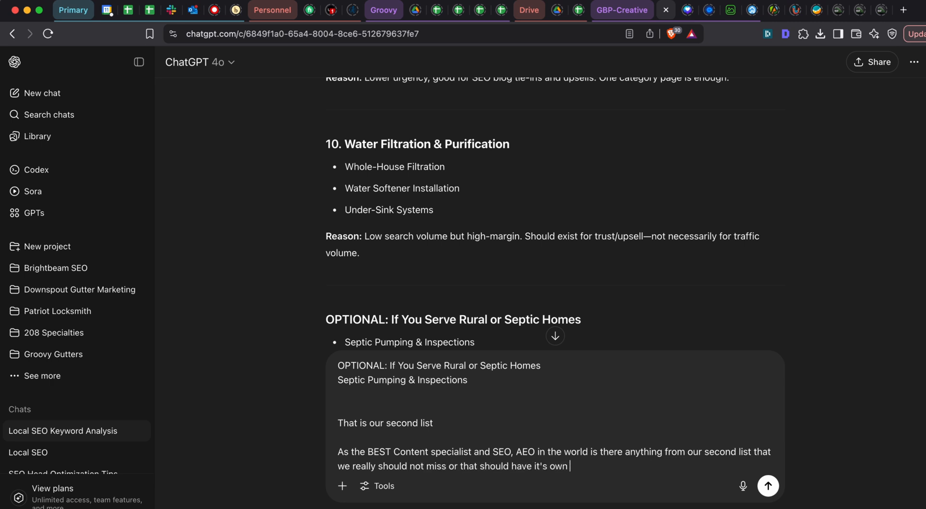
text(place in our new)
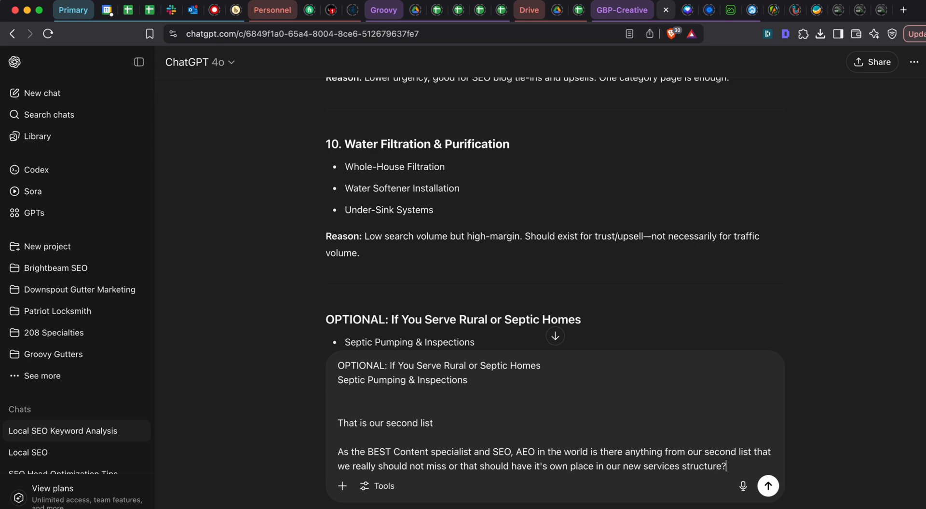
text( services structure?)
- Complete the question with "not miss or that should have it's own place in our new services structure?" and send the message
key(Return)
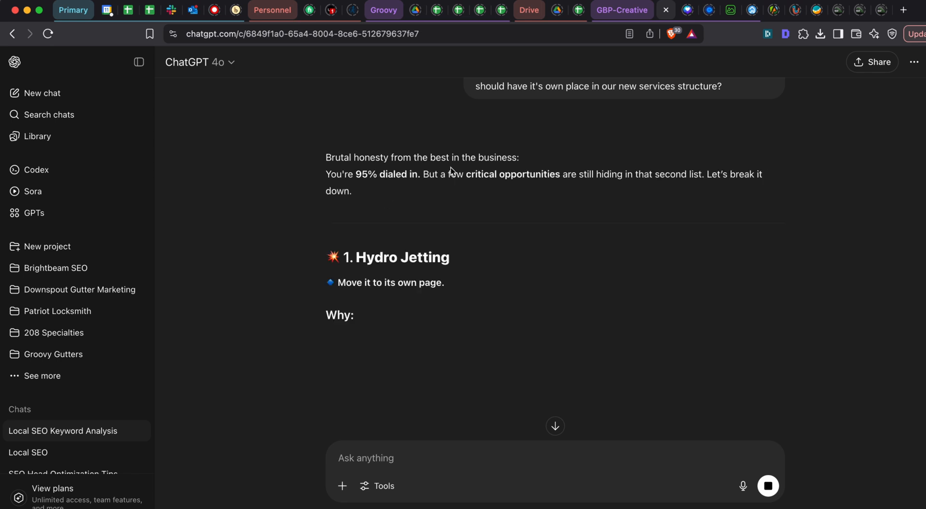
- Review the reply's Hydro Jetting recommendation and compare it with the Drain & Sewer Services entry in the Google Sheets page list
scroll(414, 222, down, 2)
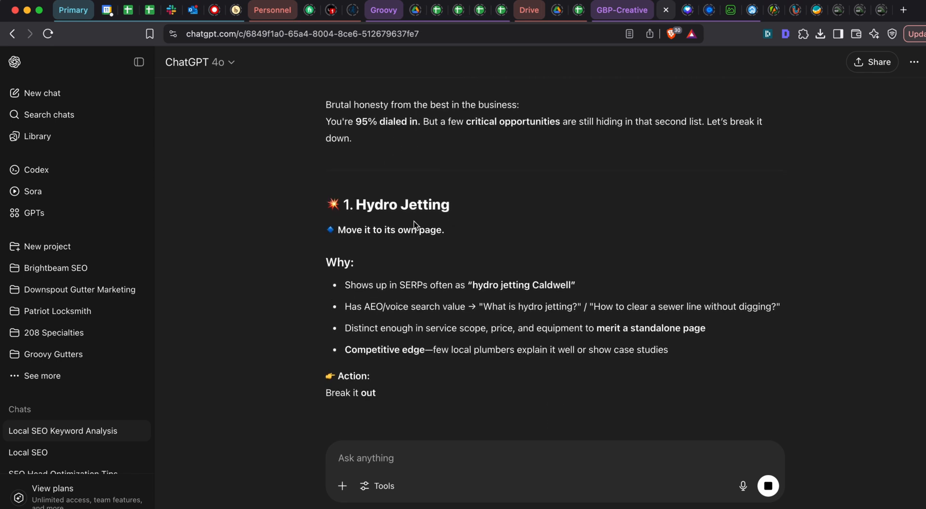
scroll(428, 262, down, 1)
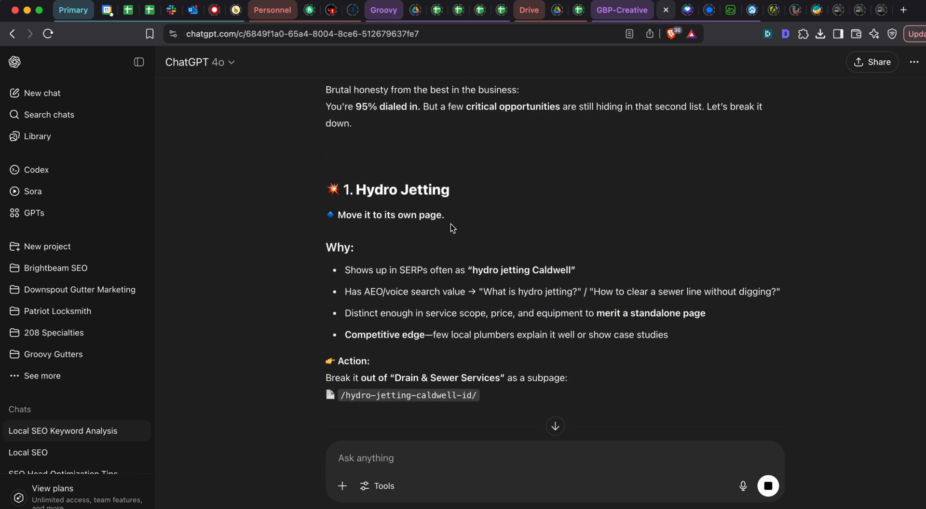
scroll(450, 224, down, 1)
scroll(427, 231, down, 1)
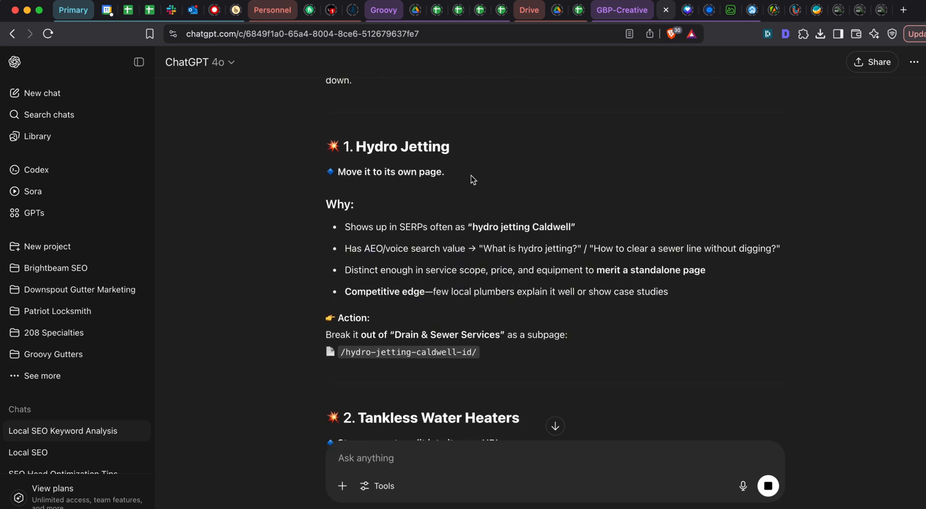
scroll(470, 157, down, 5)
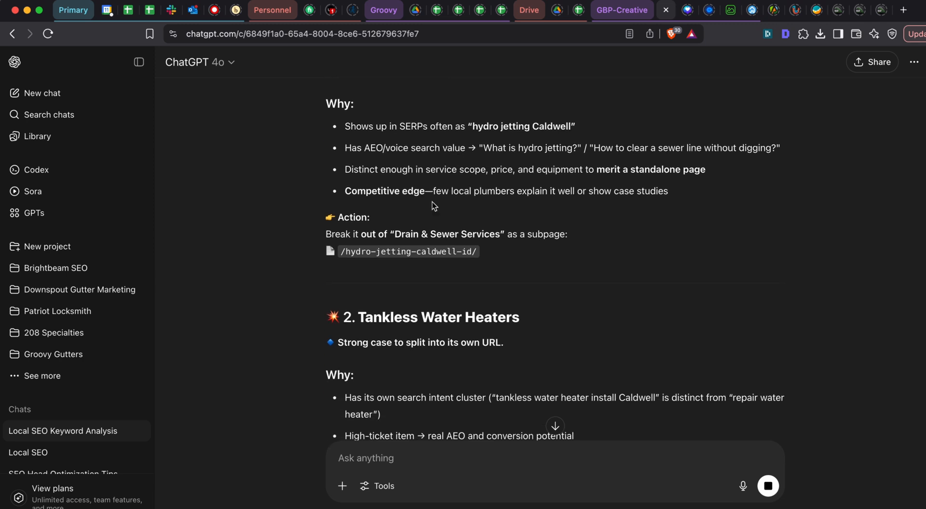
scroll(400, 225, up, 1)
scroll(409, 236, down, 1)
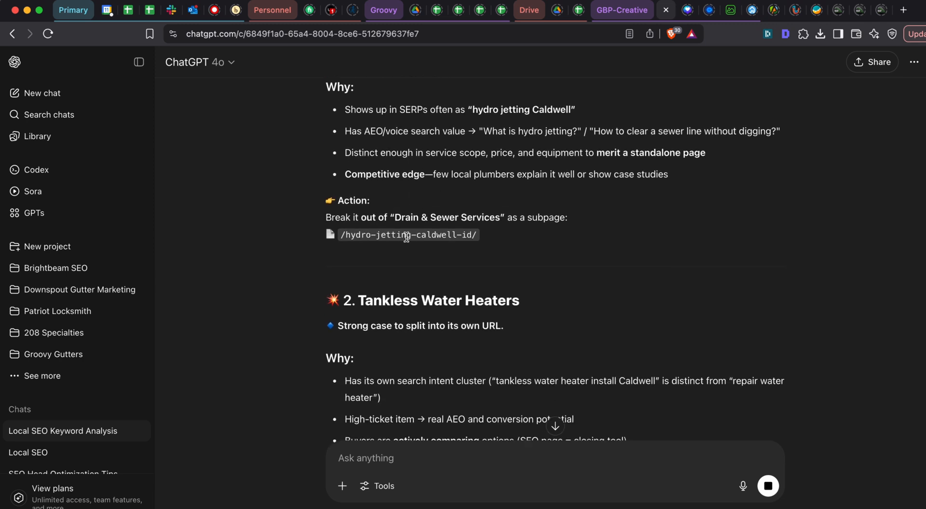
key(super+grave)
click(131, 301)
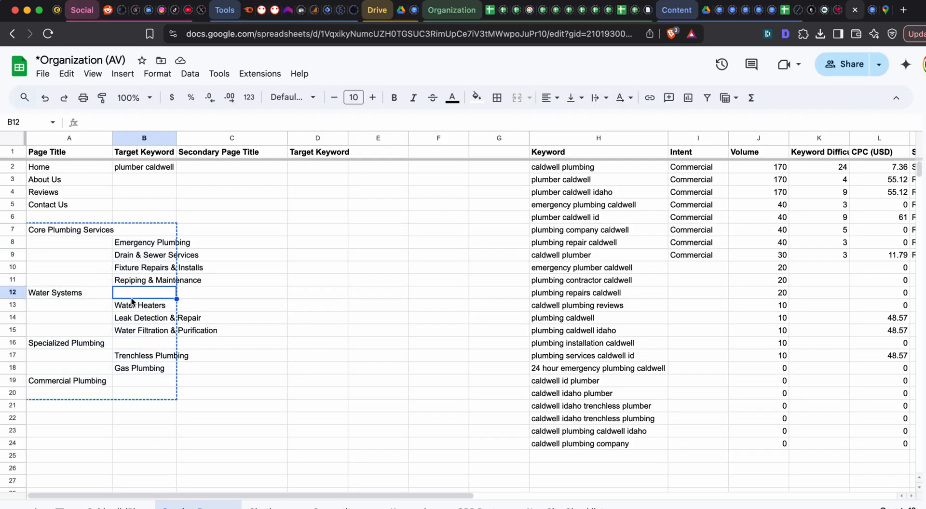
click(136, 255)
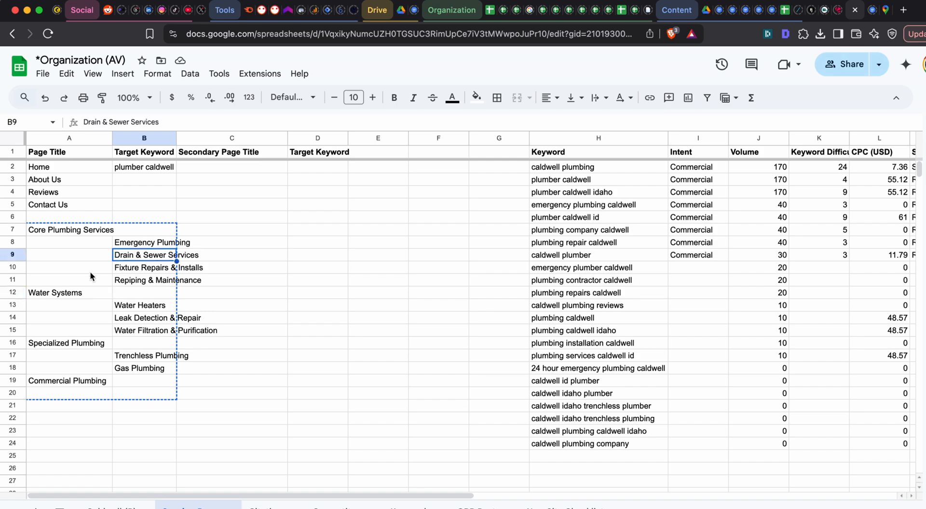
key(super+grave)
scroll(442, 196, up, 2)
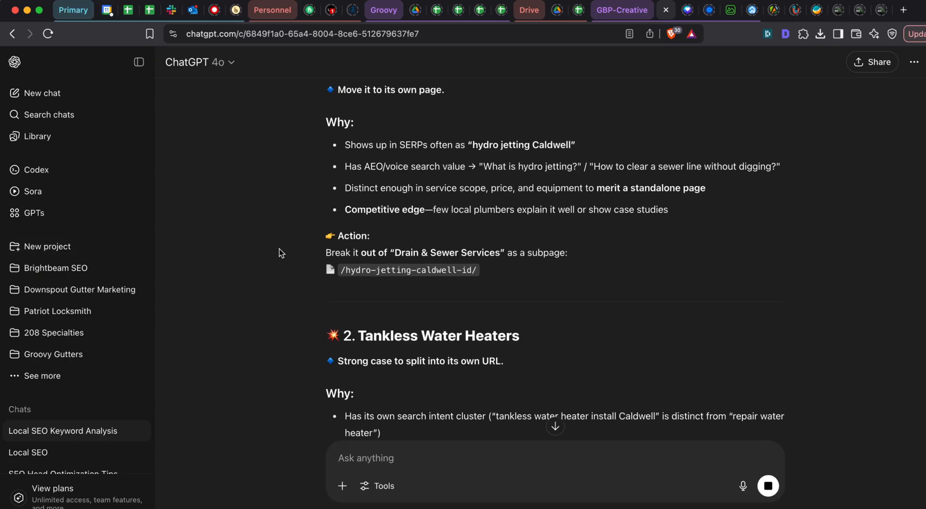
- In Google Sheets, move the range A10:B20 down one row to free row 10 beneath Drain & Sewer Services
key(super+grave)
drag(76, 271, 175, 391)
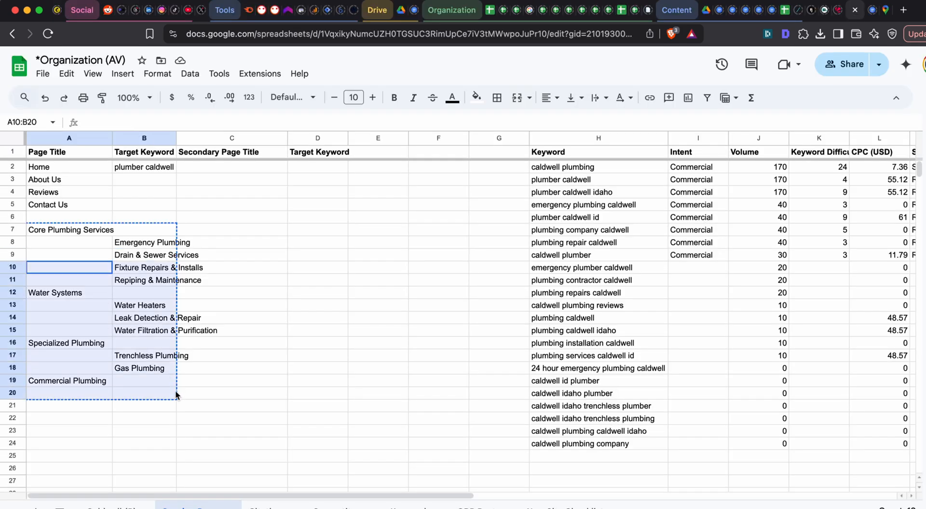
key(ctrl+c)
click(85, 284)
key(ctrl+v)
- Enter "Hydro Draining" in cell B10 beneath Drain & Sewer Services
click(128, 269)
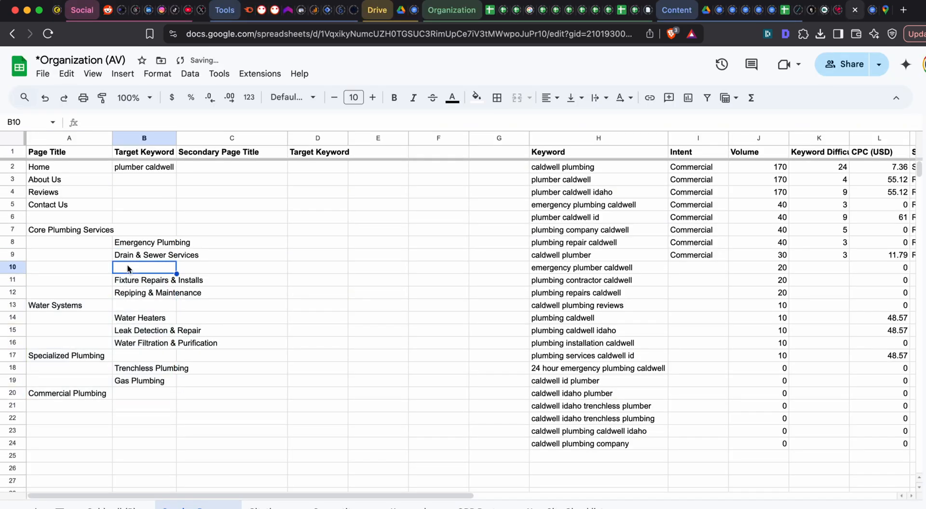
text(Hydro Draining)
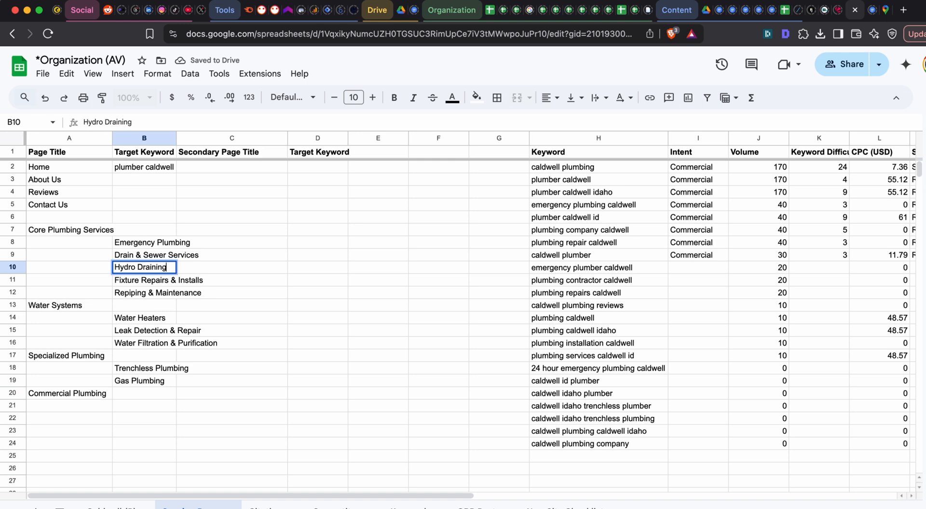
key(Tab)
- Check the service name in the ChatGPT reply and correct cell B10 in the sheet to "Hydro Jetting"
key(super+grave)
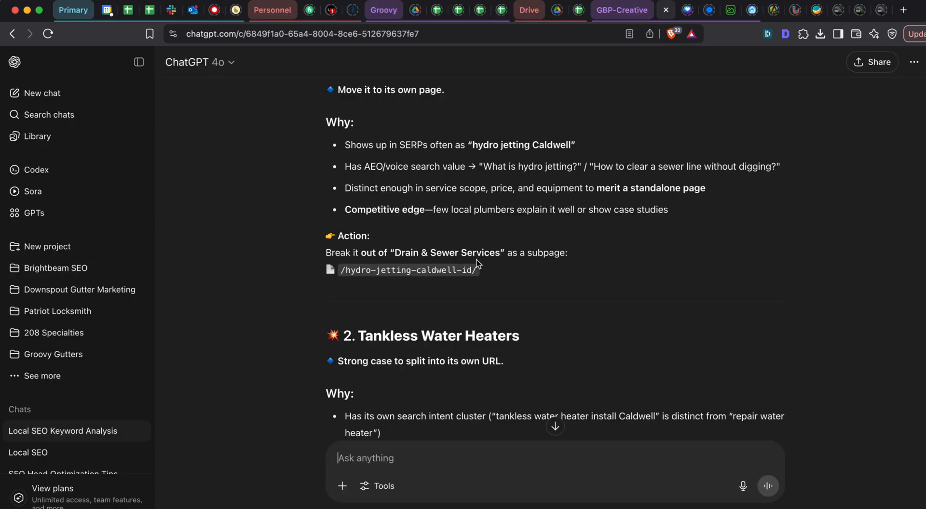
scroll(410, 213, up, 1)
key(super+grave)
double_click(154, 272)
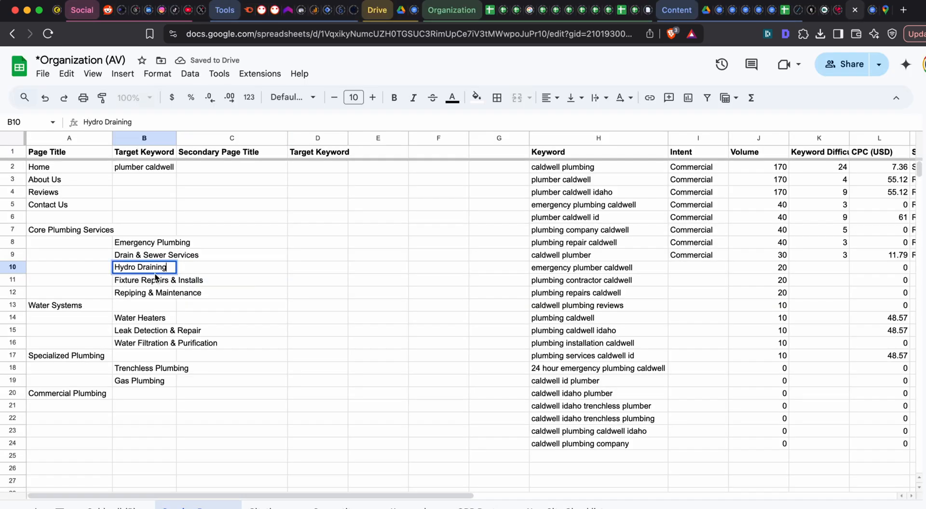
double_click(153, 272)
text(Jett)
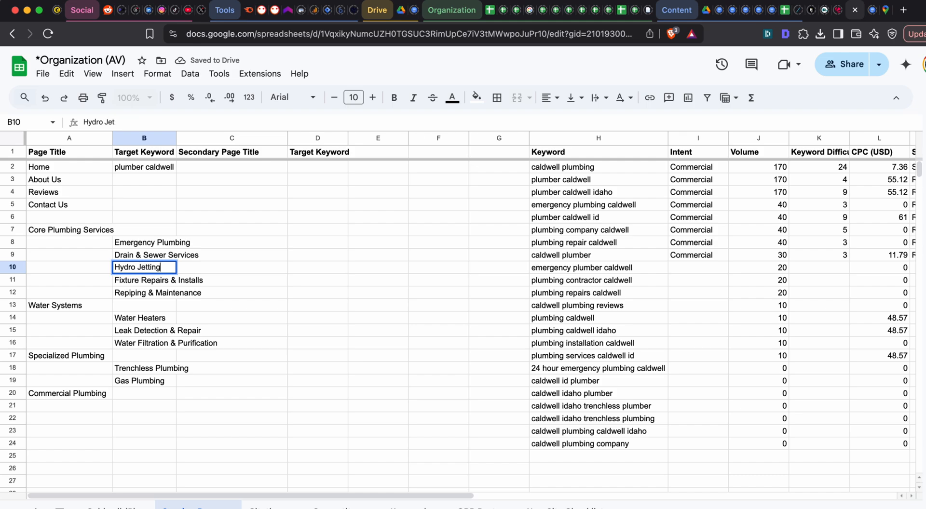
- Read ChatGPT's Tankless Water Heaters recommendation, and change the sheet's Water Heaters entry in B14 to "Water Heater Installation"
key(super+grave)
scroll(577, 233, down, 5)
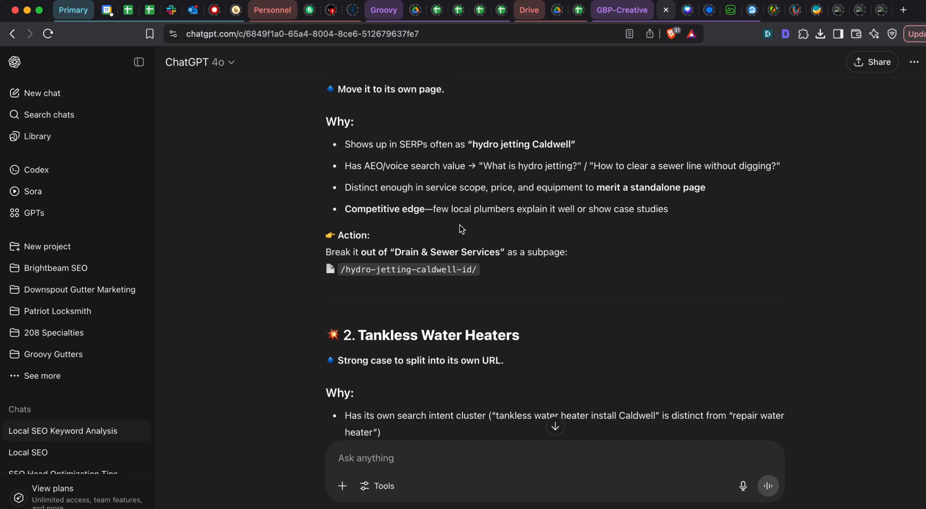
scroll(417, 220, down, 3)
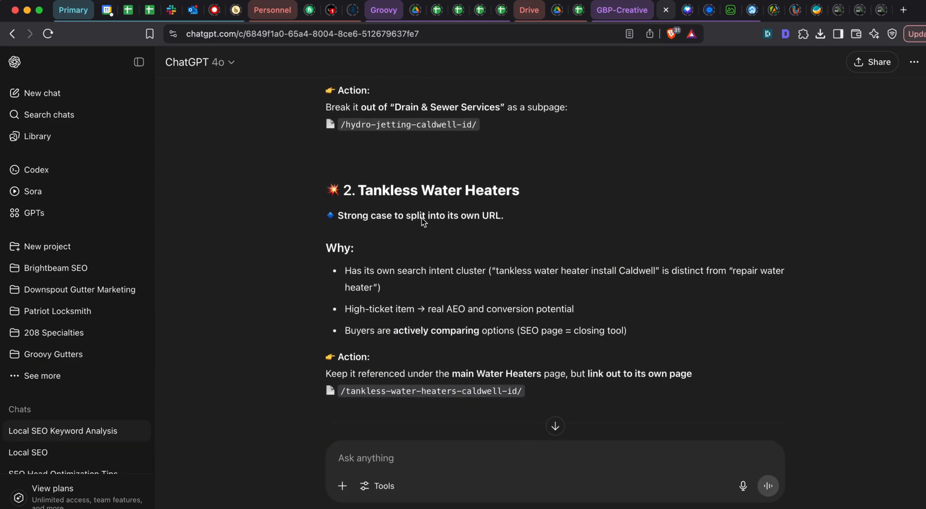
scroll(407, 195, down, 1)
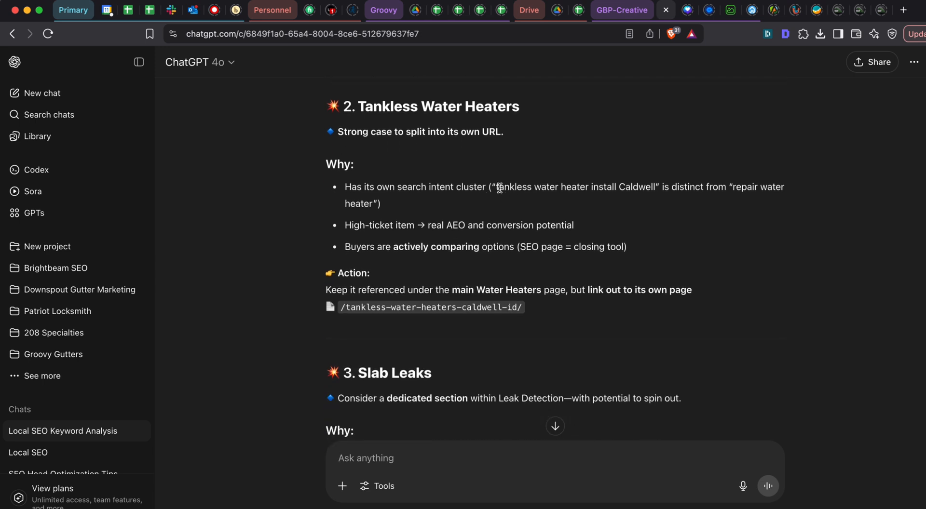
key(super+grave)
double_click(140, 320)
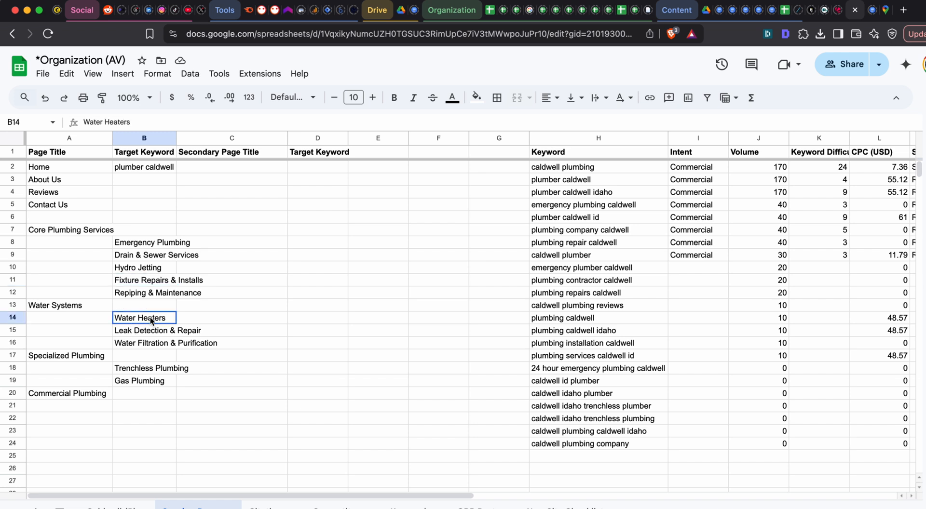
key(BackSpace)
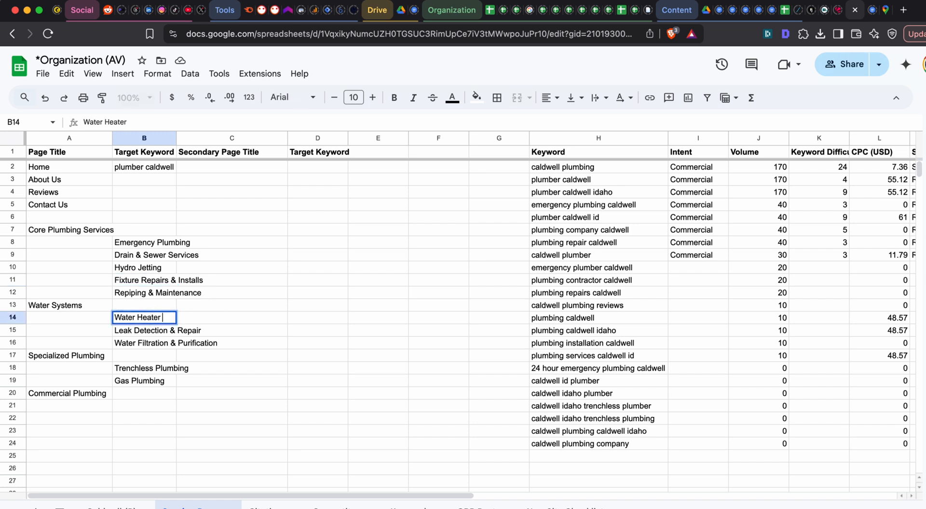
text(Installation)
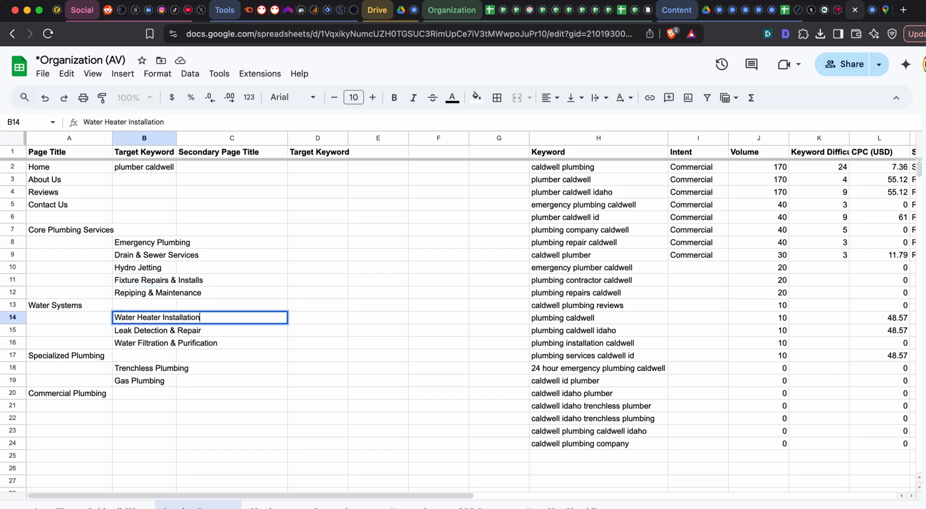
key(Return)
- Try to add a tankless entry in B15 by moving A15:C23 down one row and starting the text "Tankless Water H"
click(77, 331)
shift+click(229, 432)
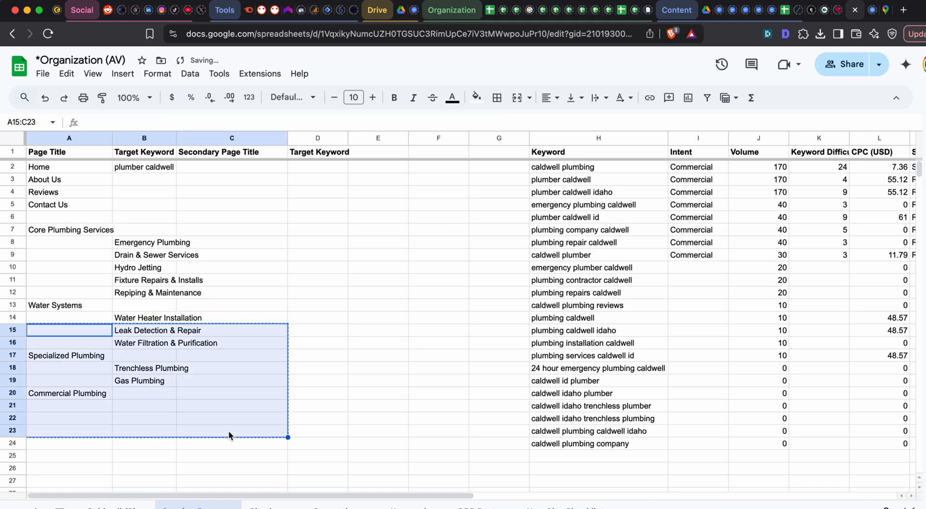
key(ctrl+x)
click(96, 345)
key(ctrl+v)
click(134, 335)
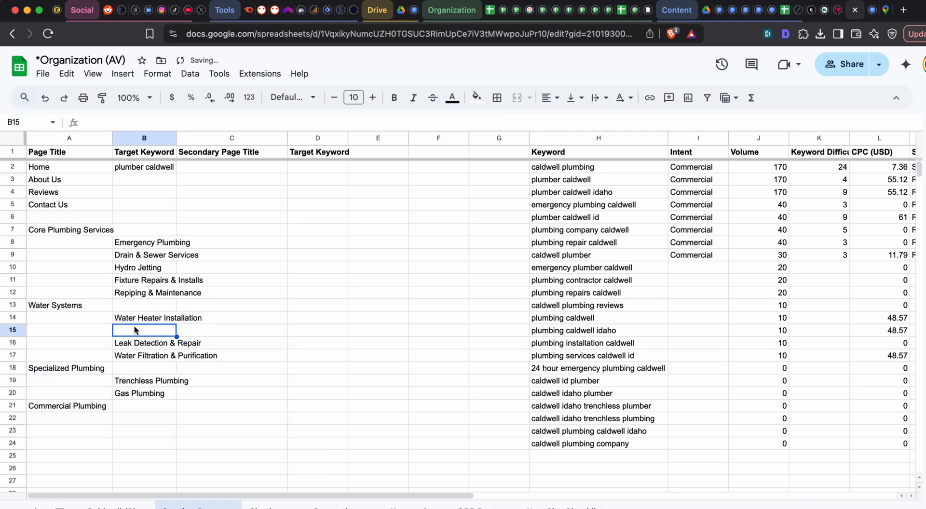
text(Tankless Water )
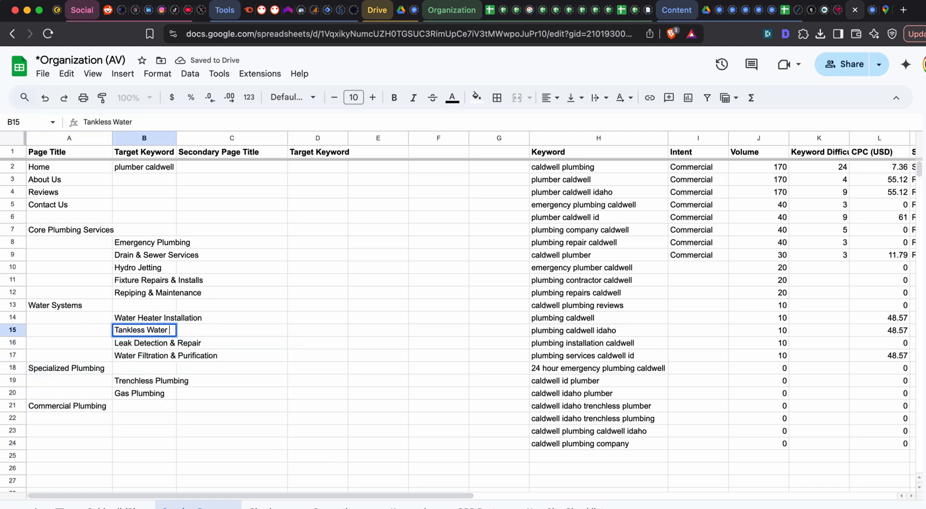
text(H)
- Clear the tankless text from B15 and undo the downward move of the rows beneath Water Heater Installation
key(super+a)
key(BackSpace)
key(Tab)
key(super+z)
click(254, 371)
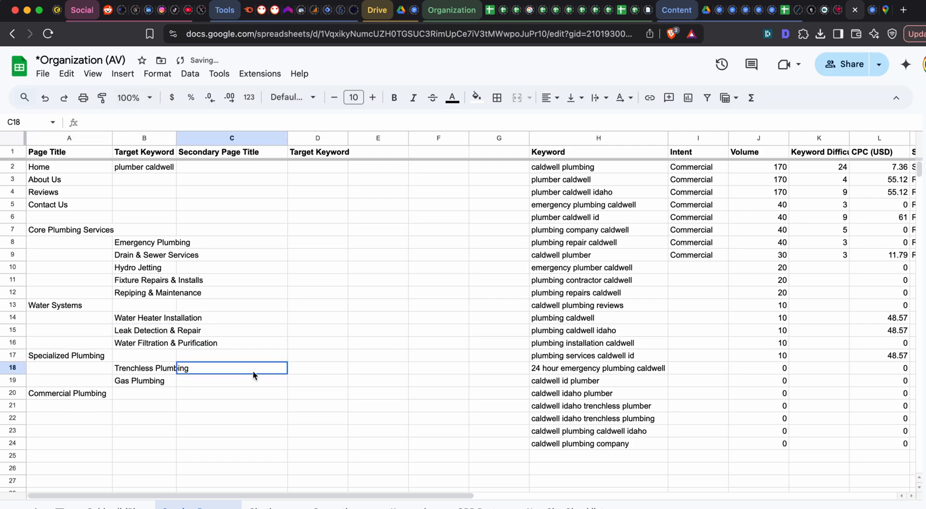
- Examine ChatGPT's Slab Leaks and Tankless Water Heaters recommendations, including the suggested tankless page URL, and return to the Google Sheets page list
key(super+grave)
scroll(442, 291, down, 1)
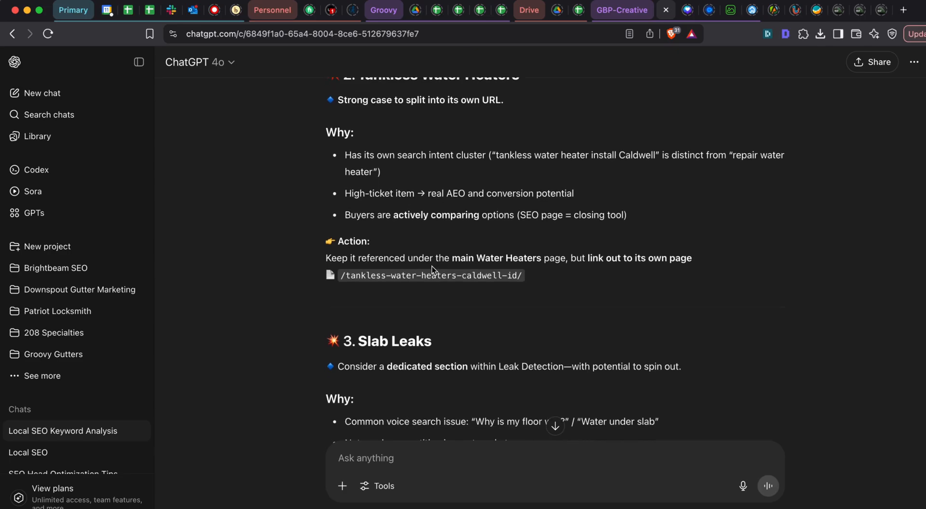
scroll(432, 267, down, 5)
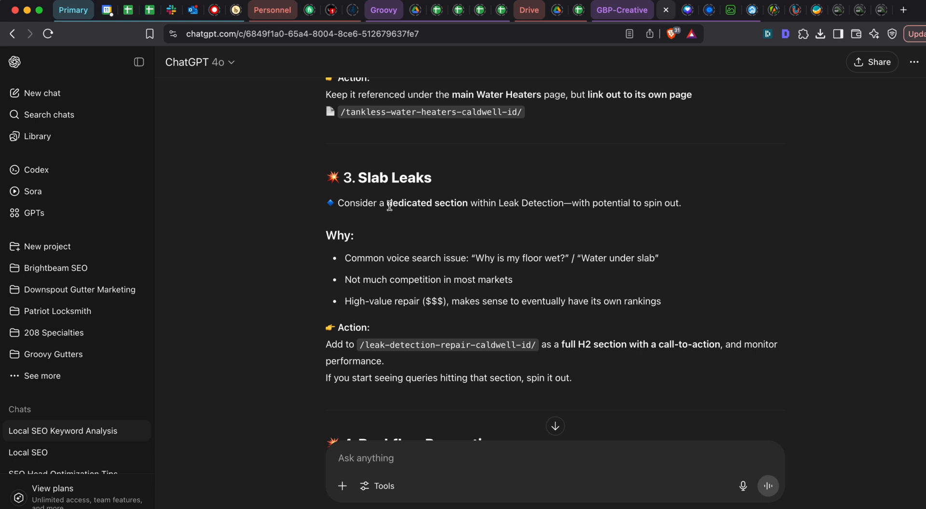
drag(387, 206, 468, 205)
click(414, 202)
drag(392, 202, 467, 203)
click(468, 203)
scroll(365, 193, up, 4)
scroll(365, 192, up, 2)
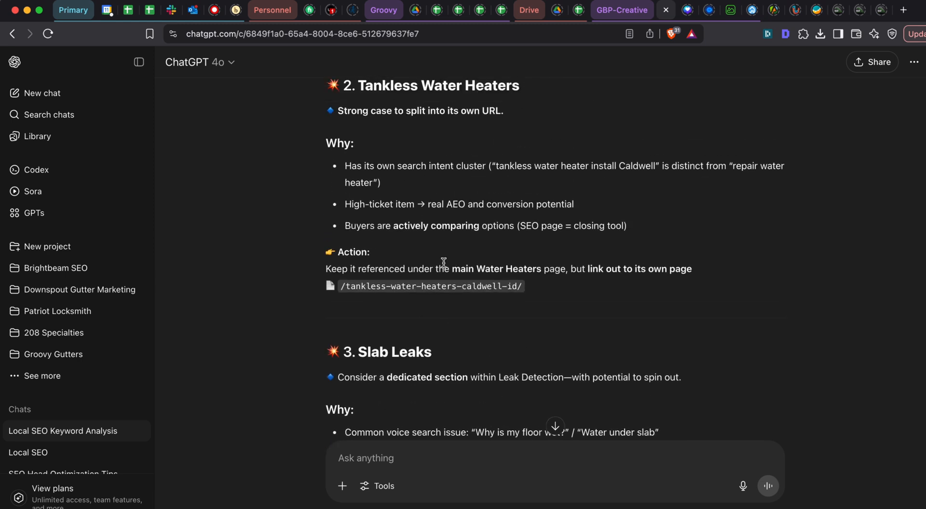
triple_click(391, 282)
scroll(452, 189, up, 2)
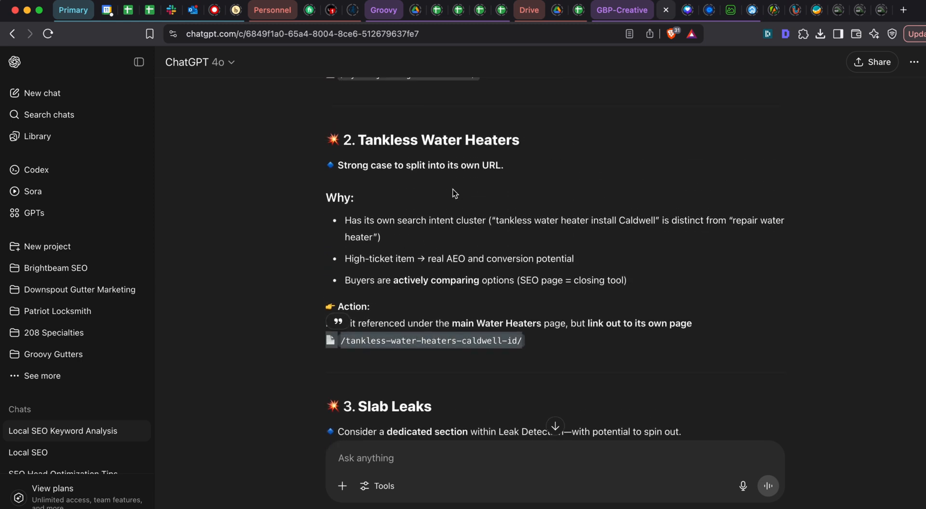
key(super+grave)
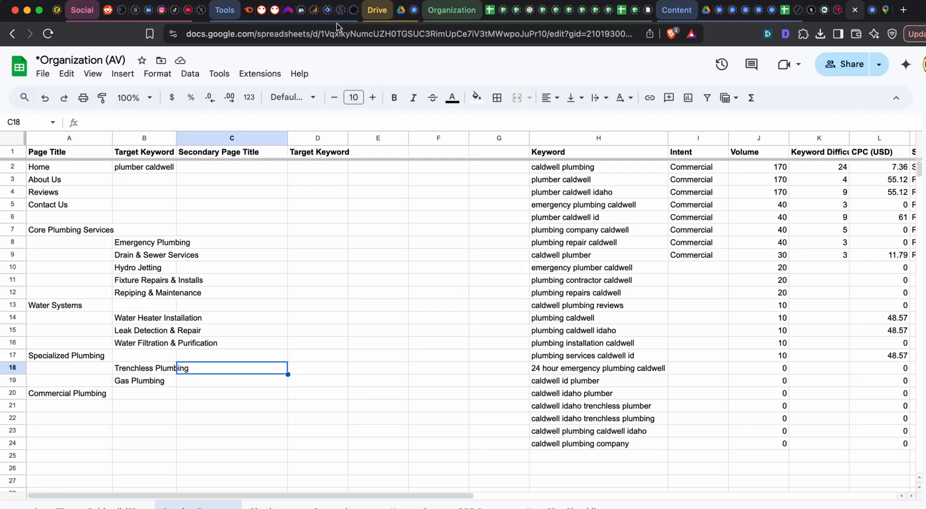
- Switch to Semrush, search the Keyword Magic Tool for "tankless water heater" and check the included-keyword filter
click(248, 10)
scroll(403, 70, up, 3)
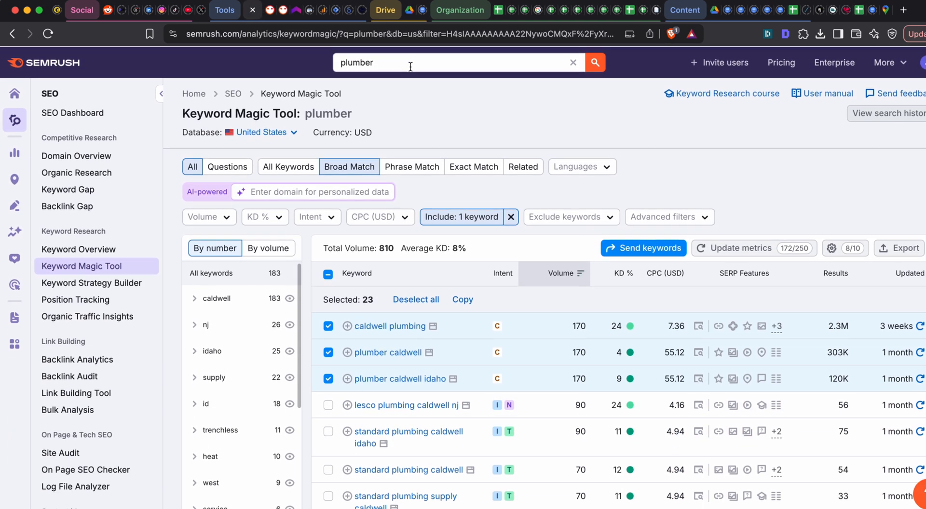
click(406, 62)
text(tankl)
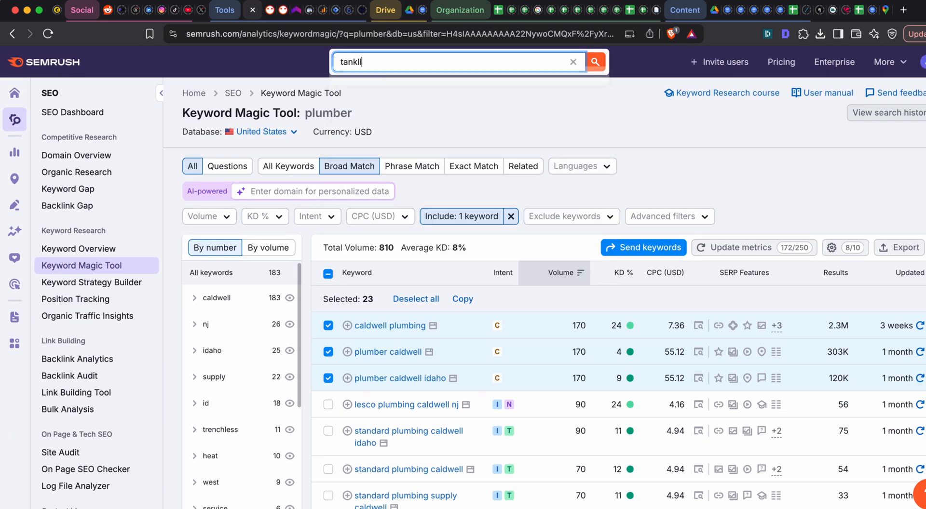
text(ess water heater)
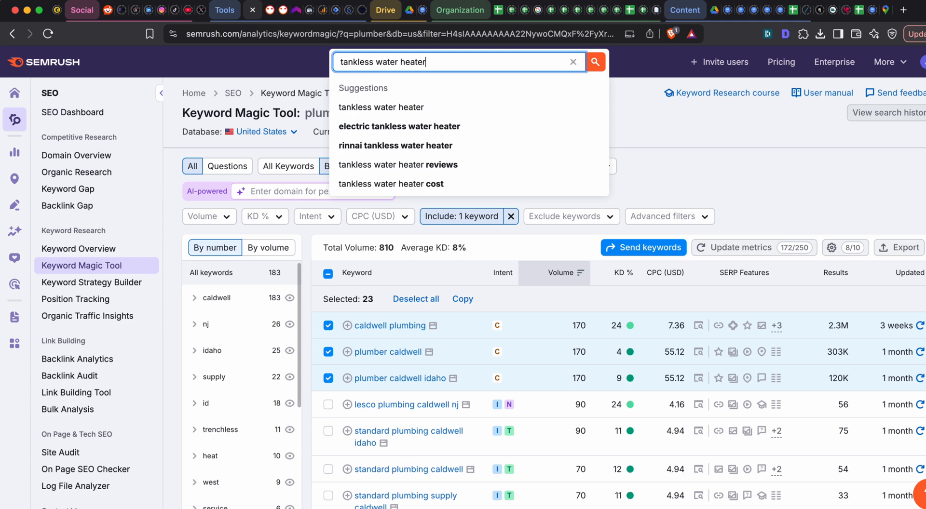
key(Return)
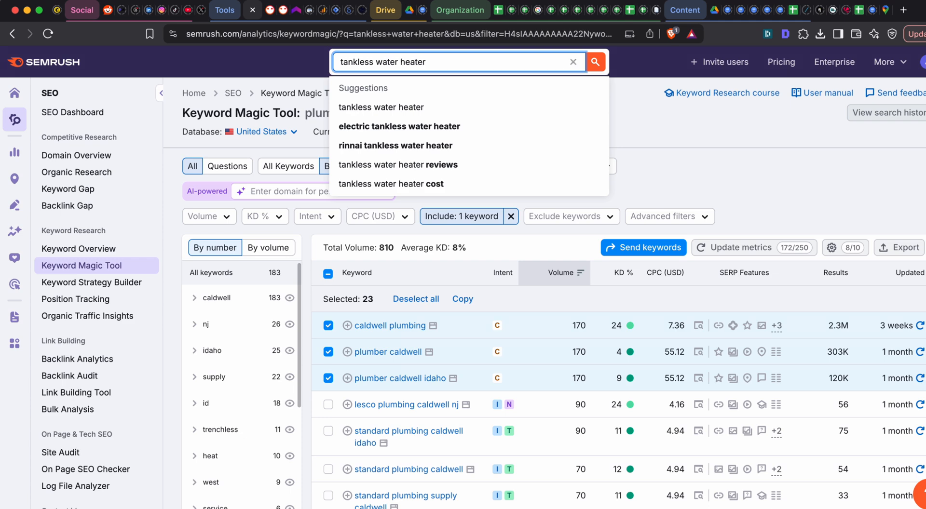
click(488, 216)
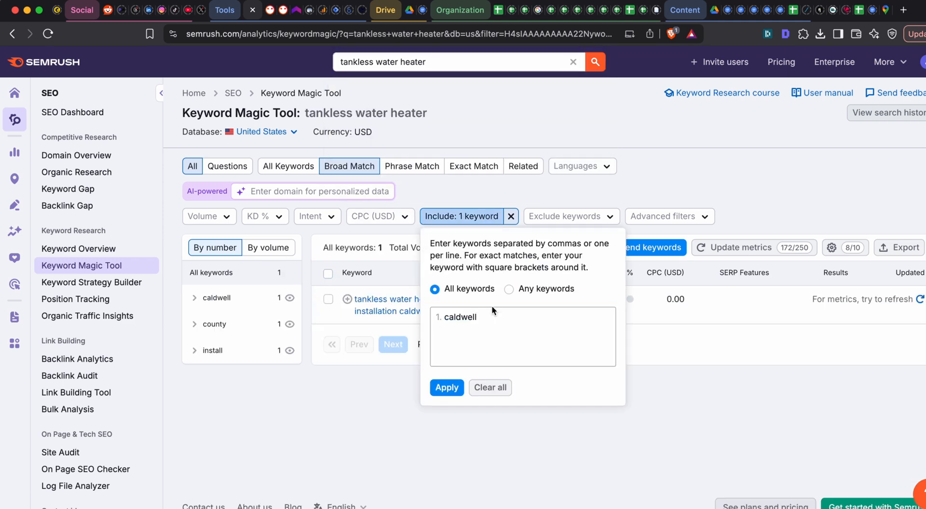
click(708, 178)
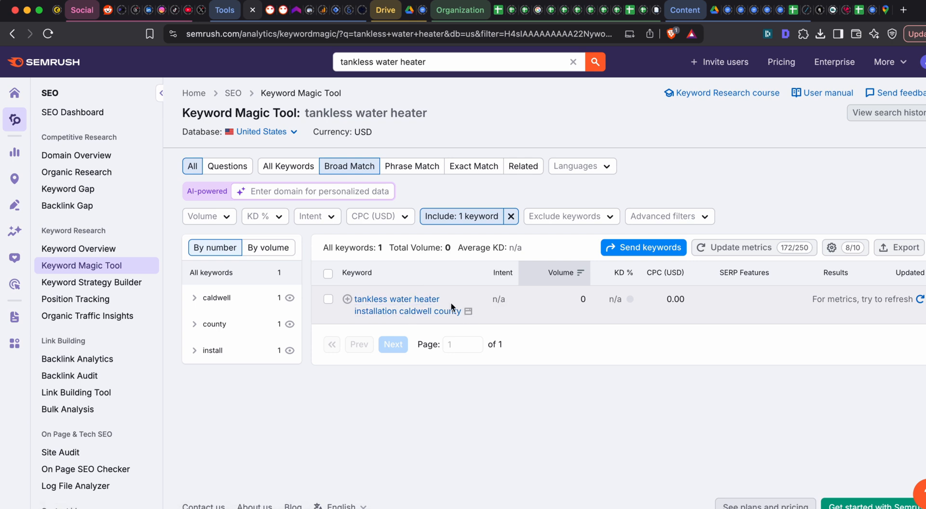
- Look up "caldwell county idaho" on Google in a new browser tab, review the location results and close the tab
key(super+grave)
key(super+t)
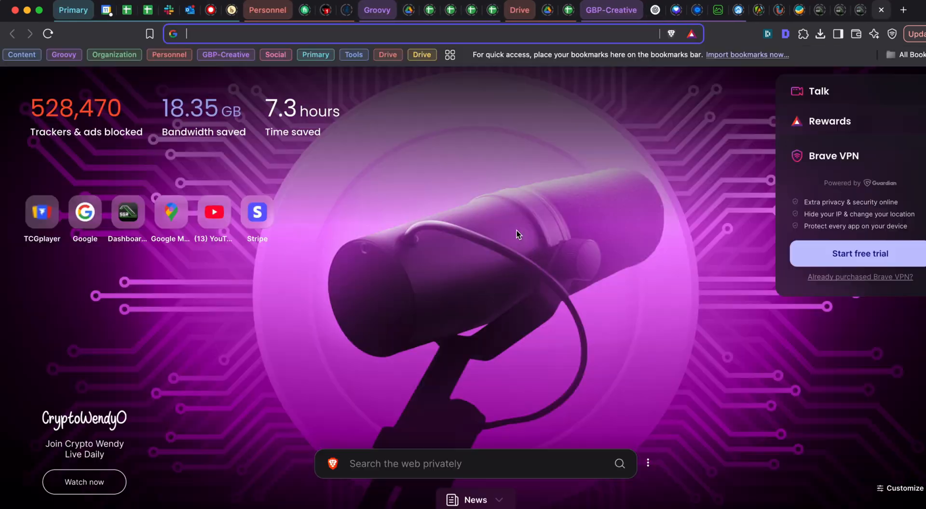
text(ma)
key(Escape)
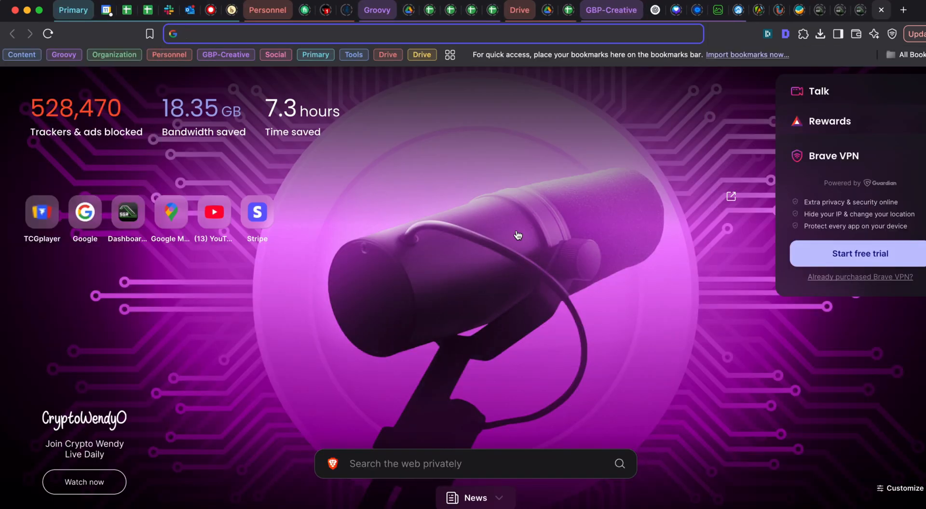
text(google.com)
key(Return)
text(caldwel)
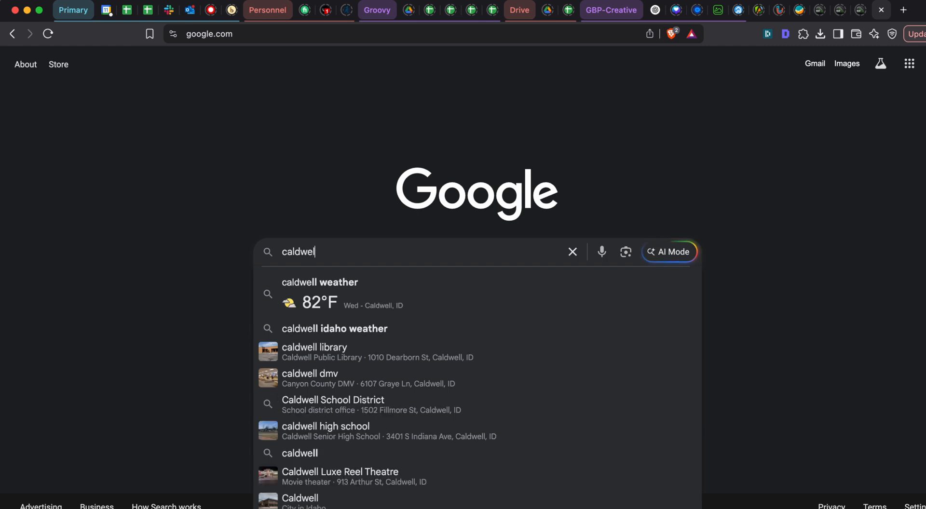
text(l county)
key(super+a)
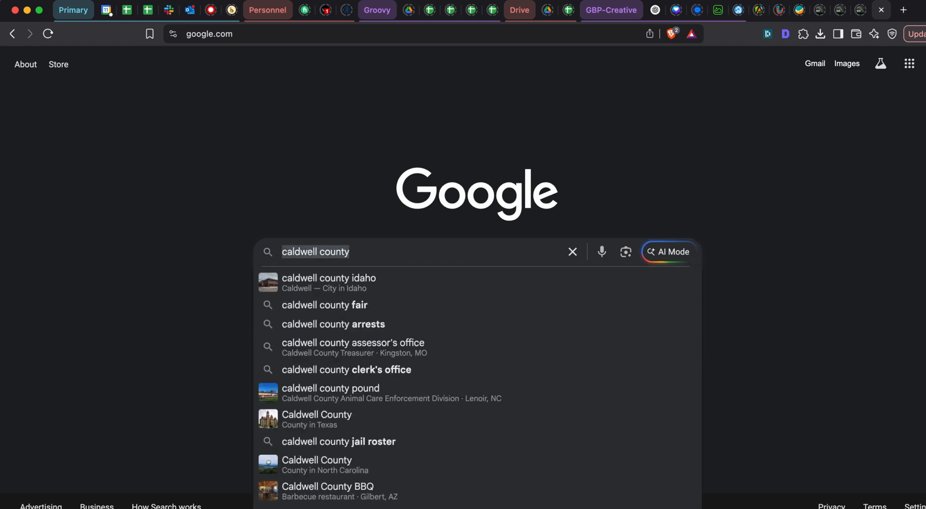
click(428, 283)
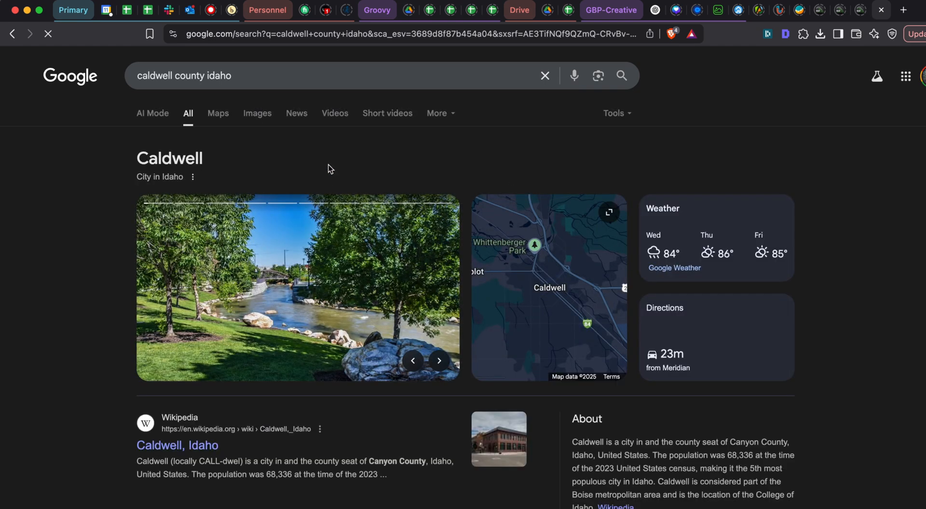
scroll(330, 169, down, 3)
scroll(746, 95, up, 3)
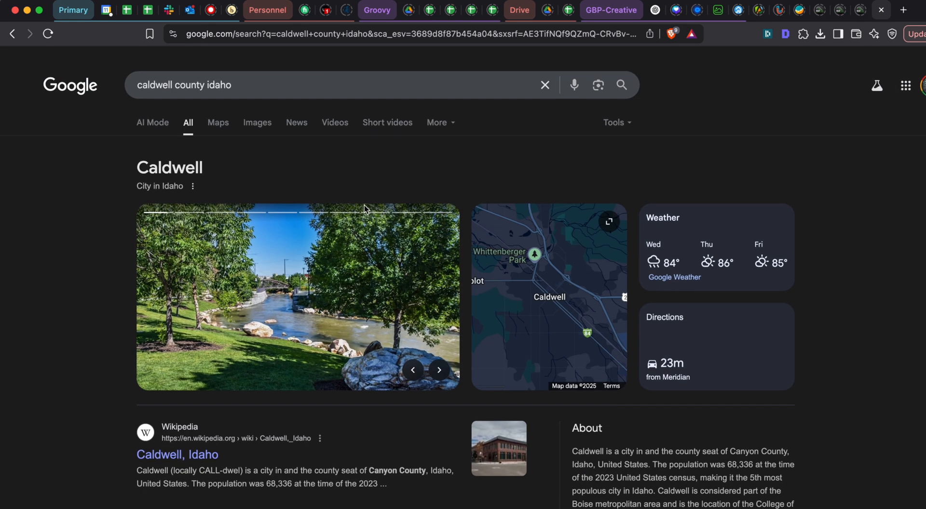
click(882, 10)
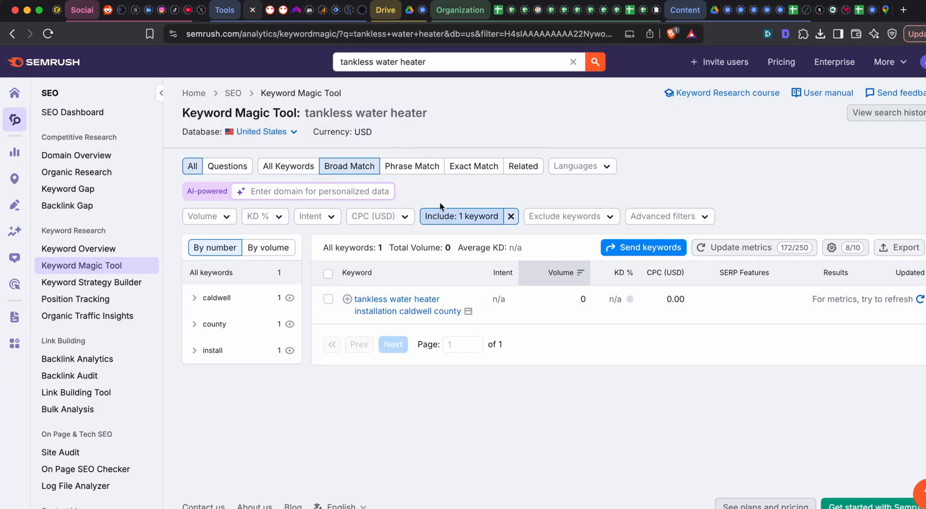
- Search the Keyword Magic Tool for "water heater" and examine the Caldwell repair, replacement and installation keywords
click(424, 63)
drag(378, 62, 210, 64)
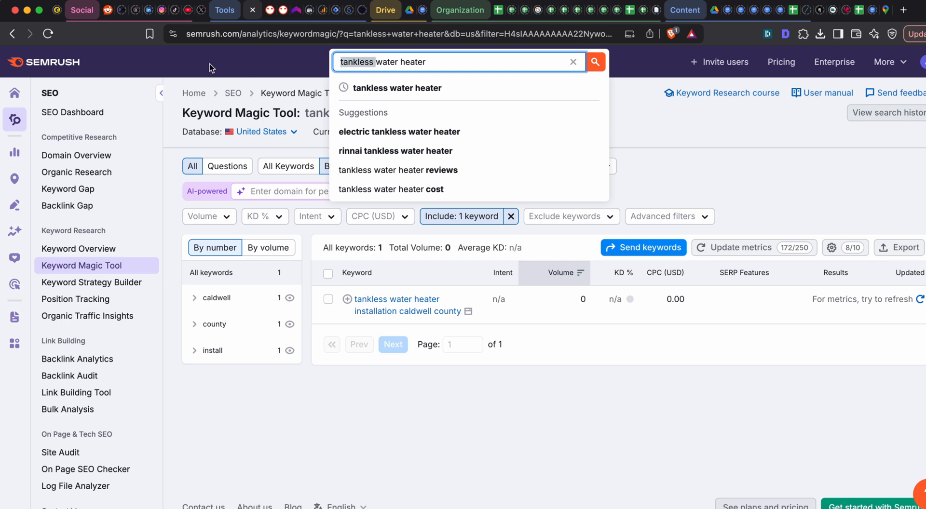
key(BackSpace)
key(Return)
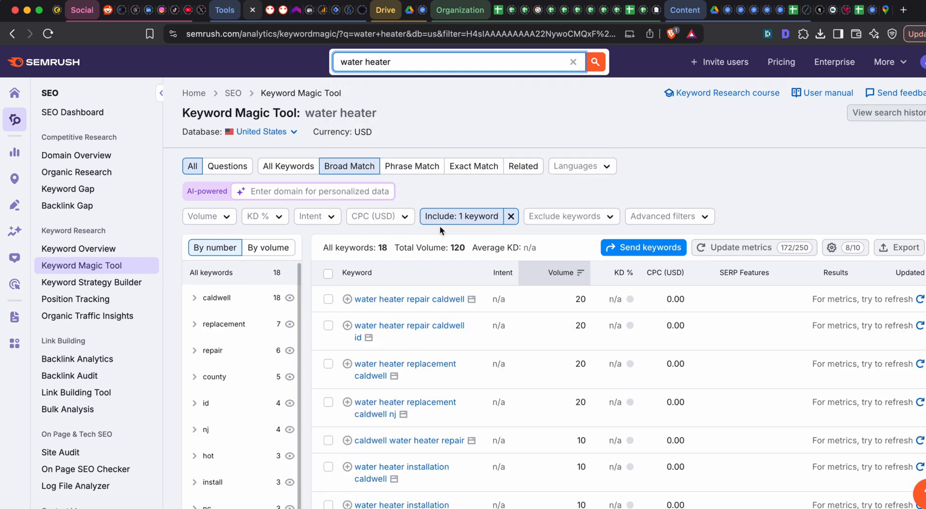
scroll(438, 224, down, 1)
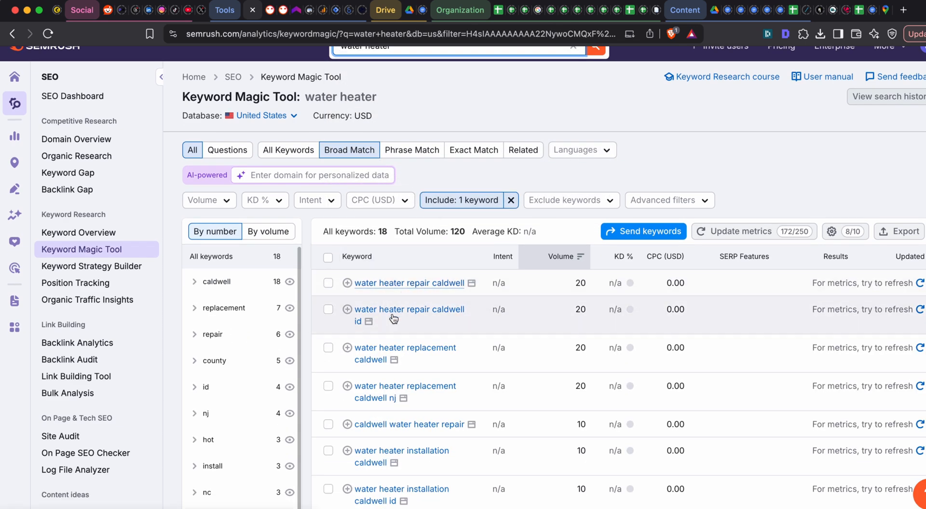
scroll(401, 287, down, 3)
scroll(418, 283, down, 1)
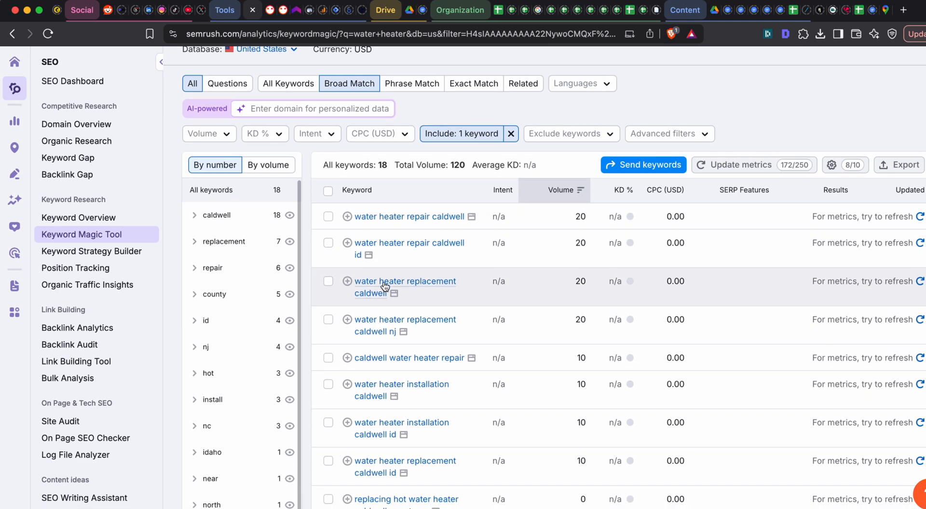
scroll(378, 289, up, 1)
scroll(371, 299, down, 1)
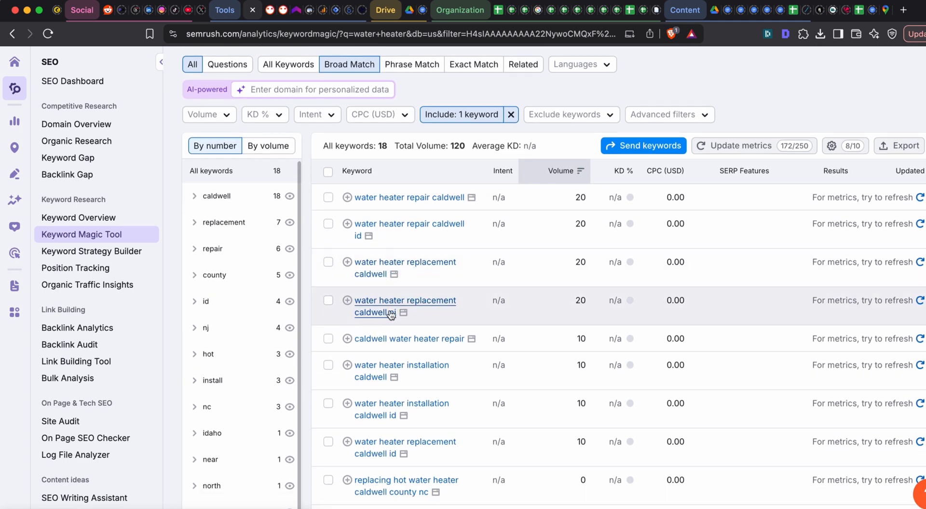
scroll(381, 304, down, 4)
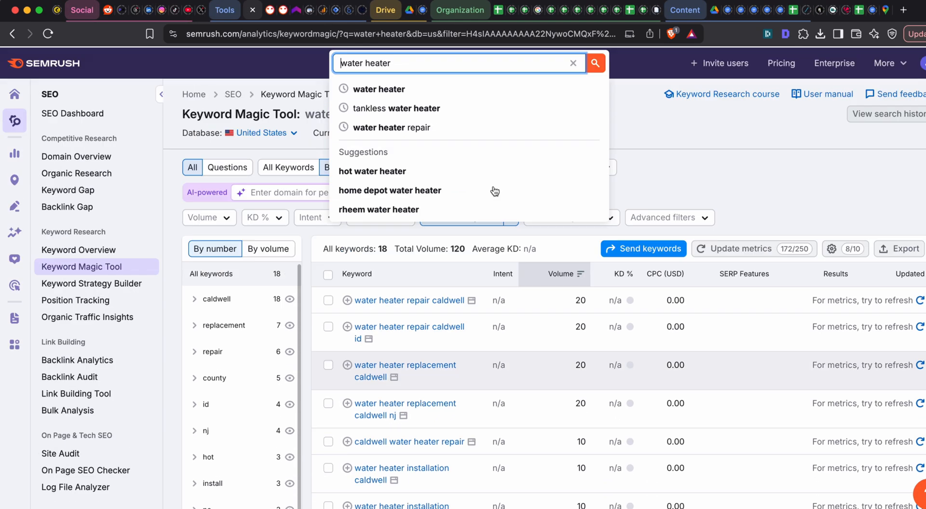
- Return to the Google Sheets page list and change the B14 entry to "Water Heater Services"
click(858, 10)
double_click(172, 319)
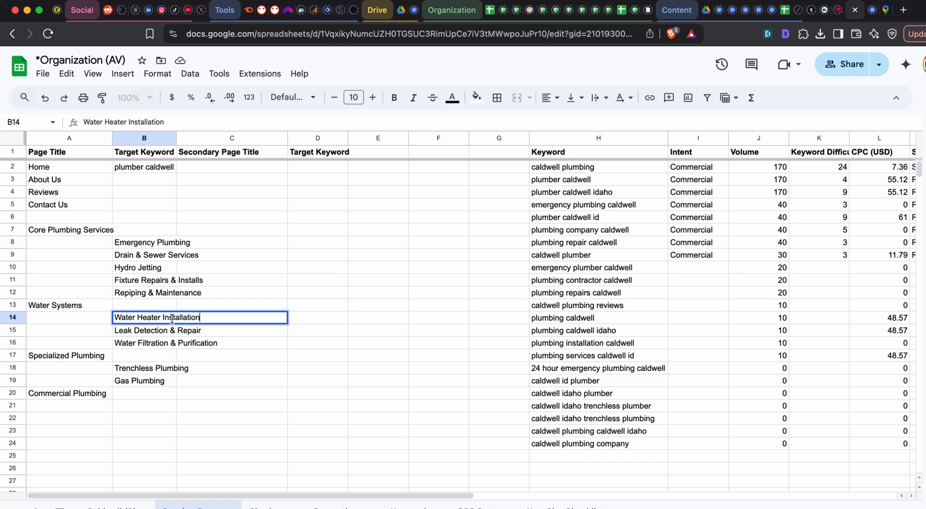
double_click(173, 319)
text(Service)
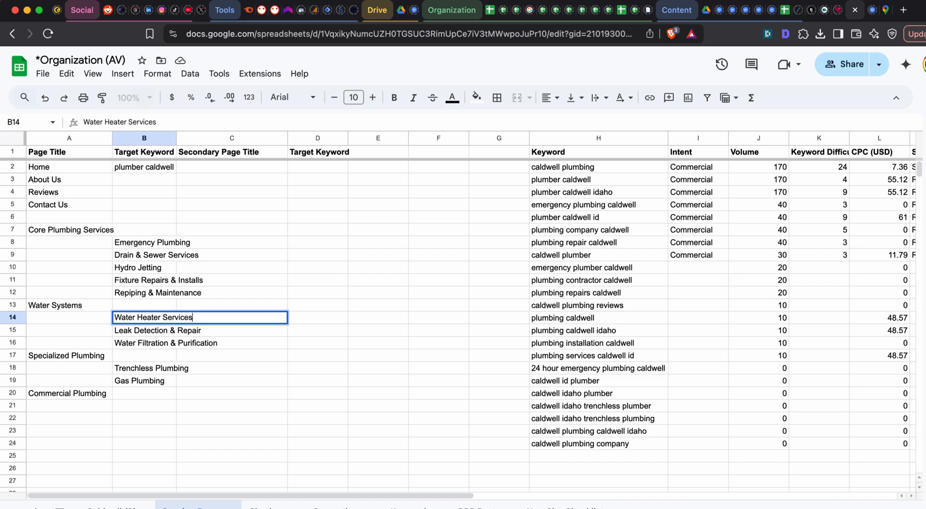
key(Return)
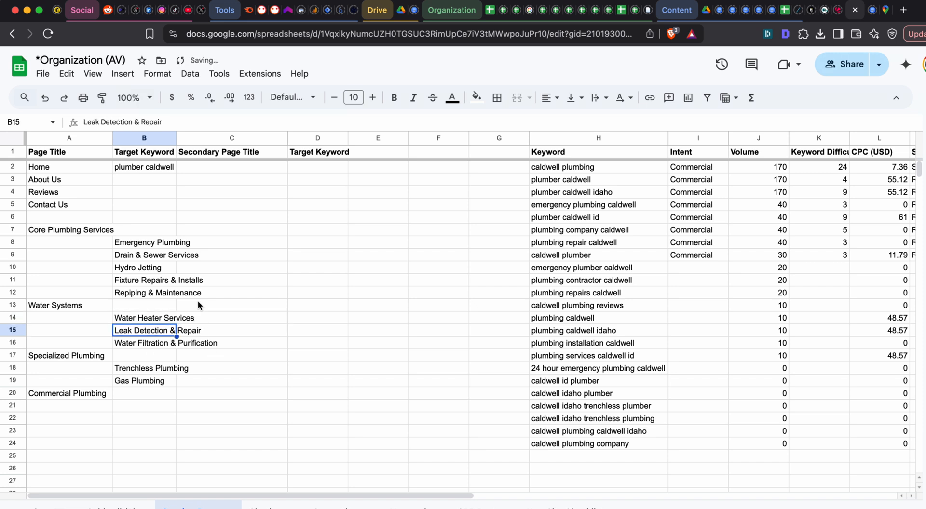
- Copy "Hydro Jetting" from B10 and search for it in Semrush's Keyword Magic Tool
scroll(76, 332, down, 1)
scroll(75, 333, up, 1)
click(158, 273)
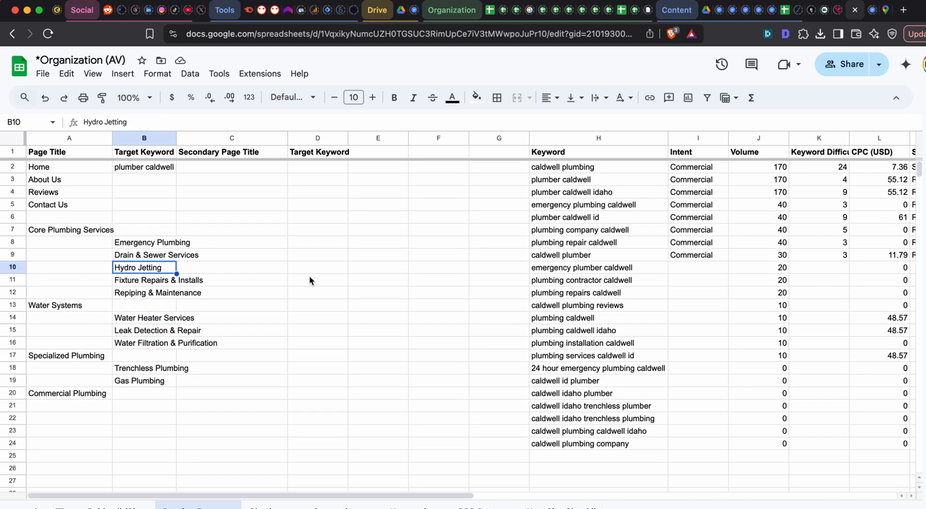
key(super+c)
key(super+grave)
key(super+grave)
click(251, 10)
triple_click(372, 61)
key(super+v)
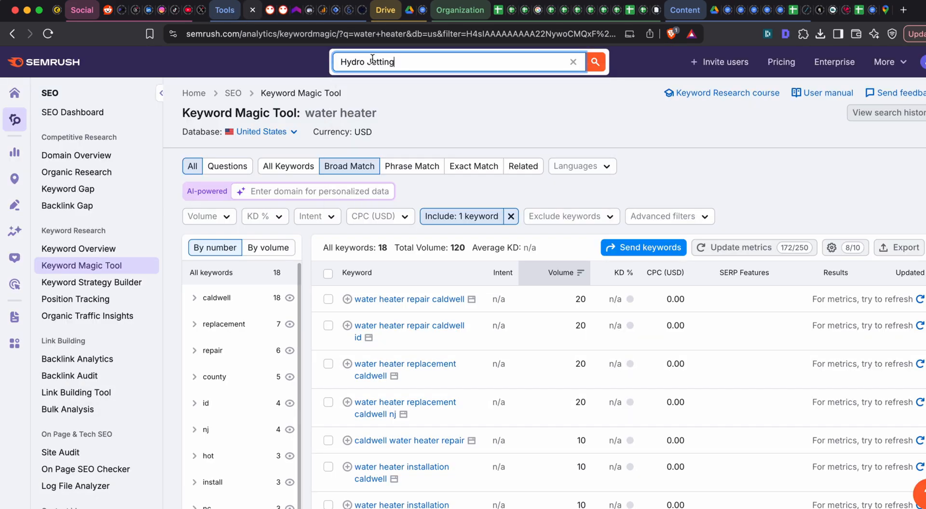
key(Return)
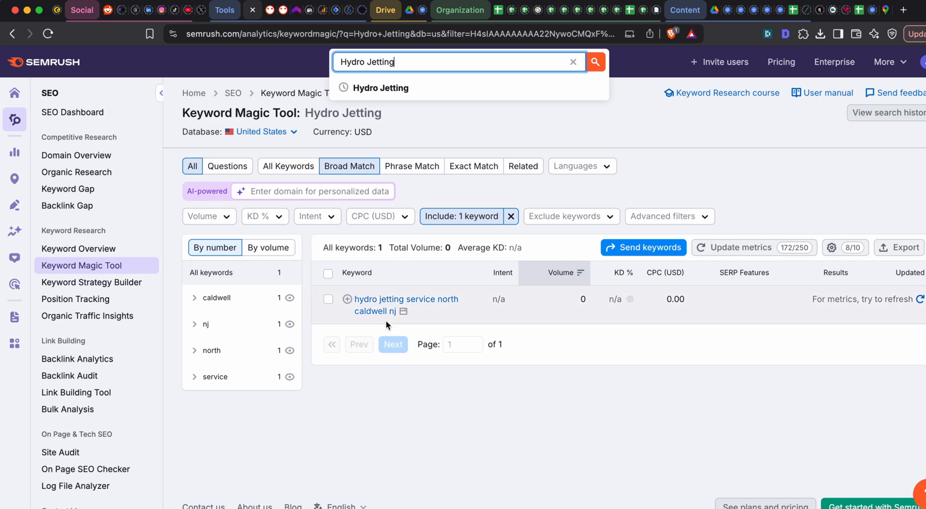
- Switch to ChatGPT and read its Slab Leaks and Backflow Prevention recommendations
key(super+grave)
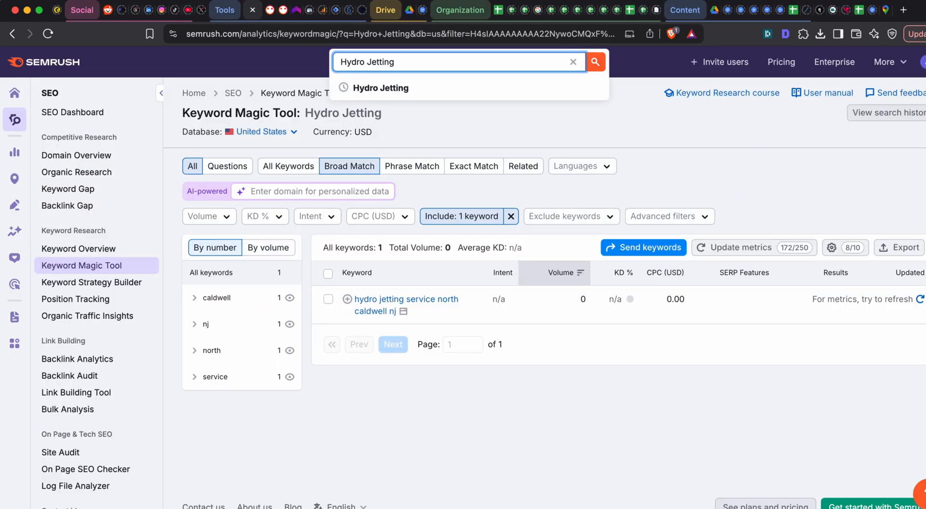
key(super+grave)
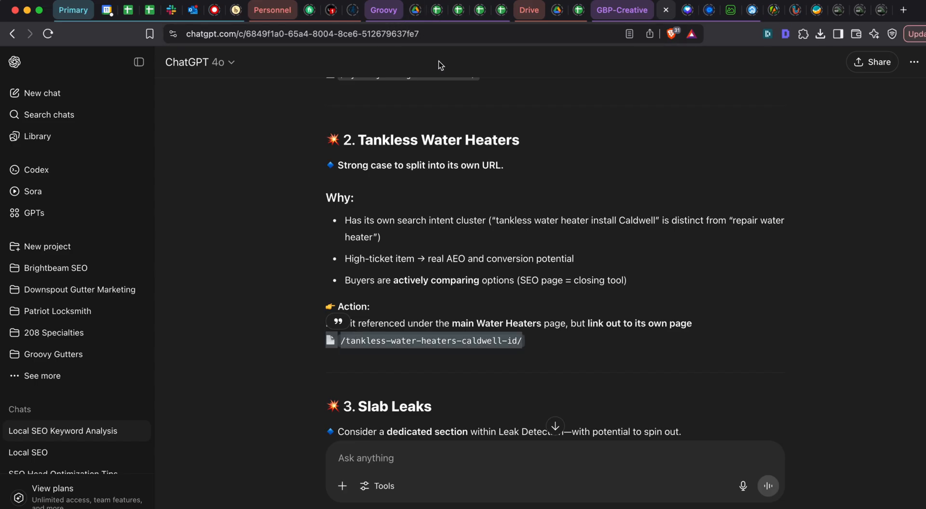
scroll(460, 140, down, 5)
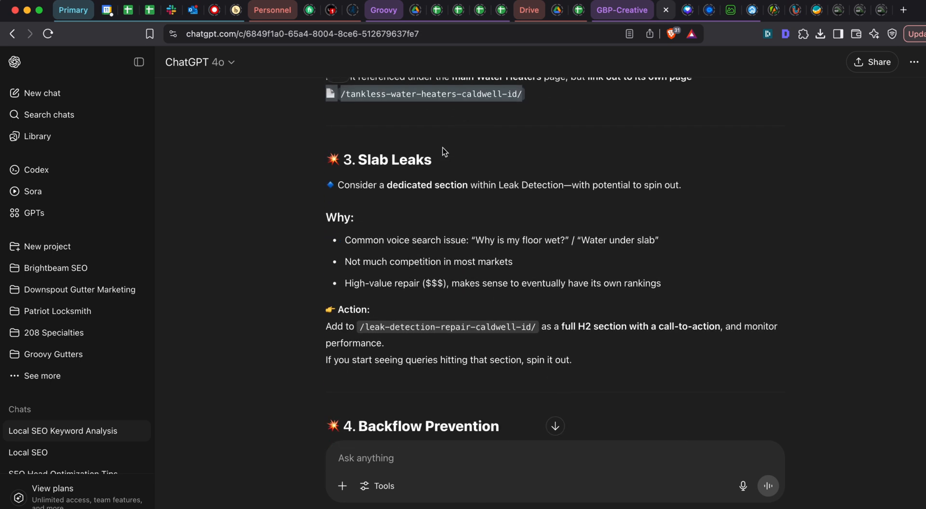
scroll(471, 179, down, 3)
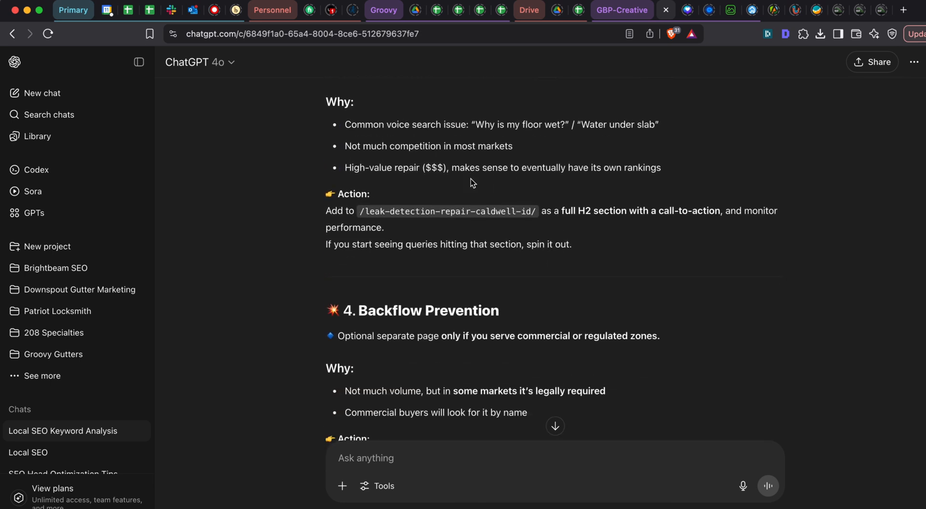
scroll(470, 179, down, 2)
scroll(447, 210, up, 3)
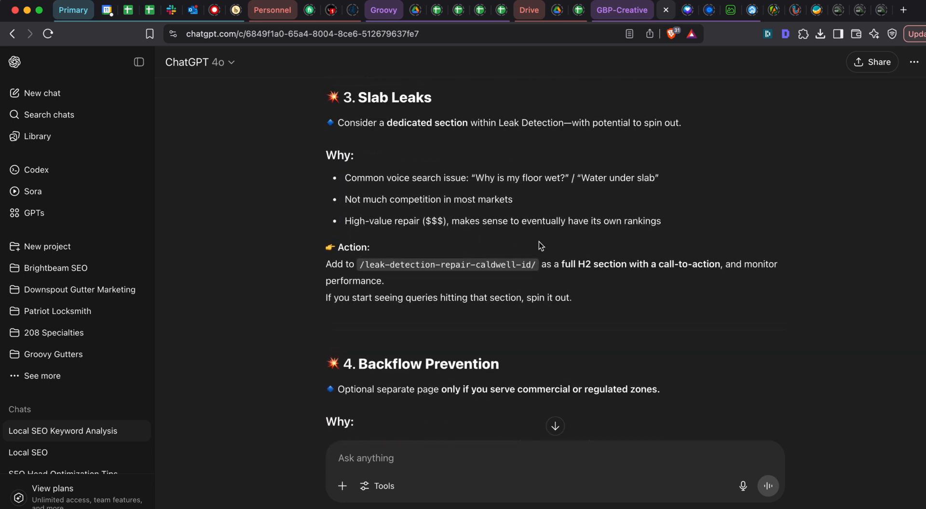
scroll(523, 199, up, 1)
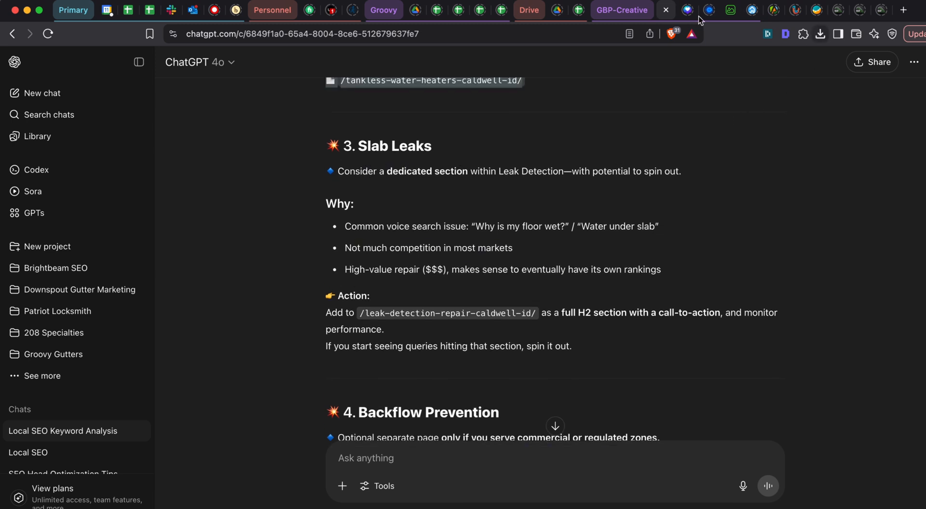
- Return to the Google Sheets page list and delete the Hydro Jetting entry from B10
key(super+grave)
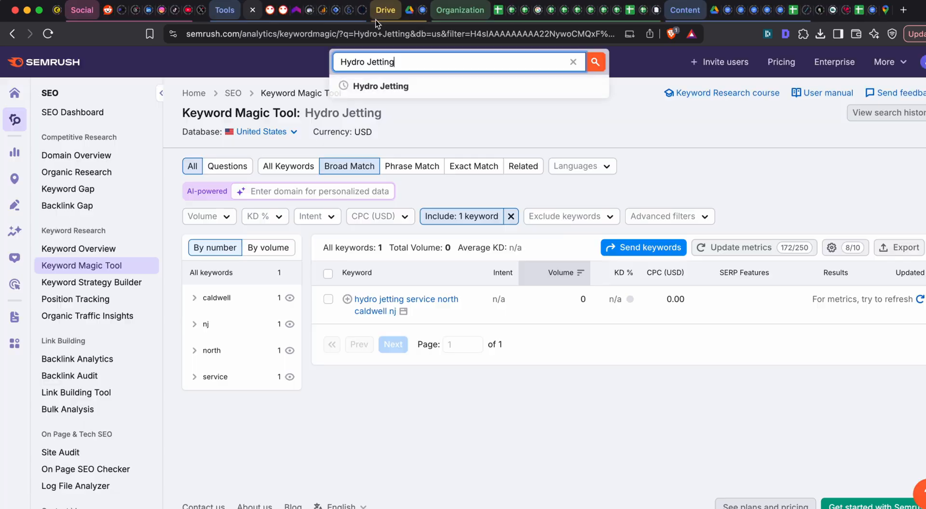
key(super+grave)
key(super+grave)
click(858, 14)
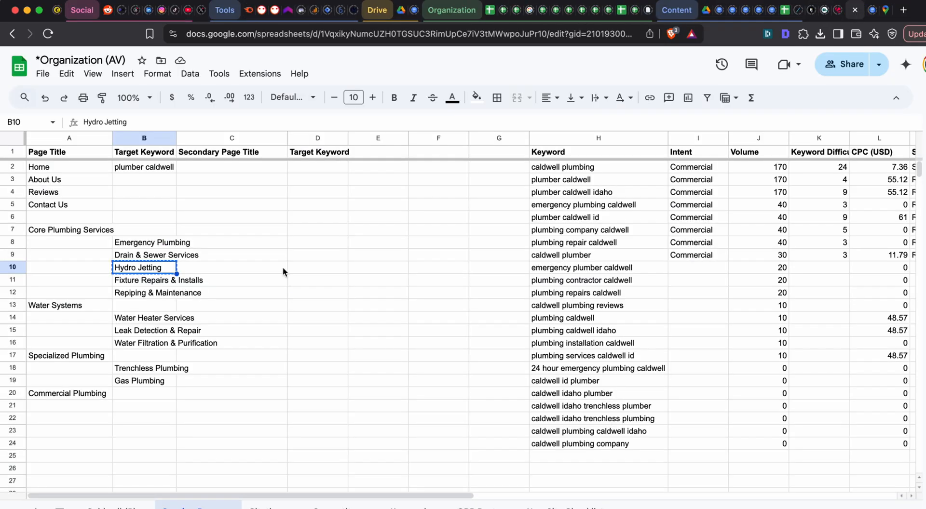
key(Delete)
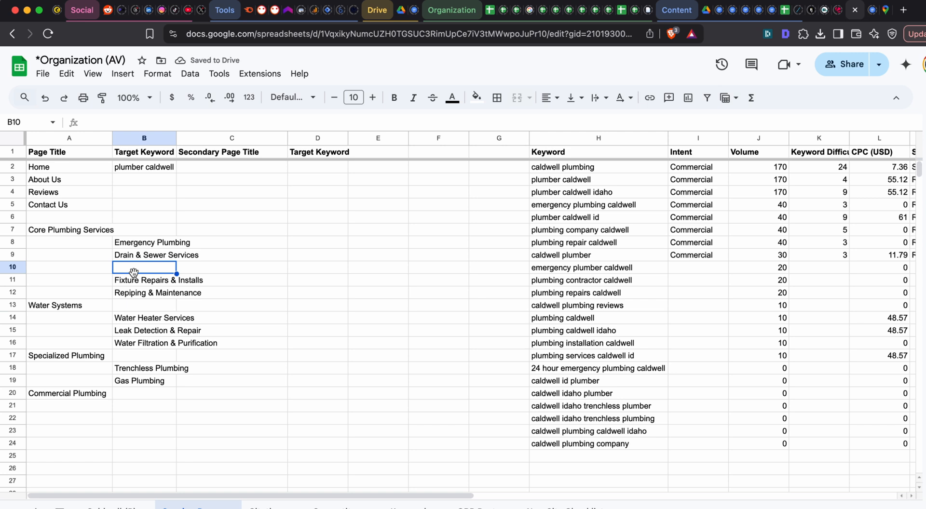
- Move the page list entries in A11:B21 up one row so the block starts at A10
drag(85, 284, 161, 407)
key(super+x)
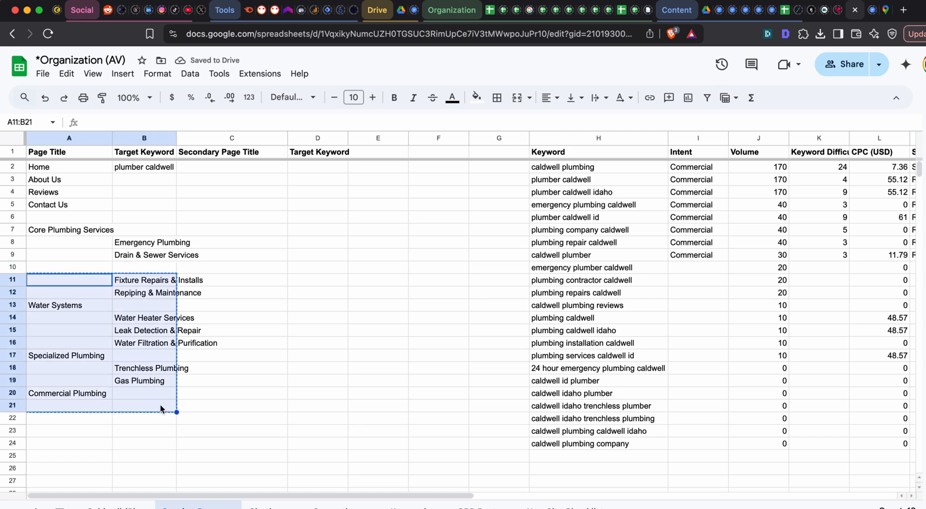
click(90, 269)
key(super+v)
- Review the Core Plumbing Services and Water Systems headings and the service entries beneath them in the page list
key(super+grave)
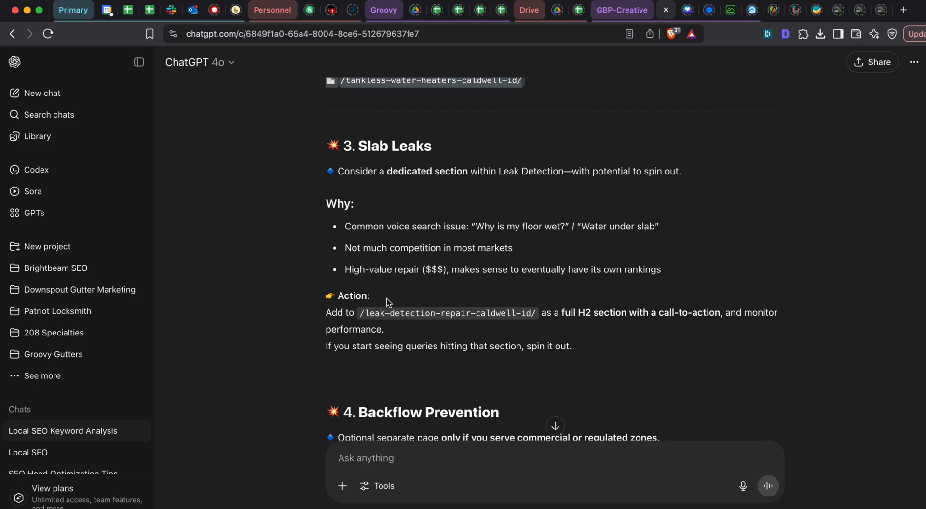
key(super+grave)
click(80, 295)
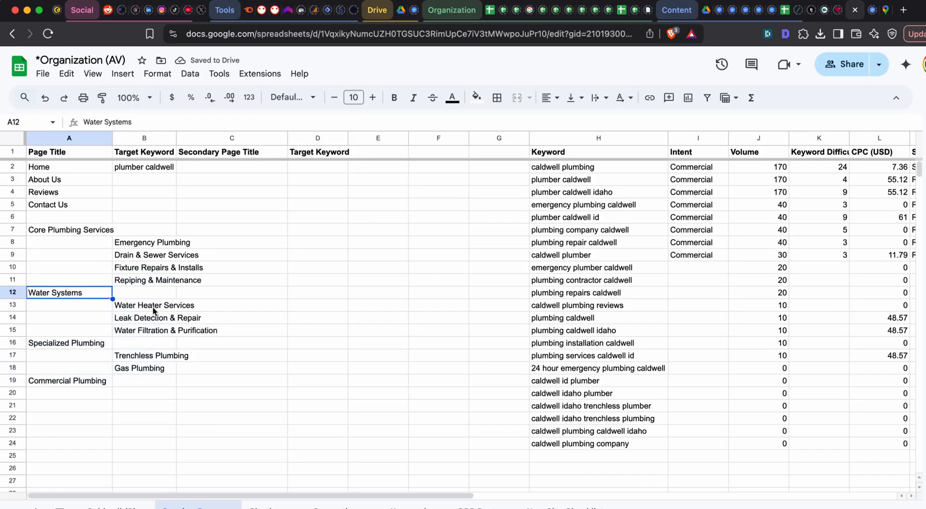
click(92, 236)
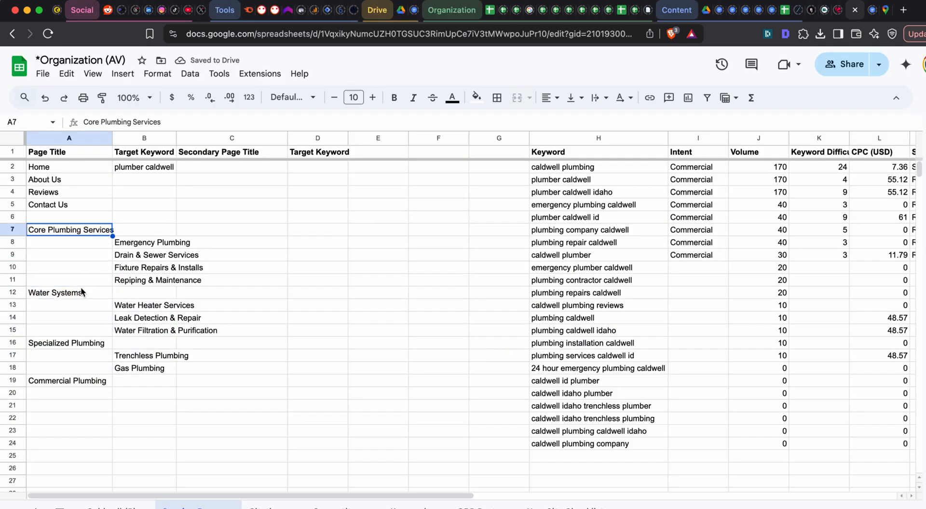
click(75, 296)
click(263, 295)
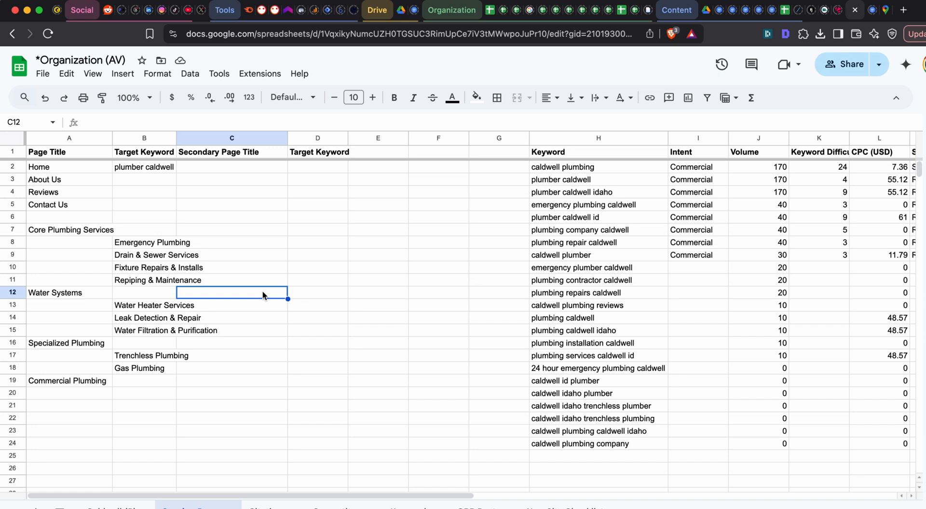
click(146, 257)
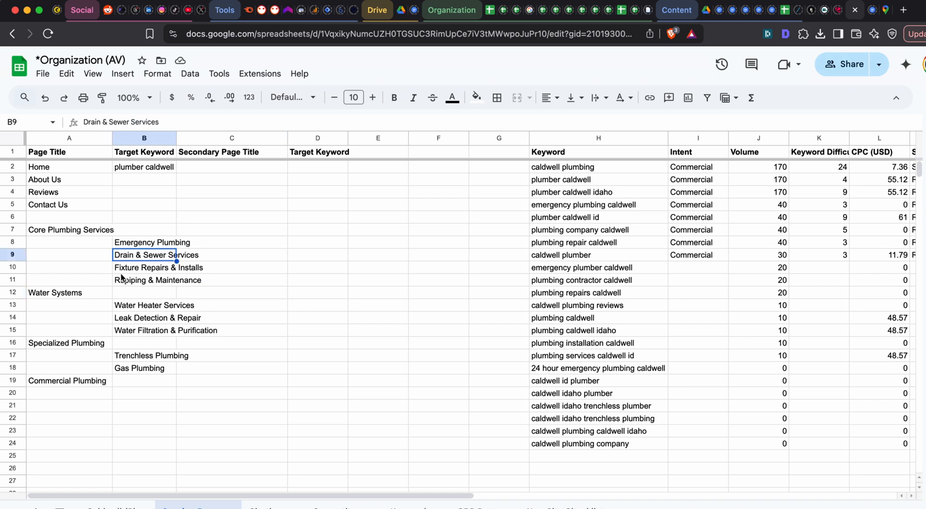
click(97, 292)
click(141, 308)
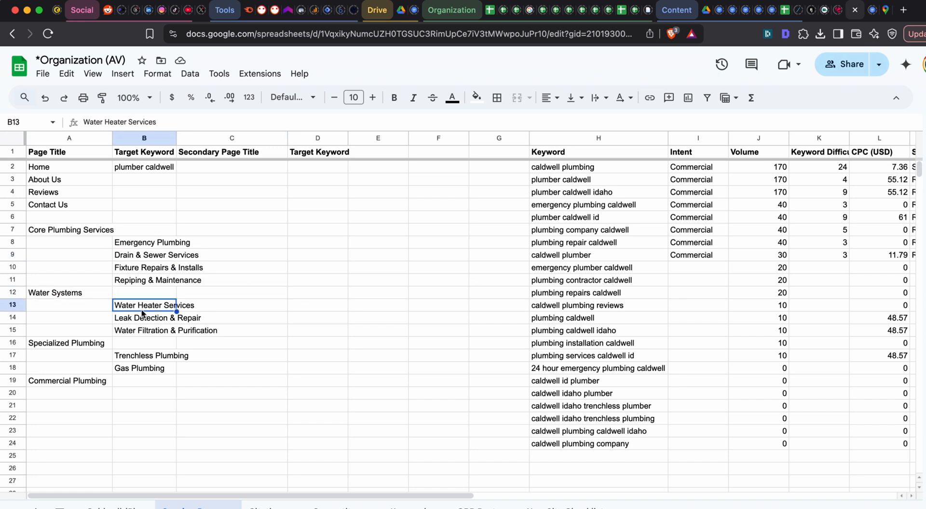
click(141, 318)
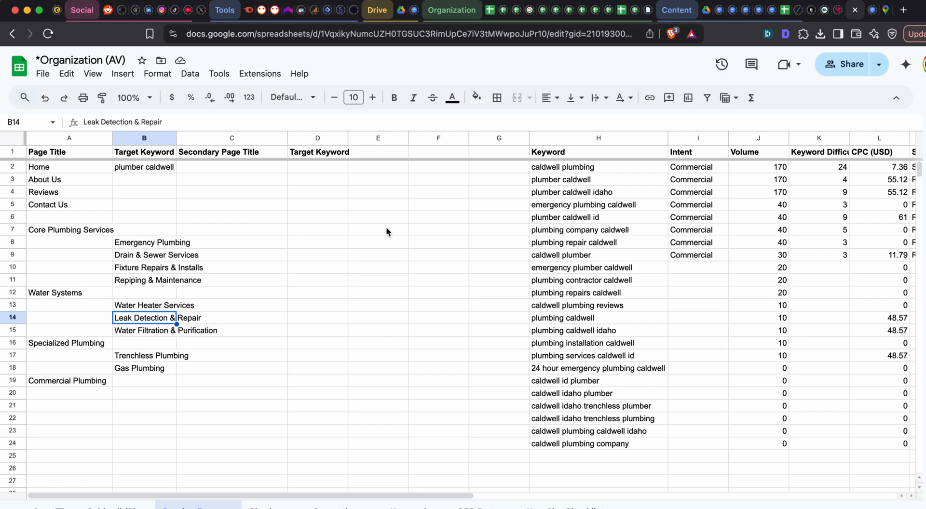
- Switch to ChatGPT and reread the Slab Leaks recommendation about a dedicated section within Leak Detection
key(super+grave)
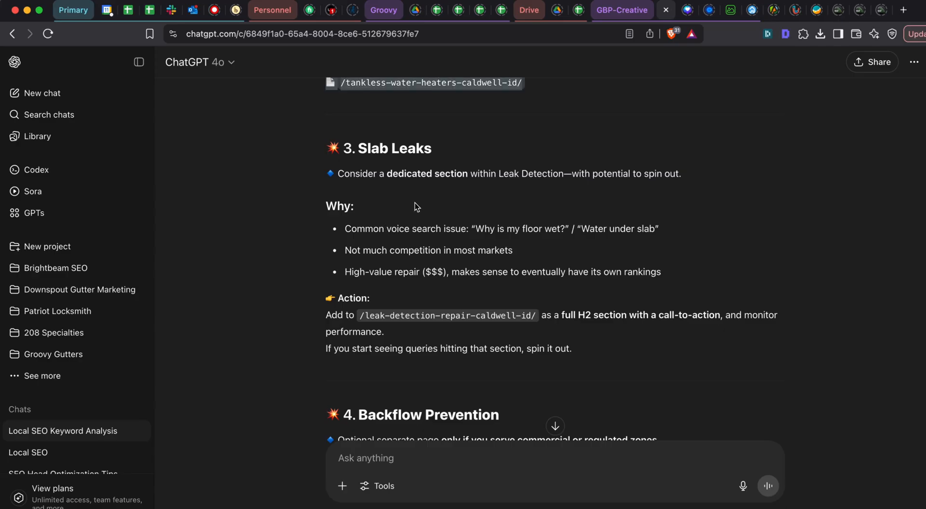
scroll(415, 205, down, 1)
scroll(513, 201, up, 2)
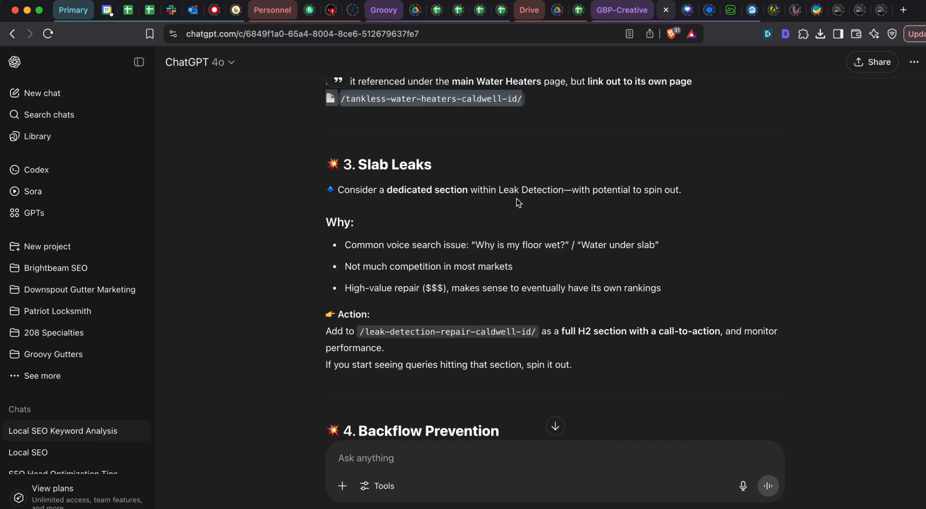
triple_click(507, 193)
double_click(507, 191)
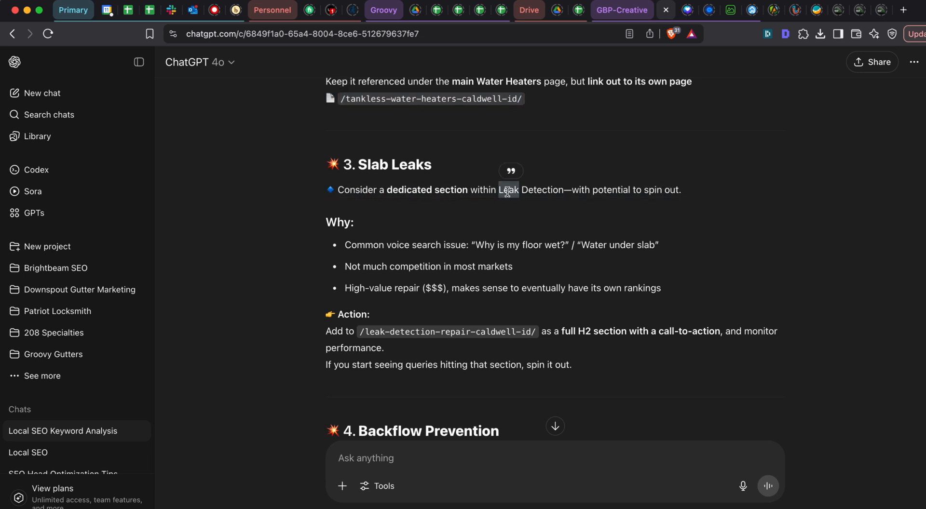
click(507, 192)
click(440, 193)
- Return to the Google Sheets page list and try to rename the category heading in A7 as "Emergency Plumbing Services"
key(super+grave)
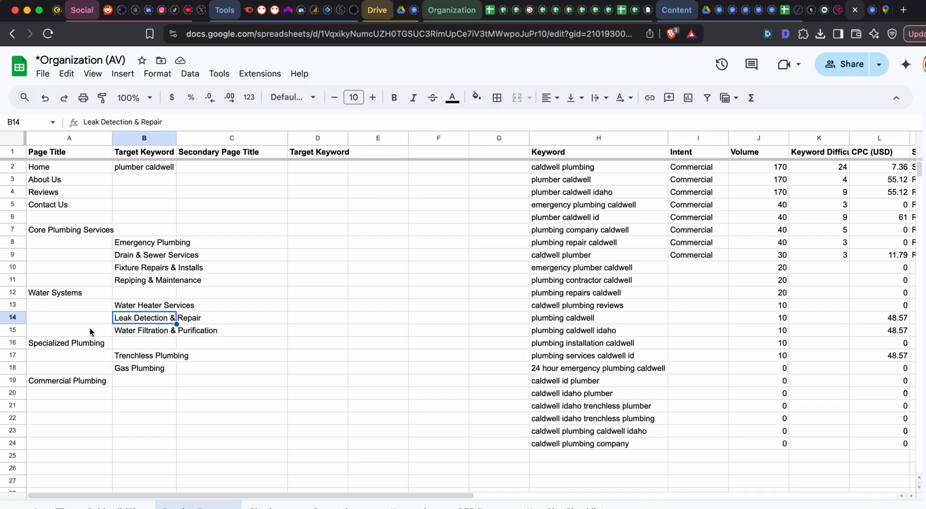
drag(69, 295, 151, 380)
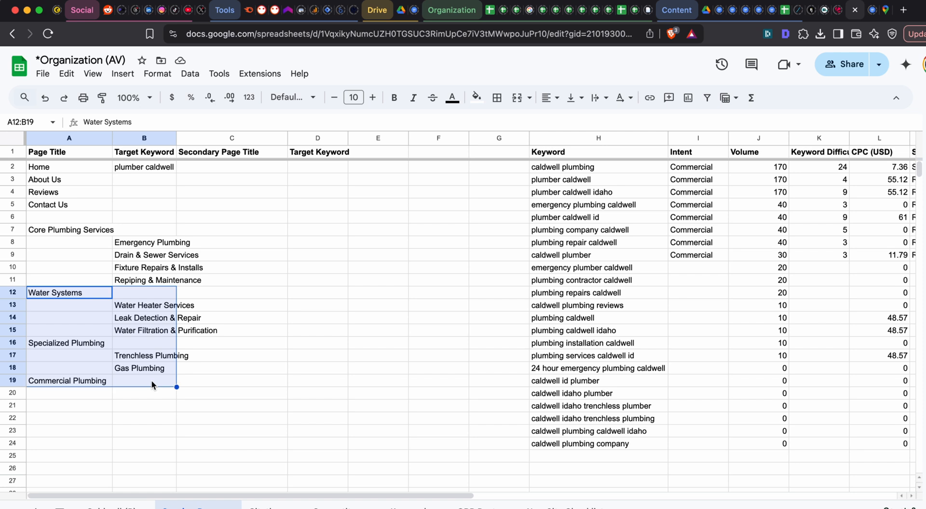
click(68, 282)
click(70, 230)
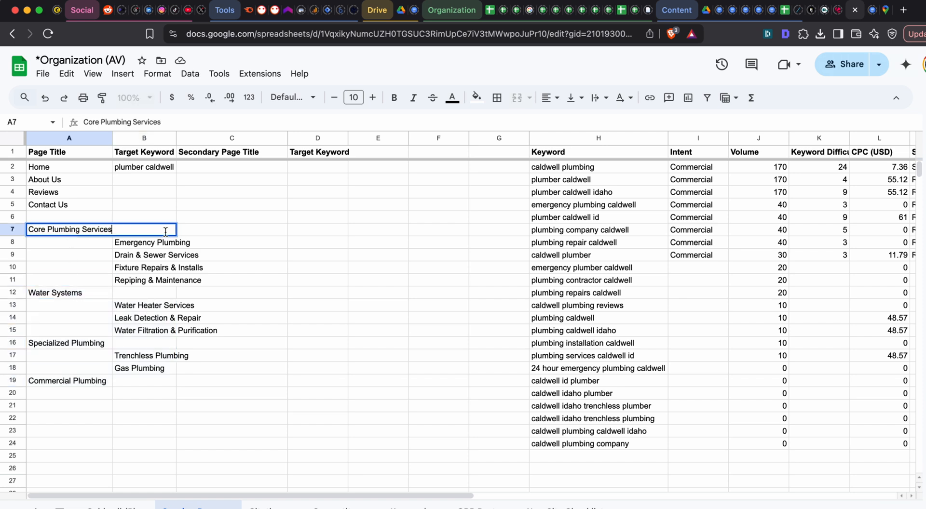
click(244, 240)
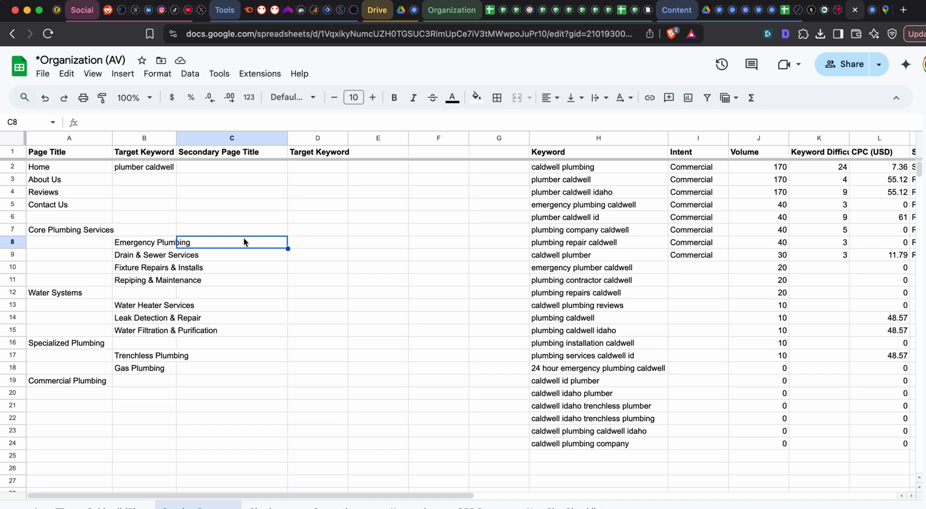
click(94, 230)
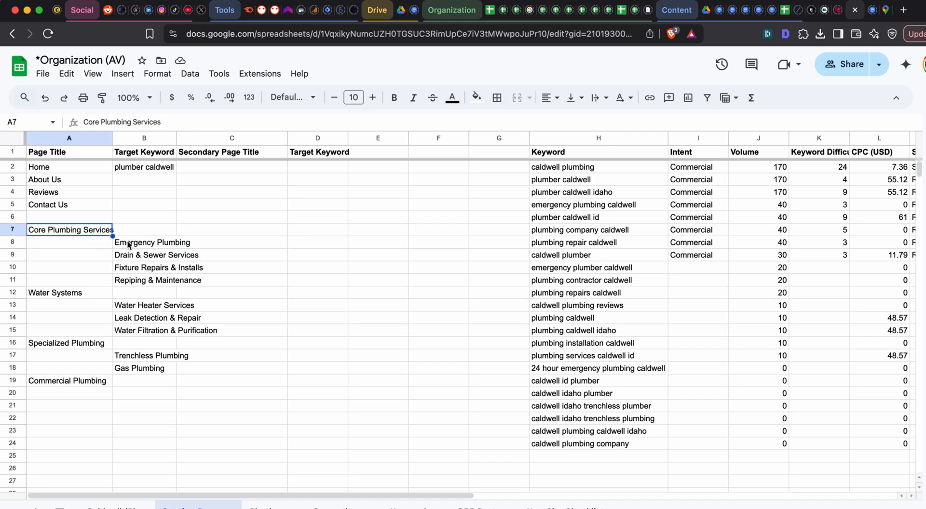
double_click(79, 231)
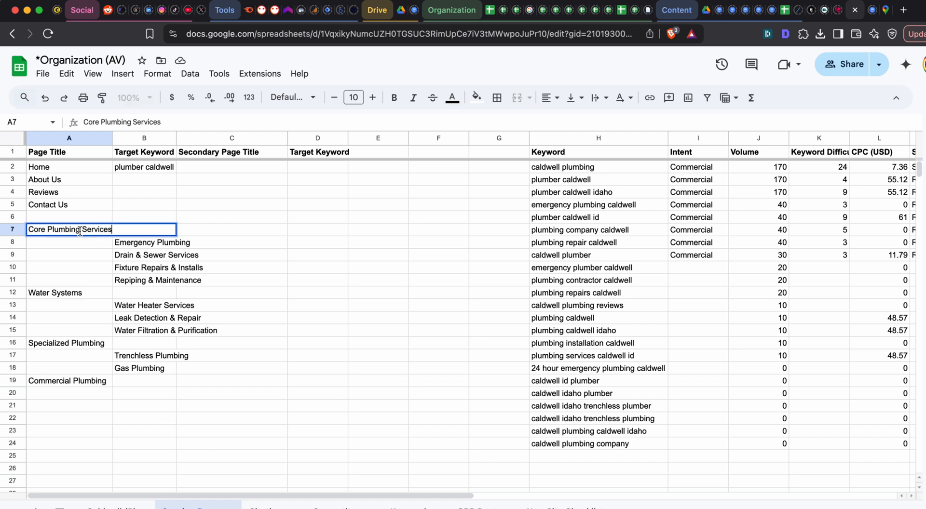
double_click(37, 230)
text(Emergency)
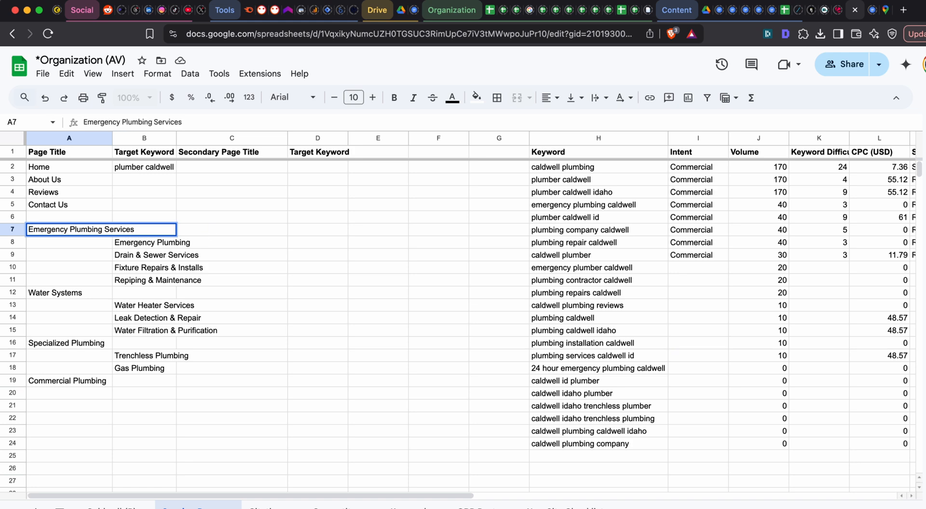
key(Escape)
- Copy the page list A7:B19 into a new ChatGPT message and add the line "here is what I want different" below it
drag(98, 231, 175, 380)
key(super+c)
key(super+grave)
click(395, 465)
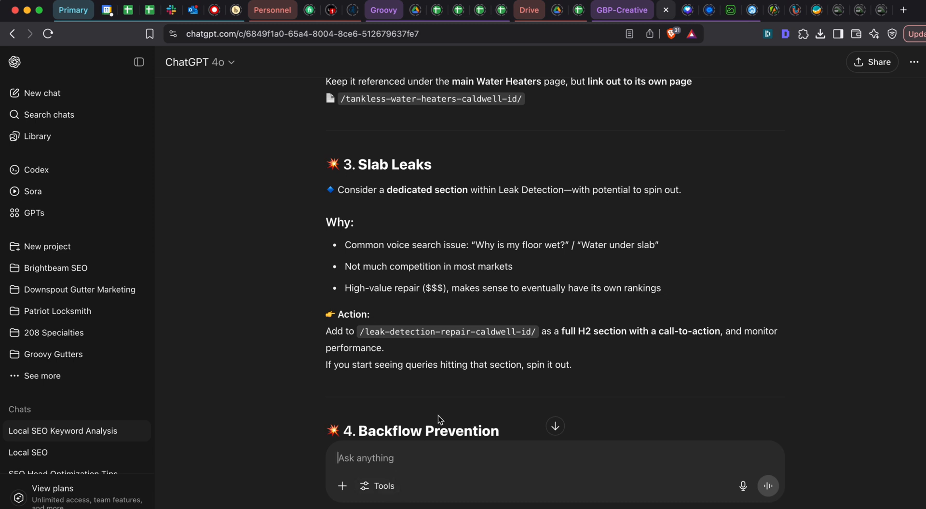
key(super+v)
text(he)
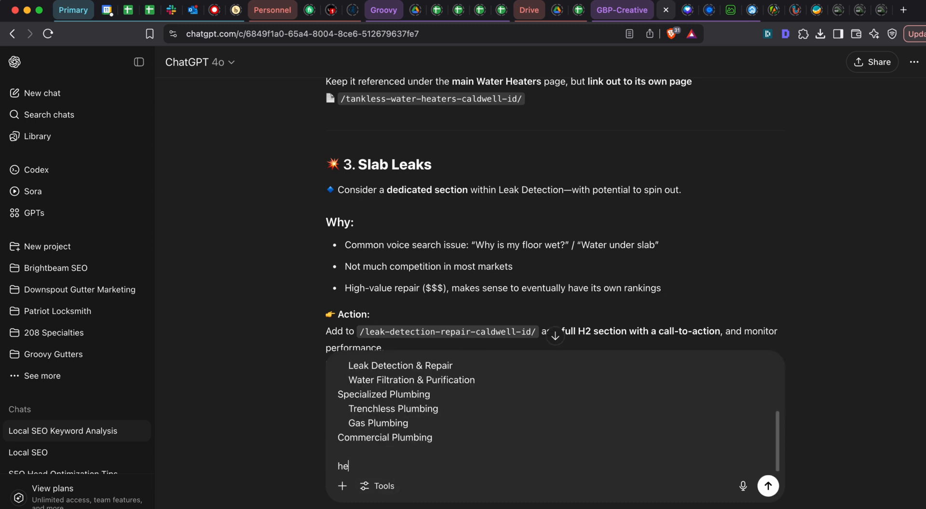
text(re is what I want d)
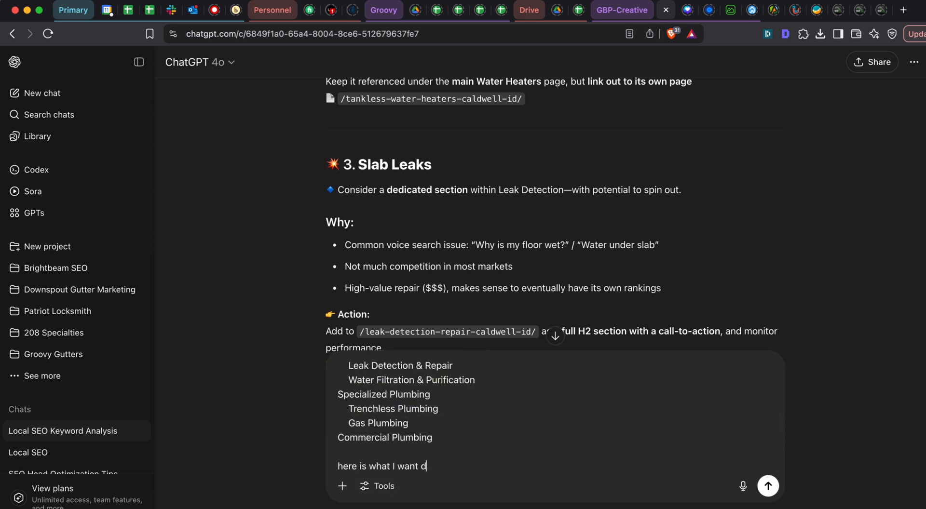
text(ifferent)
key(shift+Return)
key(shift+Return)
- Add the paragraph "I dont love the categories." to the ChatGPT message
text(I dont love the categorie)
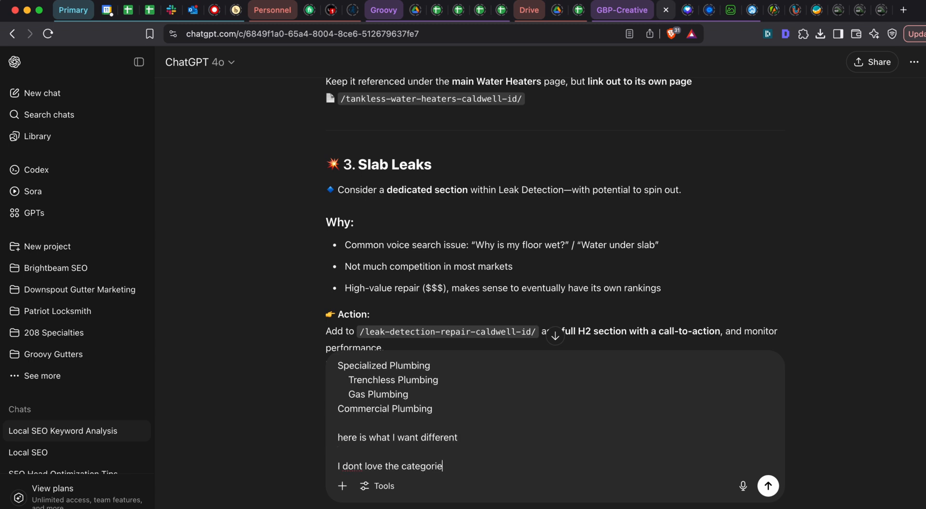
text(s.)
key(shift+Return)
key(shift+Return)
- Add the paragraph "First of all, I think Emergency Plumbing Services is a better first category." to the message
text(Fo)
key(BackSpace)
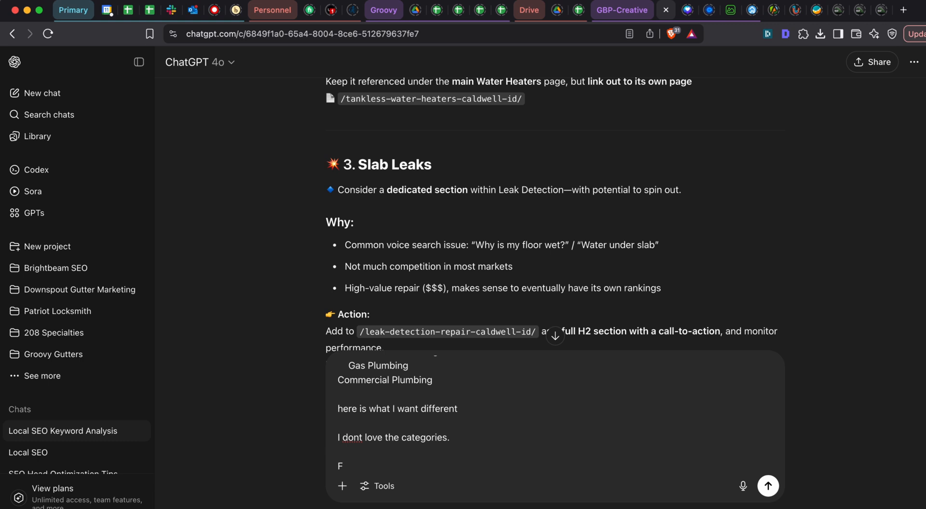
text(irst of all, I think Emergency P)
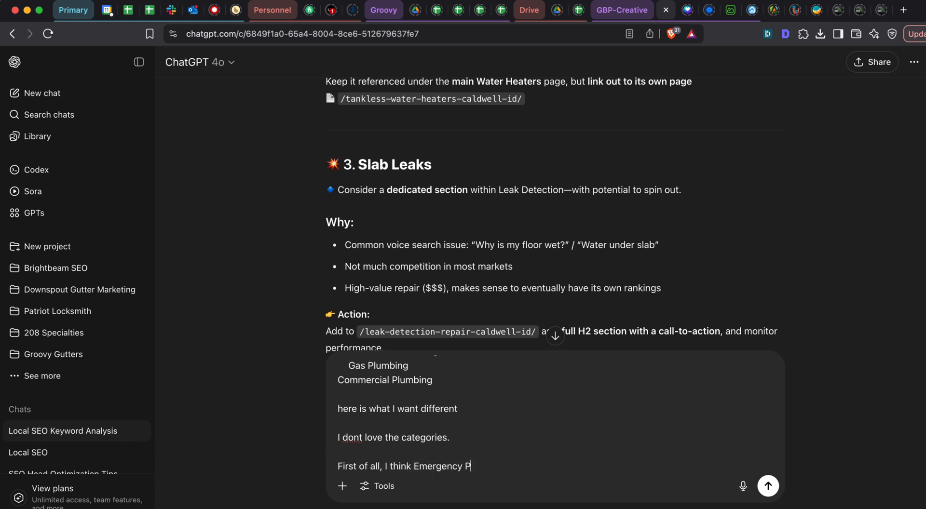
text(lumbing)
key(super+grave)
key(super+grave)
text(Services is a better first c)
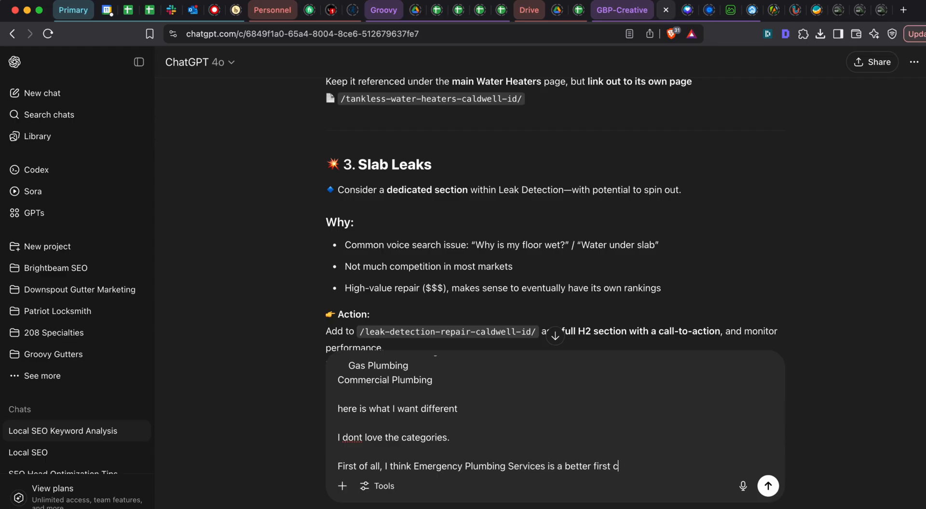
text(ategory.)
key(shift+Return)
key(shift+Return)
- Add the paragraph "Water Heaters deserves it;s own category." to the message
text(Th)
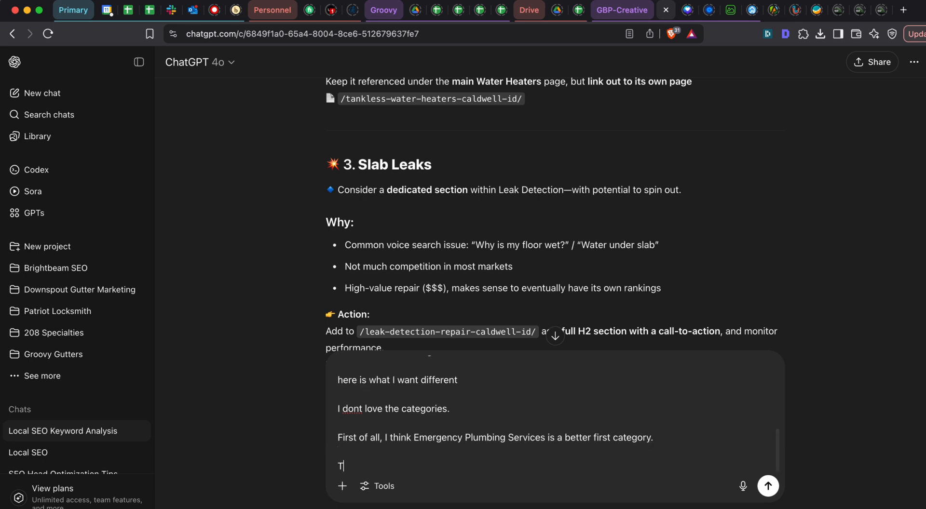
key(BackSpace)
key(BackSpace)
text(Water Hear)
text(ers deserv)
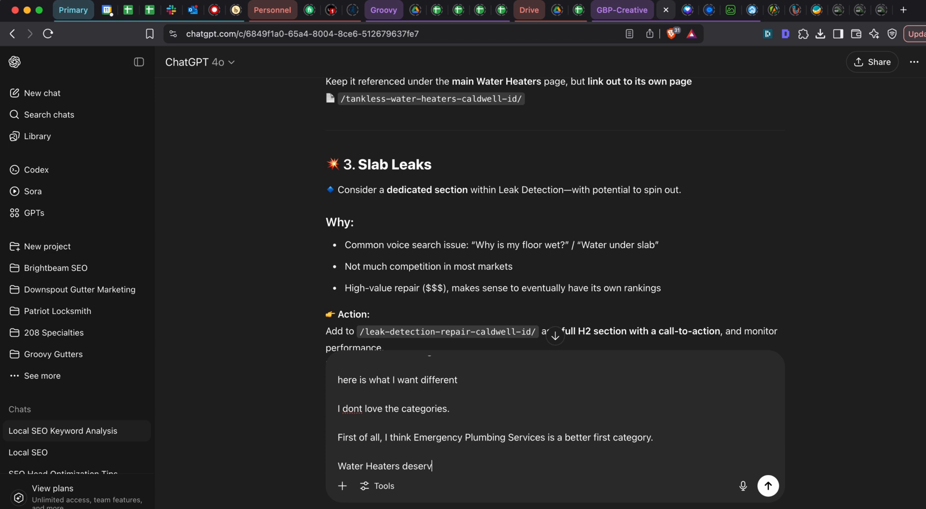
text(es it;s own category.)
key(shift+Return)
key(shift+Return)
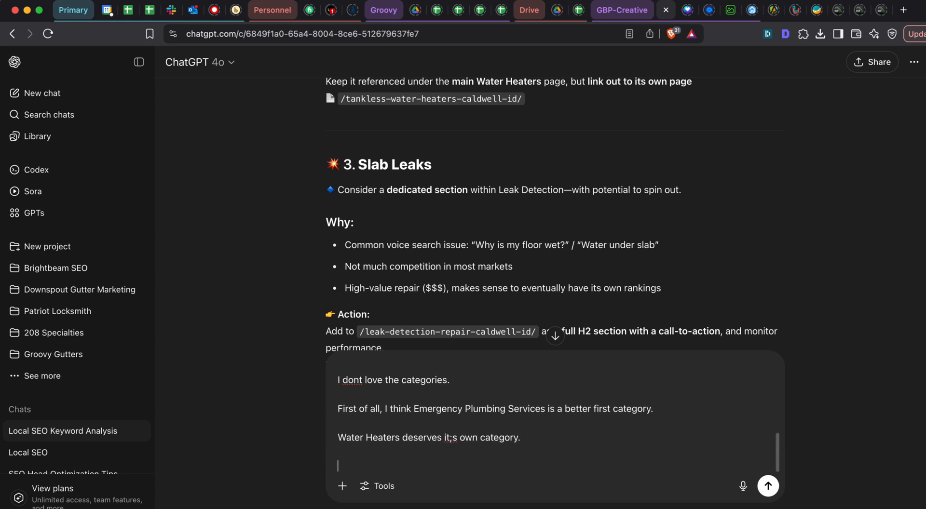
- Add "Give me some feedback on how to organize the rest of this with that direction in mind", send the message and read the reply
text(Give me some )
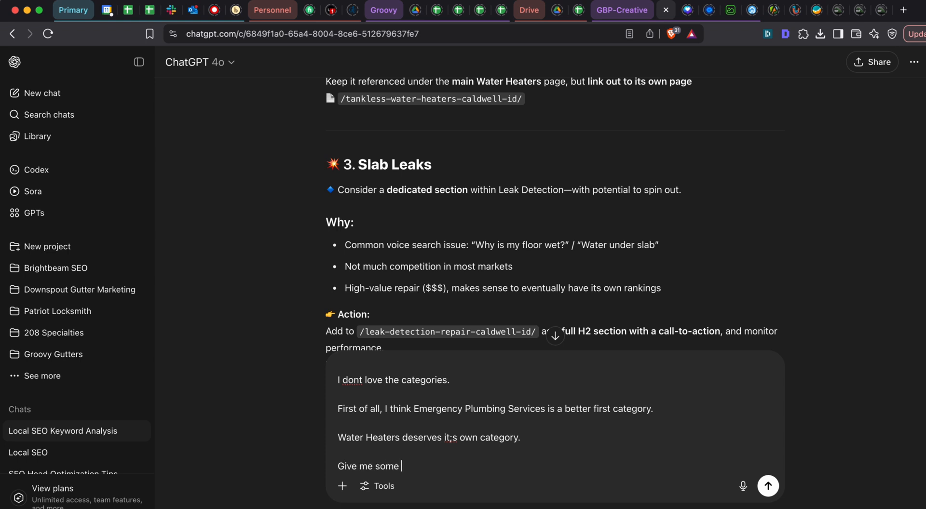
text(feedback on how to )
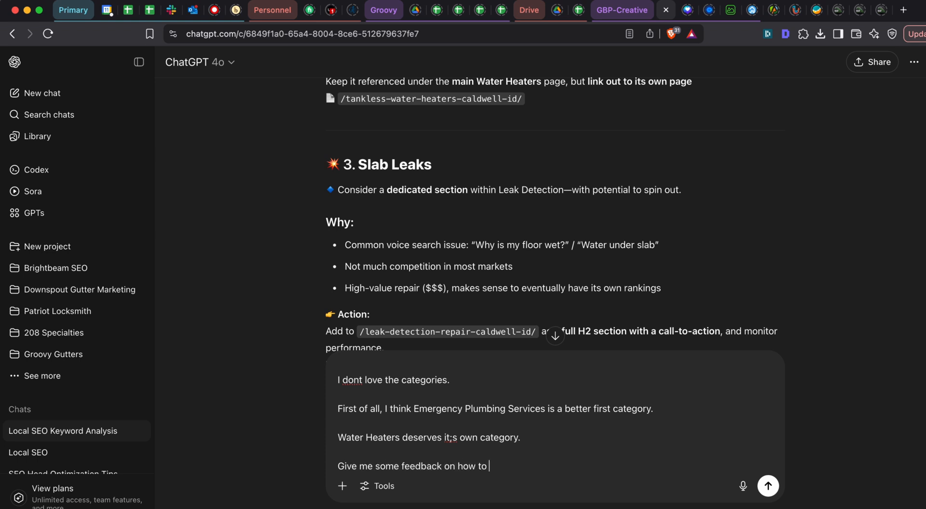
text(organize the rest of this)
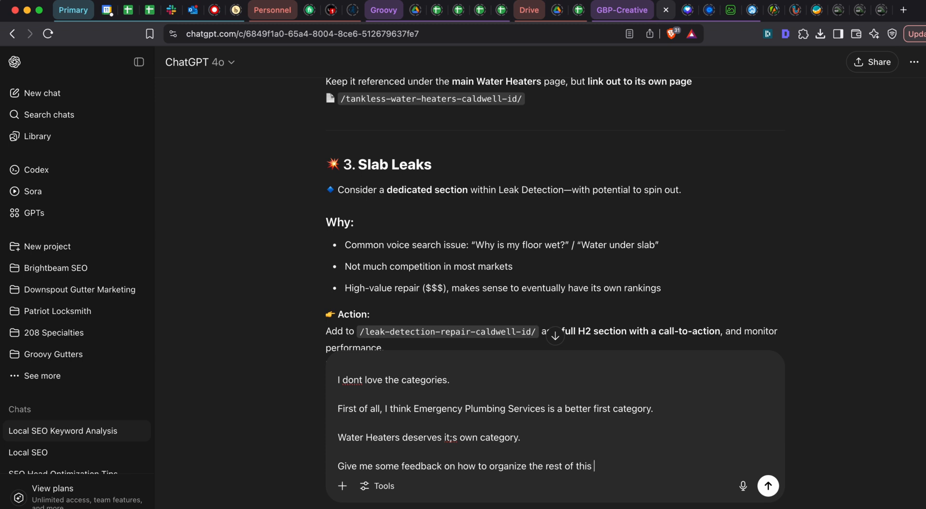
text( with that direction in mind)
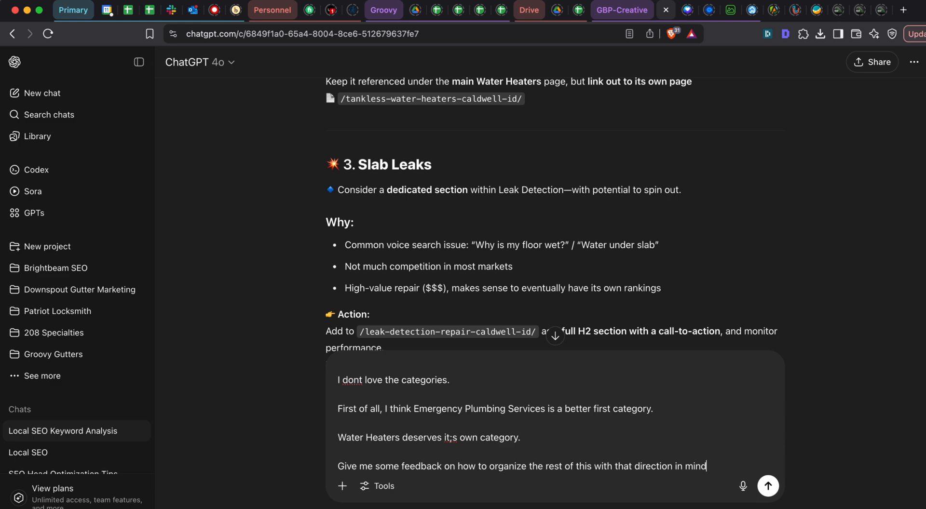
key(Return)
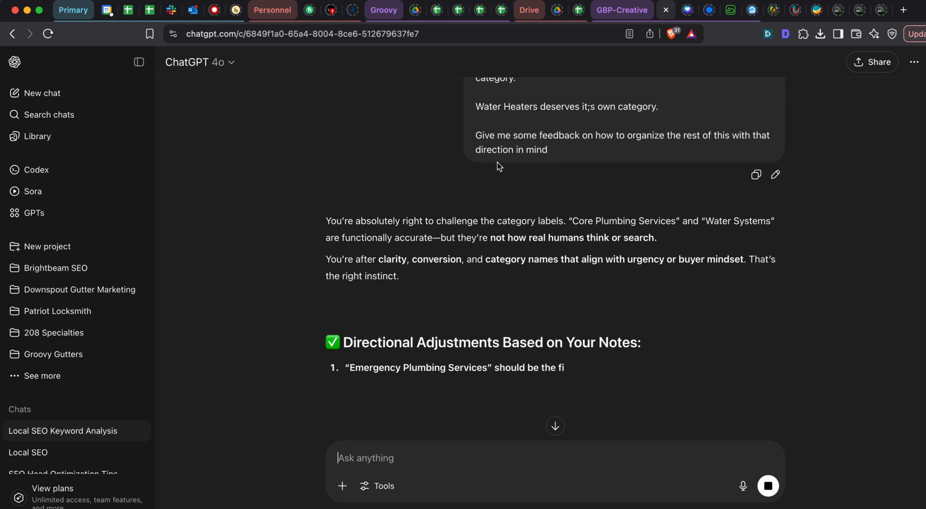
scroll(482, 160, down, 5)
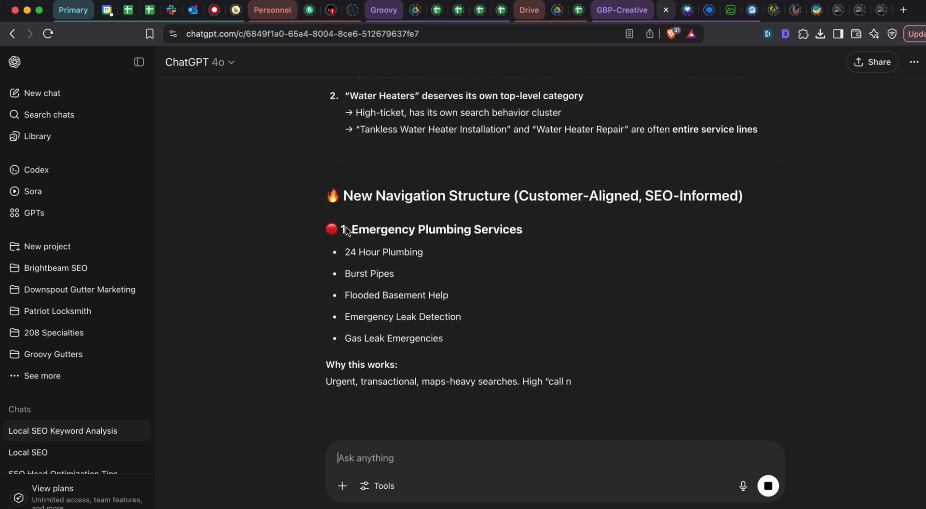
scroll(392, 200, up, 3)
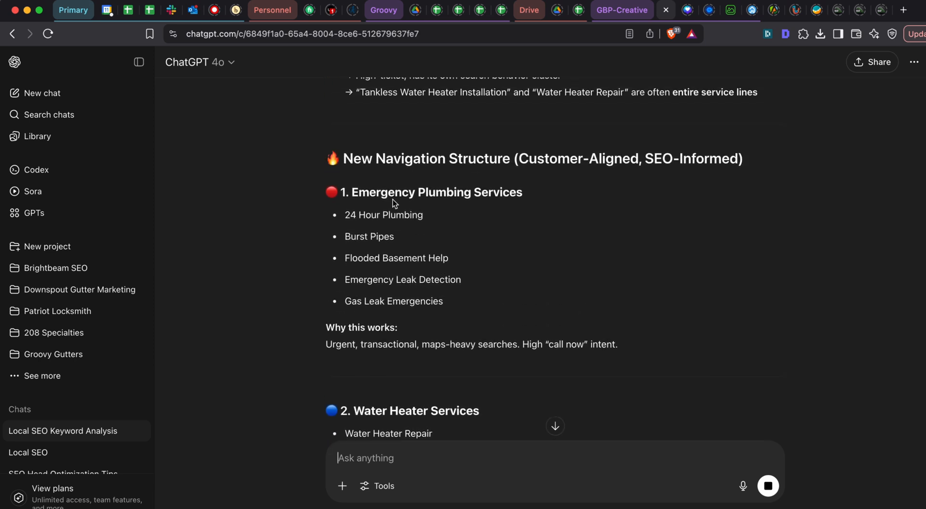
- Switch to the Google Sheets page list and rename the Core Plumbing Services category in A7 to "Plumbing Services"
drag(352, 191, 464, 311)
key(super+grave)
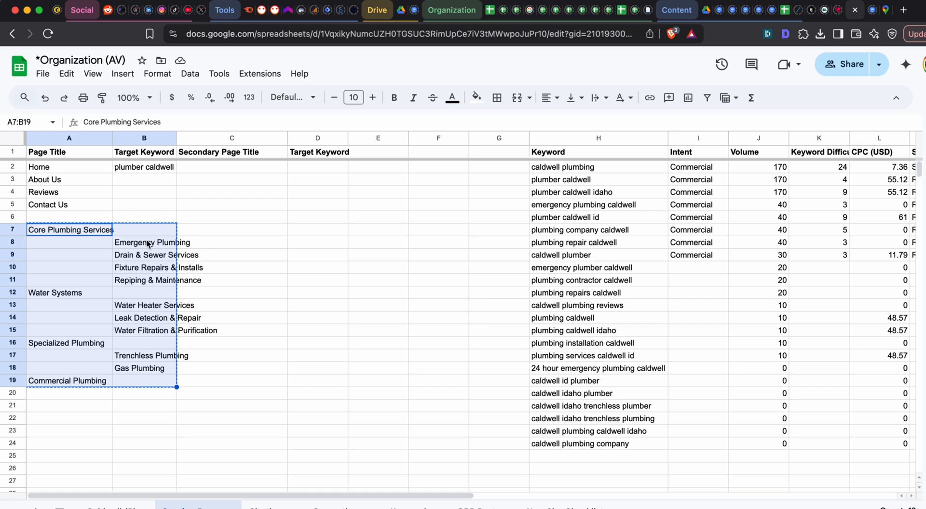
click(226, 234)
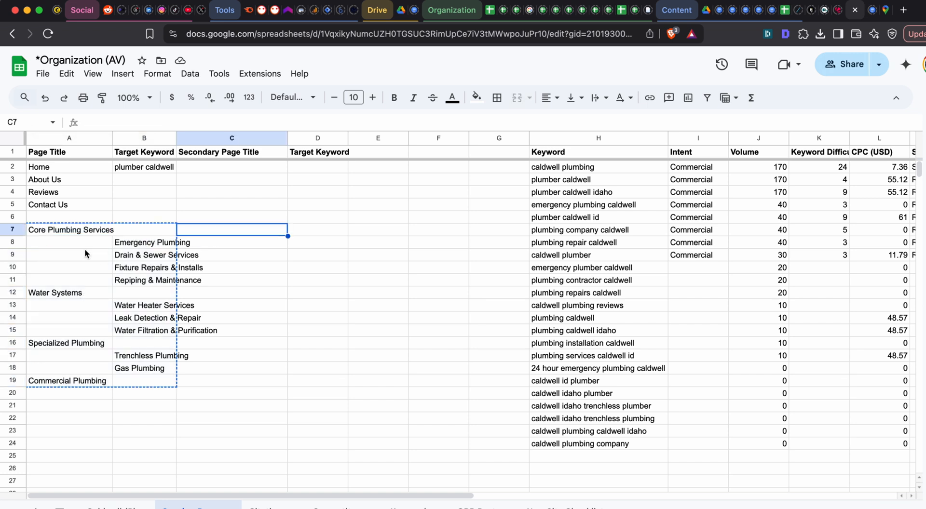
drag(63, 234, 164, 389)
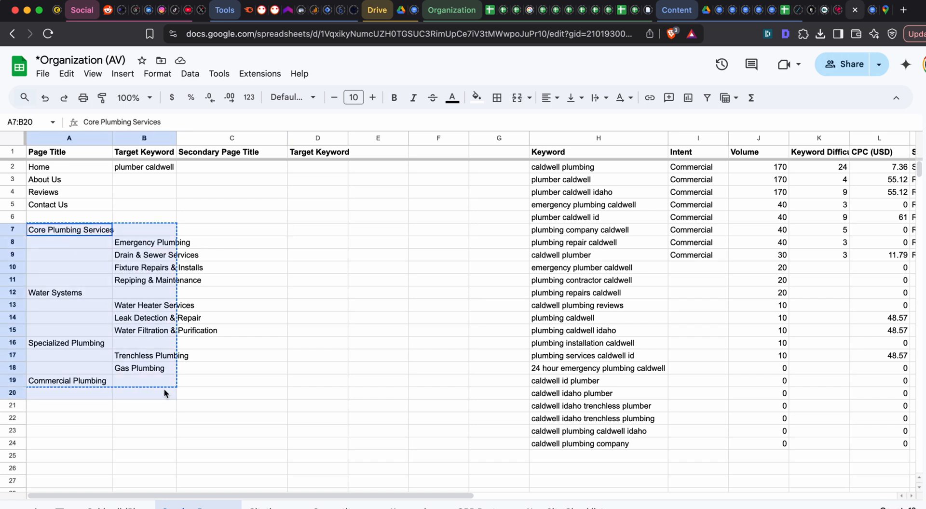
double_click(92, 230)
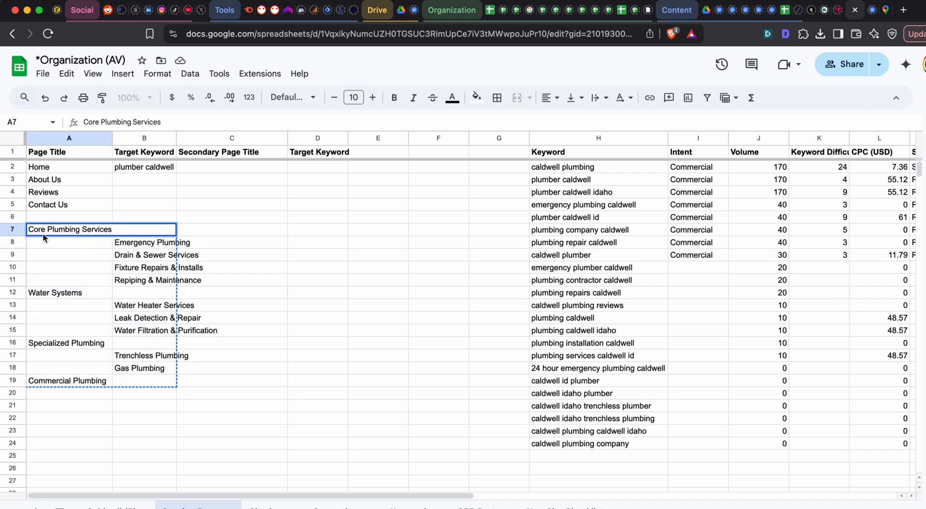
drag(47, 231, 1, 235)
key(BackSpace)
click(230, 293)
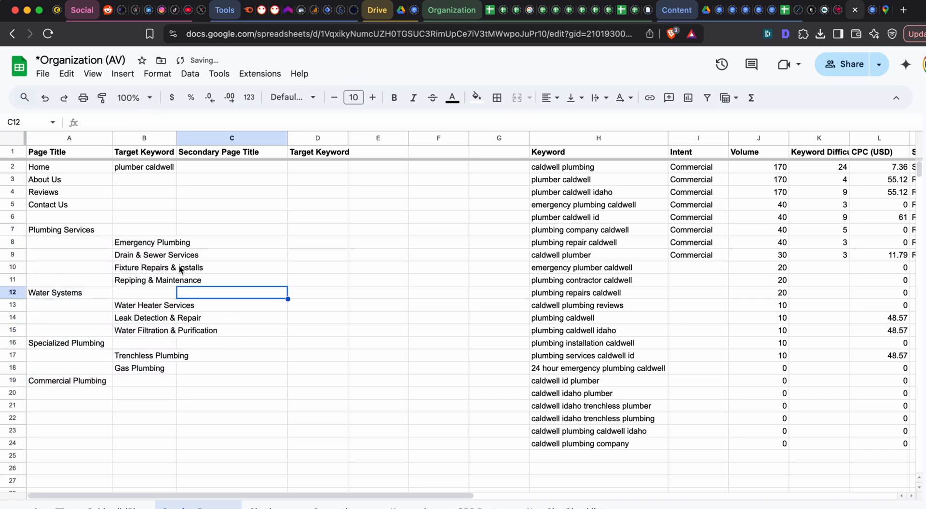
- Compare ChatGPT's list of Emergency Plumbing Services pages with the entries under Plumbing Services in the sheet
click(163, 247)
click(156, 258)
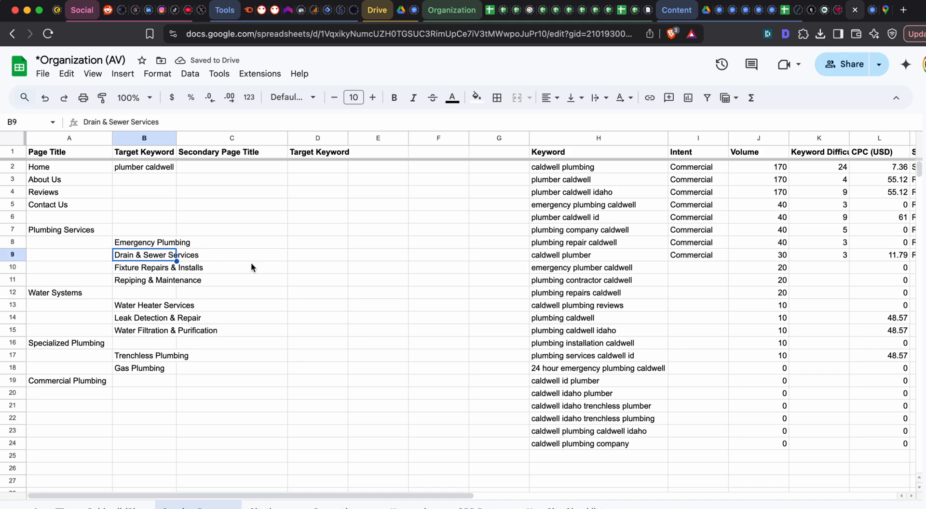
key(super+grave)
drag(341, 217, 503, 325)
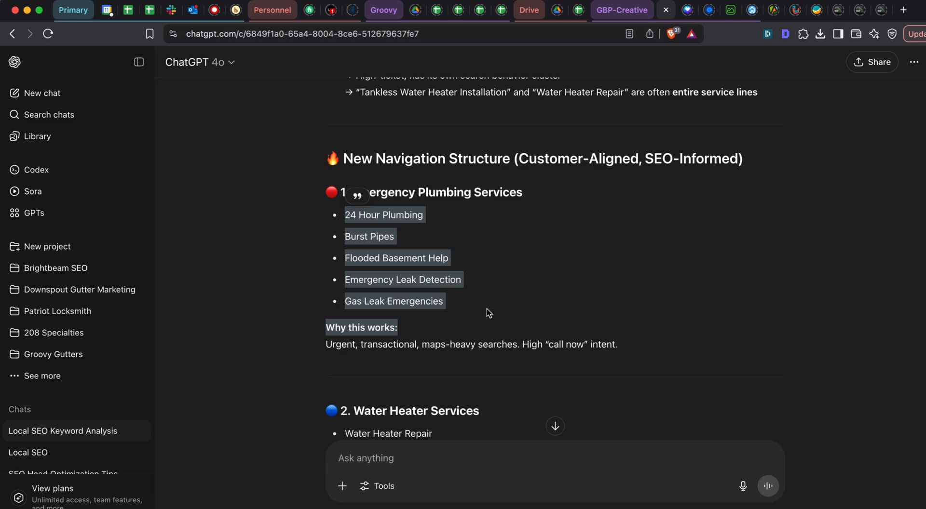
click(414, 263)
drag(460, 300, 341, 222)
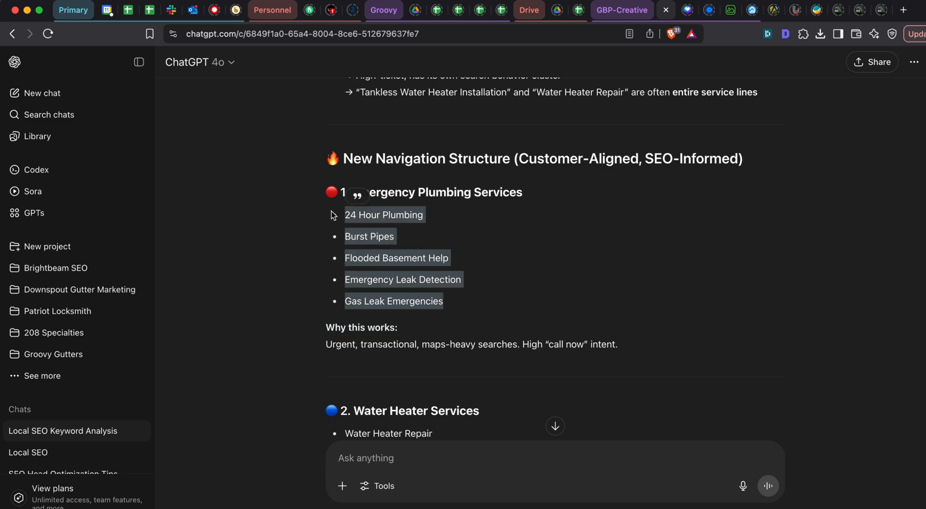
key(super+grave)
double_click(130, 243)
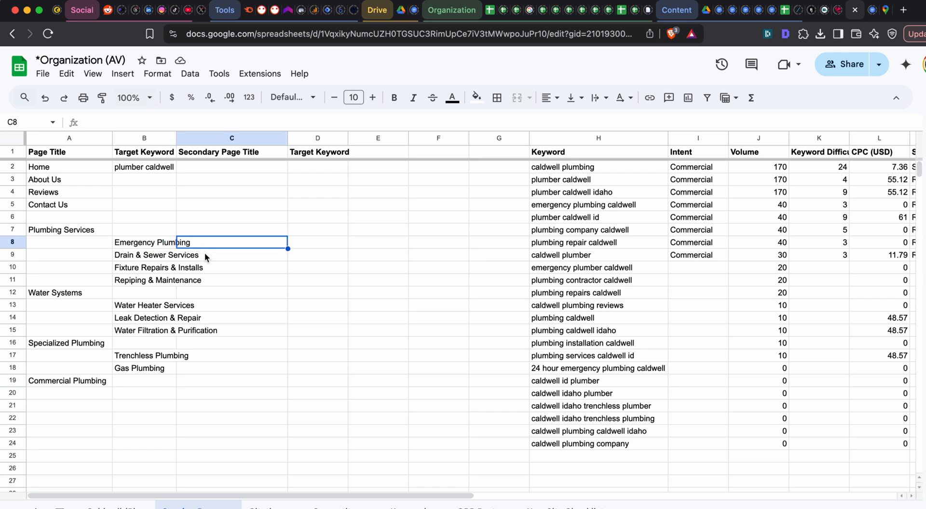
click(165, 254)
click(157, 267)
click(162, 280)
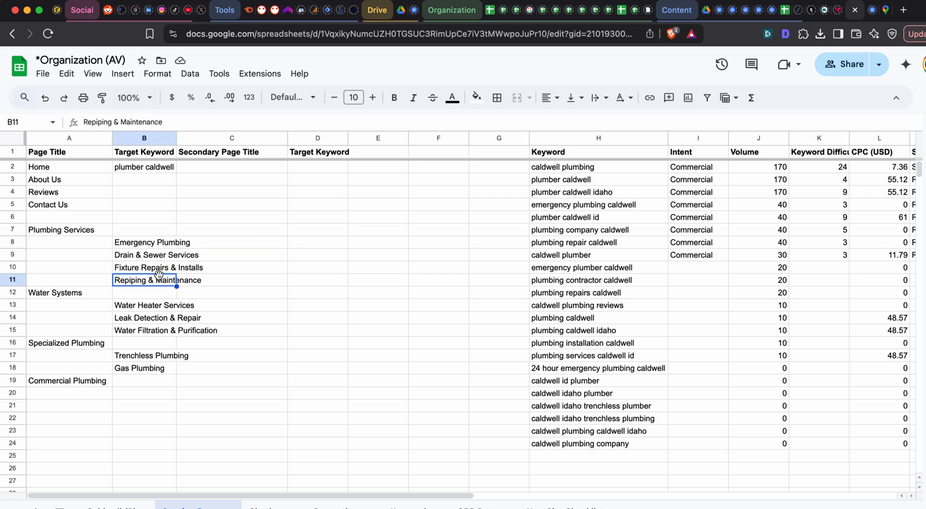
- Replace the Water Systems category in A12 with the heading "Water Heater Services" copied from ChatGPT's reply
click(56, 299)
key(super+grave)
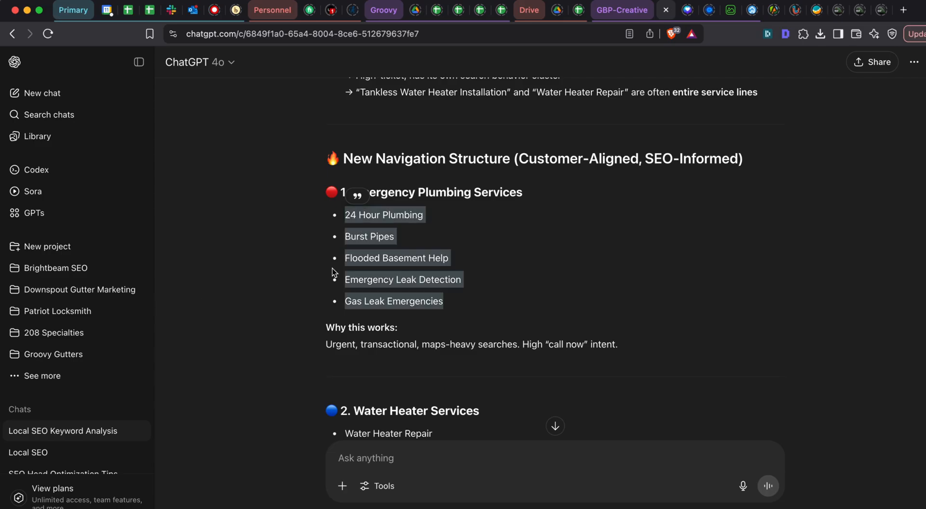
scroll(426, 296, down, 3)
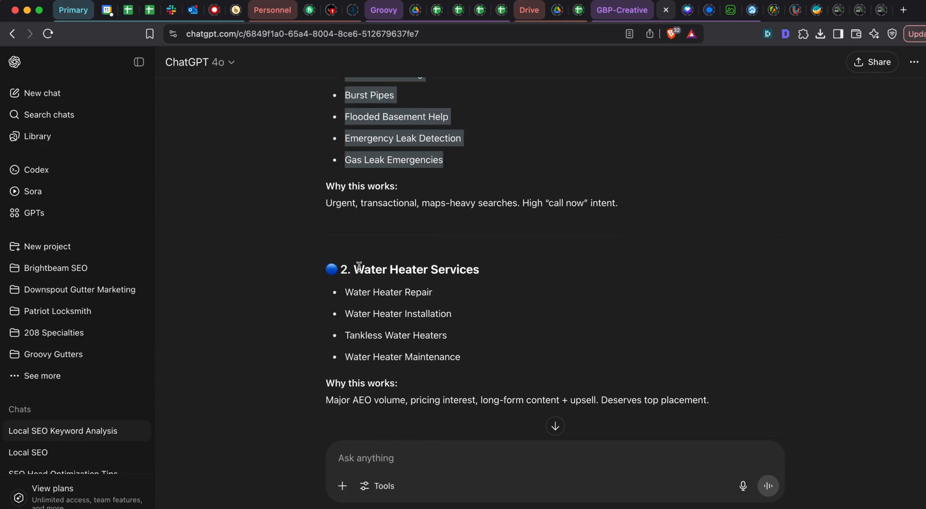
drag(353, 273, 558, 270)
key(super+c)
key(super+grave)
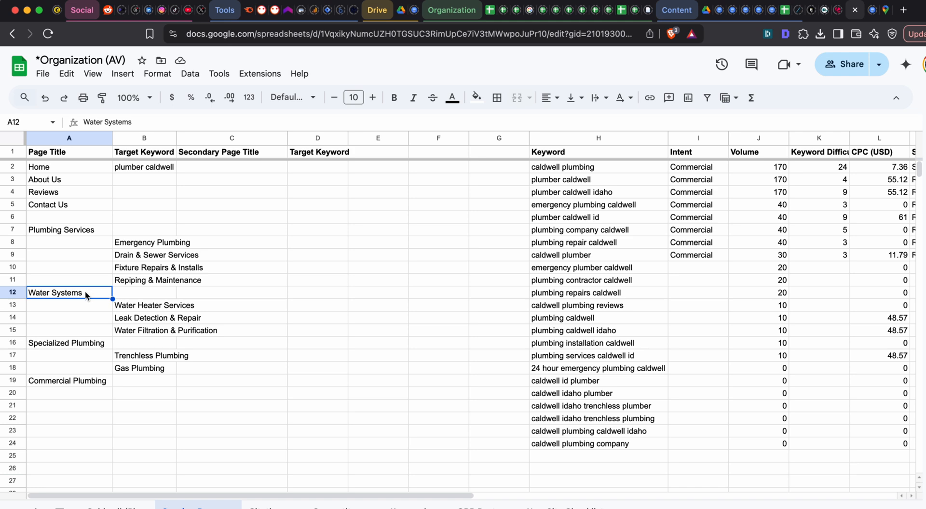
key(super+v)
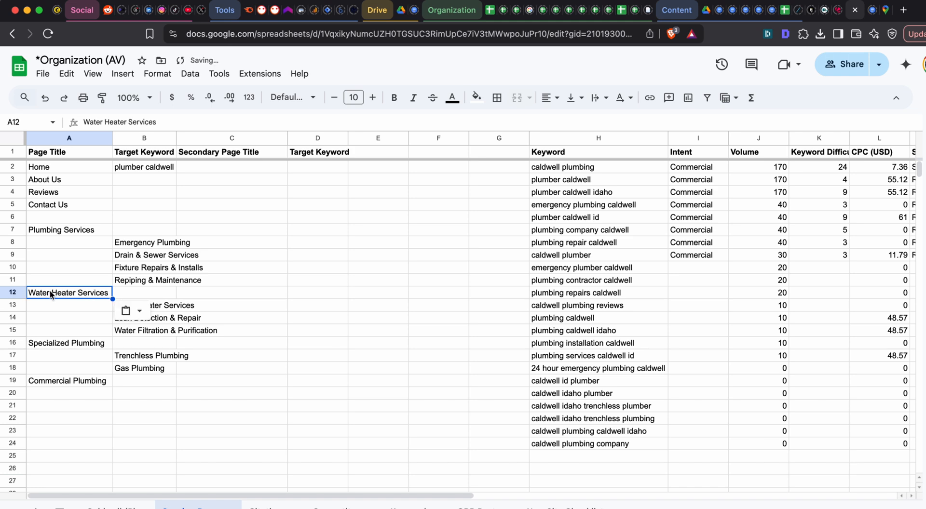
- Make room under the Water Heater Services category by moving the block from row 13 down to start at row 17
click(128, 302)
key(super+grave)
click(341, 295)
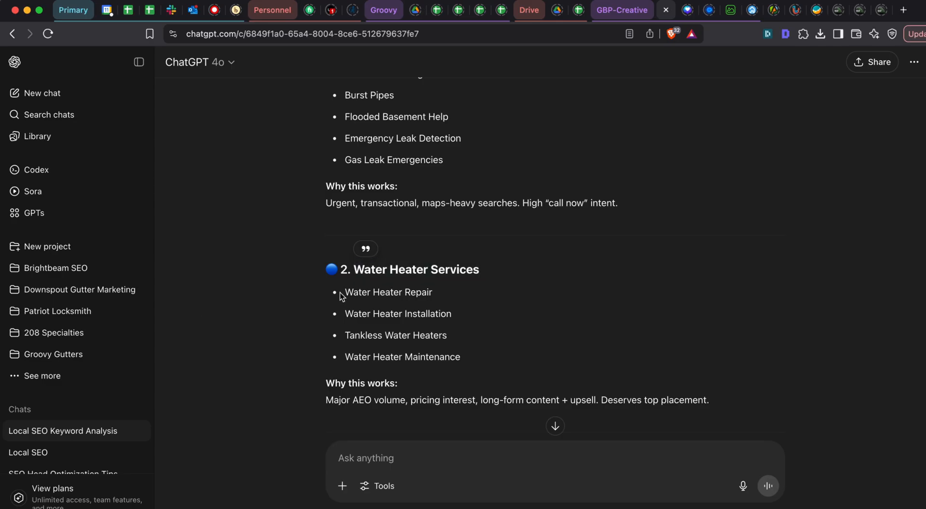
drag(341, 295, 481, 357)
key(super+grave)
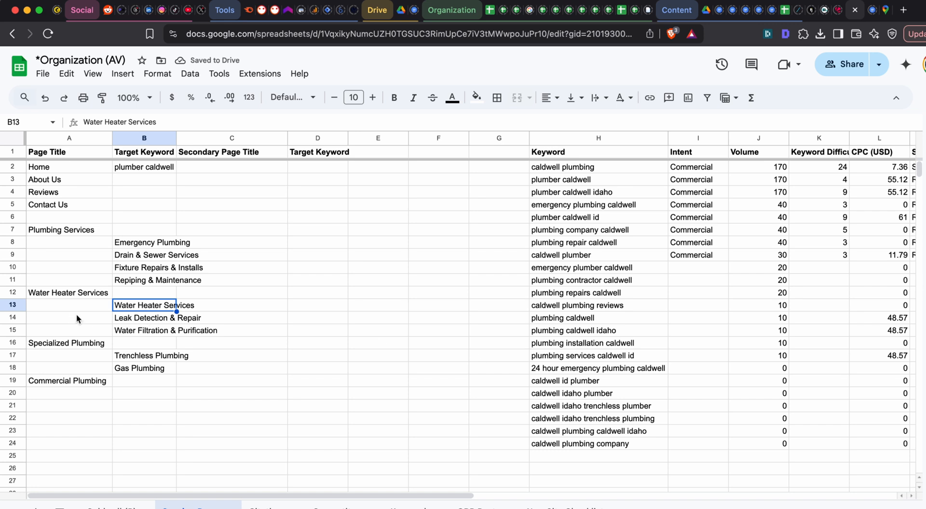
drag(74, 306, 193, 404)
key(super+c)
click(75, 346)
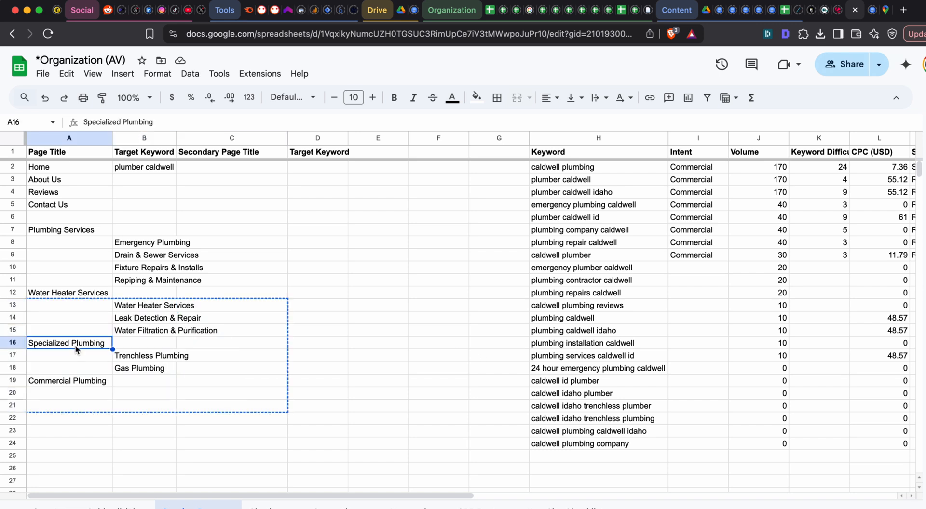
key(super+v)
key(super+c)
click(78, 357)
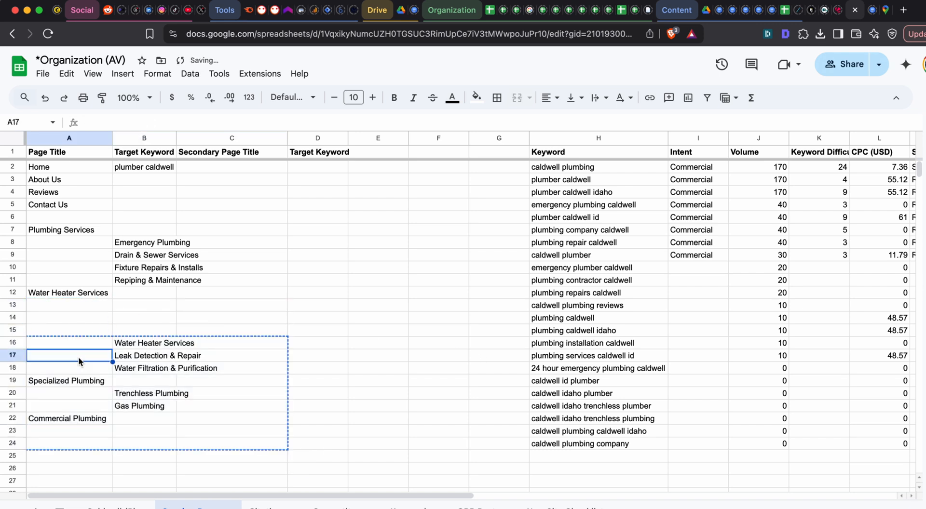
- Copy the four water heater pages from ChatGPT's reply and paste them into the sheet starting at C12
key(super+grave)
key(super+c)
key(super+grave)
click(260, 292)
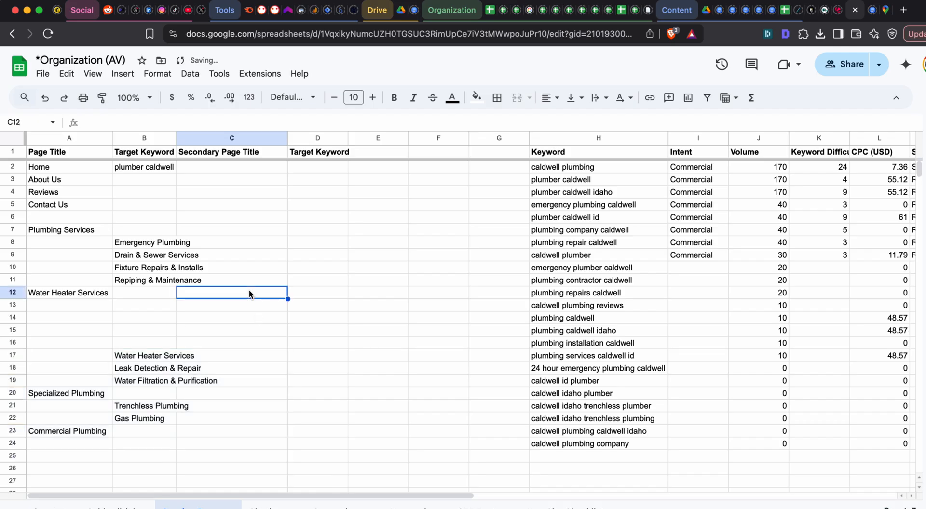
key(super+v)
- Move Water Heater Repair to B13 and Water Heater Installation to B14
click(240, 296)
key(super+x)
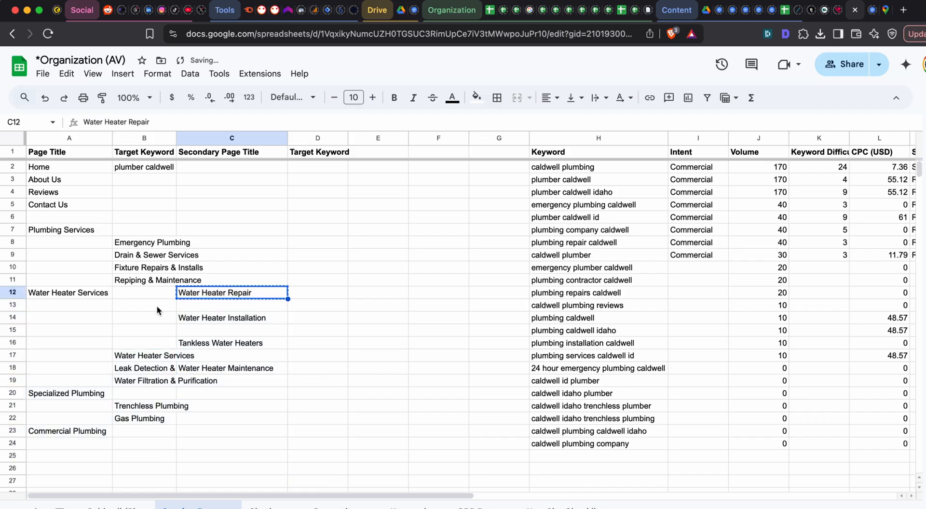
click(157, 306)
key(super+v)
click(245, 314)
key(super+x)
click(163, 318)
key(super+v)
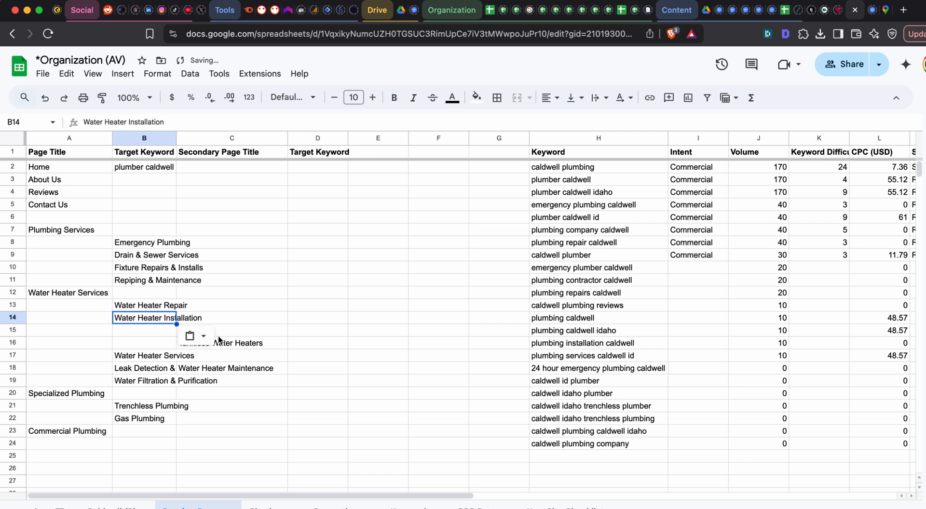
- Move Tankless Water Heaters to B15 and Water Heater Maintenance to B16
click(233, 341)
key(super+x)
click(161, 326)
key(super+v)
click(229, 368)
key(super+x)
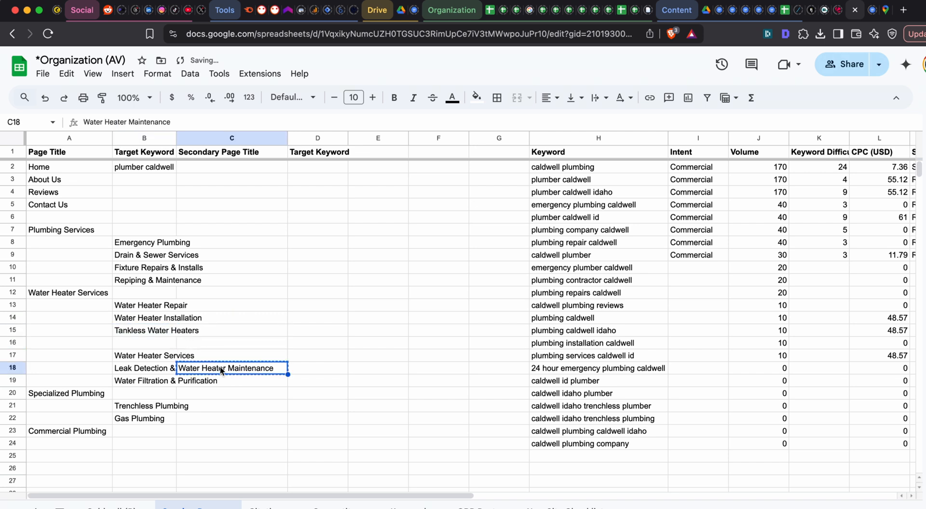
click(155, 343)
key(super+v)
- Move the block of remaining old pages, from the Water Heater Services page through Commercial Plumbing, down to start at row 19
drag(94, 356, 180, 452)
key(super+x)
click(88, 381)
key(super+v)
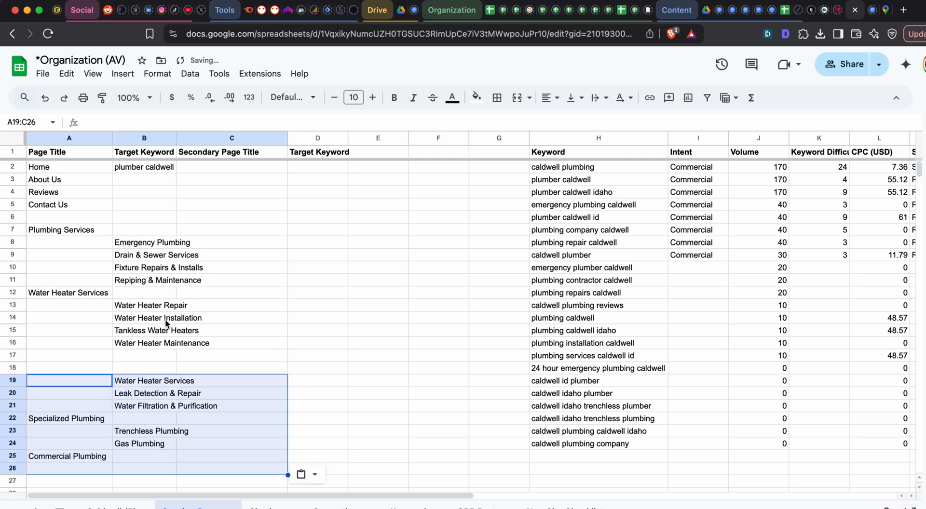
- Read the remaining categories ChatGPT proposes, from Drain & Sewer Services through Commercial Plumbing, and its final tips
key(super+grave)
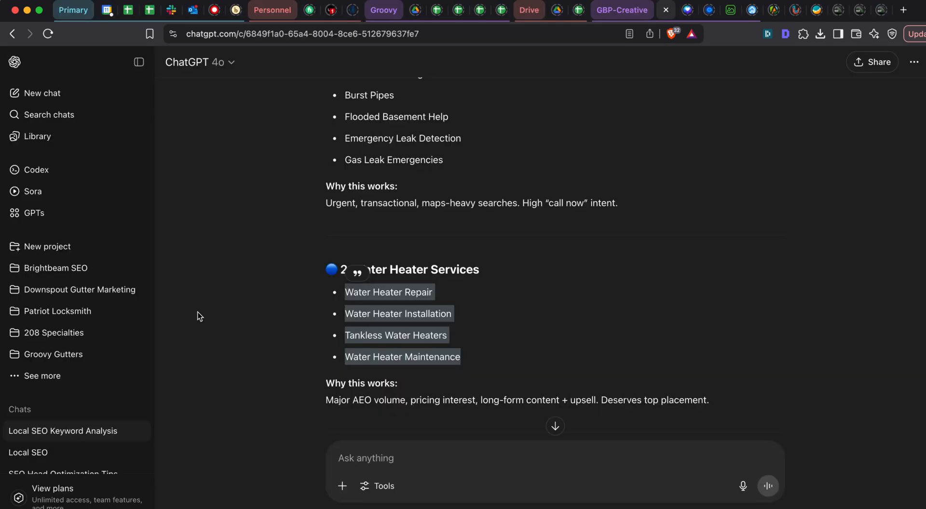
scroll(394, 255, down, 5)
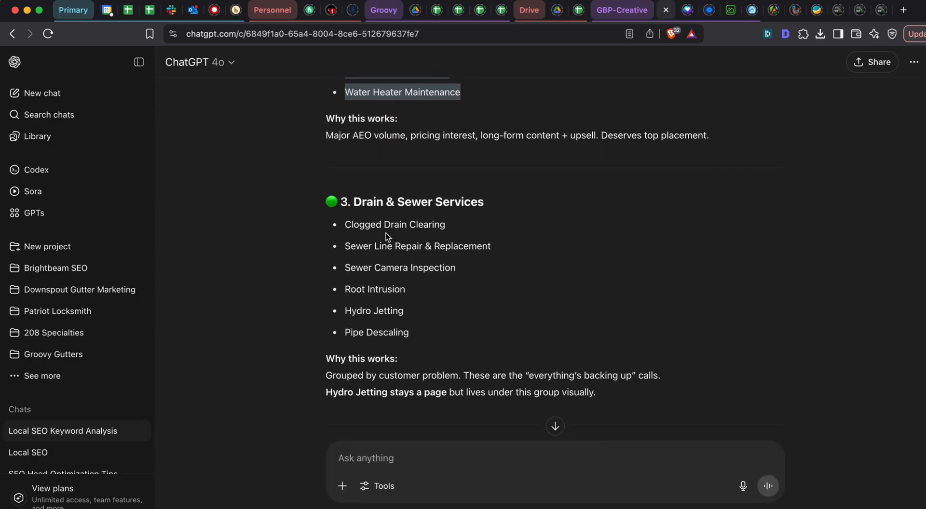
drag(353, 203, 512, 202)
scroll(481, 211, down, 3)
scroll(481, 212, down, 15)
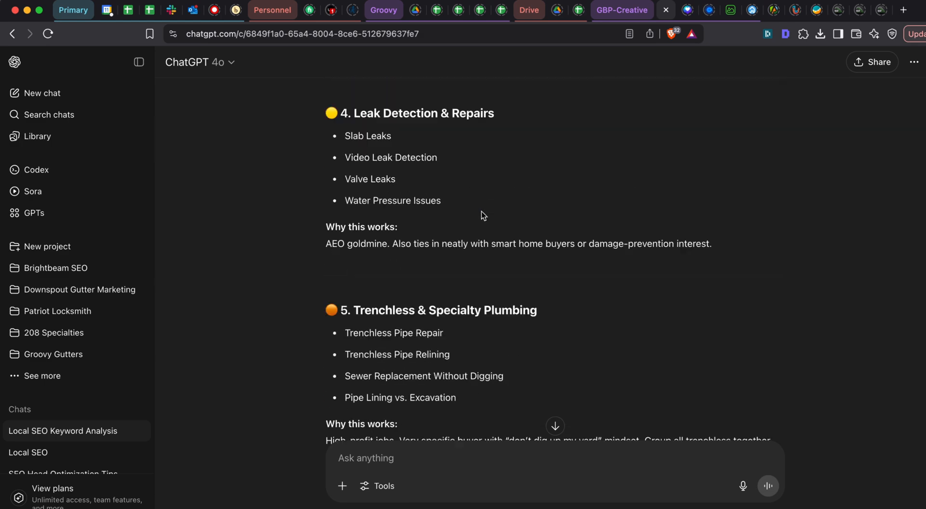
scroll(482, 212, down, 15)
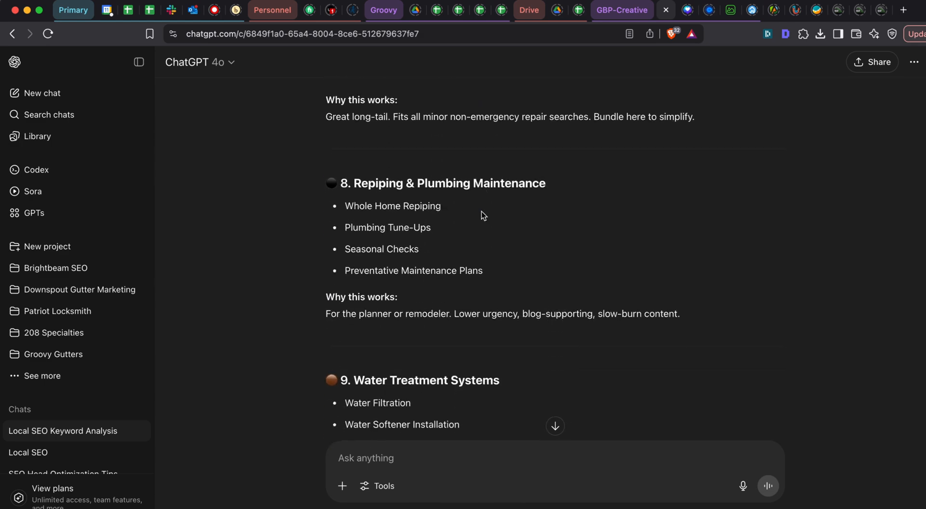
scroll(481, 211, up, 5)
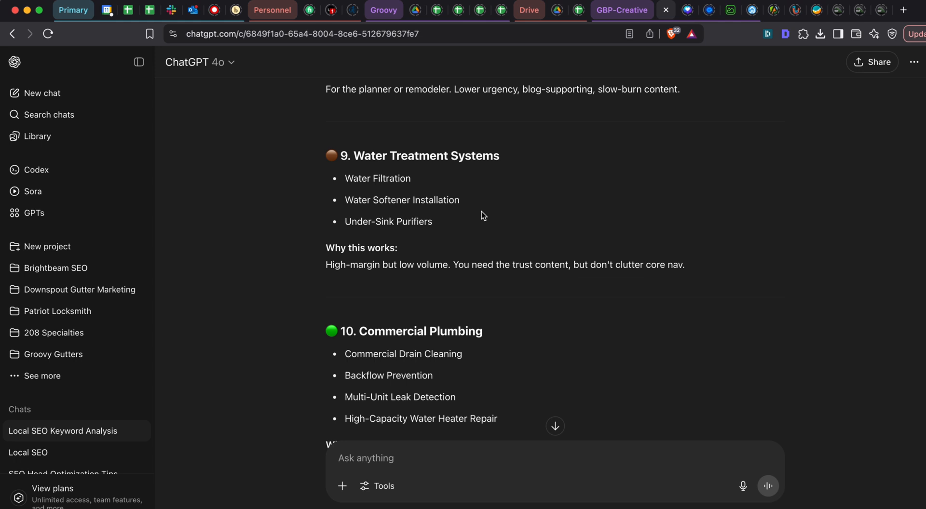
scroll(481, 211, down, 10)
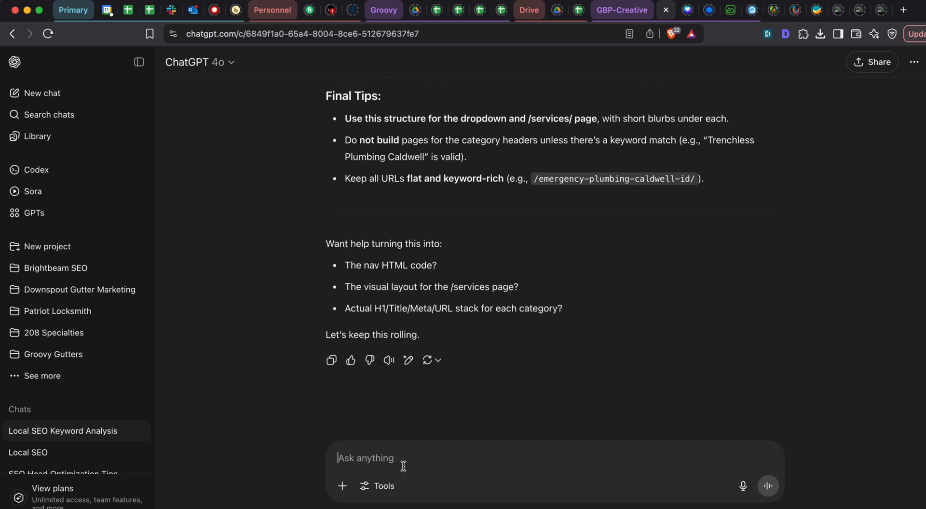
- Send ChatGPT the message "Dude I dont want 1000 freaking categories." with "Max 6" on a new line
text(Dude I dont wa)
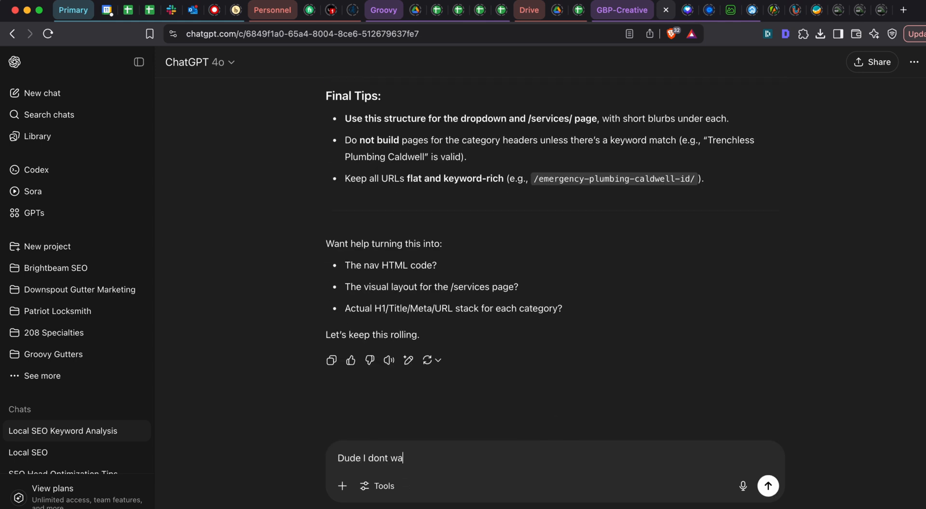
text(nt 1000 freaking c)
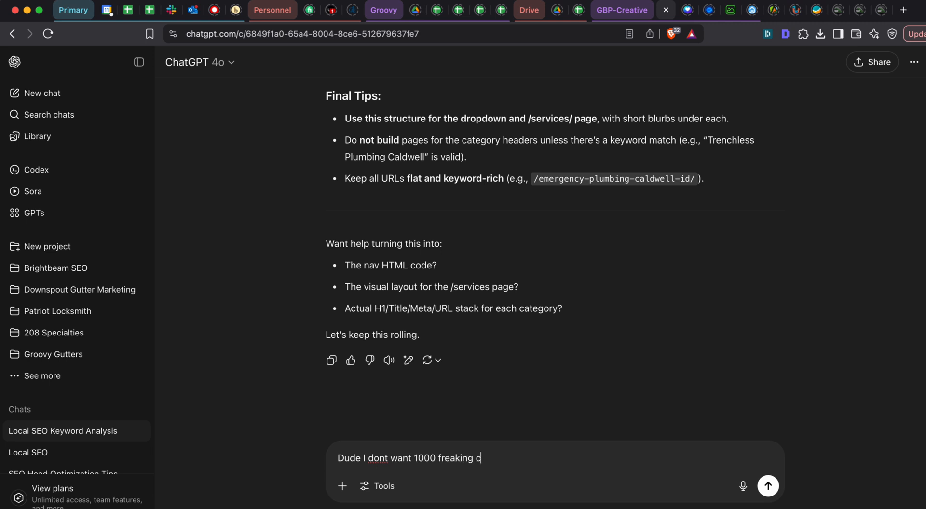
text(ategories.)
key(shift+Return)
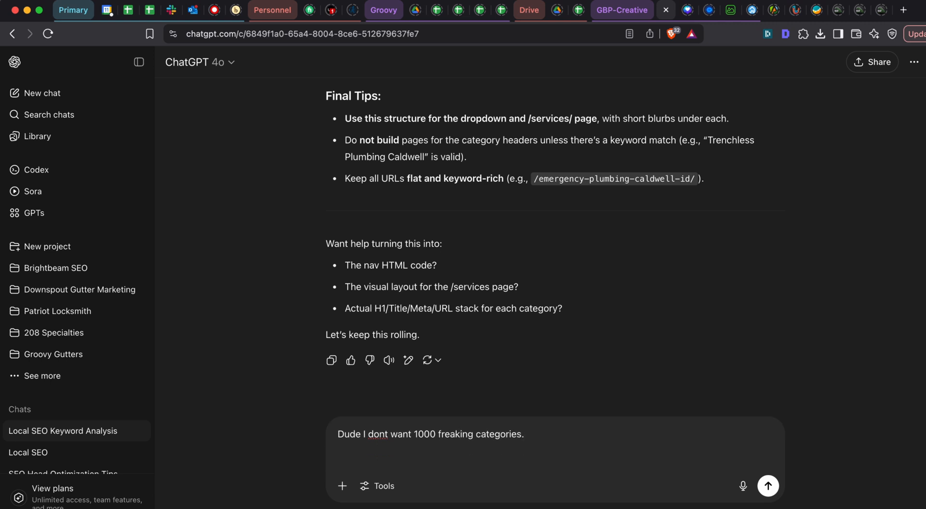
text(Max 6)
key(Return)
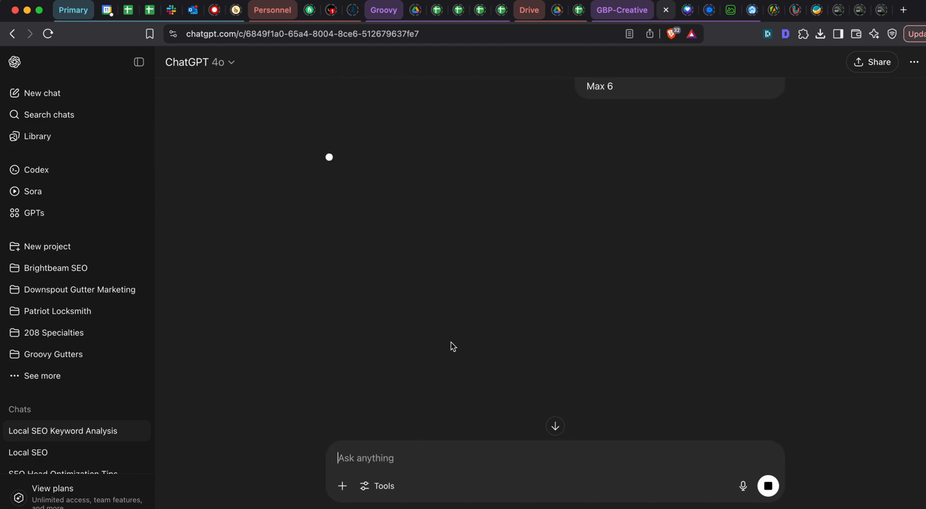
- Return to the Google Sheets page list and review the current plumbing and water heater categories
key(super+grave)
scroll(183, 255, down, 1)
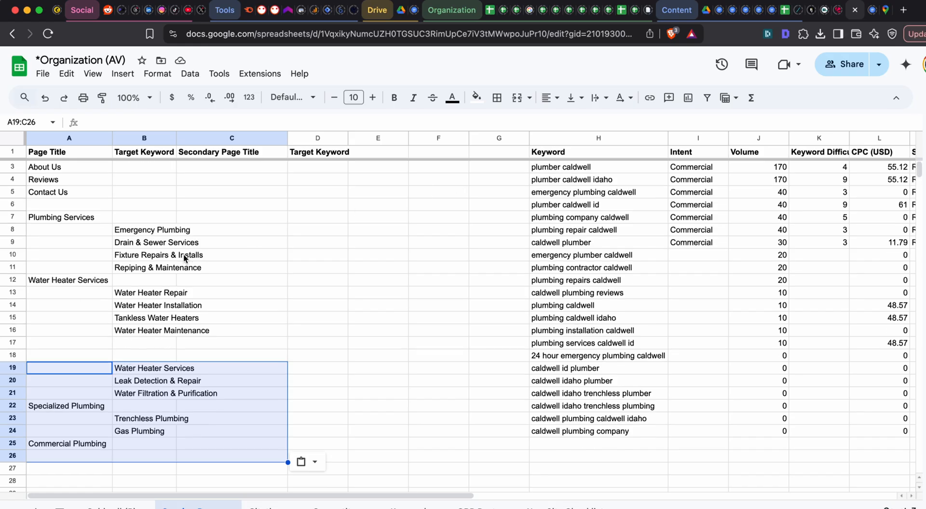
scroll(183, 256, down, 2)
scroll(169, 244, up, 3)
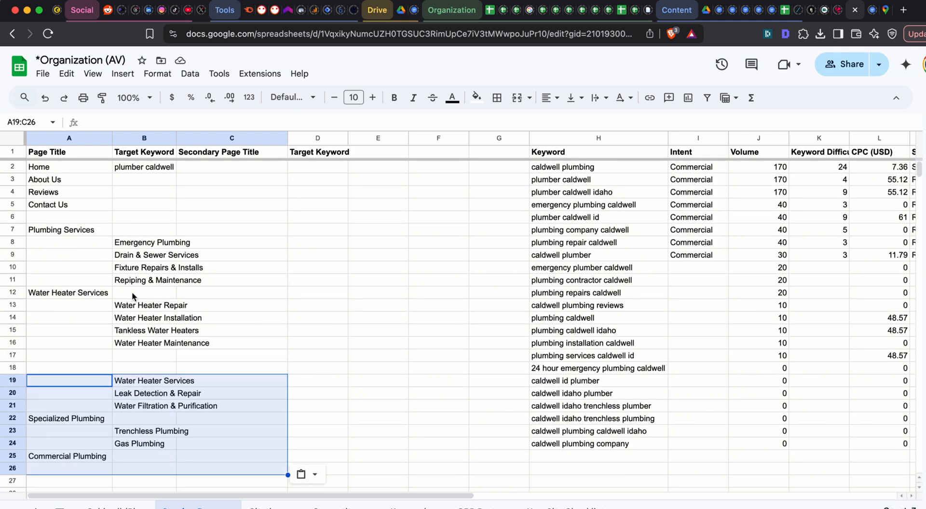
- Switch to ChatGPT and read its six-category plumbing service structure, from Emergency Plumbing through Specialty Plumbing
key(super+grave)
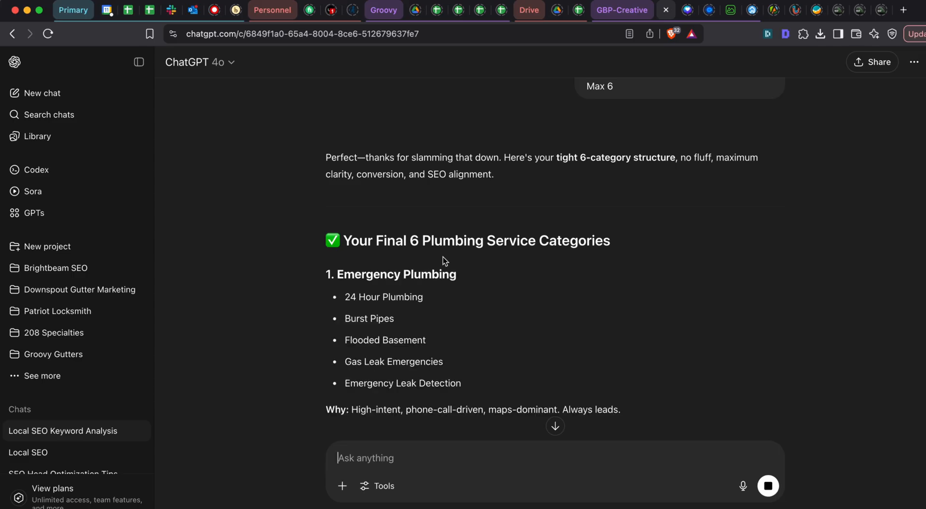
scroll(443, 257, down, 3)
scroll(392, 195, down, 8)
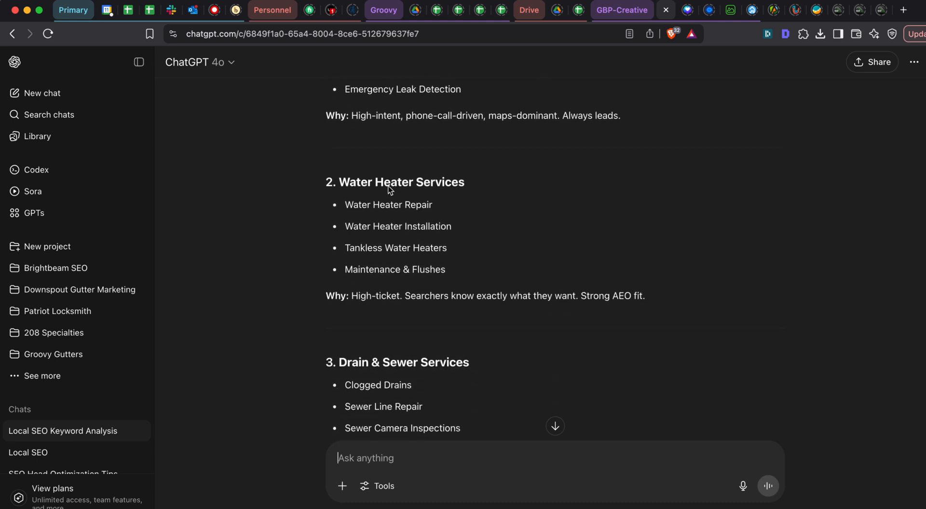
scroll(377, 172, down, 5)
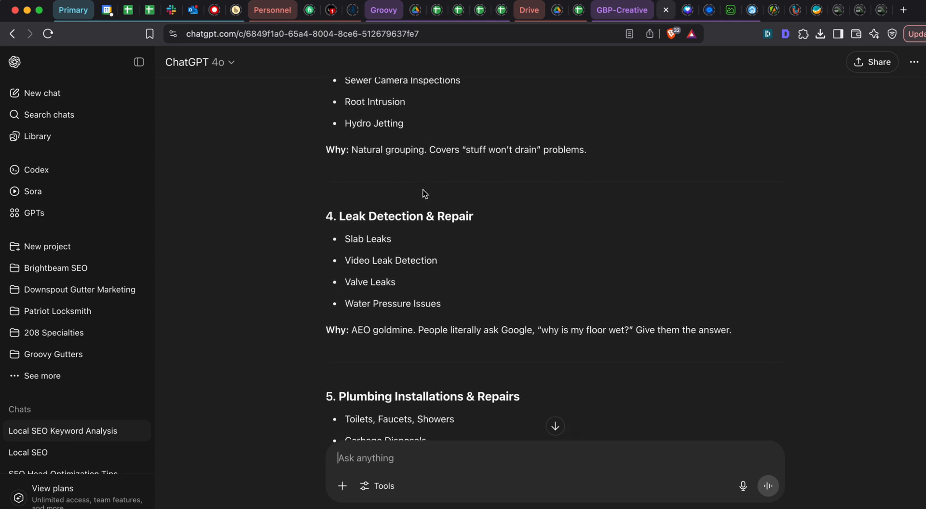
scroll(398, 241, down, 5)
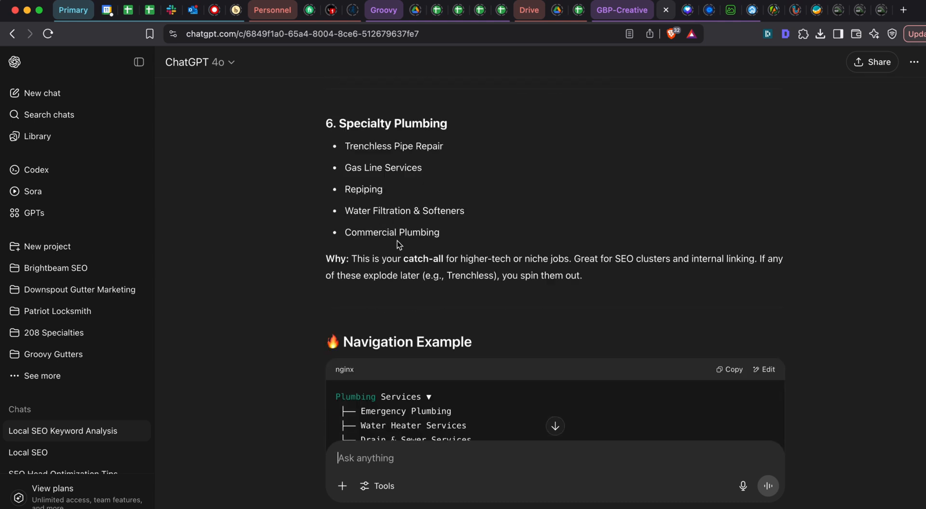
scroll(397, 244, up, 10)
scroll(398, 241, down, 6)
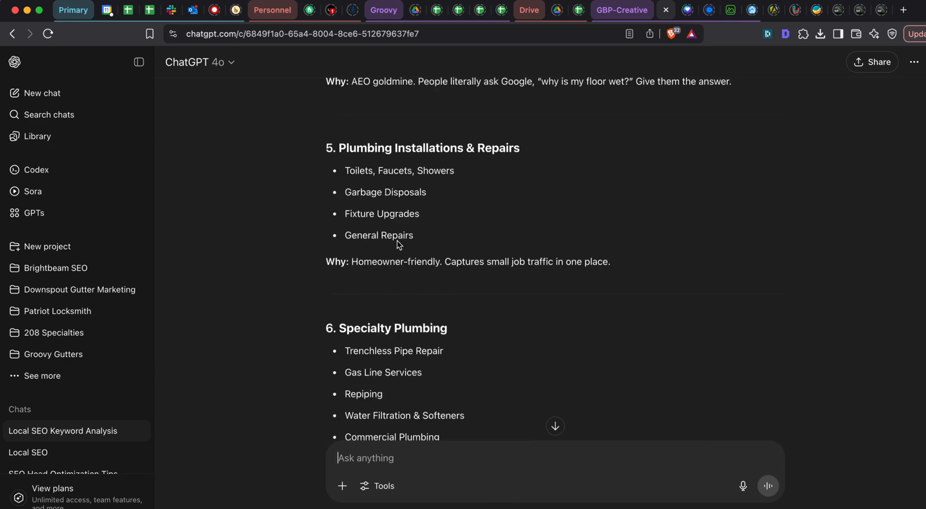
scroll(397, 241, up, 5)
scroll(398, 241, down, 1)
- Return to the Google Sheets page list and compare the old specialty pages with the Plumbing Services and Water Heater Services categories
key(super+grave)
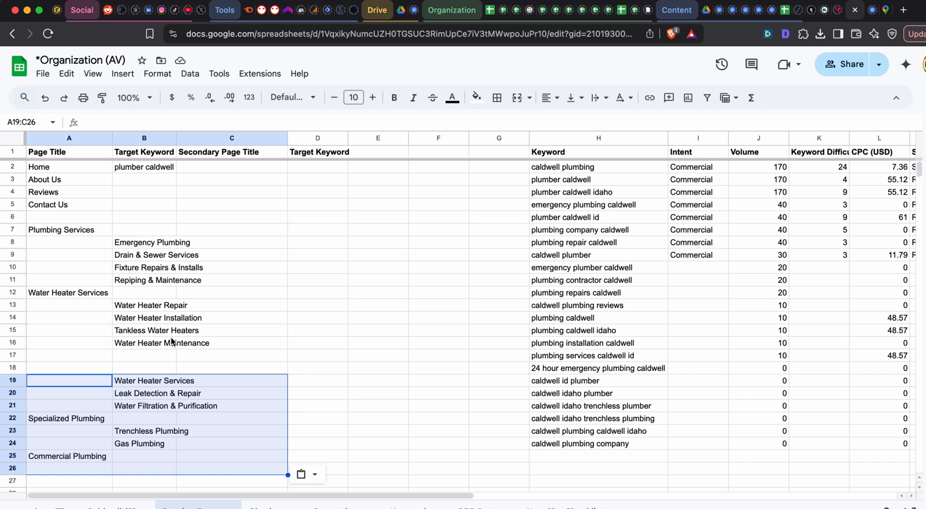
click(68, 457)
click(128, 437)
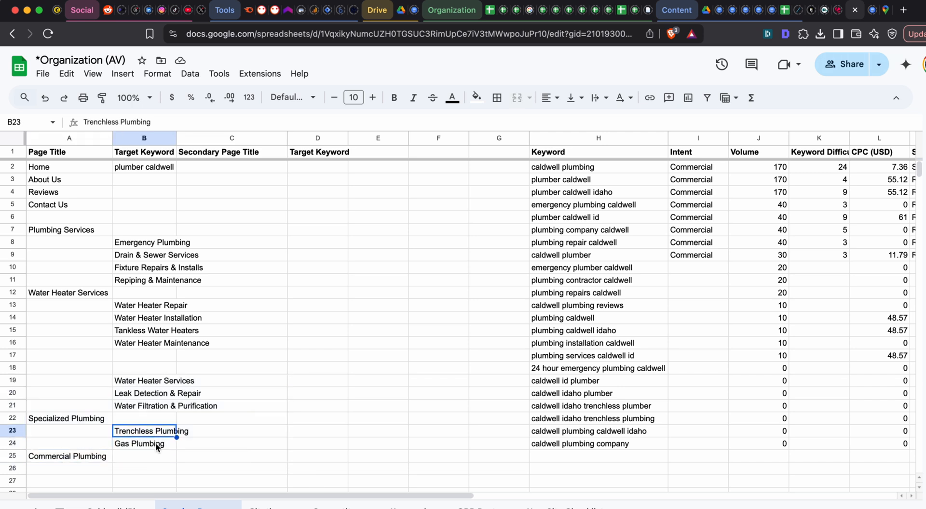
click(156, 442)
key(Up)
click(157, 442)
click(158, 432)
drag(129, 242, 88, 293)
click(88, 295)
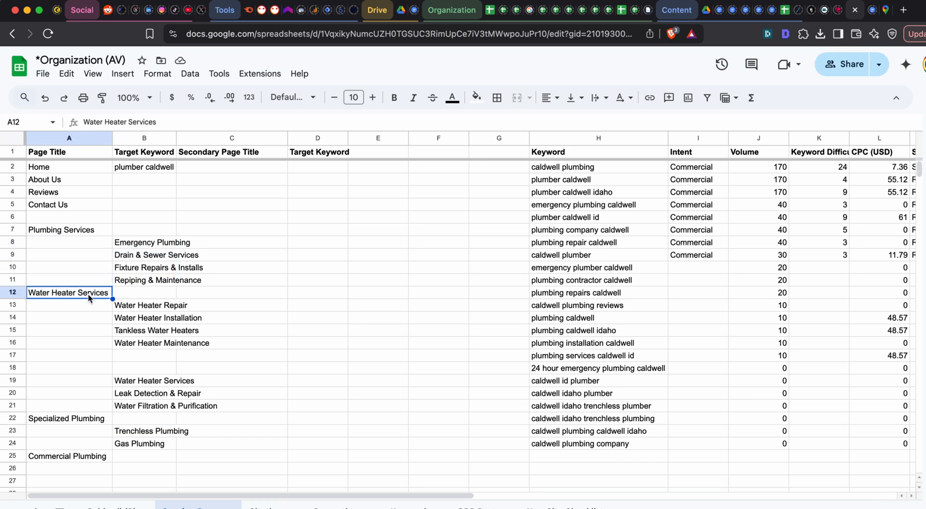
click(143, 305)
click(80, 232)
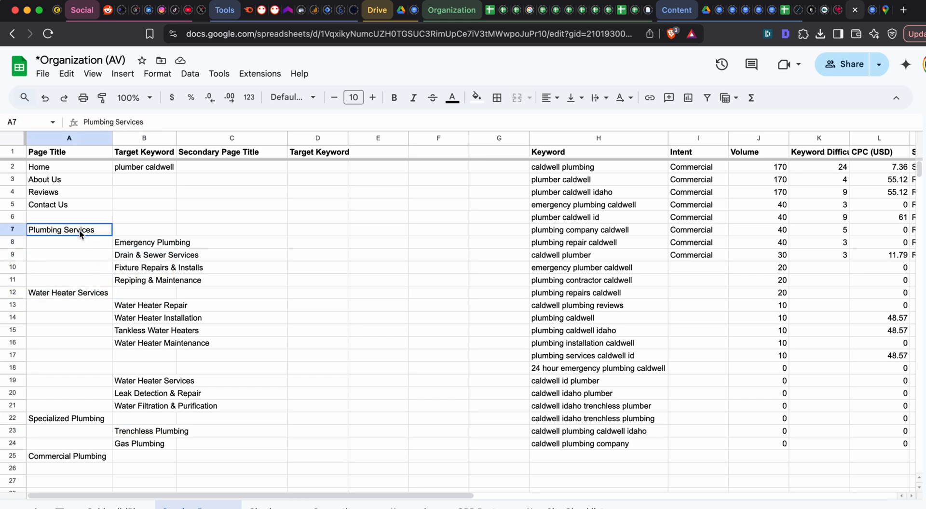
- Send ChatGPT "I like this as a start" followed by the sheet's block from Plumbing Services through Water Heater Maintenance
drag(80, 232, 160, 343)
key(super+c)
key(super+grave)
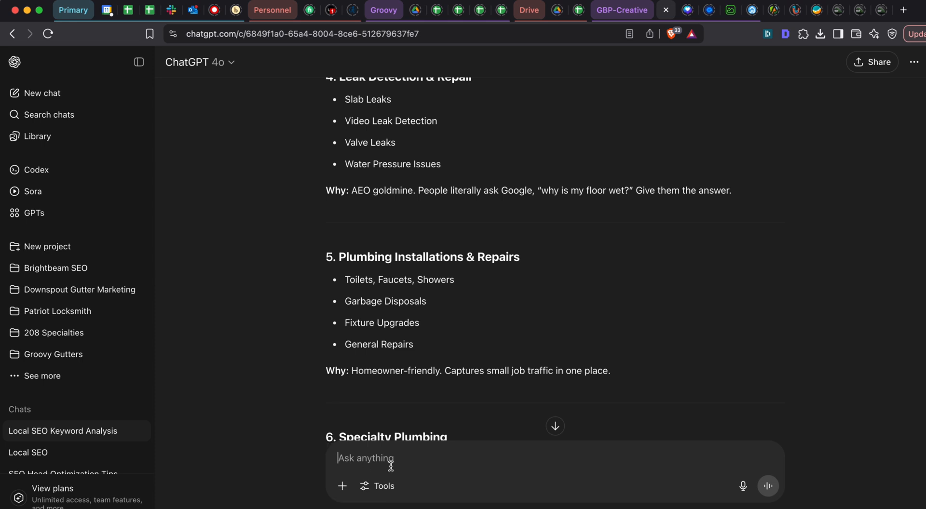
click(394, 464)
text(I like this as a)
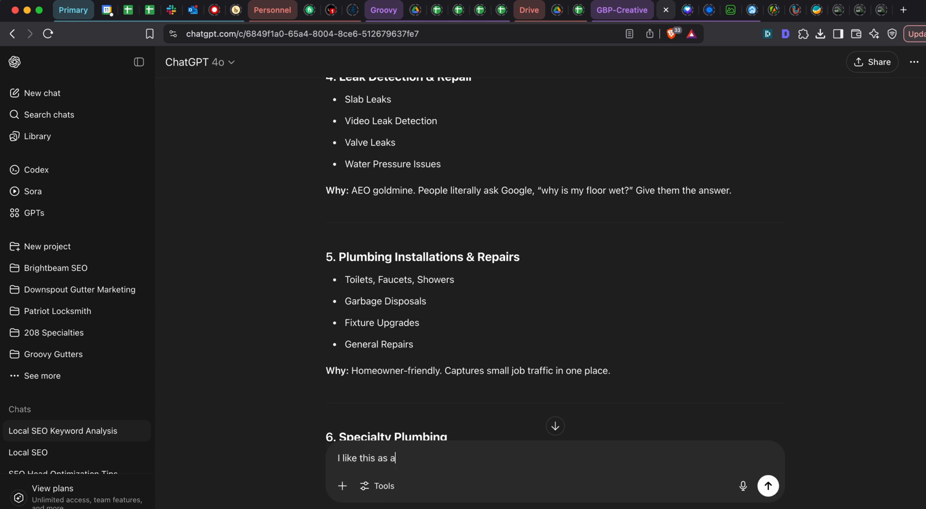
text( start)
key(shift+Return)
key(shift+Return)
key(super+v)
key(Return)
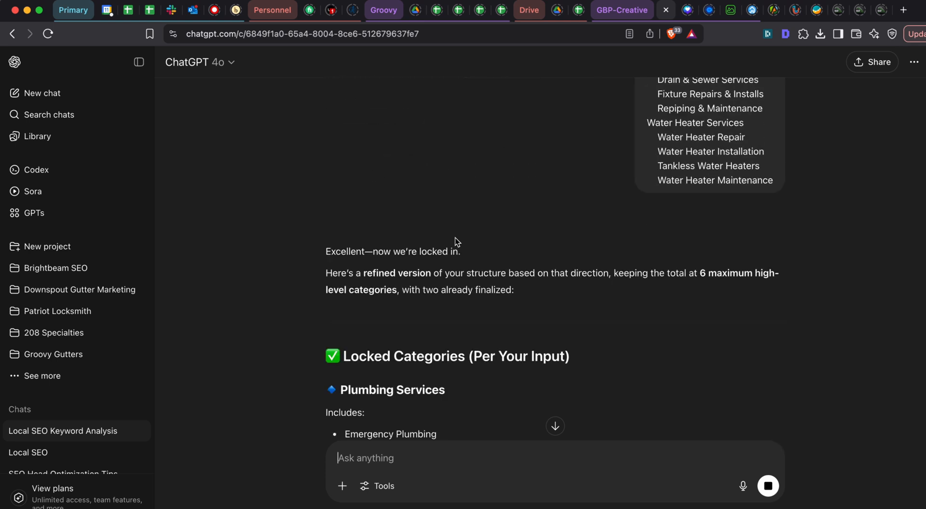
- Review ChatGPT's refined structure, covering the locked categories and the suggested Leak Detection & Repair and Specialty Plumbing categories
scroll(455, 238, down, 10)
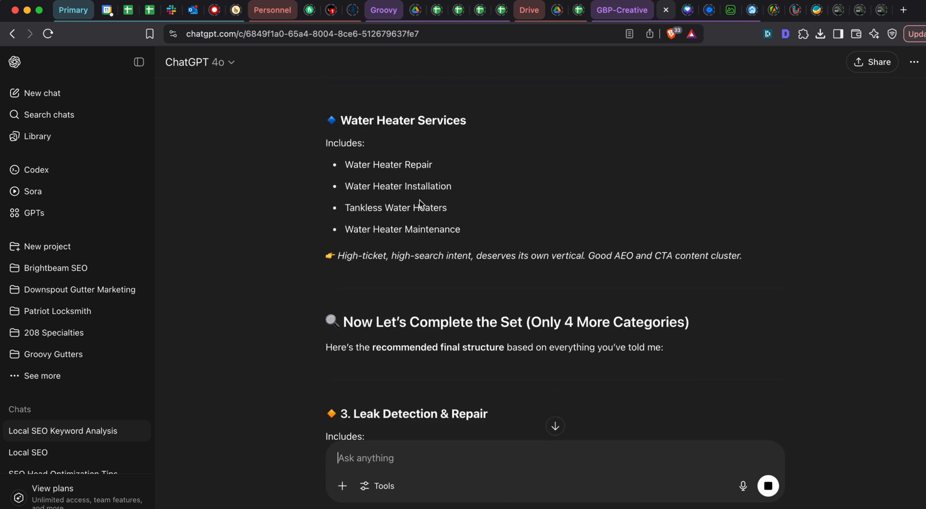
scroll(419, 201, down, 5)
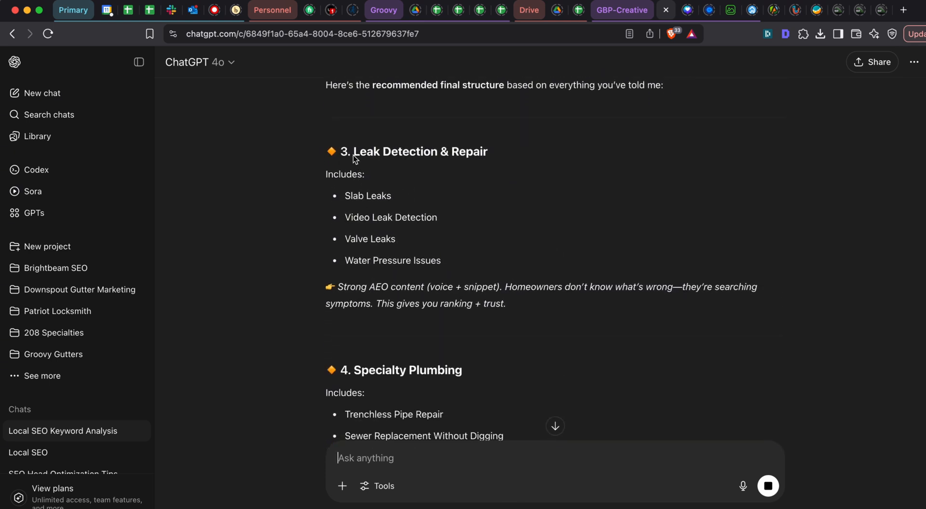
drag(353, 156, 531, 152)
scroll(519, 152, up, 15)
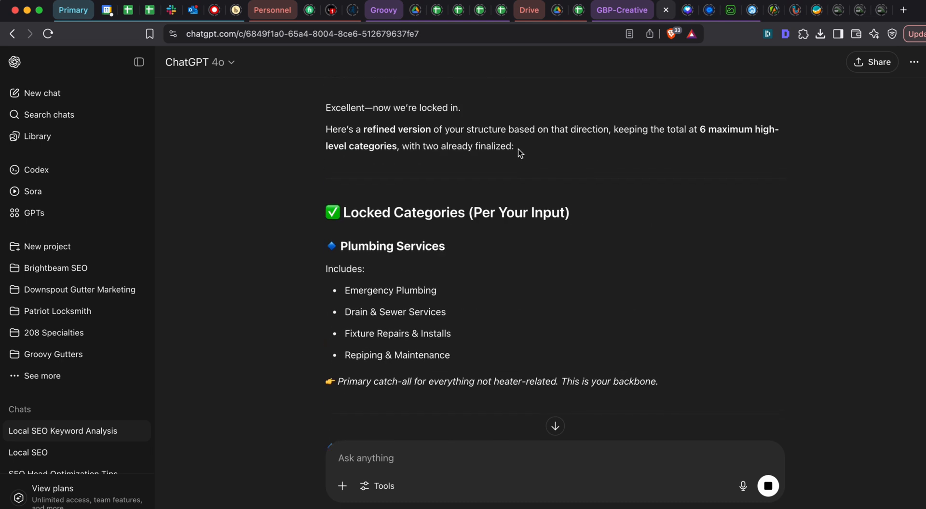
scroll(475, 193, down, 5)
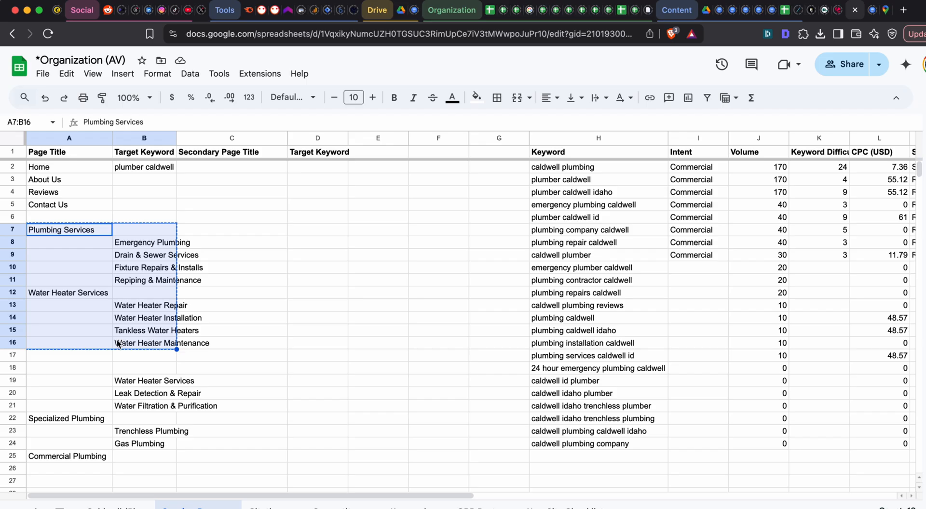
key(super+grave)
scroll(345, 300, down, 12)
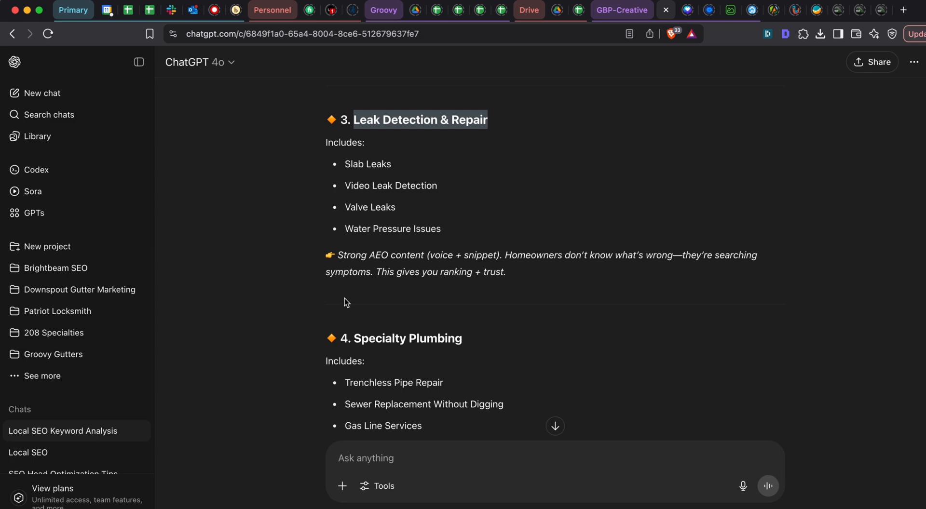
scroll(344, 298, down, 5)
scroll(344, 298, up, 6)
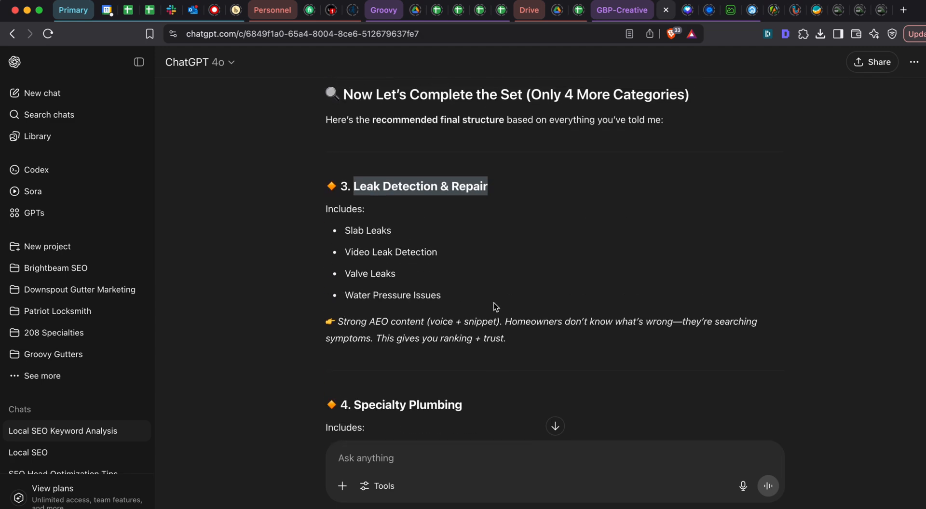
- Copy ChatGPT's Leak Detection & Repair heading and its list of services into the sheet starting at D16, and clear the pasted formatting
drag(494, 302, 484, 306)
key(super+grave)
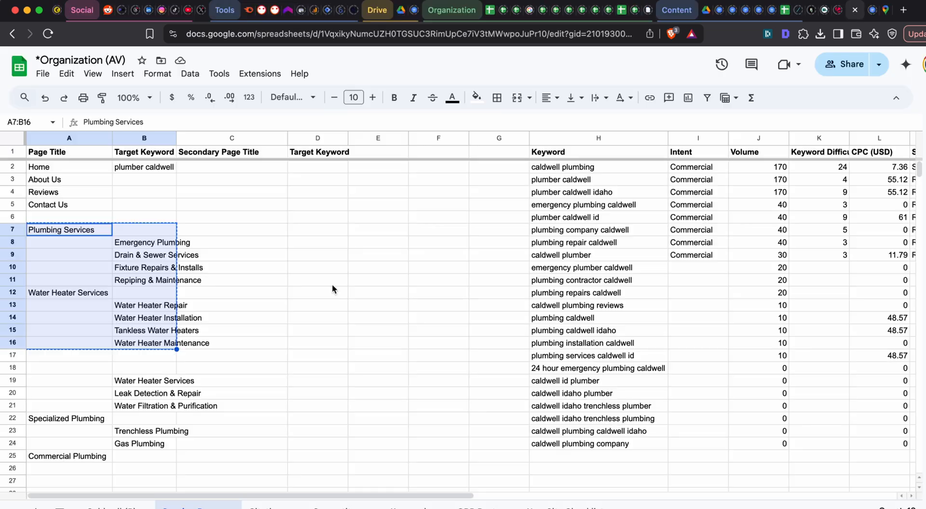
click(321, 343)
key(super+v)
key(super+backslash)
- Move the Leak Detection & Repair title from D16 to A17 as a page title
click(319, 341)
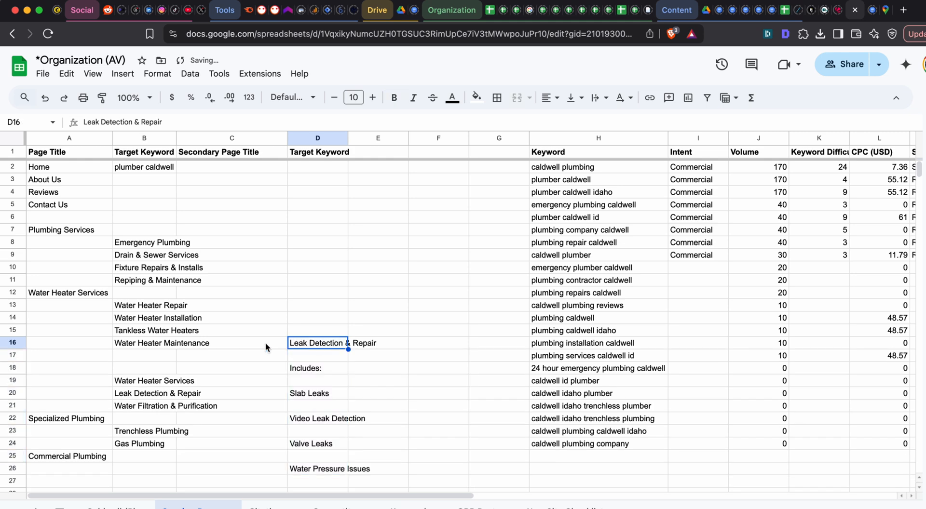
key(super+x)
click(67, 352)
key(super+v)
- Delete the old Water Heater Services and Leak Detection & Repair entries from B19 and B20
scroll(209, 349, down, 3)
click(168, 258)
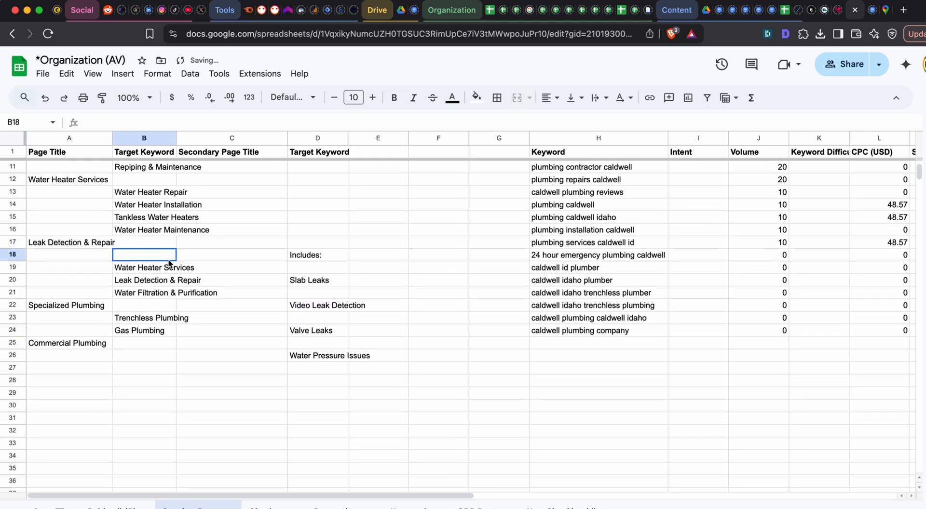
key(Down)
key(BackSpace)
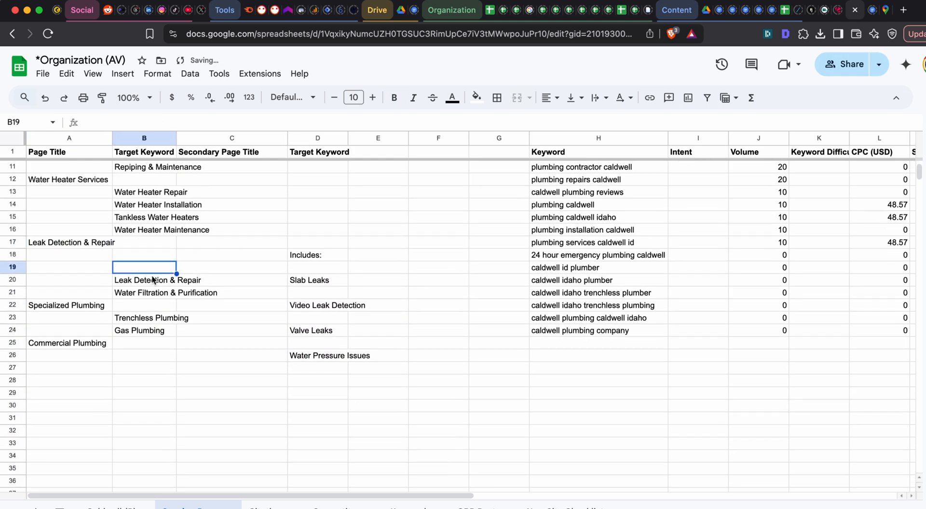
click(152, 278)
key(BackSpace)
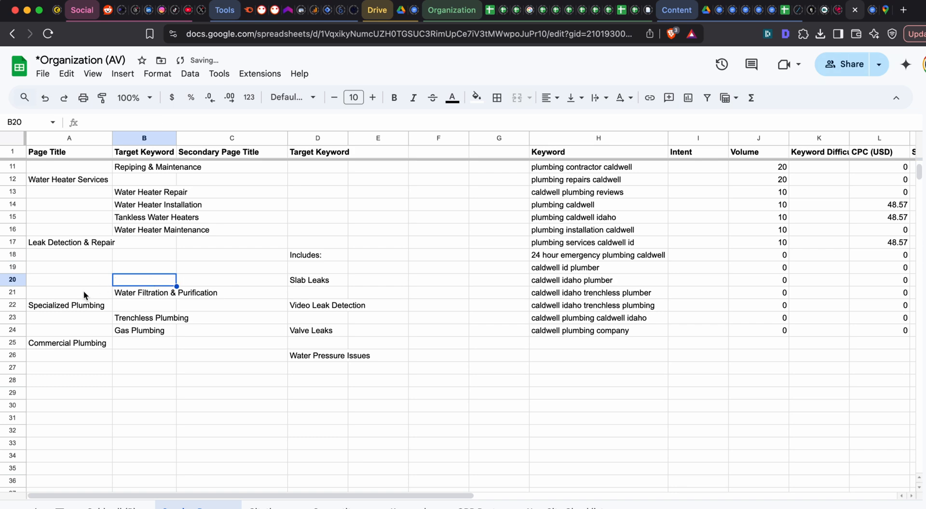
- Move the remaining old pages, from Water Filtration & Purification through Commercial Plumbing, down to start at row 26
drag(83, 290, 172, 393)
key(ctrl+x)
click(76, 363)
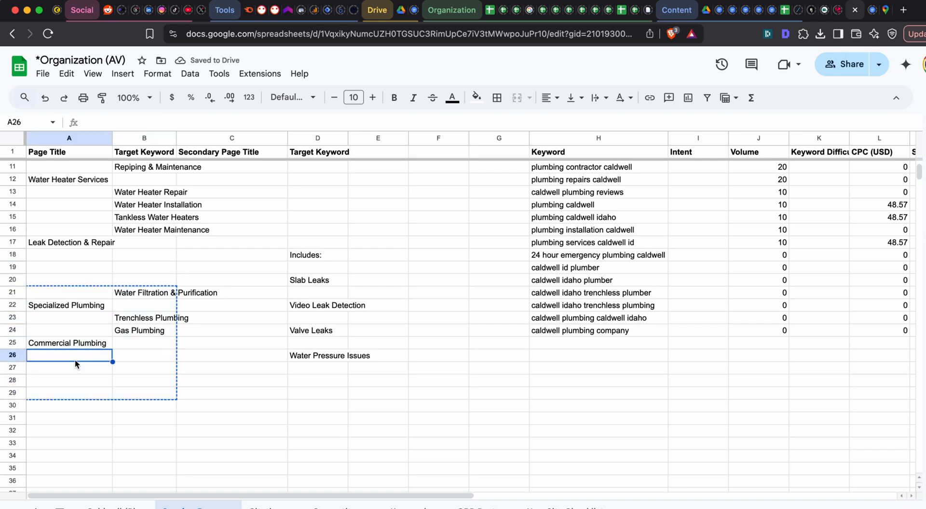
key(ctrl+v)
scroll(188, 258, up, 1)
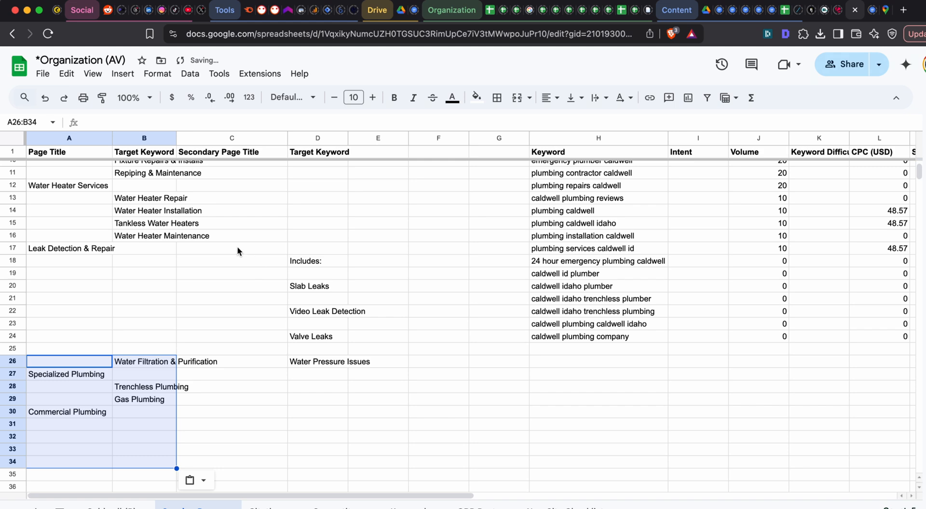
scroll(183, 275, up, 3)
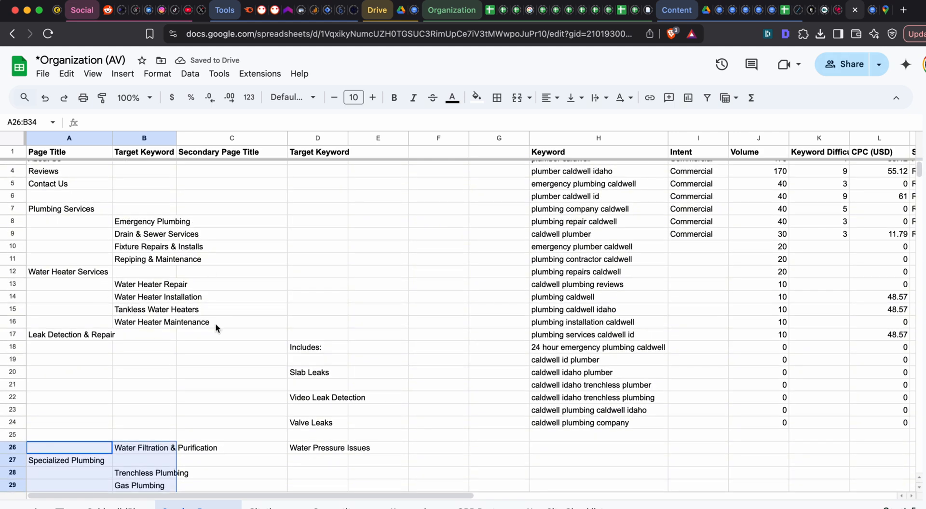
- Move Slab Leaks to B18 and Video Leak Detection to B19, beneath Leak Detection & Repair
scroll(216, 324, down, 2)
click(307, 330)
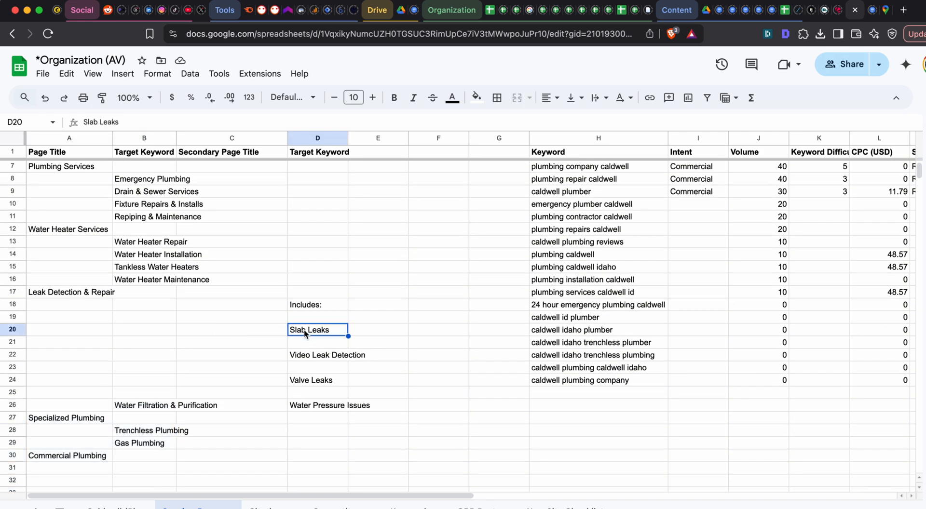
key(ctrl+x)
click(149, 305)
key(ctrl+v)
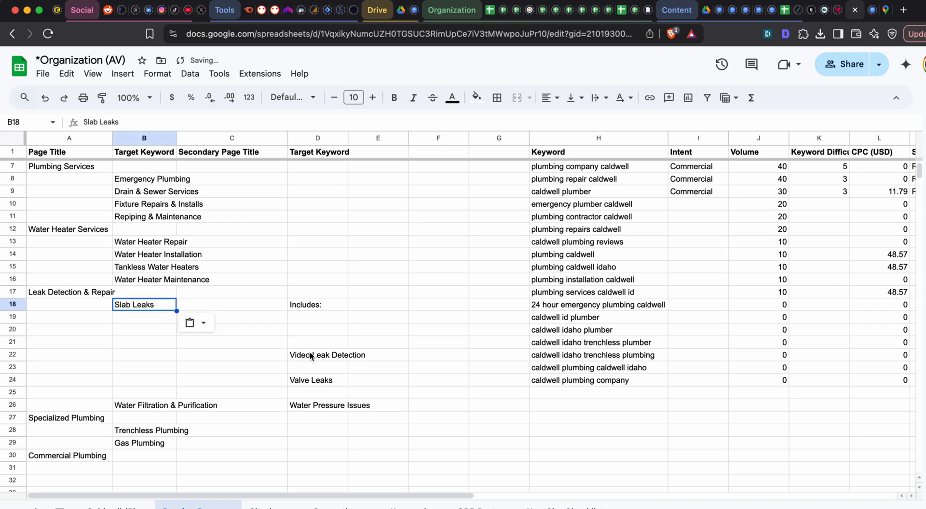
click(310, 354)
key(ctrl+x)
click(157, 318)
key(ctrl+v)
- Move Valve Leaks to B20 and Water Pressure Issues to B21
click(311, 380)
key(ctrl+x)
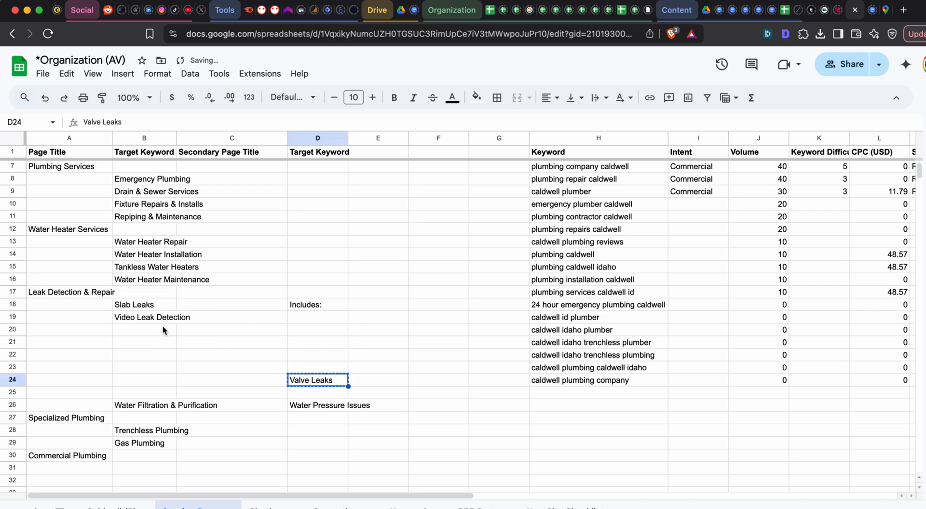
click(151, 322)
click(150, 330)
key(ctrl+v)
click(318, 405)
key(ctrl+x)
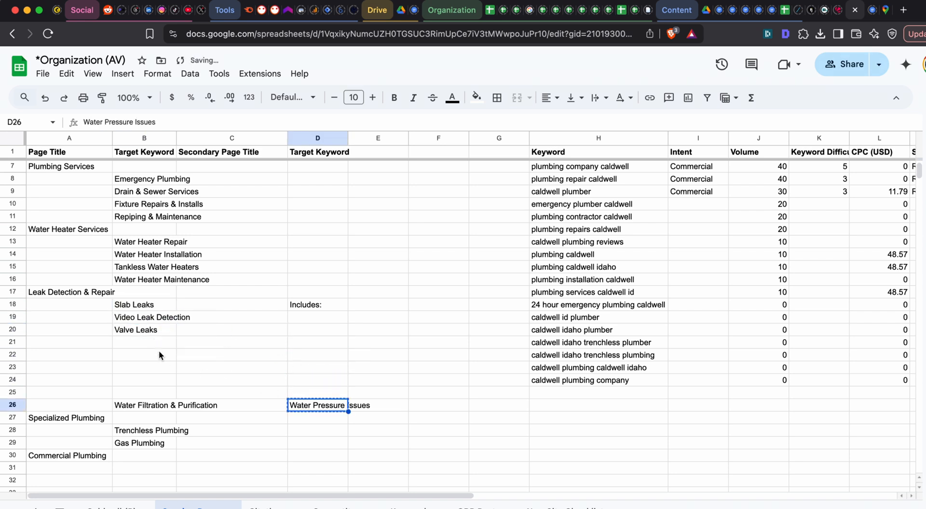
click(150, 340)
key(ctrl+v)
scroll(224, 339, up, 2)
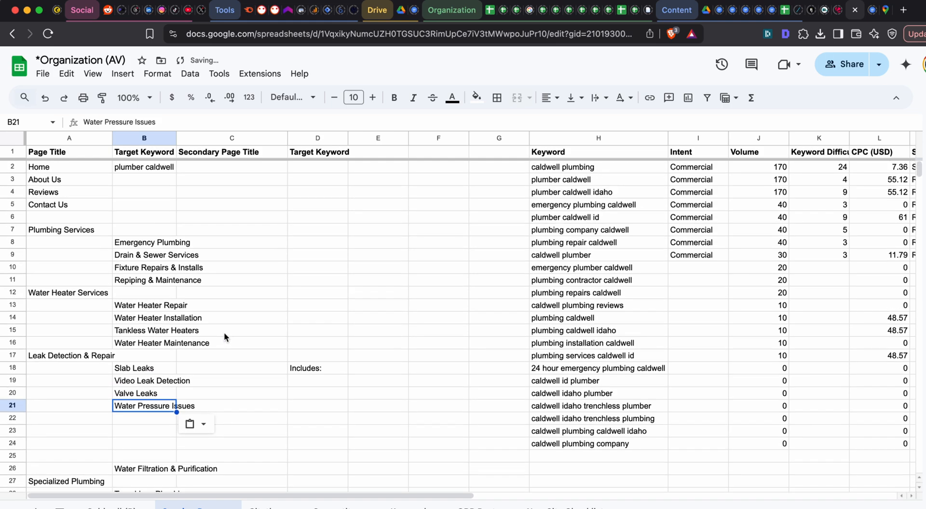
- Check ChatGPT's leak category, delete the four subpages in B18:B21 under Leak Detection & Repair, and return to ChatGPT
key(super+grave)
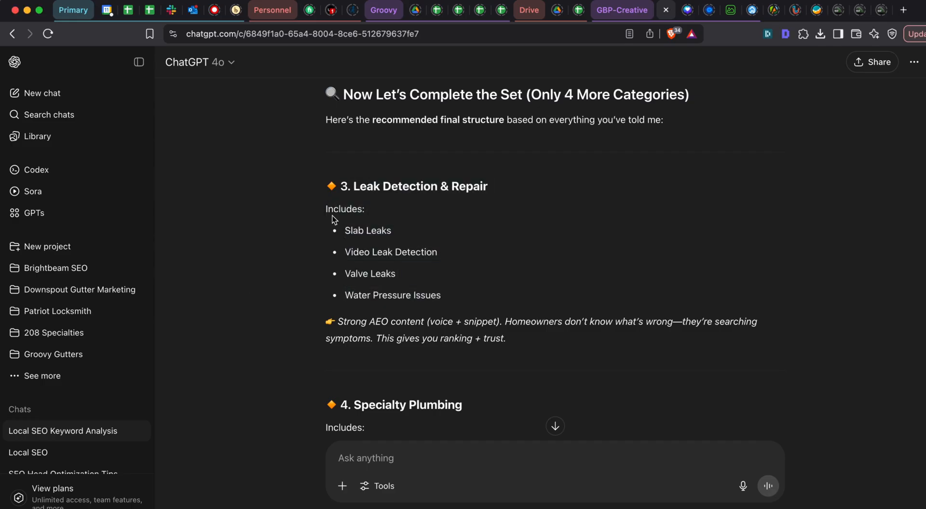
key(super+grave)
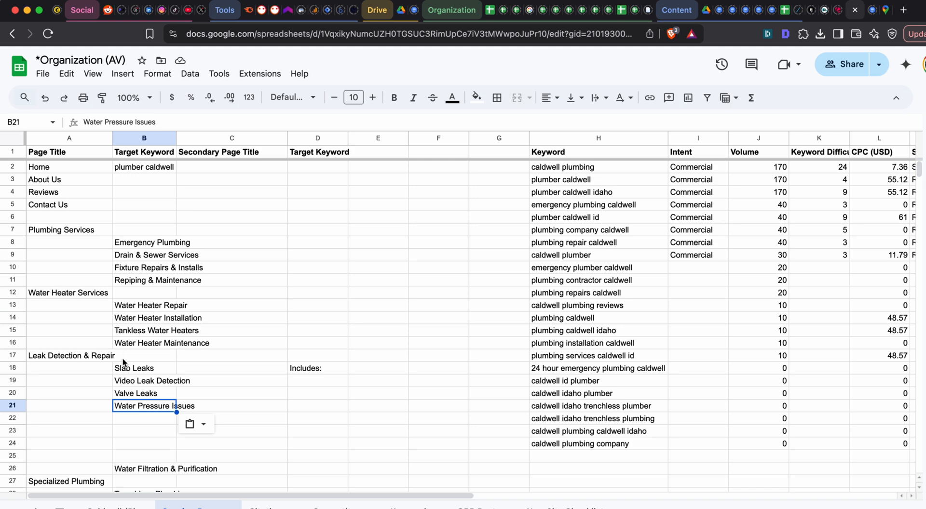
scroll(122, 357, down, 3)
drag(135, 311, 135, 347)
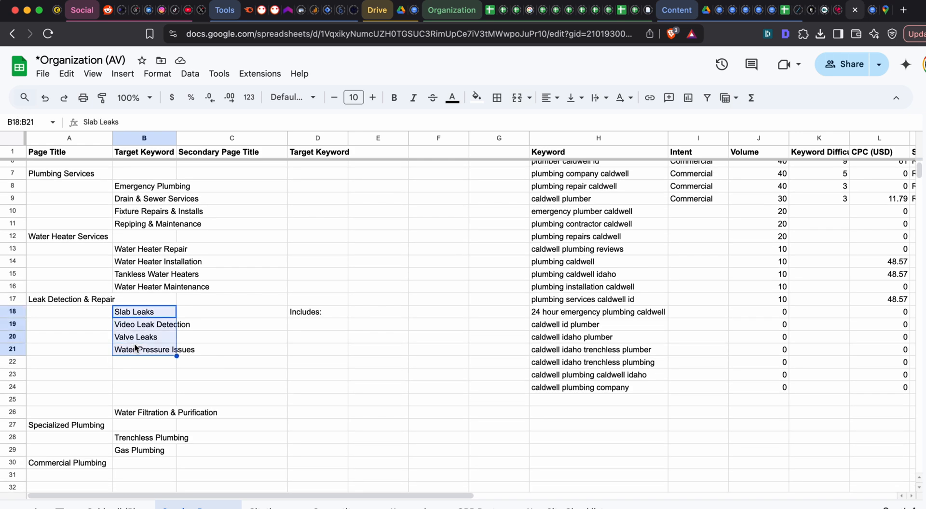
key(BackSpace)
click(104, 348)
key(super+grave)
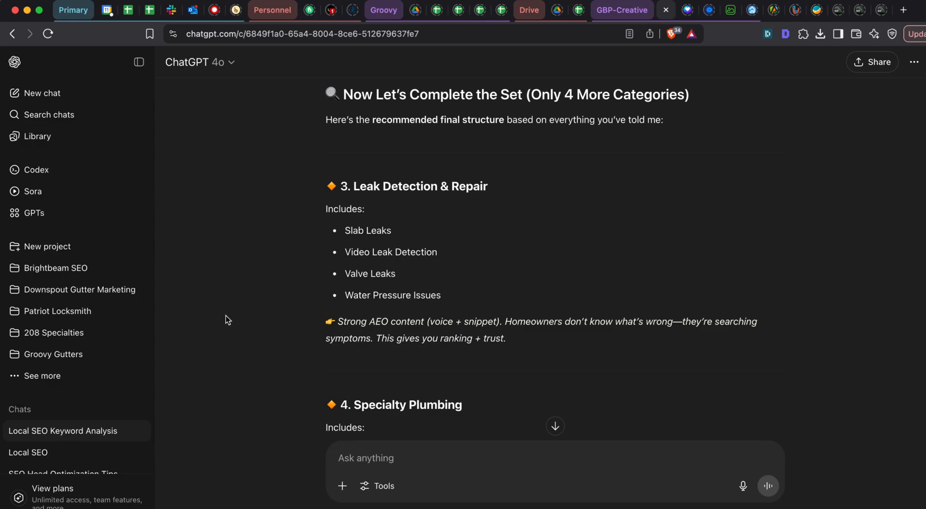
- Copy ChatGPT's fourth category heading, Specialty Plumbing, into A18 beneath Leak Detection & Repair in the sheet
scroll(341, 254, down, 3)
scroll(341, 255, down, 2)
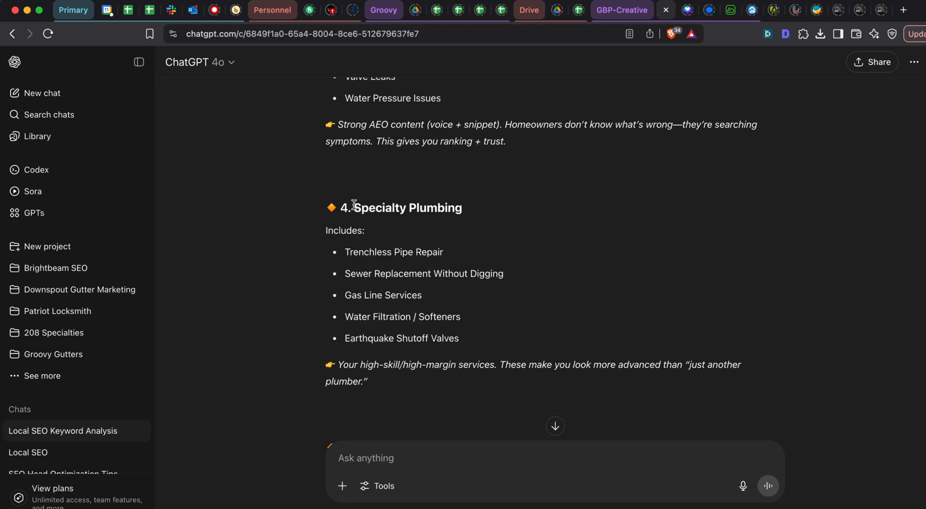
drag(352, 203, 481, 208)
key(ctrl+c)
key(super+grave)
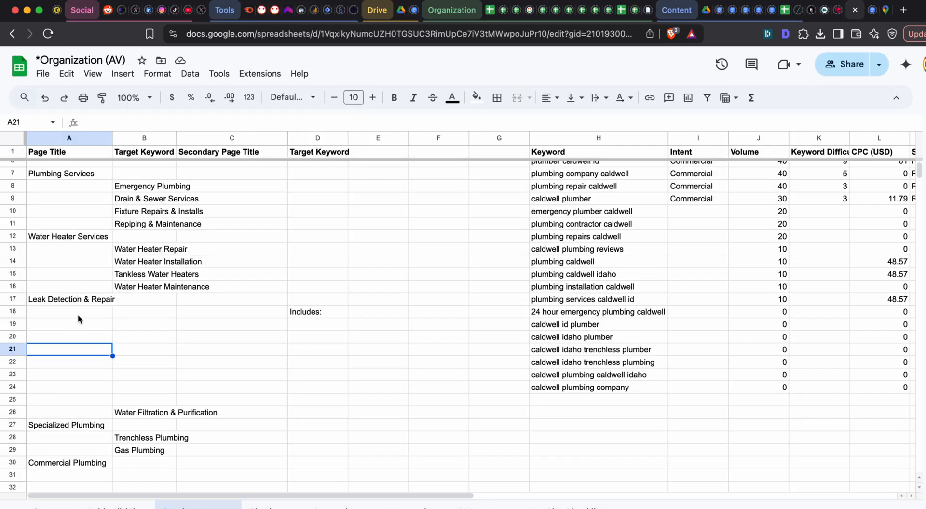
click(77, 312)
key(ctrl+v)
- Copy ChatGPT's five Specialty Plumbing services, from Trenchless Pipe Repair to Earthquake Shutoff Valves, into column B starting at B19
key(super+grave)
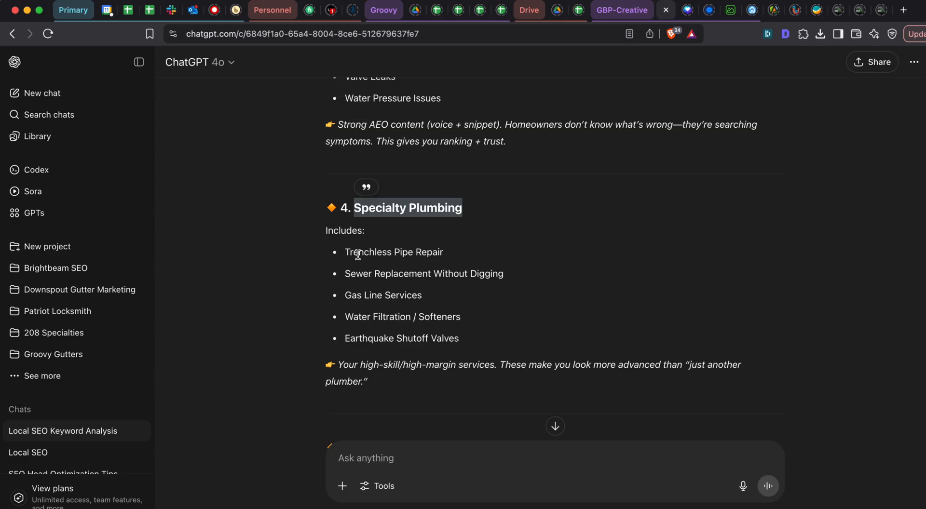
drag(357, 254, 475, 343)
key(ctrl+c)
key(super+grave)
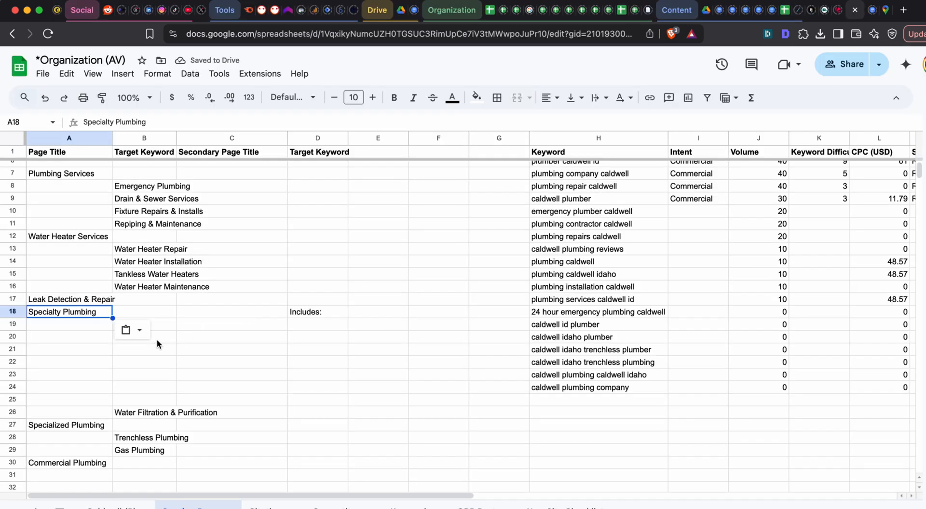
click(156, 323)
key(ctrl+v)
- Replace the first Specialty Plumbing subpage in B19 with Trenchless Plumbing, copied from B28
click(151, 436)
key(ctrl+c)
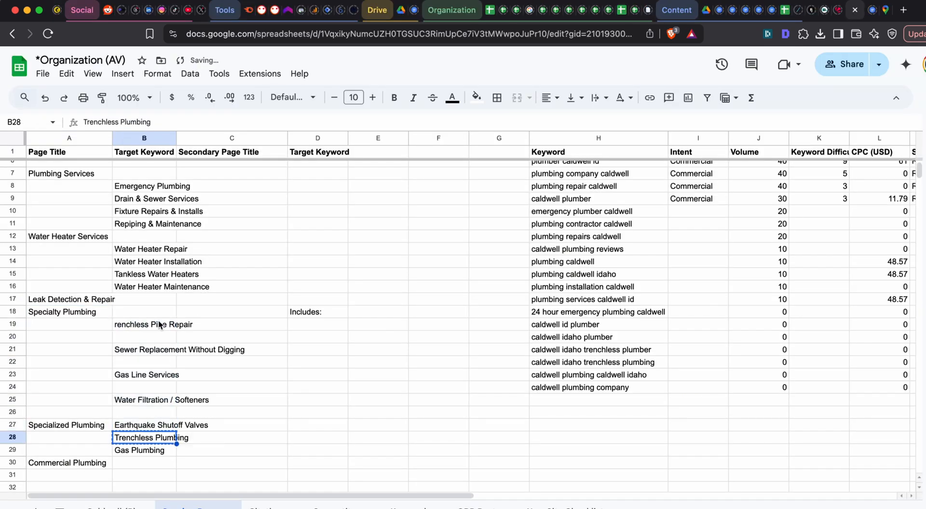
click(159, 325)
key(ctrl+v)
double_click(162, 324)
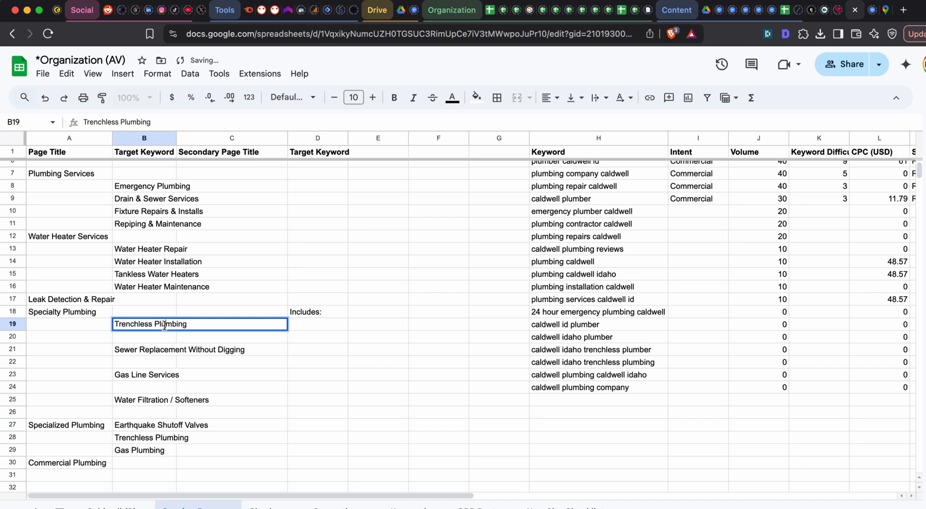
double_click(164, 325)
click(255, 413)
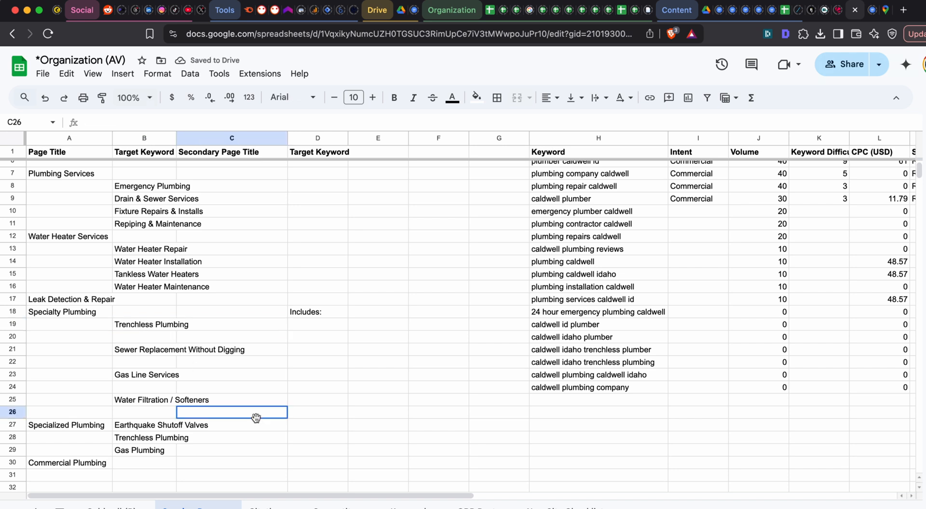
key(ctrl+z)
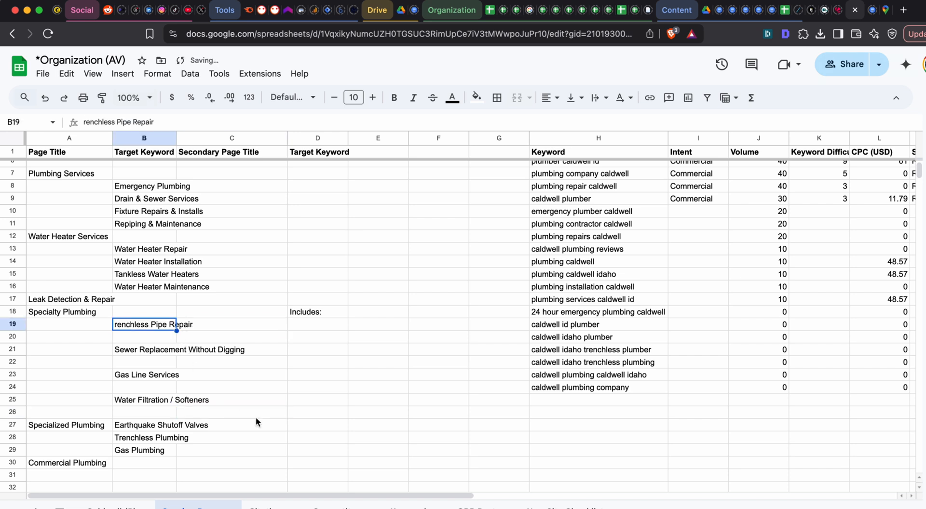
double_click(148, 325)
double_click(140, 325)
key(super+a)
key(super+v)
key(super+grave)
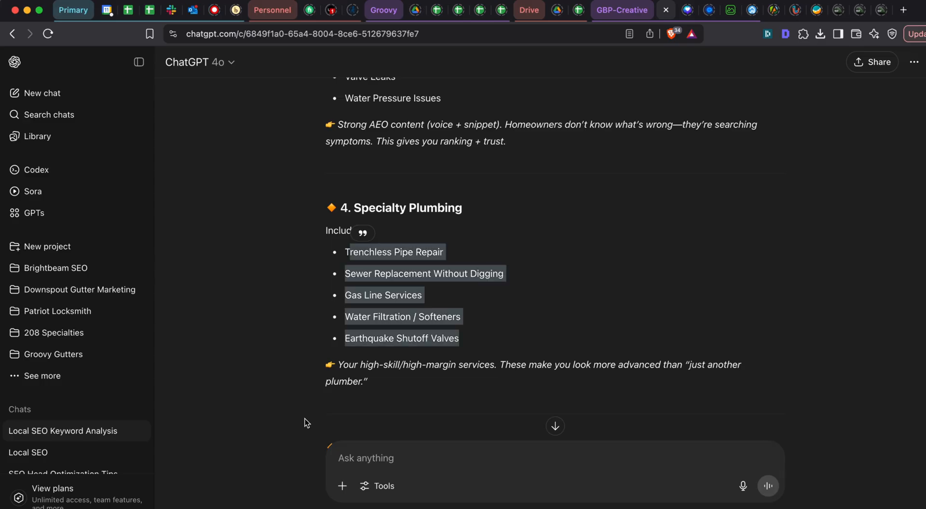
scroll(421, 276, down, 1)
key(super+grave)
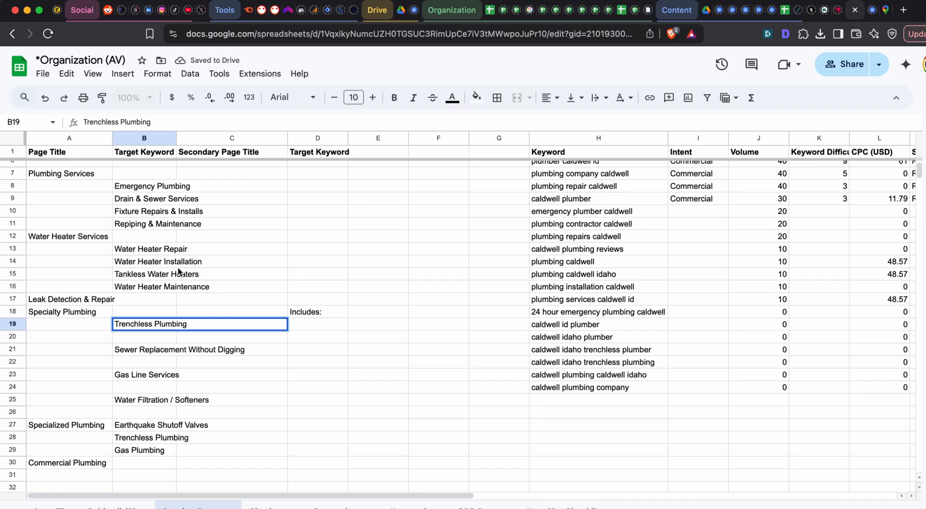
click(89, 324)
click(160, 328)
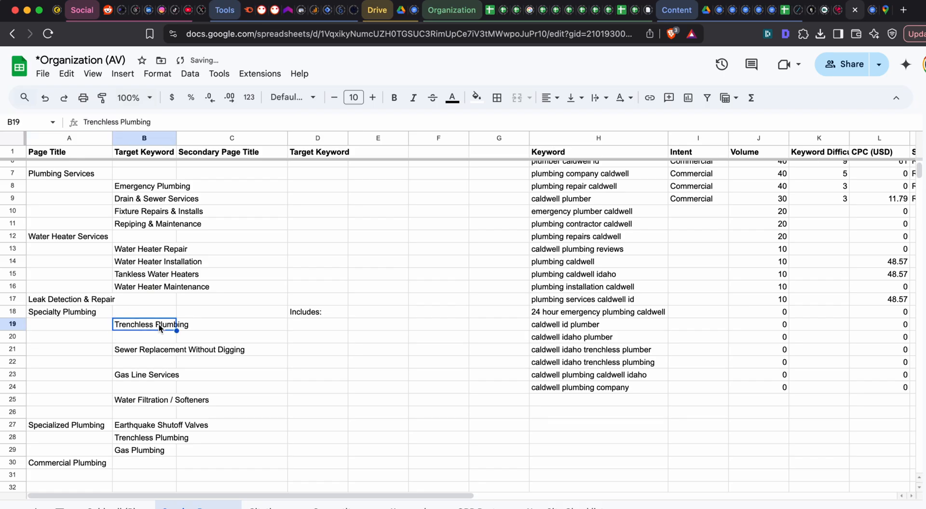
- Review ChatGPT's suggested services for the Specialty Plumbing, Commercial Plumbing and Service Area Pages categories
click(160, 350)
key(super+grave)
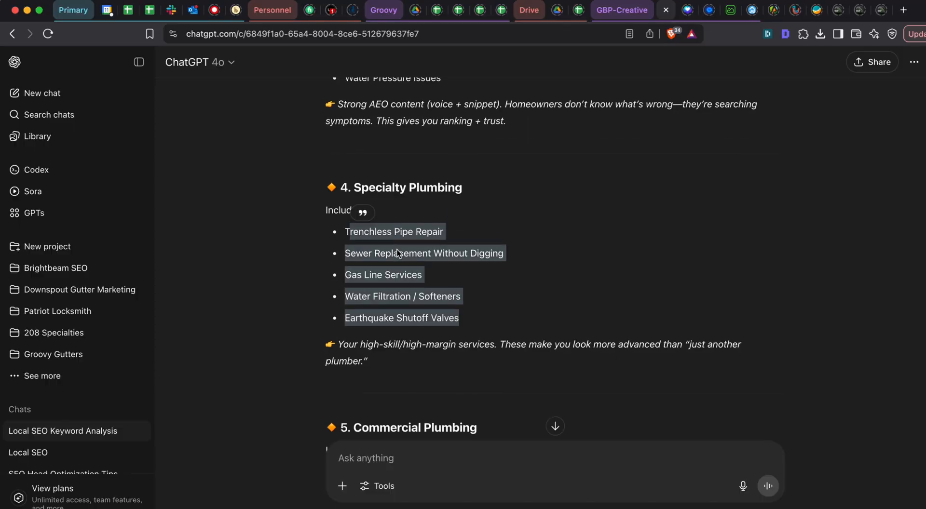
scroll(385, 250, down, 5)
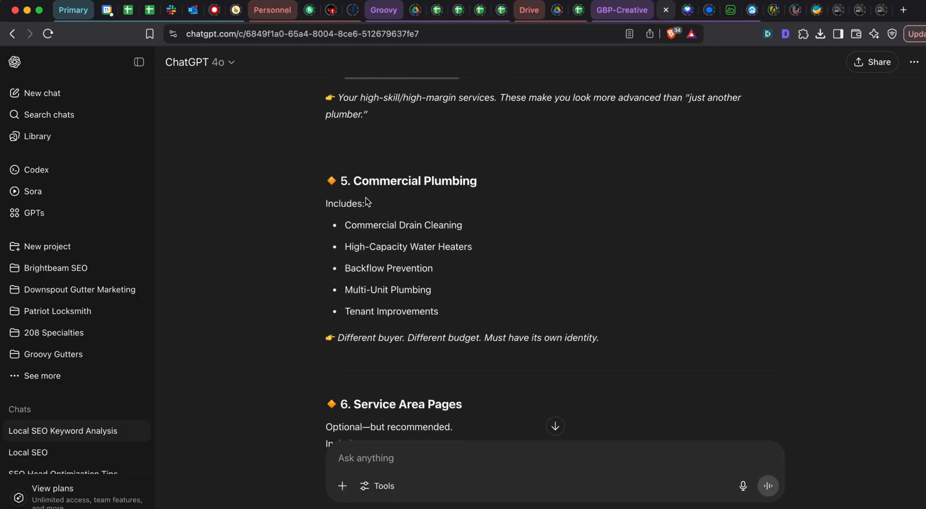
scroll(351, 184, down, 2)
scroll(381, 202, down, 2)
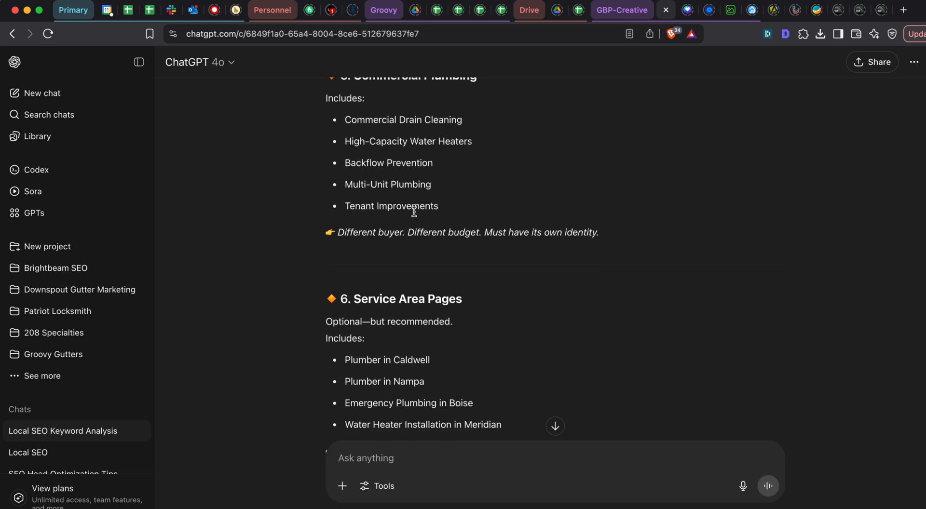
scroll(371, 270, up, 3)
scroll(385, 270, up, 5)
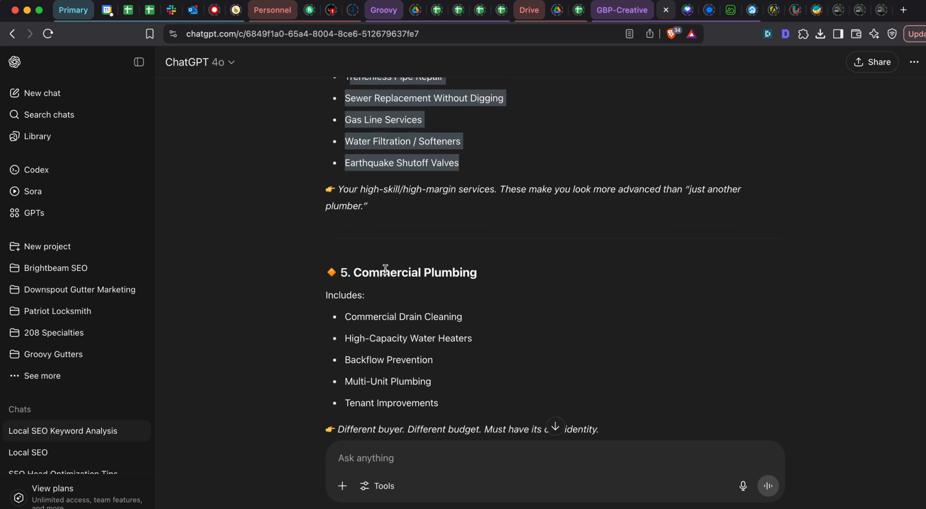
drag(357, 161, 521, 297)
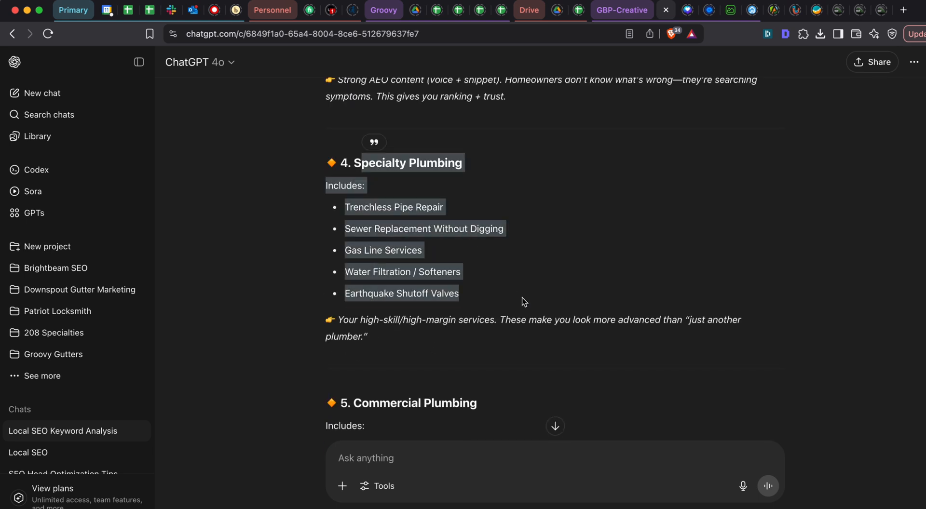
click(521, 297)
- Copy Sewer Replacement Without Digging from B21 into B20 in the sheet
key(super+grave)
scroll(146, 313, down, 1)
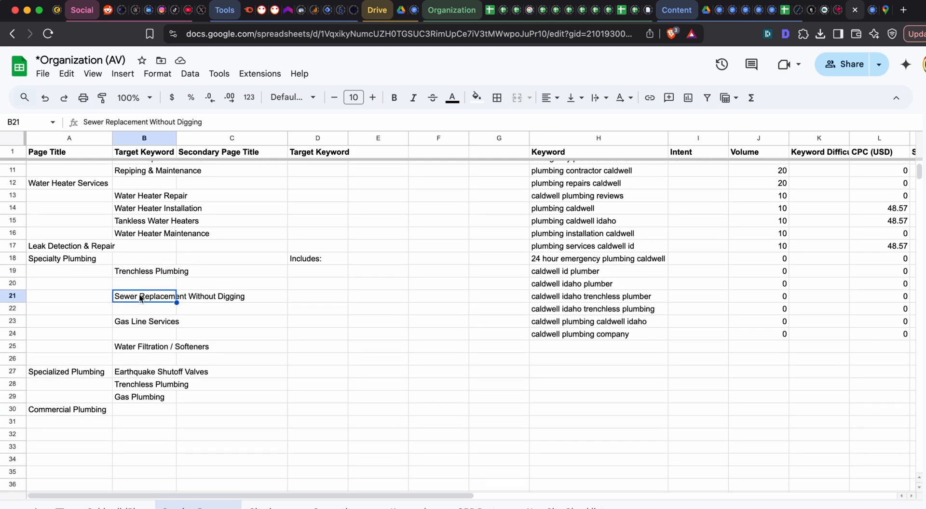
click(147, 284)
key(super+v)
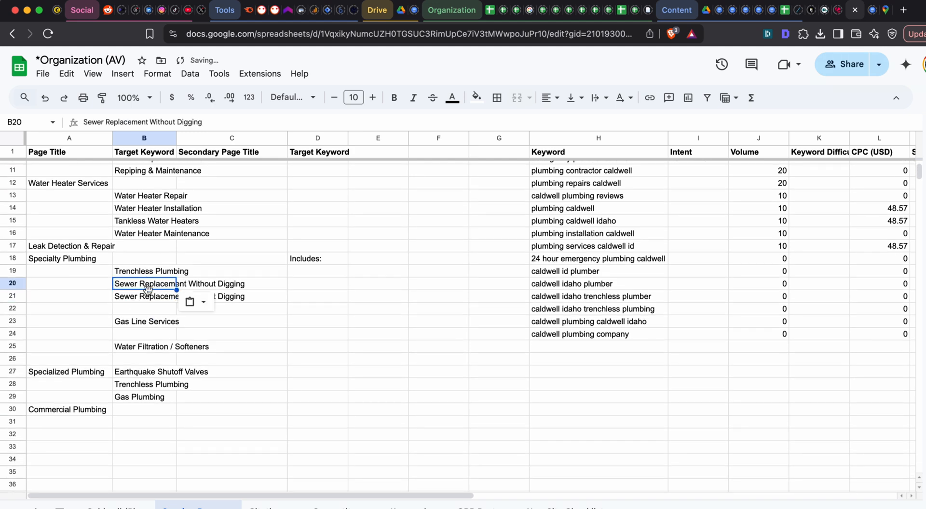
- Shorten the subpage in B20 to Sewer Replacement and delete the duplicate entry in B21
key(super+grave)
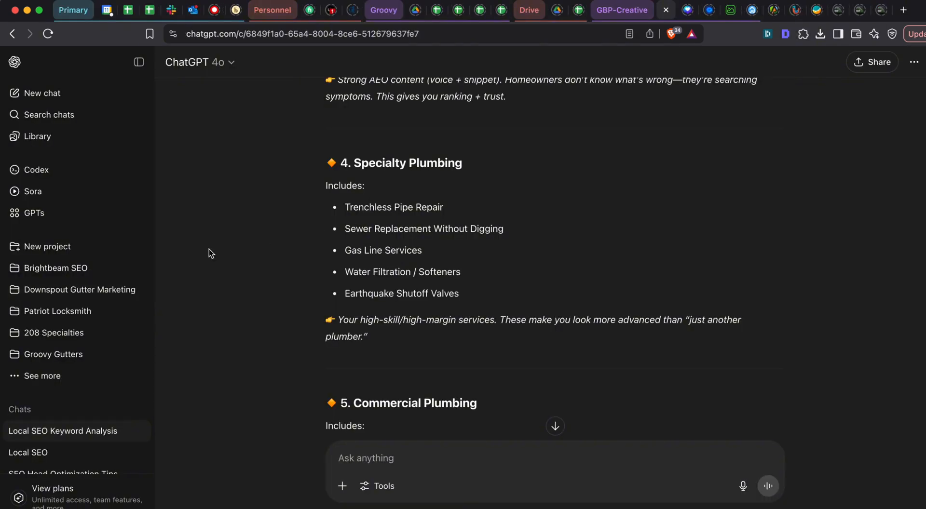
key(super+grave)
double_click(170, 283)
drag(186, 283, 386, 282)
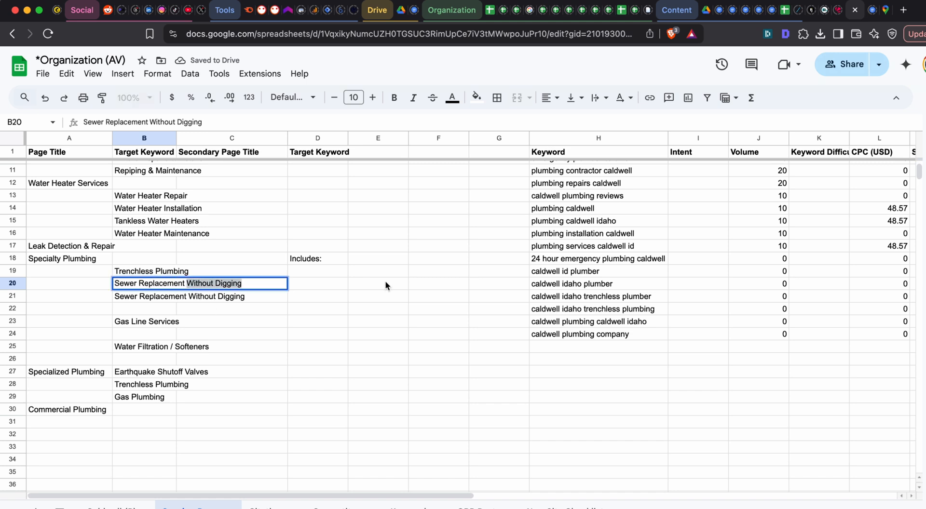
key(BackSpace)
click(177, 284)
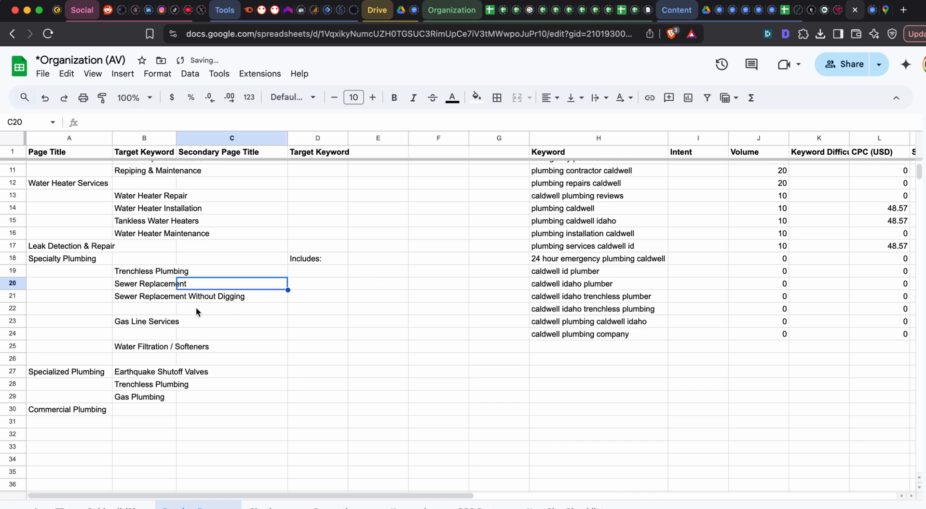
click(184, 299)
key(Left)
key(BackSpace)
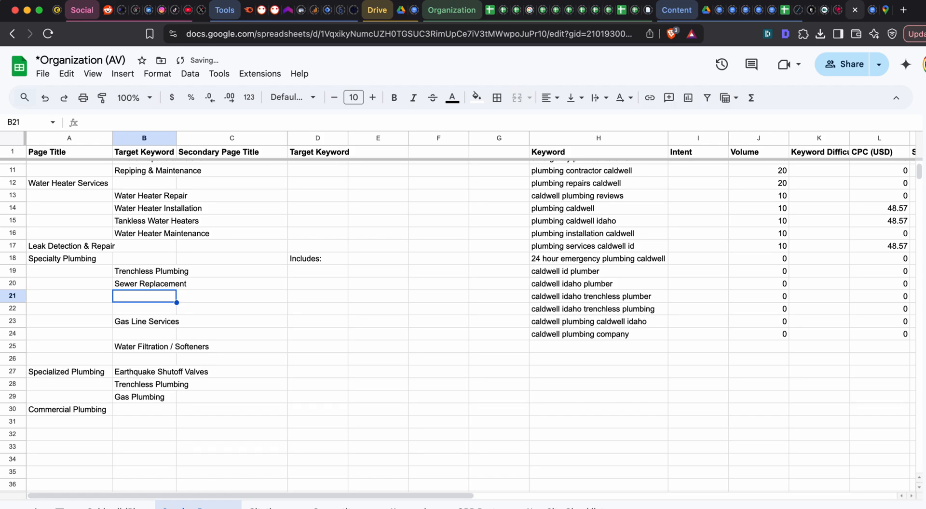
- Move Gas Line Services up to B21, directly beneath Sewer Replacement
key(super+grave)
key(super+grave)
click(155, 321)
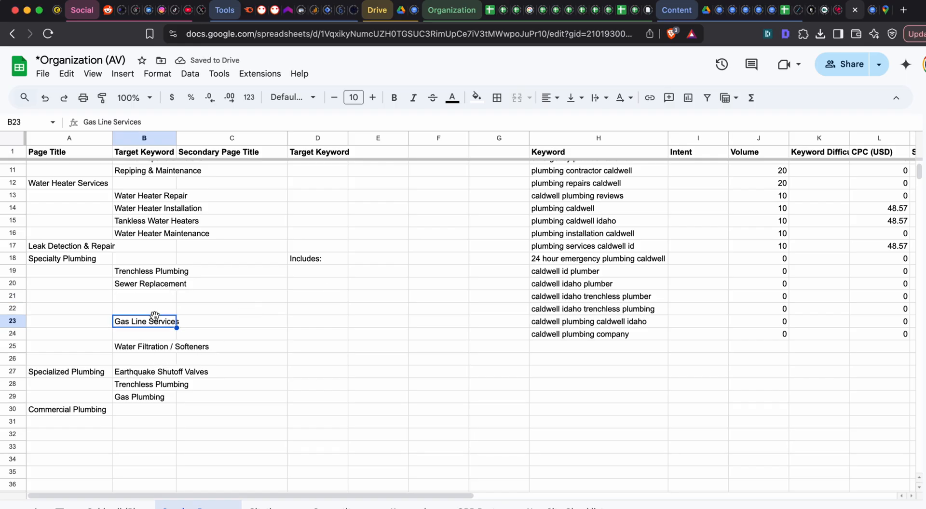
key(ctrl+x)
click(156, 299)
key(ctrl+v)
- Check ChatGPT's list and move Water Filtration / Softeners up to B22
key(super+grave)
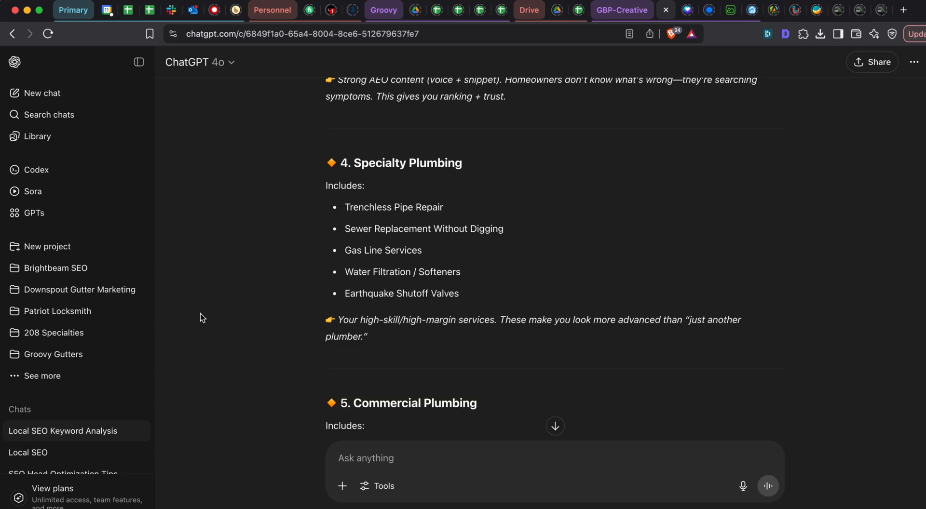
key(super+grave)
click(131, 347)
key(ctrl+x)
click(144, 310)
key(ctrl+v)
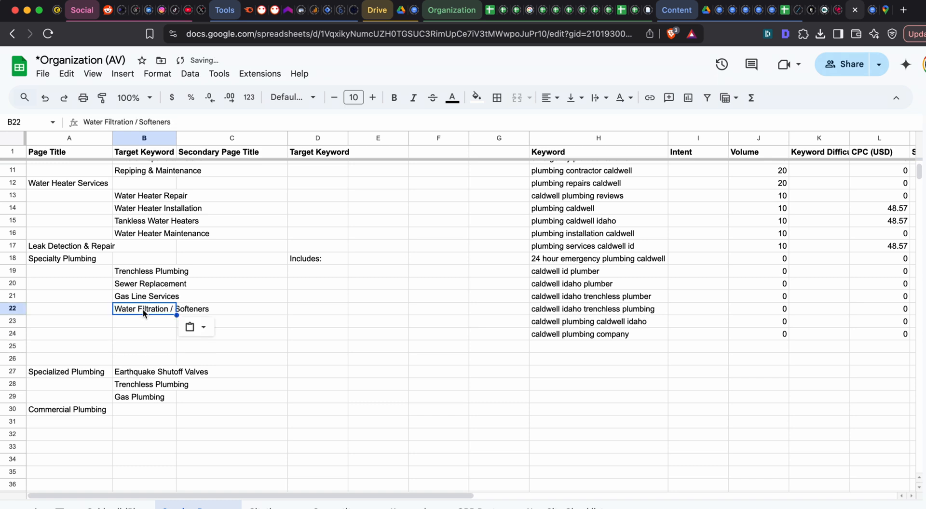
- Move Earthquake Shutoff Valves up to B23 as the last Specialty Plumbing subpage
click(74, 376)
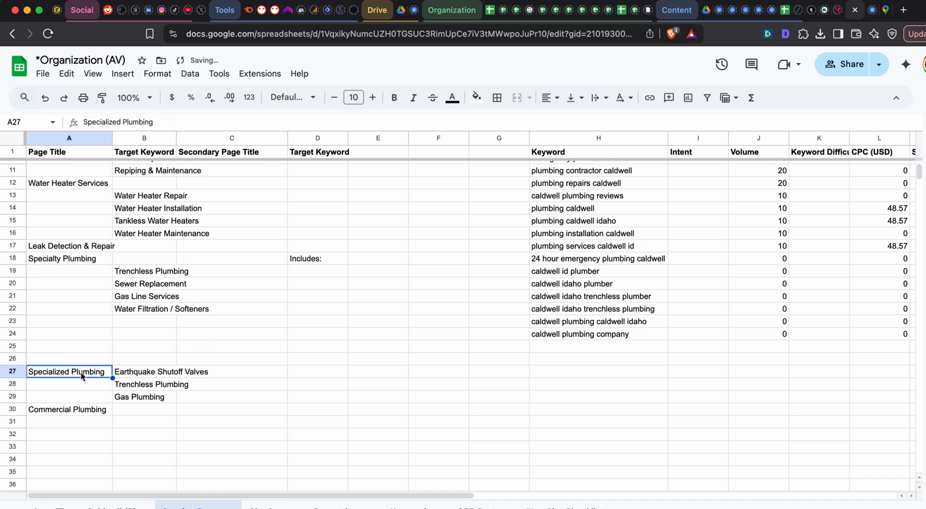
key(super+grave)
key(super+grave)
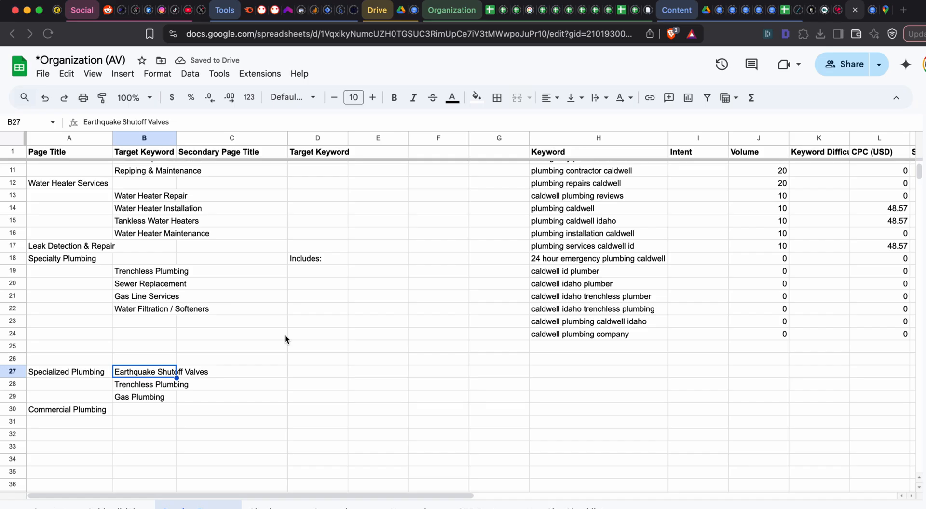
key(ctrl+x)
click(163, 326)
key(ctrl+v)
- Delete the old Specialized Plumbing block in A27:B29 and move Commercial Plumbing up to A24
click(161, 385)
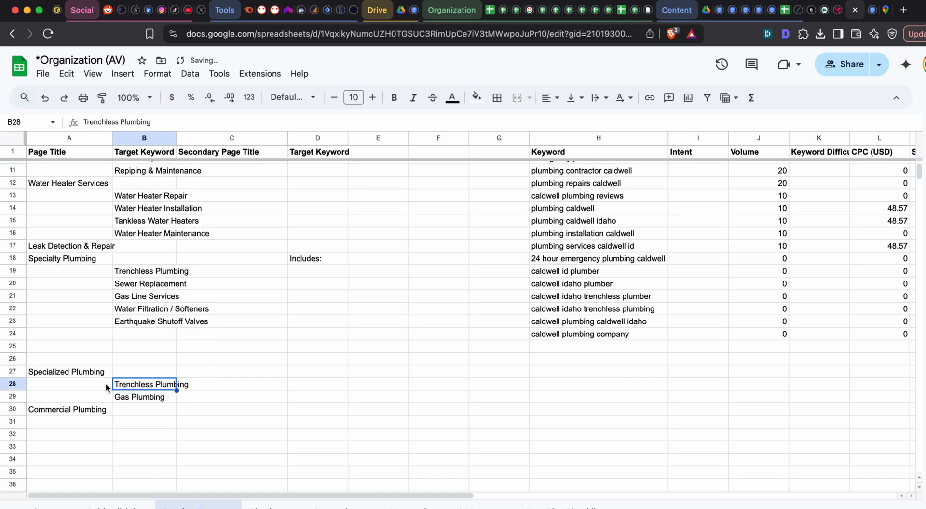
drag(79, 376, 159, 398)
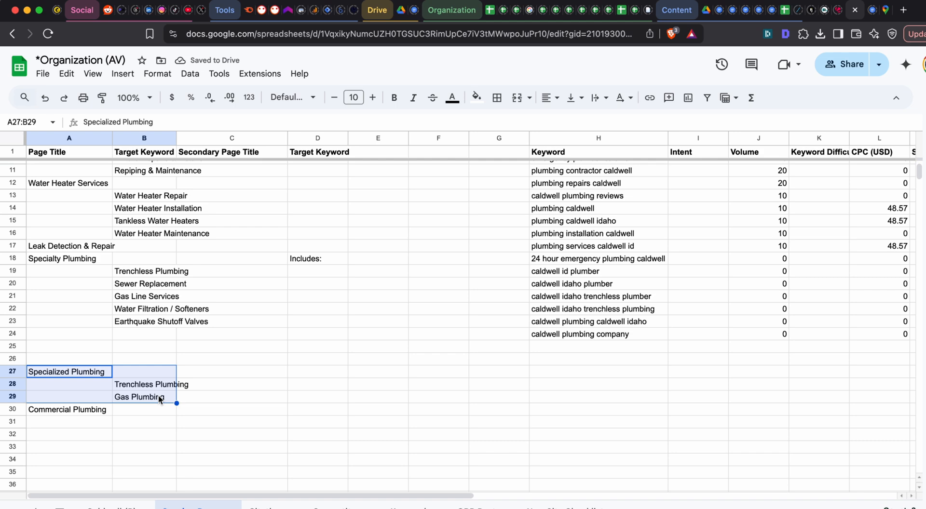
key(Delete)
click(103, 410)
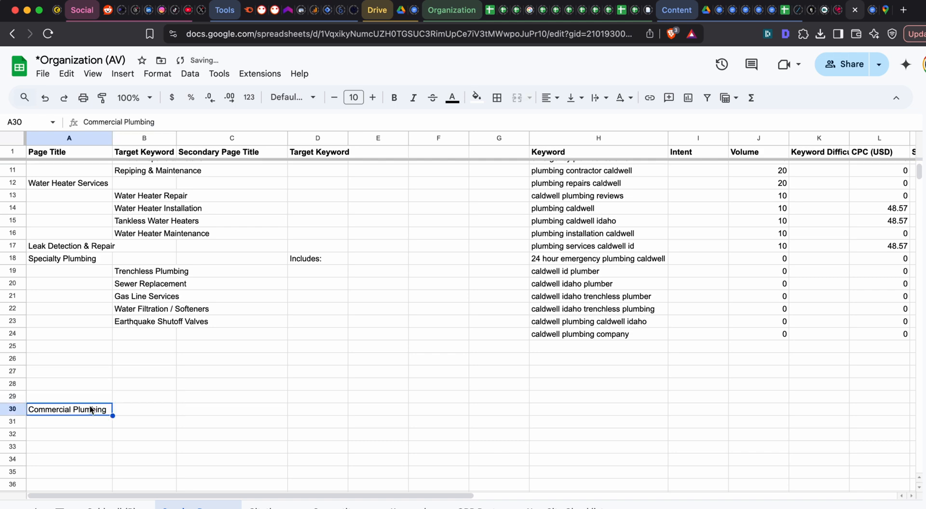
drag(99, 405, 101, 330)
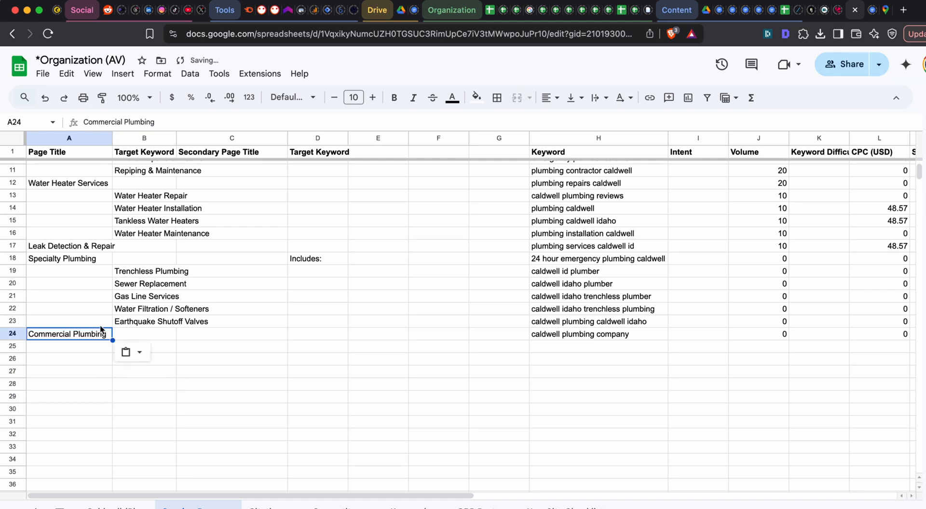
- Undo the Commercial Plumbing move and the deletion of the old Specialized Plumbing block, and redo both changes
scroll(79, 316, up, 2)
key(super+grave)
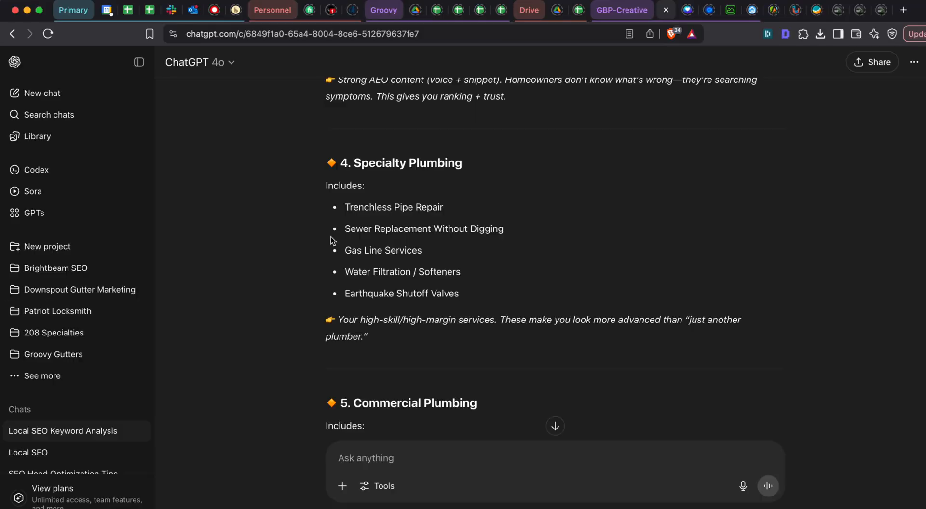
key(super+grave)
key(super+z)
key(super+z)
scroll(178, 400, down, 1)
key(super+shift+z)
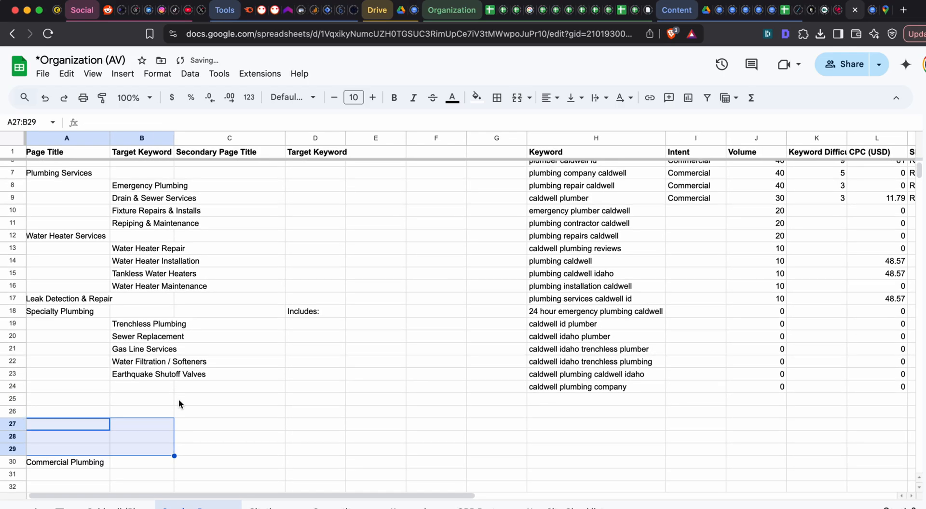
key(super+shift+z)
- Try renaming the Specialty Plumbing heading in A18 to "Specialized Plumbing", and undo the rename
click(68, 315)
double_click(61, 312)
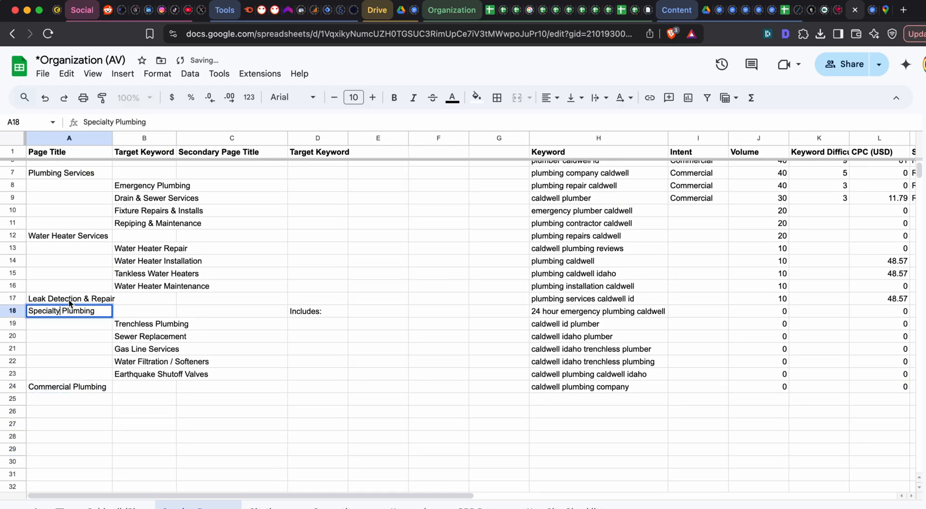
key(BackSpace)
key(BackSpace)
key(BackSpace)
key(BackSpace)
text(zed)
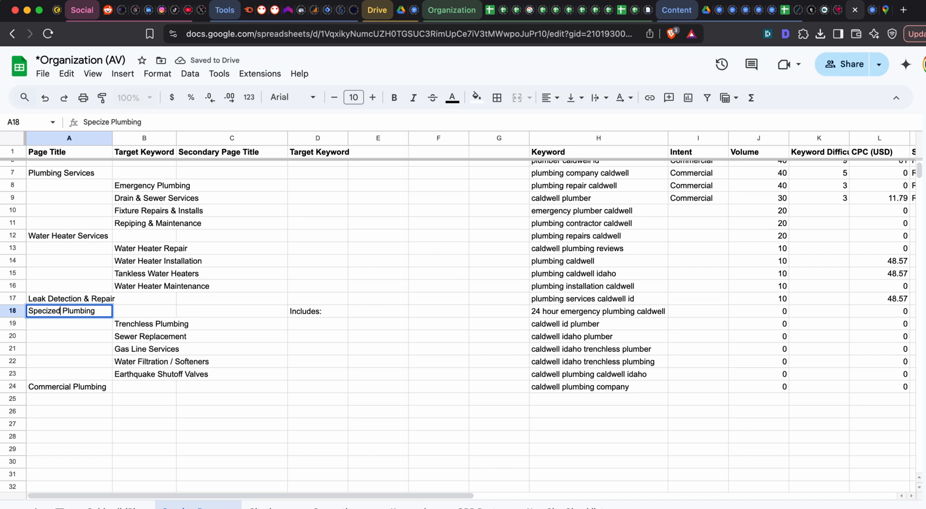
key(BackSpace)
key(BackSpace)
key(BackSpace)
key(BackSpace)
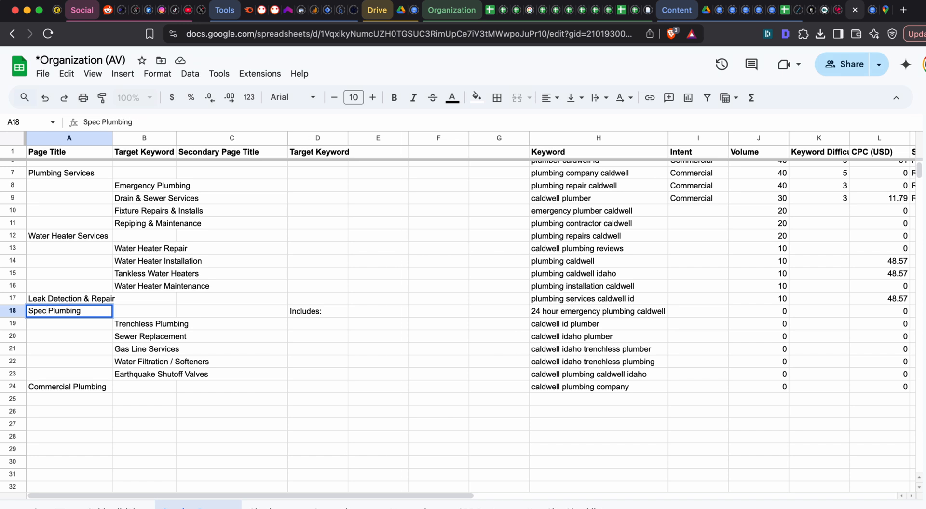
text(ialized)
key(Tab)
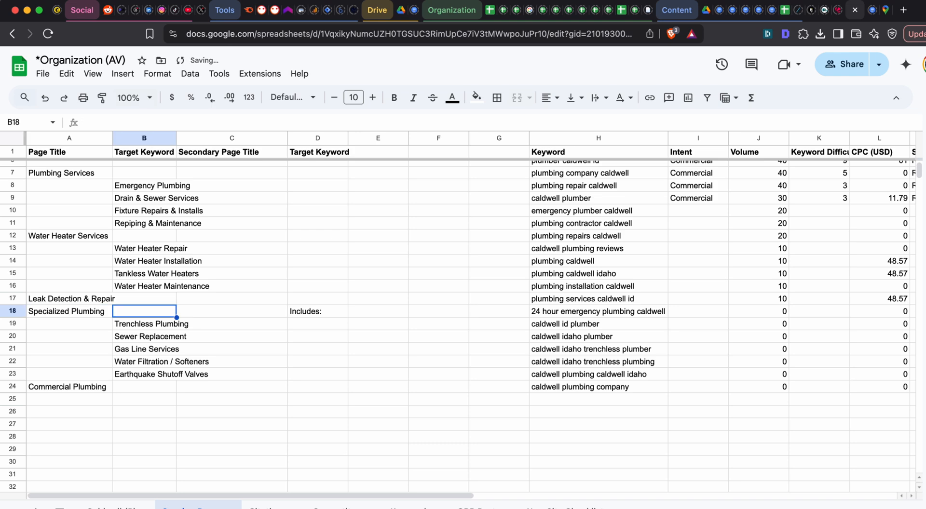
scroll(113, 319, up, 2)
key(super+z)
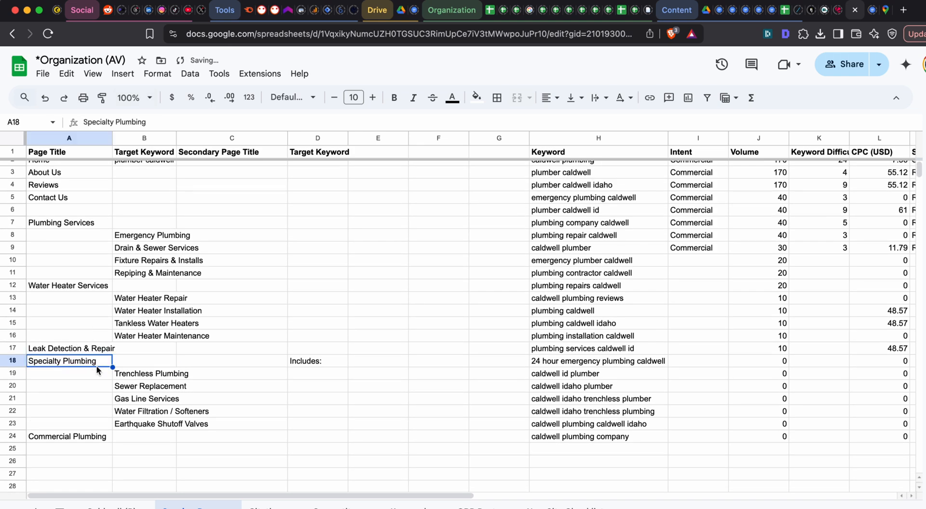
- Check the service groups for overlaps with Drain & Sewer Services and delete Sewer Replacement from B20
click(154, 350)
scroll(91, 270, up, 1)
scroll(91, 270, down, 1)
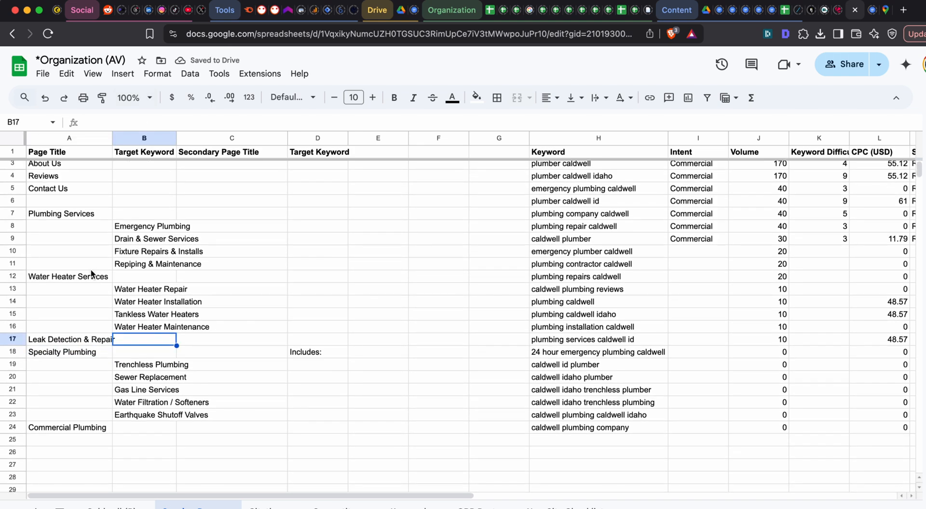
scroll(114, 253, up, 1)
click(77, 355)
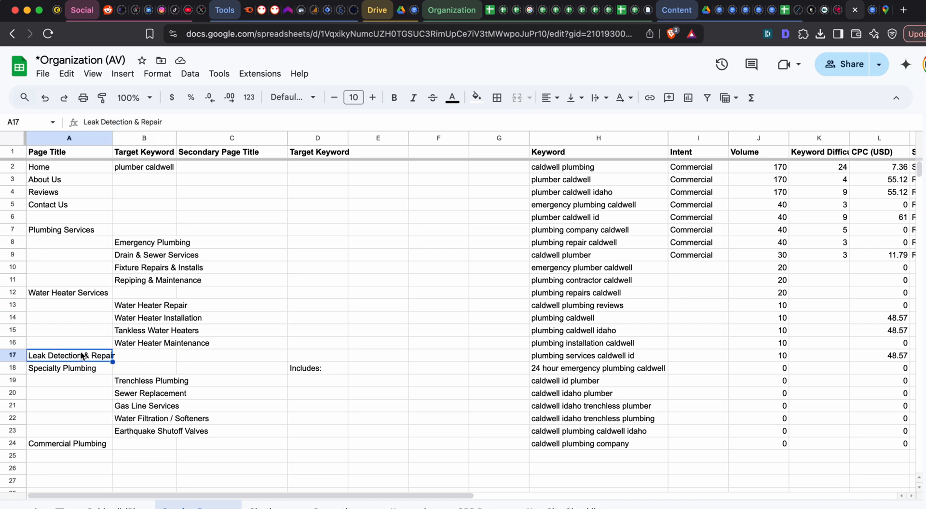
click(144, 242)
click(139, 255)
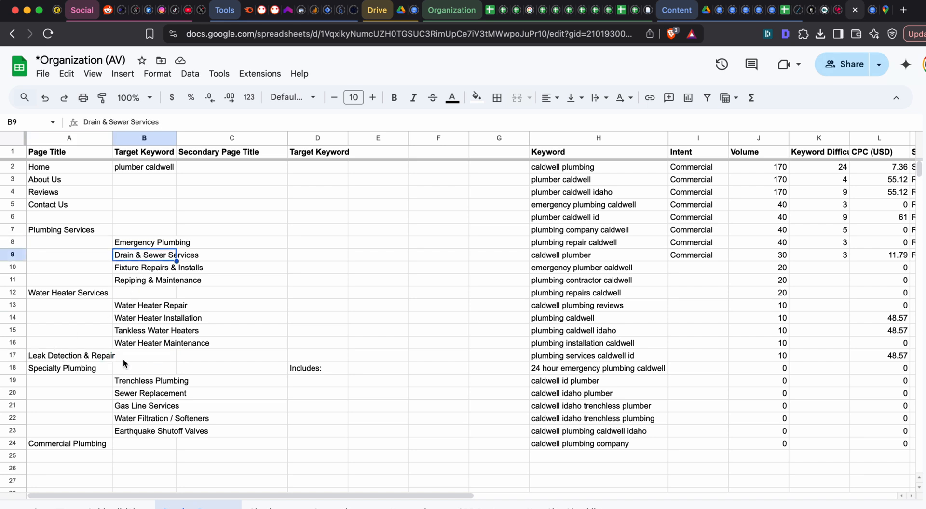
click(99, 233)
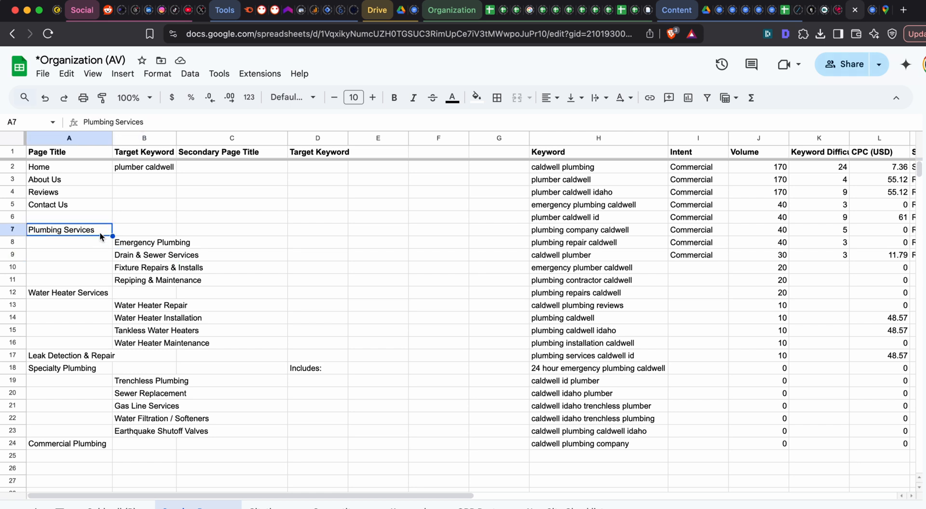
click(124, 257)
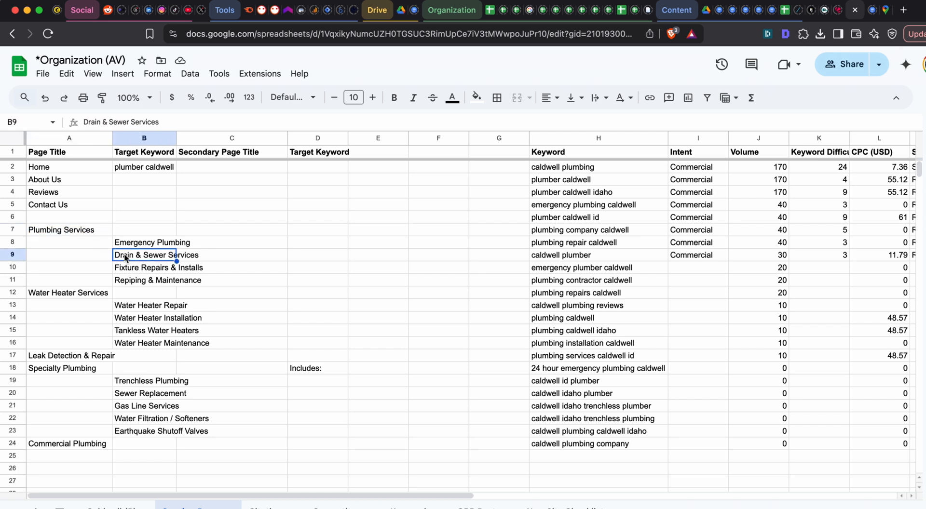
click(147, 394)
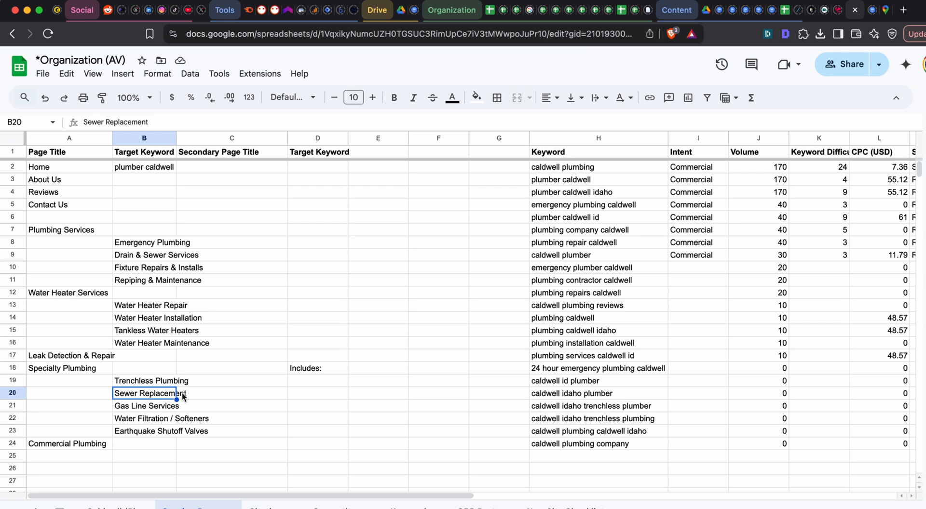
key(Delete)
- Close the gap by moving Gas Line Services through Commercial Plumbing, A21:B24, up one row to start at A20
click(94, 370)
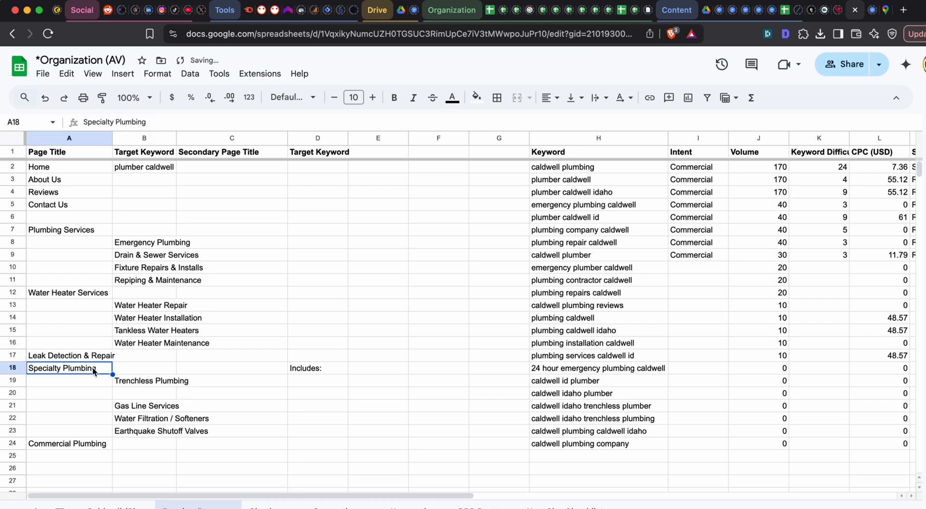
click(151, 269)
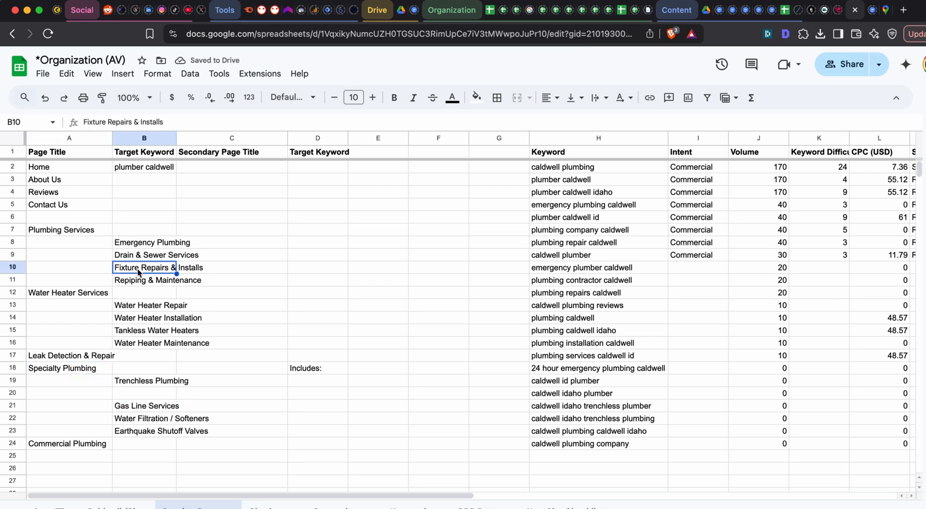
click(154, 278)
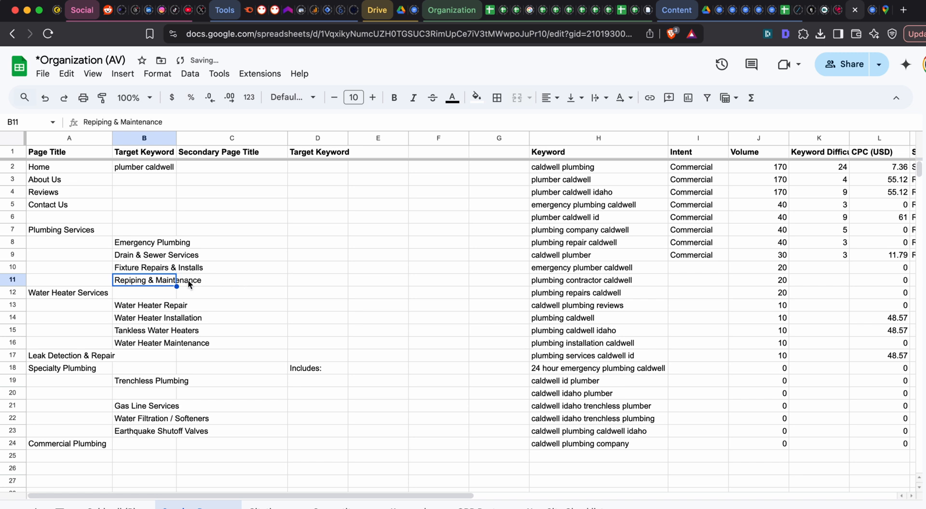
drag(150, 404, 104, 444)
key(ctrl+c)
click(97, 396)
key(ctrl+v)
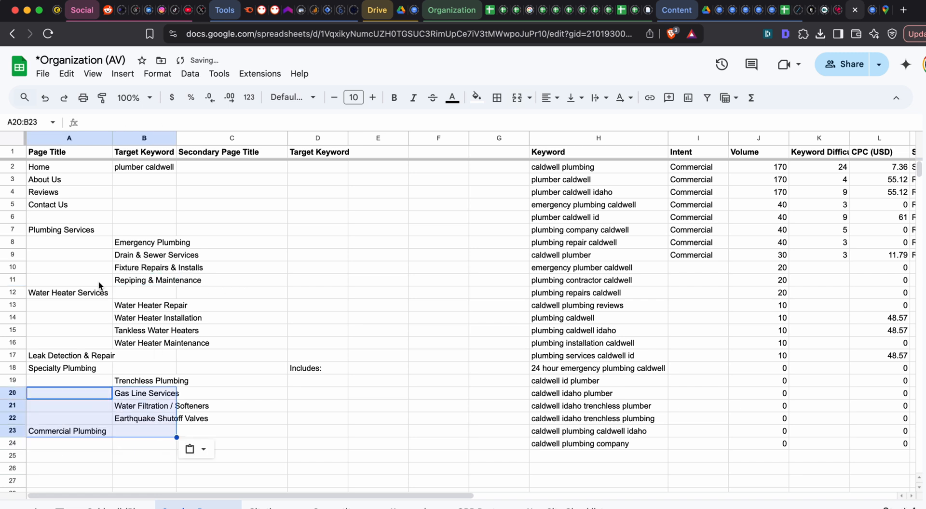
- Copy the structure in A7:B23, send it in ChatGPT with the request "Ok give me your anlysis on this", and read the reply
drag(100, 235, 155, 432)
key(ctrl+c)
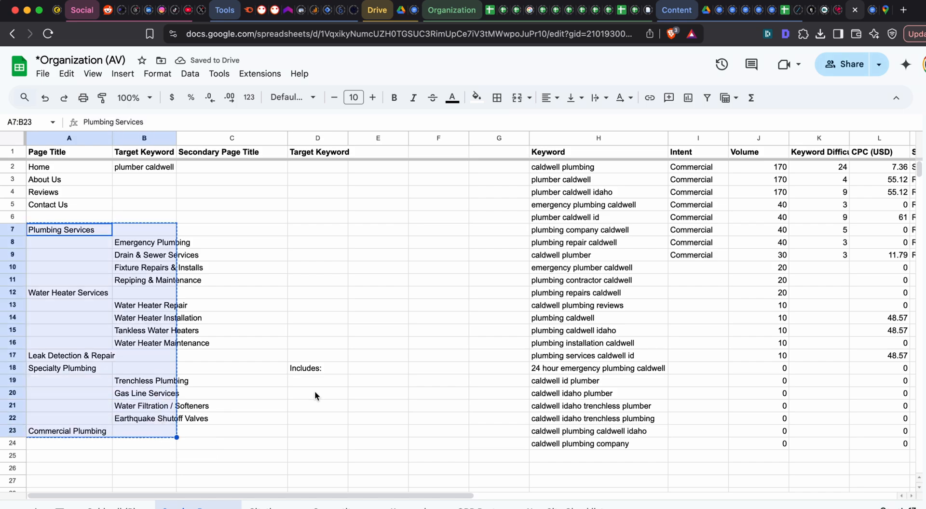
key(super+grave)
text(Ok)
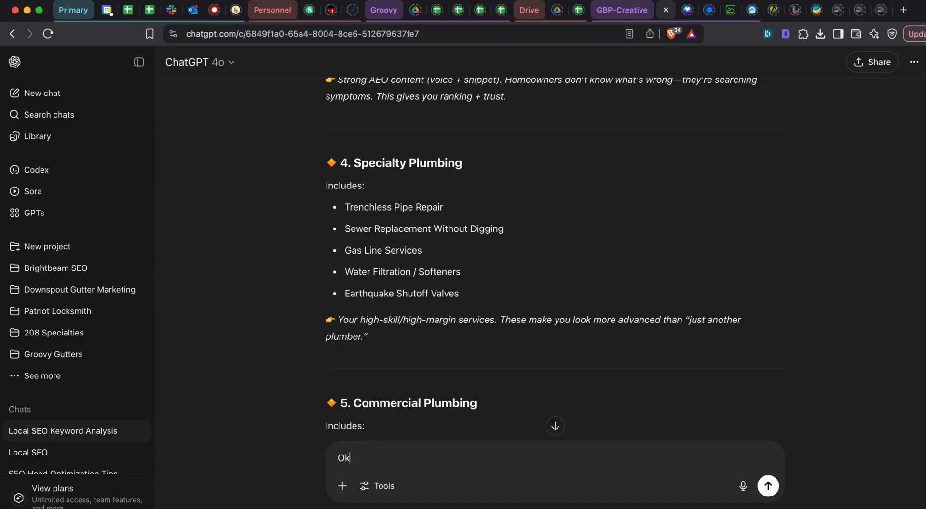
text( give me your anly)
key(shift+Return)
key(shift+Return)
key(shift+Return)
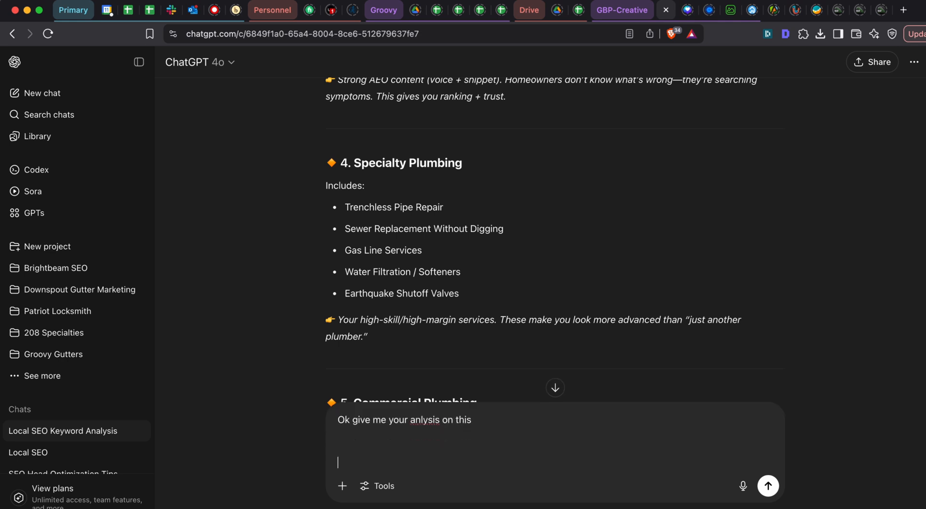
key(super+v)
key(Return)
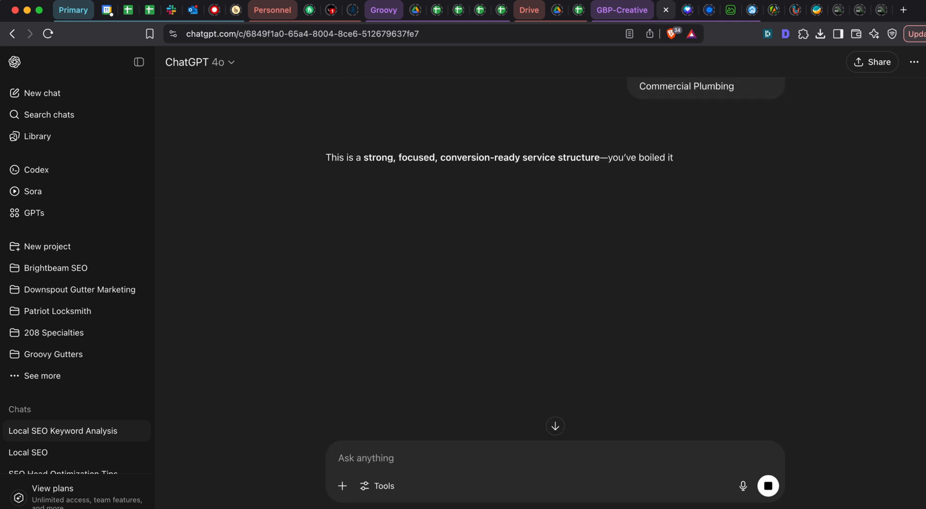
scroll(480, 153, down, 3)
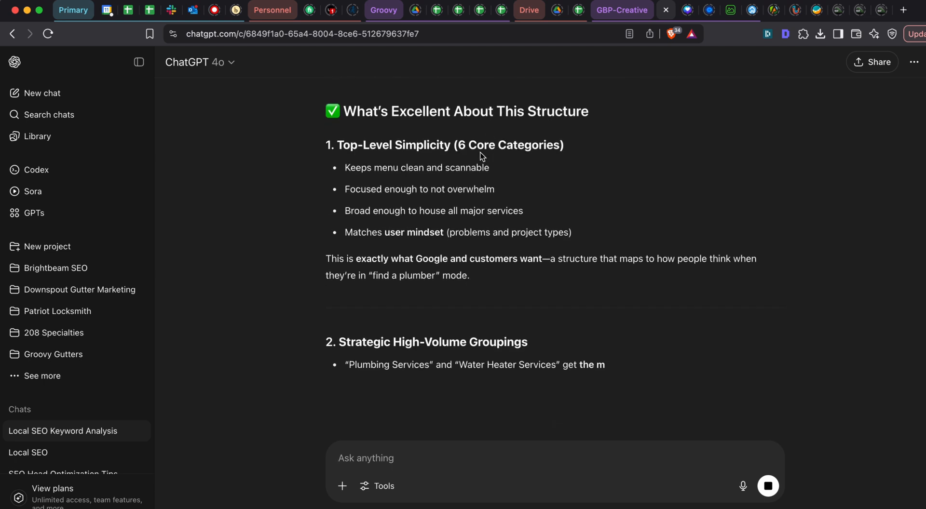
scroll(480, 152, down, 2)
scroll(438, 201, down, 2)
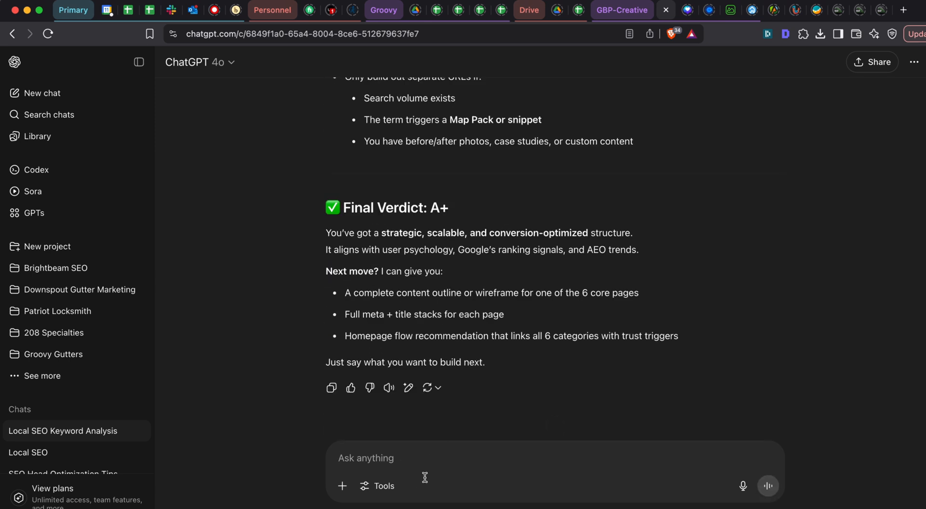
- Begin a follow-up prompt with the line "IS there anything in this that can be either"
text(IS there)
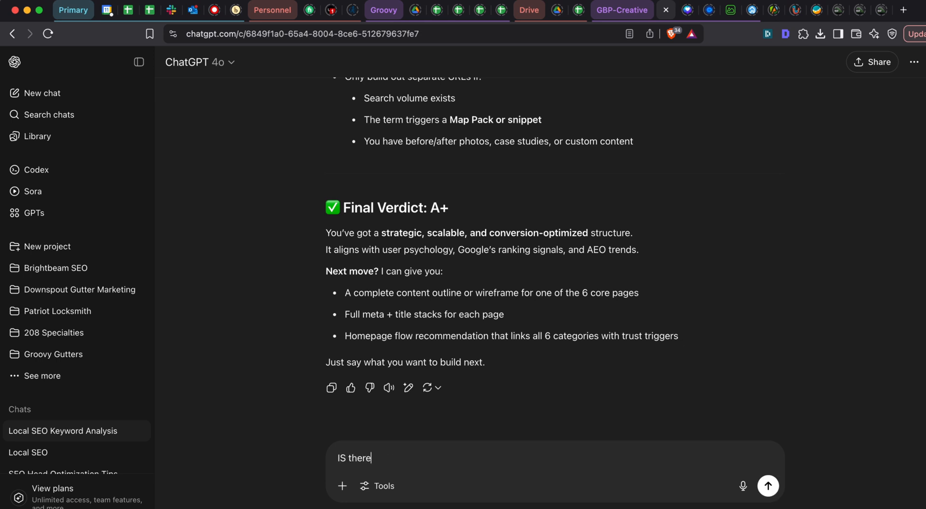
text( anything in this that can be either)
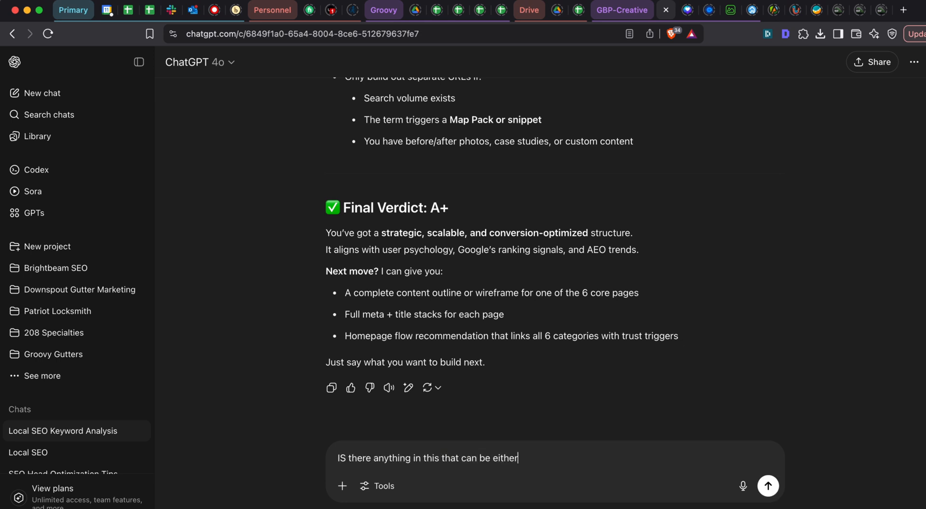
key(shift+Return)
- Add the prompt line "furtherr clarified for the customer searching the site or easier to navigate"
text(furtherr clar)
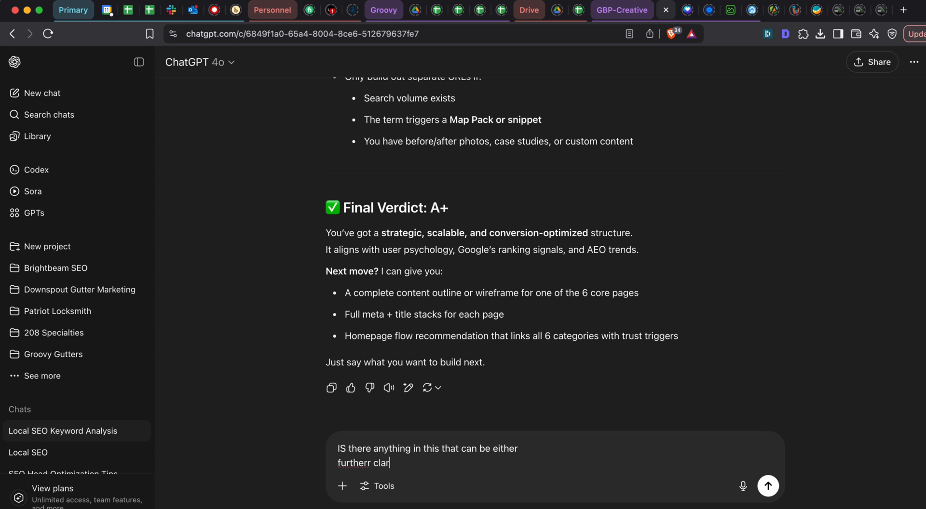
text(ified for the customer sear)
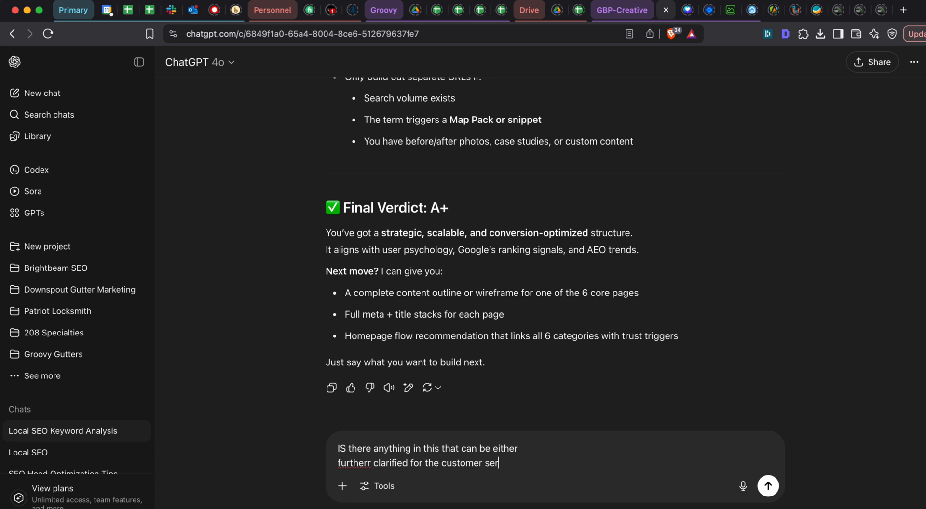
key(BackSpace)
text(arching the site)
key(shift+Return)
key(BackSpace)
text(or easier to nav)
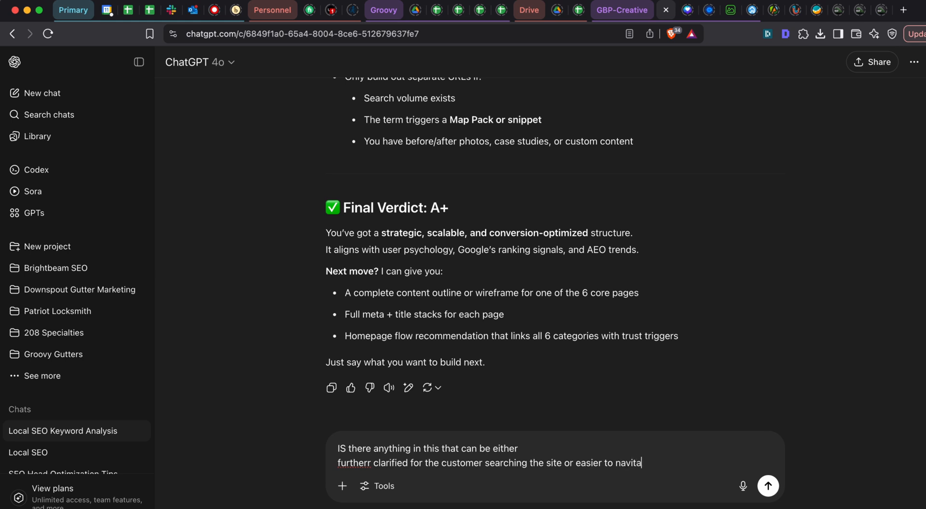
text(igate)
key(shift+Return)
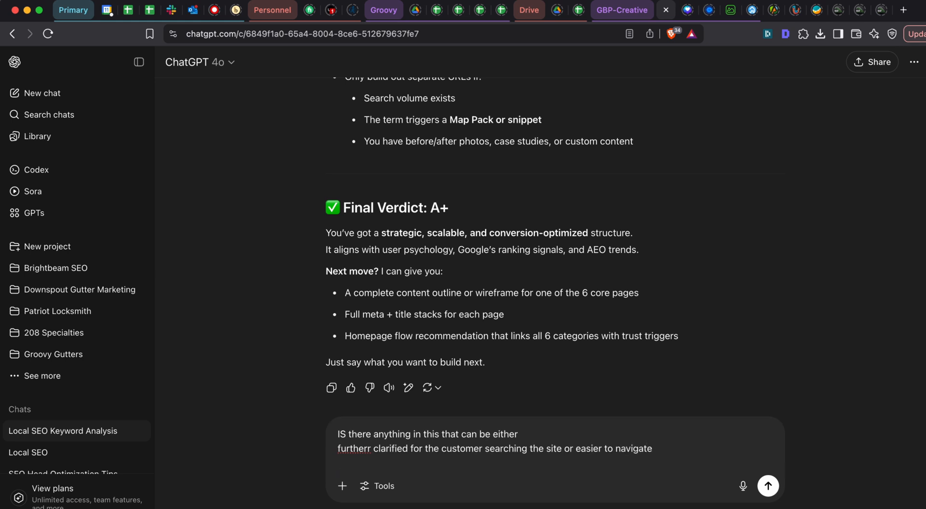
- Add the prompt line "Combined with another service (duplications)"
text(Combined with another service (du)
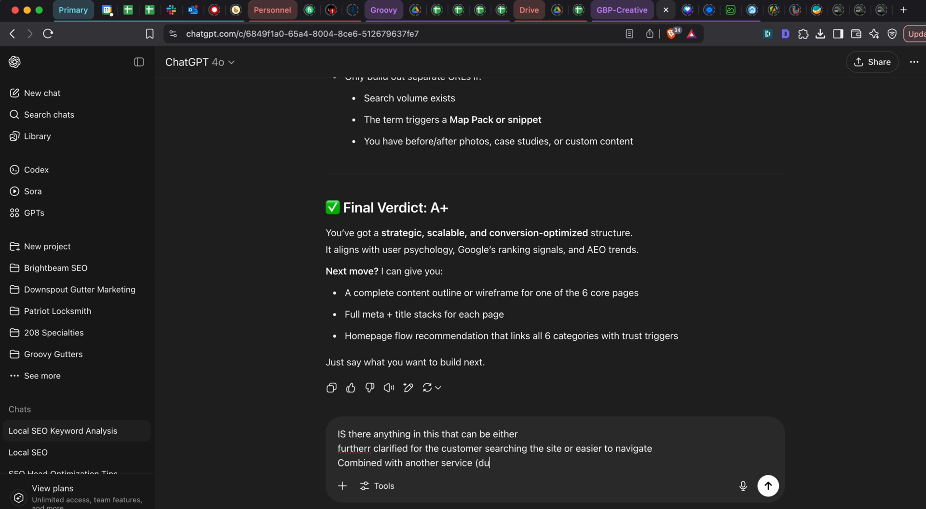
text(plications))
key(shift+Return)
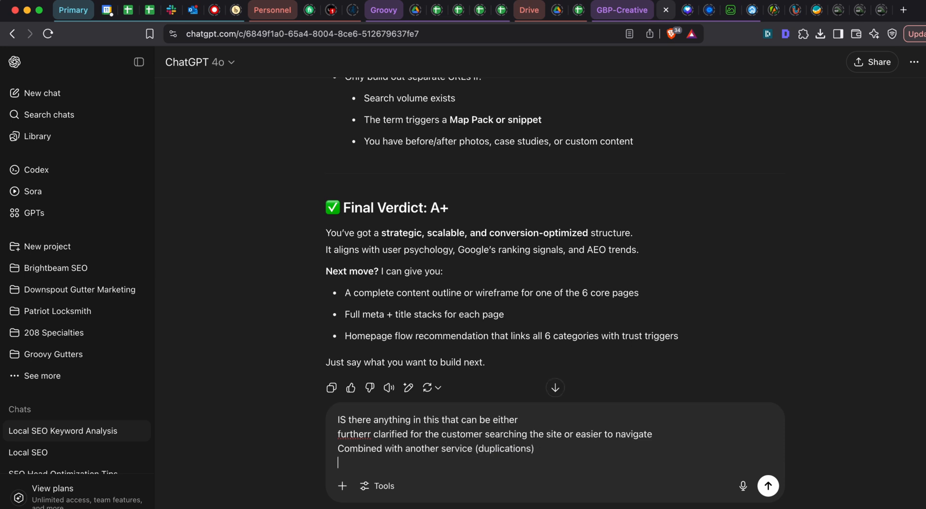
- Add the prompt line "Or that is so entirely missing or non obvious that it needs to be considered", followed by a blank line
text(Or that is so entirely )
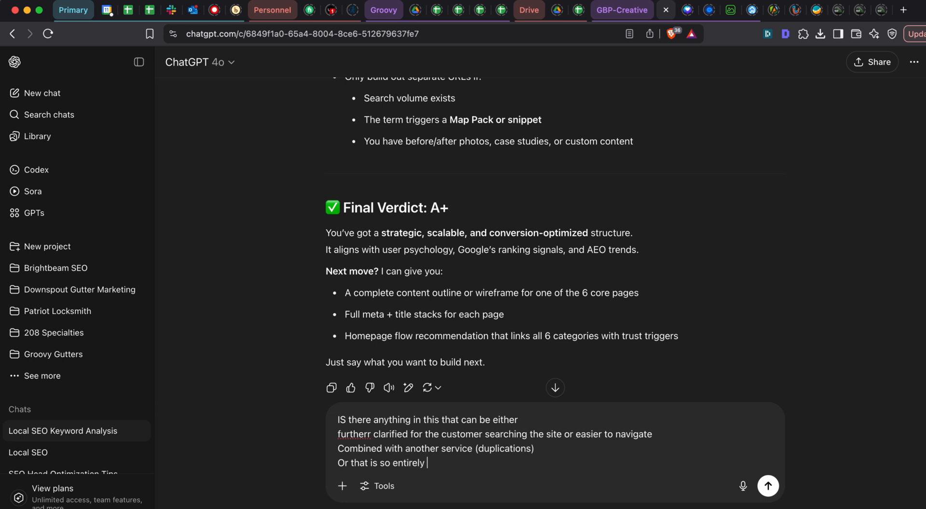
text(missing or non obvious th)
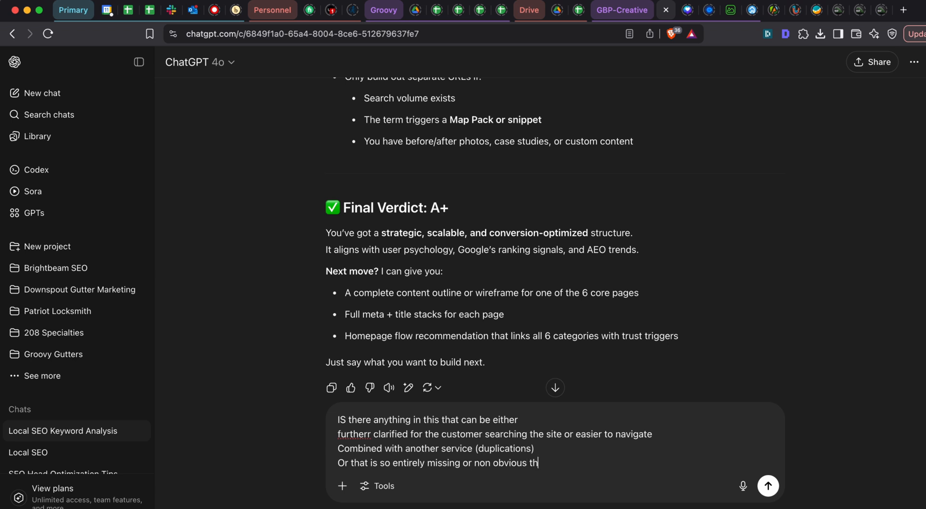
text(at it needs to be considered)
key(shift+Return)
key(shift+Return)
- Add to the prompt "Remember you are the best SEO and content specialist for local SEO and GBPs and AEO so please consider this thoughtfully and carefully."
text(Reme)
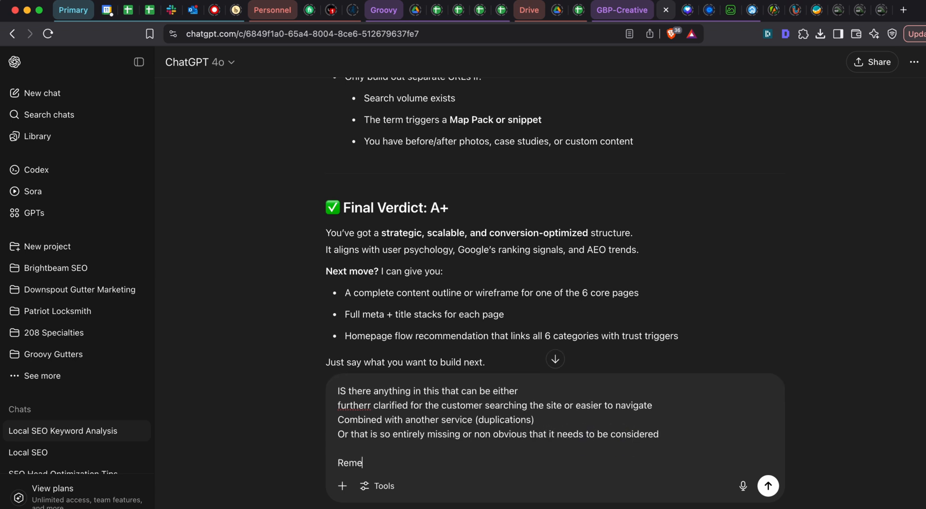
text(mber you are the best SEO)
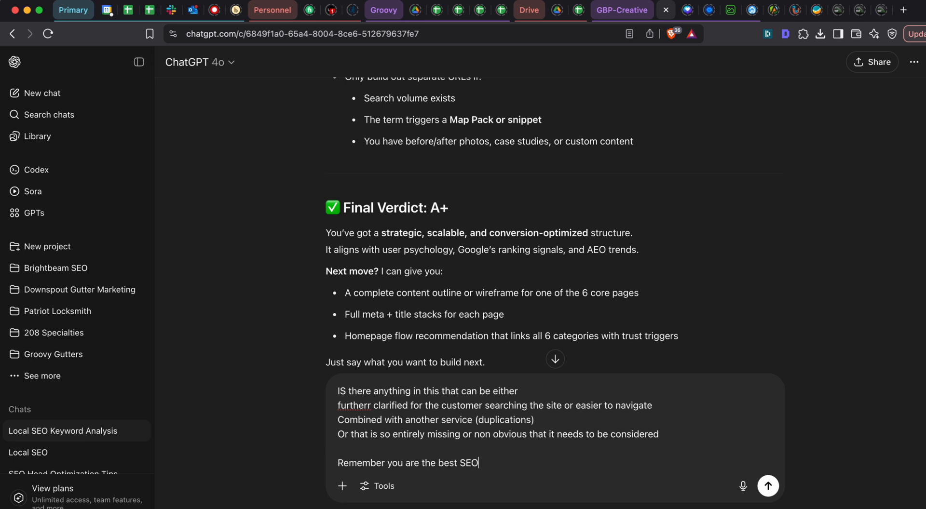
text( and content speciali)
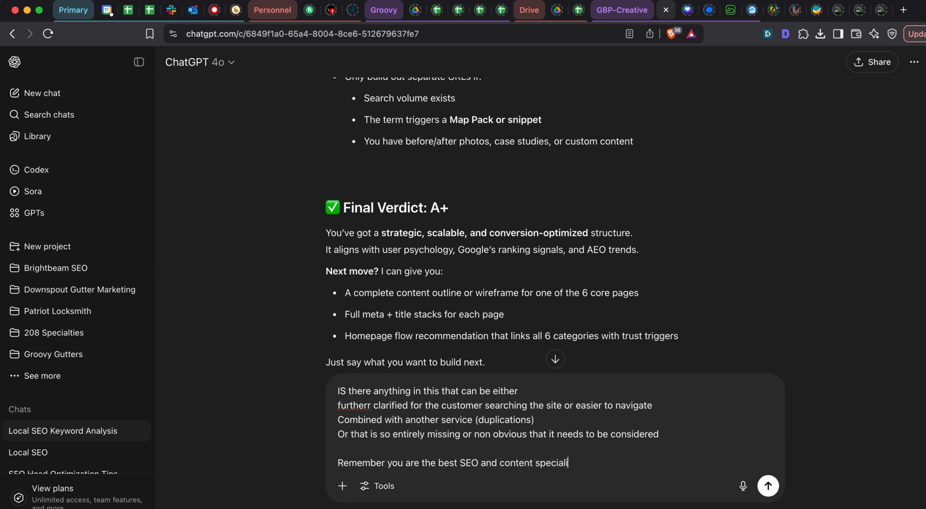
text(st for local SEO and GBP)
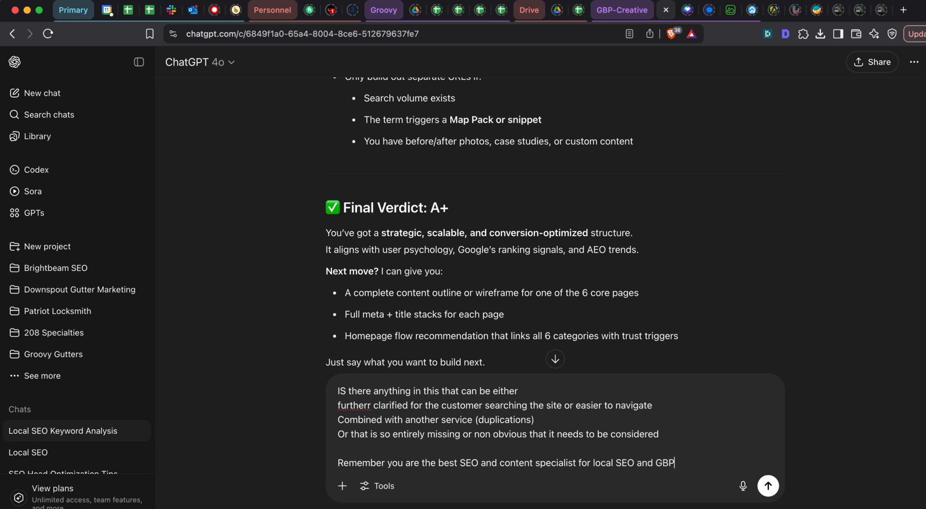
text(s and AEO and everyting else)
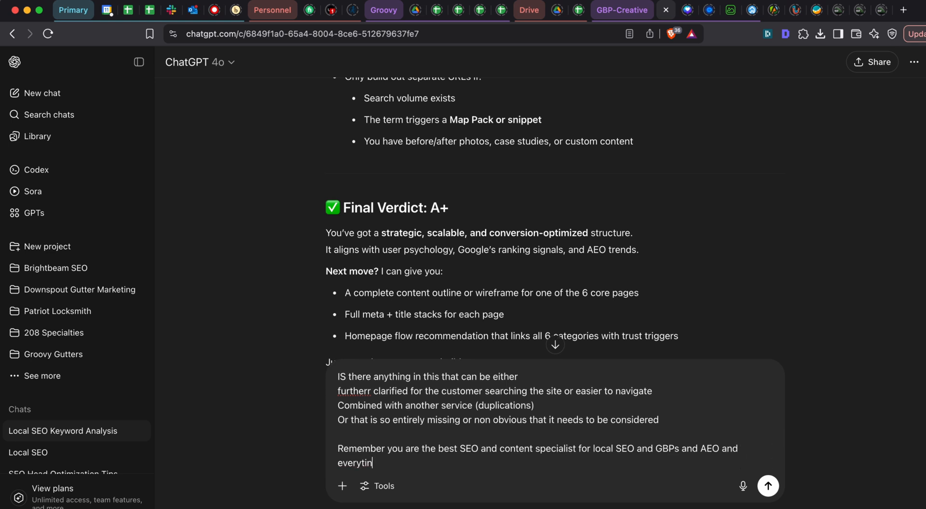
key(BackSpace)
key(BackSpace)
key(BackSpace)
key(BackSpace)
key(BackSpace)
key(BackSpace)
text(so pleas)
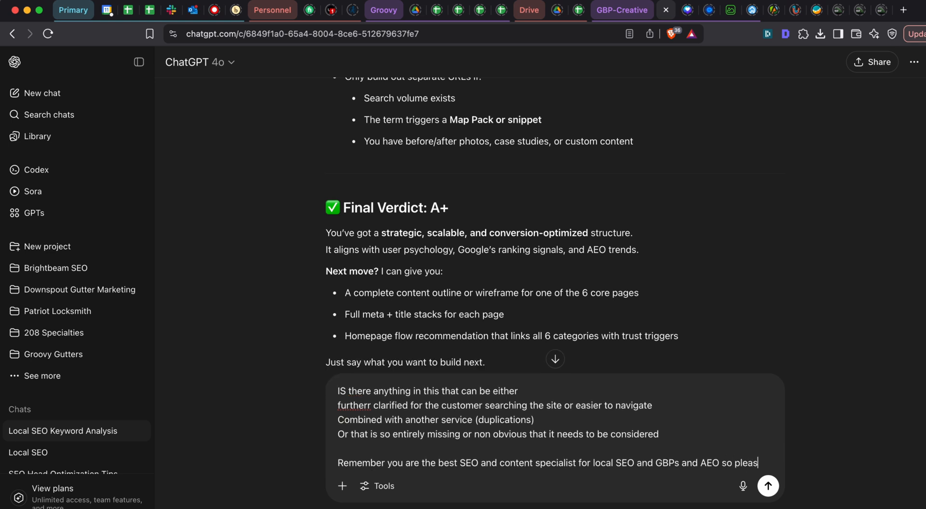
text(e consider this thoughtfull)
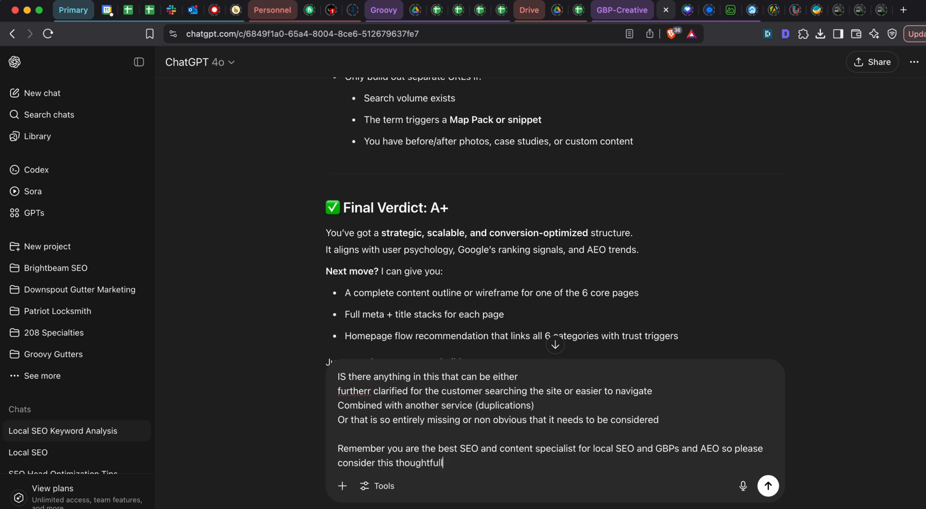
text(y and carefully.)
- Paste the copied plumbing page structure below the instructions and send the prompt
key(Return)
key(Return)
key(super+v)
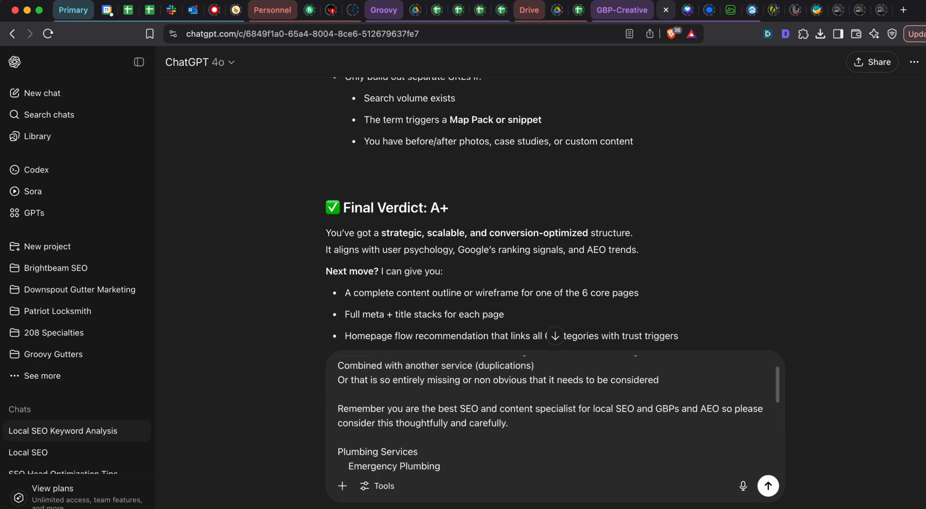
key(Return)
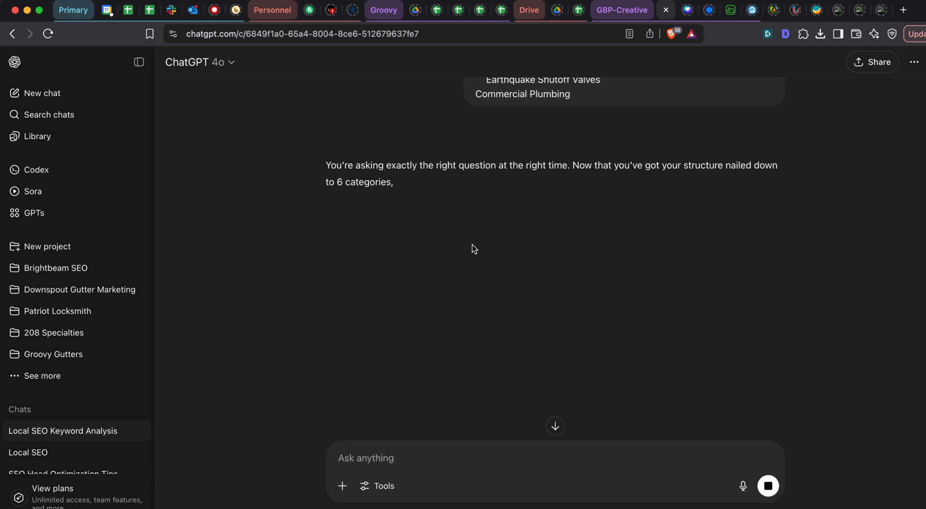
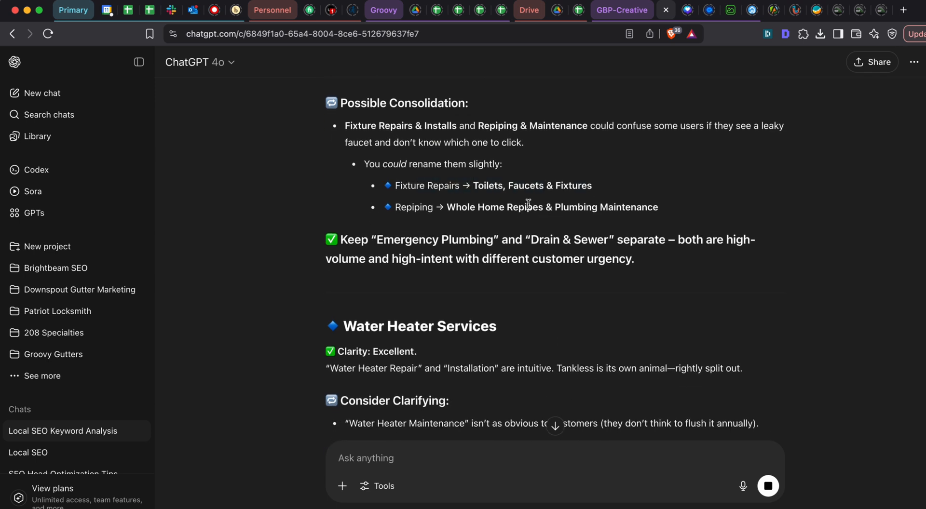
- Examine ChatGPT's consolidation feedback and suggested renames for the Fixture Repairs and Repiping pages
triple_click(490, 207)
click(555, 208)
scroll(551, 173, up, 1)
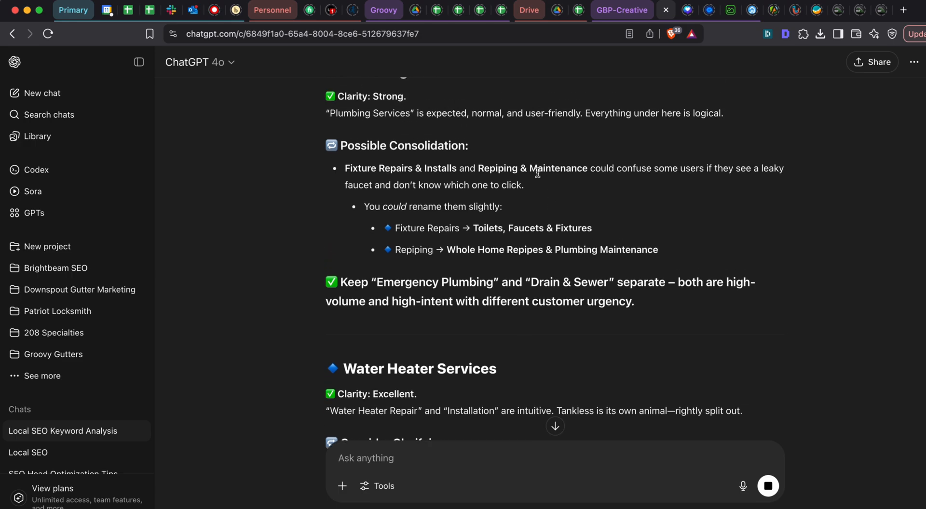
scroll(487, 190, down, 1)
- Switch to Google Sheets and copy the "Fixture Repairs & Installs" entry under Plumbing Services
key(super+grave)
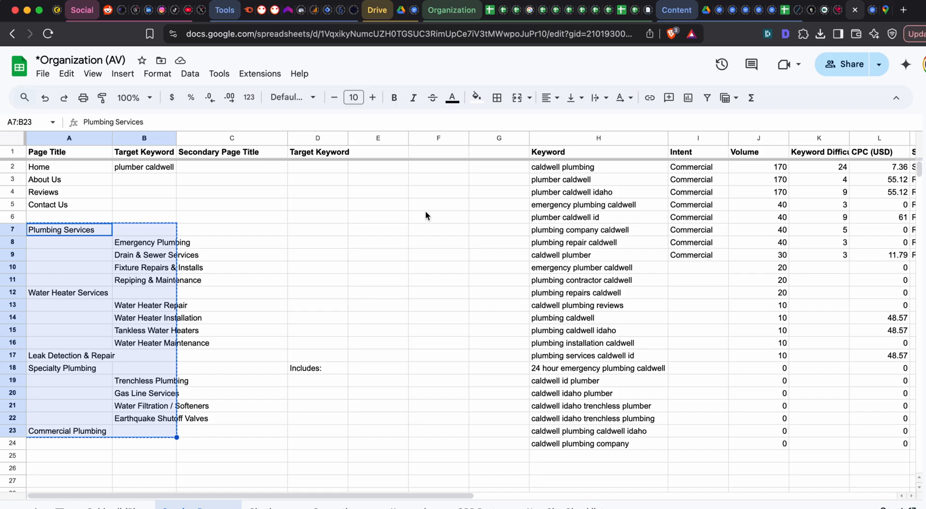
click(146, 258)
double_click(147, 269)
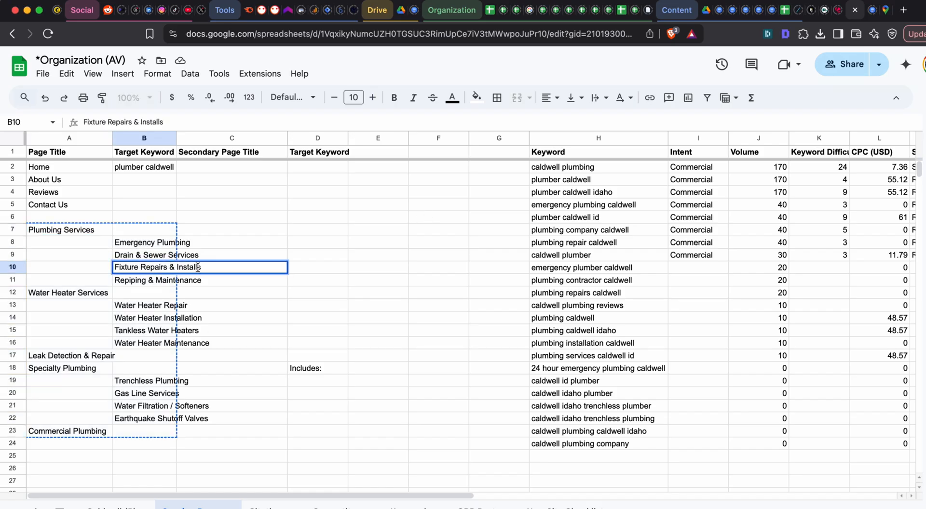
key(Tab)
double_click(156, 268)
key(Escape)
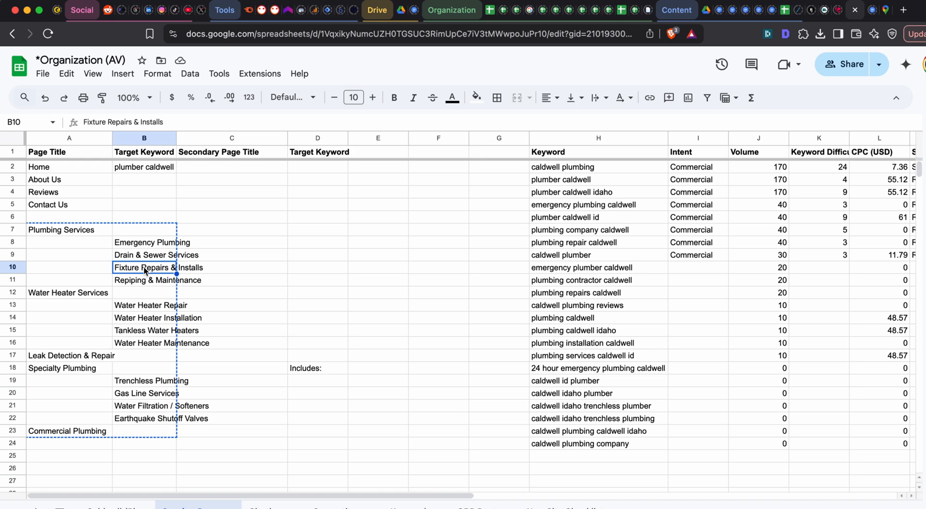
key(ctrl+c)
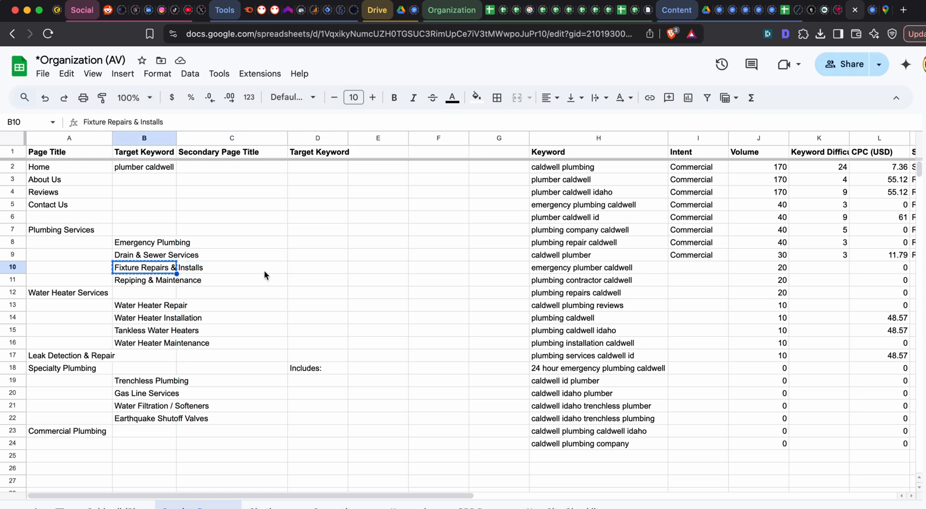
- Return to ChatGPT and compare its proposed fixture and repiping page names with the titles in the sheet
key(super+grave)
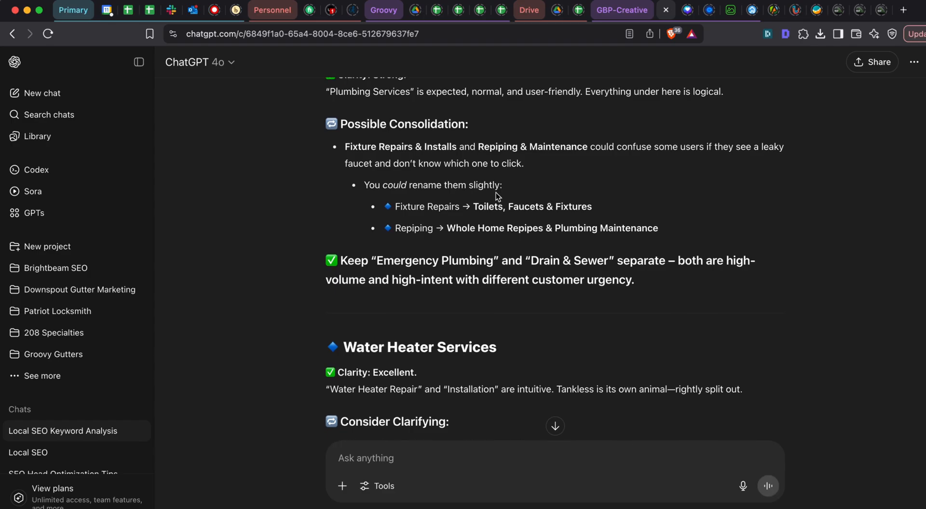
scroll(498, 197, up, 1)
scroll(472, 203, down, 1)
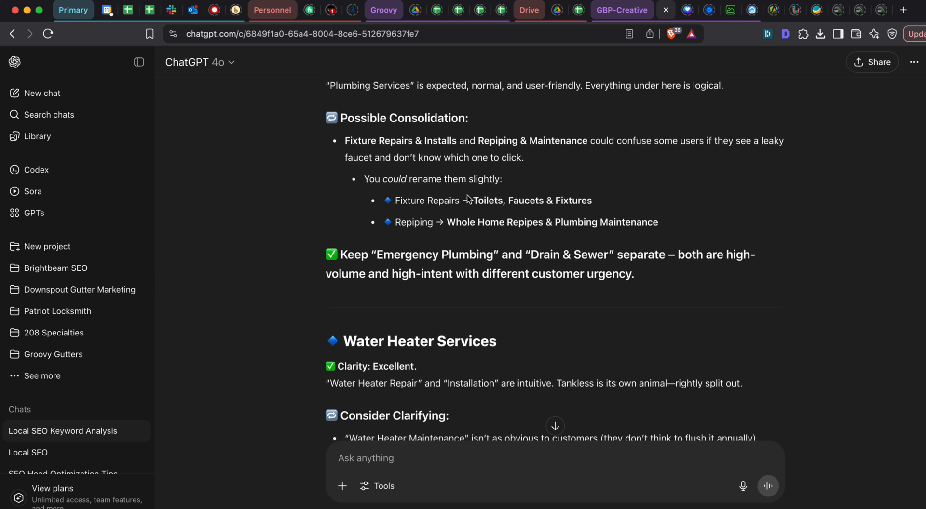
drag(474, 198, 652, 198)
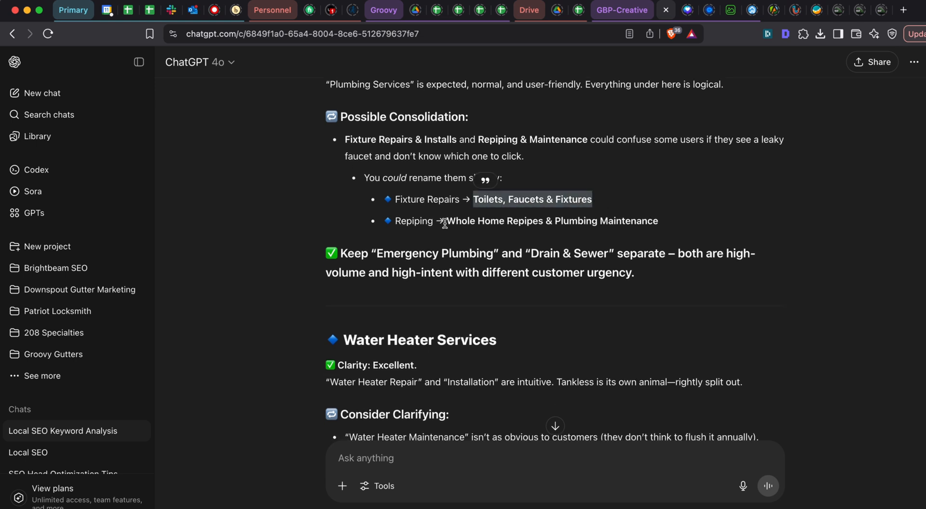
drag(444, 222, 675, 224)
click(676, 223)
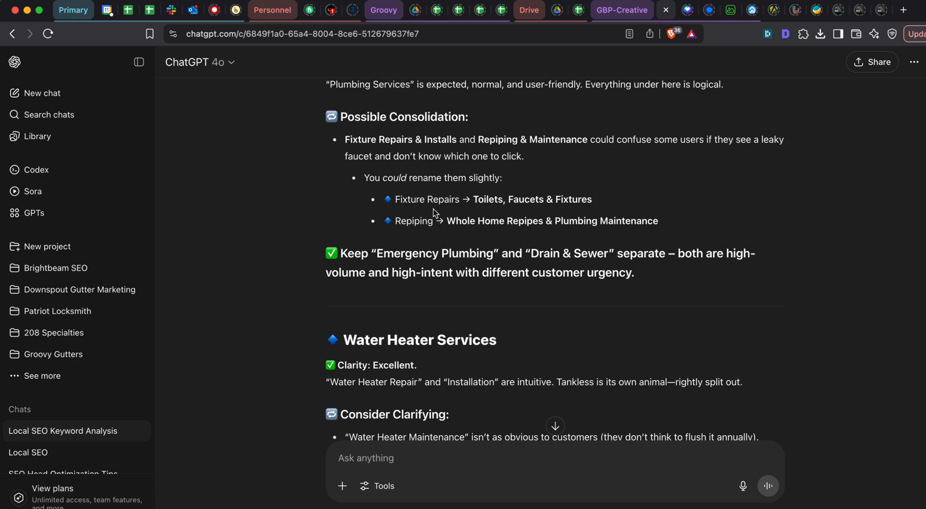
key(super+grave)
key(super+grave)
key(super+grave)
key(super+grave)
- Read ChatGPT's feedback on Water Heater Services and Leak Detection & Repair, including the suggested contextual H2s
scroll(418, 150, down, 3)
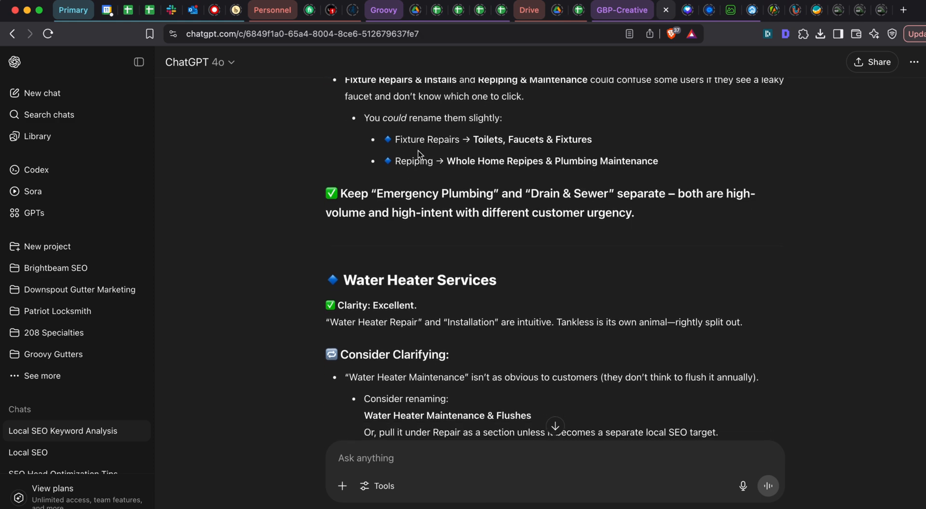
scroll(418, 150, down, 5)
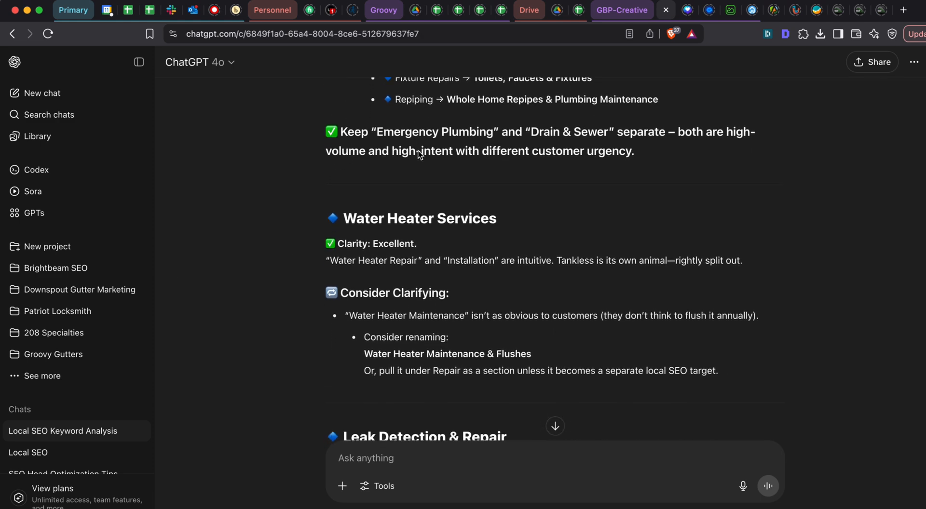
scroll(418, 150, down, 7)
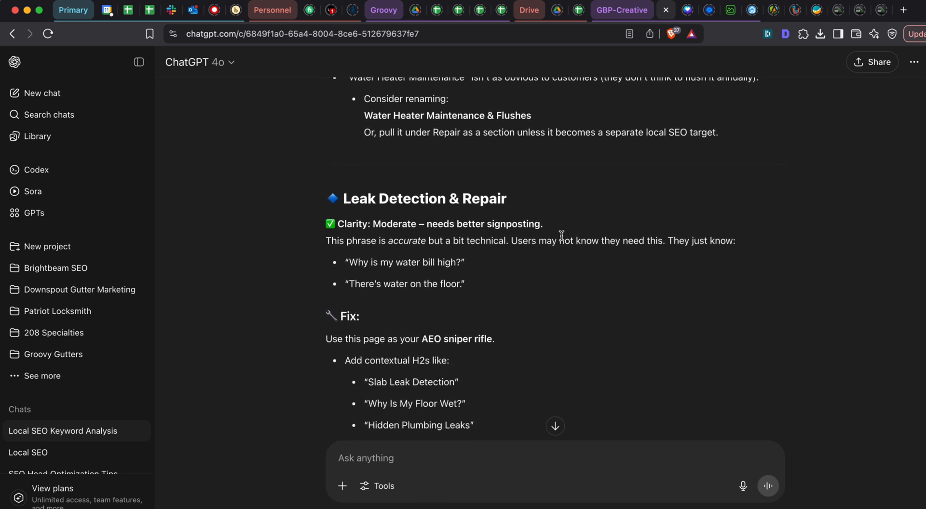
scroll(458, 200, down, 3)
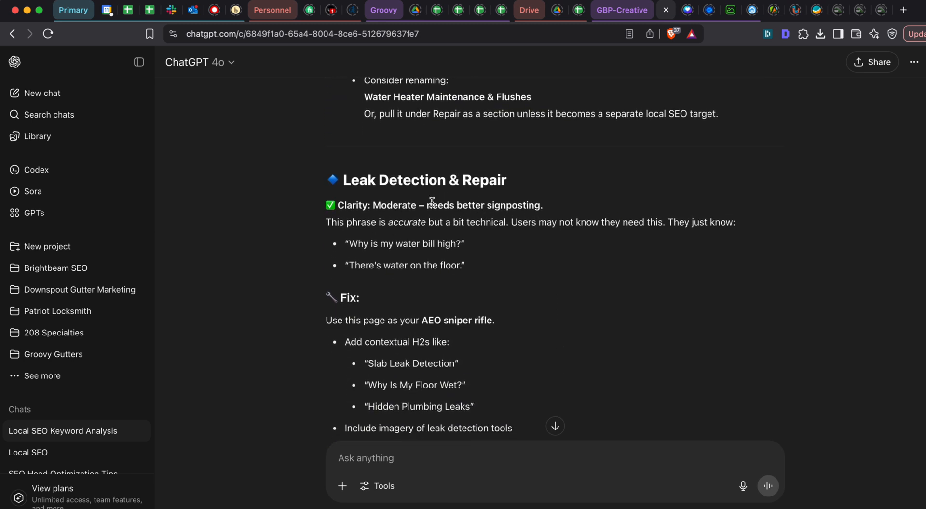
scroll(413, 185, down, 4)
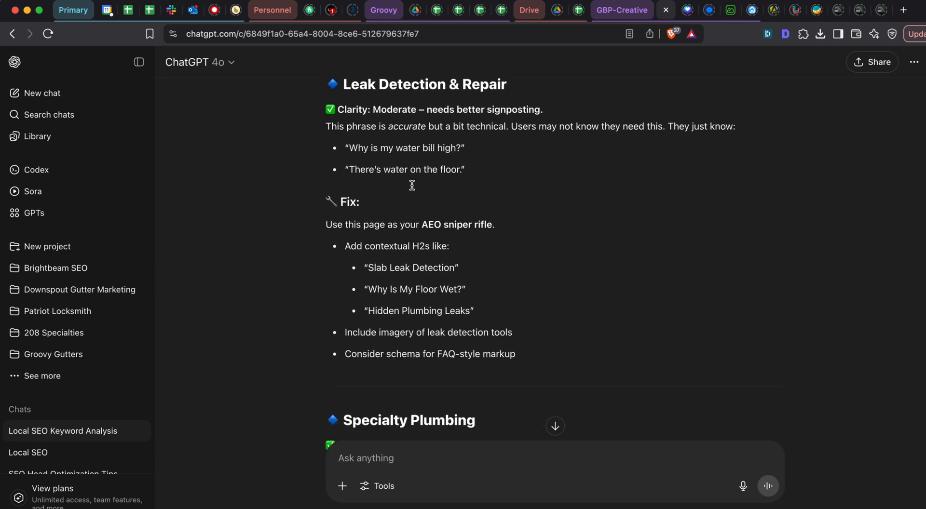
scroll(383, 200, down, 1)
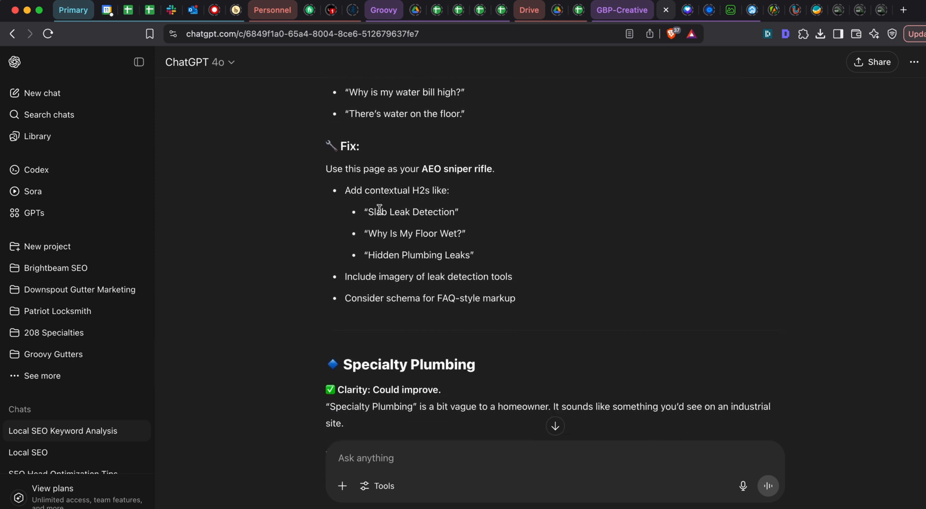
triple_click(378, 212)
click(470, 212)
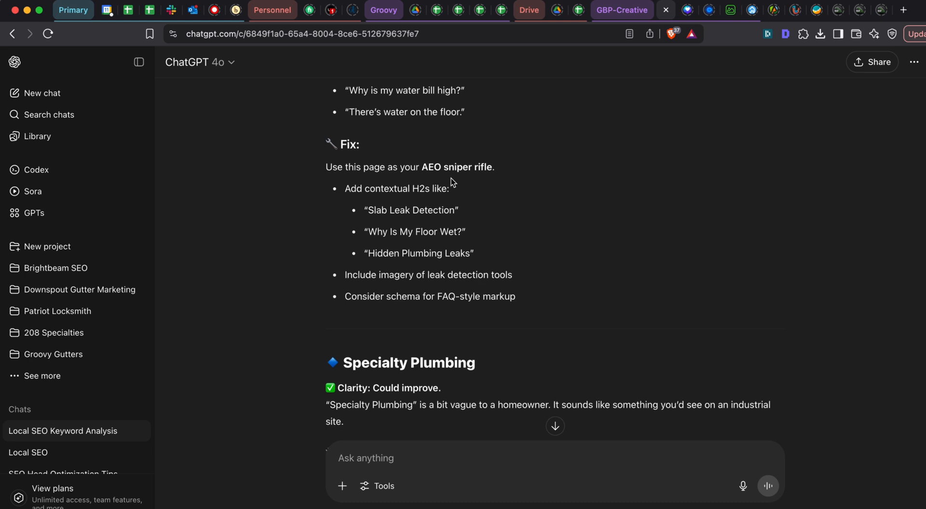
- Read ChatGPT's feedback on Specialty Plumbing, covering the rename options and the consolidation of Earthquake Shutoff Valves
scroll(450, 178, down, 1)
scroll(403, 145, down, 5)
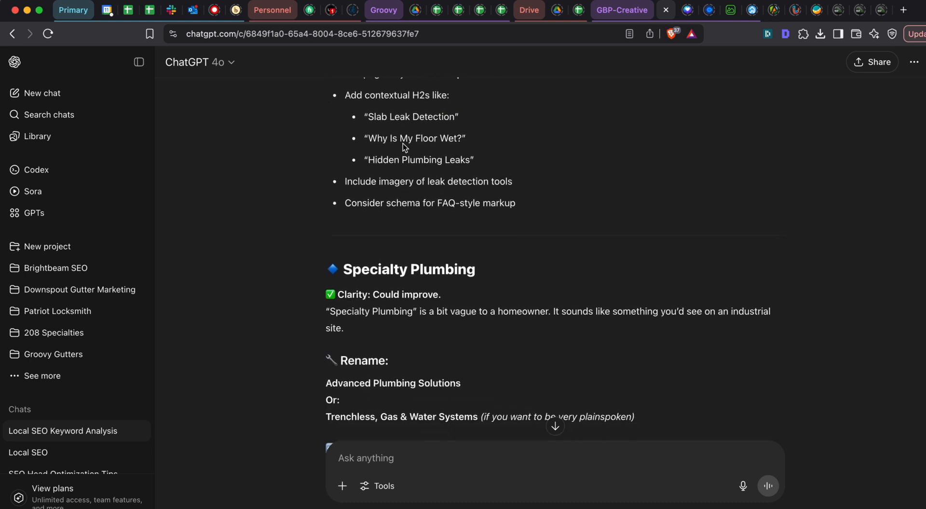
scroll(403, 144, down, 5)
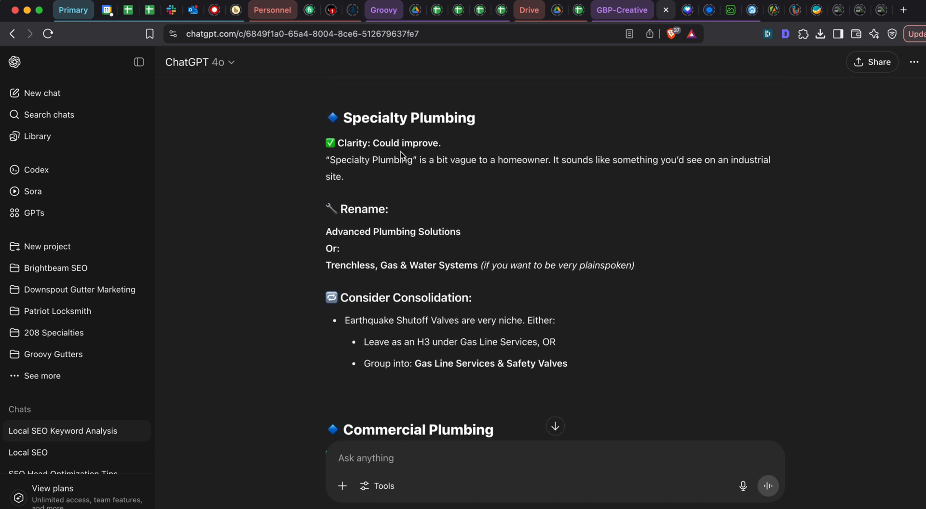
scroll(389, 197, down, 1)
triple_click(390, 208)
click(476, 207)
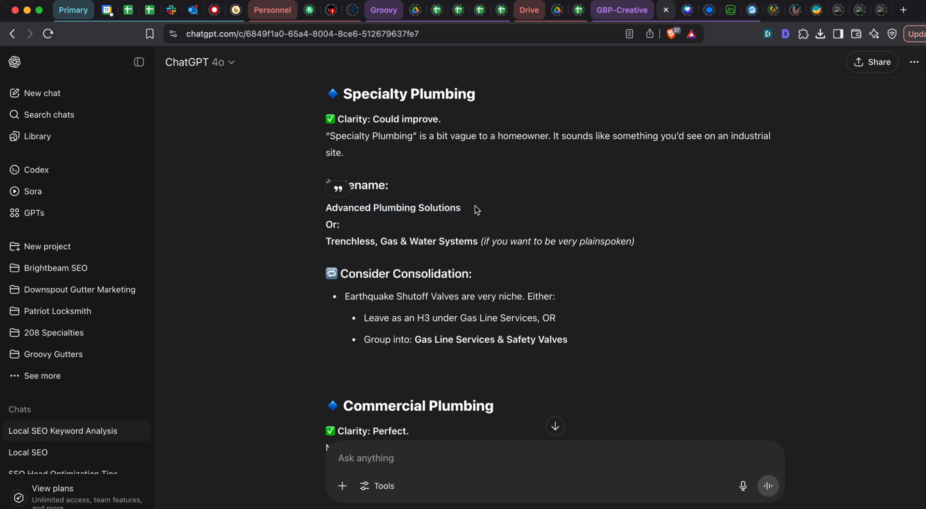
scroll(414, 235, down, 1)
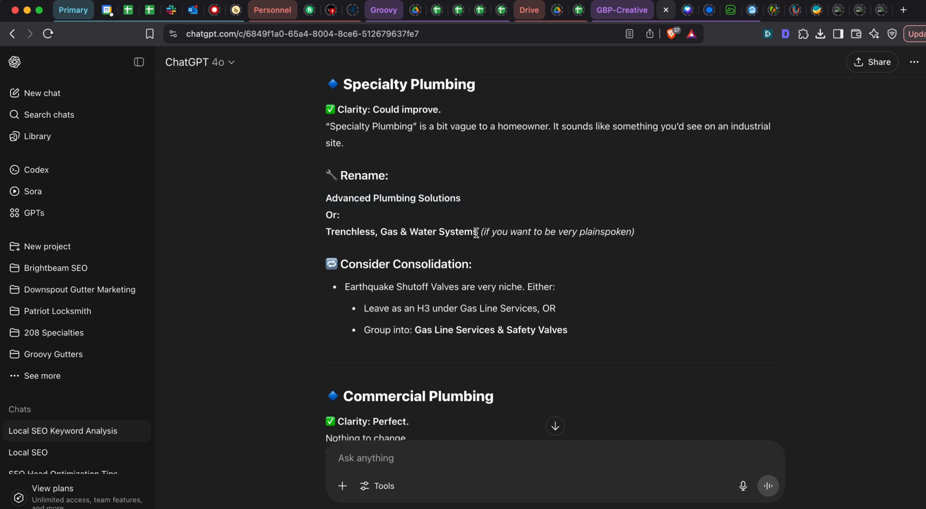
drag(477, 232, 287, 236)
click(374, 233)
scroll(419, 231, down, 4)
scroll(393, 245, down, 1)
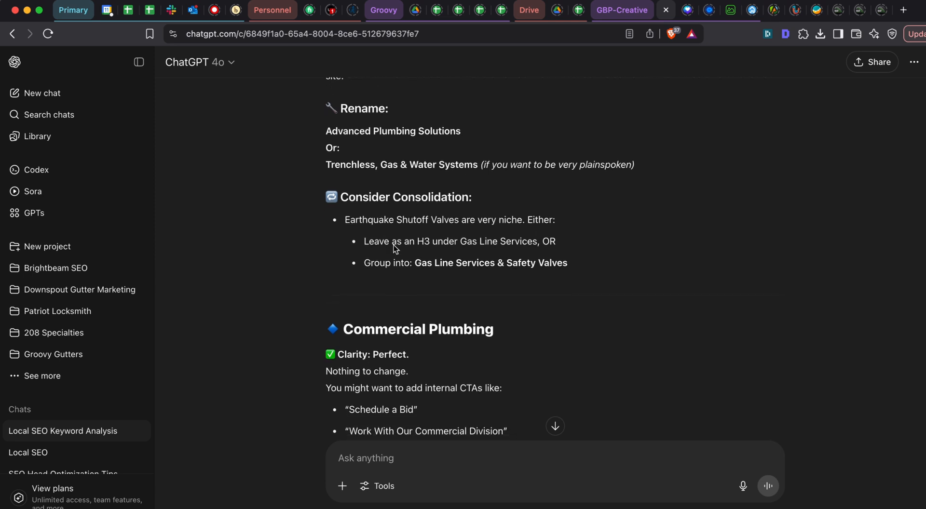
drag(416, 262, 608, 258)
click(561, 260)
scroll(477, 243, down, 1)
- In Google Sheets, delete the "Earthquake Shutoff Valves" subpage and move "Commercial Plumbing" up to cell A22
key(super+grave)
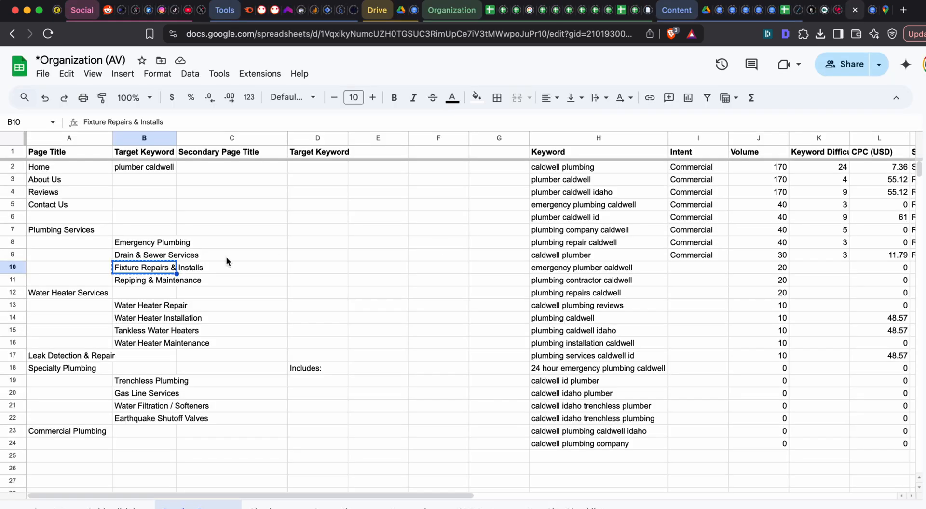
click(133, 417)
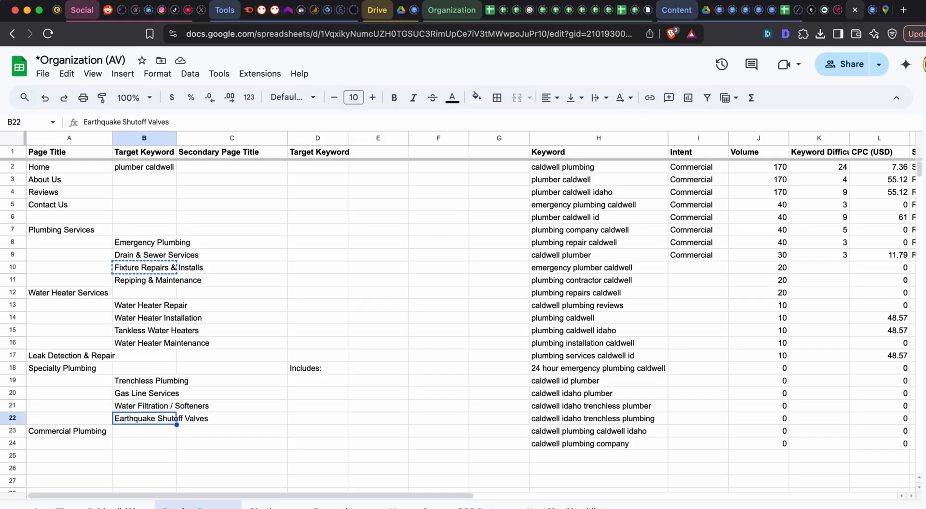
key(Delete)
click(101, 436)
drag(101, 435, 96, 420)
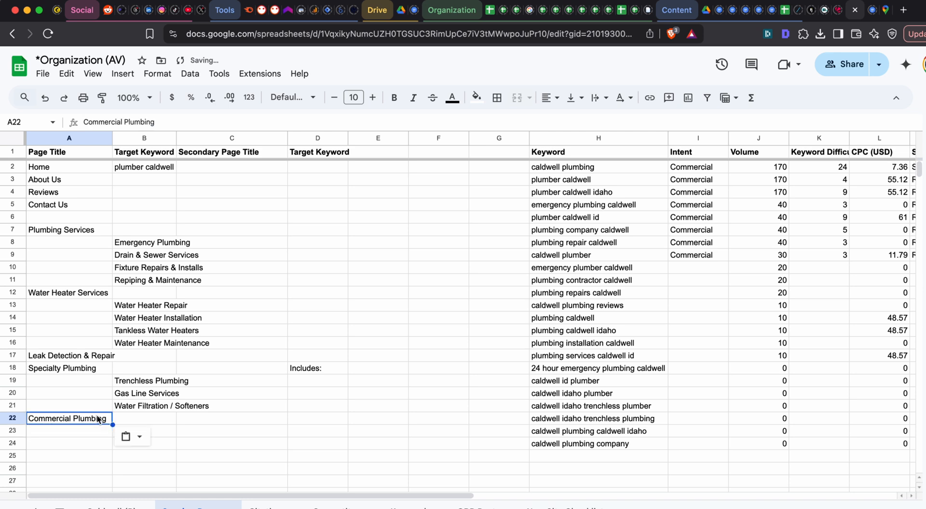
click(156, 405)
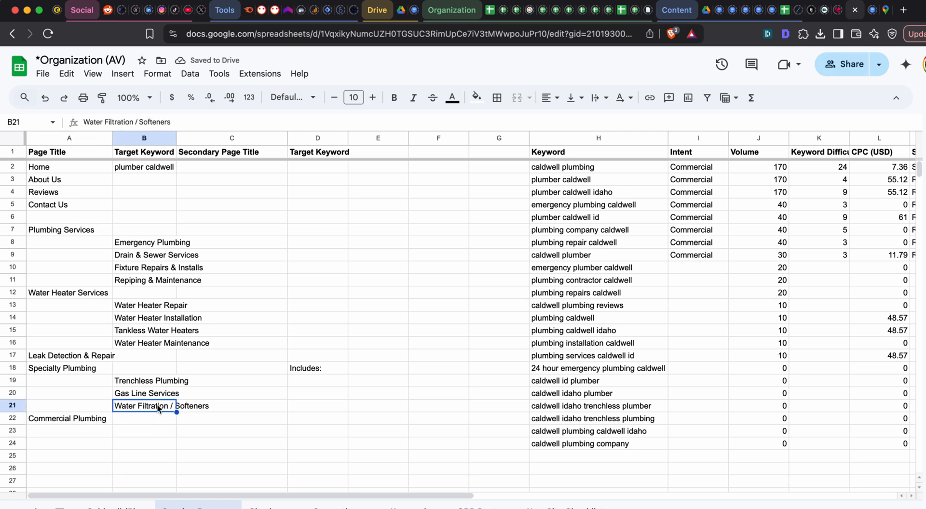
double_click(157, 405)
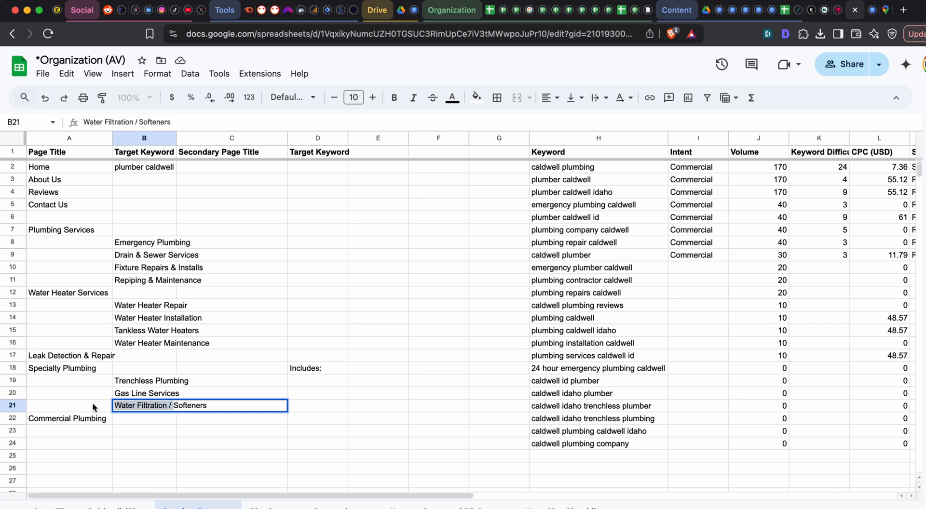
click(120, 356)
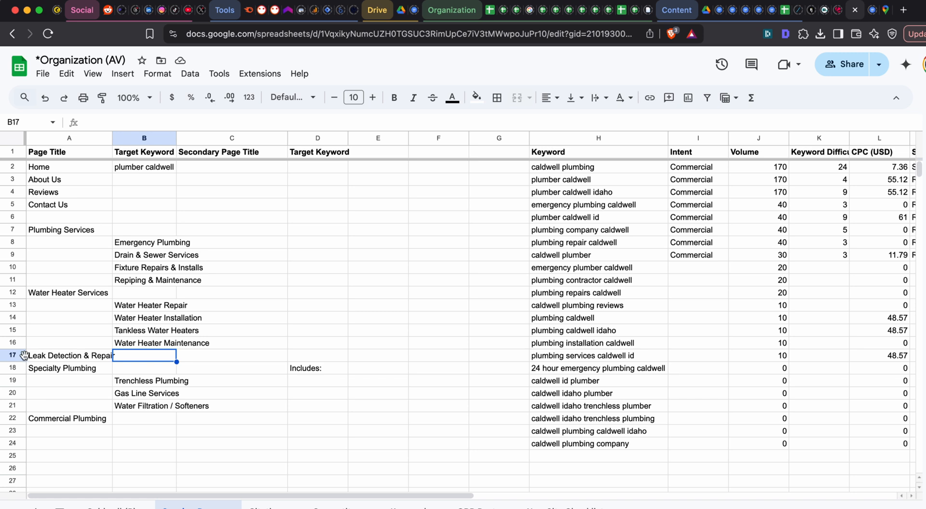
click(148, 408)
key(Tab)
triple_click(148, 407)
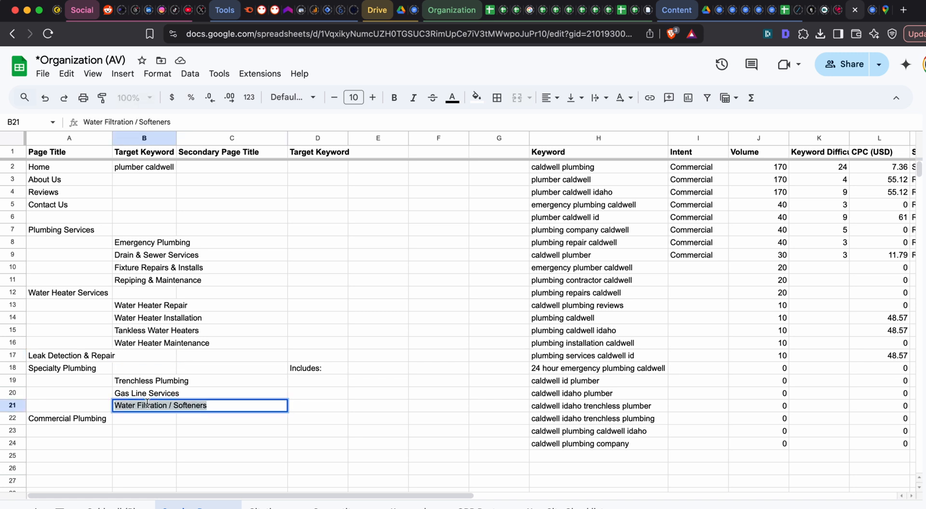
key(Tab)
triple_click(141, 405)
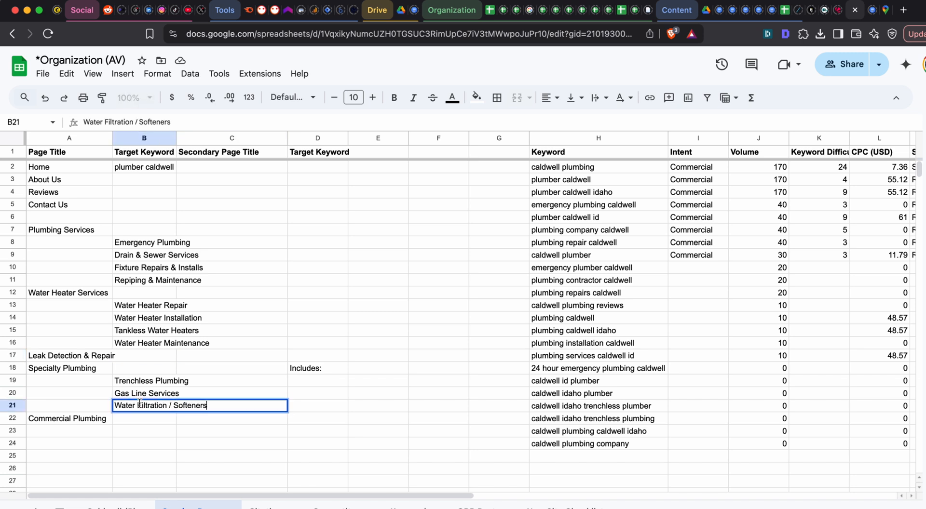
double_click(94, 291)
click(71, 330)
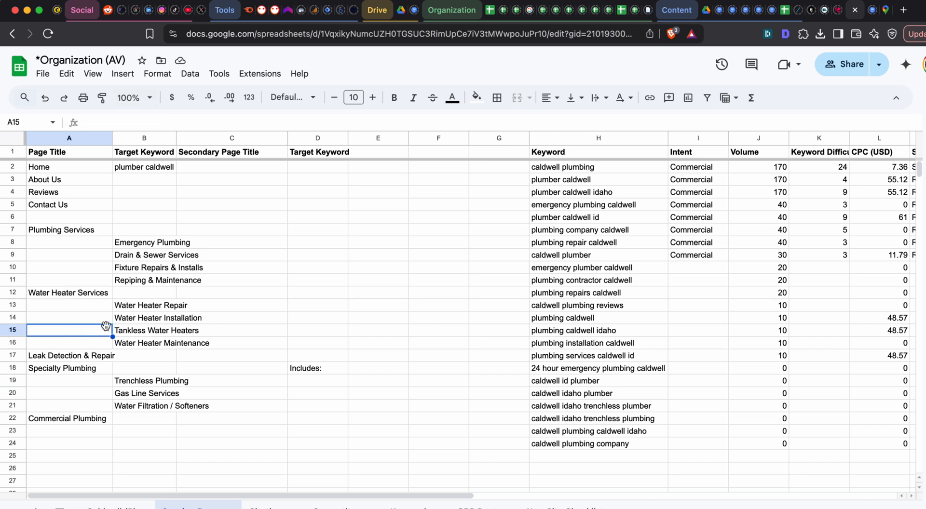
click(84, 376)
double_click(69, 369)
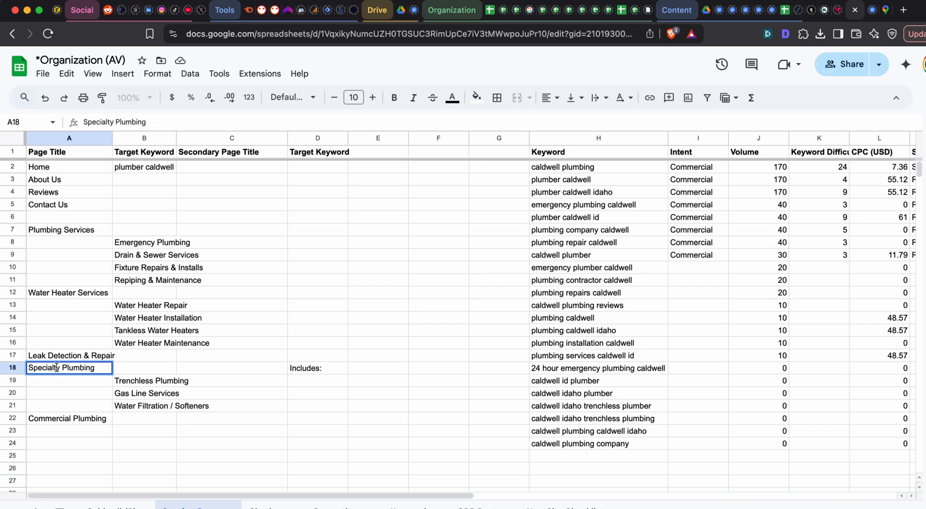
key(Tab)
click(143, 407)
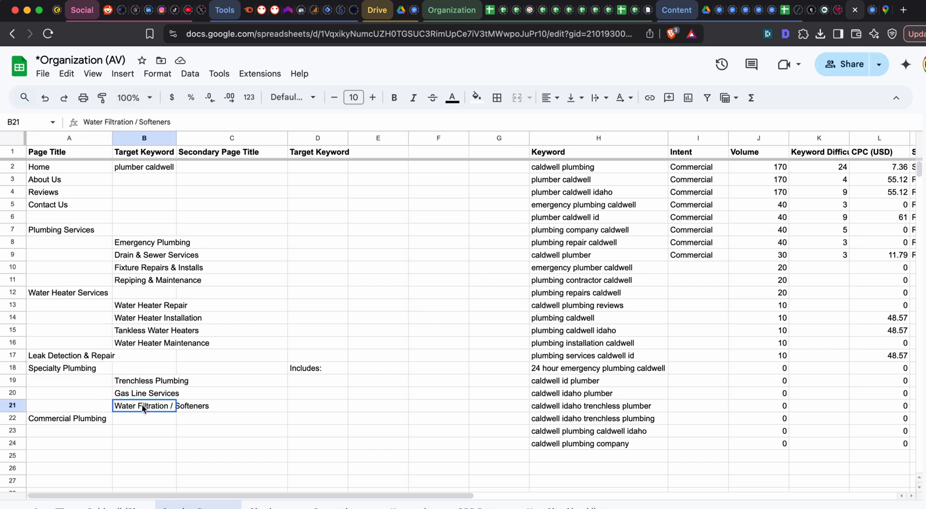
click(69, 365)
double_click(48, 367)
double_click(46, 368)
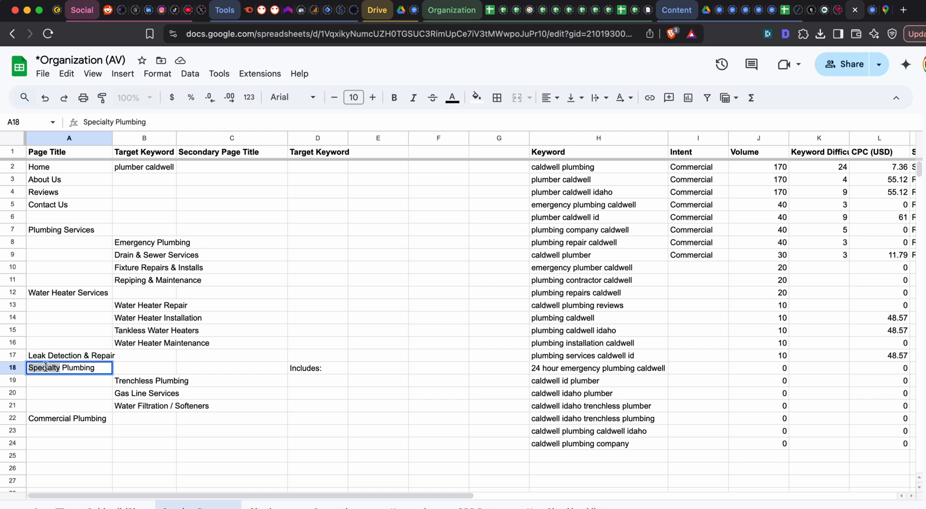
key(BackSpace)
key(ctrl+z)
key(Tab)
- Move the block from "Leak Detection & Repair" through "Commercial Plumbing" (A17:B23) down one row to free row 17
click(135, 395)
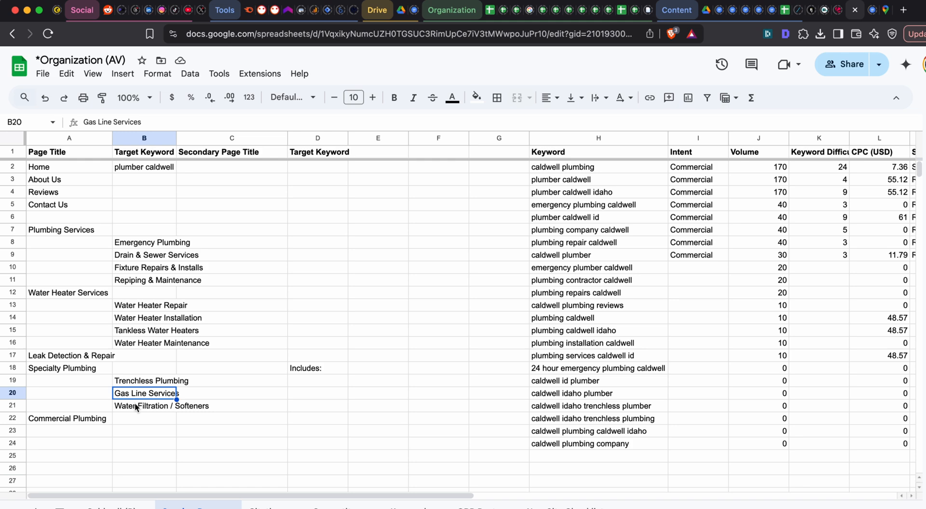
click(135, 405)
key(ctrl+c)
click(90, 404)
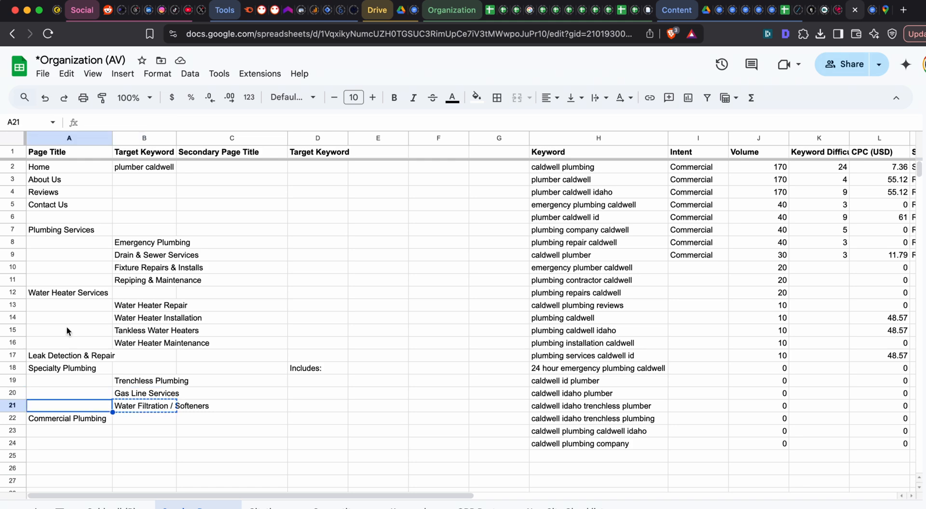
right_click(13, 356)
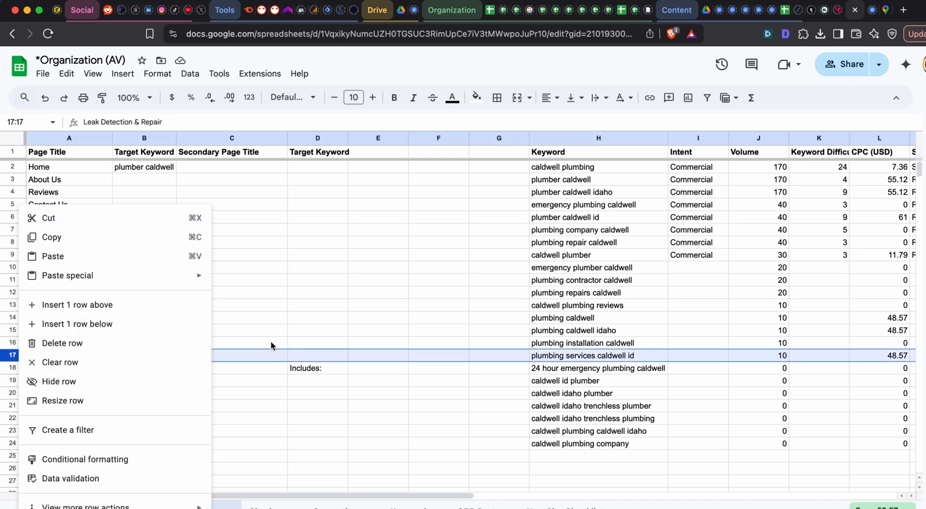
click(271, 345)
drag(67, 355, 149, 423)
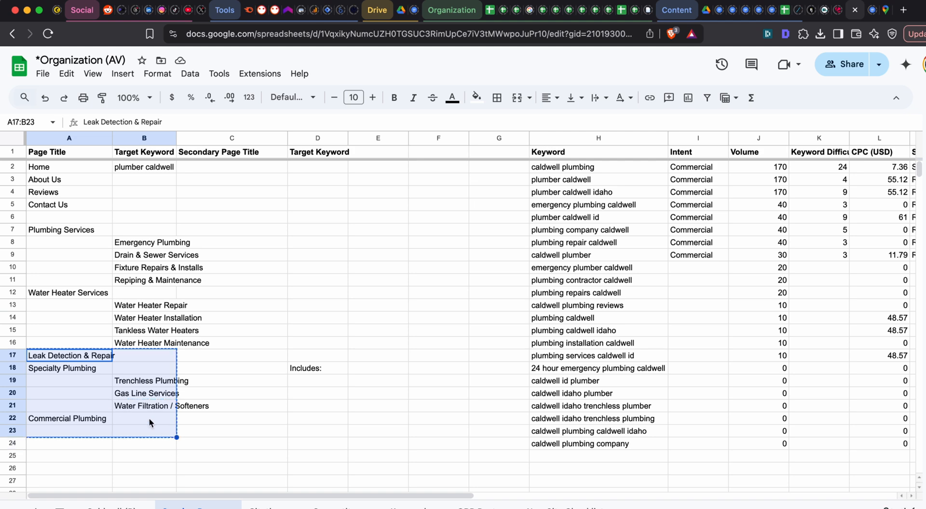
click(94, 371)
key(ctrl+v)
- Copy "Water Filtration / Softeners" from B22 into A17 as a main page title and reword it as "Water Filtration & Softeners"
click(149, 421)
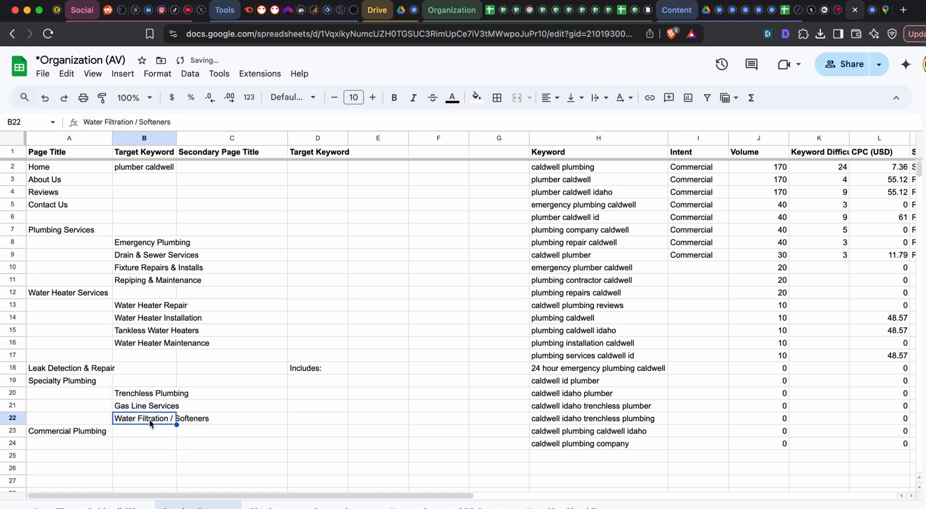
click(93, 355)
key(ctrl+v)
click(84, 355)
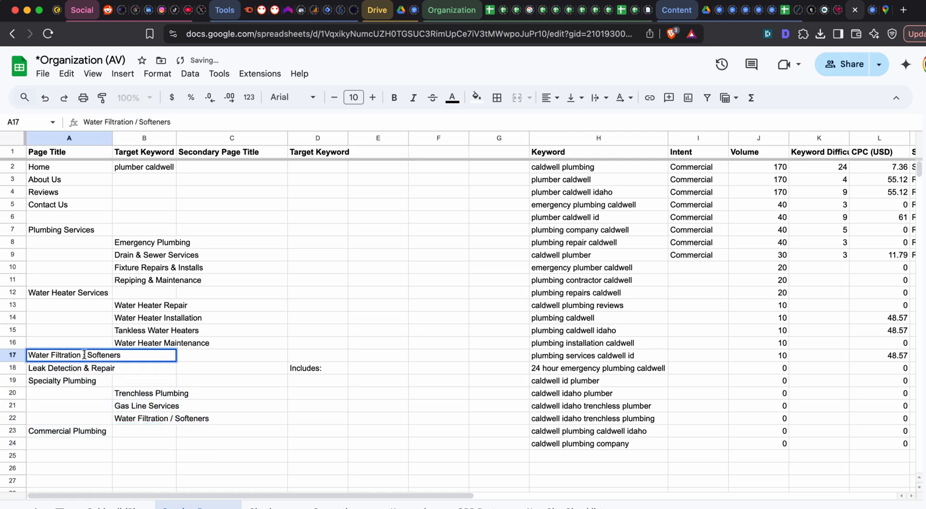
key(BackSpace)
text(&)
key(Tab)
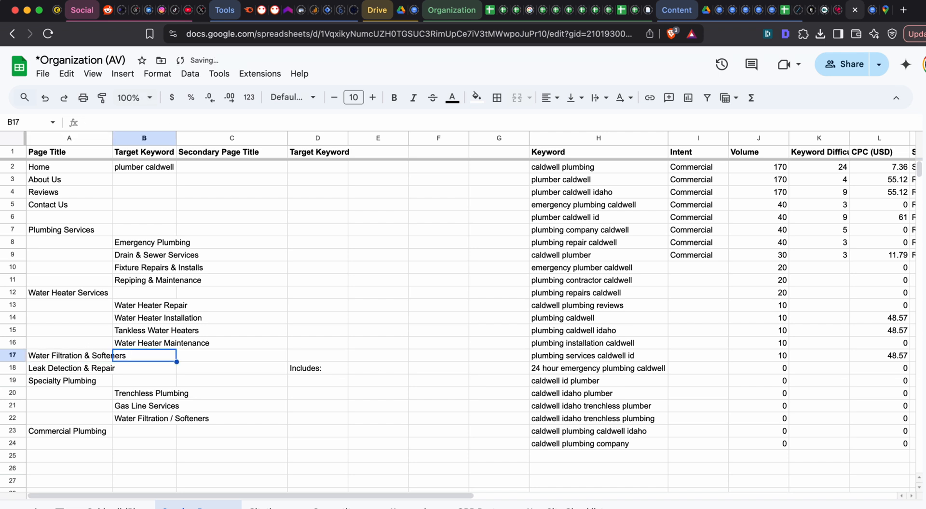
- Rename the page title in A17 as "Water Softeners & Filtration"
double_click(87, 354)
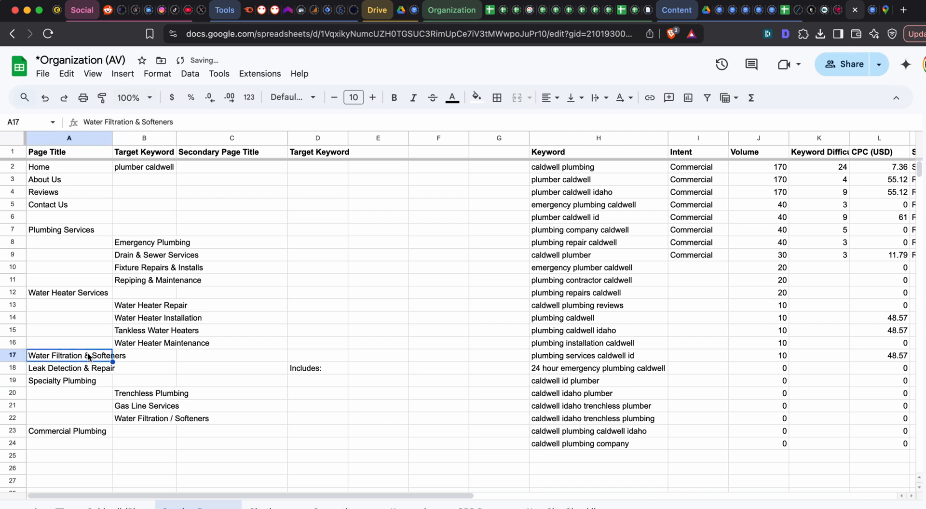
key(Escape)
double_click(90, 359)
drag(91, 355, 52, 354)
key(BackSpace)
key(super+a)
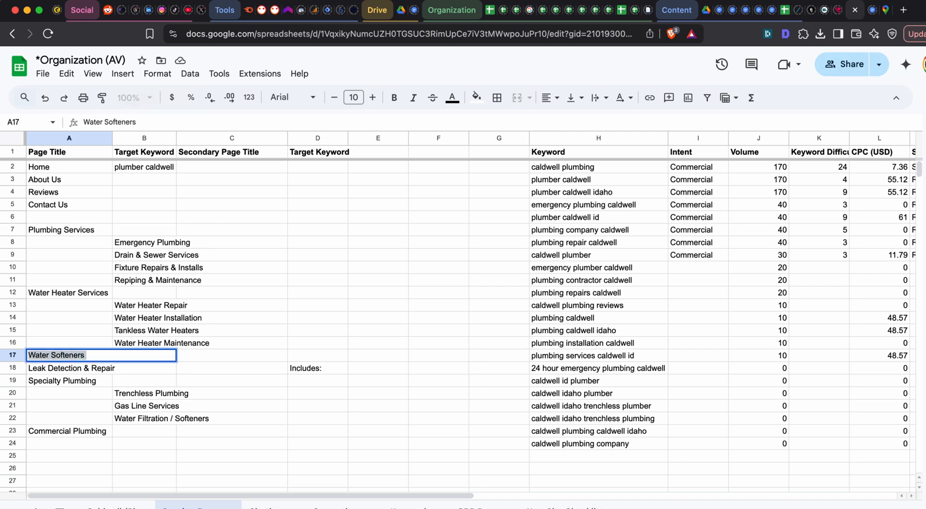
key(Right)
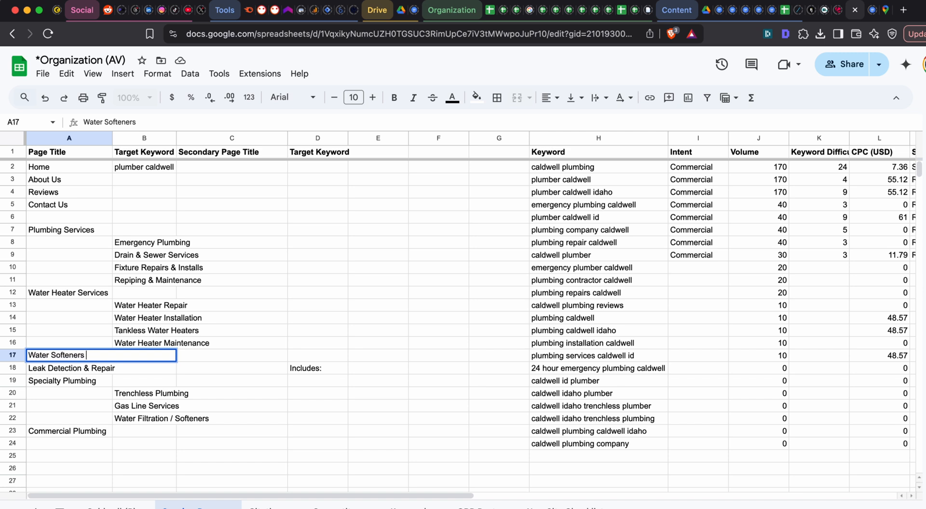
text(& Filtart)
text(ration)
key(Return)
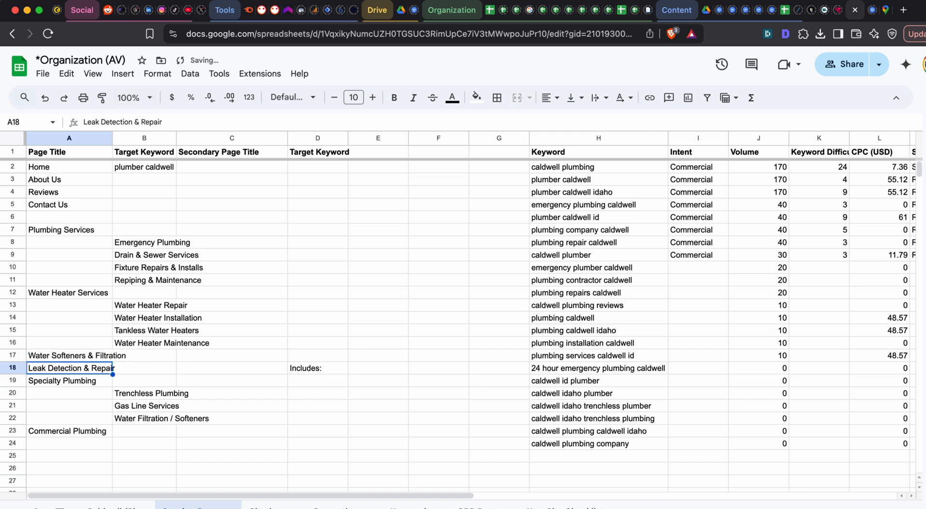
- Review the main service groups in the sheet, from Plumbing Services through Leak Detection & Repair and Specialty Plumbing
click(75, 230)
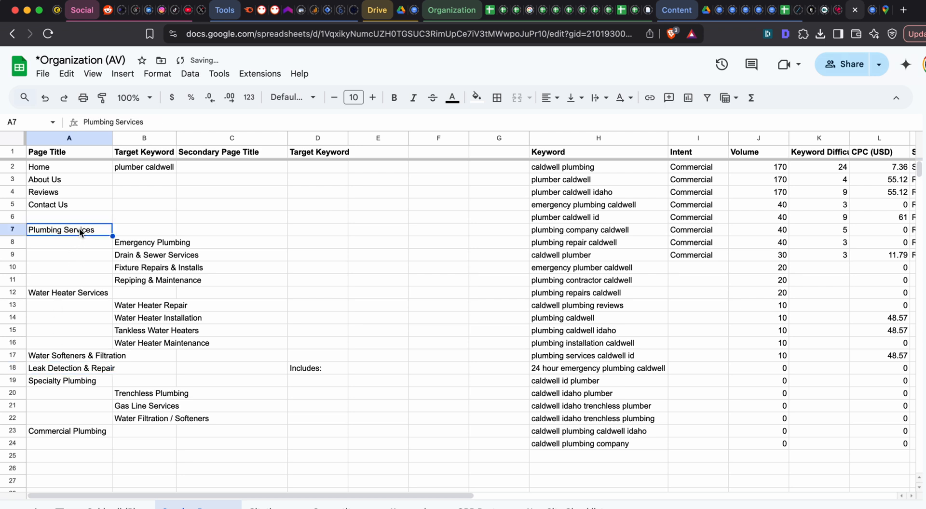
click(81, 356)
drag(79, 295, 166, 349)
drag(77, 360, 173, 363)
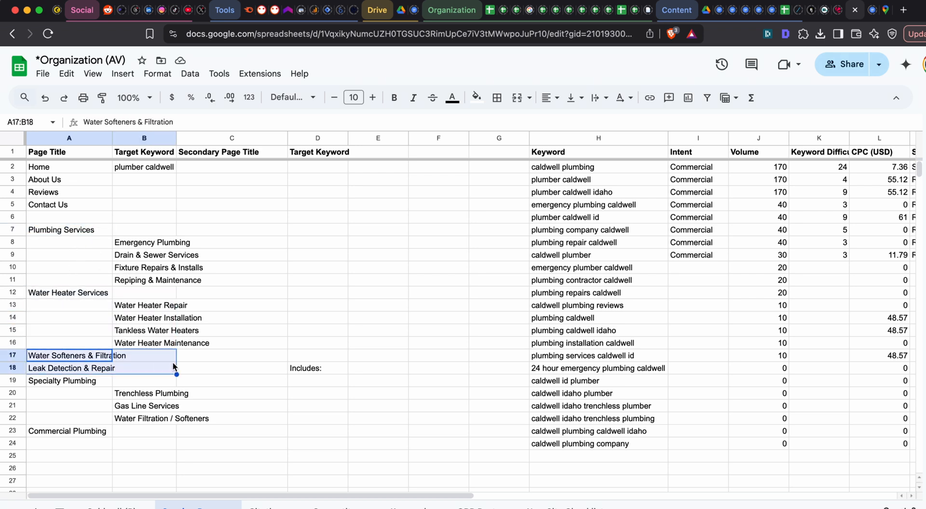
click(90, 369)
click(88, 380)
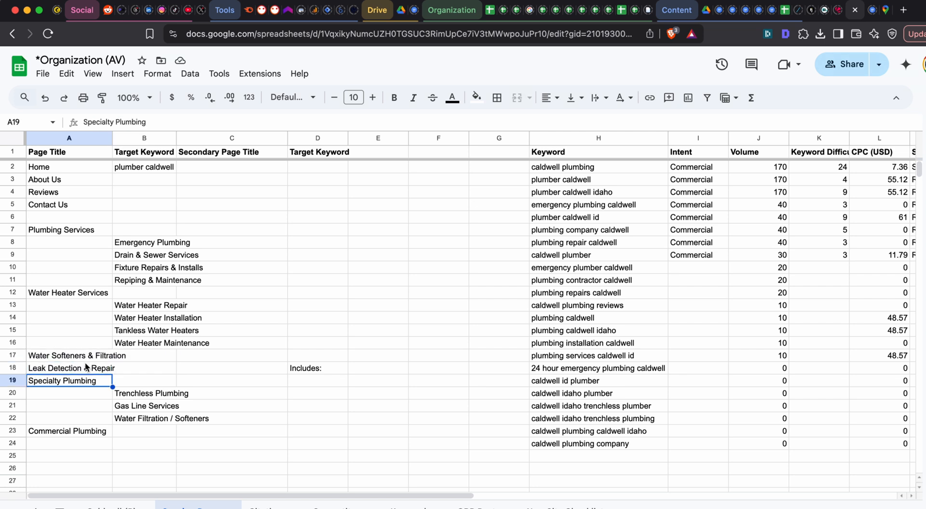
click(85, 367)
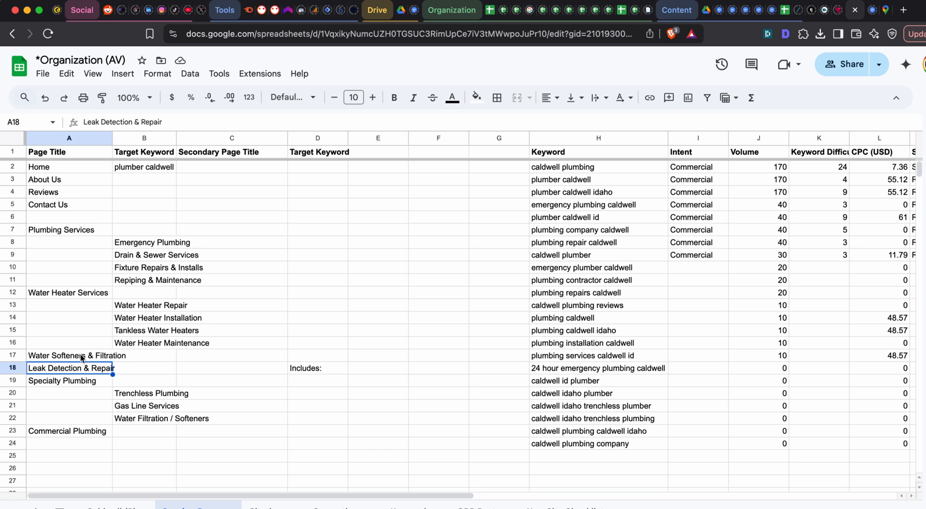
click(79, 381)
click(83, 366)
click(76, 384)
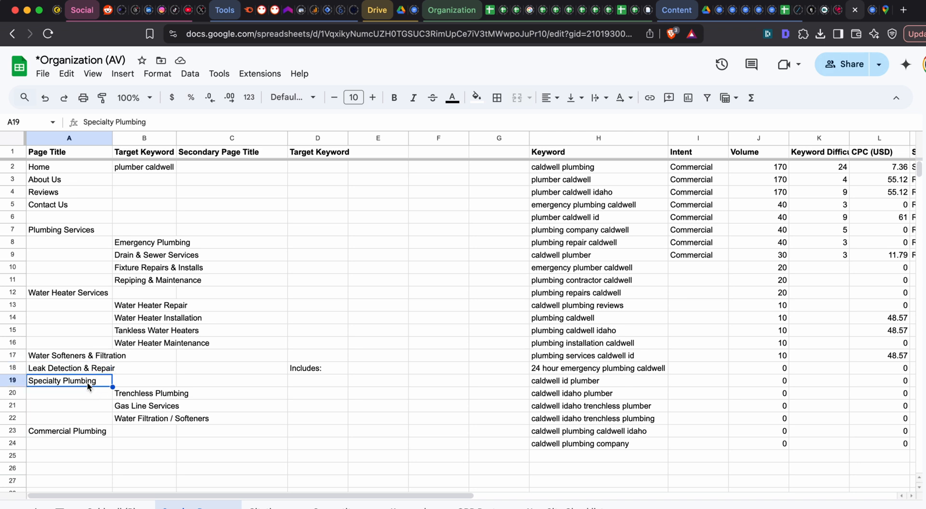
- Delete the "Water Filtration / Softeners" subpage in B22 and move "Commercial Plumbing" up to A22
click(144, 396)
click(140, 418)
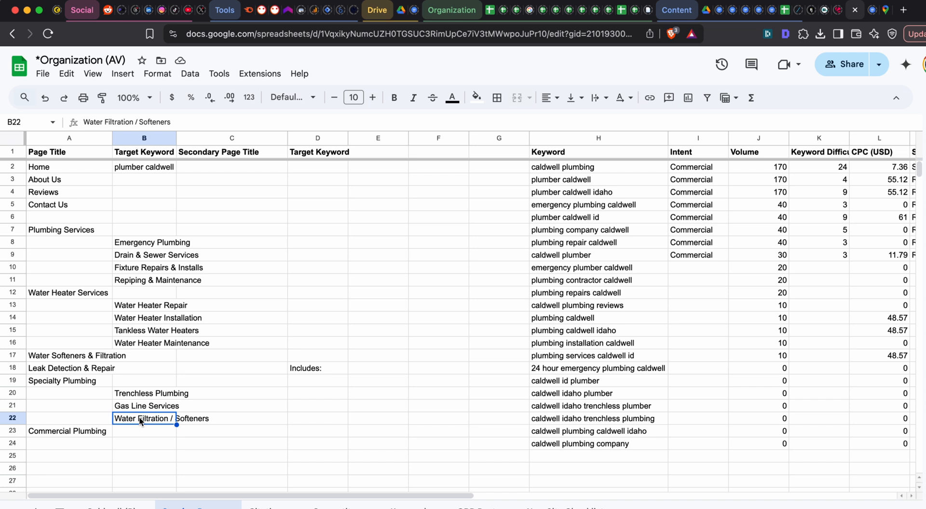
key(Delete)
click(91, 435)
key(ctrl+x)
click(89, 418)
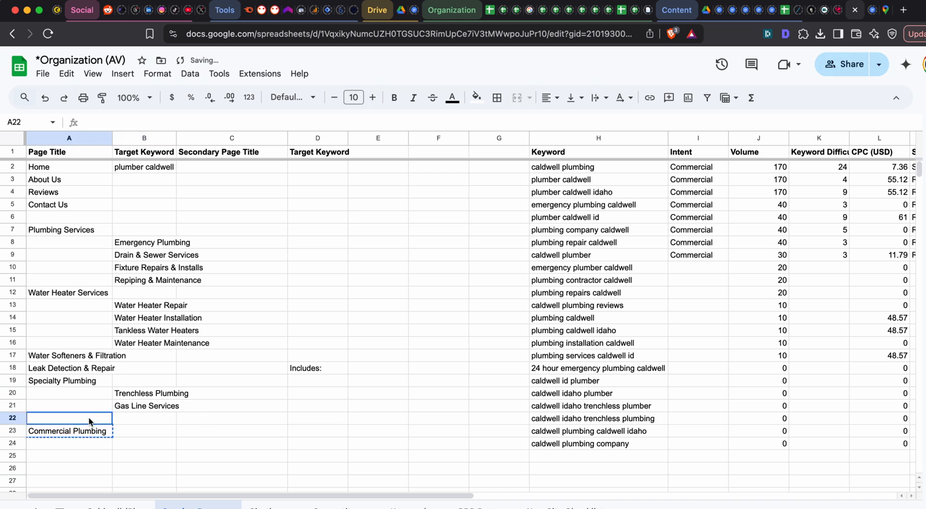
key(ctrl+v)
- Copy the "Fixture Repairs & Installs" and "Repiping & Maintenance" titles in B10:B11 and return to the ChatGPT conversation
key(super+grave)
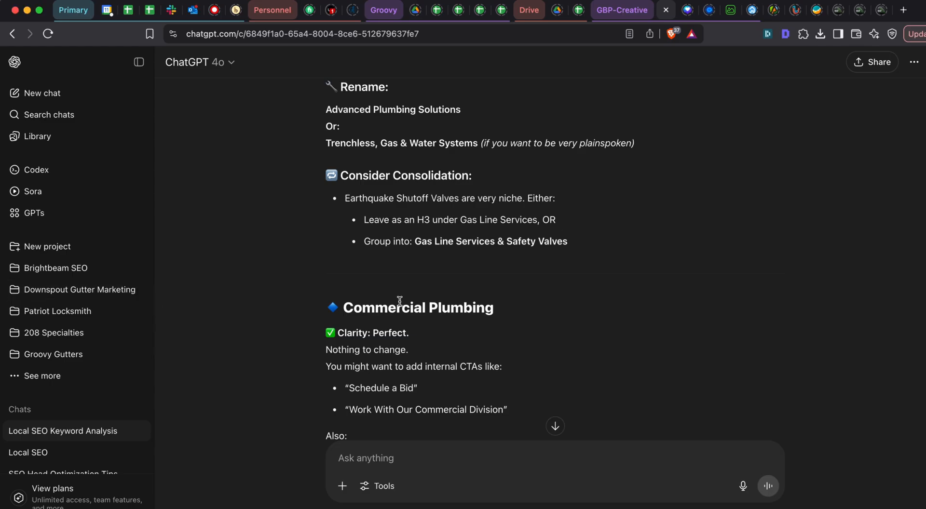
scroll(377, 323, up, 10)
key(super+grave)
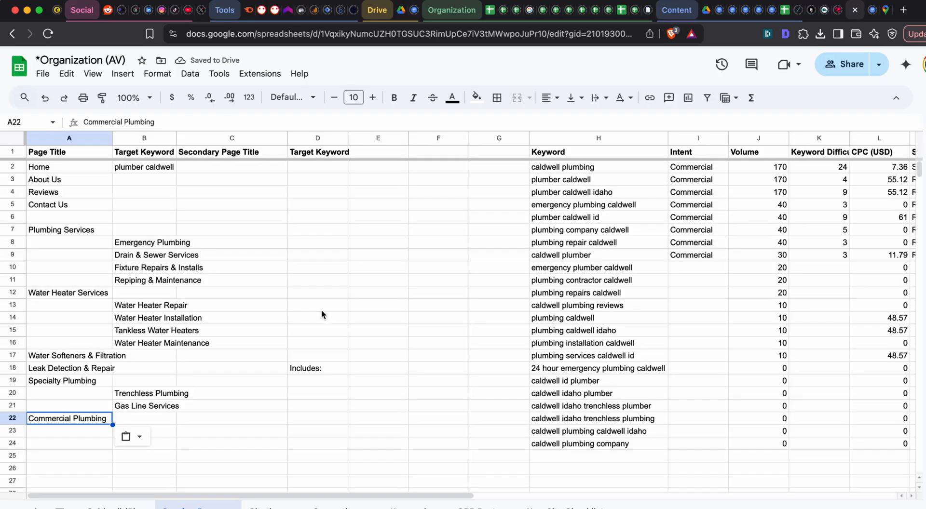
click(167, 266)
key(super+grave)
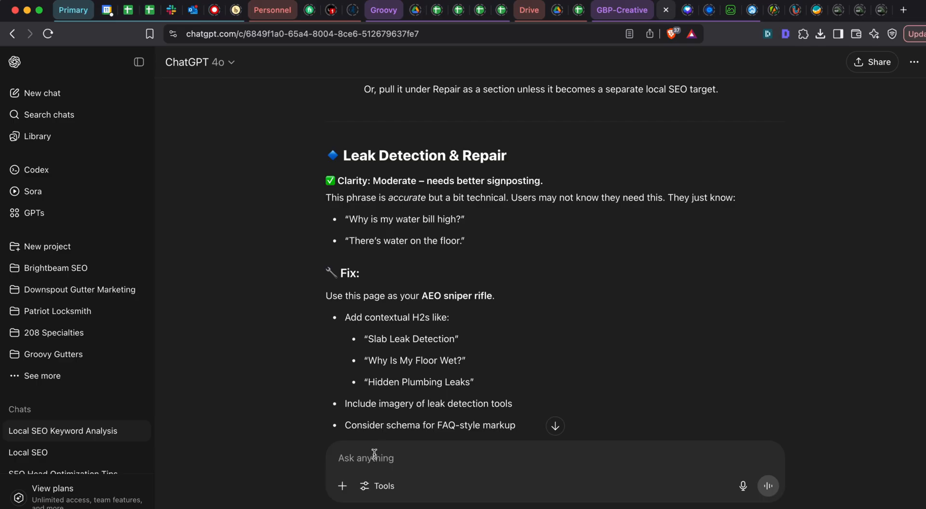
- Ask ChatGPT whether the two copied page titles are different enough or should be combined, noting that changing the names added no clarity
text(I)
key(BackSpace)
text(Are these )
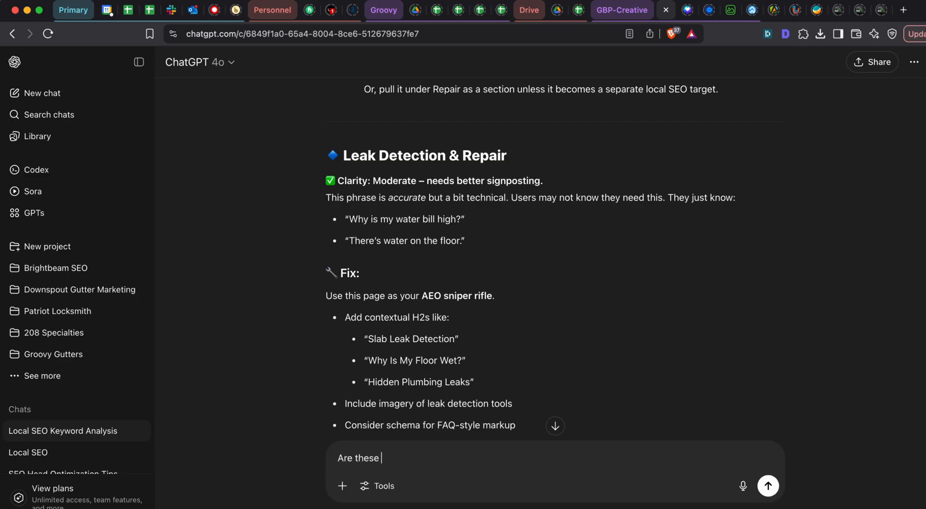
text(different enough or should )
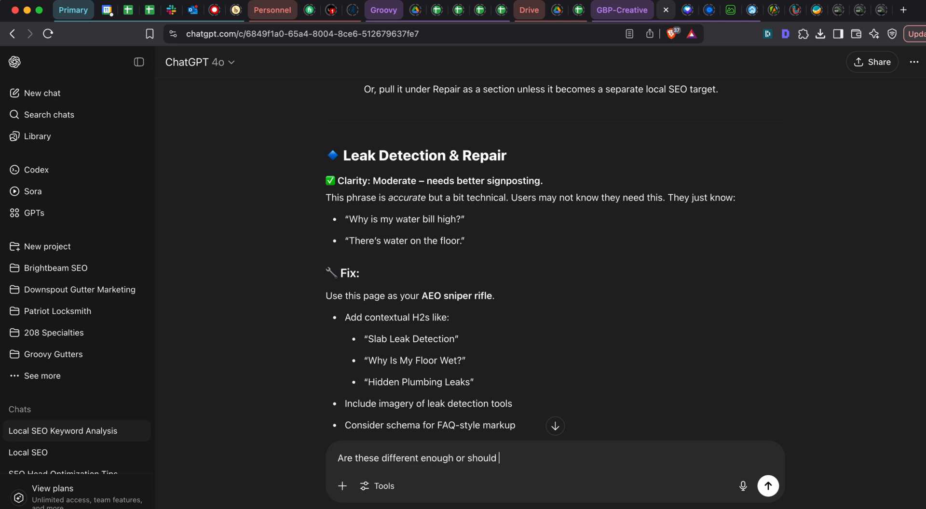
text(I combine them I dont think change )
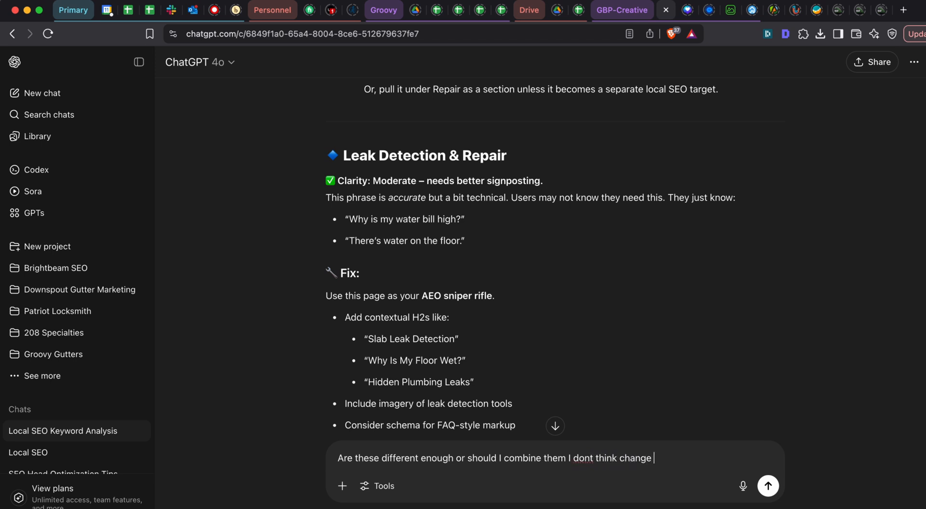
text(ing the names added any more clarity)
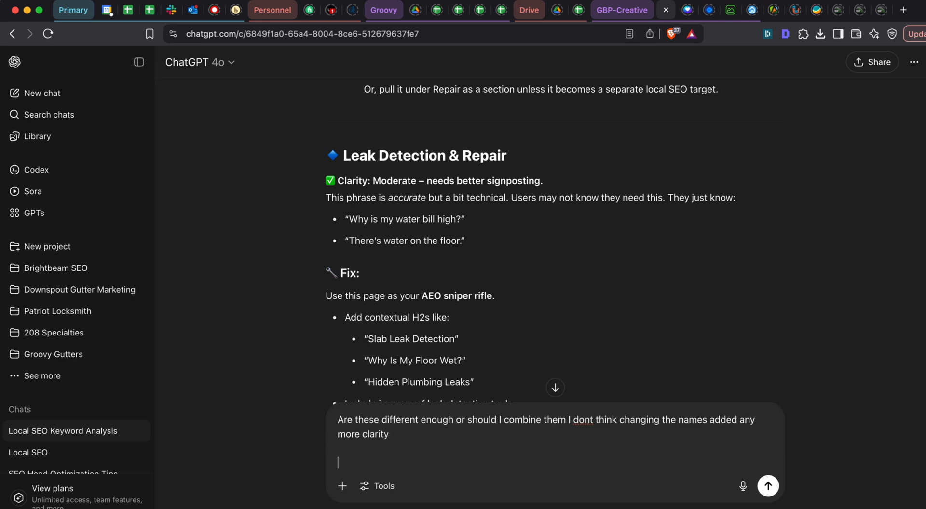
key(Return)
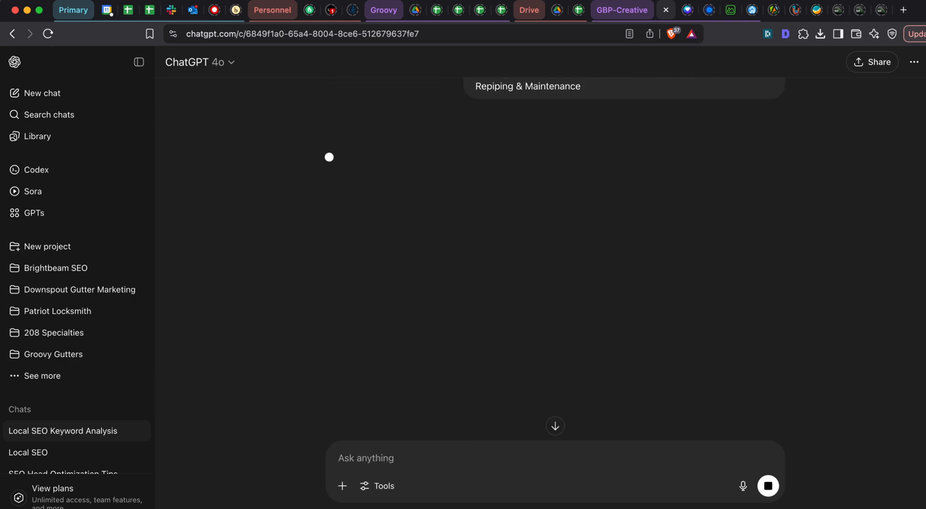
- Read ChatGPT's reply on combining the fixture and repiping pages, including its reasoning and suggested names for the combined page
scroll(478, 241, up, 7)
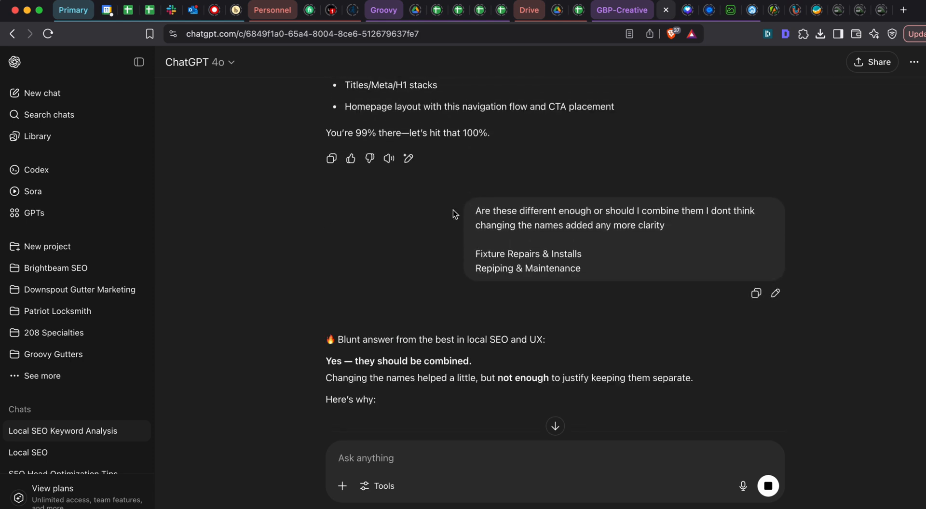
scroll(453, 210, down, 3)
scroll(453, 209, down, 2)
scroll(459, 192, down, 2)
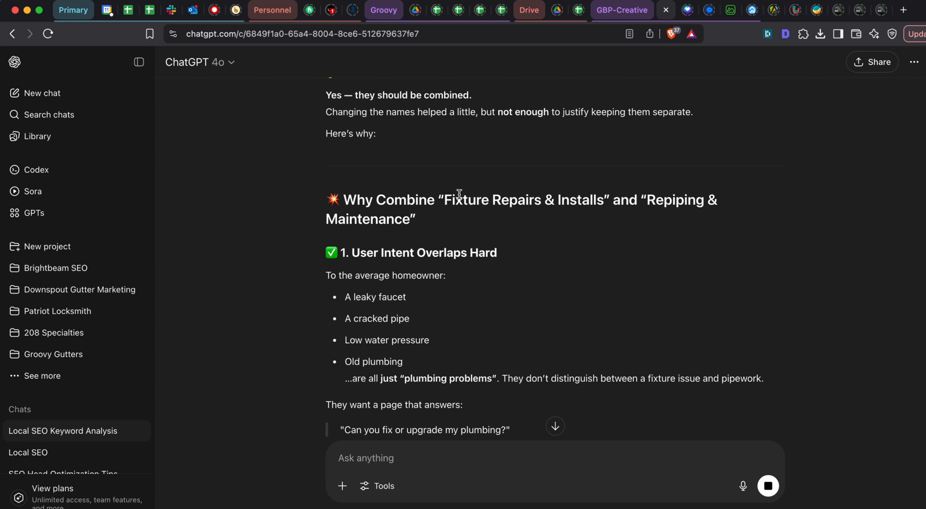
scroll(459, 195, down, 4)
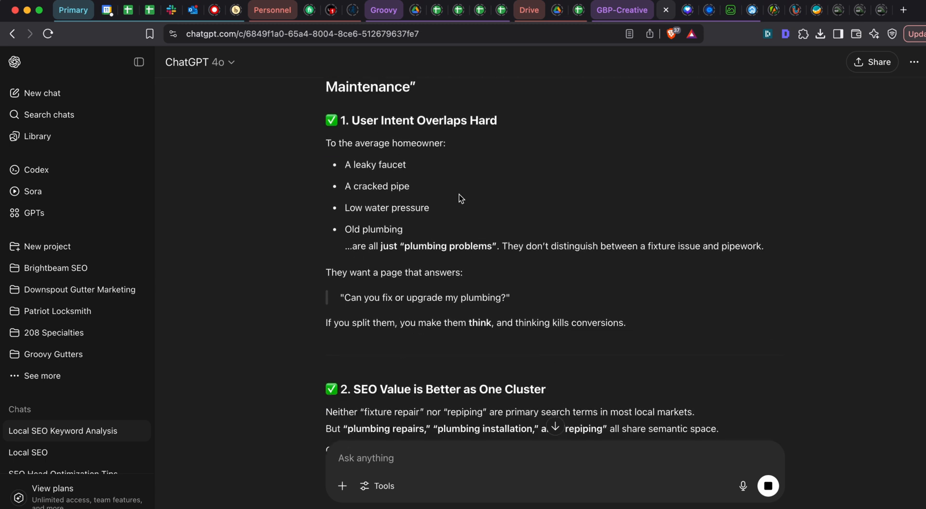
scroll(447, 188, down, 5)
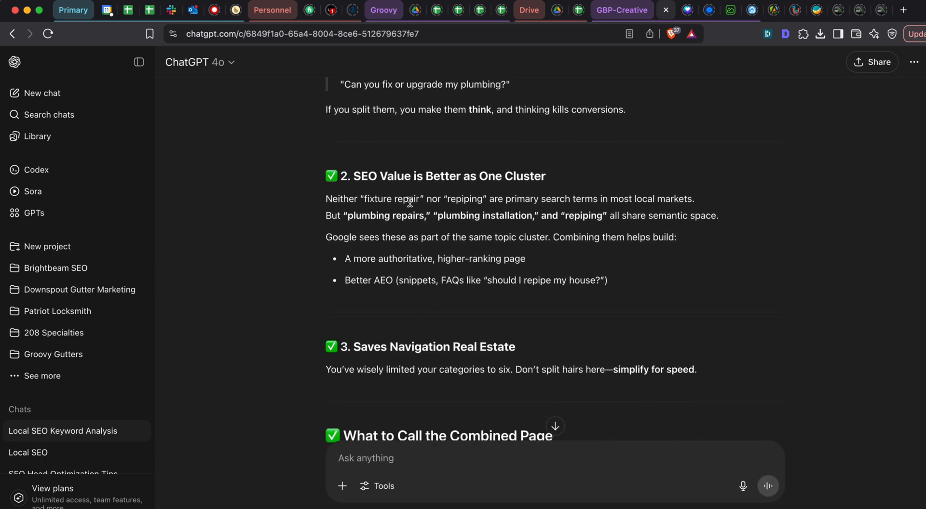
scroll(441, 192, down, 4)
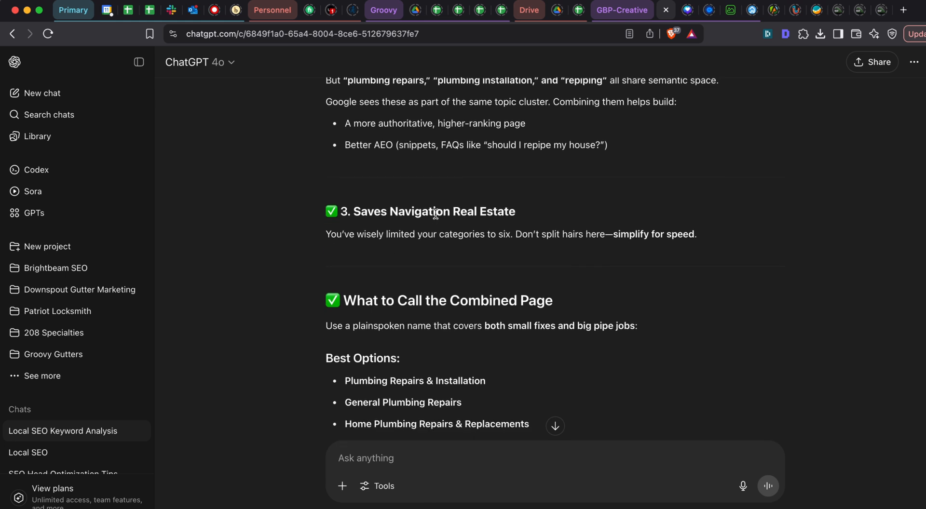
scroll(435, 214, down, 3)
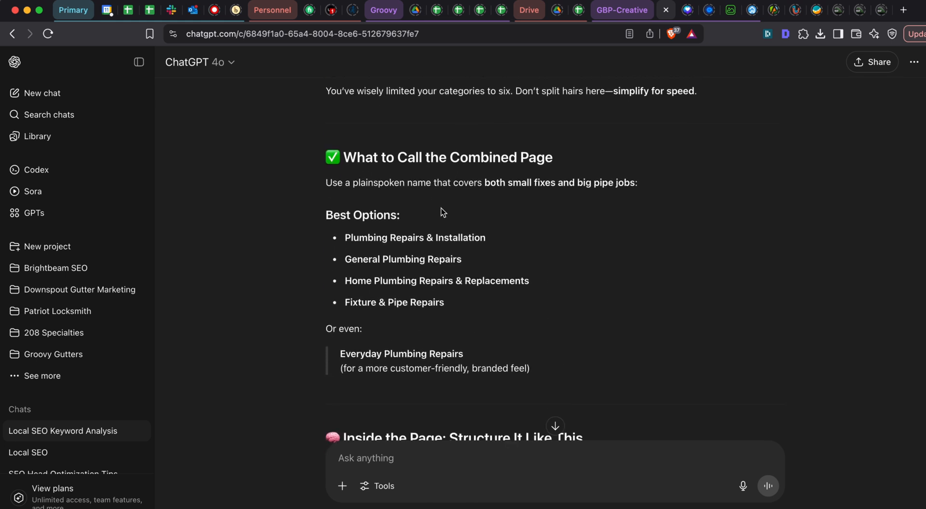
scroll(394, 168, down, 1)
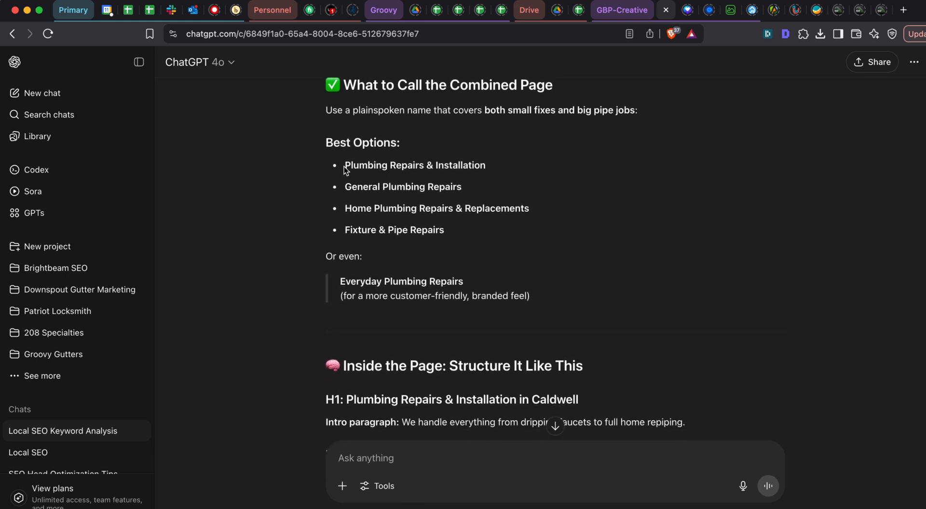
- Copy ChatGPT's suggested name "Plumbing Repairs & Installation" into cell B10 of the Google Sheets page list
drag(345, 166, 520, 167)
key(super+grave)
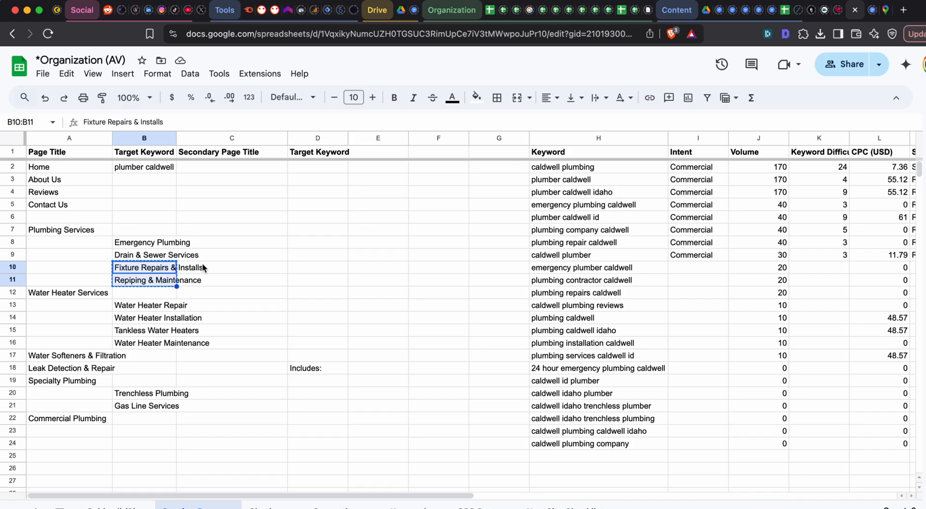
click(163, 266)
key(super+v)
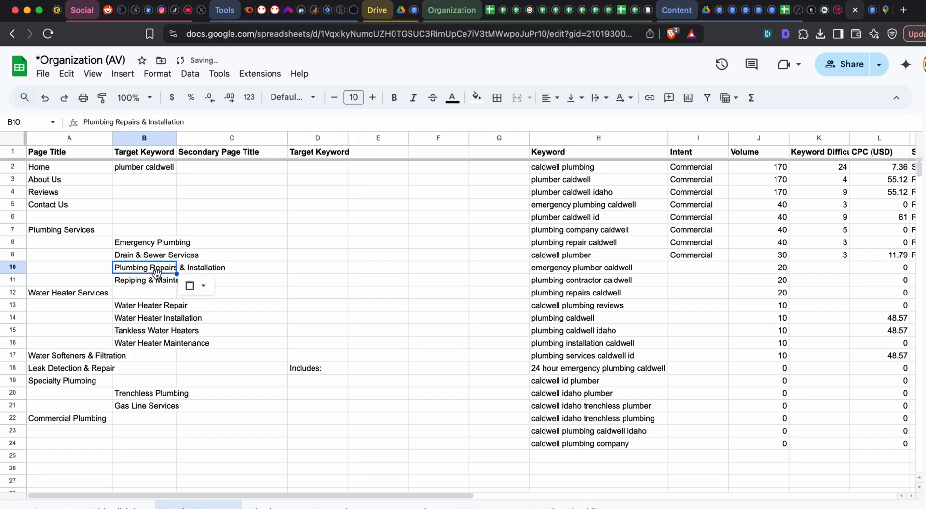
- Remove "Repiping & Maintenance" from B11 and move the page list in A12:B22 up one row to start at A11
click(154, 280)
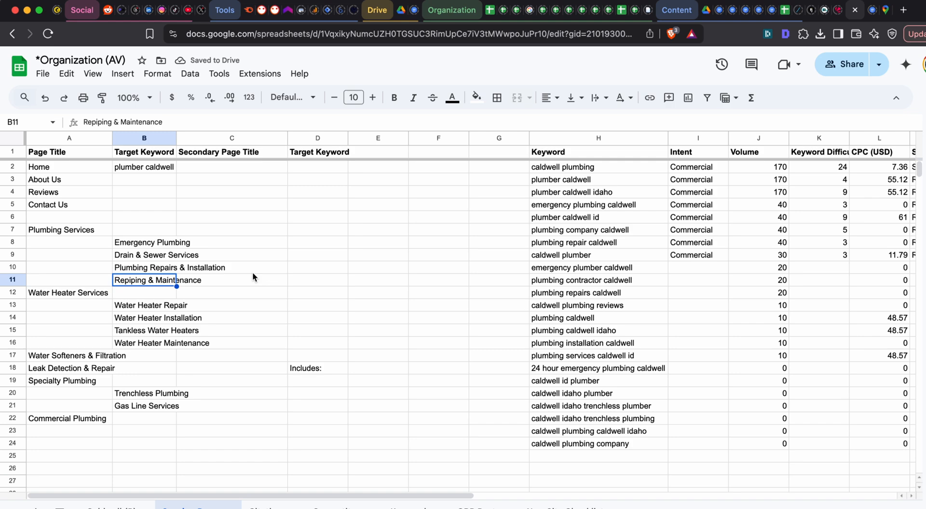
key(super+grave)
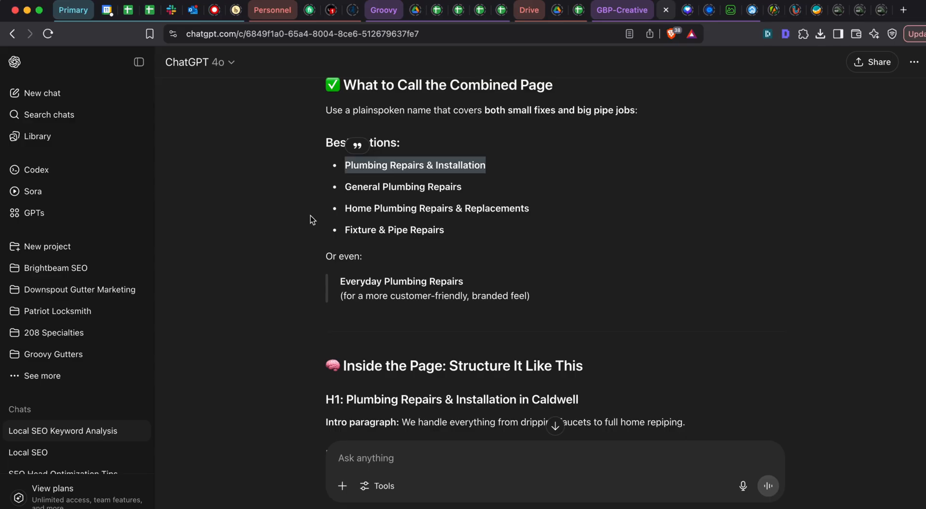
key(super+grave)
drag(52, 294, 165, 420)
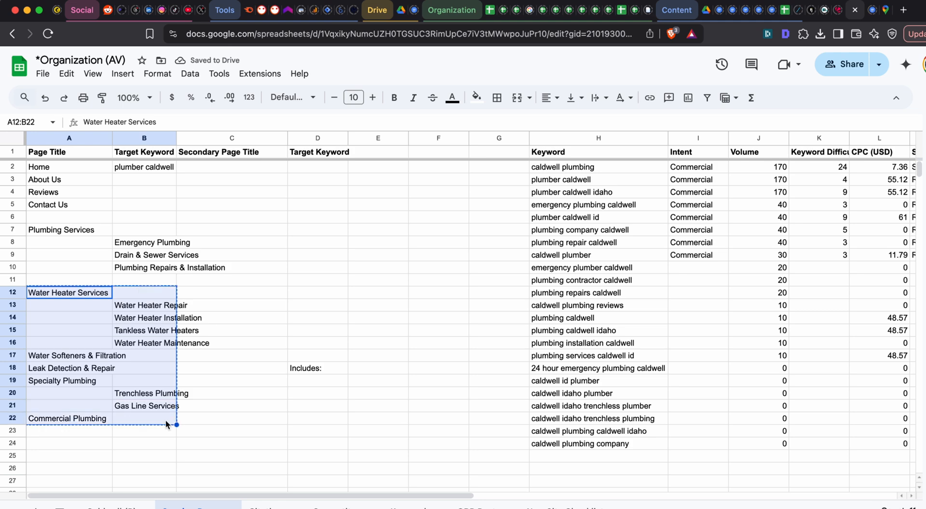
key(ctrl+c)
click(96, 280)
key(ctrl+v)
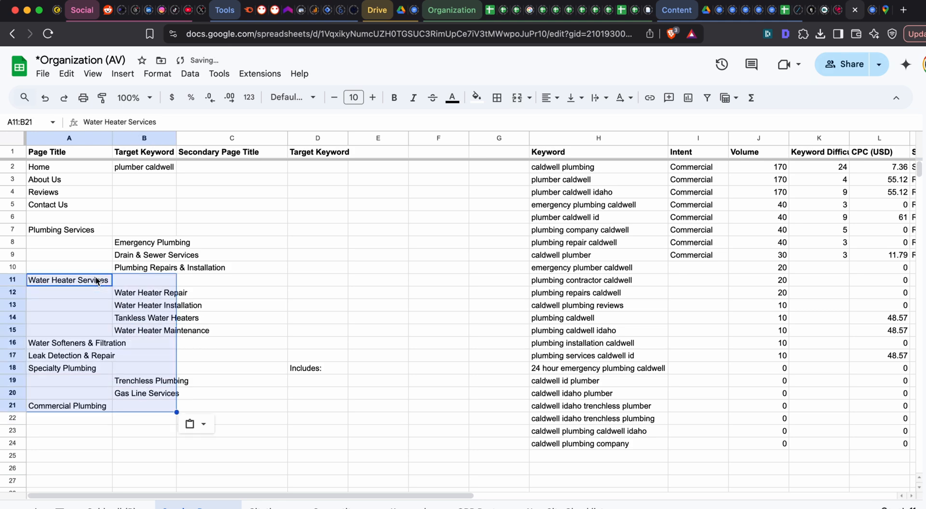
- Copy the updated service page list A7:B21 into a new ChatGPT message, followed by a blank line
click(89, 357)
drag(73, 229, 135, 406)
key(ctrl+c)
key(alt+Tab)
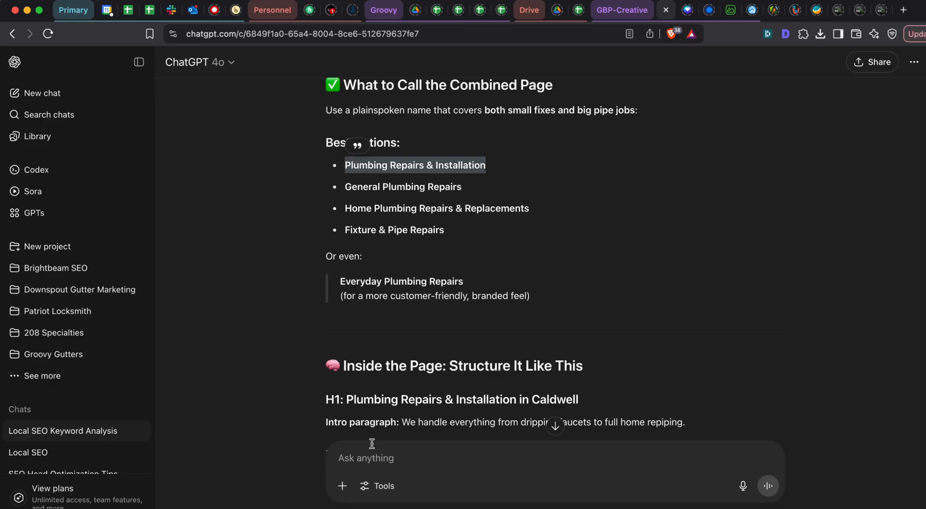
click(554, 477)
key(ctrl+v)
key(shift+Return)
key(shift+Return)
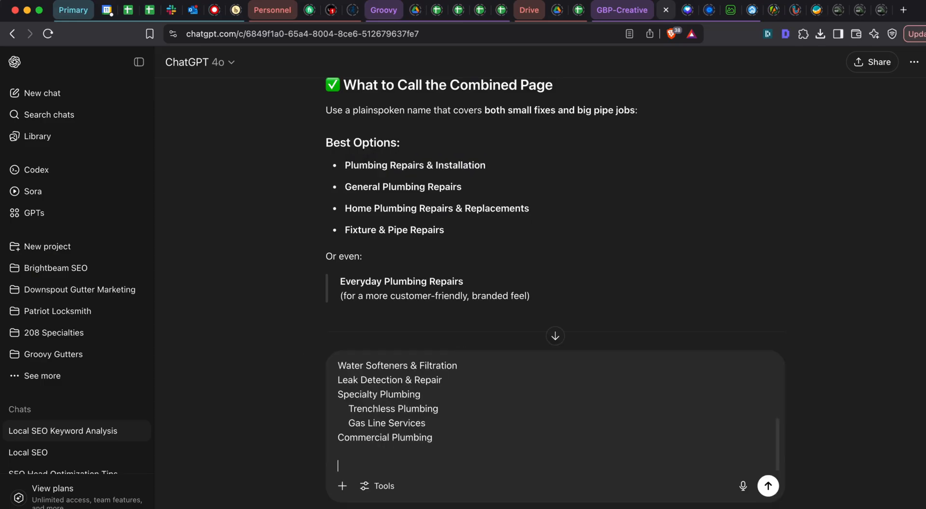
- Ask ChatGPT below the list whether the lead detection is already obvious in plumbing repair and installation or in emergency generally
text(HJhat abo)
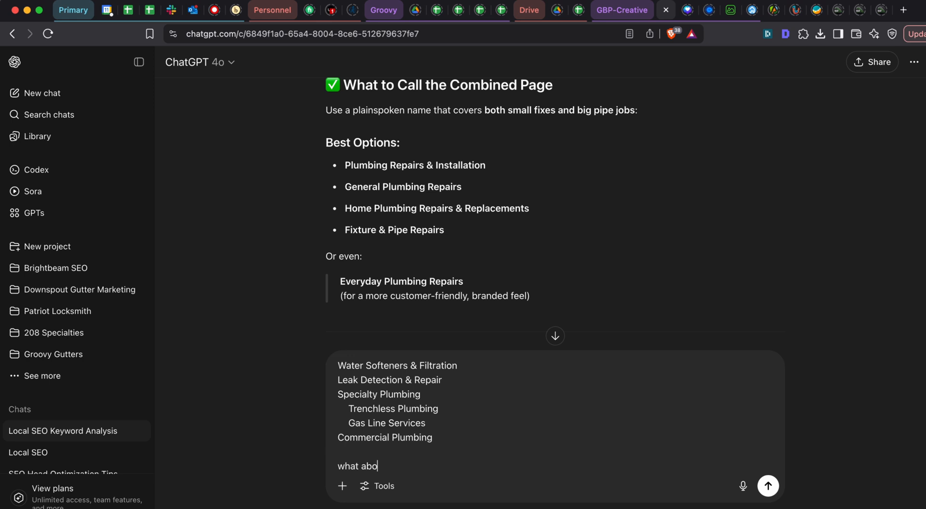
text(ut the lead detection here, is that la)
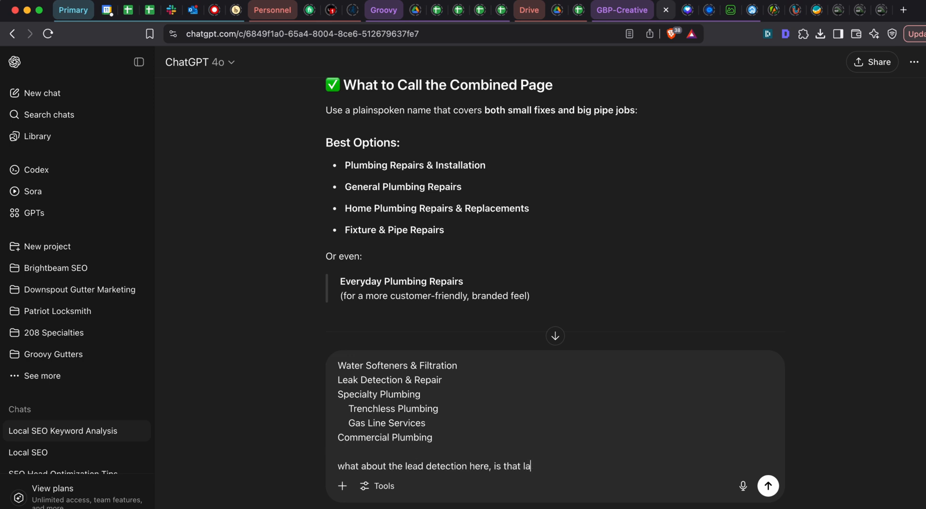
text(reg)
key(BackSpace)
key(BackSpace)
text(lready obvsiou ous in the plumbing)
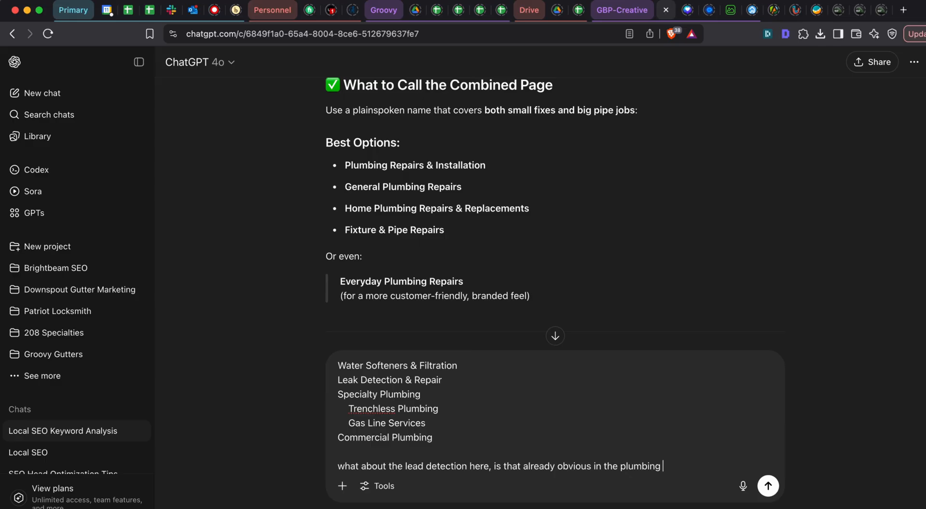
text(repair and installtion bas)
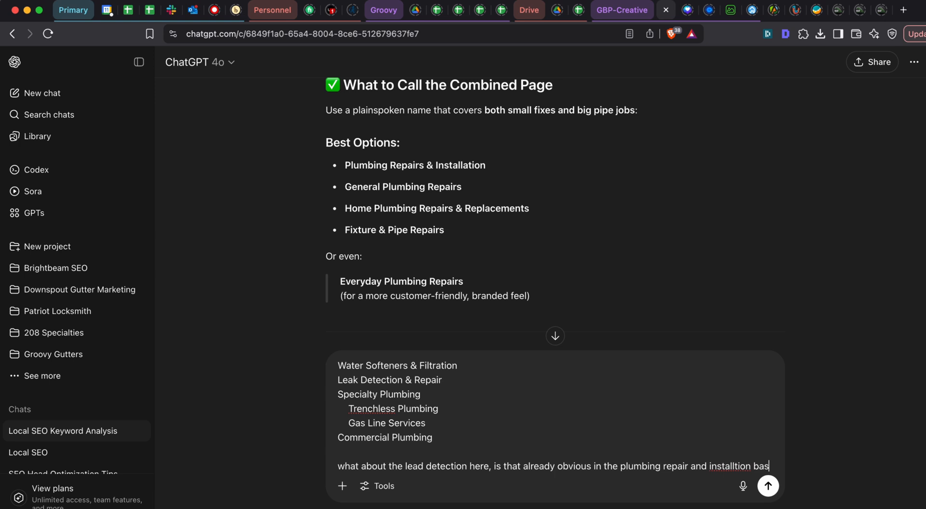
text(ically or emef)
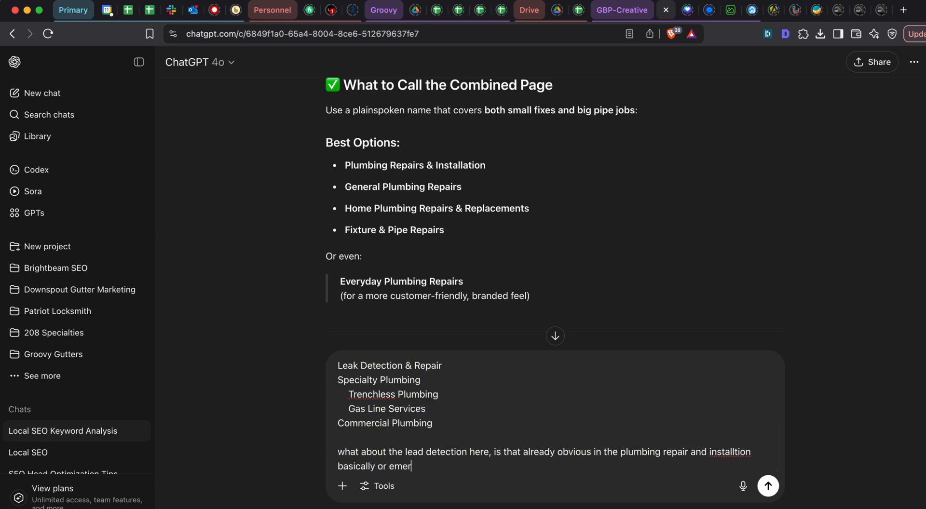
text(gency generall)
text(y?)
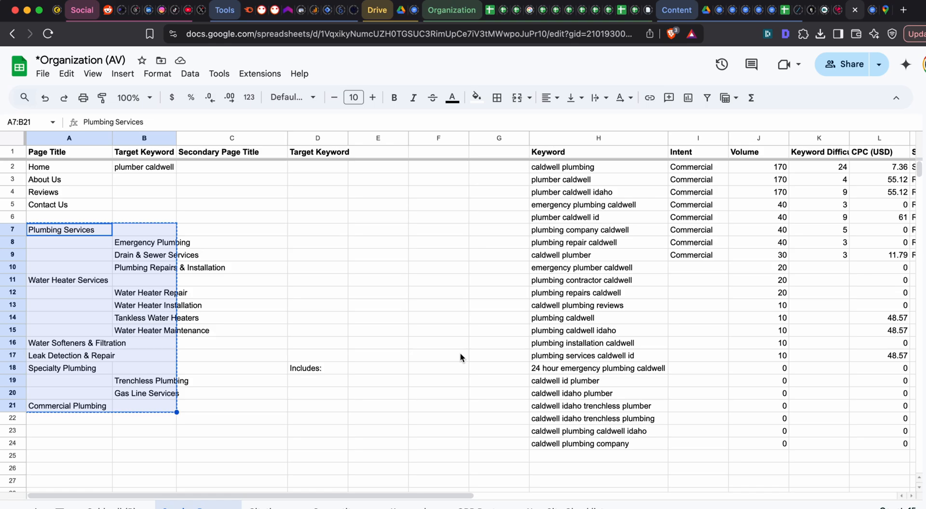
key(Return)
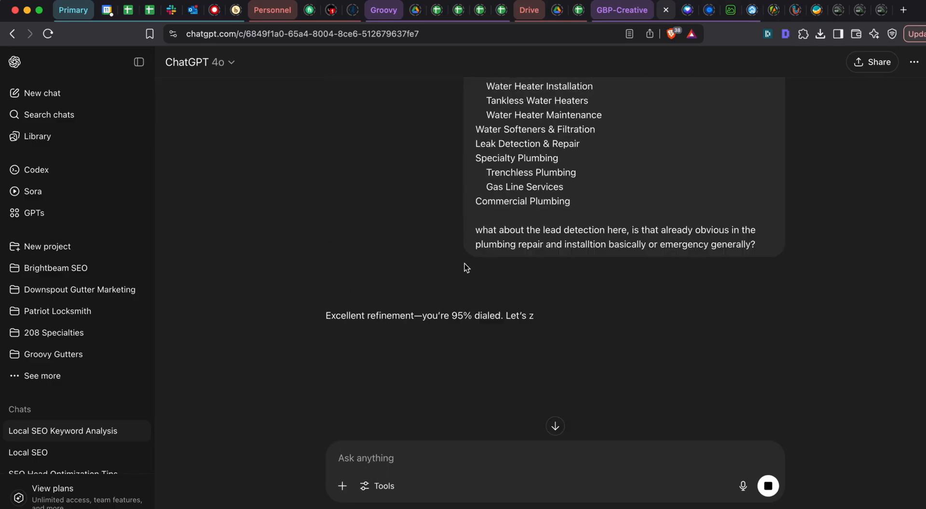
- Read ChatGPT's reply on whether "Leak Detection & Repair" should be its own category, including the reasoning
scroll(462, 255, down, 5)
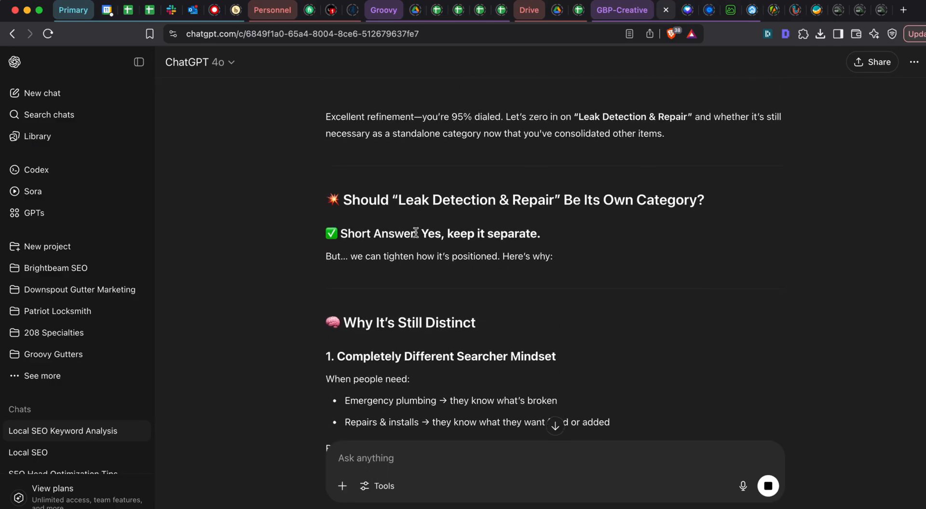
scroll(462, 255, up, 2)
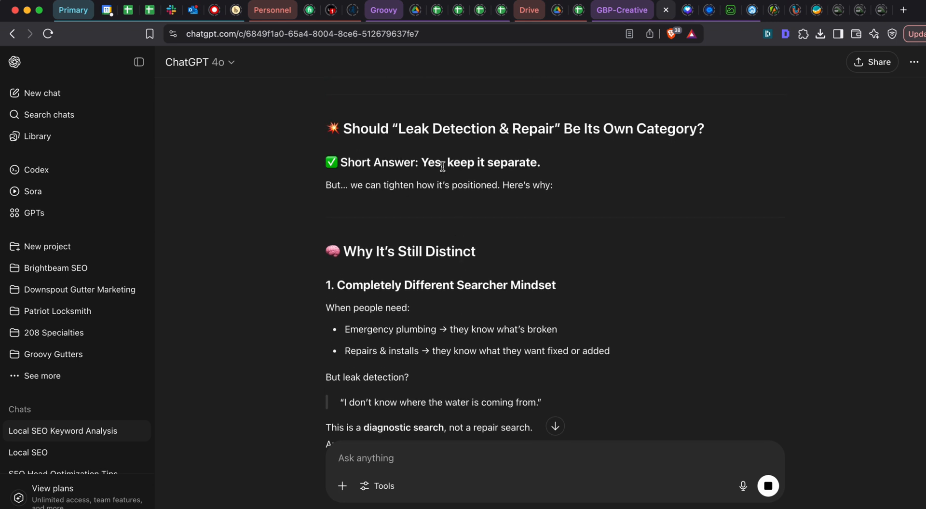
triple_click(449, 184)
scroll(442, 203, down, 3)
scroll(408, 213, down, 2)
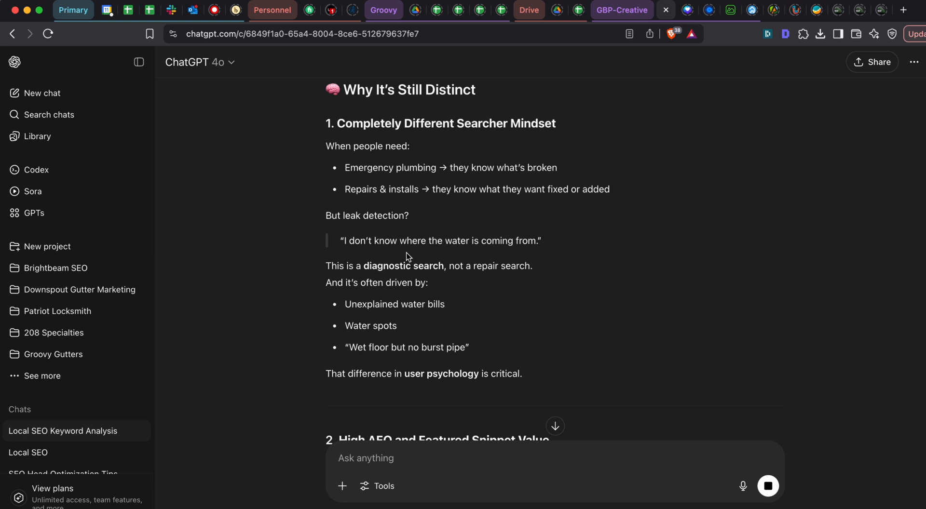
- Return to the Google Sheets page list and clear the range D15:D23, including the leftover "Includes:" text
key(super+grave)
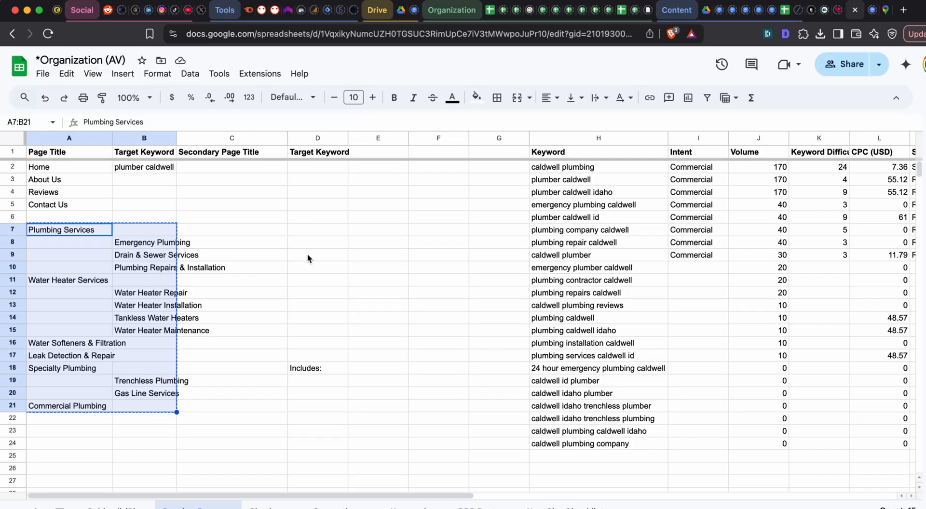
click(219, 339)
click(235, 229)
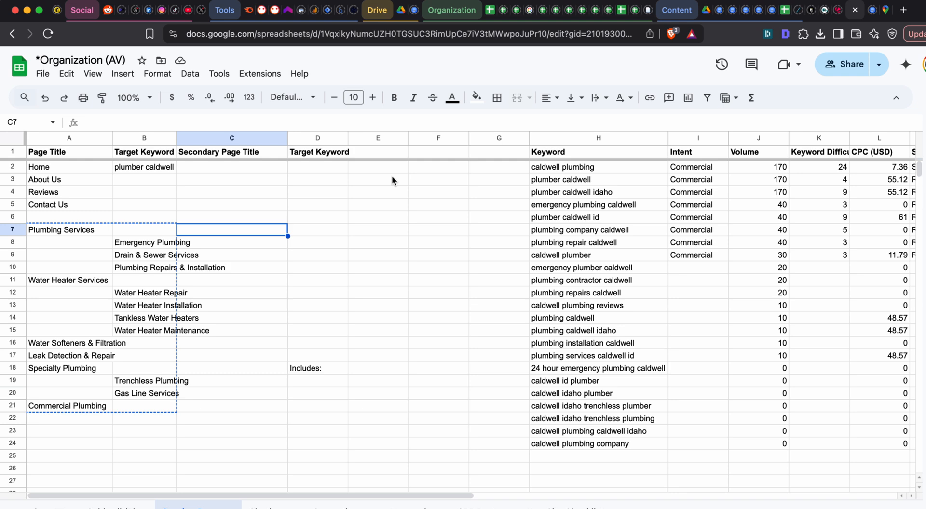
scroll(220, 269, down, 2)
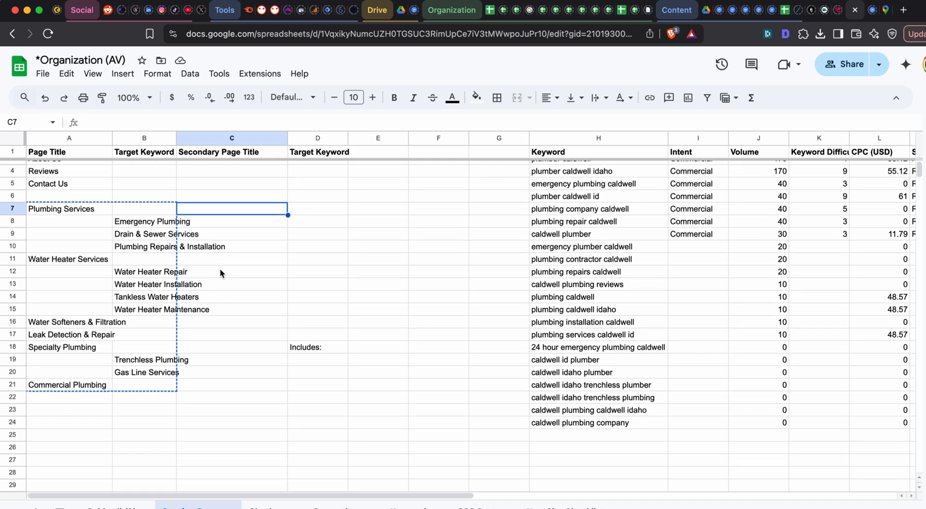
scroll(251, 289, up, 2)
click(316, 330)
shift+click(320, 427)
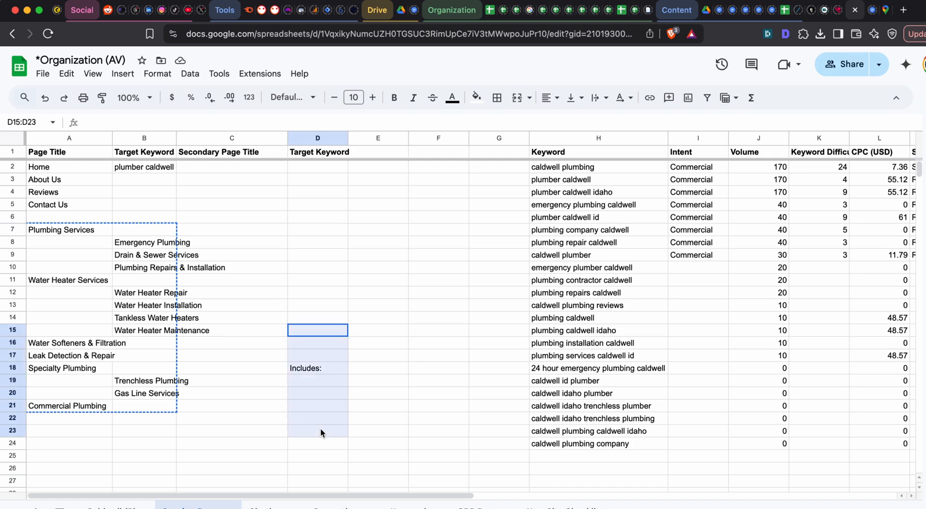
key(Delete)
scroll(288, 422, down, 2)
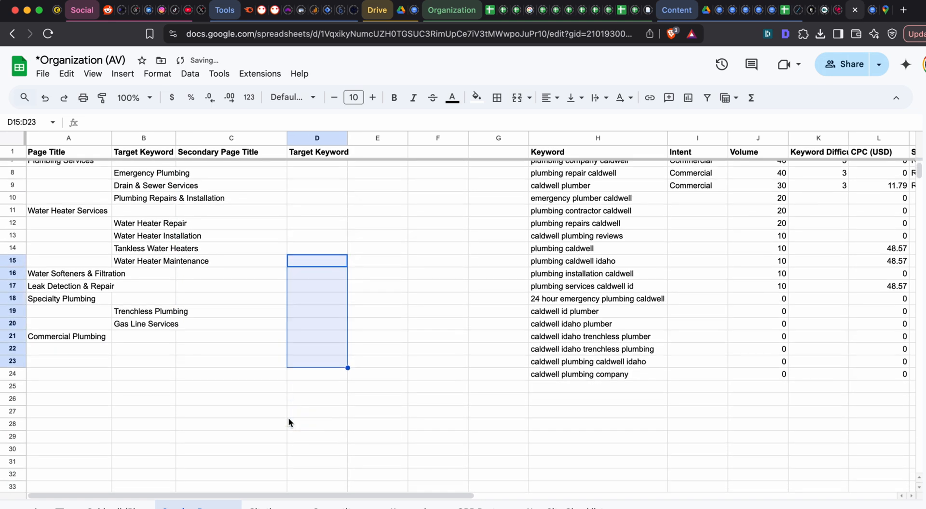
click(287, 423)
scroll(299, 386, up, 2)
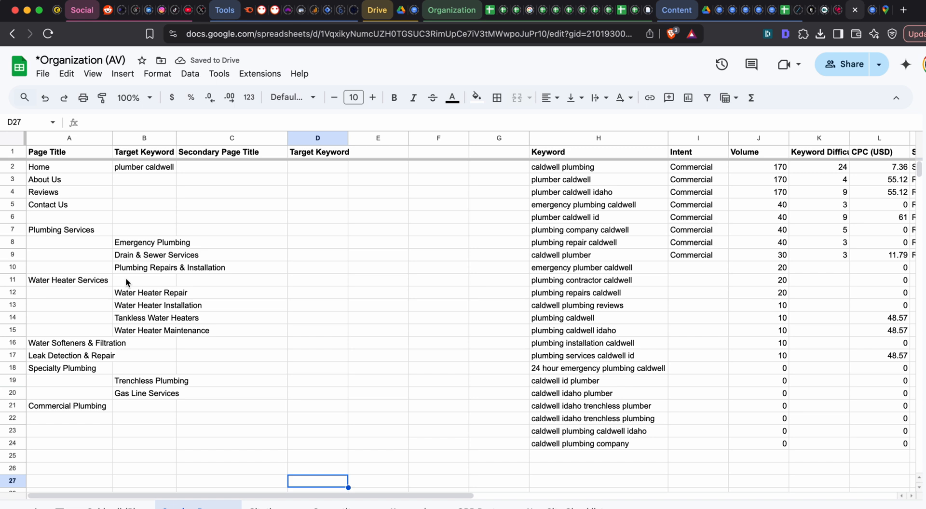
- Review the service pages and their subpages in A7:B21 against the sheet's column headings
click(83, 224)
click(281, 253)
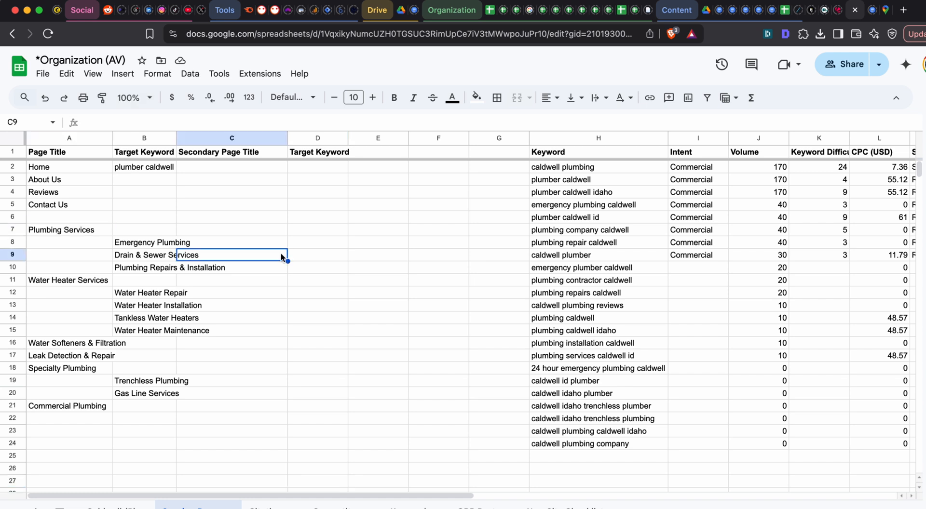
click(339, 258)
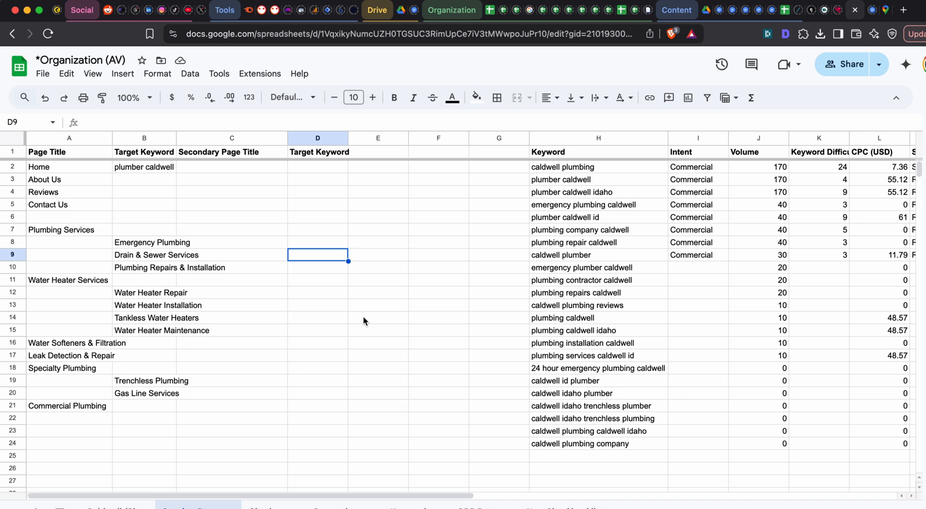
drag(101, 227, 159, 406)
click(231, 361)
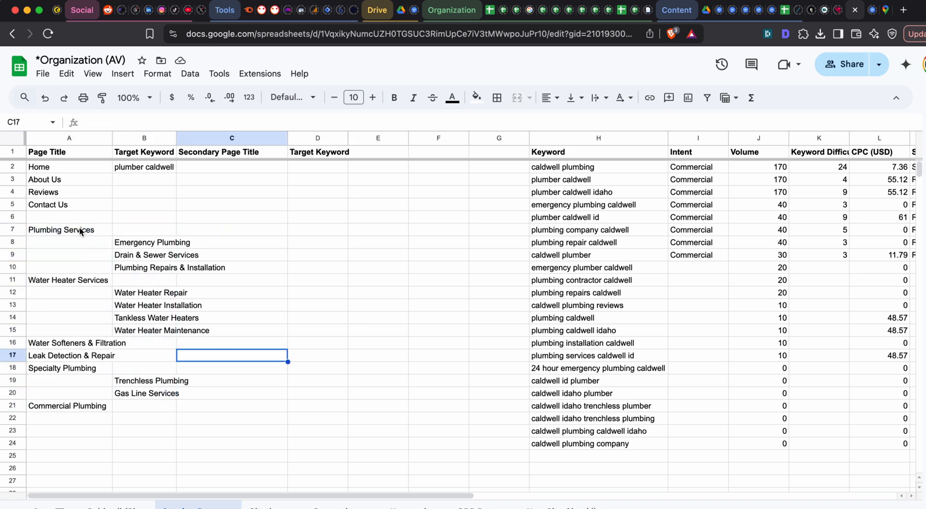
drag(79, 227, 146, 404)
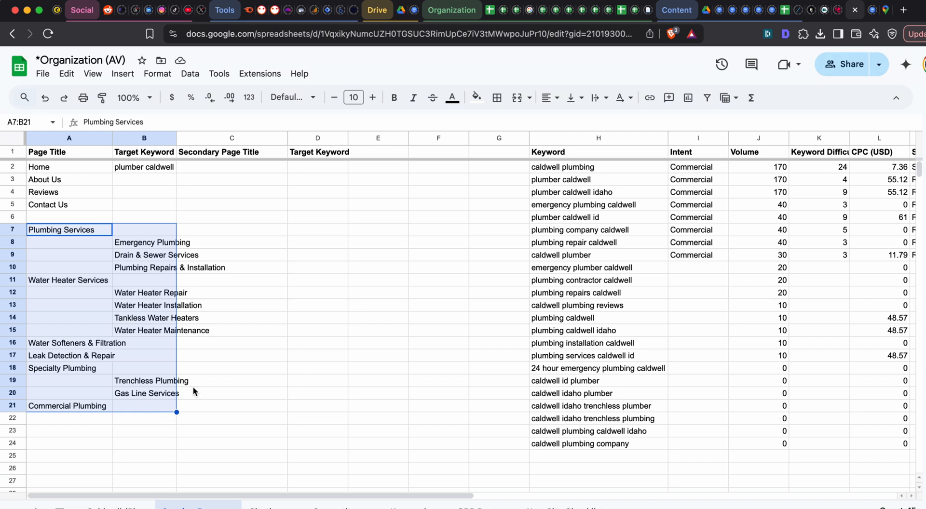
click(214, 384)
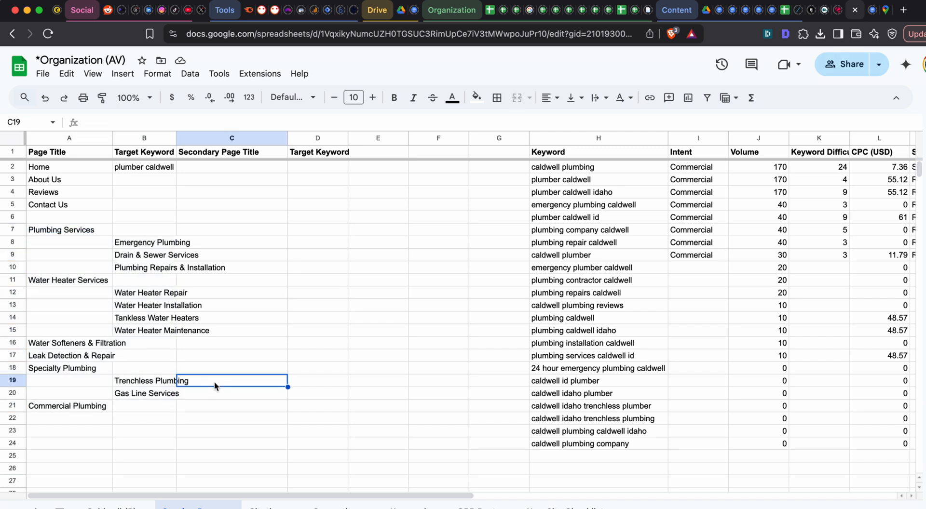
click(294, 377)
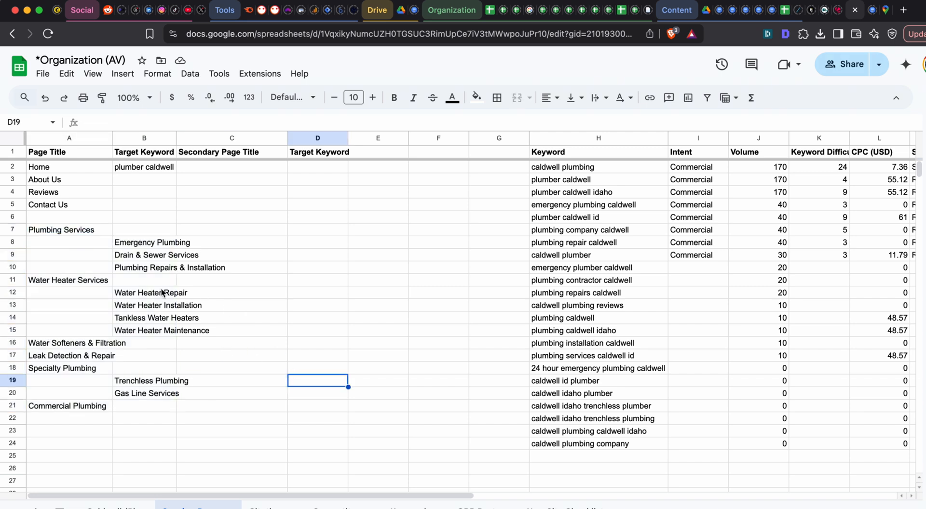
click(97, 232)
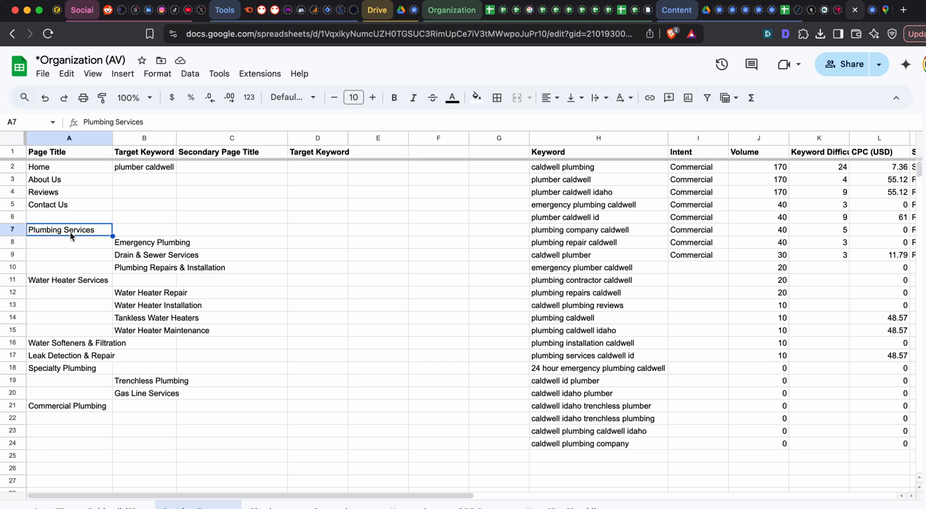
- Fit column B to its contents and move the subpage titles in B8:B20 to the Secondary Page Title column, starting at C8
double_click(174, 138)
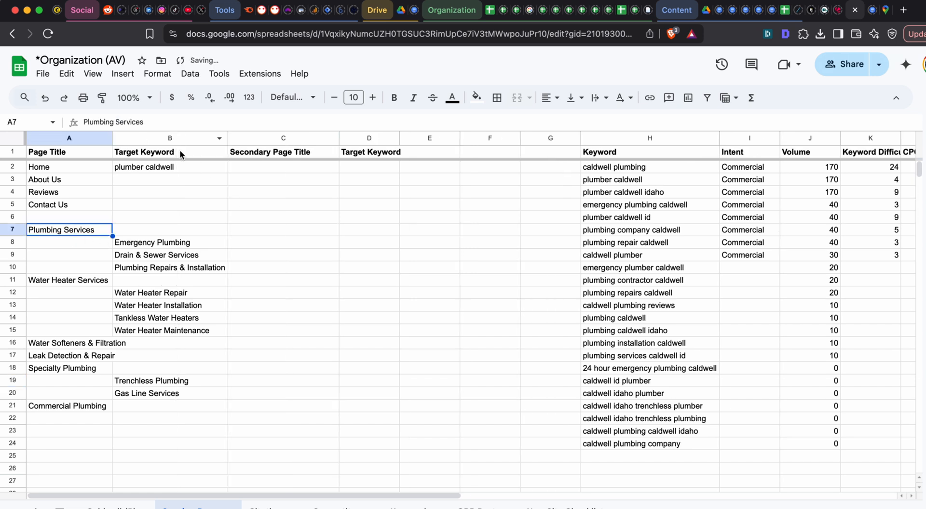
drag(170, 245, 170, 393)
key(cmd+c)
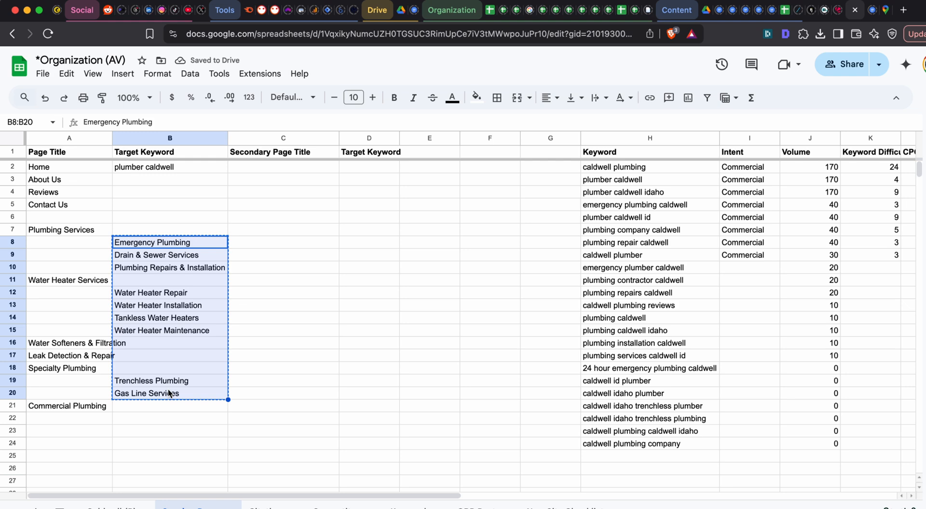
click(270, 250)
key(cmd+v)
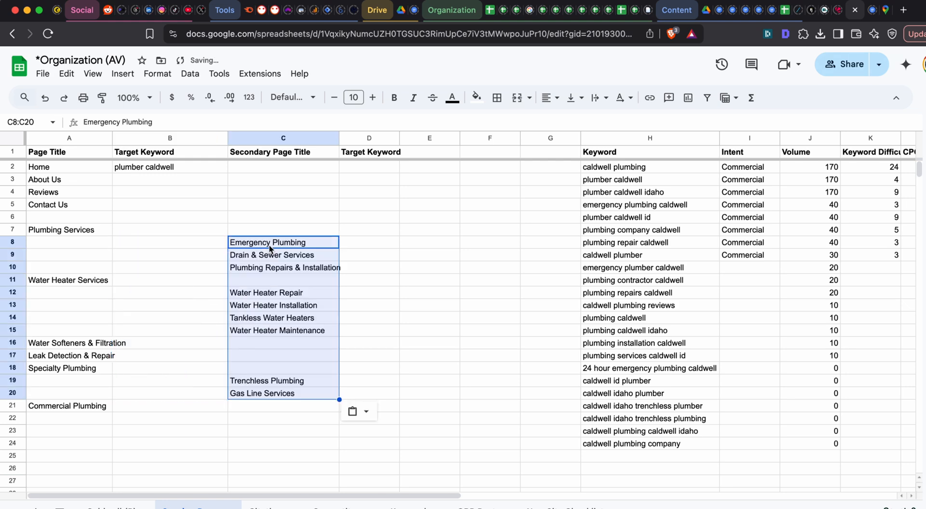
- Fit the widths of the Secondary Page Title column C and the Target Keyword column B to their contents
double_click(339, 138)
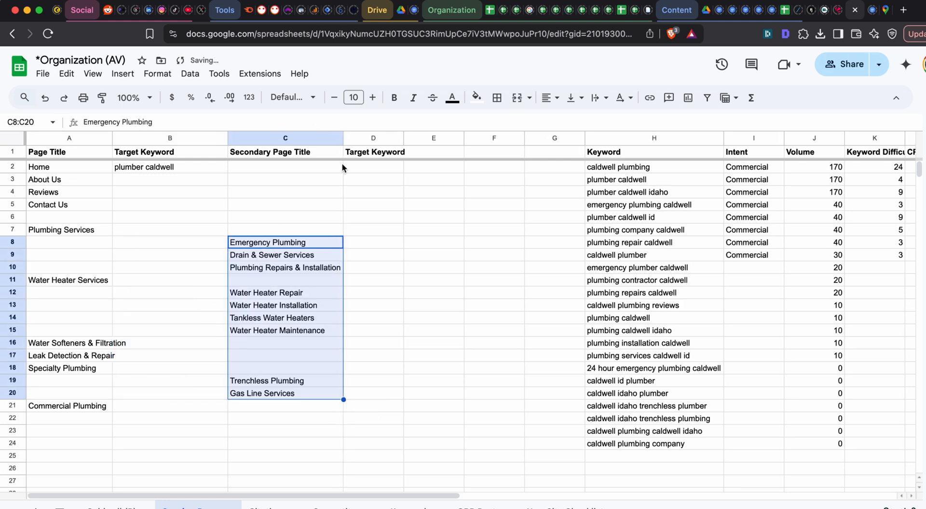
double_click(228, 138)
click(426, 298)
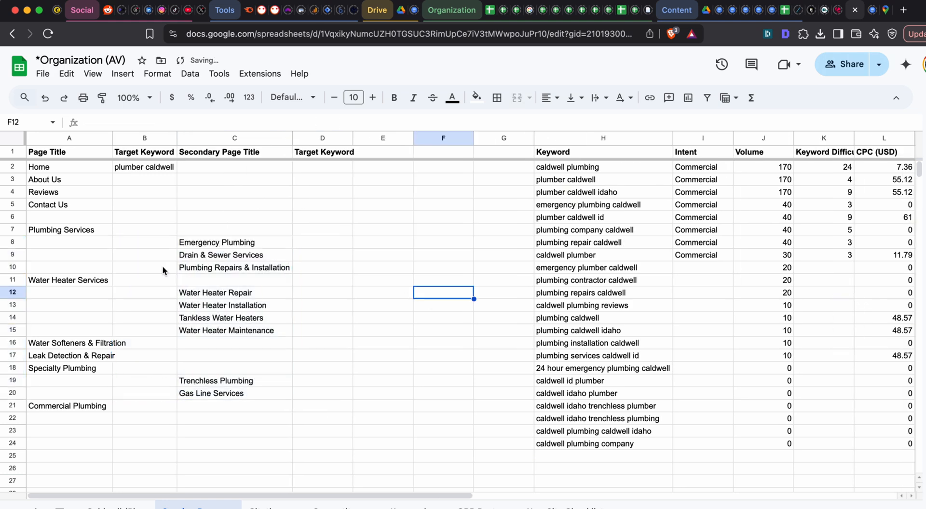
- Copy the page title in A7 and search the sheet for "Plumbing Services"
click(99, 235)
key(cmd+grave)
key(super+grave)
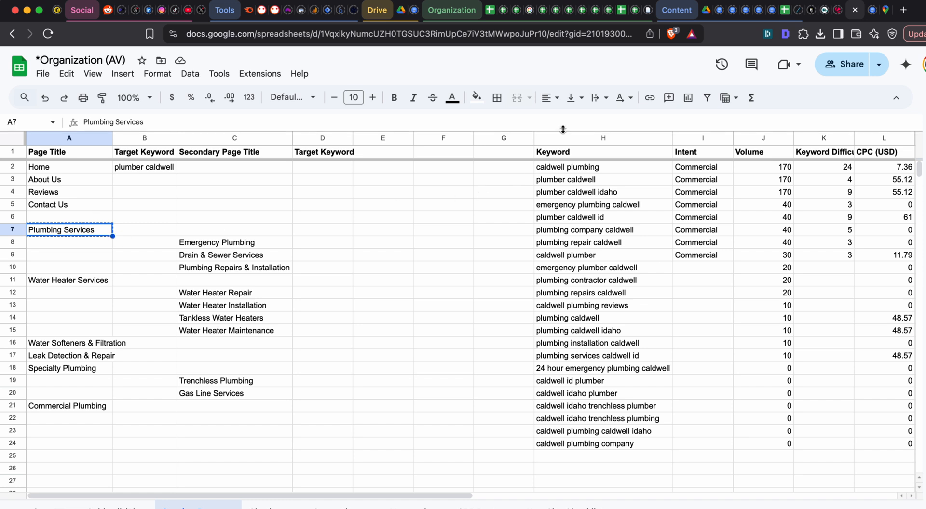
key(super+f)
key(super+v)
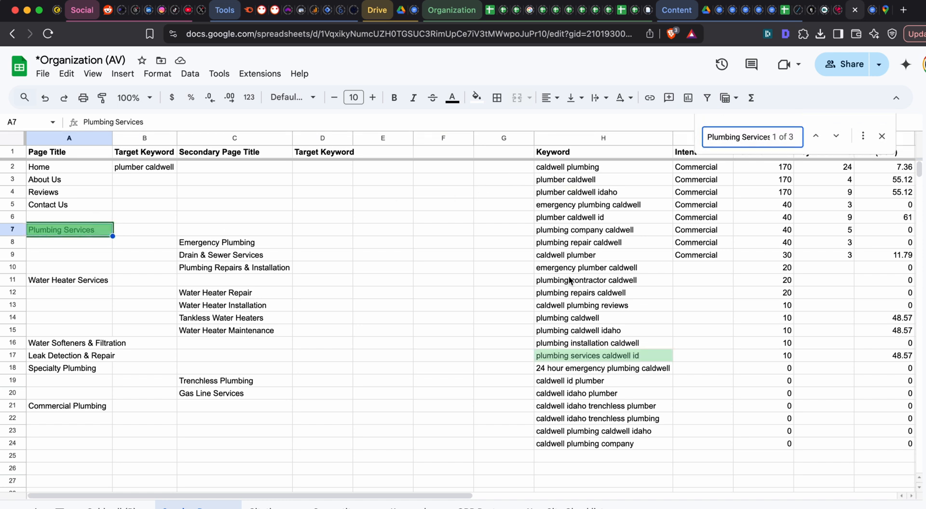
- Copy the keyword "plumbing services caldwell id" from H17 into B7 and fit column B to its contents
click(593, 356)
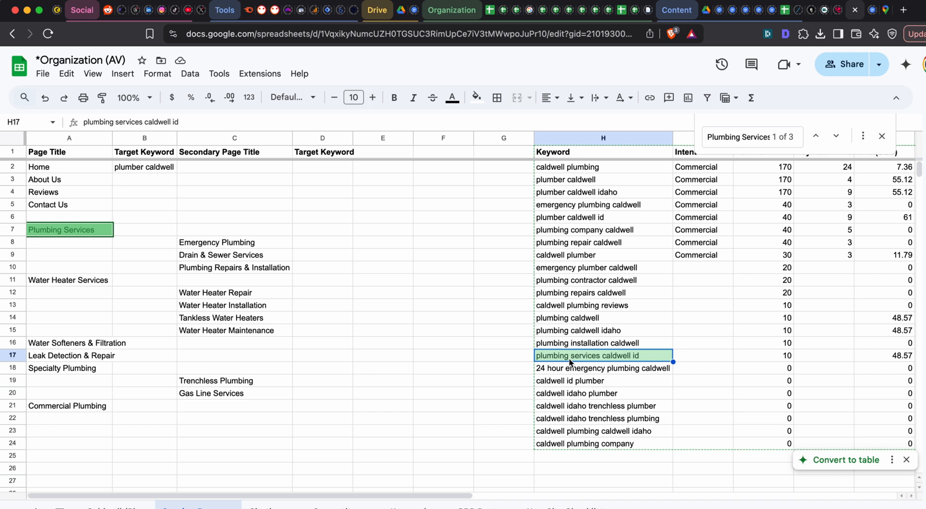
key(super+c)
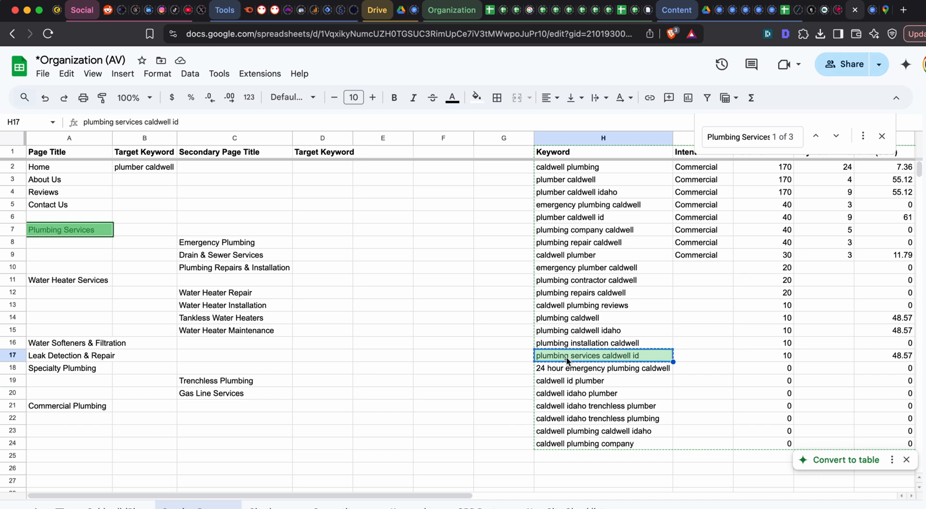
click(145, 233)
key(ctrl+v)
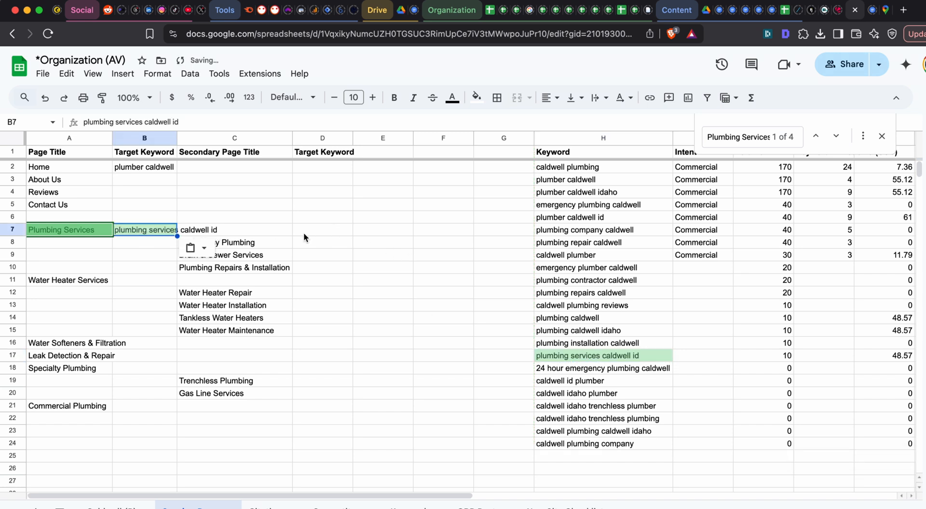
click(269, 232)
click(260, 246)
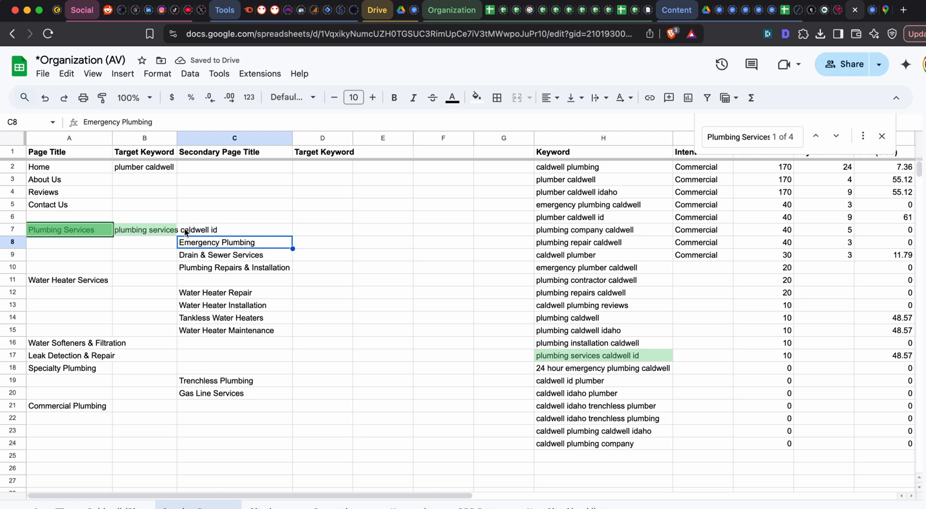
double_click(177, 138)
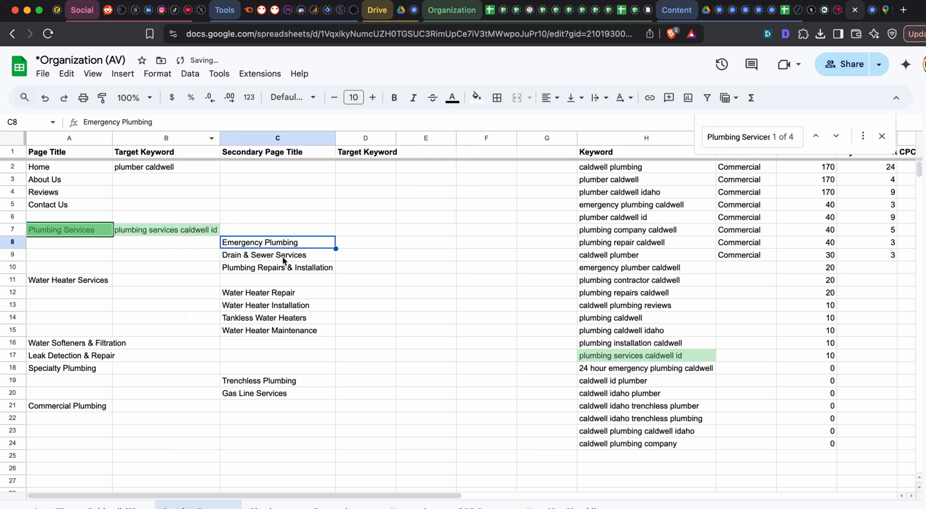
- Switch to Semrush and search the Keyword Magic Tool for "drain" for the Drain & Sewer Services subpage
click(284, 260)
key(cmd+c)
key(super+grave)
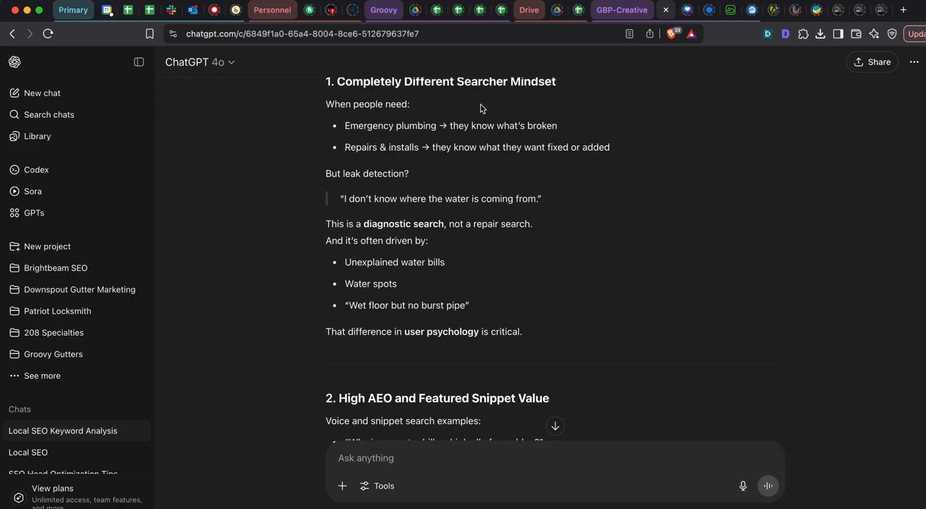
key(super+grave)
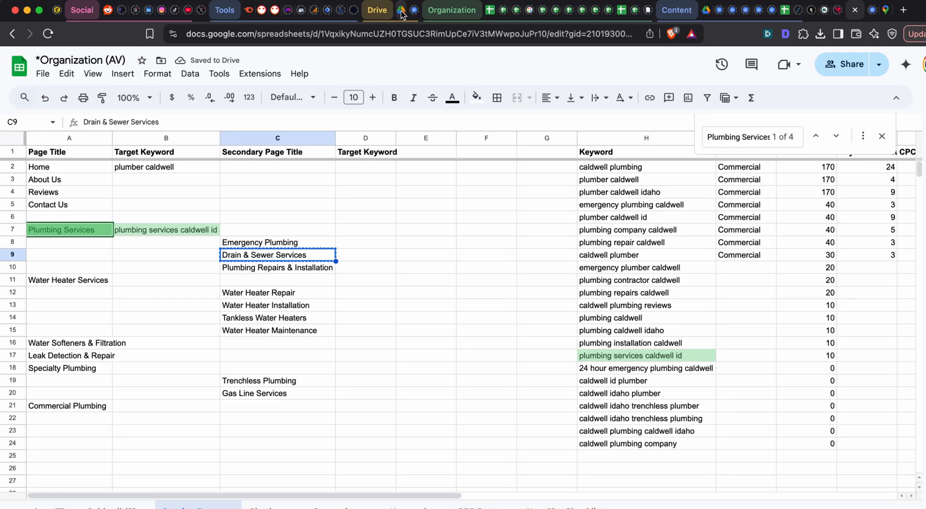
click(251, 9)
key(super+a)
text(drain)
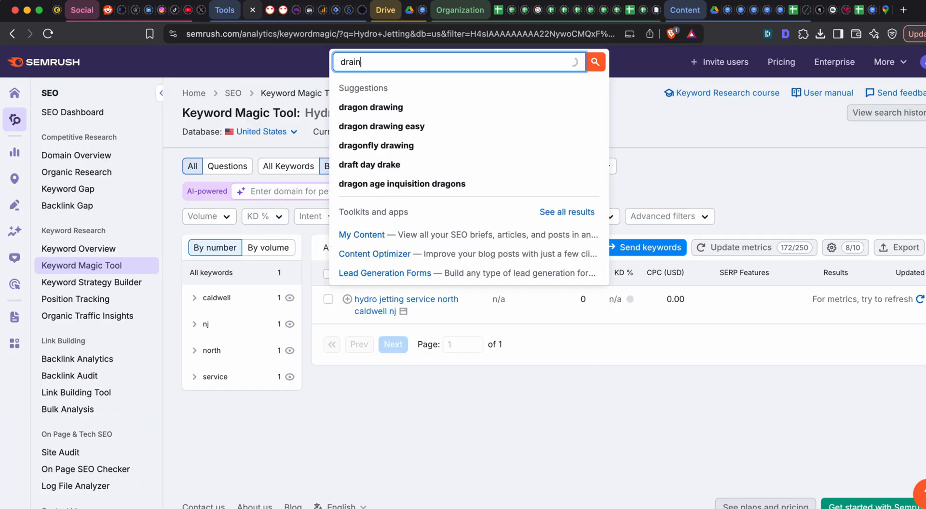
key(Return)
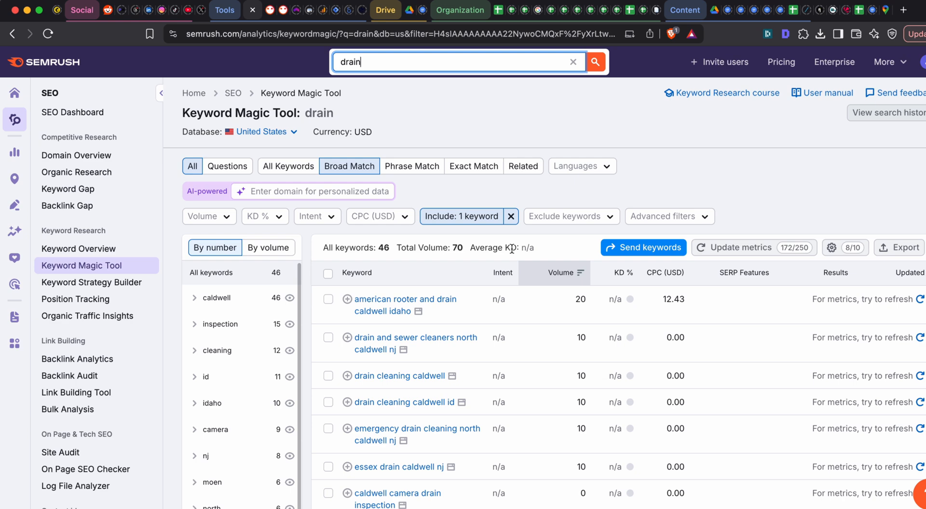
- Exclude keywords containing "nj" from the drain results and review the remaining Caldwell keywords by volume
scroll(474, 278, down, 2)
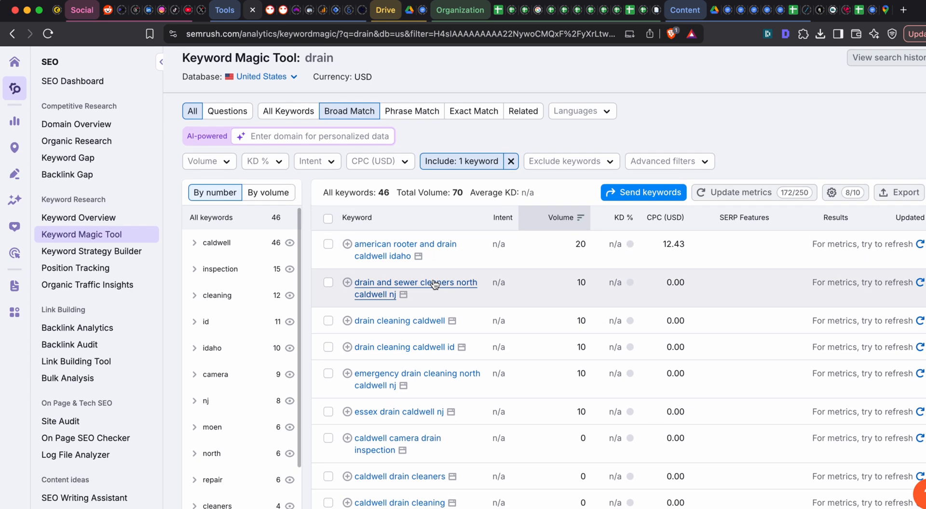
scroll(473, 236, up, 3)
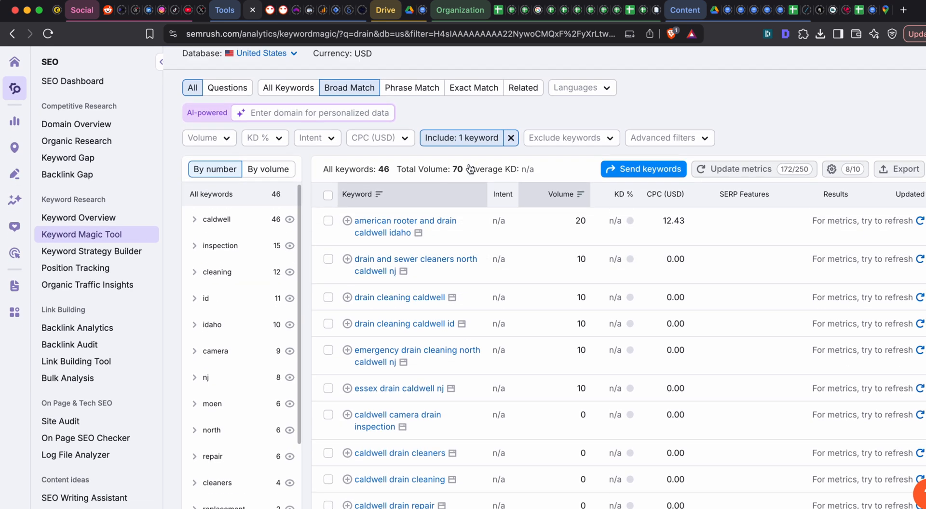
click(555, 195)
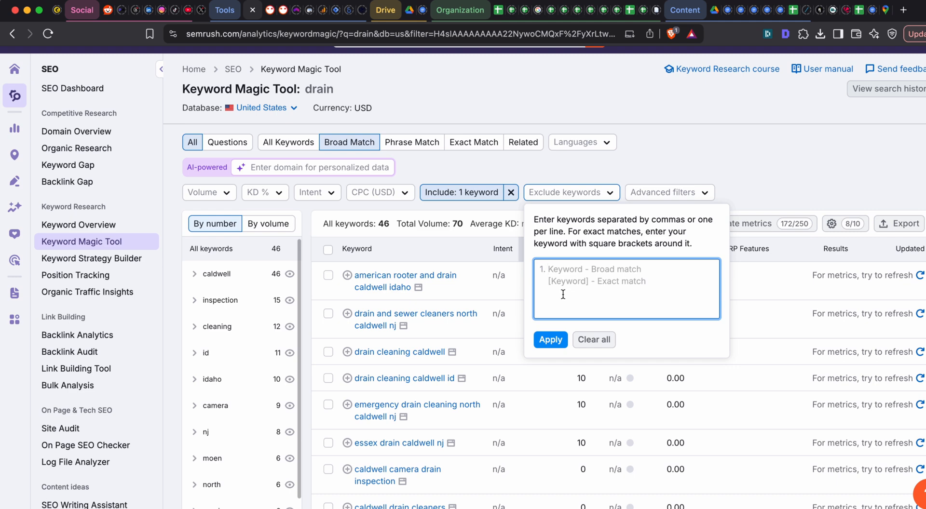
text(nj)
click(550, 340)
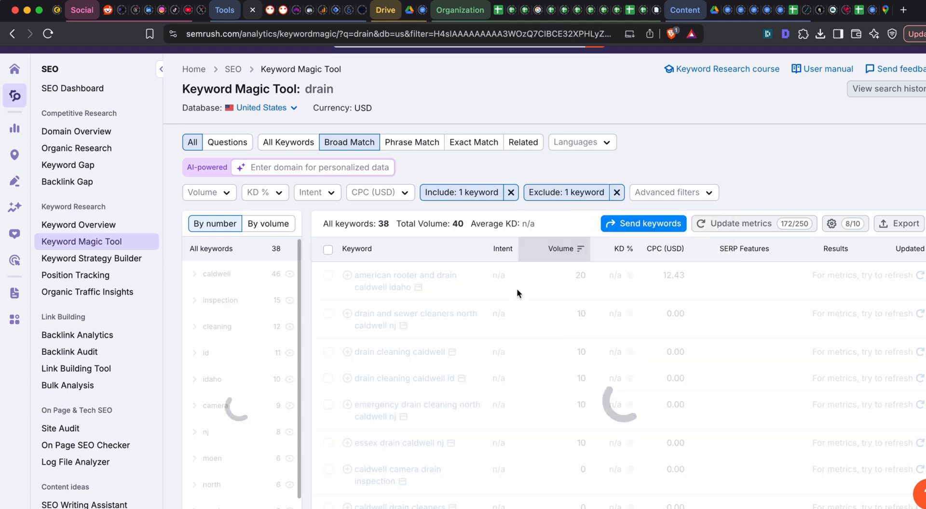
scroll(409, 236, down, 5)
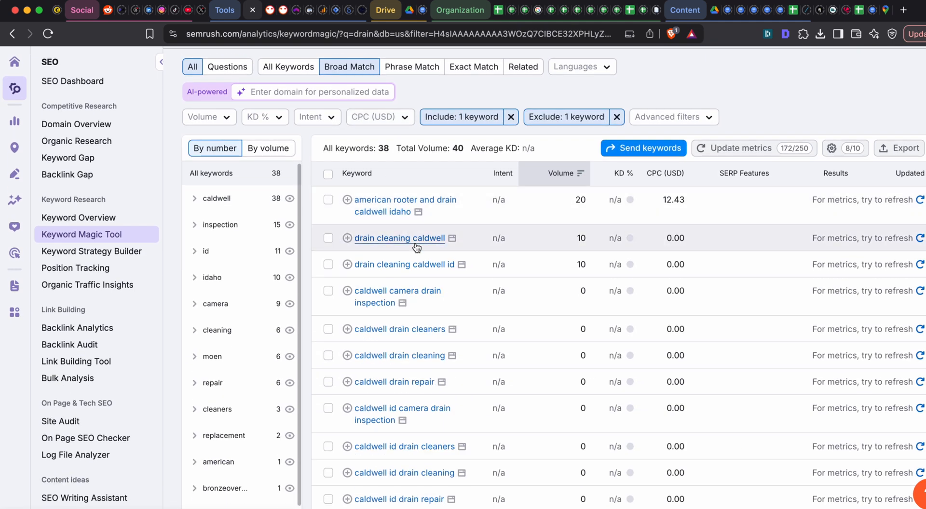
scroll(416, 247, down, 1)
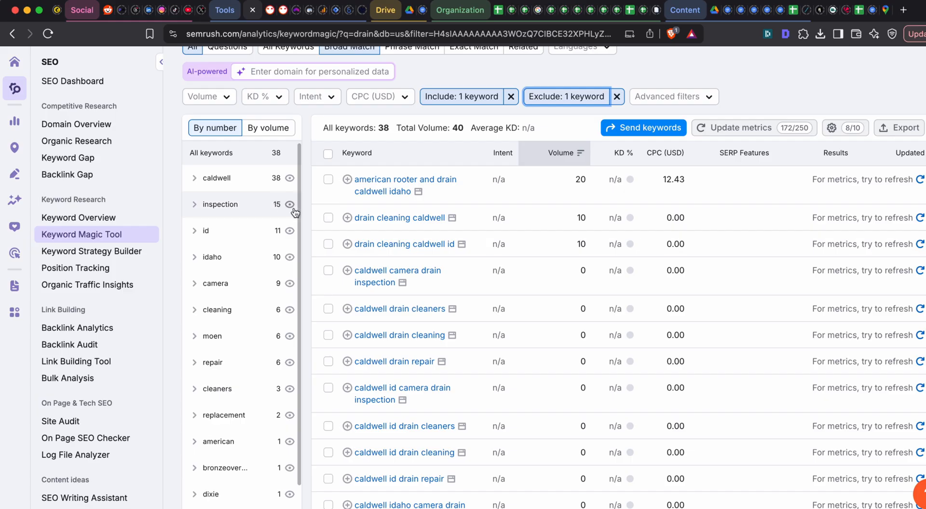
key(super+Tab)
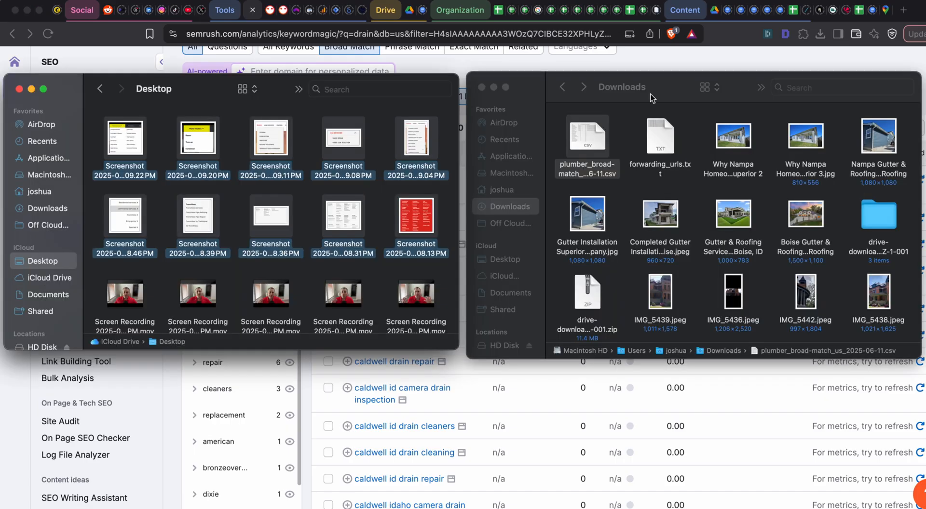
key(super+Tab)
click(858, 10)
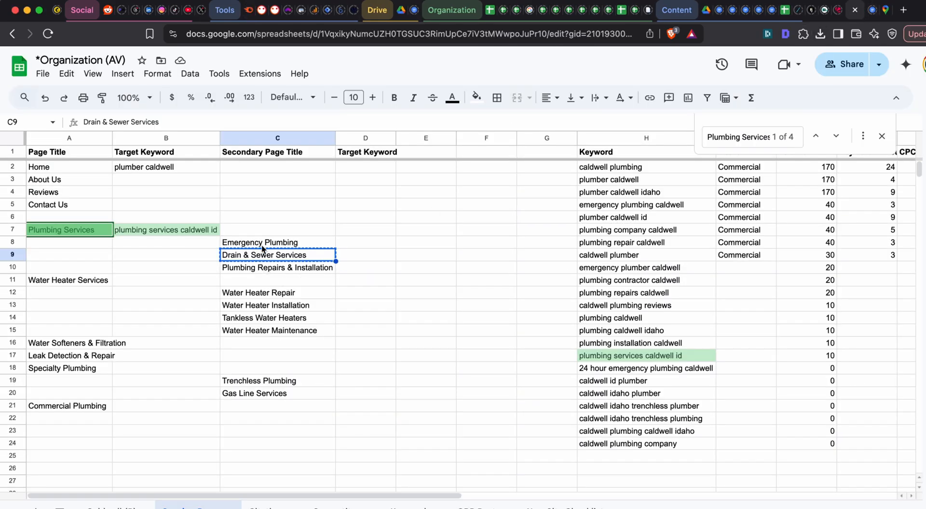
click(489, 13)
click(490, 14)
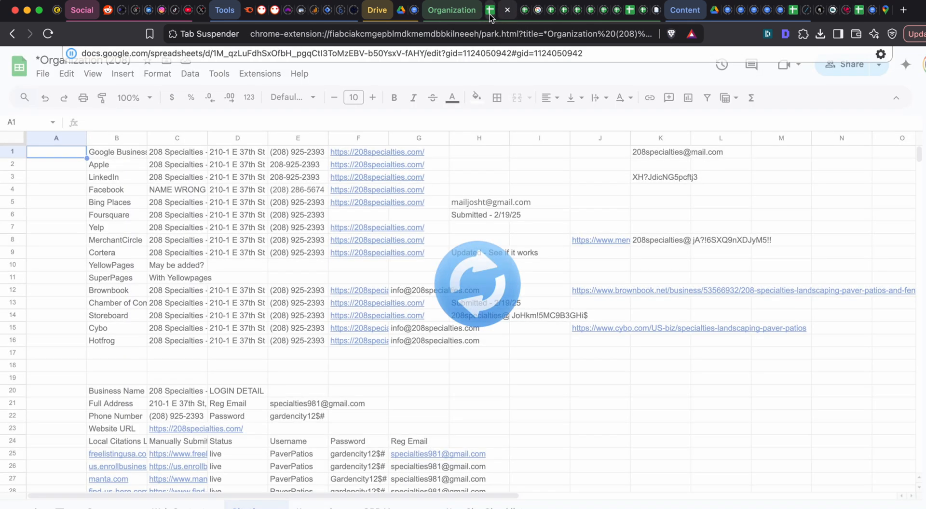
click(249, 10)
- Search the Keyword Magic Tool for "sewer", keeping the existing include and exclude filters
scroll(393, 299, up, 3)
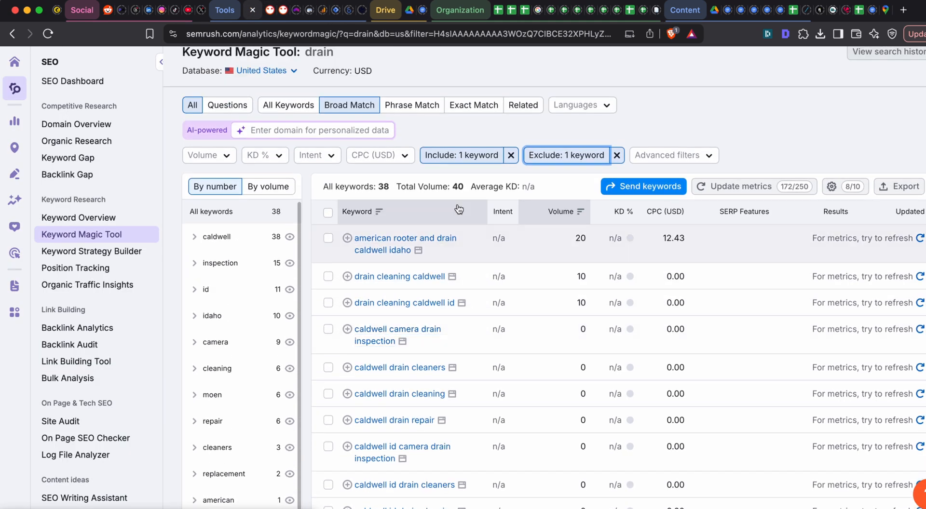
scroll(393, 301, up, 2)
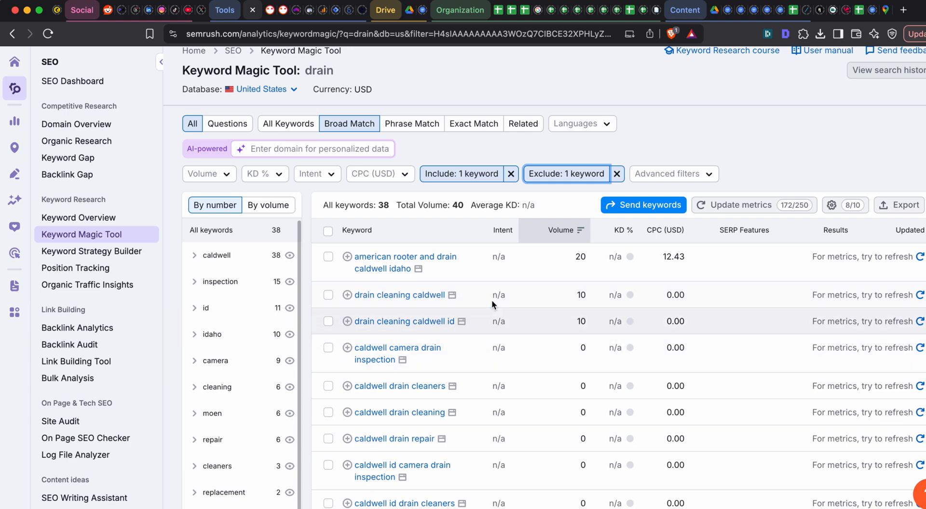
scroll(476, 282, up, 2)
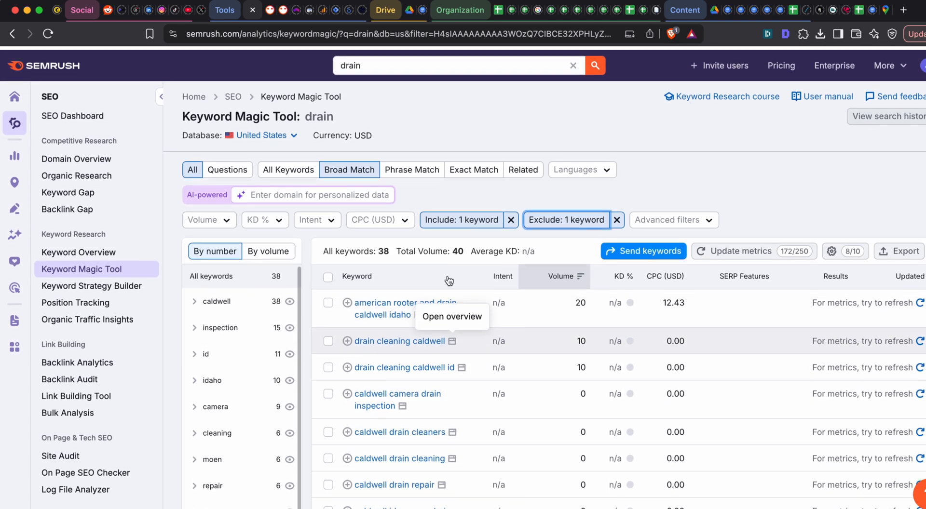
click(381, 63)
key(super+a)
text(sew)
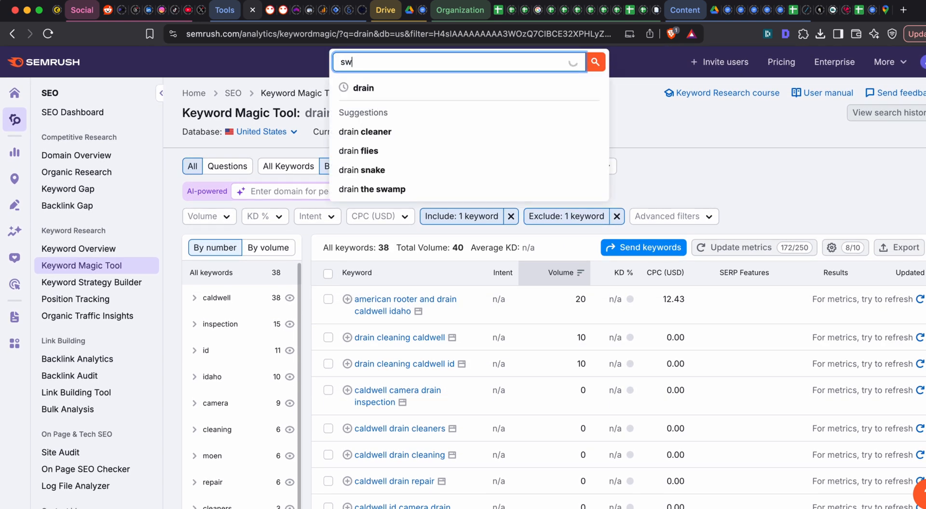
text(er)
key(Return)
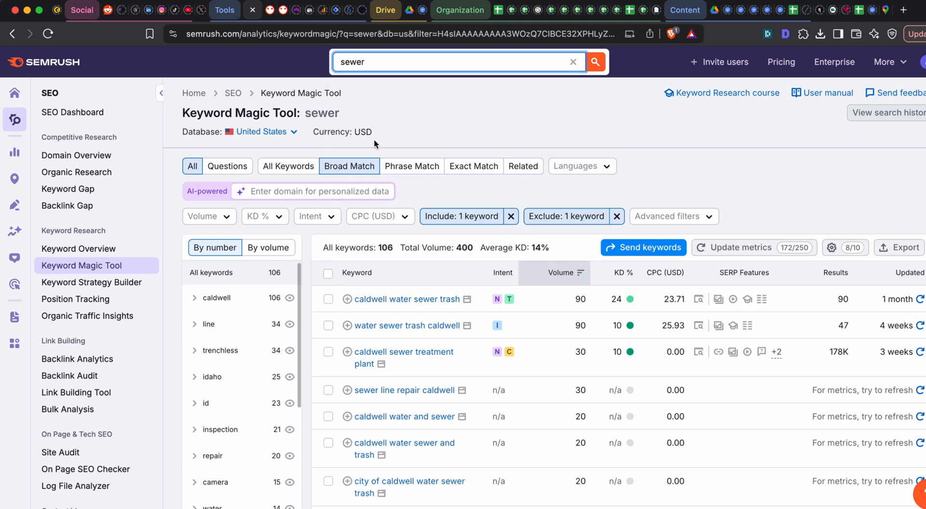
- Select the keyword "sewer line repair caldwell" in the results and copy its row with the metrics
scroll(397, 305, down, 3)
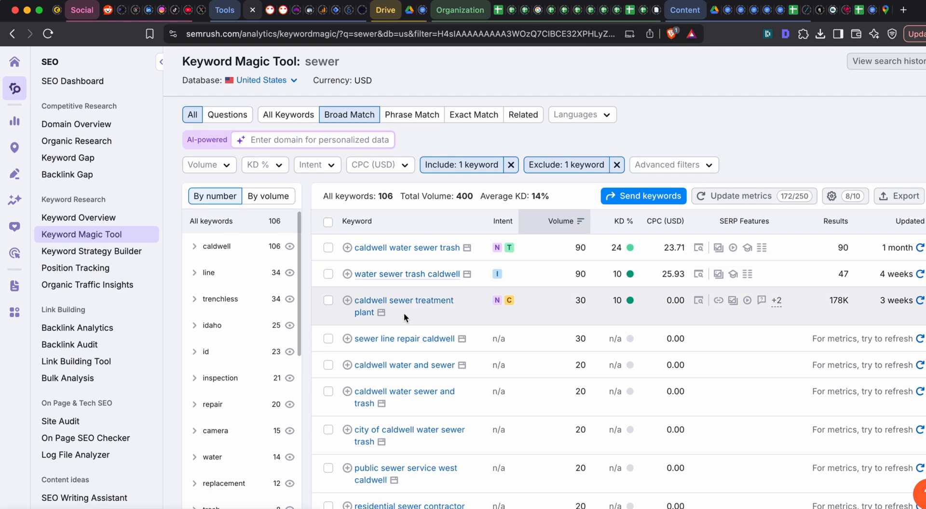
scroll(403, 304, down, 2)
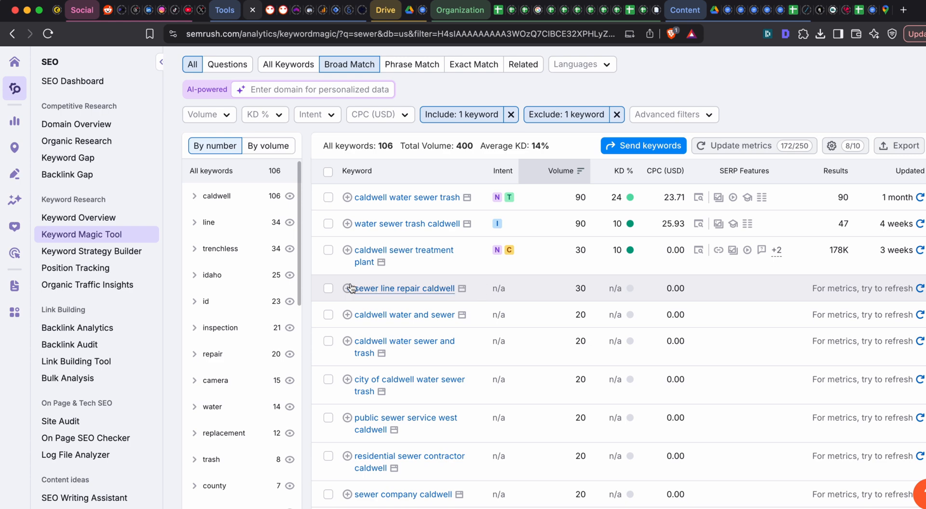
click(328, 288)
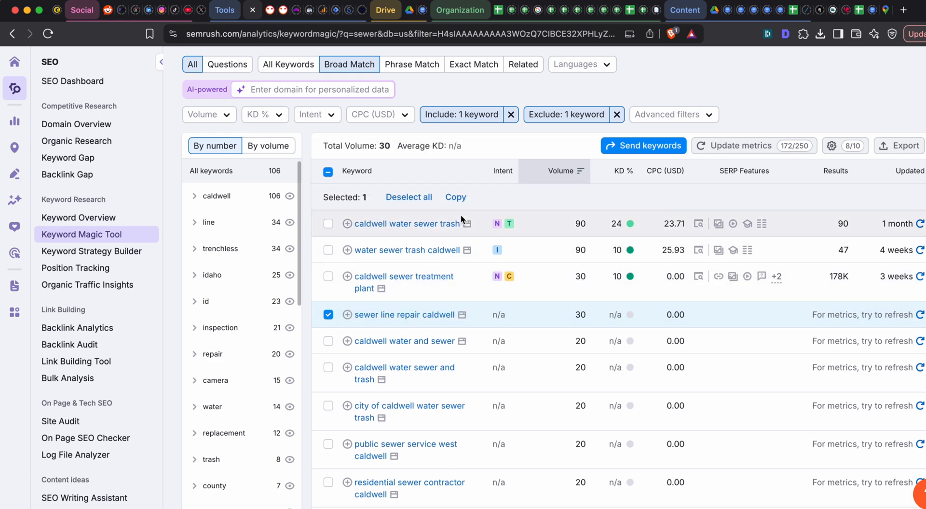
scroll(461, 219, down, 1)
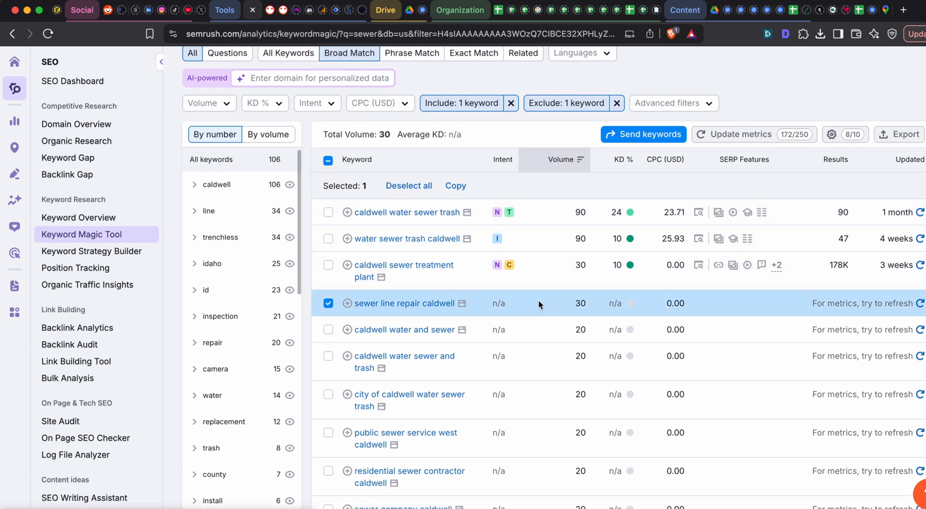
drag(692, 309, 342, 302)
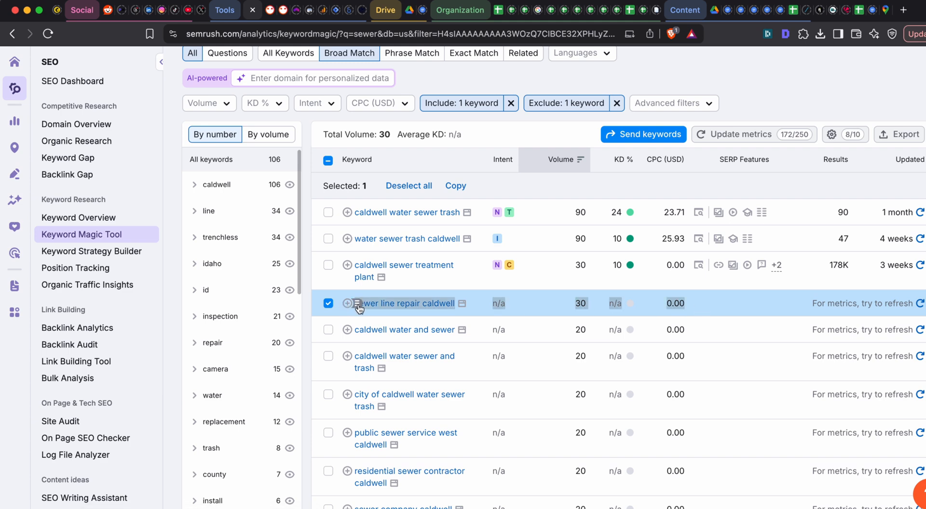
key(super+grave)
key(super+grave)
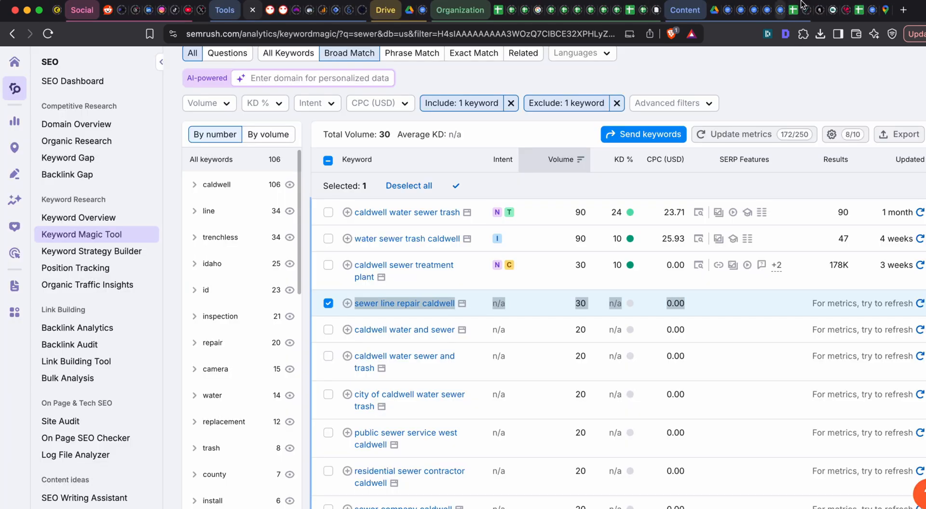
- Switch to the Google Sheets page list and paste the copied keyword row at H26, below the keyword list
click(857, 11)
scroll(627, 290, down, 5)
click(610, 357)
key(super+v)
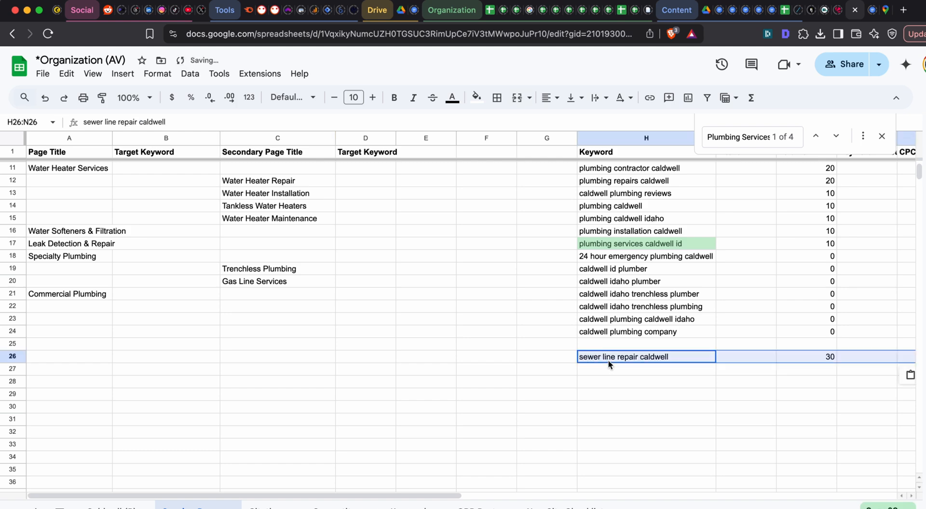
- Paste the copied "sewer line repair caldwell" row starting at D9, beside the Drain & Sewer Services subpage
scroll(609, 360, up, 1)
scroll(627, 361, right, 2)
scroll(626, 357, up, 4)
scroll(626, 358, left, 2)
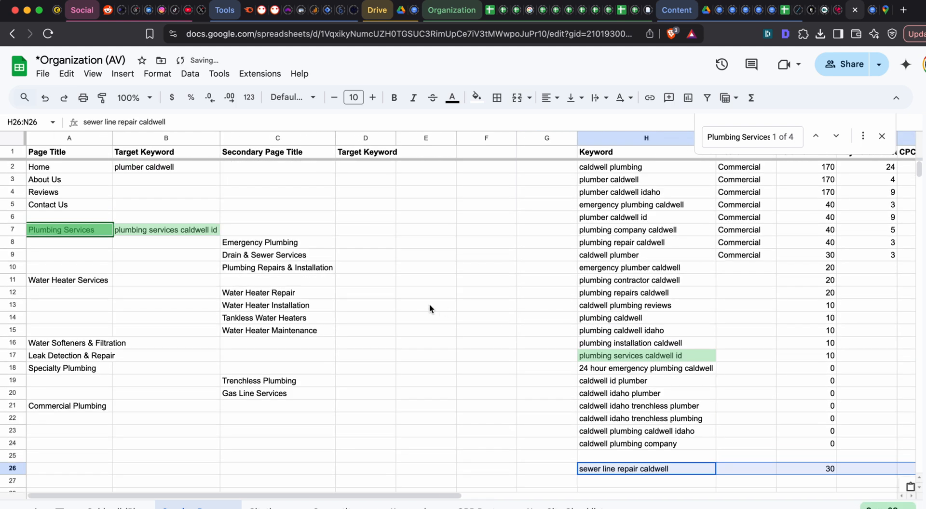
click(288, 255)
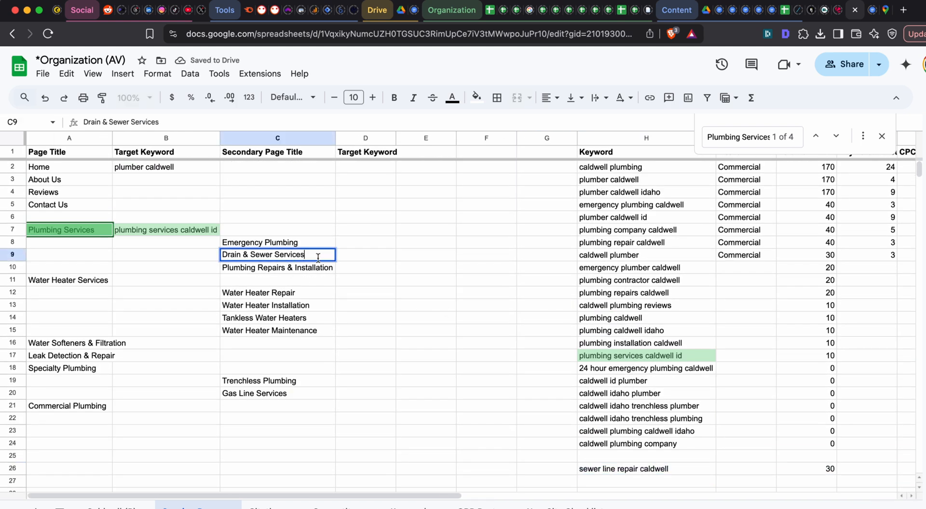
click(342, 259)
text(sewer line repair caldwell		30)
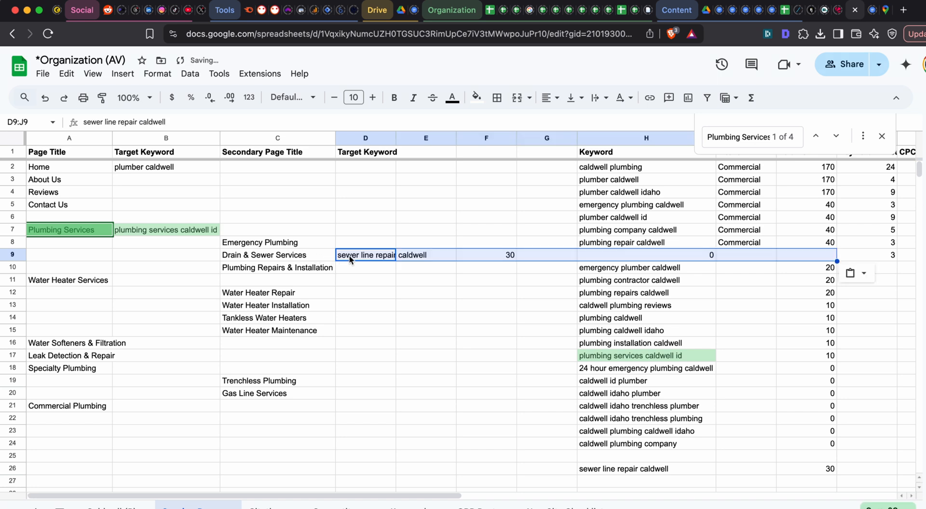
- Undo the keyword row pasted at D9 and copy only the "sewer line repair caldwell" cell in H26
key(ctrl+z)
click(625, 469)
key(ctrl+c)
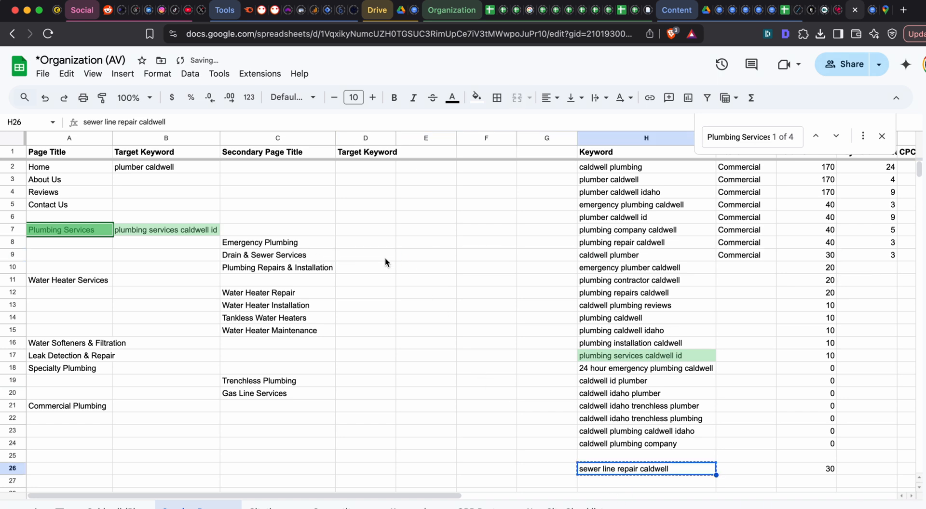
click(360, 244)
key(Down)
key(Left)
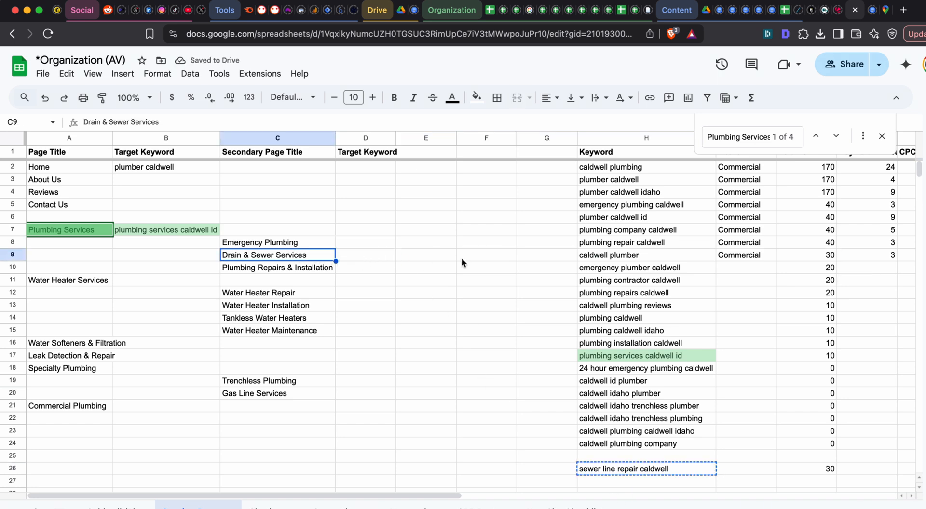
- Copy "plumbing repairs caldwell" from the keyword list into D10 as the target keyword for Plumbing Repairs & Installation
key(Down)
key(ctrl+c)
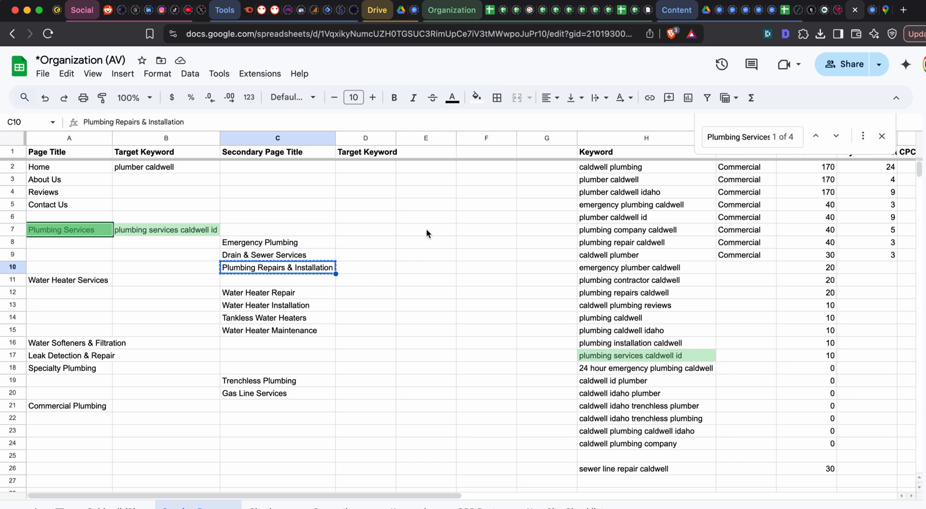
click(639, 296)
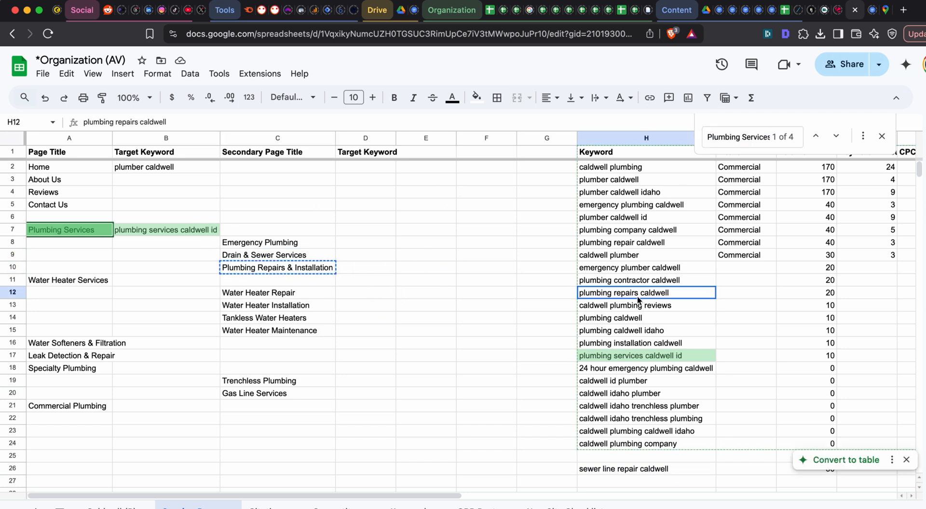
key(ctrl+c)
click(352, 269)
key(ctrl+v)
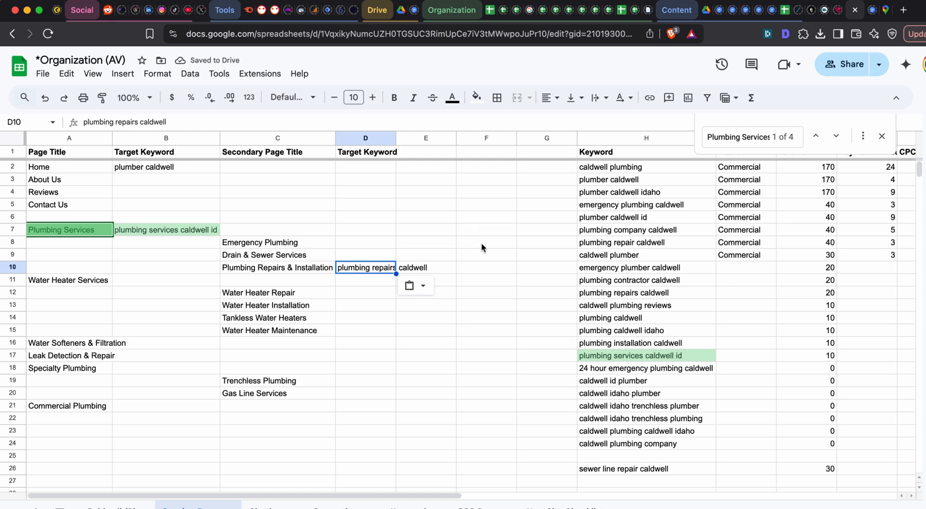
- Search the sheet for "insta" and compare the keywords "plumbing installation caldwell" and "plumbing repairs caldwell"
key(ctrl+f)
text(insta)
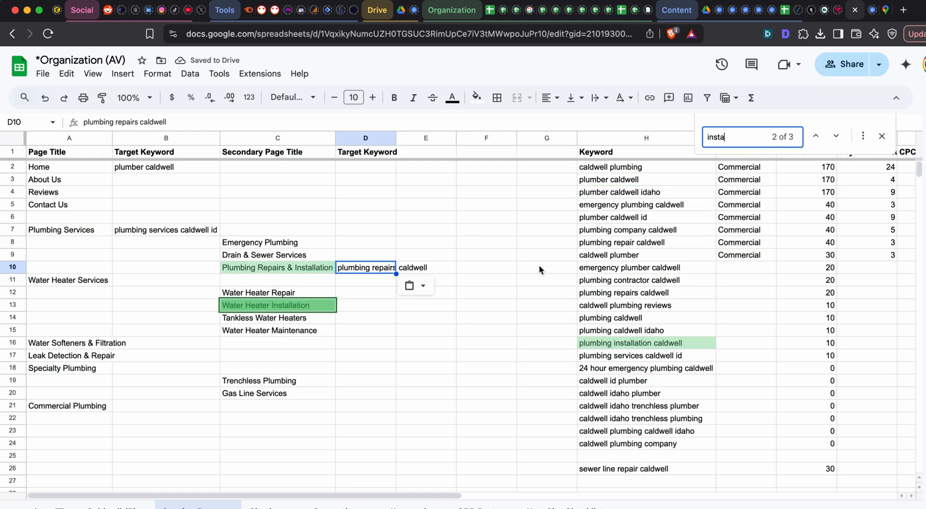
scroll(539, 266, right, 1)
click(626, 346)
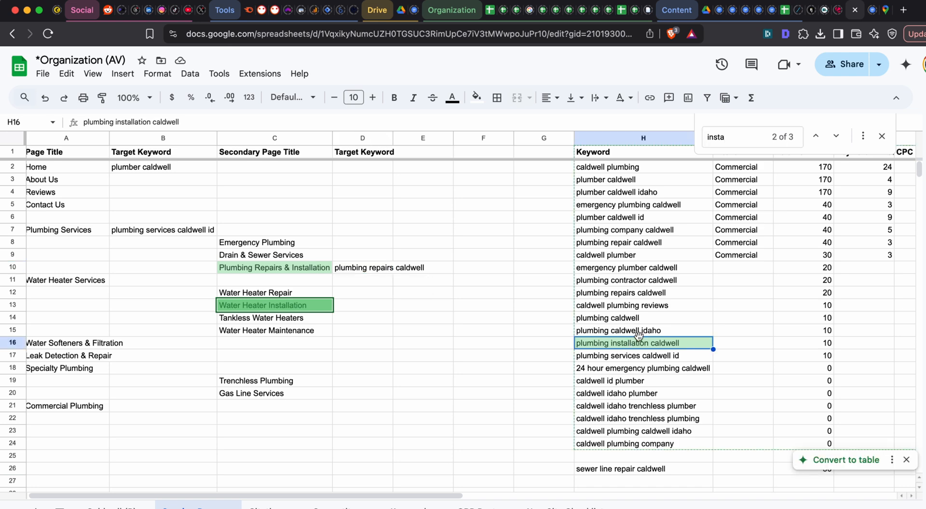
click(627, 297)
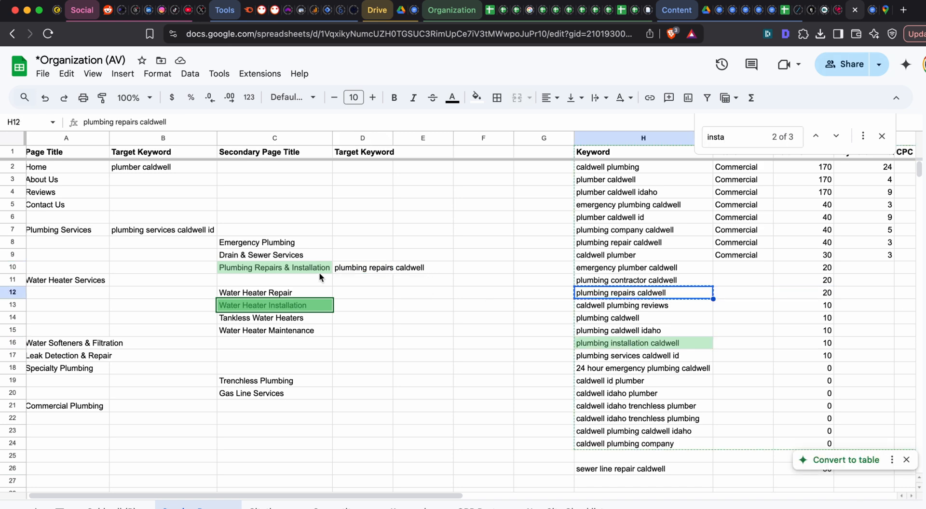
click(362, 270)
- For the Water Heater Services page, switch to Semrush, search the Keyword Magic Tool for "water heater" and review the keyword results
click(106, 280)
key(ctrl+c)
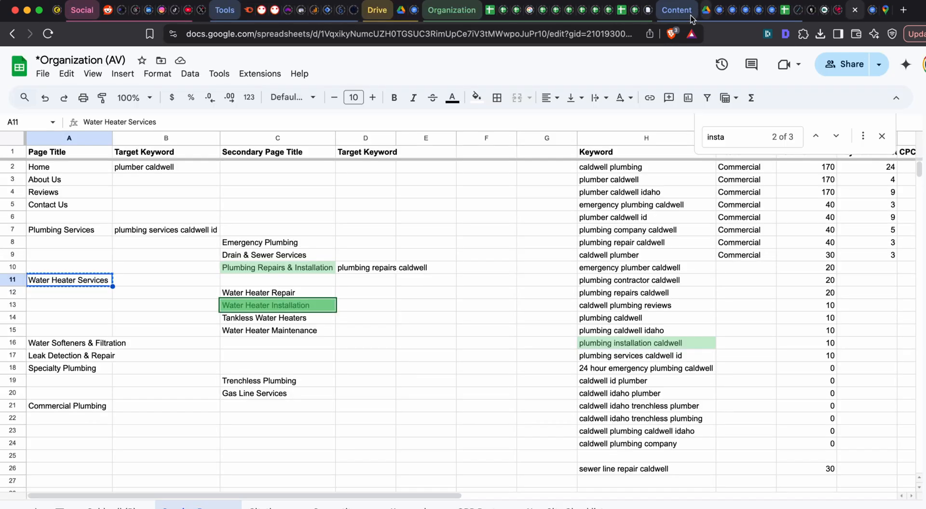
click(248, 14)
scroll(427, 74, up, 3)
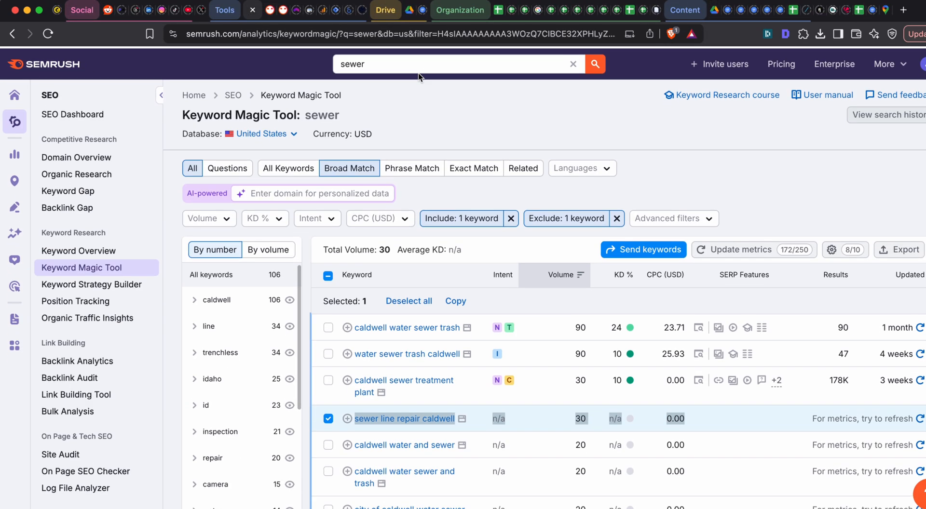
click(417, 62)
text(water heater)
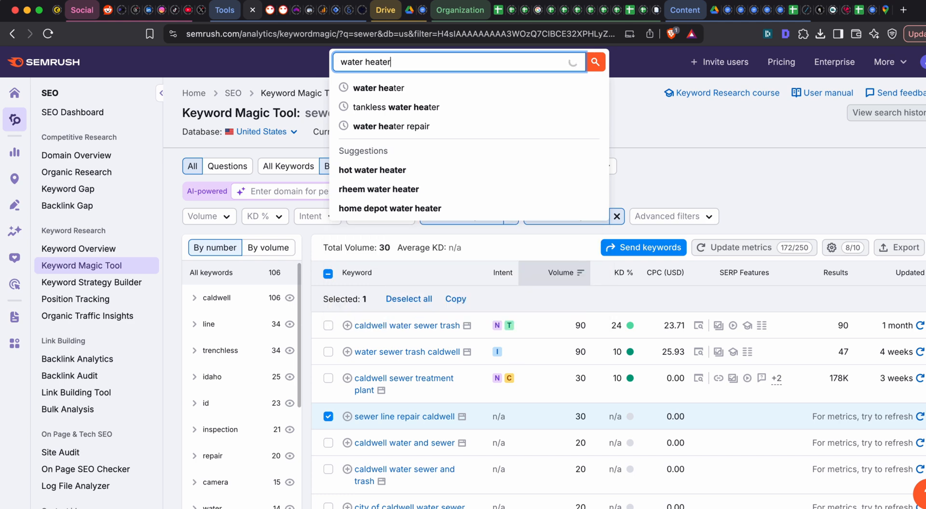
key(Return)
scroll(476, 208, down, 2)
scroll(476, 208, down, 1)
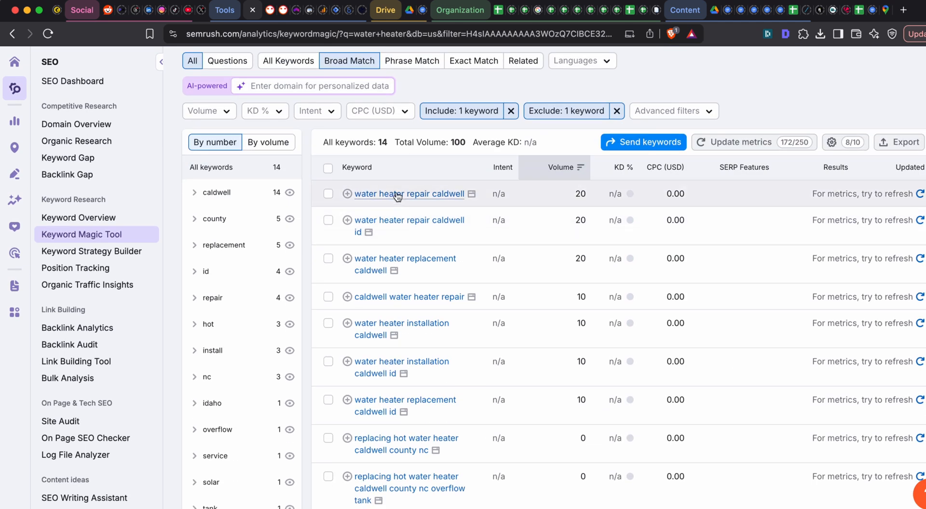
scroll(430, 199, down, 1)
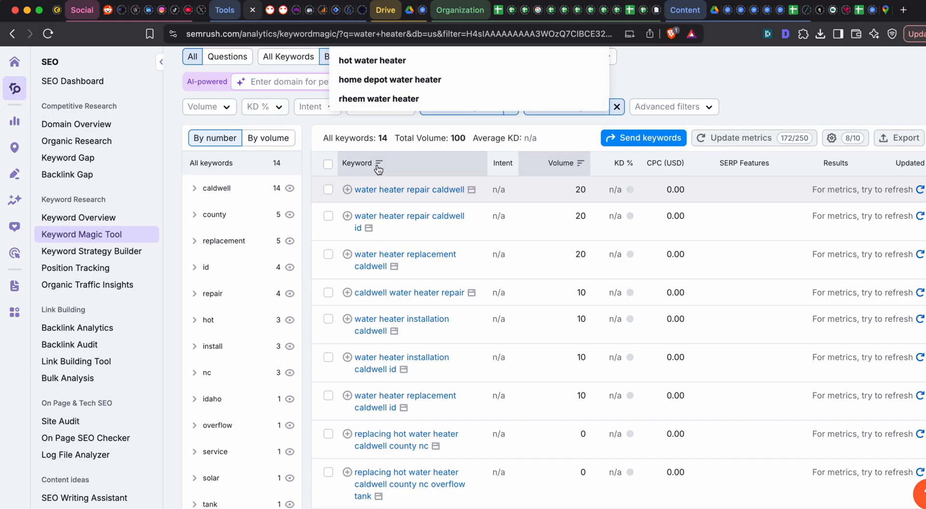
click(690, 59)
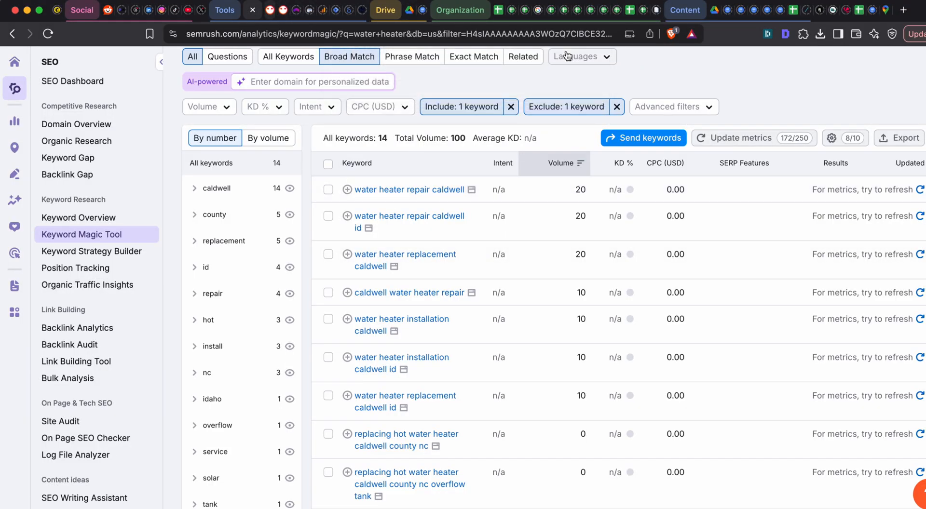
scroll(458, 109, up, 5)
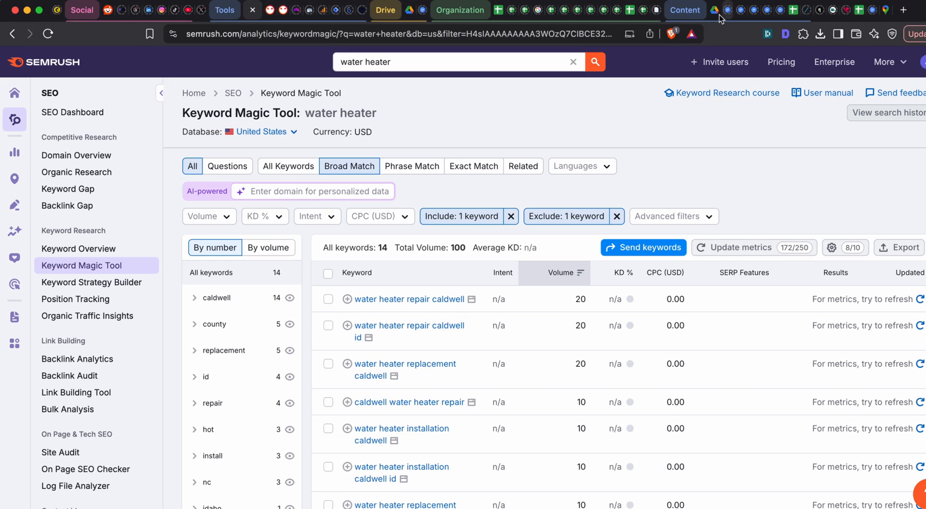
- Switch back to the Google Sheets page list and review the target keywords beside the Home and Plumbing Services pages
click(858, 11)
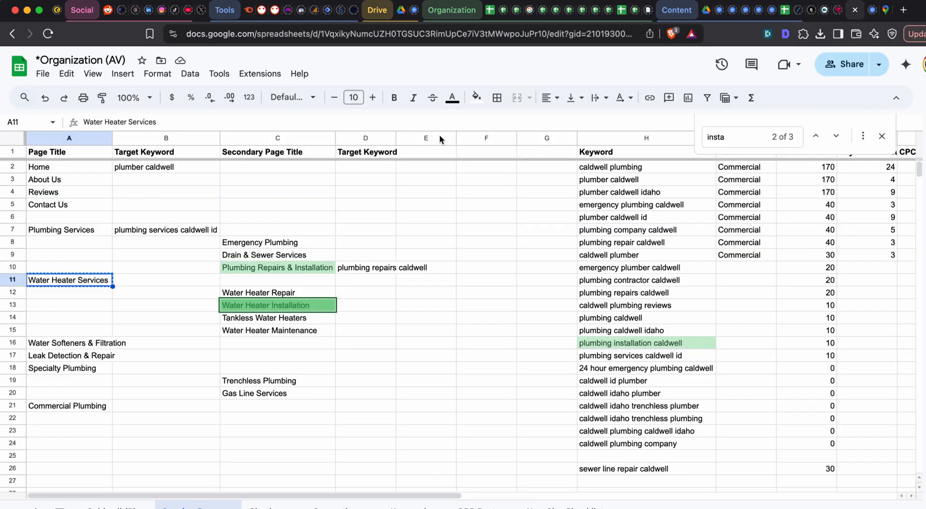
click(417, 170)
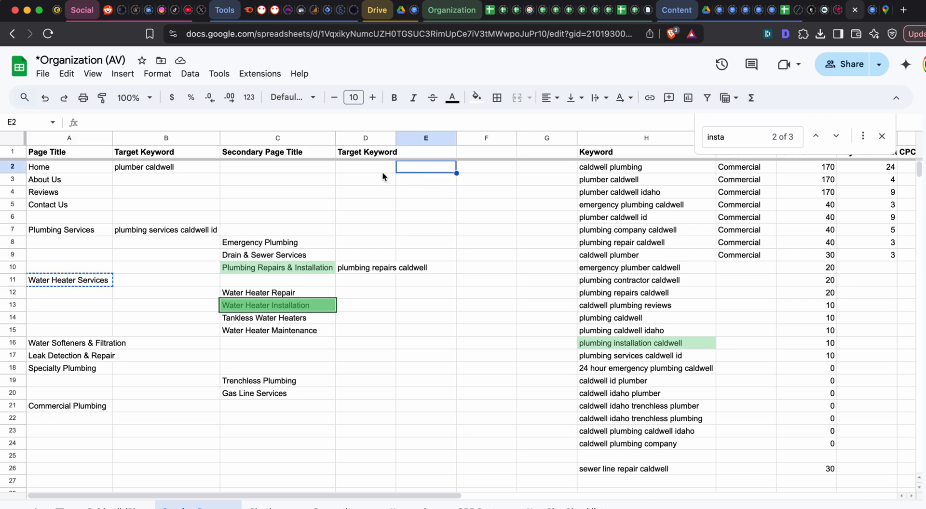
click(166, 168)
click(131, 180)
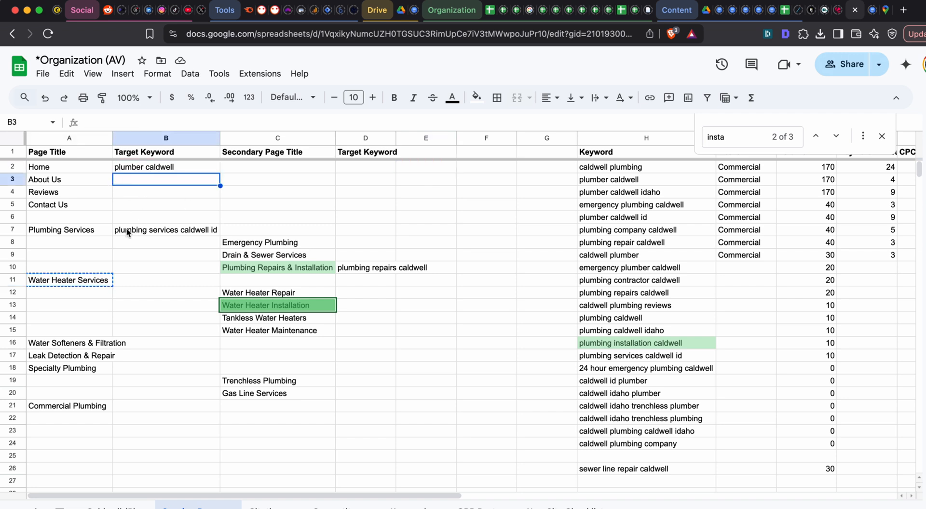
click(147, 230)
click(232, 231)
click(186, 231)
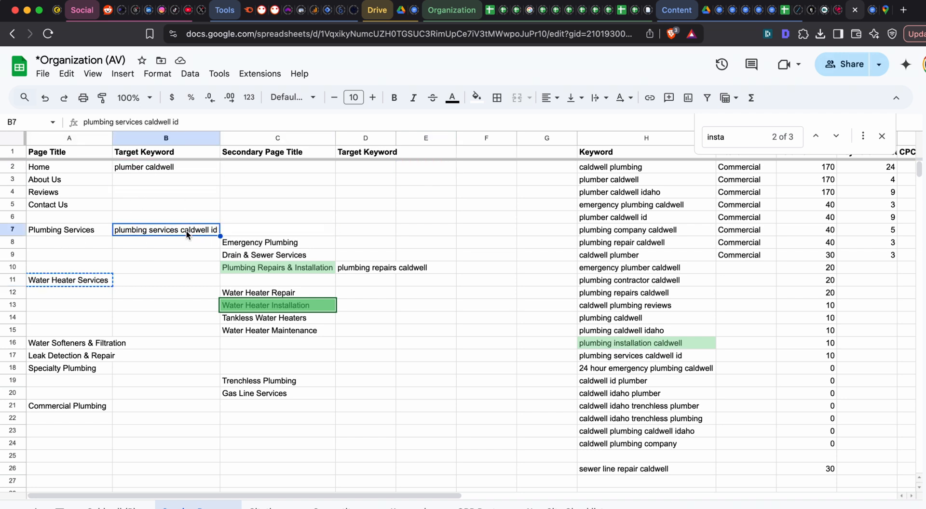
key(super+c)
click(234, 232)
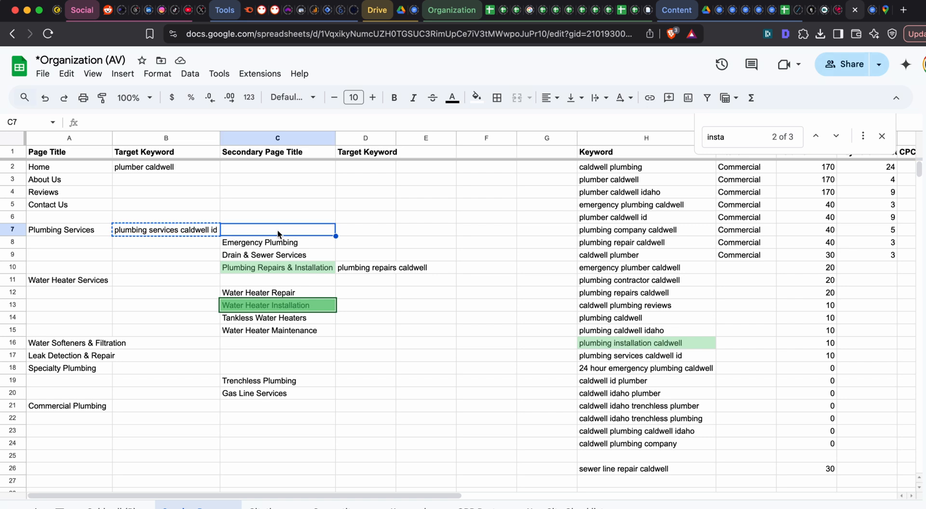
click(160, 233)
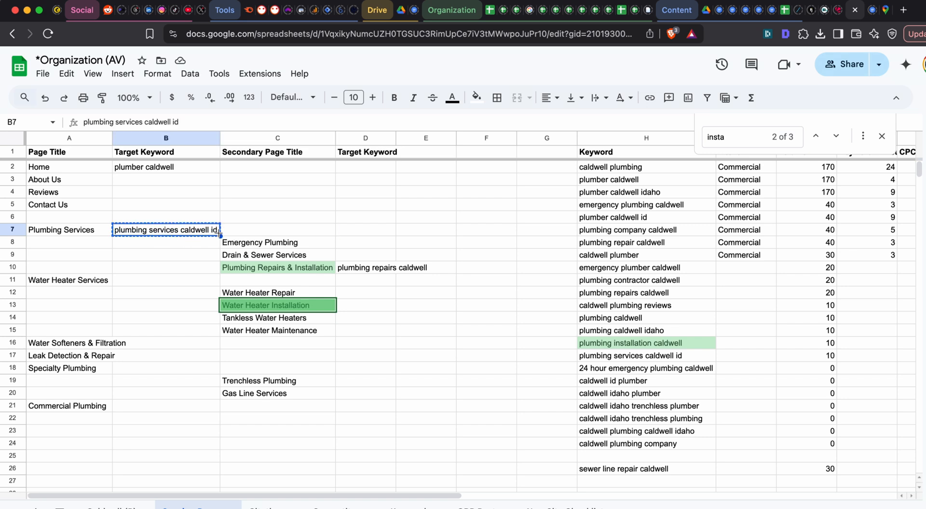
click(88, 235)
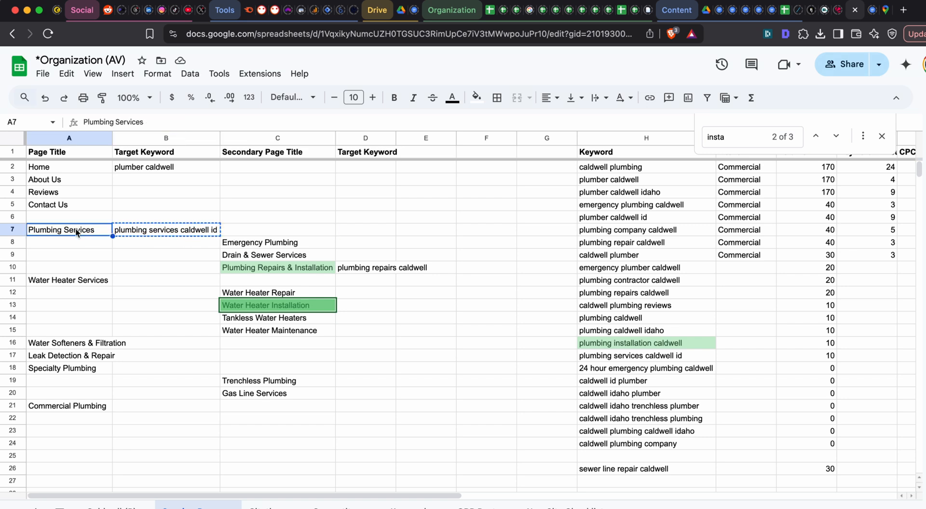
- Try shortening the Plumbing Services target keyword in B7 to "plumbing services", and undo the edit
click(128, 231)
double_click(155, 231)
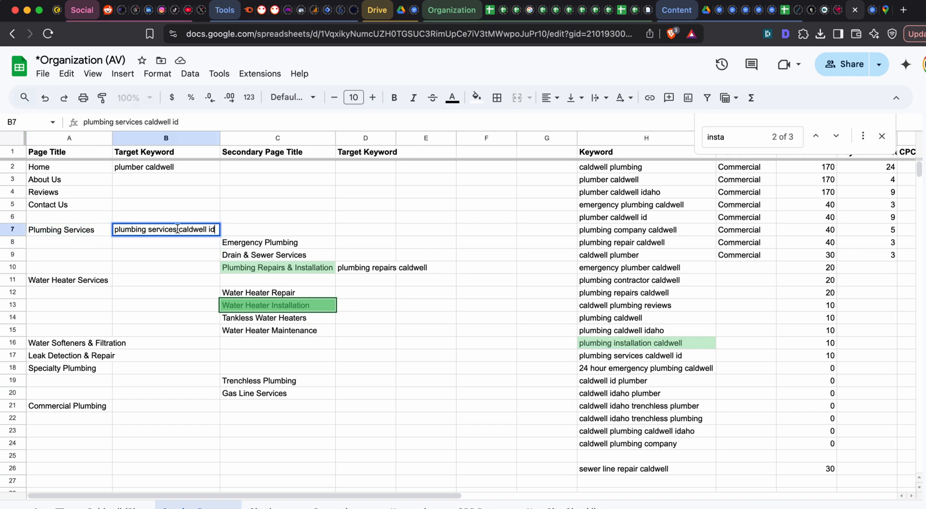
drag(177, 229, 333, 233)
key(BackSpace)
key(Tab)
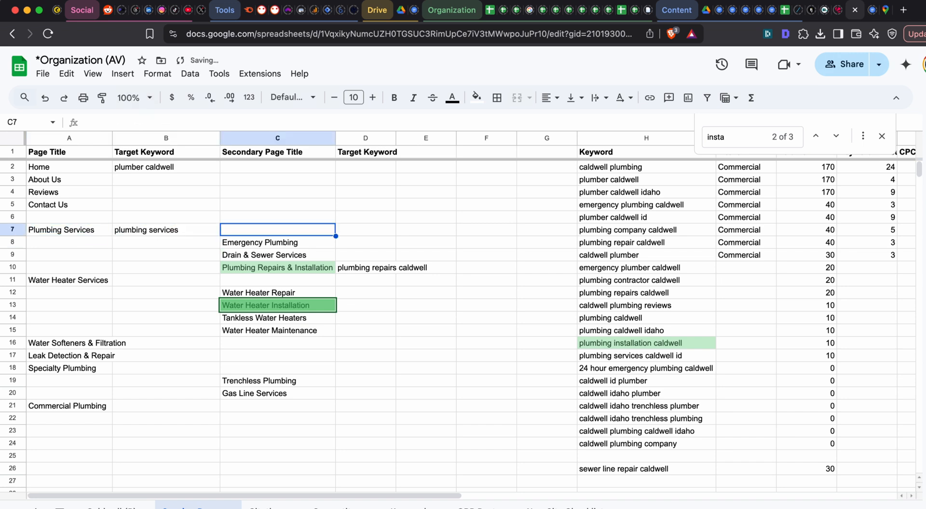
key(ctrl+z)
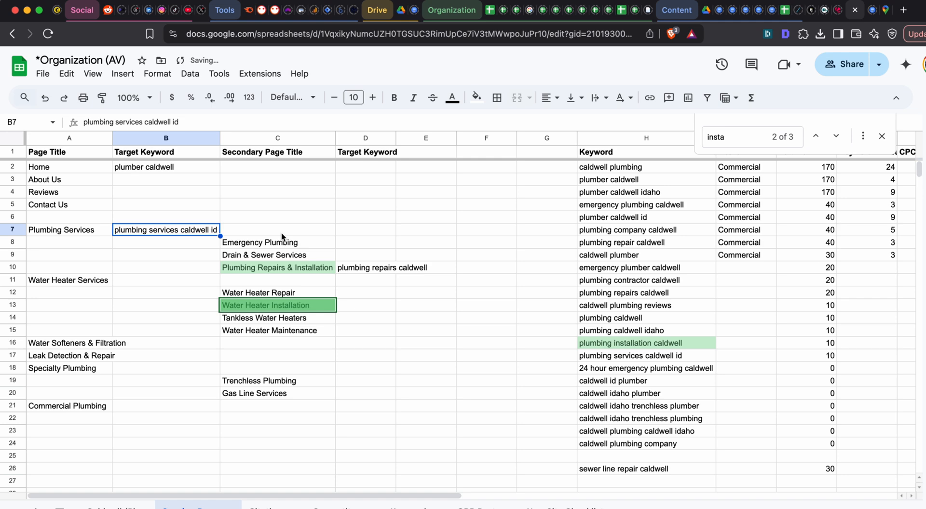
- Copy the target keyword in B7 beside the Plumbing Services page
double_click(206, 229)
click(94, 227)
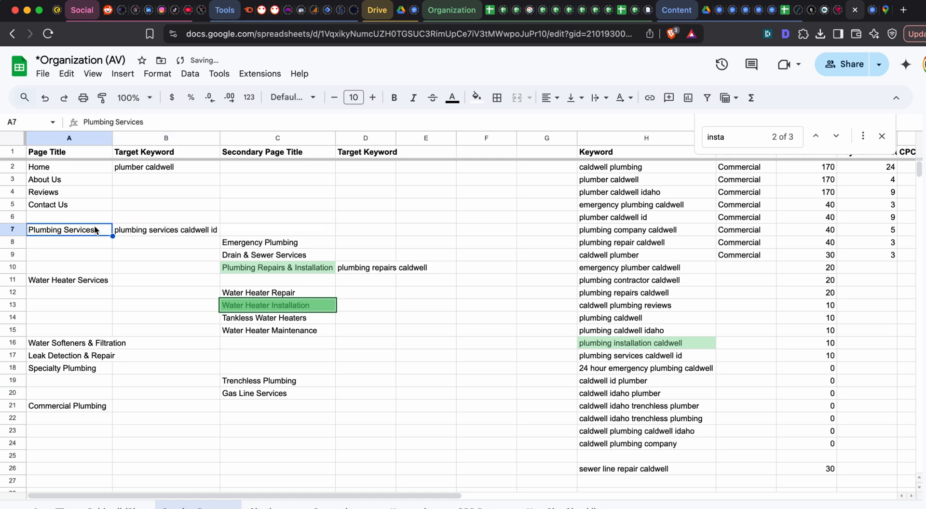
click(146, 231)
key(ctrl+c)
scroll(232, 318, down, 2)
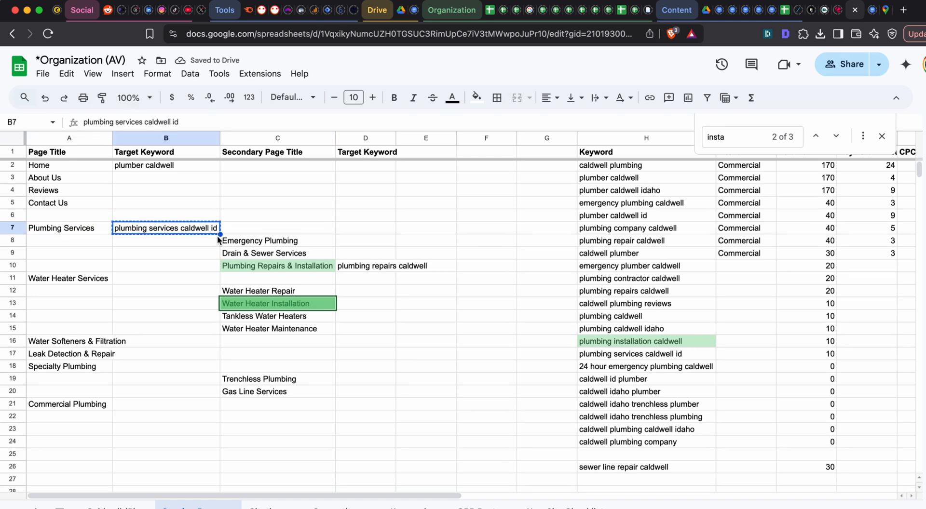
click(175, 403)
click(80, 395)
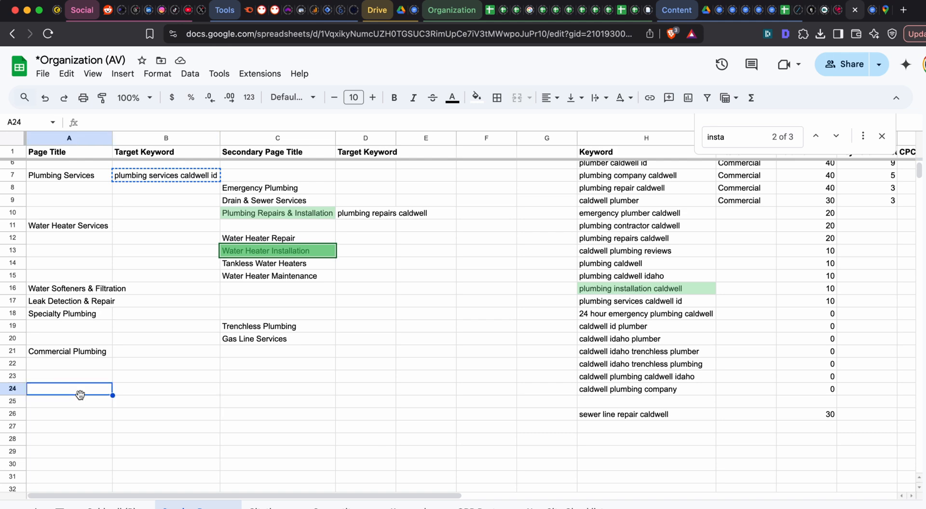
text(City)
key(Escape)
key(Tab)
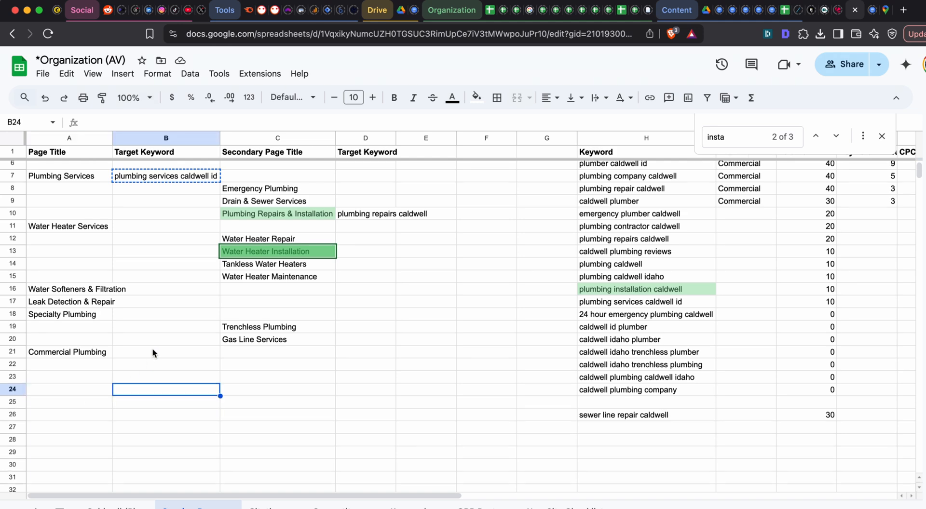
scroll(151, 348, up, 2)
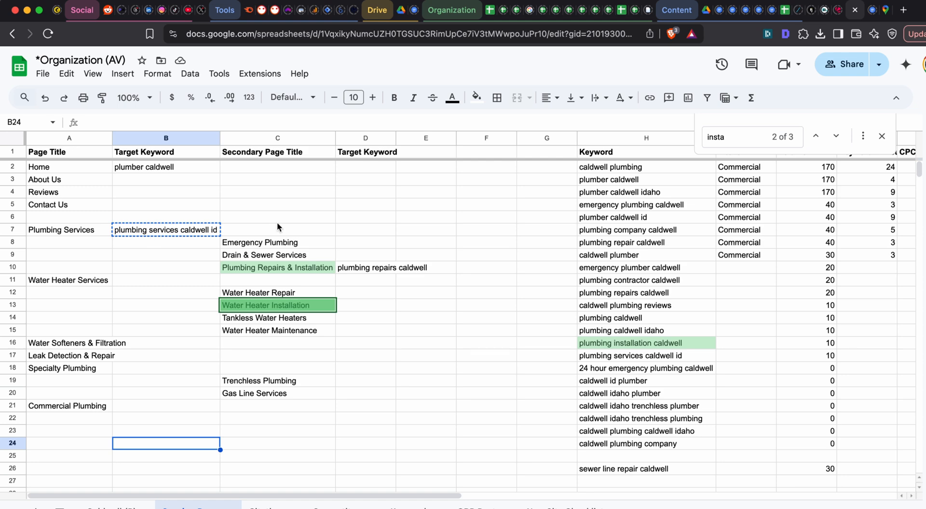
key(super+Tab)
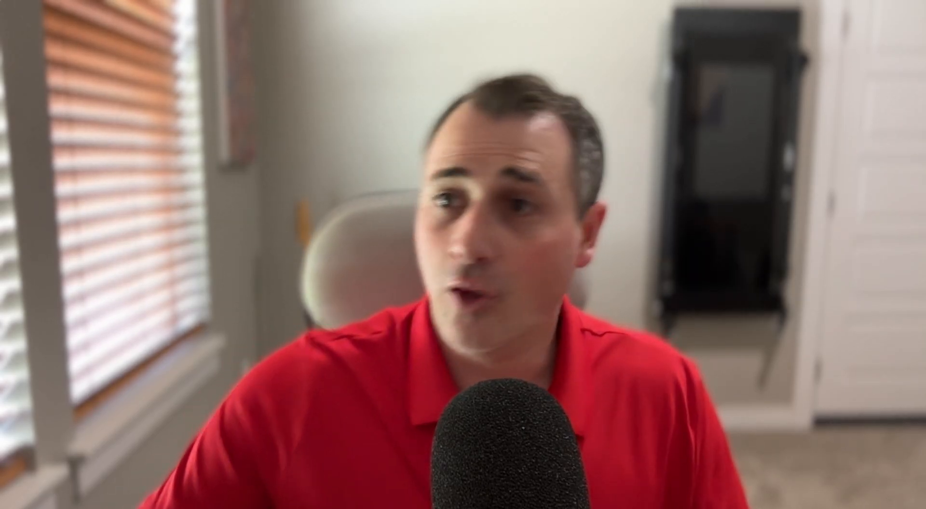